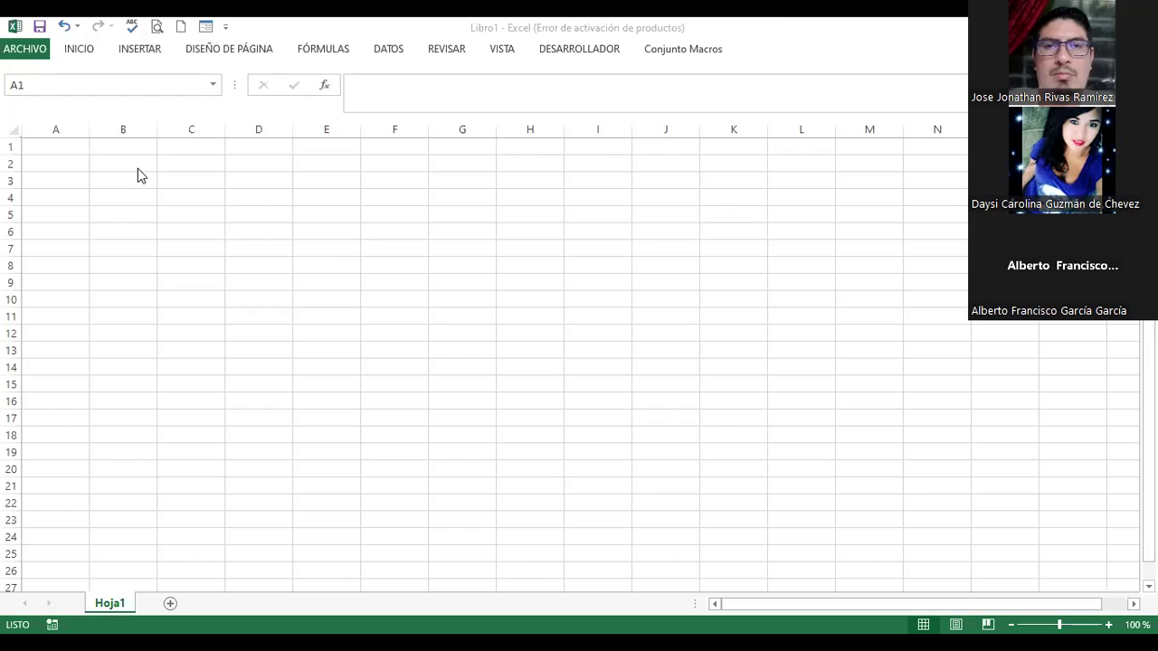
# Step: Insert a blue WordArt title reading "Menú Principal" on Hoja1
pyautogui.hotkey('alt', 'Tab')
pyautogui.click(143, 52)
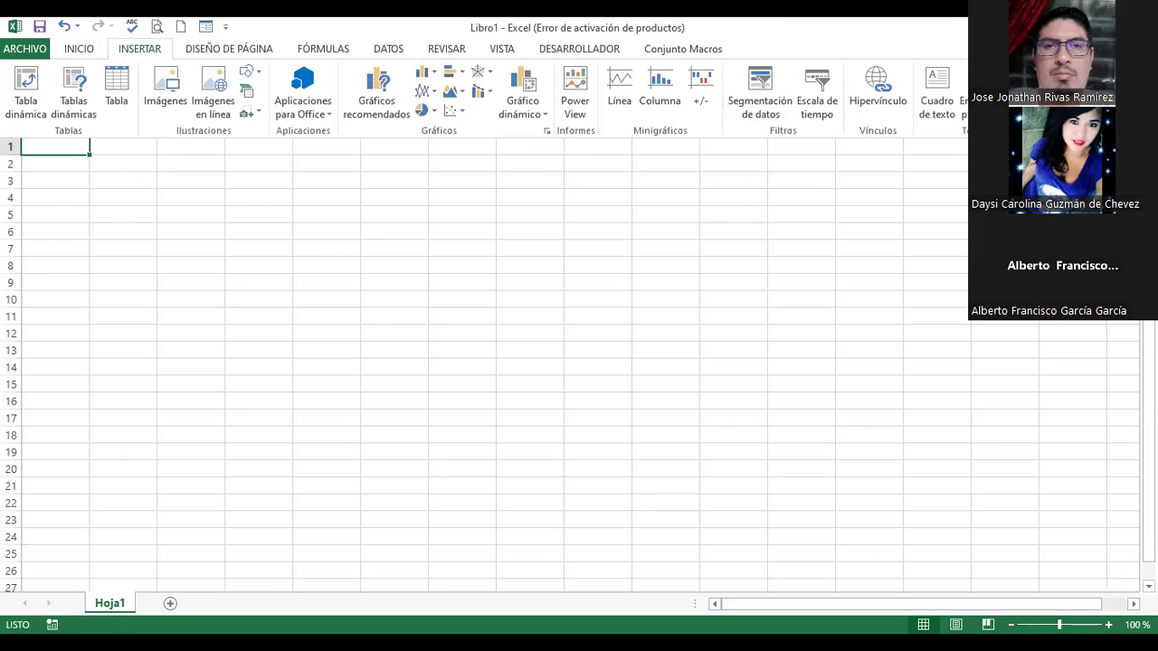
pyautogui.click(969, 101)
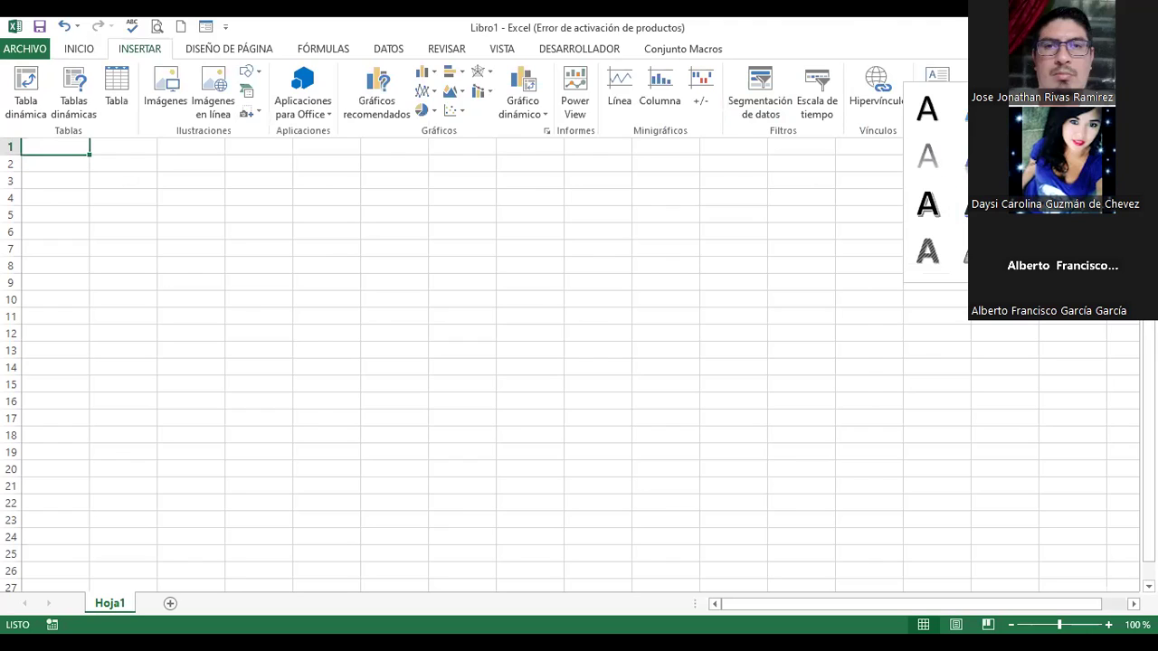
pyautogui.click(970, 109)
pyautogui.write('Menú Princpal')
pyautogui.press('BackSpace')
pyautogui.press('BackSpace')
pyautogui.press('BackSpace')
pyautogui.press('BackSpace')
pyautogui.write('cipal')
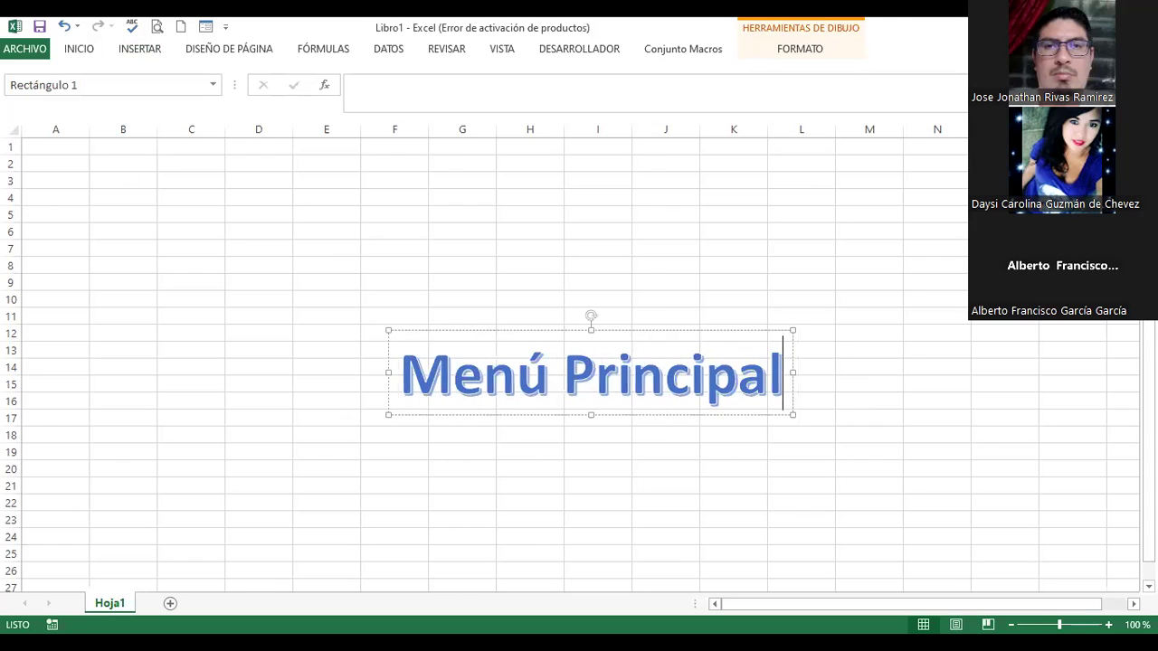
# Step: Move the "Menú Principal" title up to about rows 2–4, spanning columns D to I, and deselect it
pyautogui.moveTo(457, 423)
pyautogui.mouseDown()
pyautogui.moveTo(404, 390)
pyautogui.moveTo(344, 263)
pyautogui.moveTo(245, 222)
pyautogui.moveTo(271, 194)
pyautogui.moveTo(341, 196)
pyautogui.moveTo(327, 201)
pyautogui.mouseUp()
pyautogui.click(149, 245)
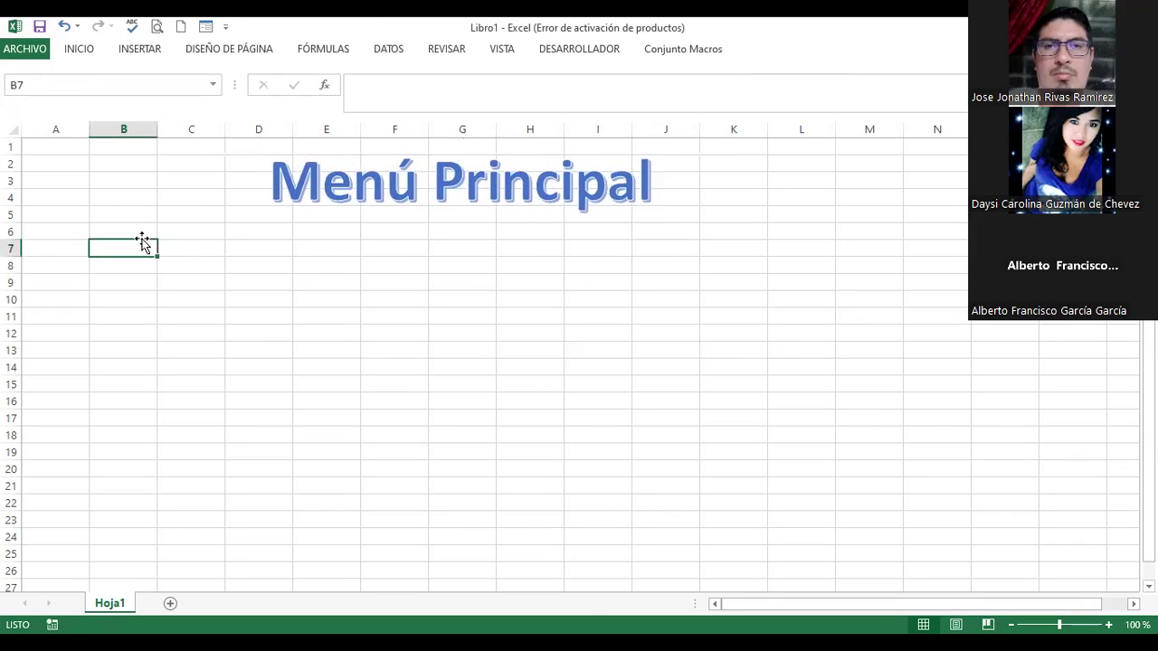
pyautogui.click(189, 234)
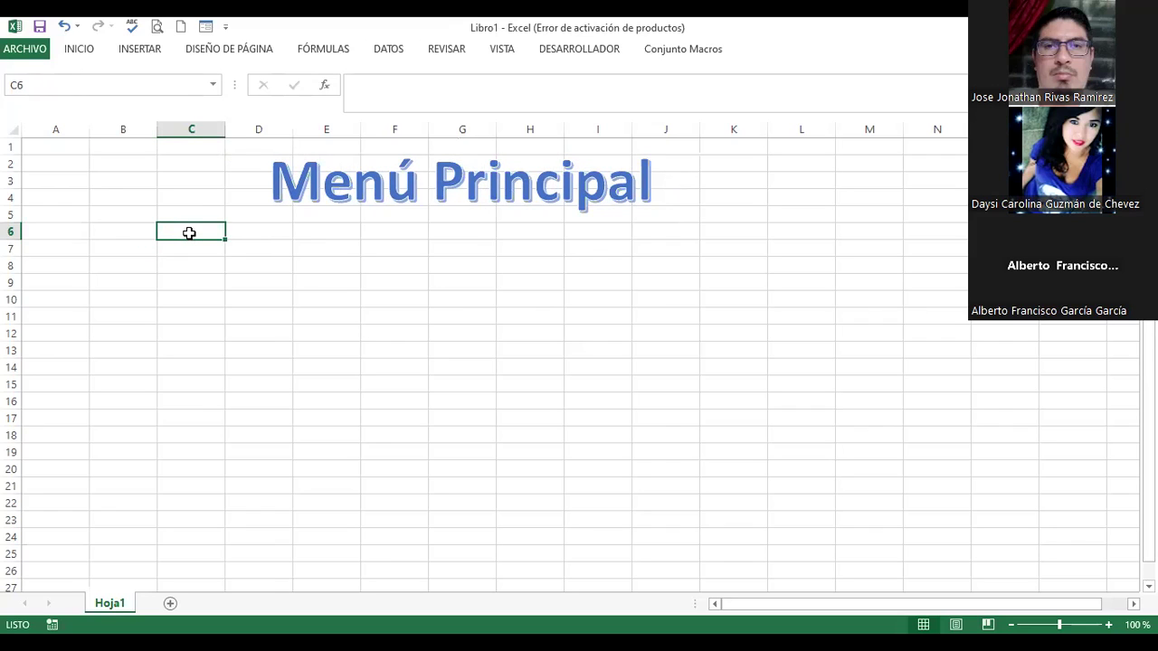
# Step: Add a new worksheet after Hoja1 and name it "Planilla"
pyautogui.click(170, 605)
pyautogui.doubleClick(168, 603)
pyautogui.write('Planilla')
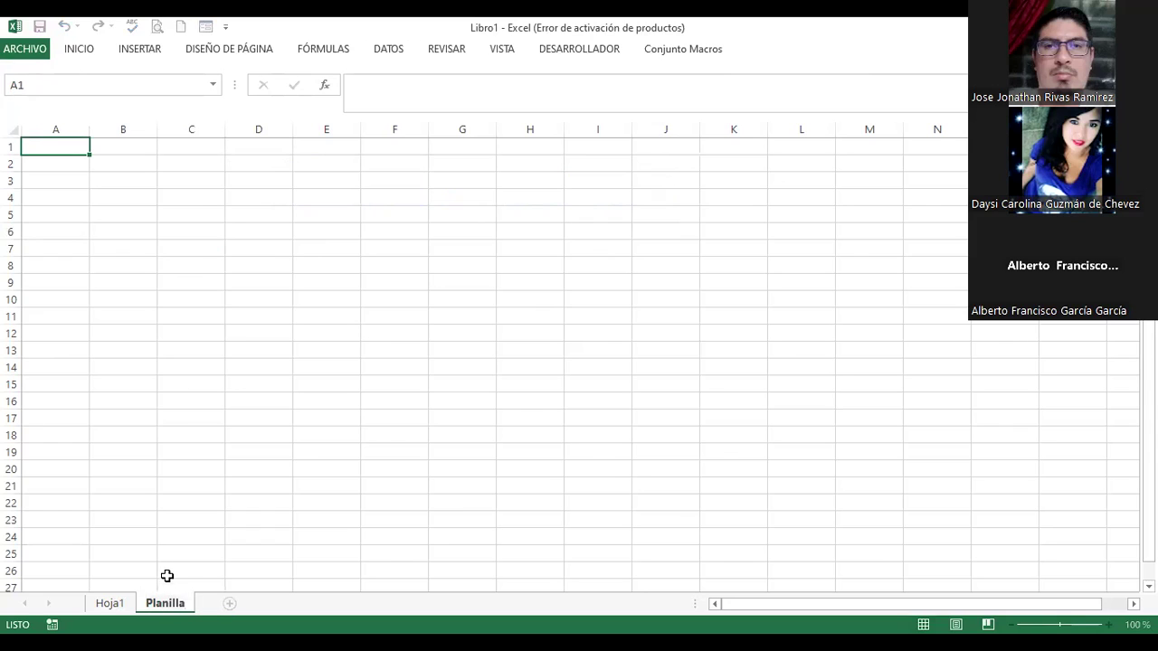
pyautogui.click(181, 563)
# Step: Add a new worksheet after Planilla and name it "Inventario"
pyautogui.click(229, 603)
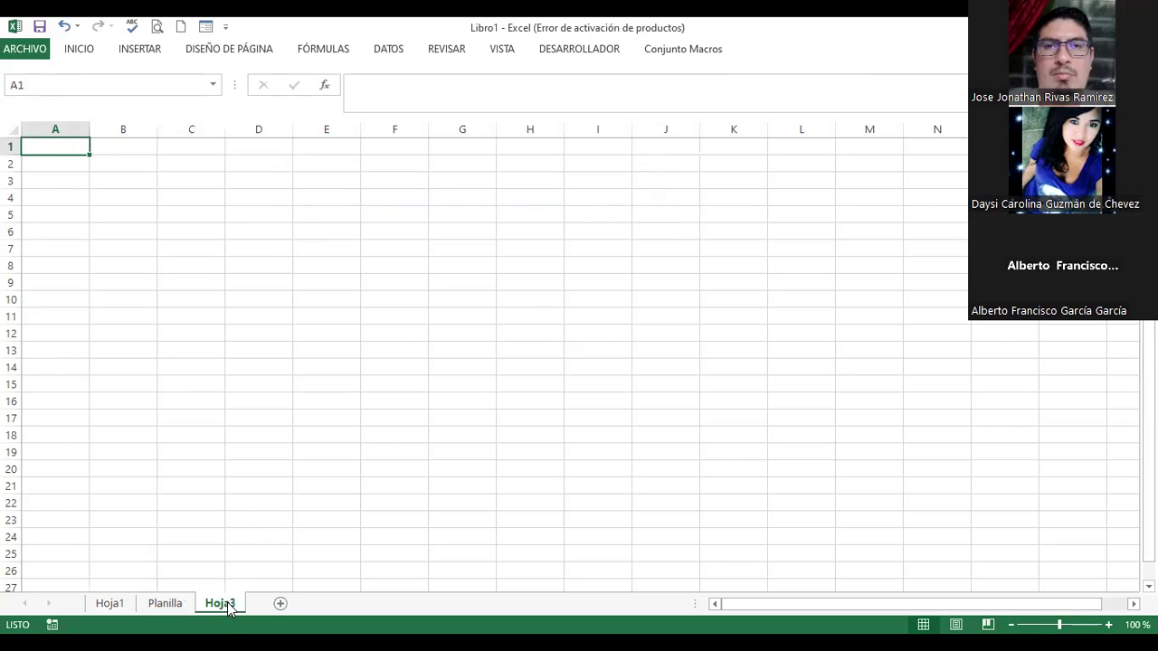
pyautogui.doubleClick(230, 604)
pyautogui.write('Inventario')
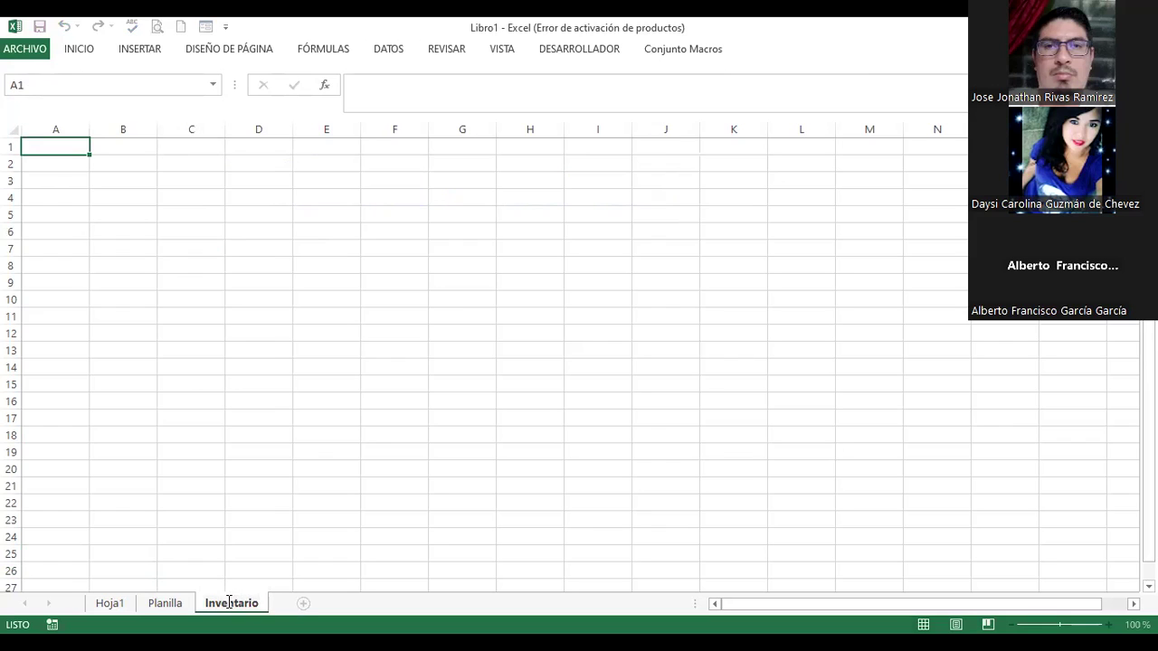
pyautogui.press('Return')
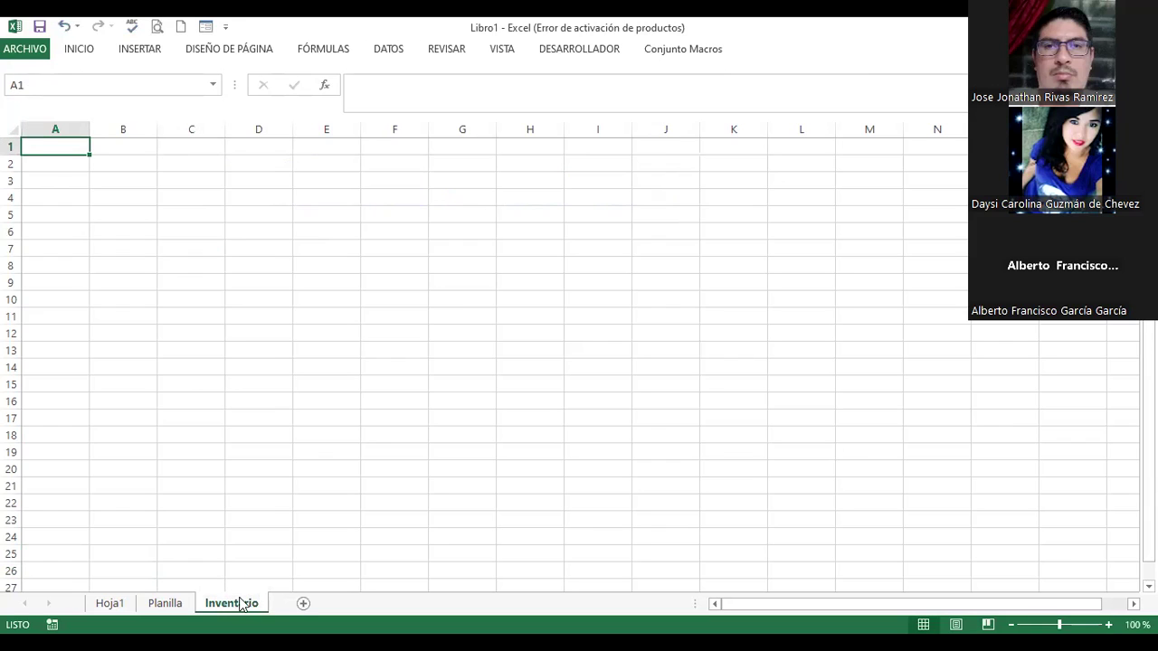
# Step: Add a new worksheet after Inventario and name it "Facturas"
pyautogui.hotkey('shift', 'F11')
pyautogui.hotkey('alt', 'h')
pyautogui.write('orFacturas')
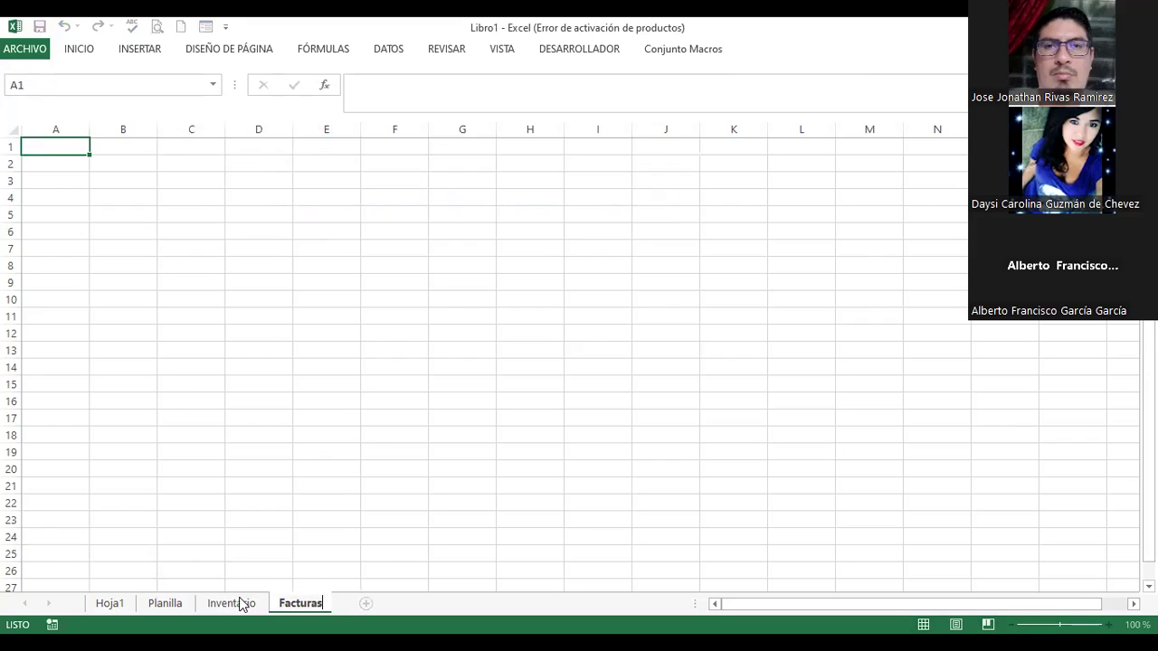
pyautogui.press('Return')
# Step: Add a new worksheet after Facturas and name it "Detalles de Ventas"
pyautogui.hotkey('shift', 'F11')
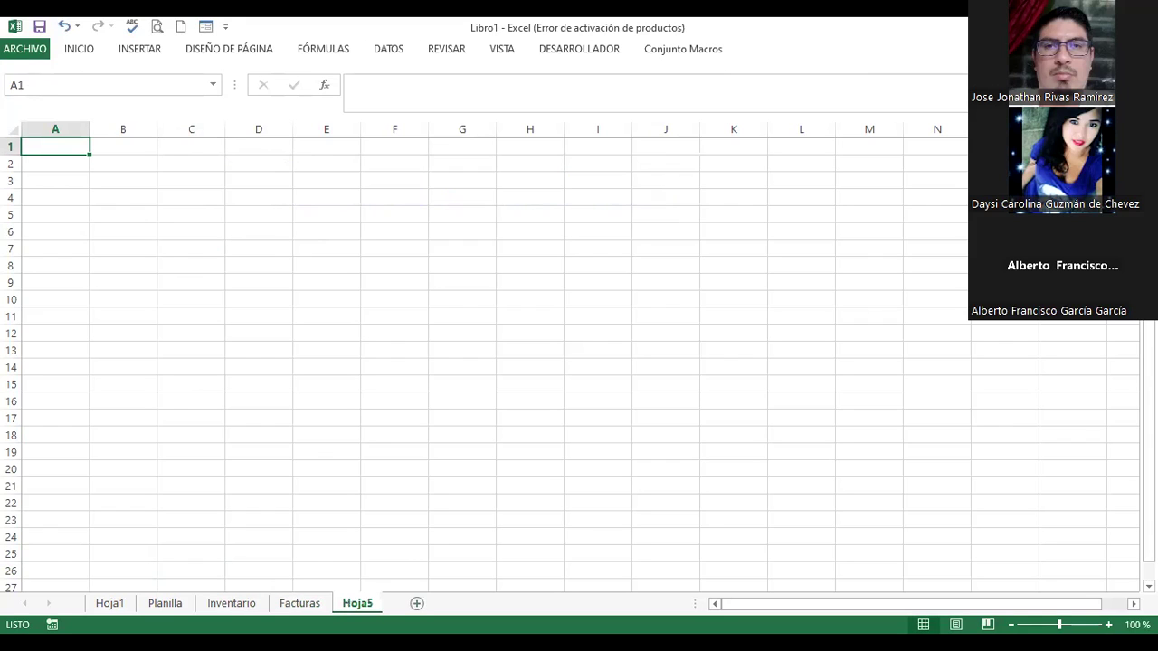
pyautogui.hotkey('alt', 'h')
pyautogui.write('or')
pyautogui.write('Detall')
pyautogui.write('es de ')
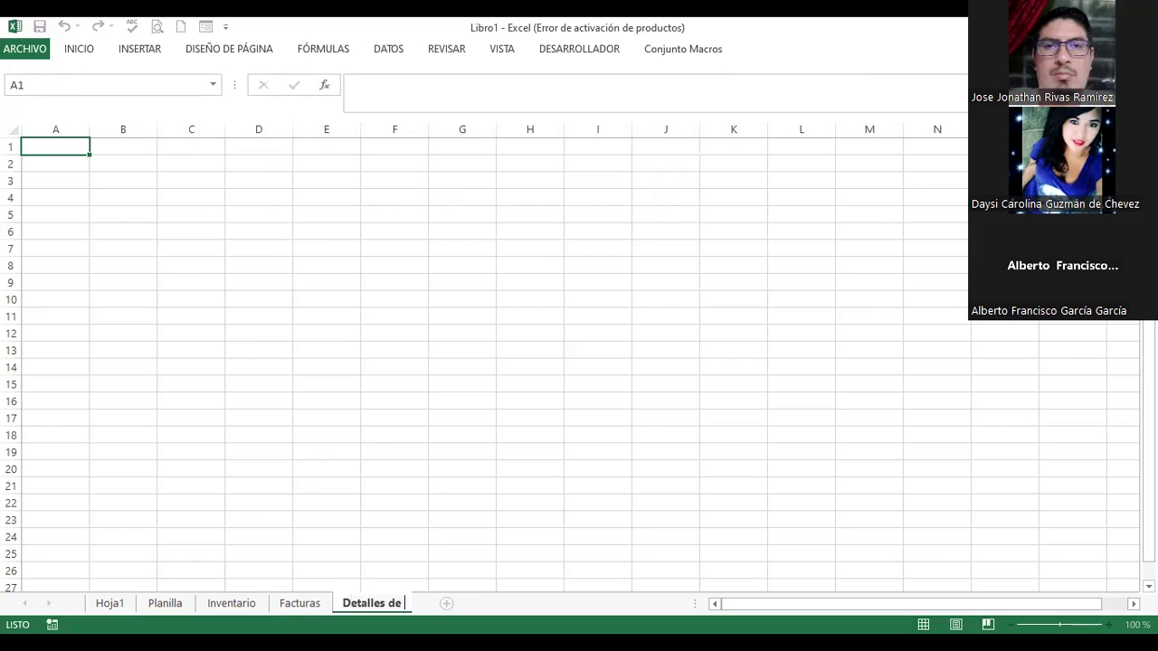
pyautogui.write('Ventas')
pyautogui.press('Return')
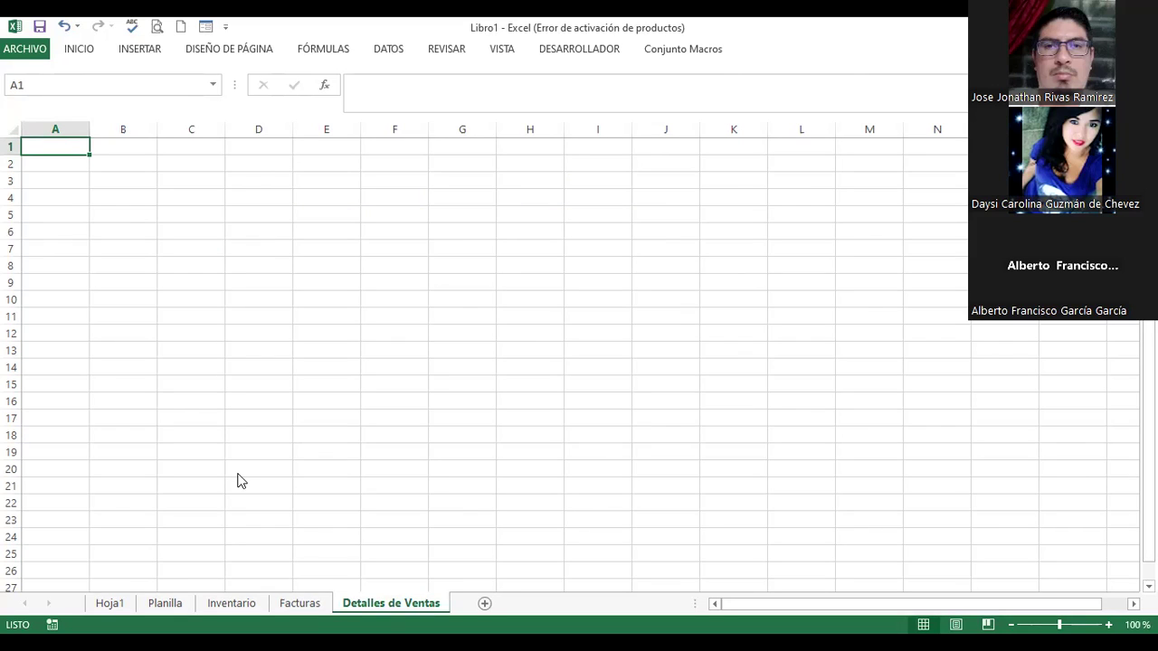
# Step: Add a new worksheet after Detalles de Ventas and name it "Balance"
pyautogui.click(481, 611)
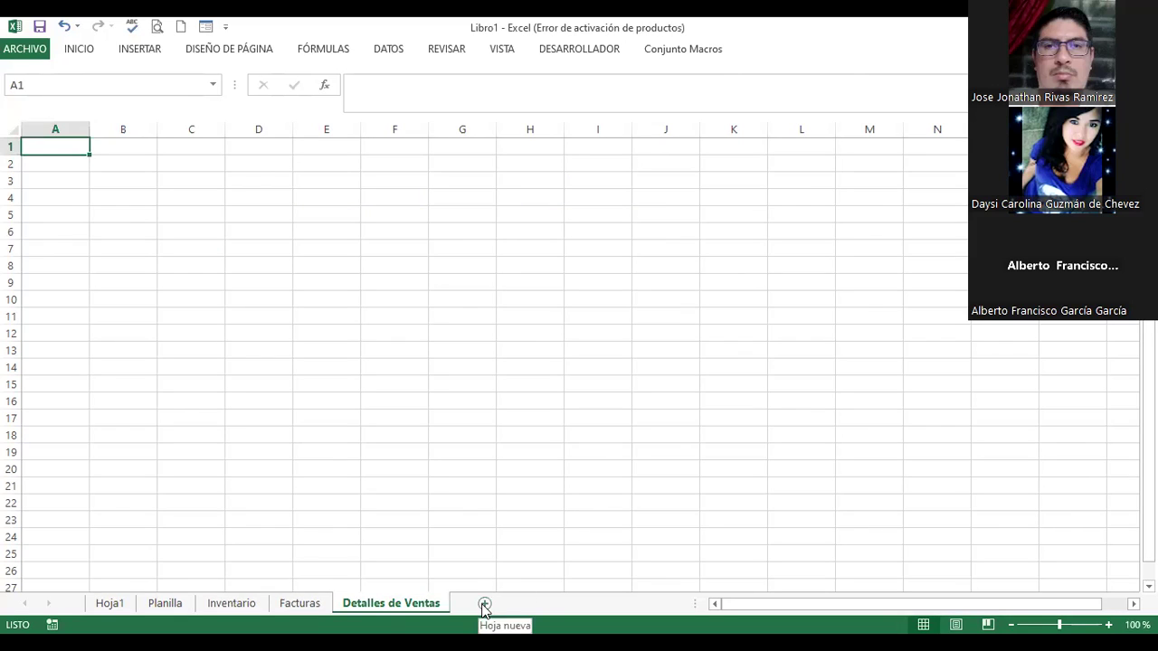
pyautogui.click(484, 604)
pyautogui.doubleClick(482, 606)
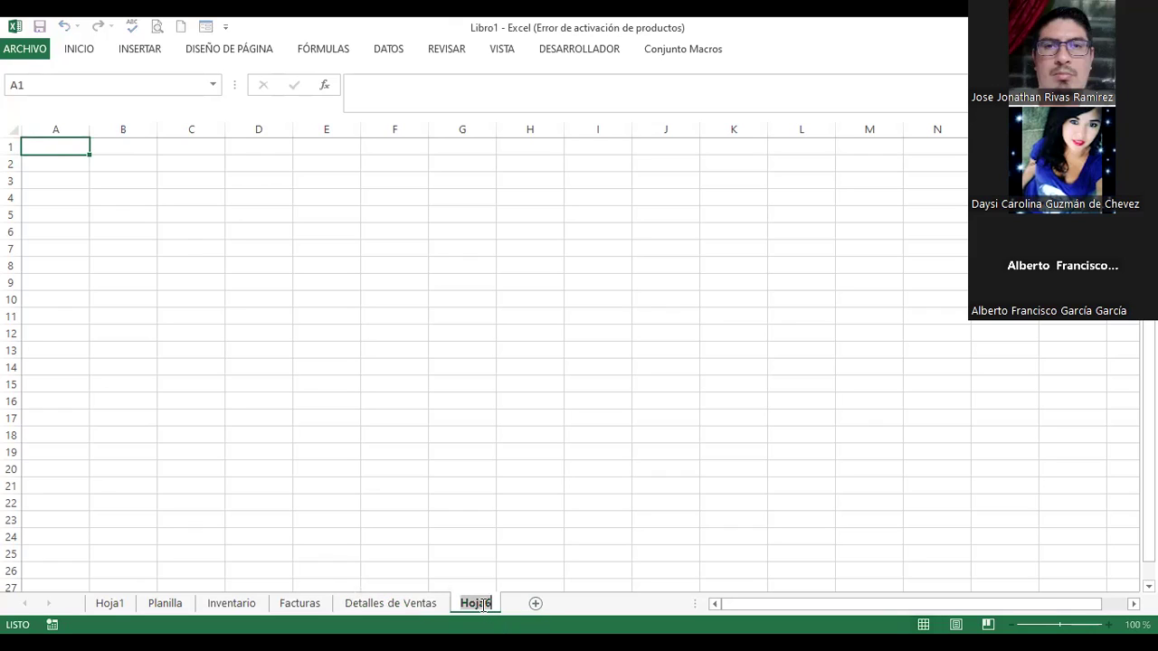
pyautogui.write('Balance')
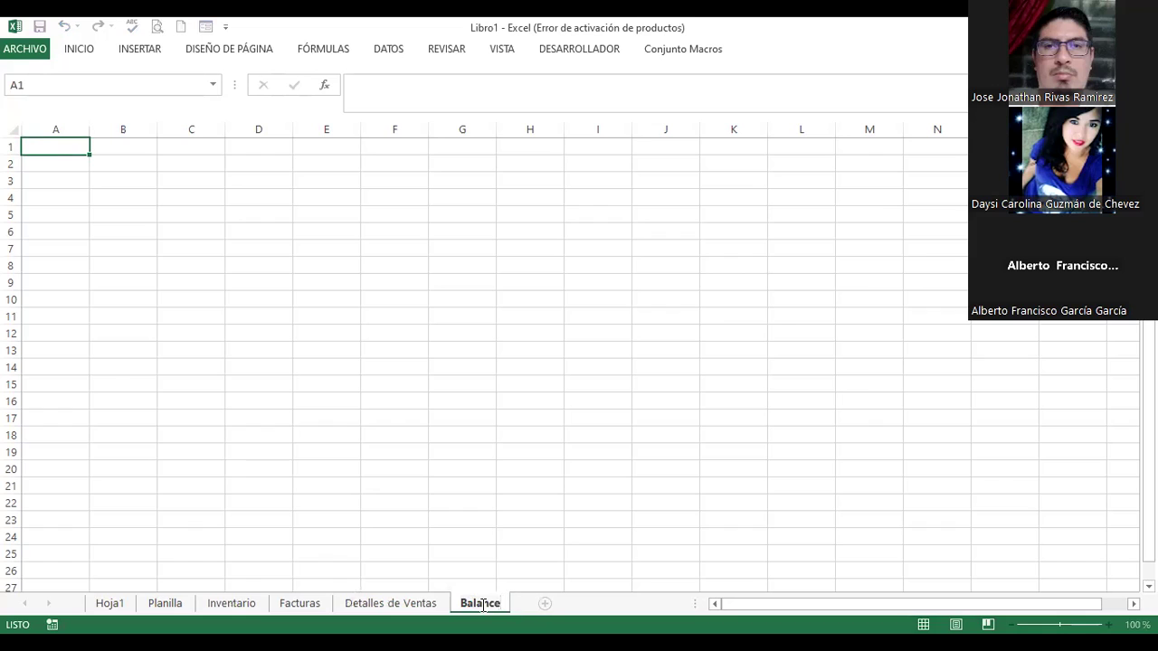
# Step: Add a new worksheet after Balance and name it "Contable"
pyautogui.click(545, 603)
pyautogui.doubleClick(546, 602)
pyautogui.write('Contable')
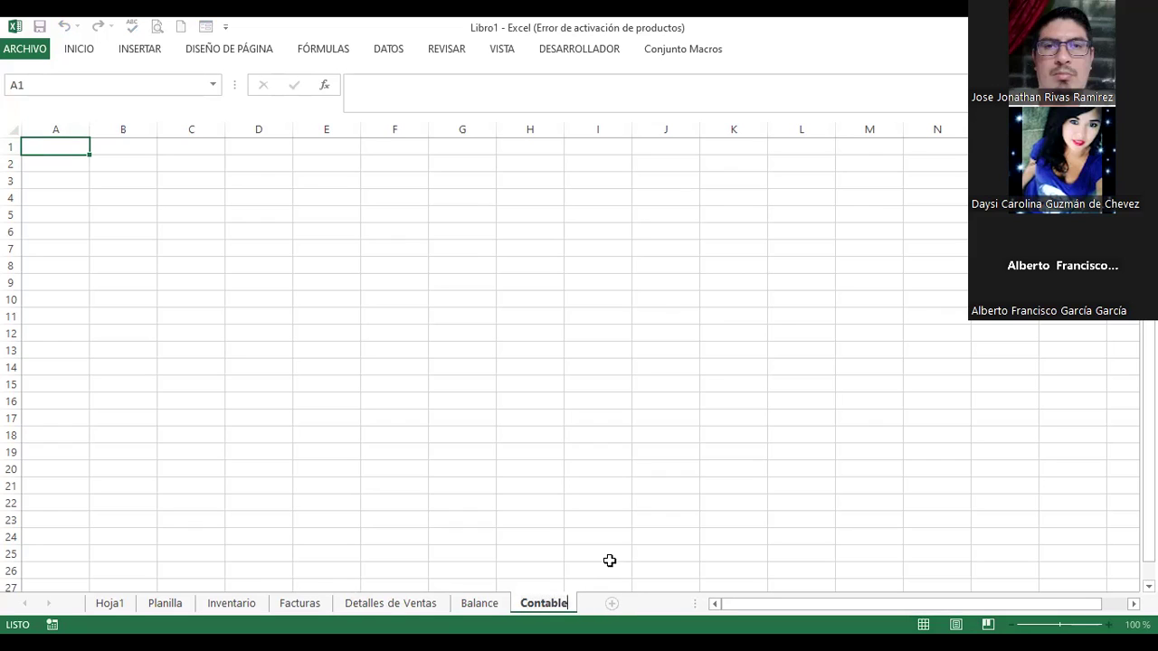
pyautogui.click(610, 561)
# Step: Add a new worksheet after Contable and name it "Estadístico"
pyautogui.click(612, 602)
pyautogui.doubleClick(607, 604)
pyautogui.write('Estadísti')
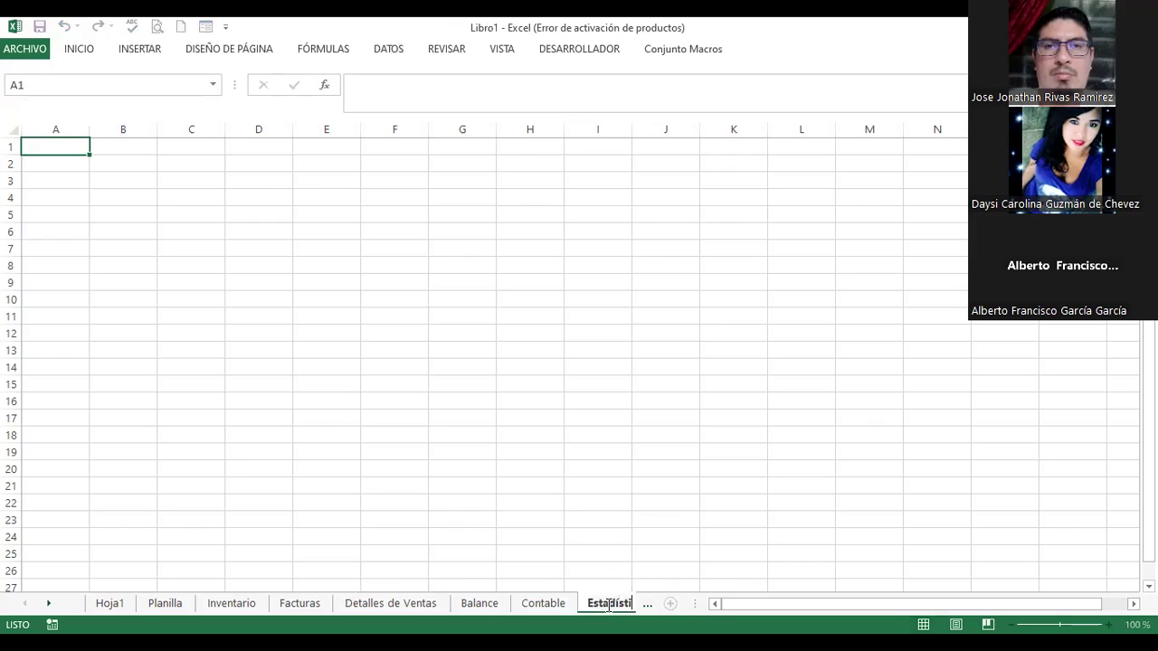
pyautogui.write('co')
pyautogui.click(625, 551)
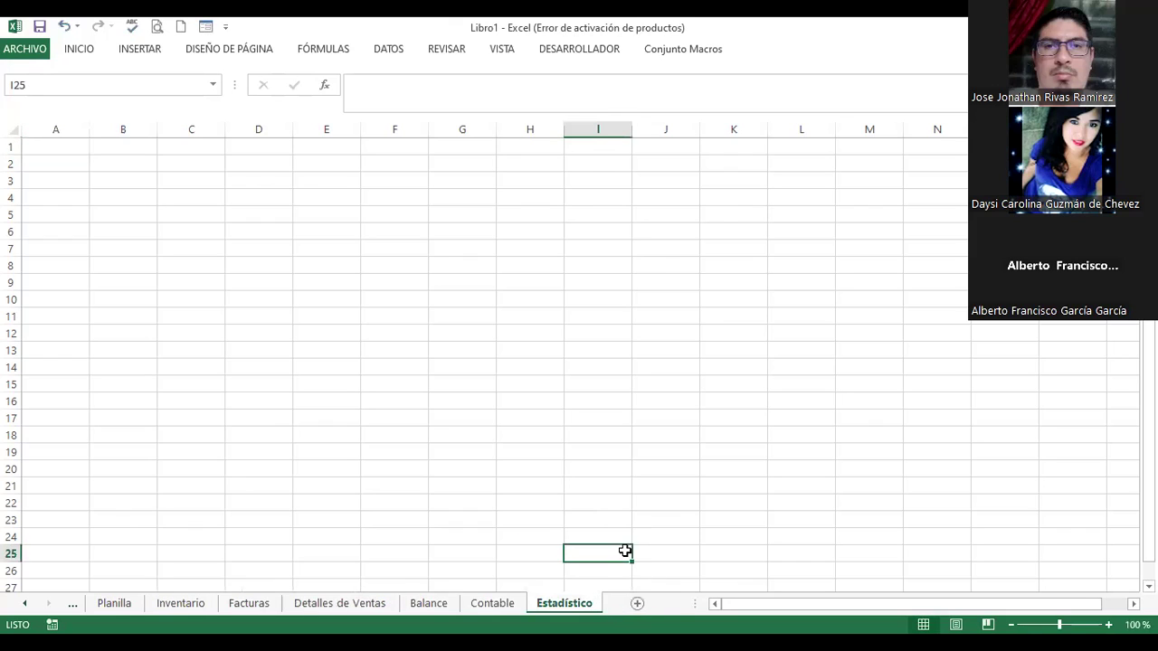
# Step: Widen the space for the sheet tabs and add a worksheet named "Gráficos" after Estadístico
pyautogui.moveTo(694, 603); pyautogui.dragTo(800, 617)
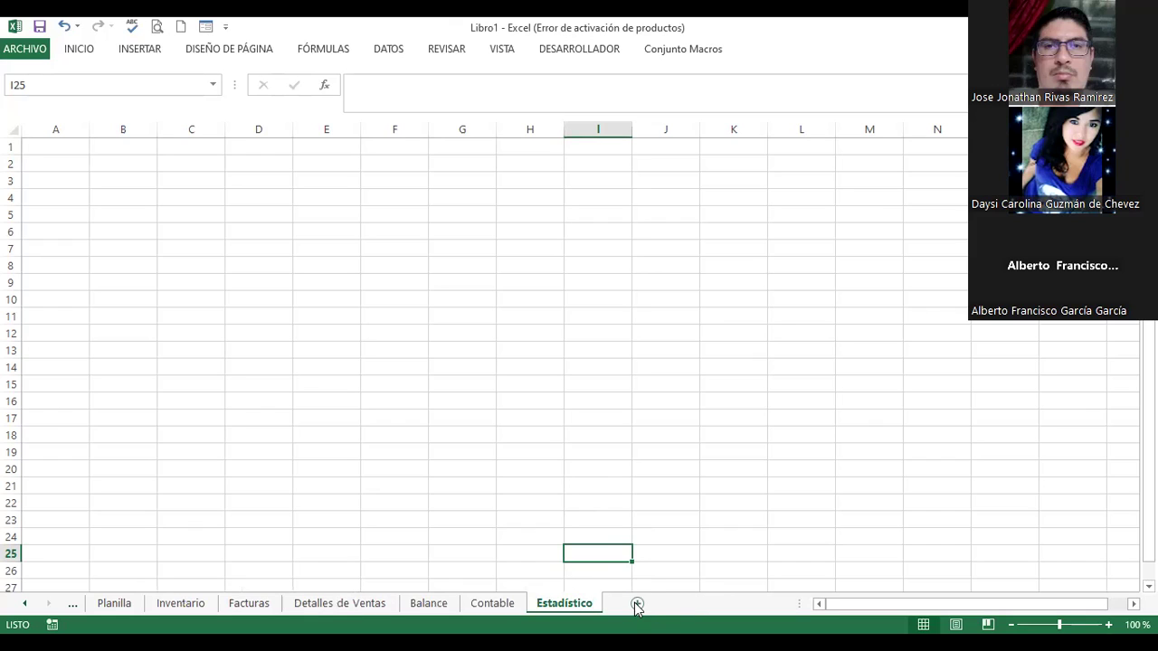
pyautogui.click(637, 604)
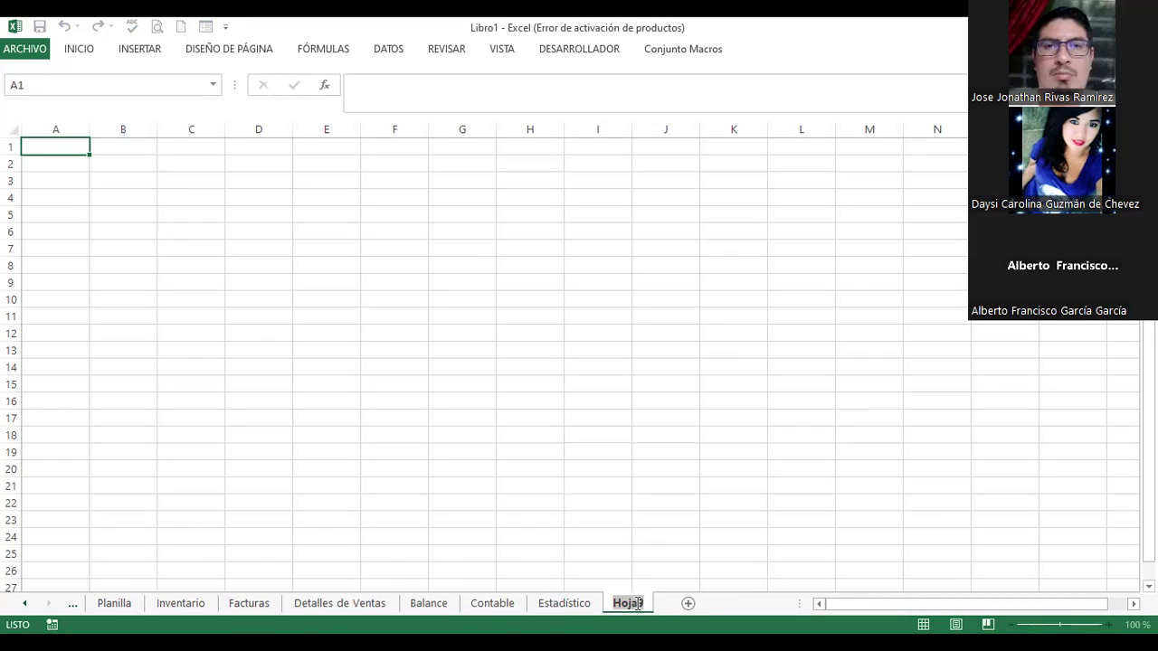
pyautogui.write('Gráficos')
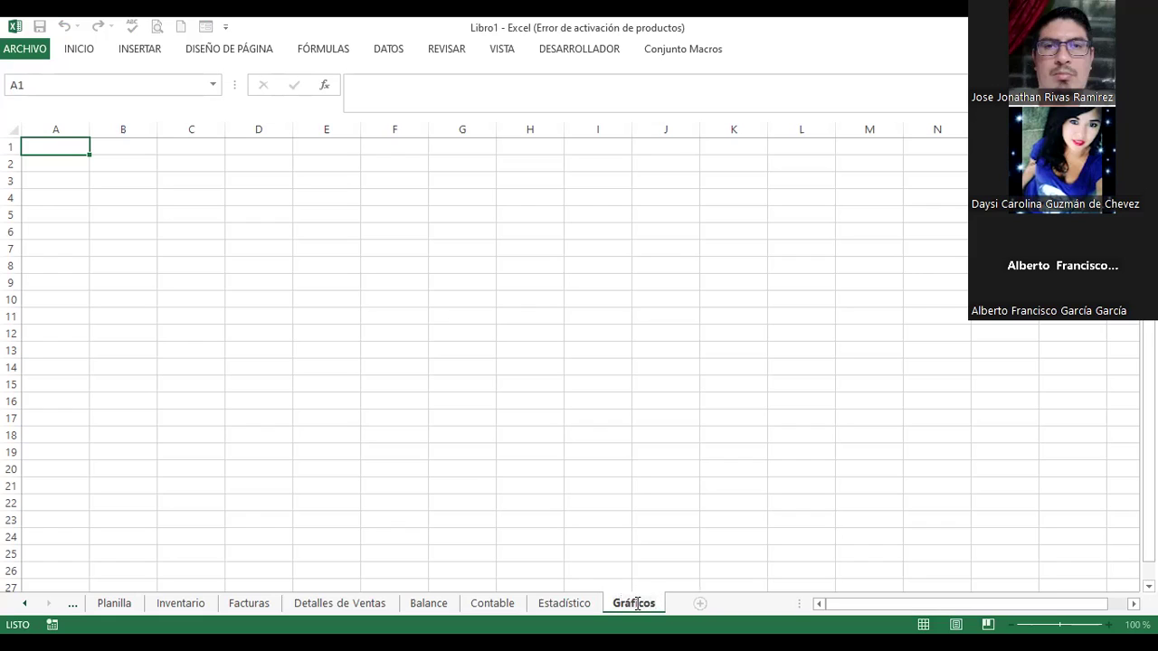
pyautogui.click(643, 582)
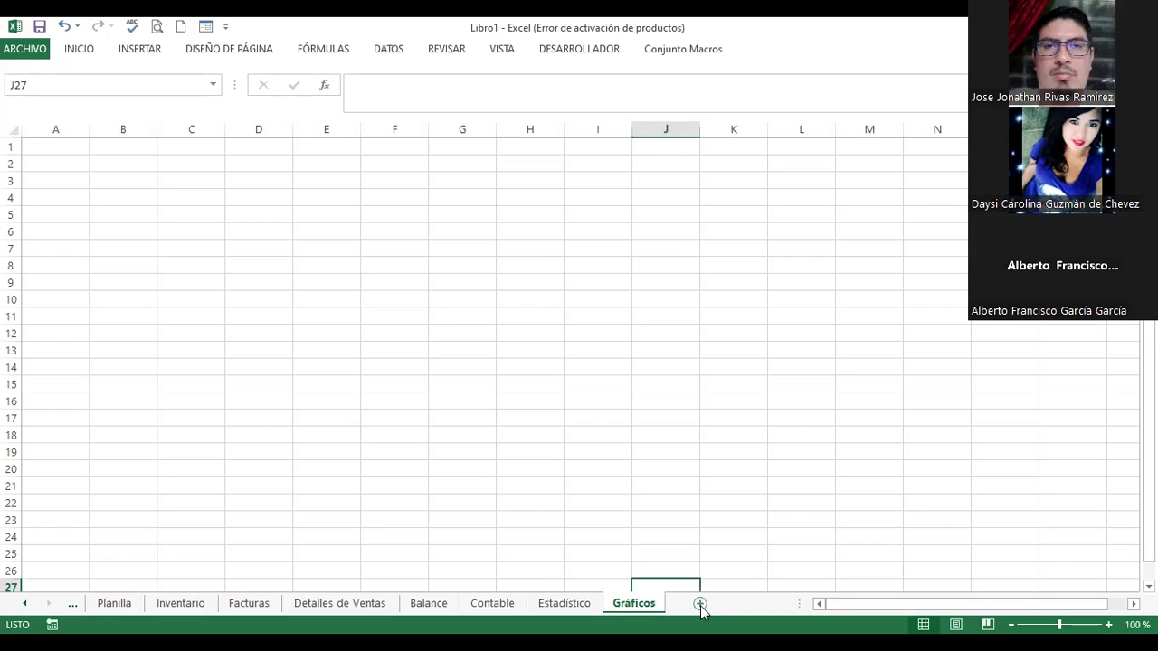
# Step: Add a new worksheet after Gráficos and name it "Ventas del mes"
pyautogui.click(700, 603)
pyautogui.doubleClick(701, 604)
pyautogui.write('Ventas del mes')
pyautogui.press('Return')
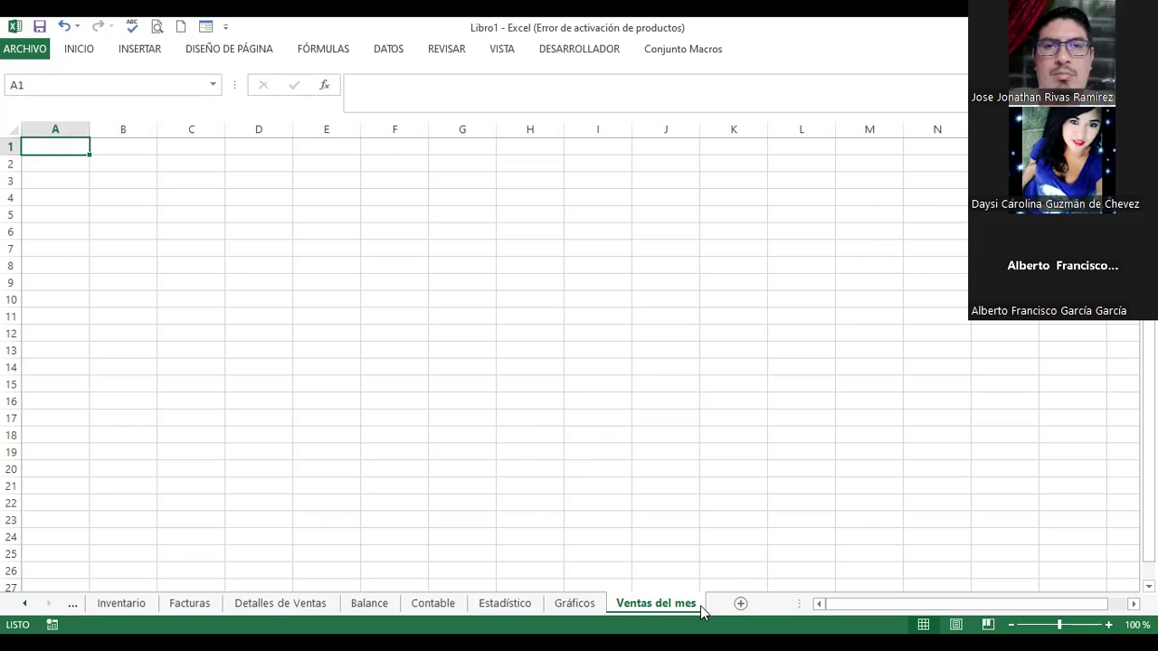
# Step: Color the Ventas del mes sheet tab dark blue-gray and the Gráficos sheet tab dark orange
pyautogui.rightClick(642, 604)
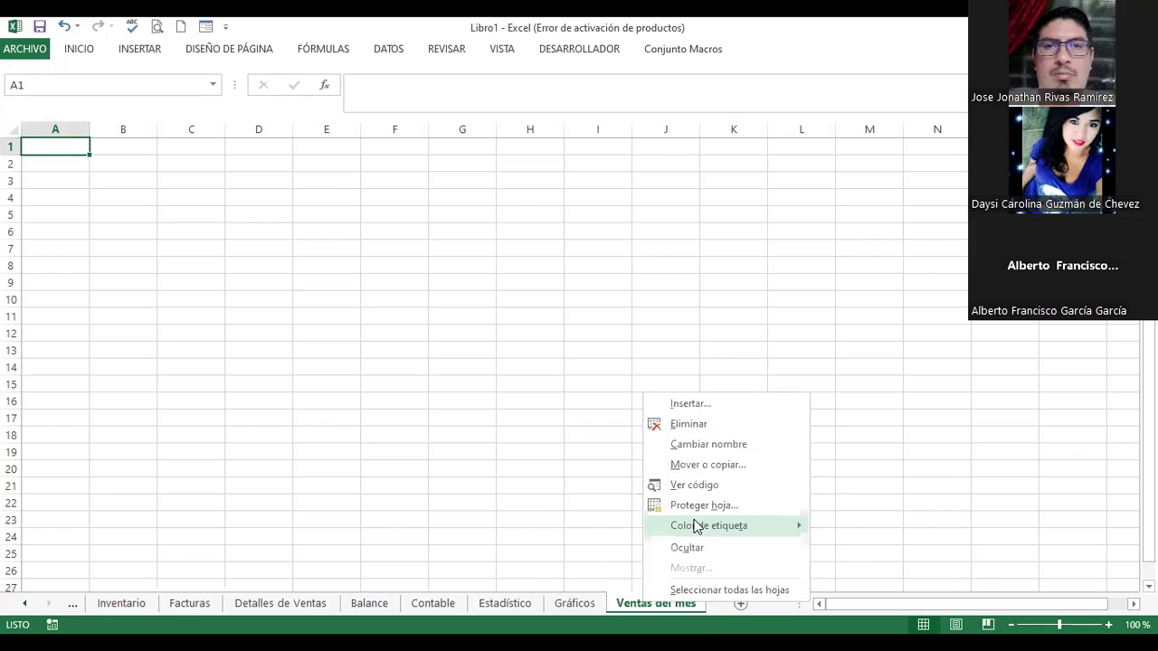
pyautogui.moveTo(696, 527)
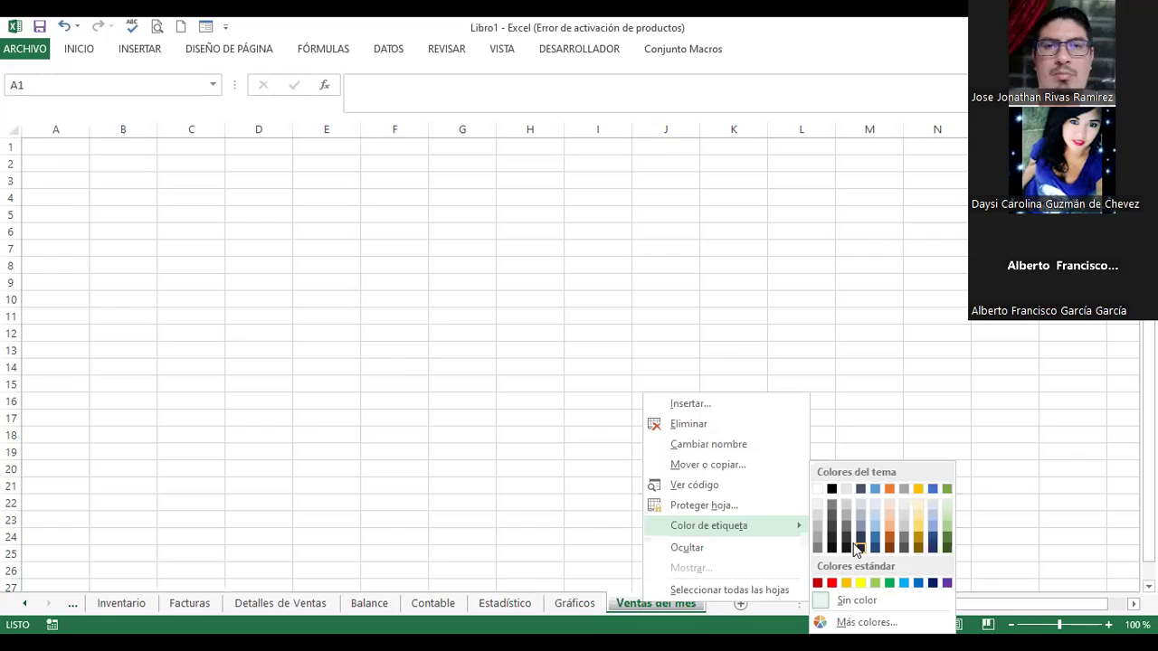
pyautogui.click(562, 610)
pyautogui.rightClick(562, 611)
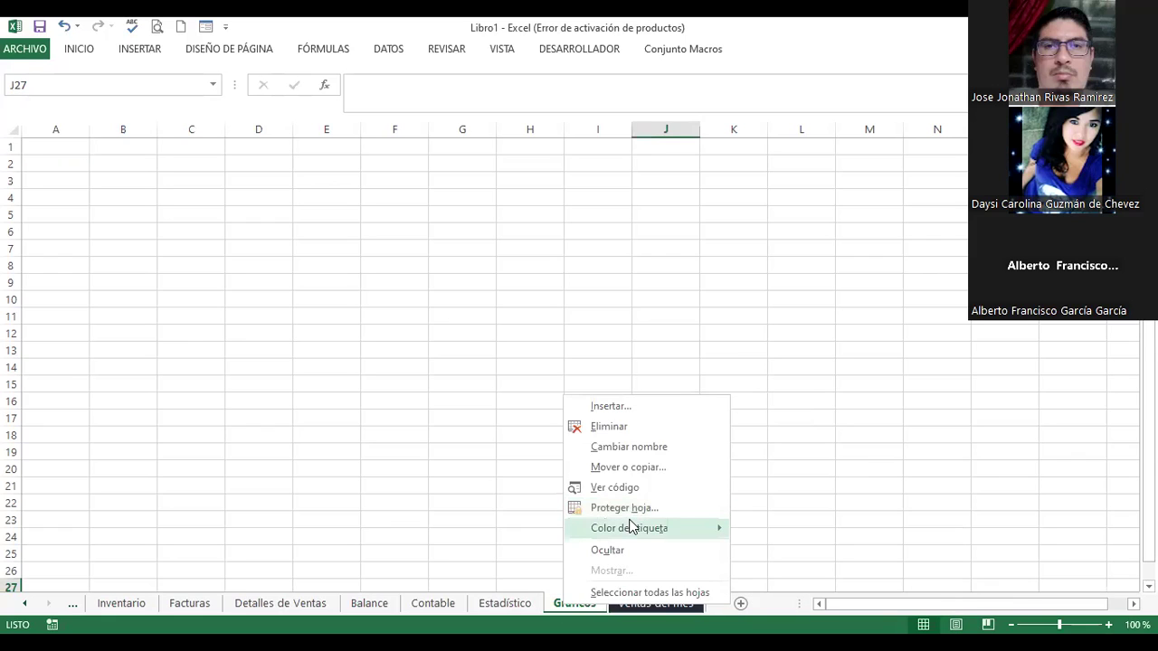
pyautogui.moveTo(627, 527)
# Step: Color the Estadístico sheet tab dark blue and the Contable sheet tab dark green
pyautogui.click(496, 610)
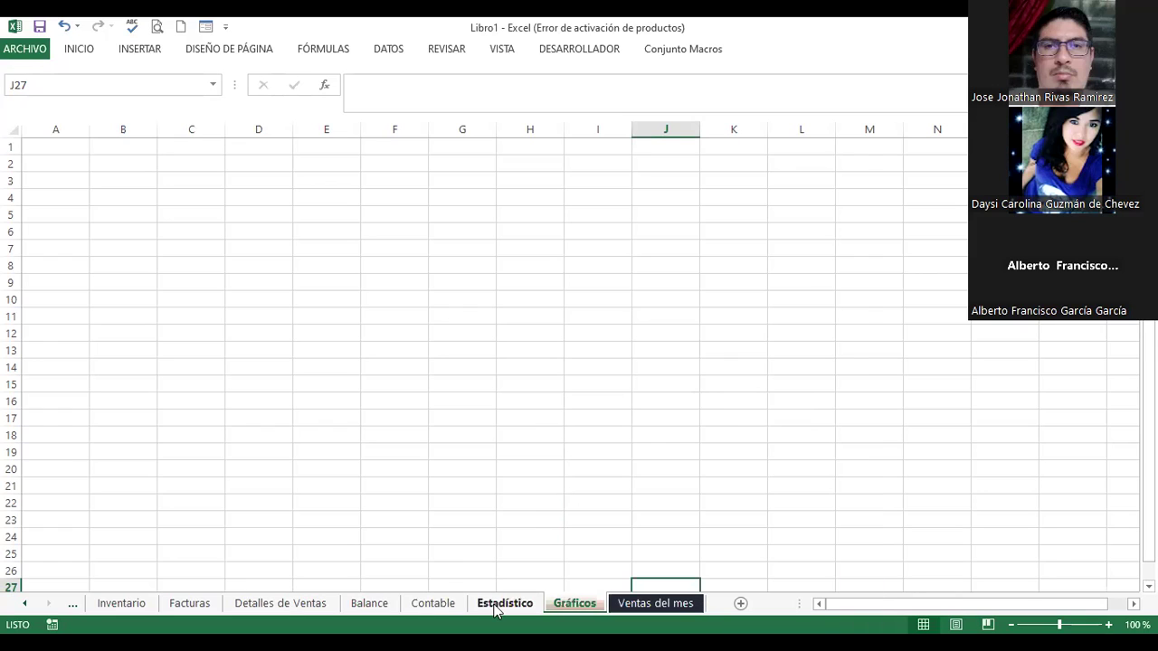
pyautogui.rightClick(495, 611)
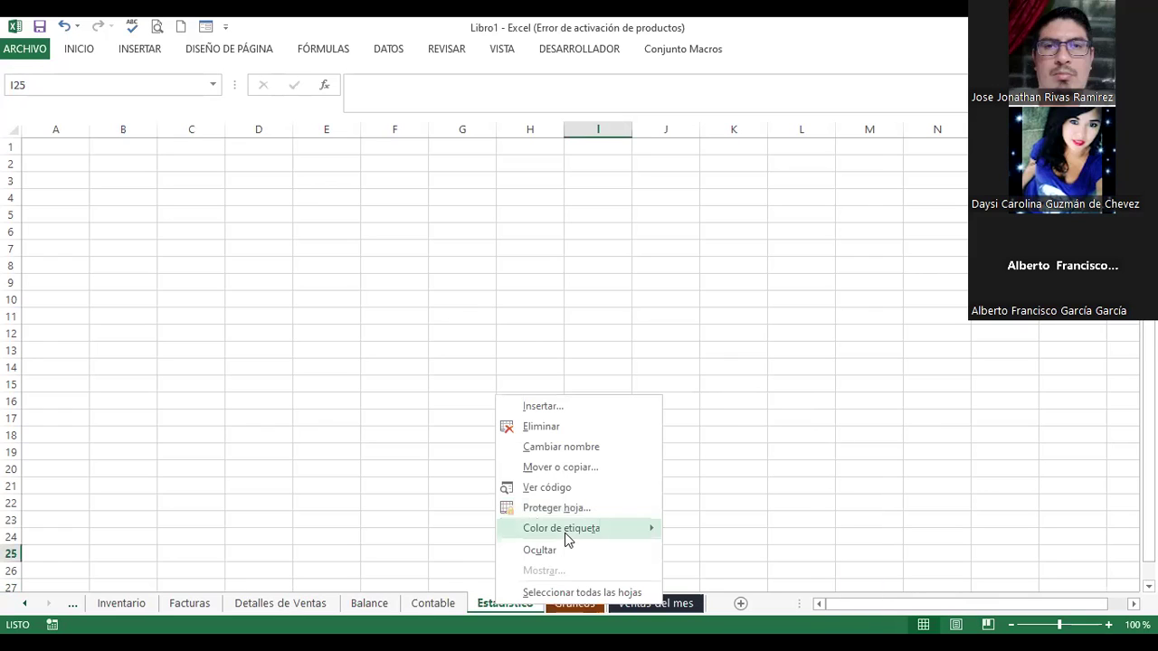
pyautogui.moveTo(565, 532)
pyautogui.click(443, 613)
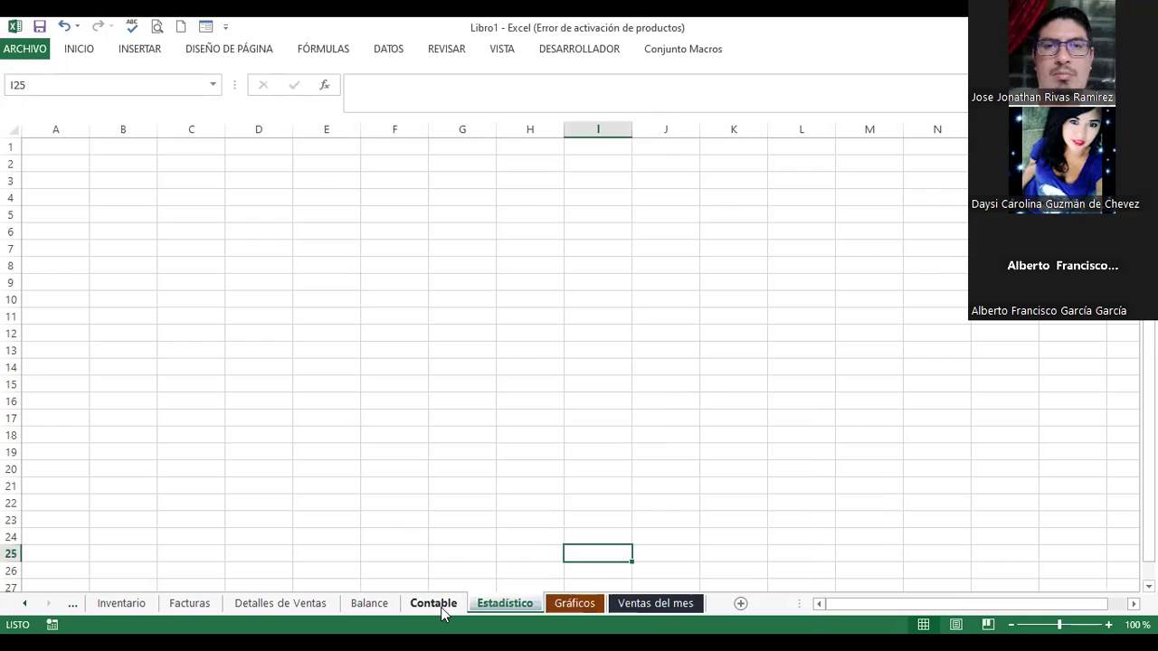
pyautogui.rightClick(441, 607)
pyautogui.moveTo(571, 530)
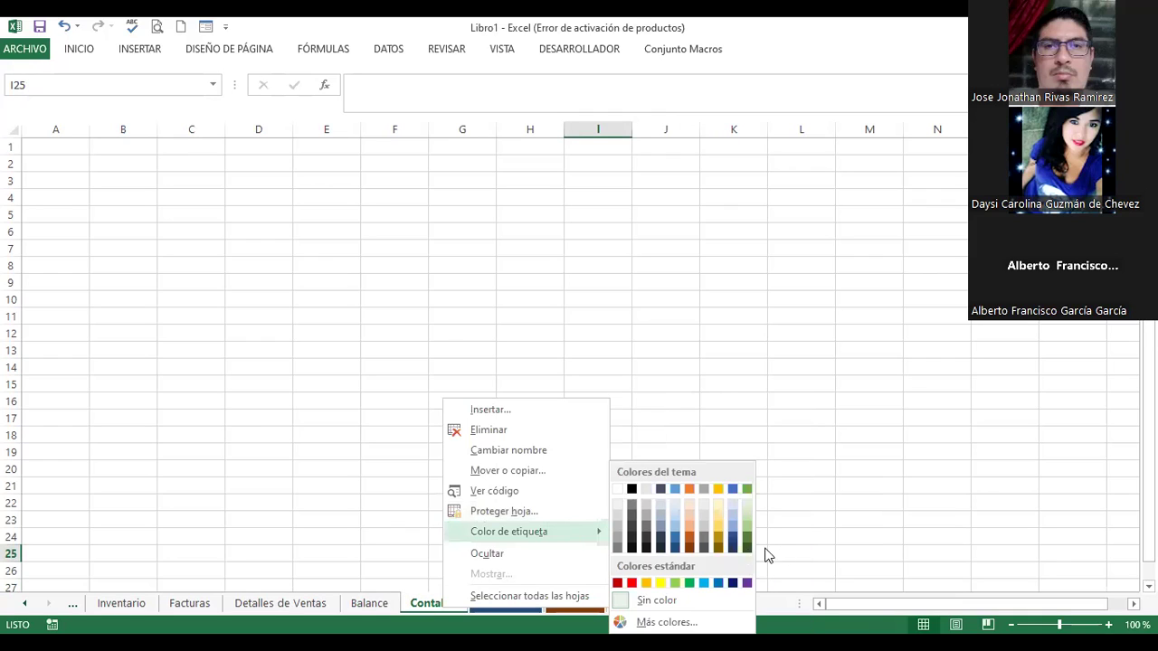
# Step: Color the Balance and Detalles de Ventas sheet tabs dark green, and switch to the Facturas sheet
pyautogui.rightClick(360, 604)
pyautogui.moveTo(434, 521)
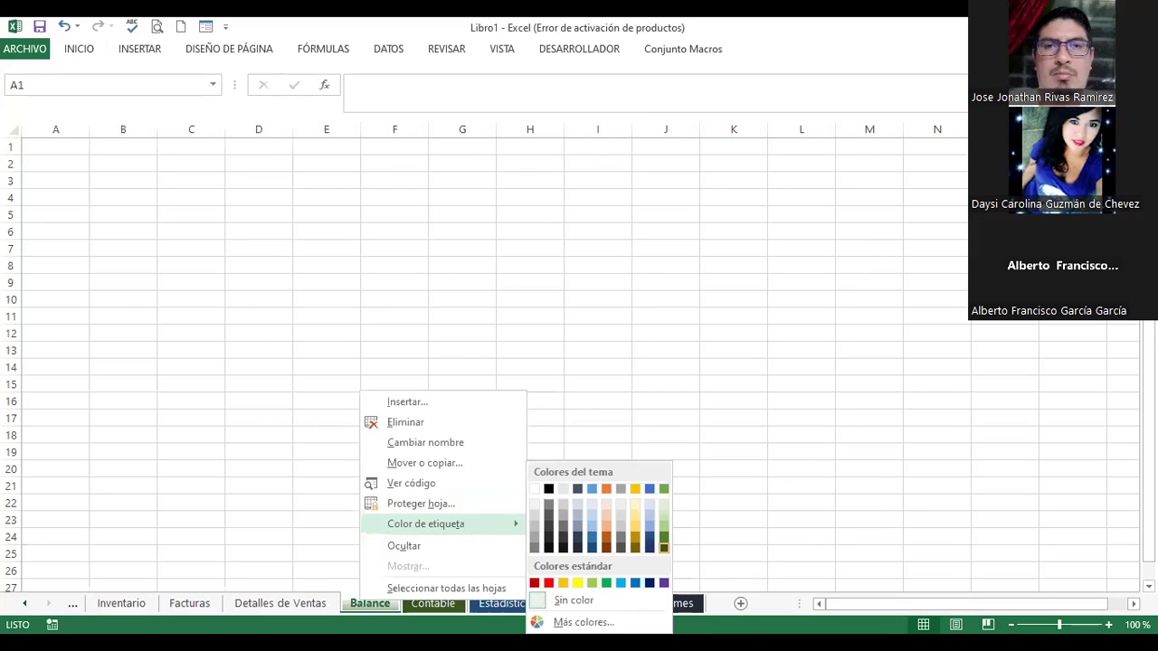
pyautogui.rightClick(326, 605)
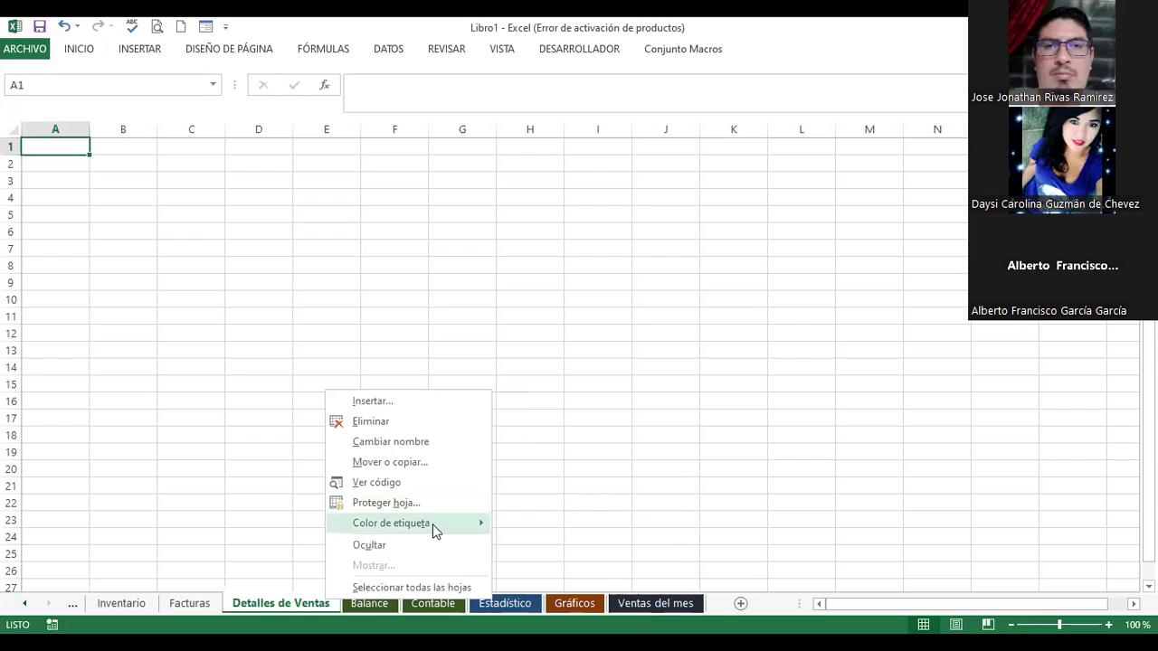
pyautogui.moveTo(432, 523)
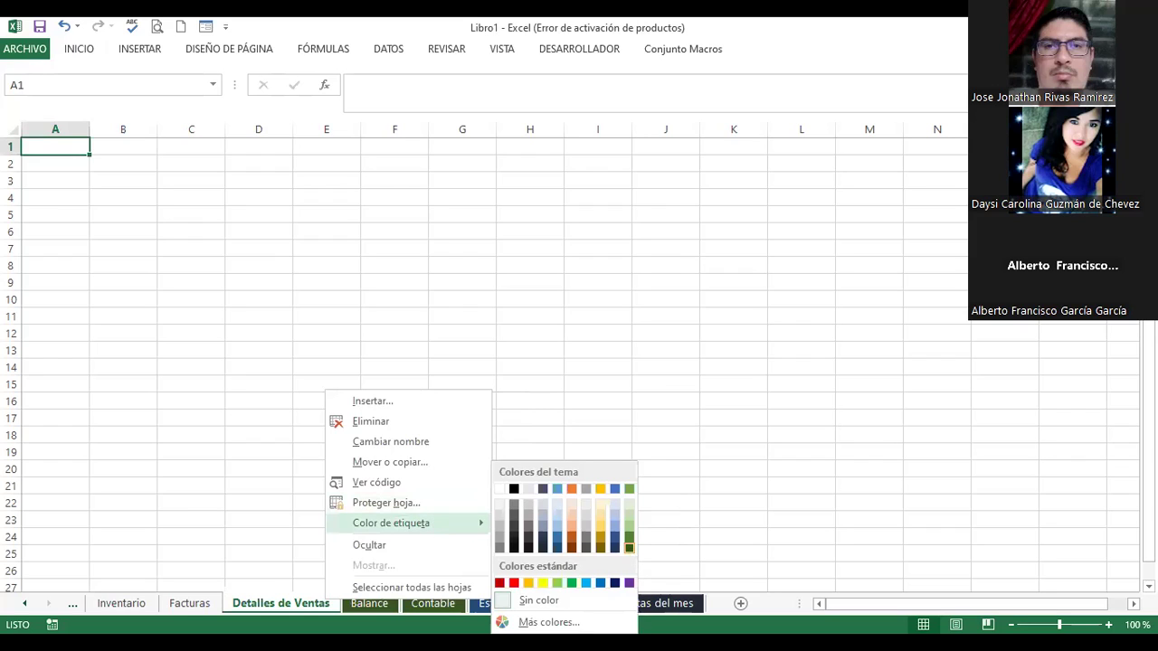
pyautogui.click(629, 547)
pyautogui.click(188, 604)
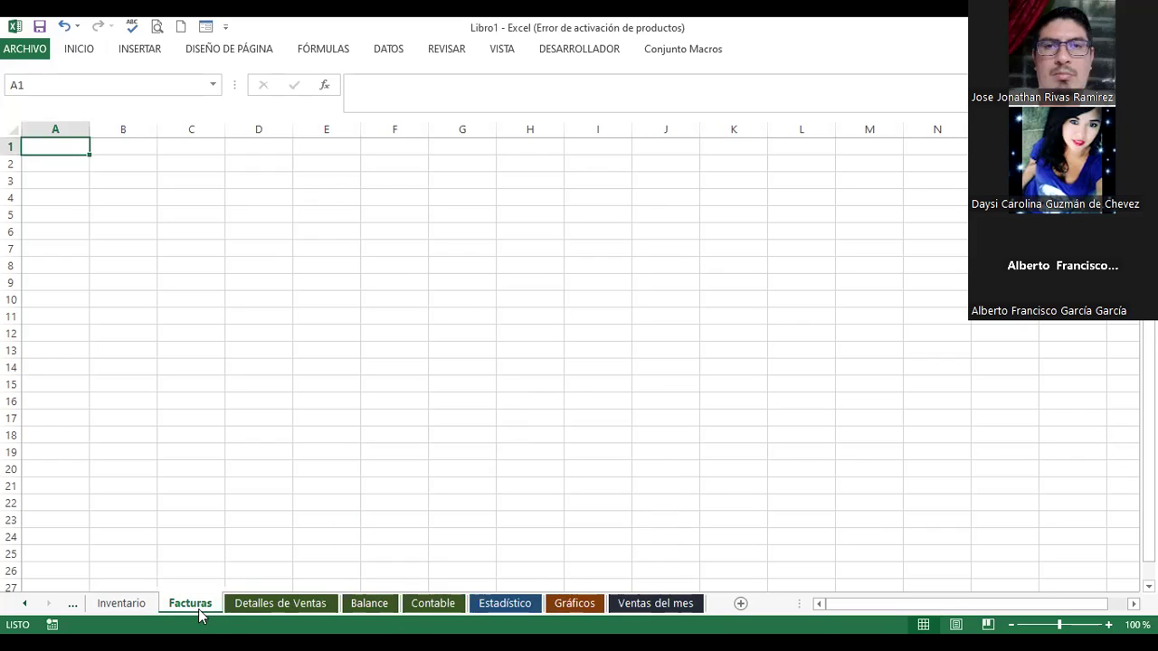
# Step: Color the Facturas sheet tab dark gold
pyautogui.doubleClick(27, 604)
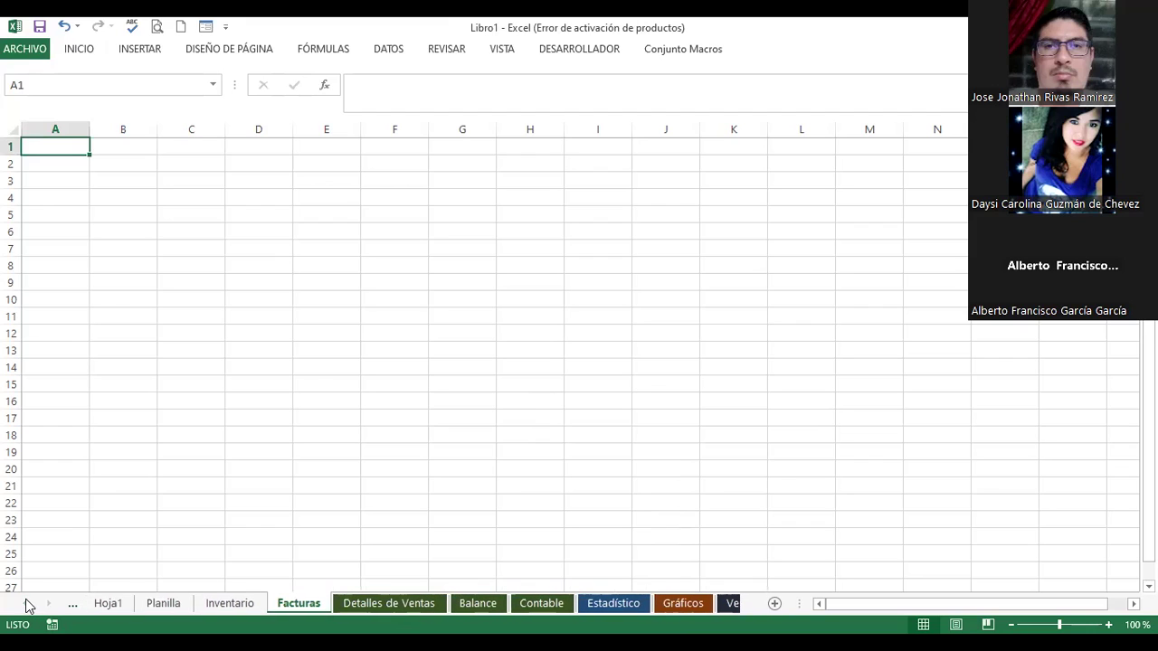
pyautogui.click(111, 606)
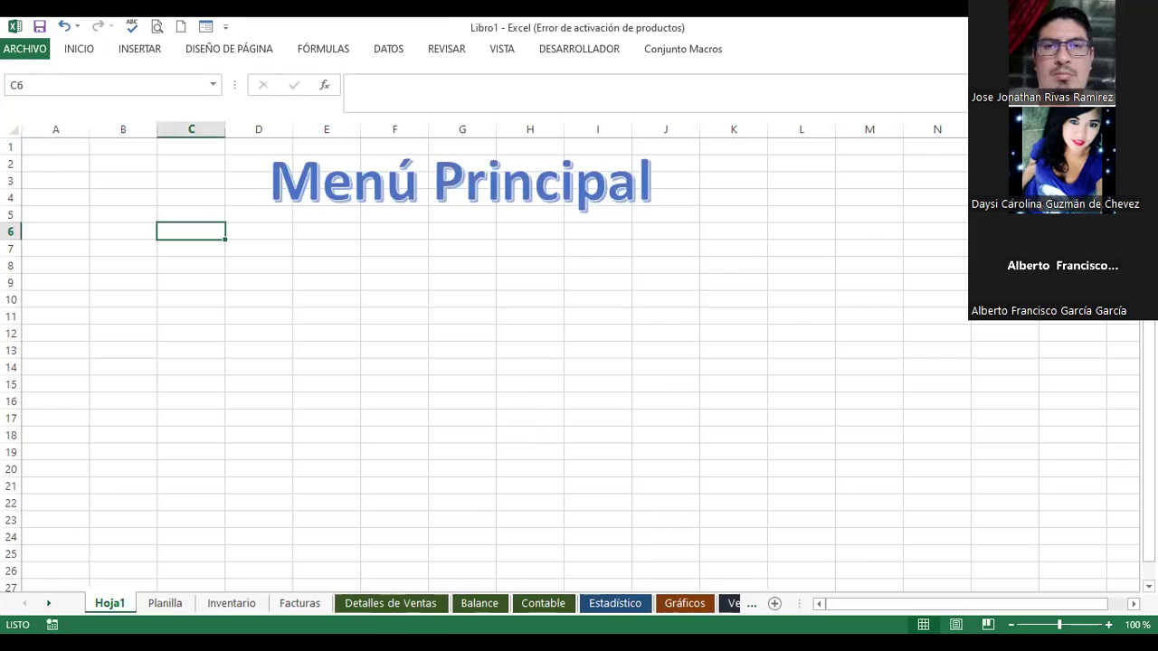
pyautogui.click(357, 606)
pyautogui.click(309, 606)
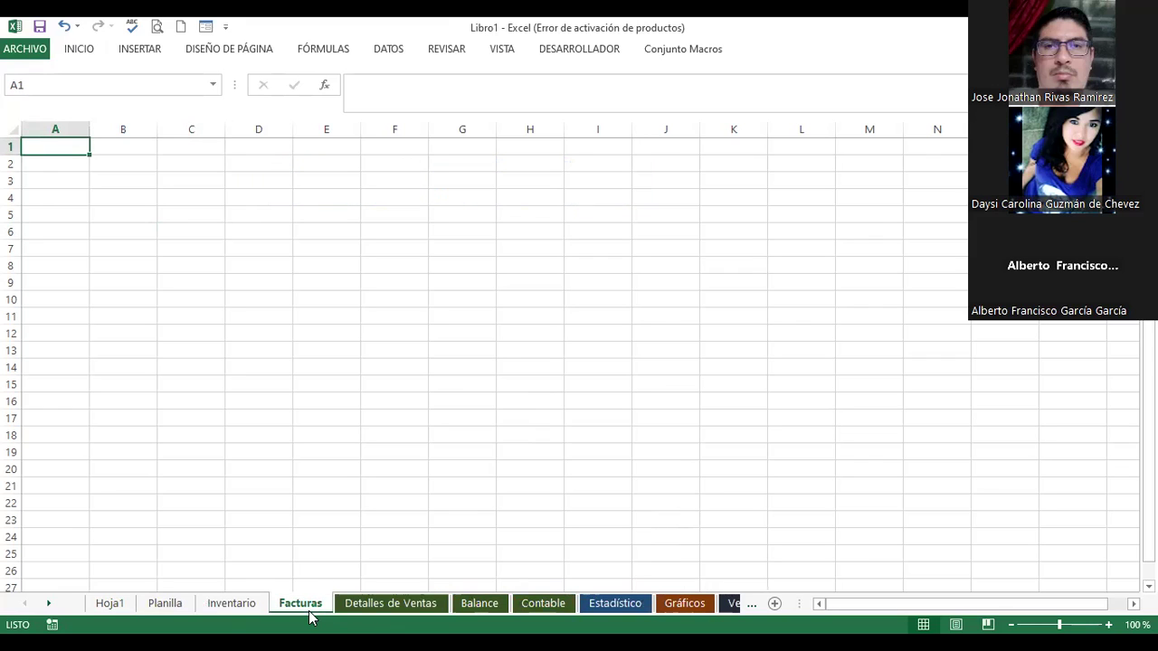
pyautogui.rightClick(309, 611)
pyautogui.moveTo(369, 539)
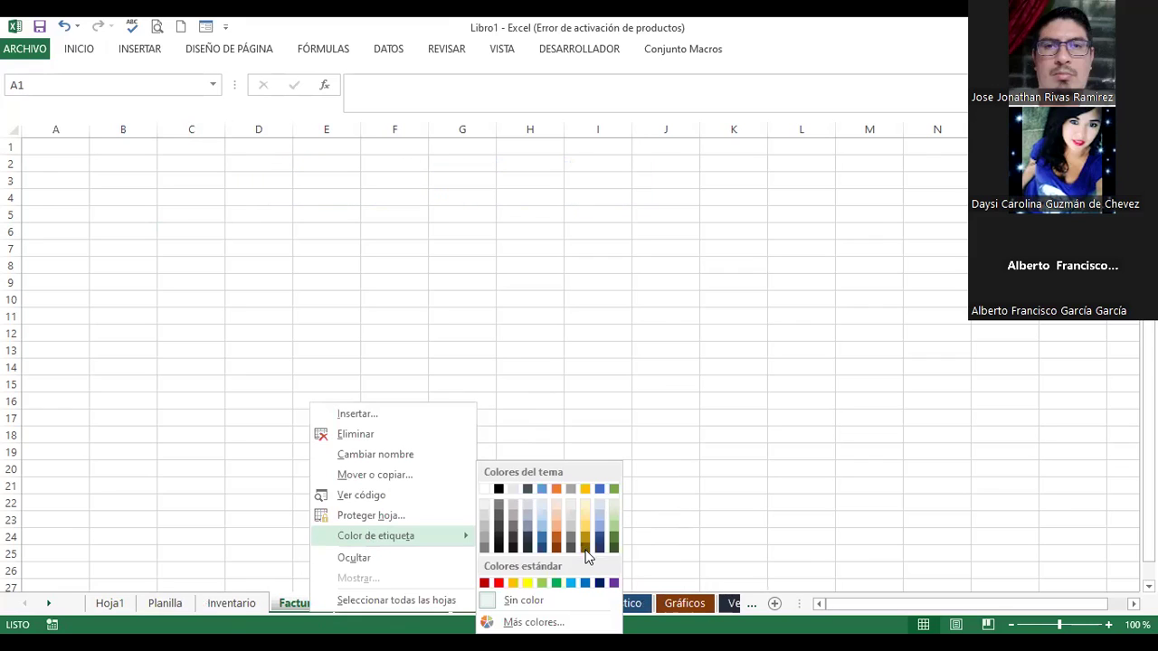
pyautogui.click(584, 546)
# Step: Color the Inventario sheet tab dark blue and the Planilla sheet tab dark green
pyautogui.click(229, 609)
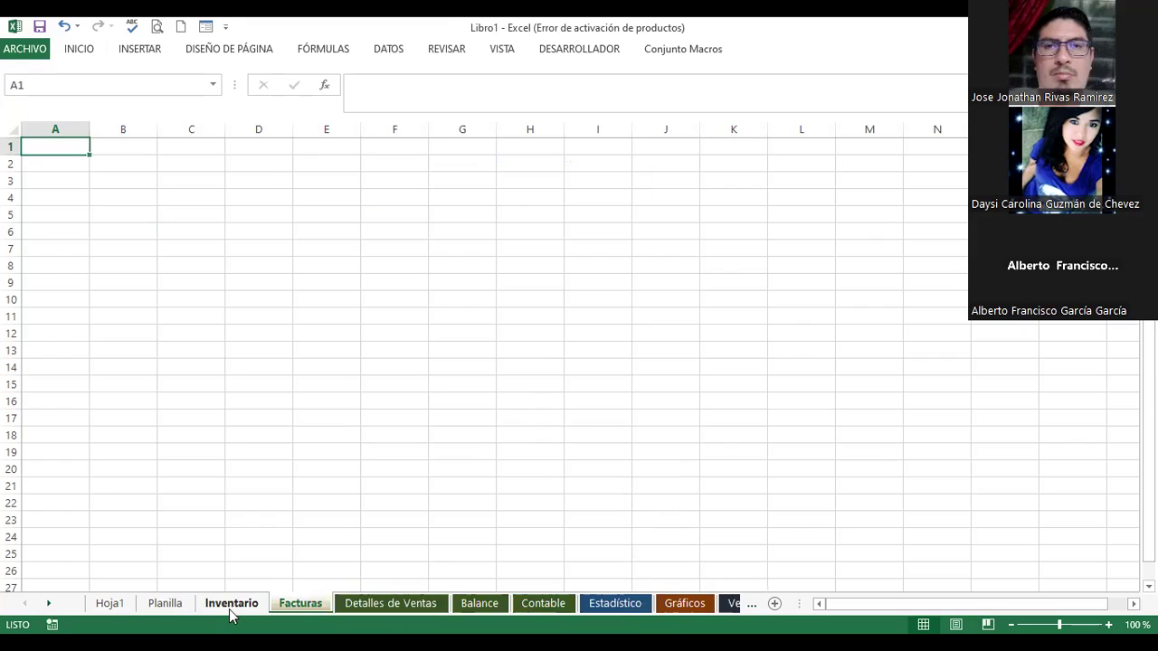
pyautogui.rightClick(229, 608)
pyautogui.moveTo(332, 536)
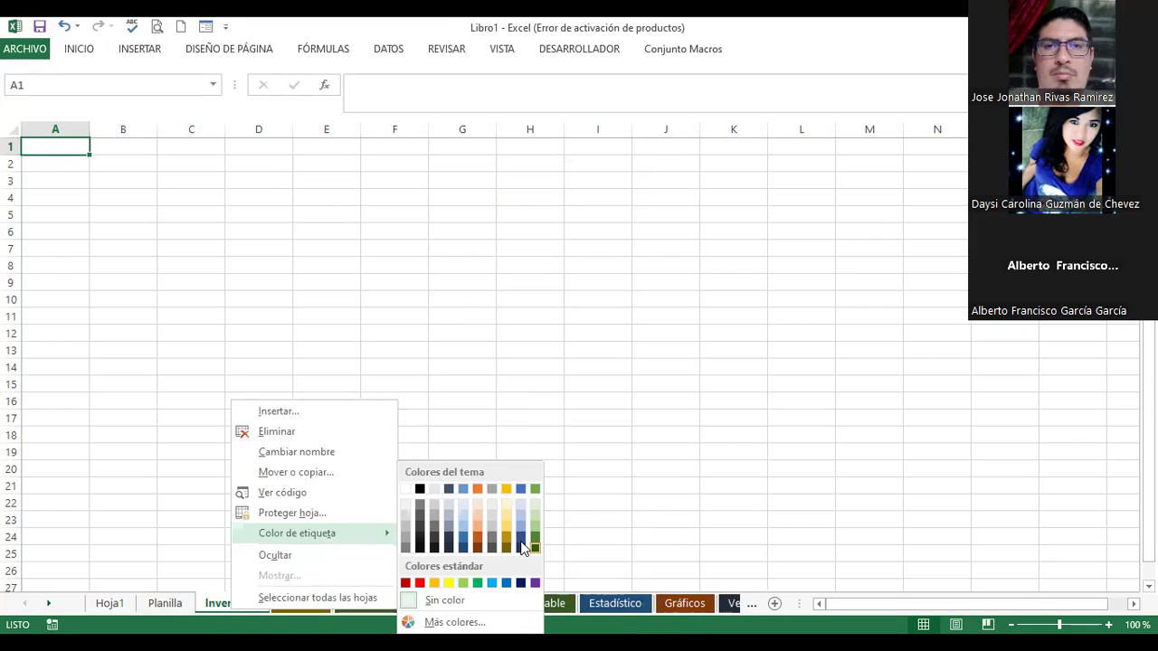
pyautogui.click(519, 541)
pyautogui.click(158, 606)
pyautogui.rightClick(157, 605)
pyautogui.moveTo(265, 535)
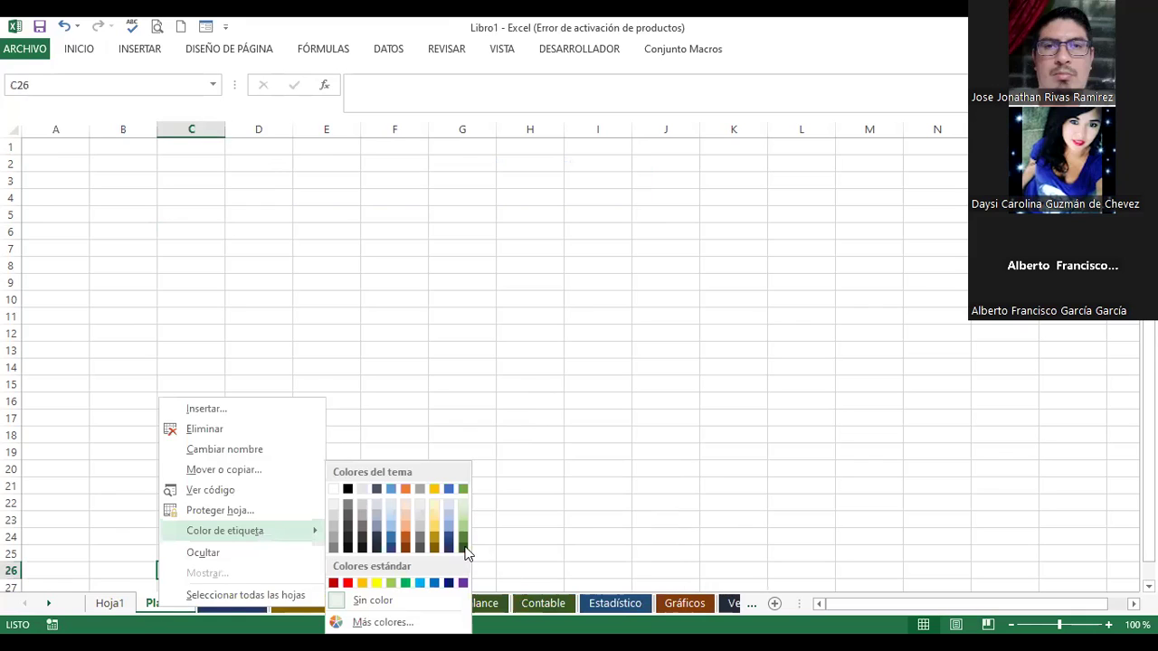
pyautogui.click(462, 549)
# Step: Rename the Hoja1 sheet as Menú and color its tab dark blue
pyautogui.click(110, 603)
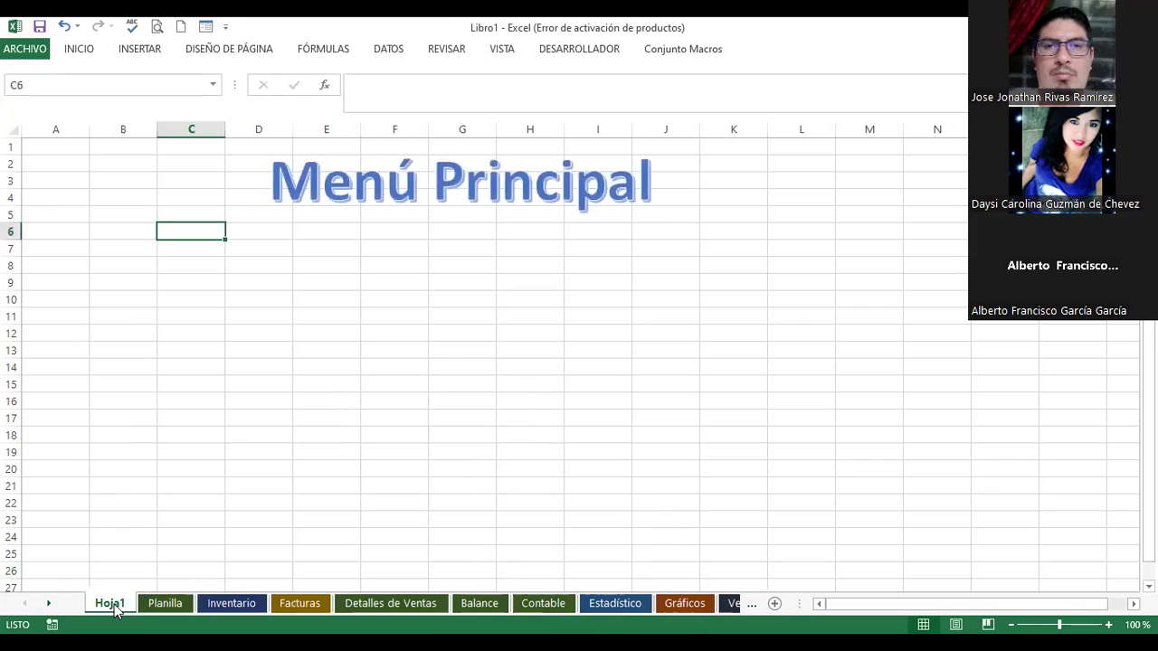
pyautogui.doubleClick(114, 606)
pyautogui.write('Menu')
pyautogui.press('BackSpace')
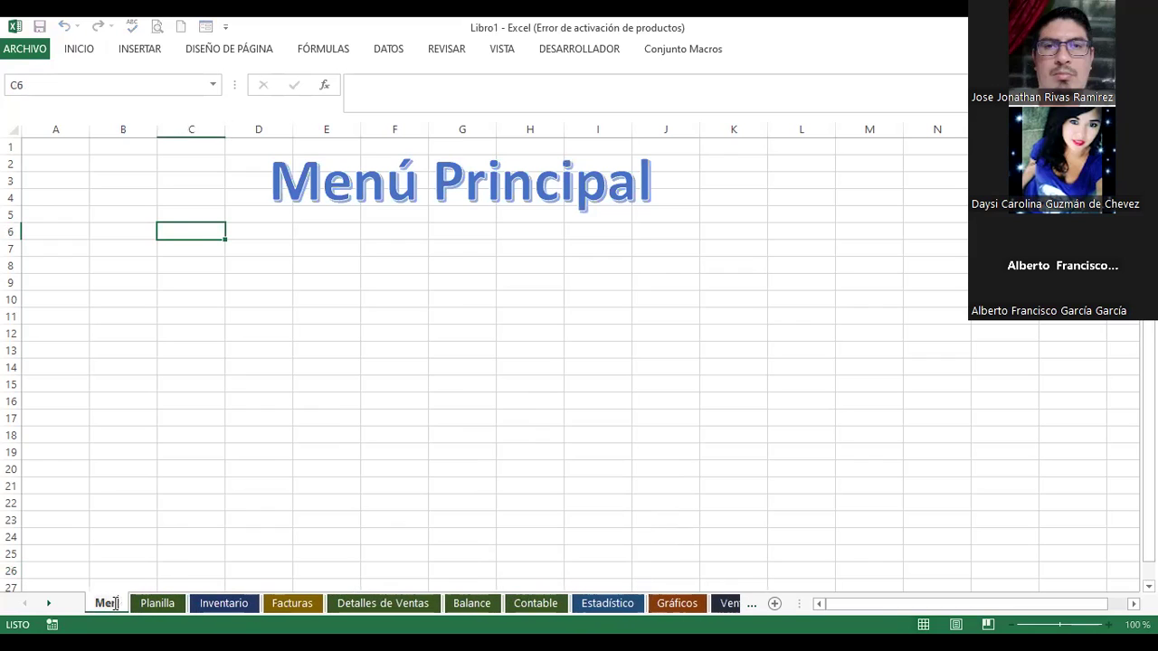
pyautogui.write('ú')
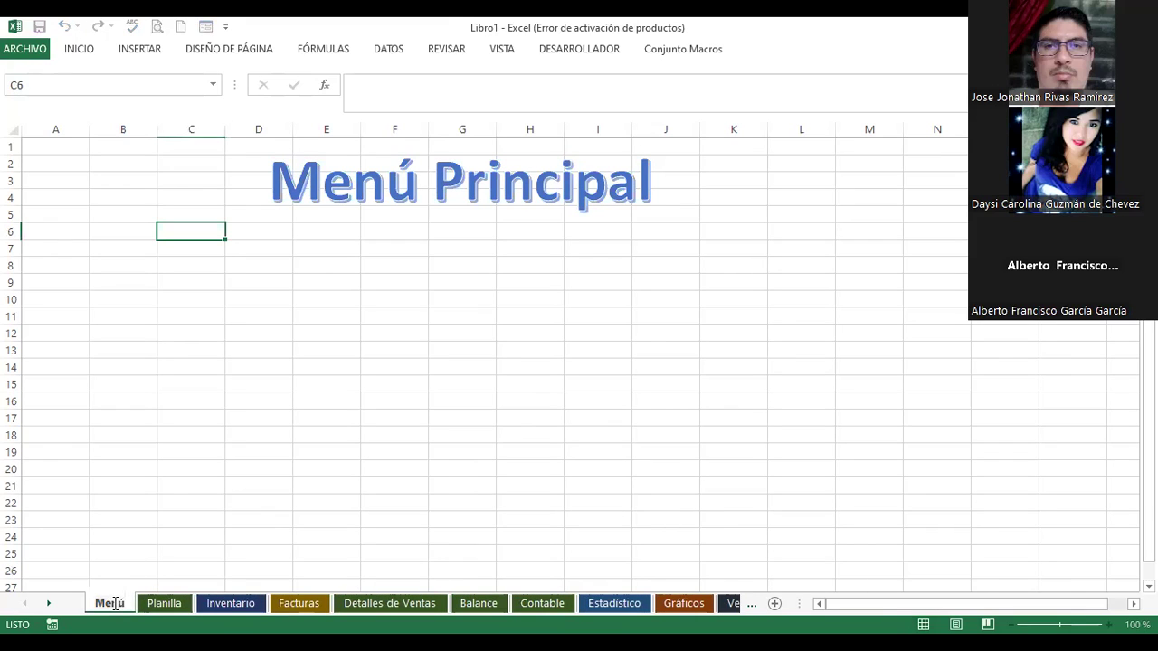
pyautogui.click(159, 505)
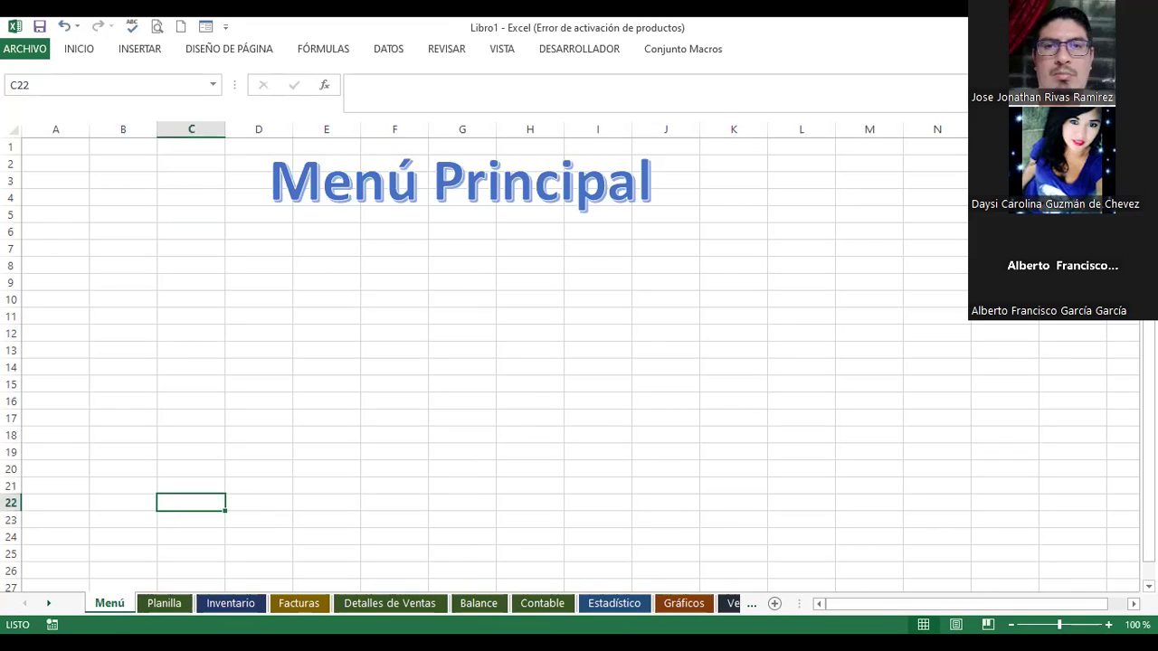
pyautogui.rightClick(115, 612)
pyautogui.click(163, 535)
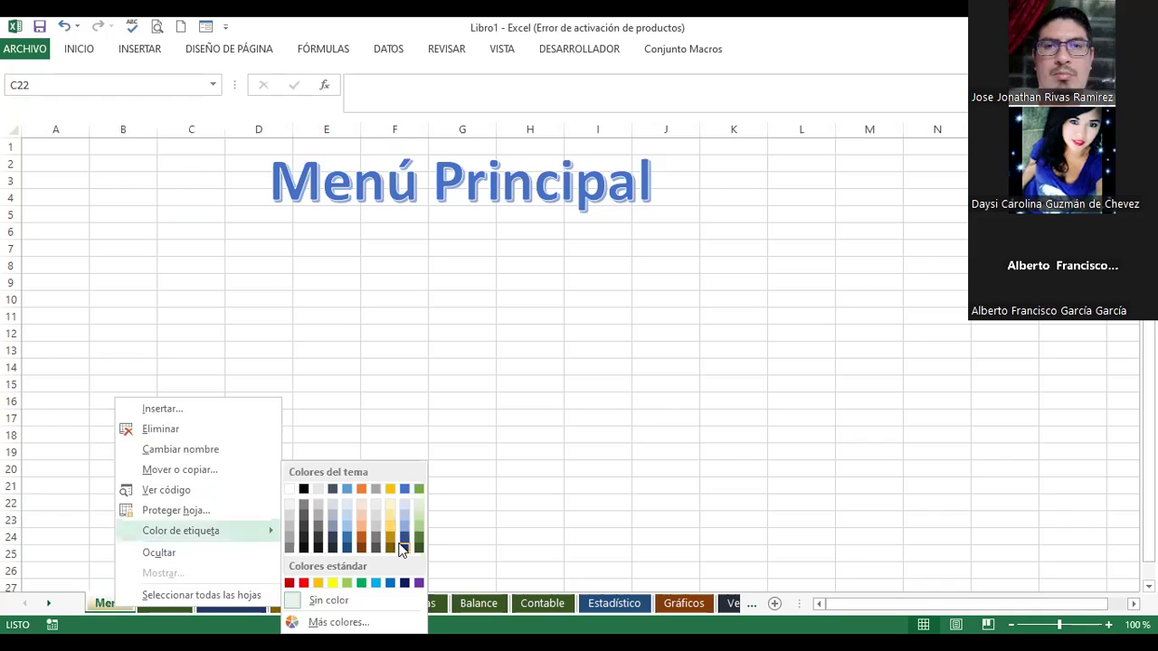
pyautogui.click(330, 299)
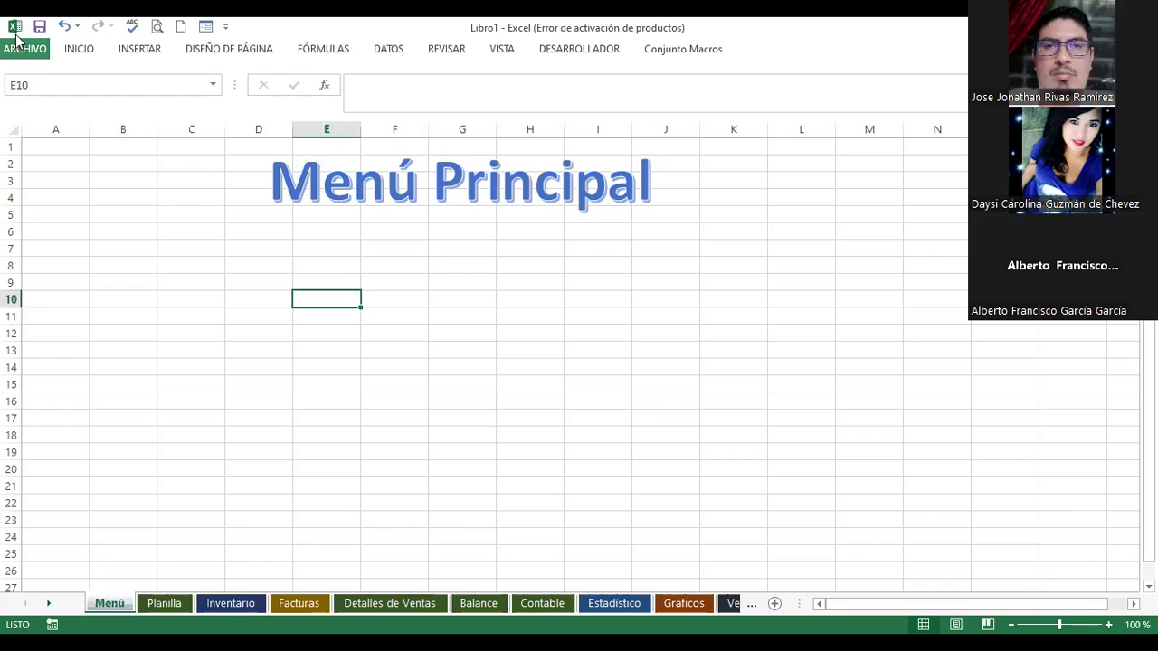
# Step: Draw a horizontal scroll shape over the Menú Principal title, spanning about columns C to J and rows 1 to 6
pyautogui.click(144, 50)
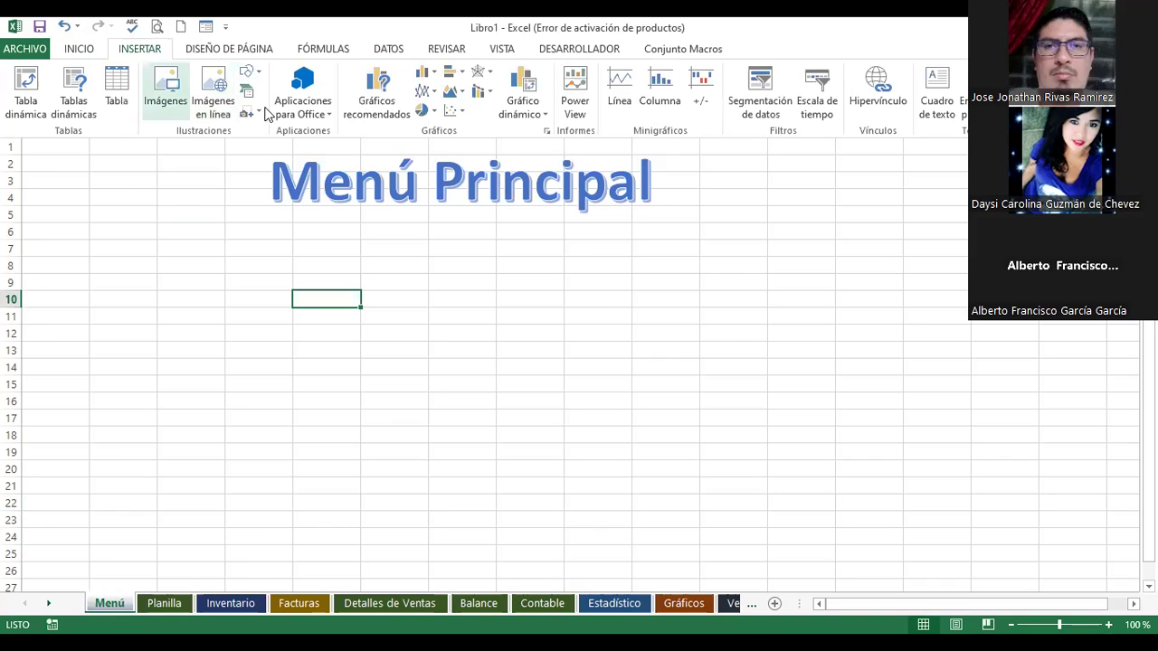
pyautogui.click(257, 74)
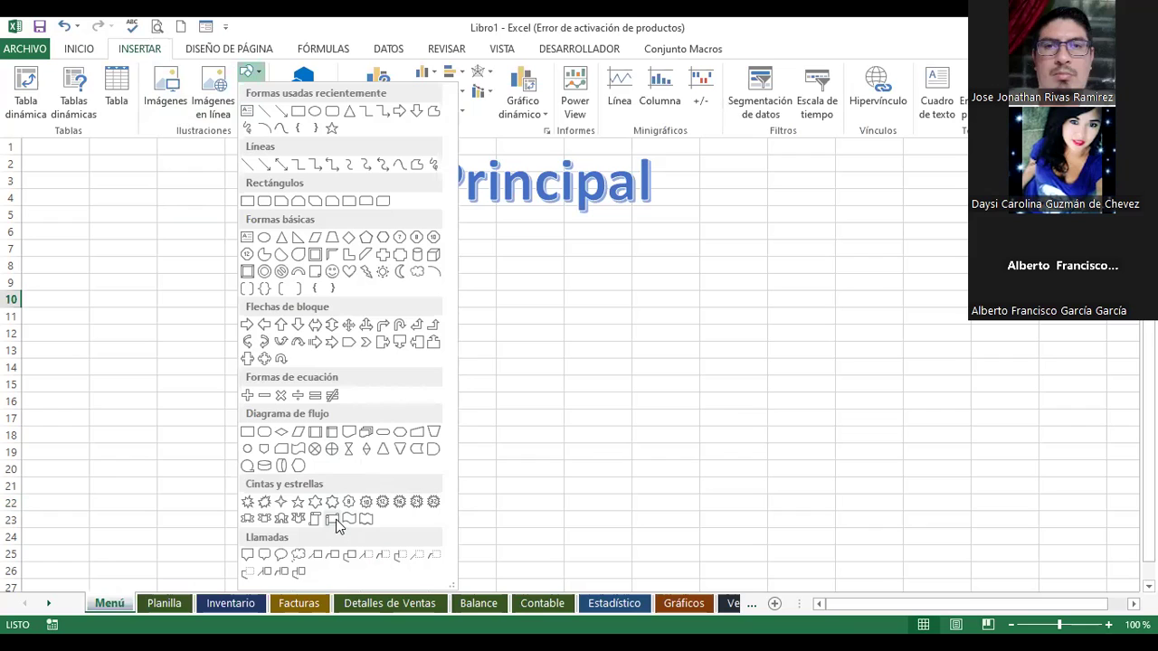
pyautogui.click(332, 520)
pyautogui.moveTo(214, 137); pyautogui.dragTo(701, 237)
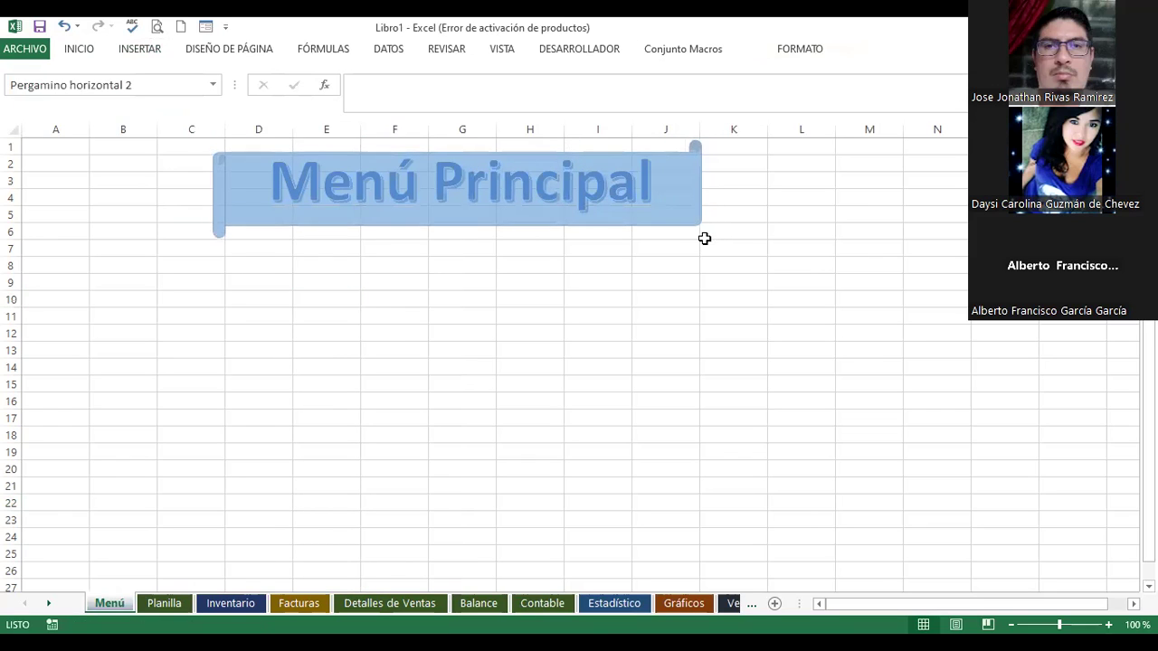
# Step: Send the horizontal scroll shape to the back, behind the Menú Principal title
pyautogui.rightClick(656, 179)
pyautogui.moveTo(715, 362)
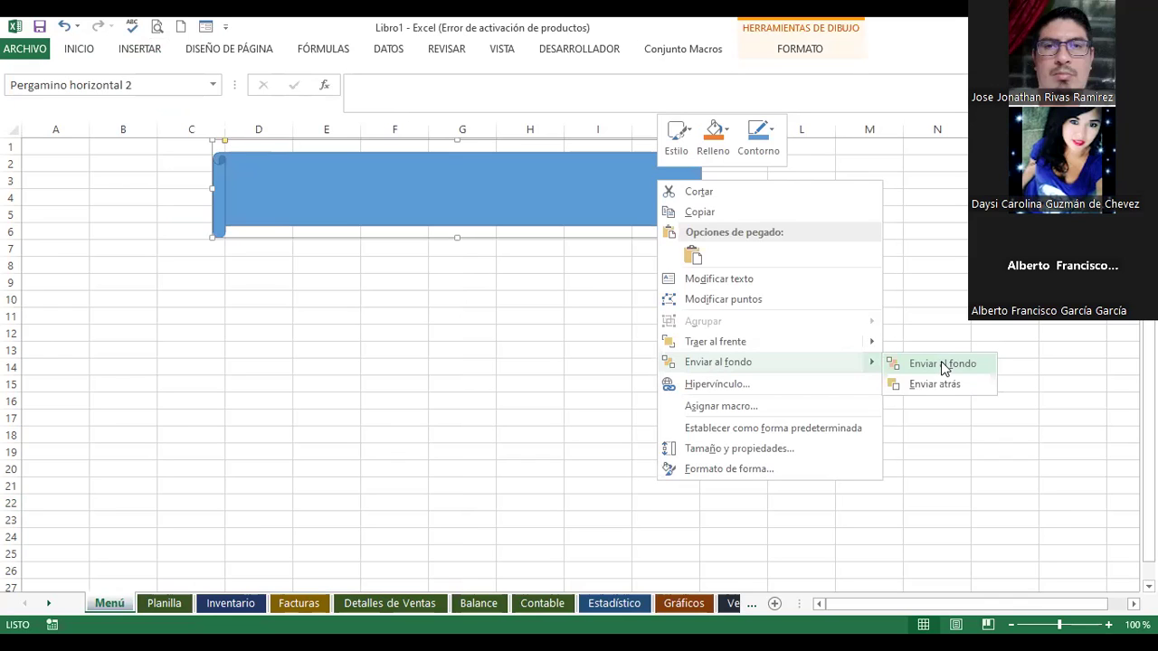
pyautogui.click(945, 360)
pyautogui.click(581, 232)
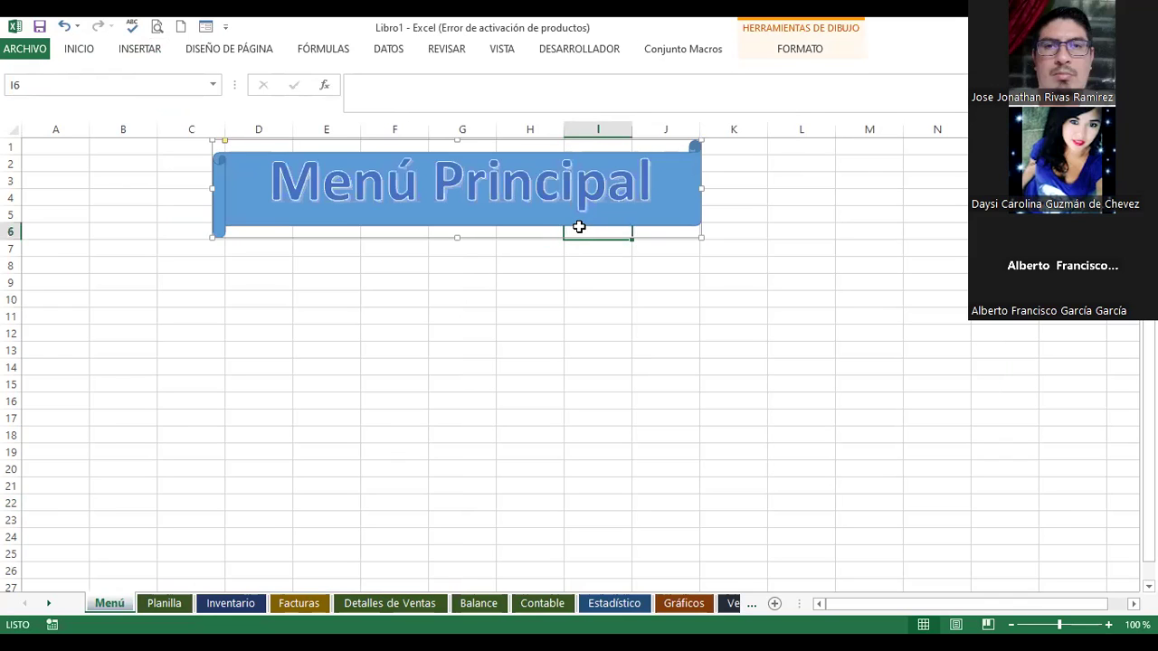
# Step: Apply a gold gradient shape style to the horizontal scroll behind the title
pyautogui.click(584, 222)
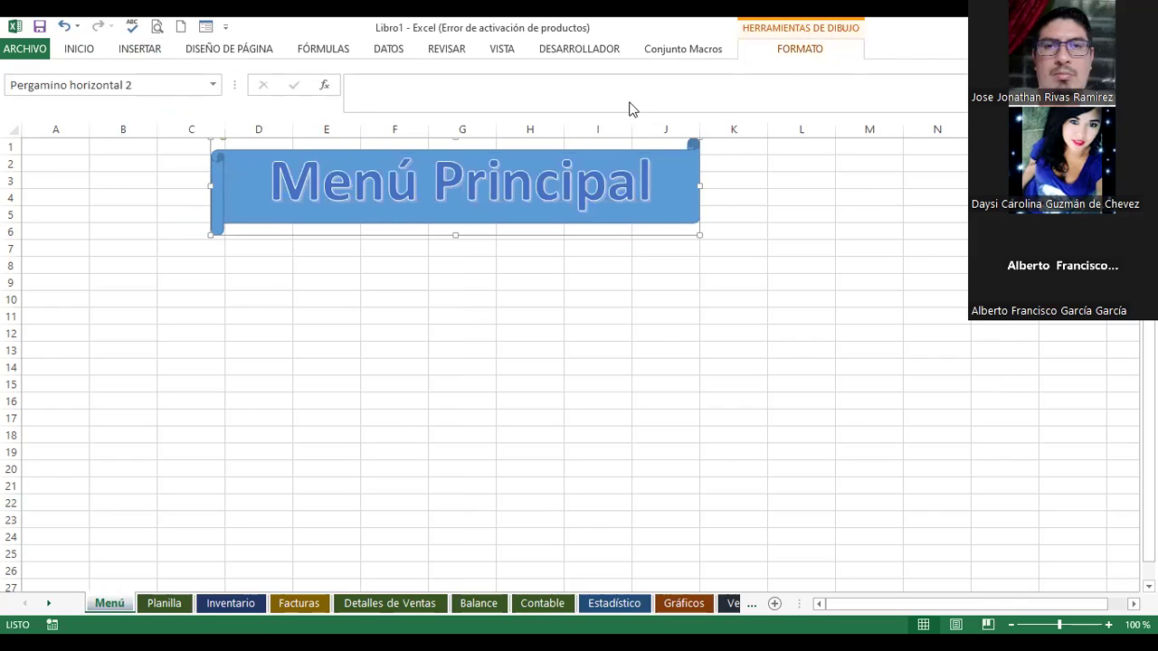
pyautogui.click(796, 55)
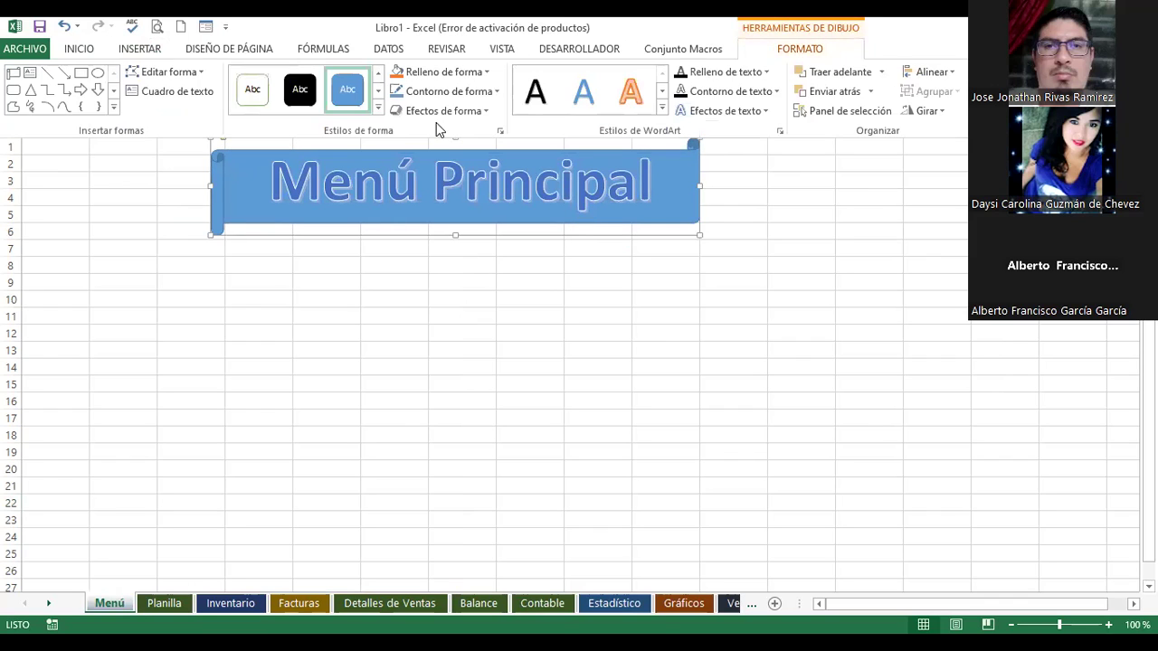
pyautogui.click(379, 111)
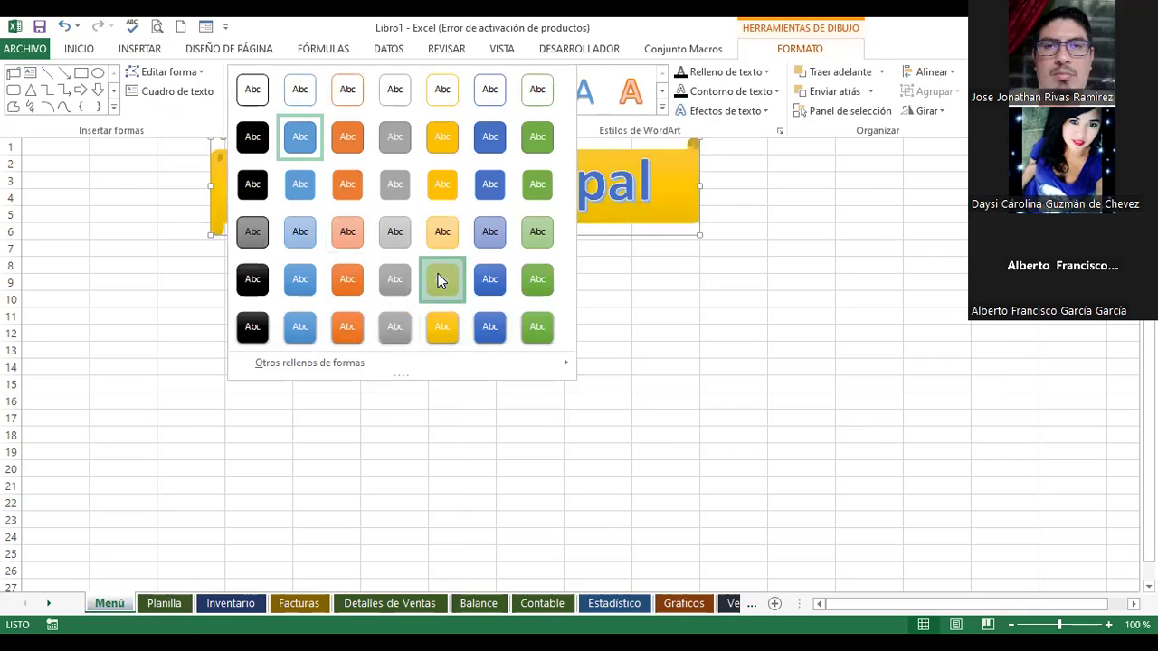
pyautogui.click(395, 263)
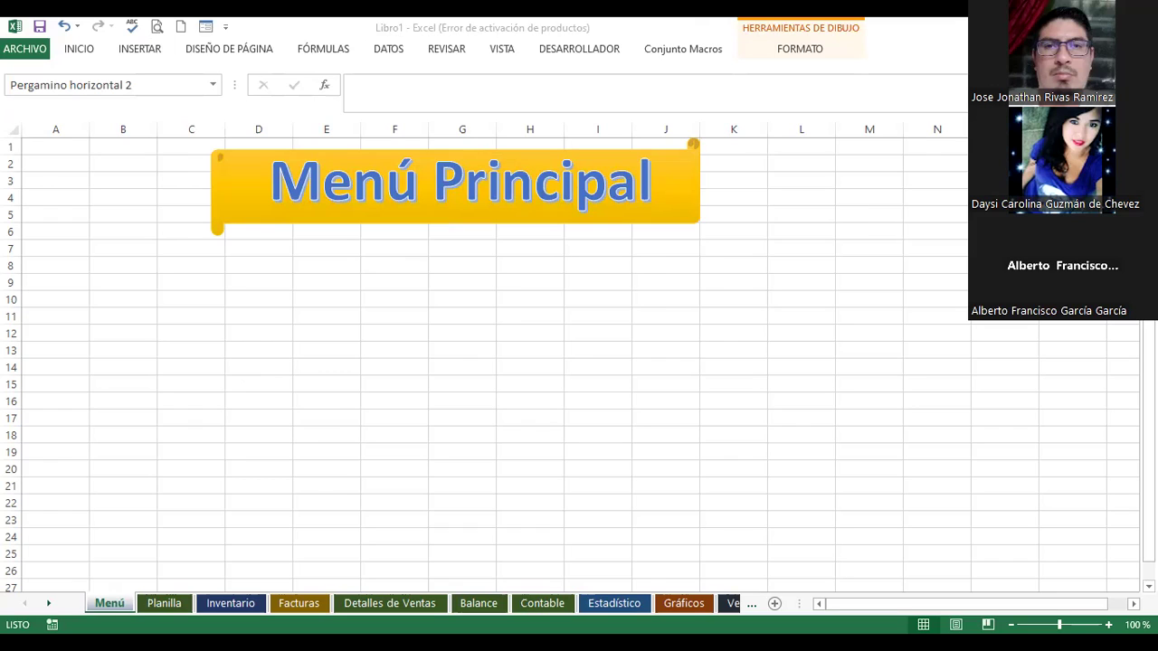
pyautogui.click(689, 605)
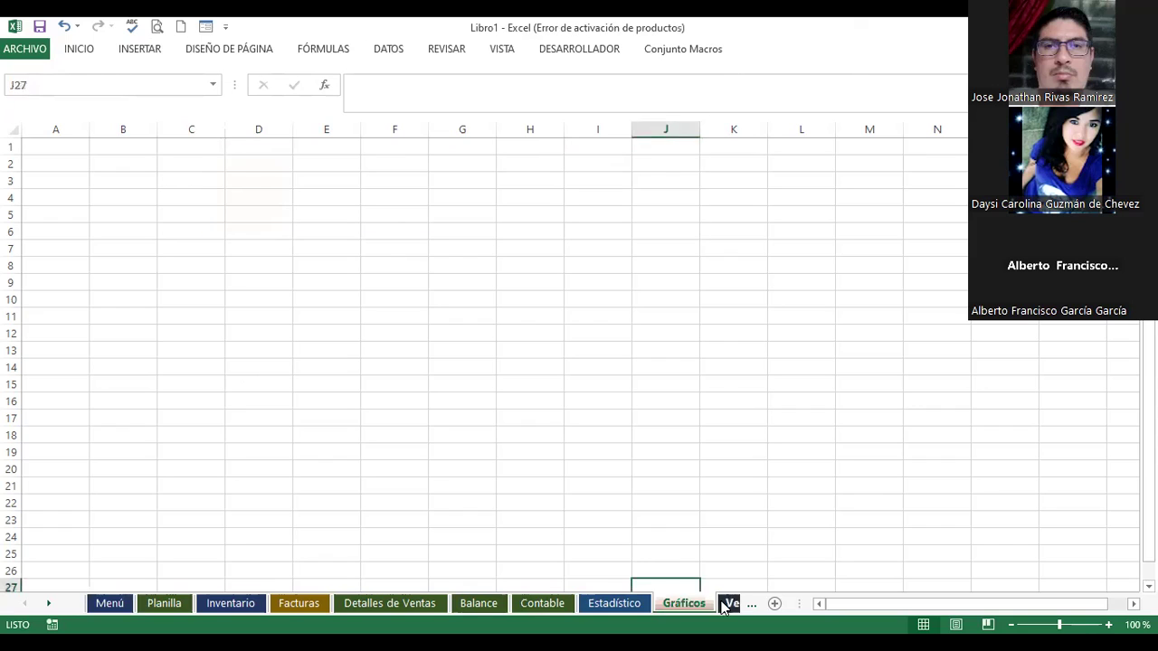
pyautogui.click(729, 604)
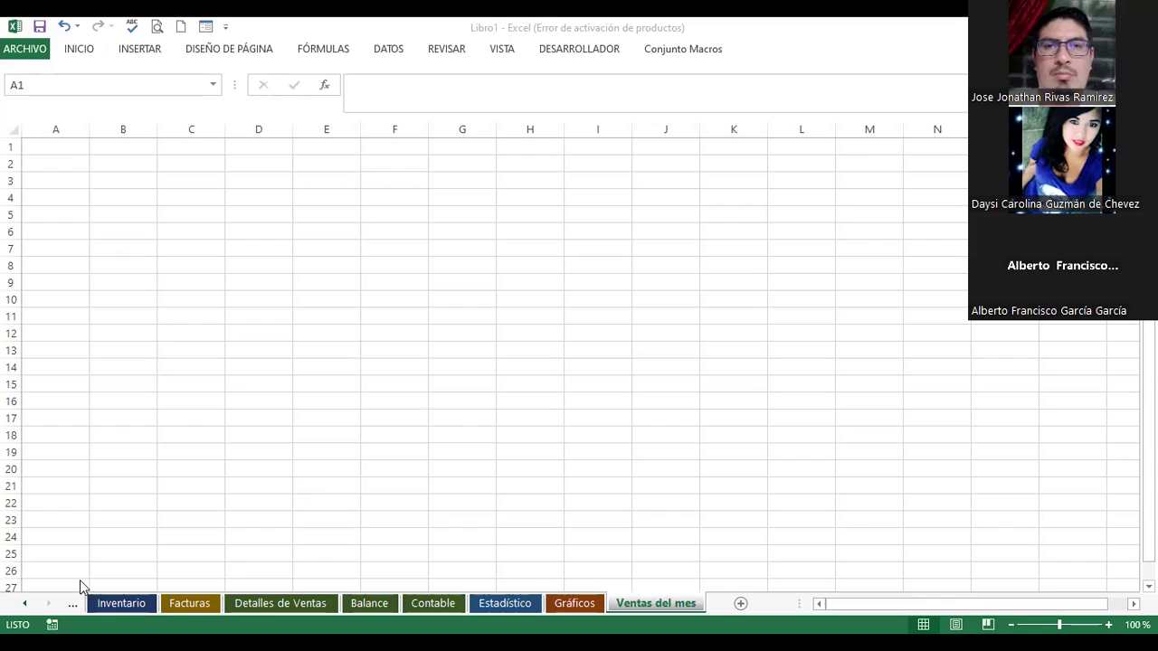
pyautogui.click(104, 603)
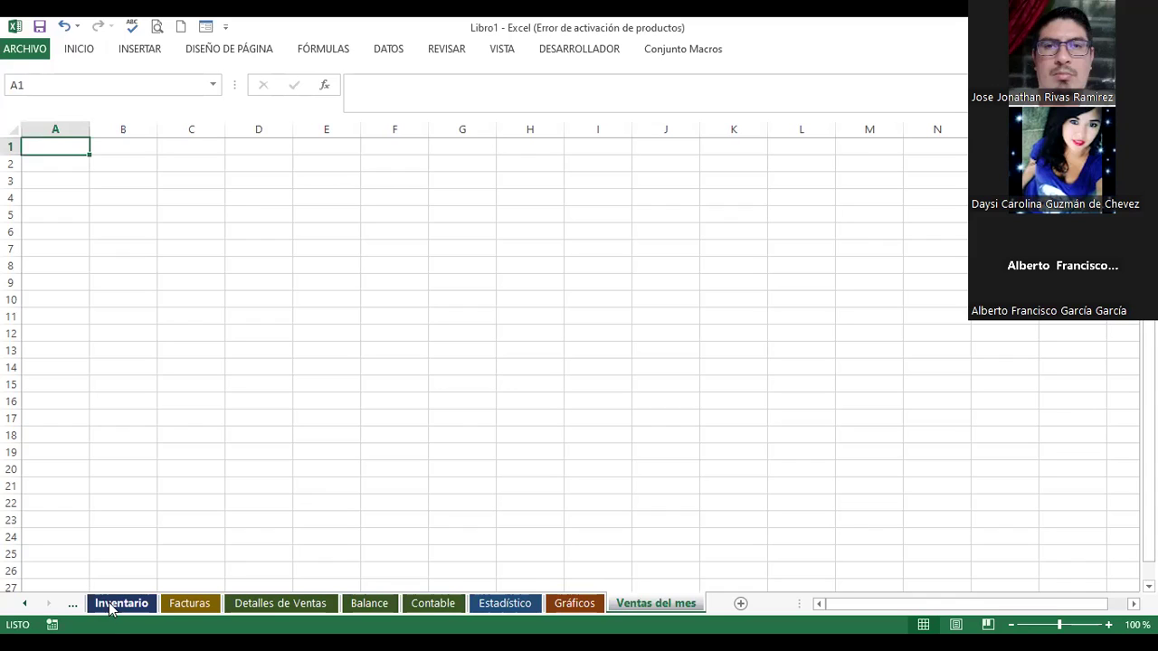
pyautogui.hotkey('ctrl', 'pageup')
pyautogui.hotkey('ctrl', 'pageup')
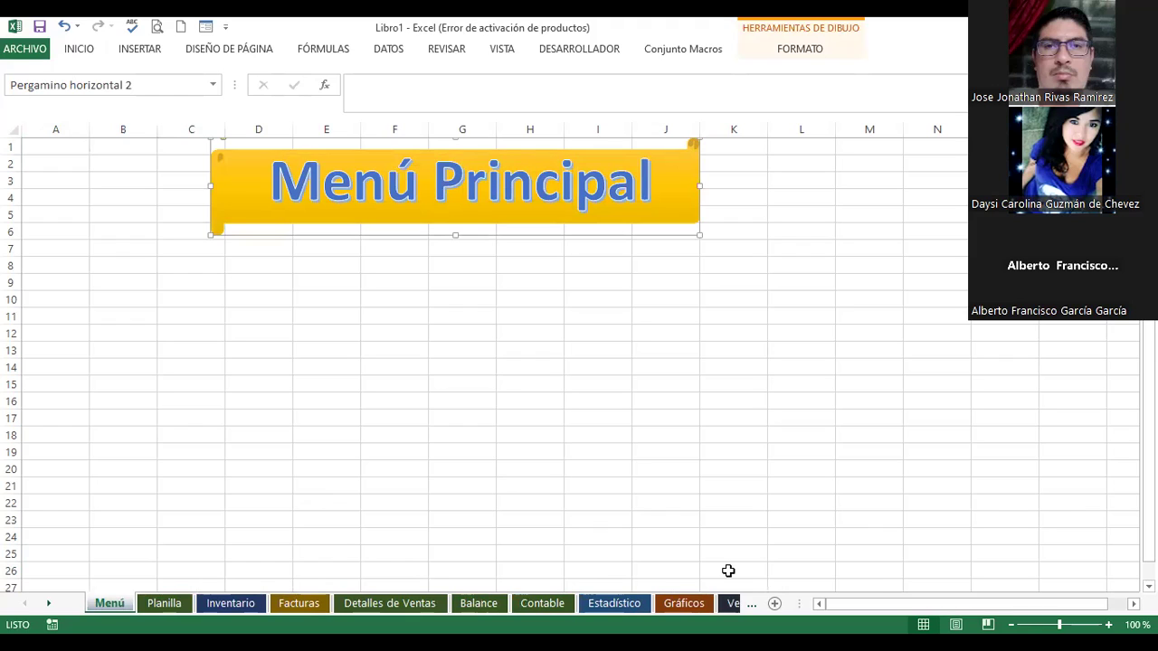
# Step: Widen the sheet tab area to show more of Ventas del mes, and nudge the gold scroll shape slightly
pyautogui.click(799, 603)
pyautogui.moveTo(798, 604); pyautogui.dragTo(843, 603)
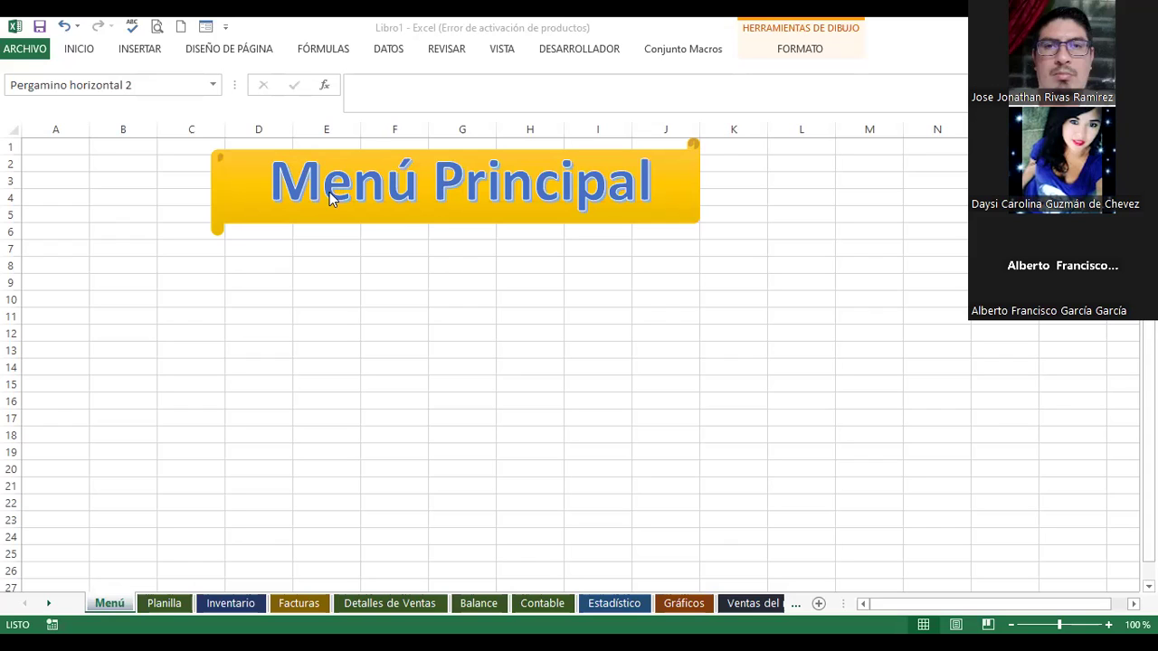
pyautogui.moveTo(304, 223); pyautogui.dragTo(304, 218)
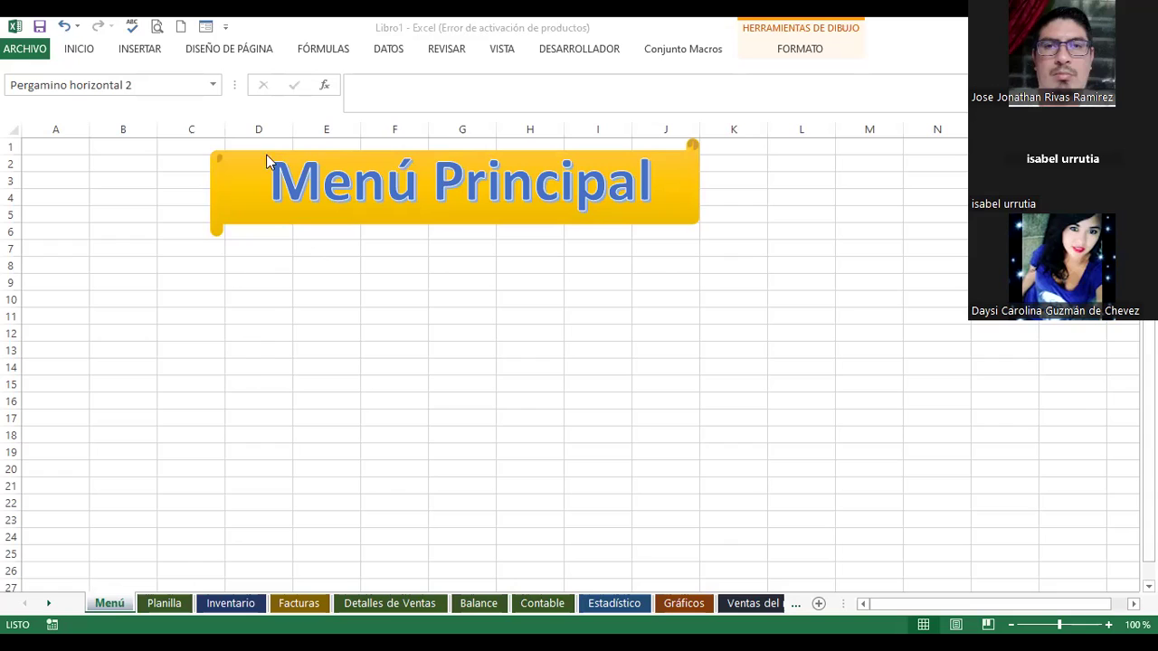
pyautogui.click(679, 204)
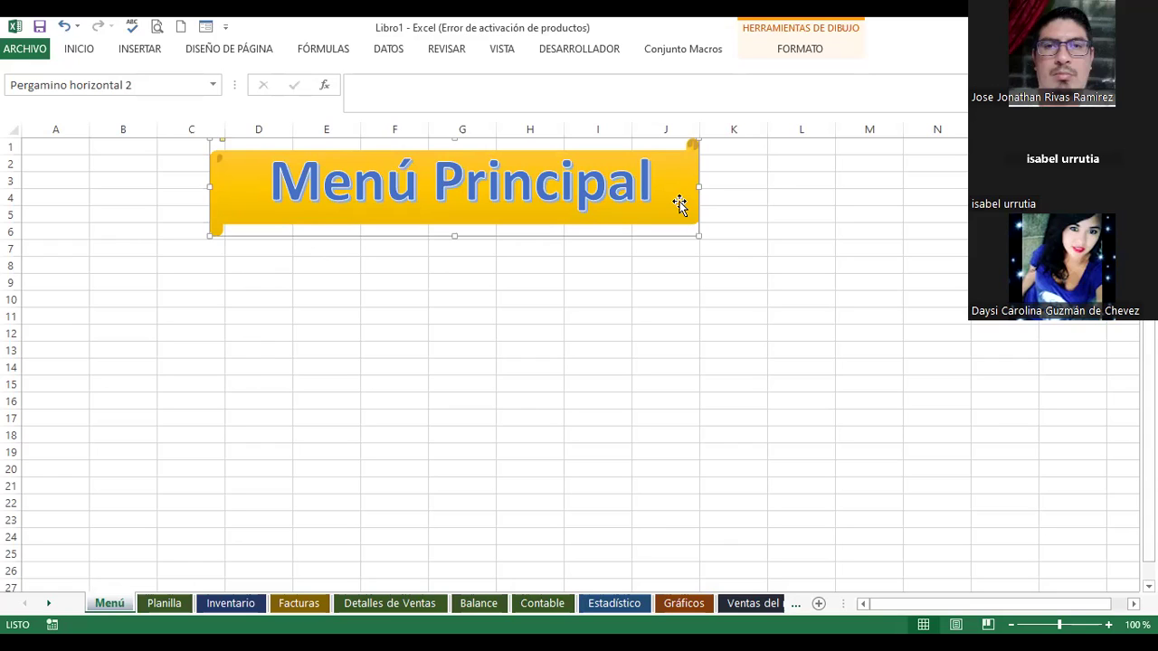
# Step: Enter the menu entries Planilla in cell C8 and Inventario in cell C9 of the Menú sheet
pyautogui.click(181, 267)
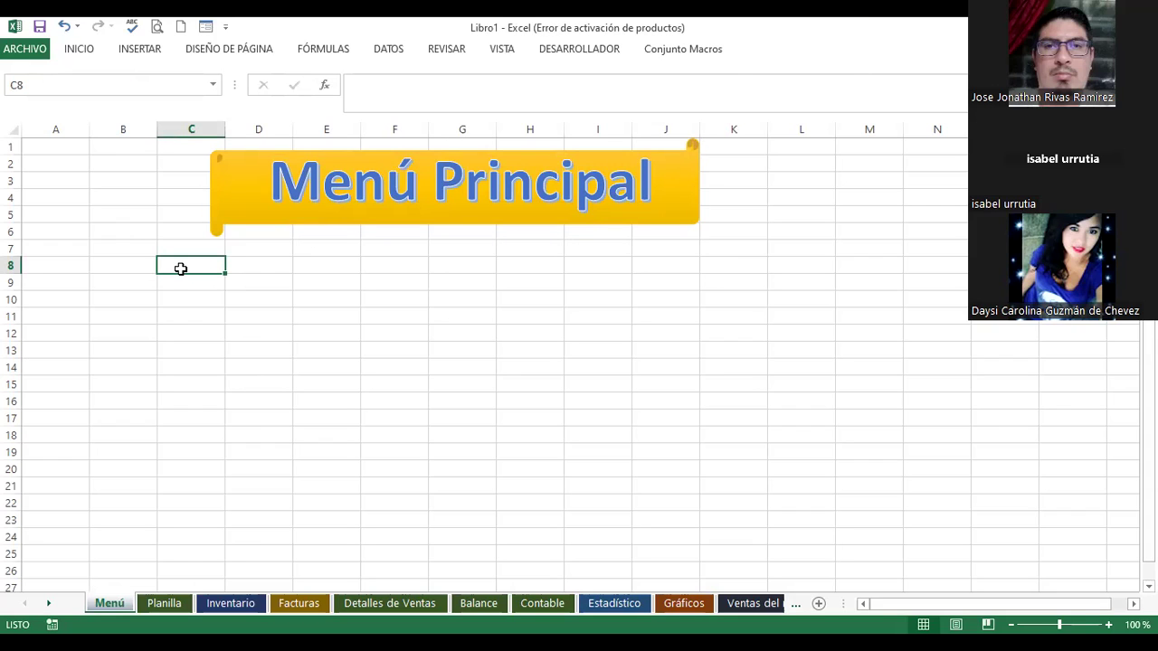
pyautogui.write('Planill')
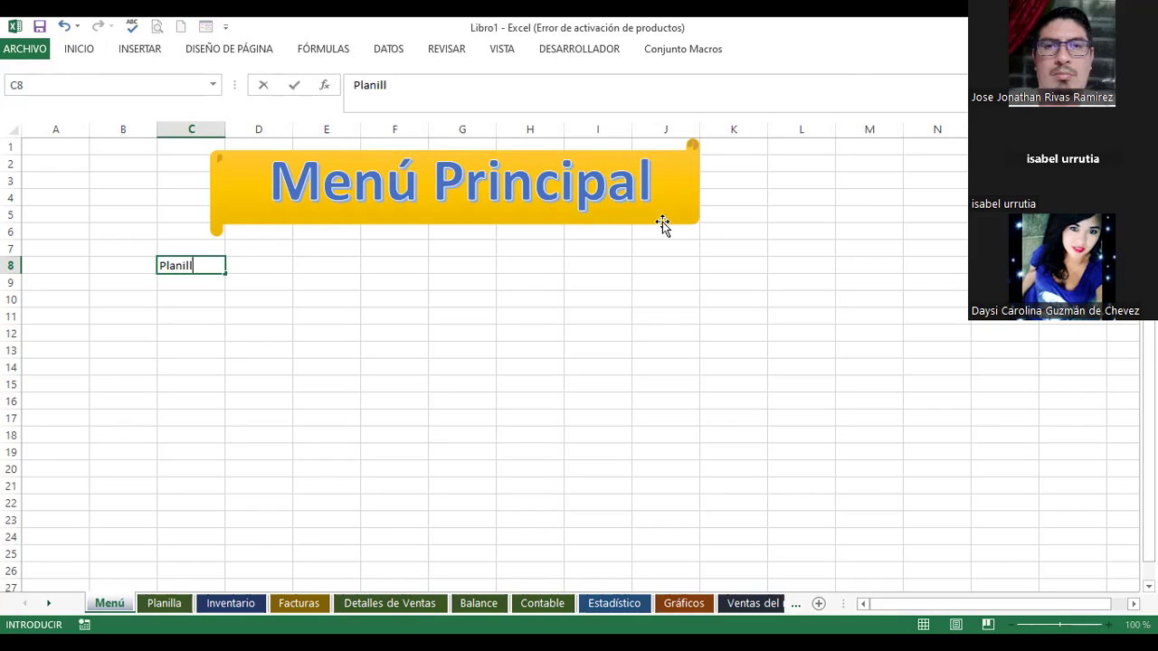
pyautogui.write('a')
pyautogui.press('Return')
pyautogui.write('Inventario')
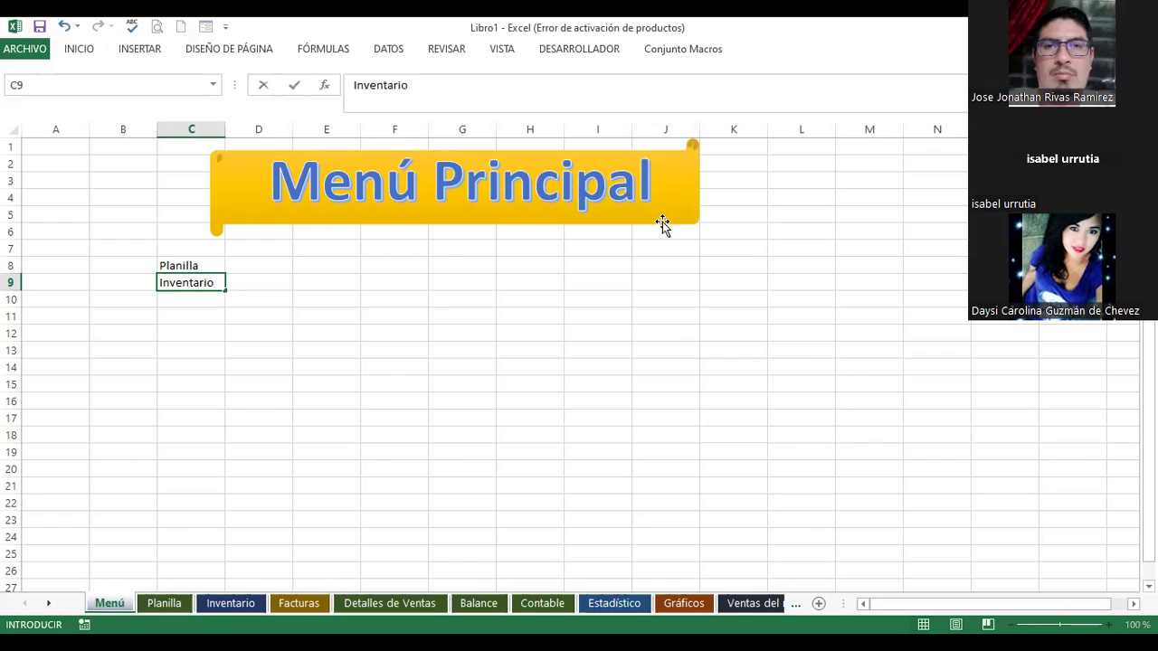
pyautogui.press('Return')
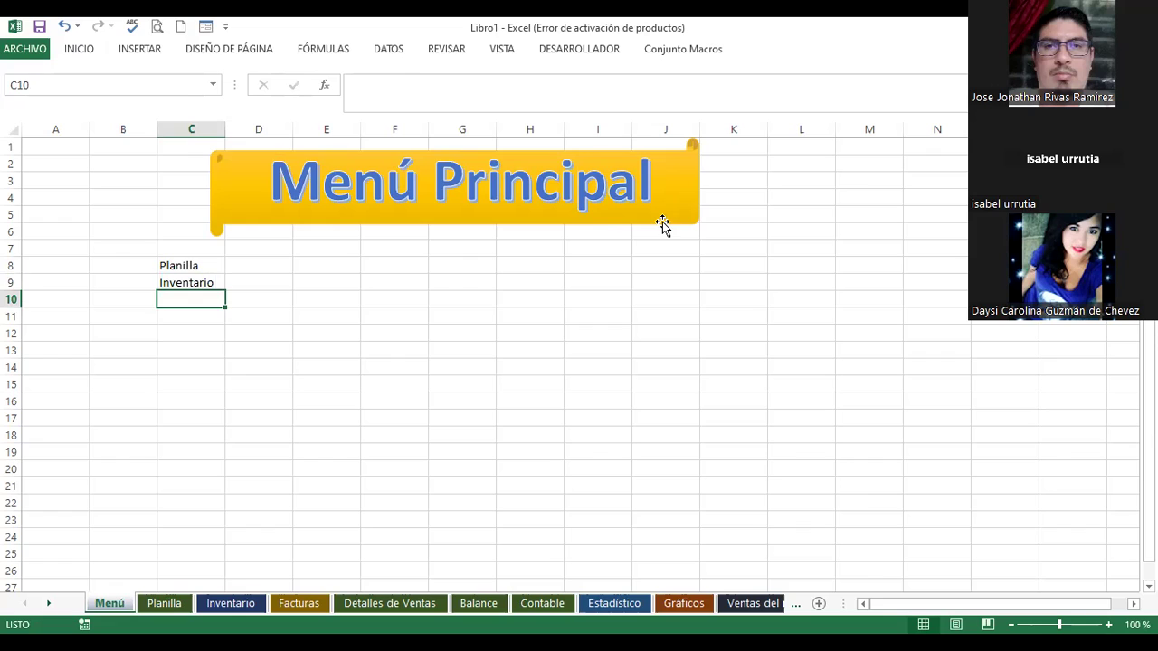
# Step: Move the Inventario entry from C9 to C10 to leave a blank row below Planilla, and select cell C12
pyautogui.press('Up')
pyautogui.hotkey('ctrl', 'x')
pyautogui.press('Down')
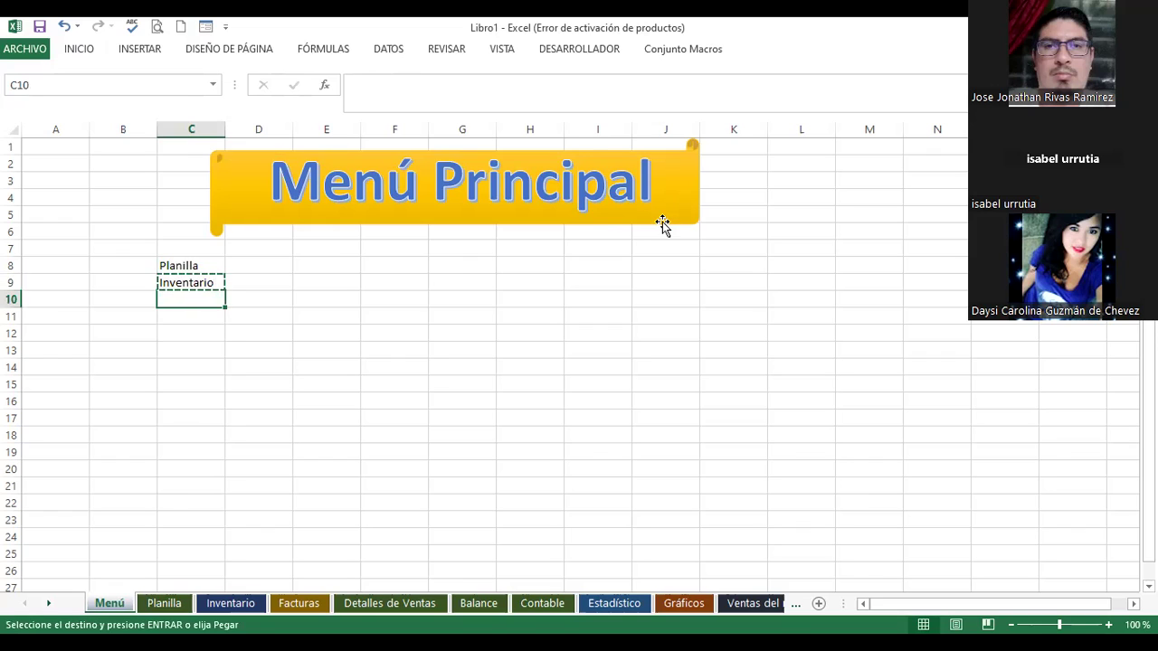
pyautogui.press('Return')
pyautogui.press('Down')
pyautogui.press('Down')
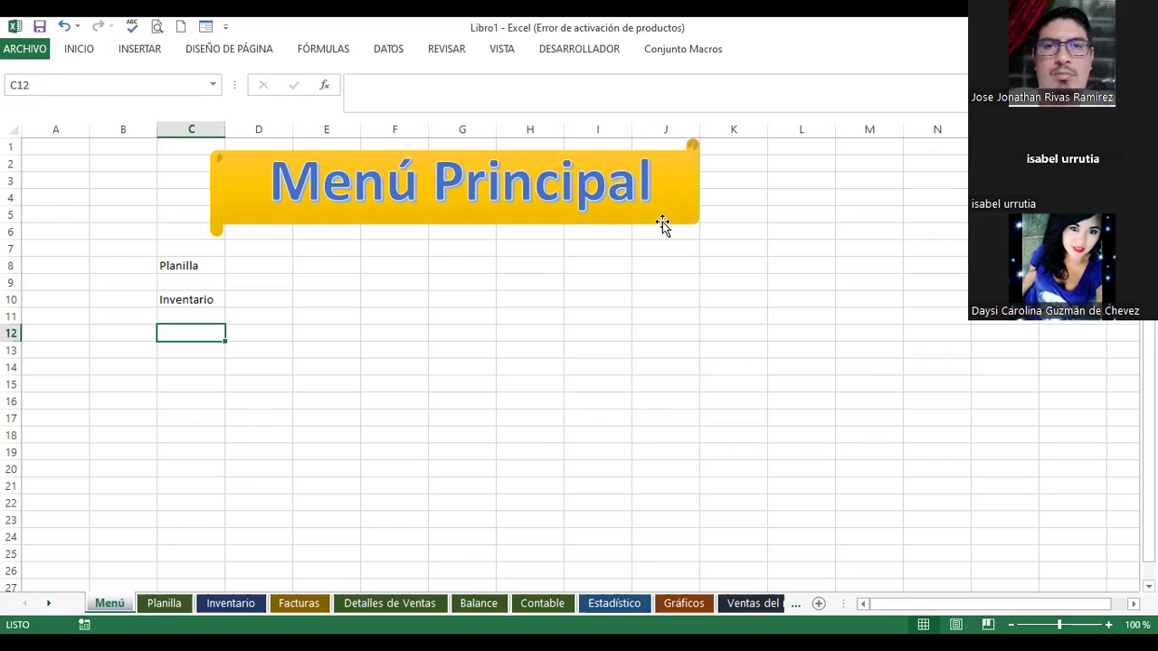
# Step: Enter the menu entries Facturas in cell C12 and Detalles de Ventas in cell C14, leaving a blank row between them
pyautogui.write('Facturas')
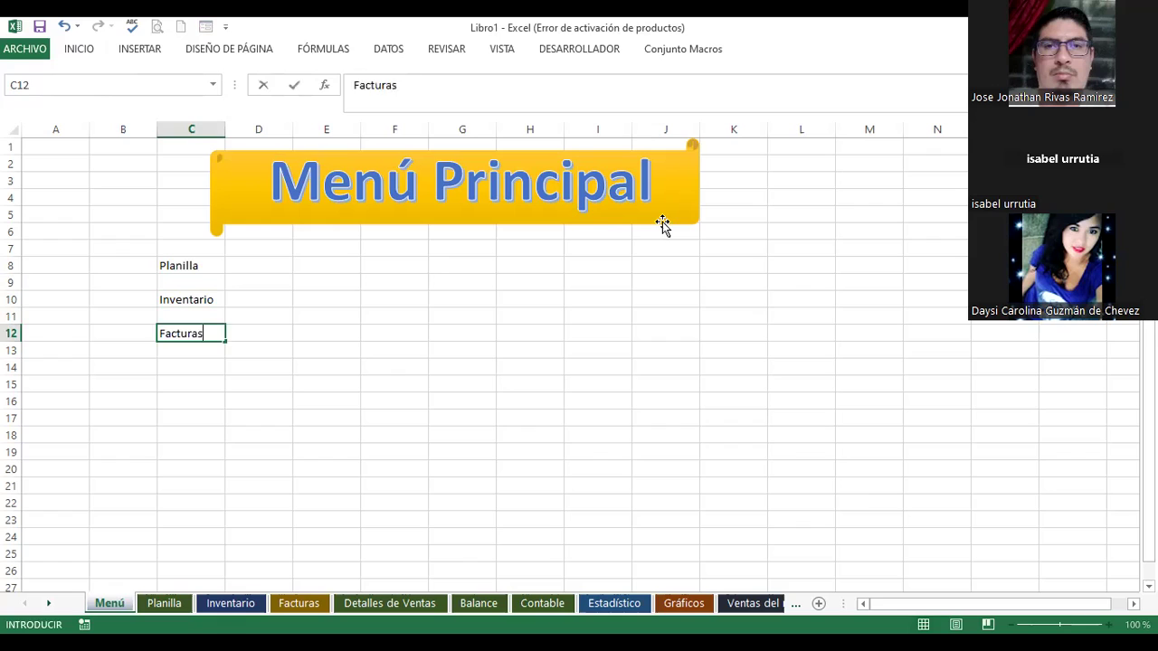
pyautogui.press('Return')
pyautogui.write('De')
pyautogui.press('BackSpace')
pyautogui.press('BackSpace')
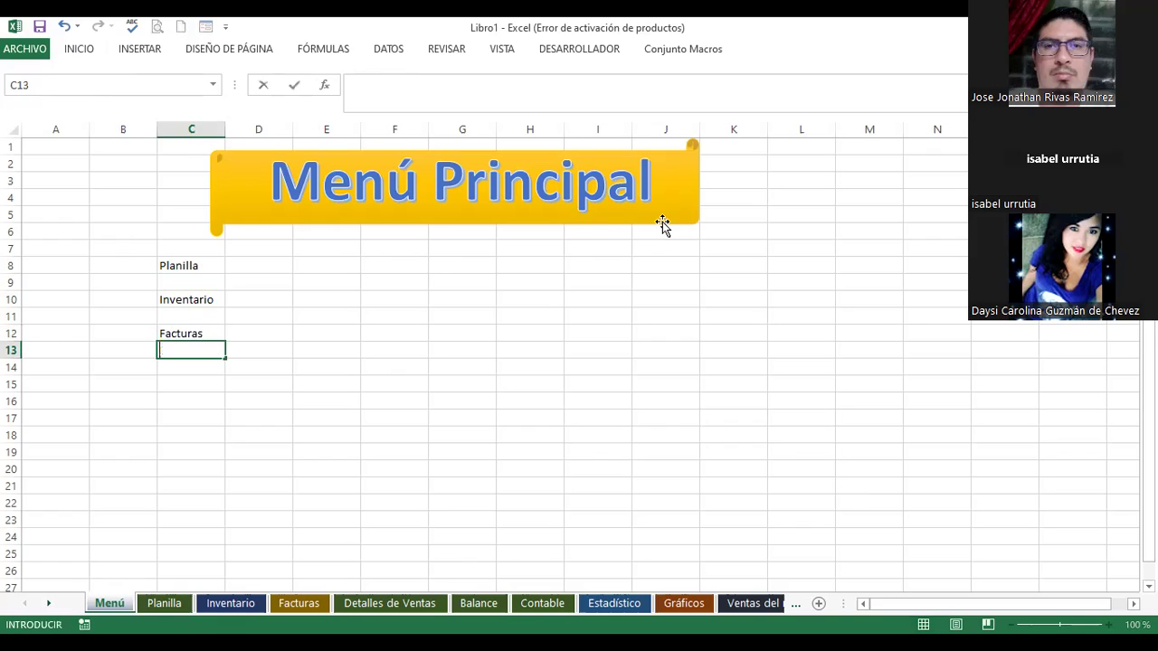
pyautogui.press('Return')
pyautogui.write('Detalles')
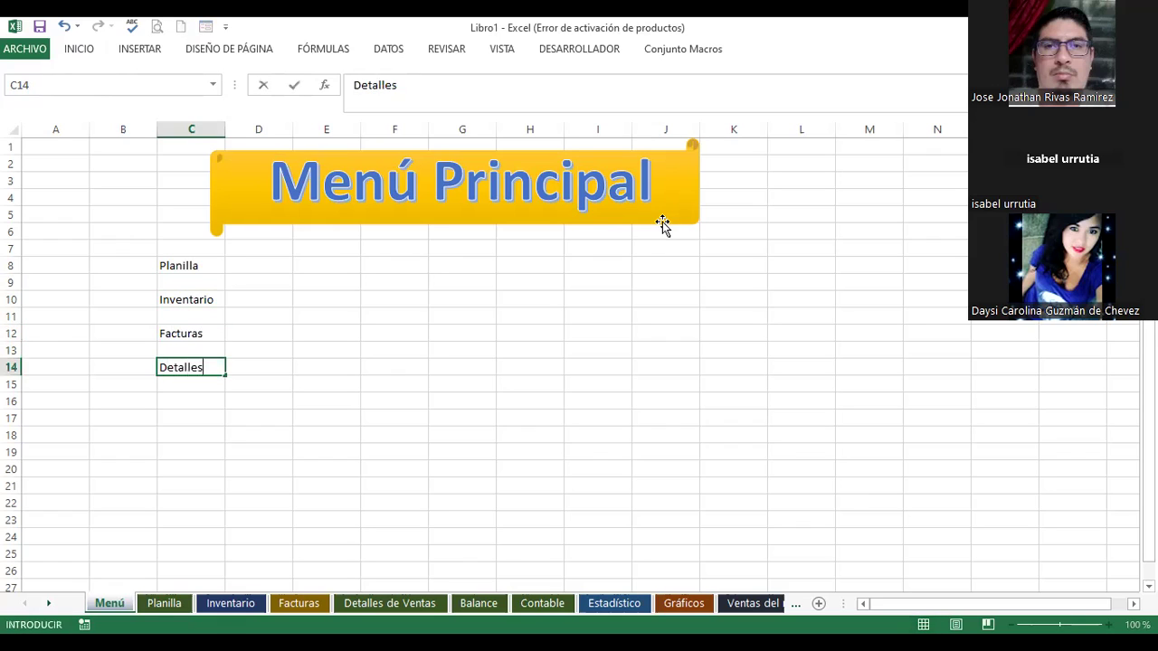
pyautogui.write(' de Ventas')
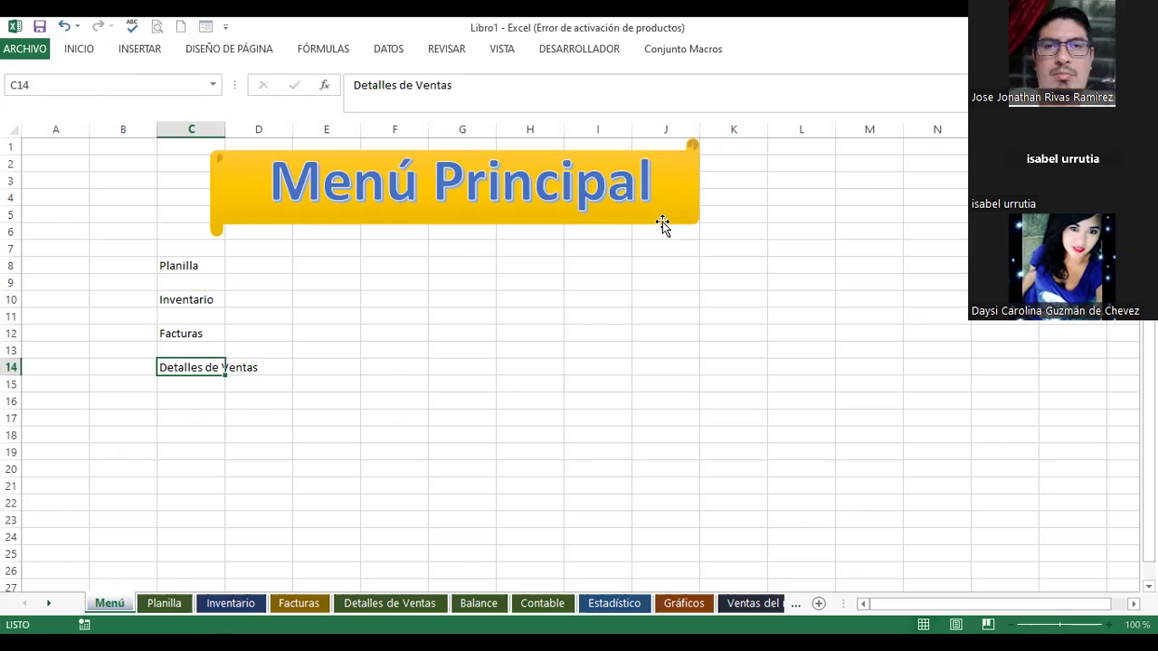
pyautogui.press('Return')
# Step: Move the Menú Principal title together with its gold scroll so the banner spans columns A to H
pyautogui.click(274, 222)
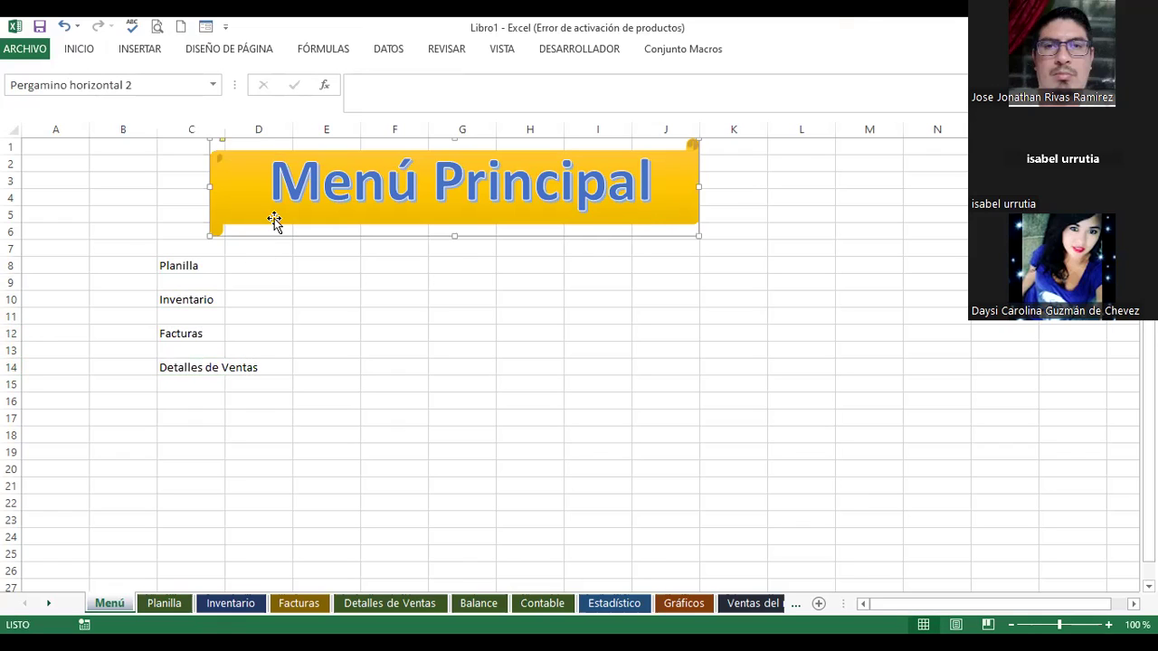
pyautogui.moveTo(272, 186); pyautogui.dragTo(105, 181)
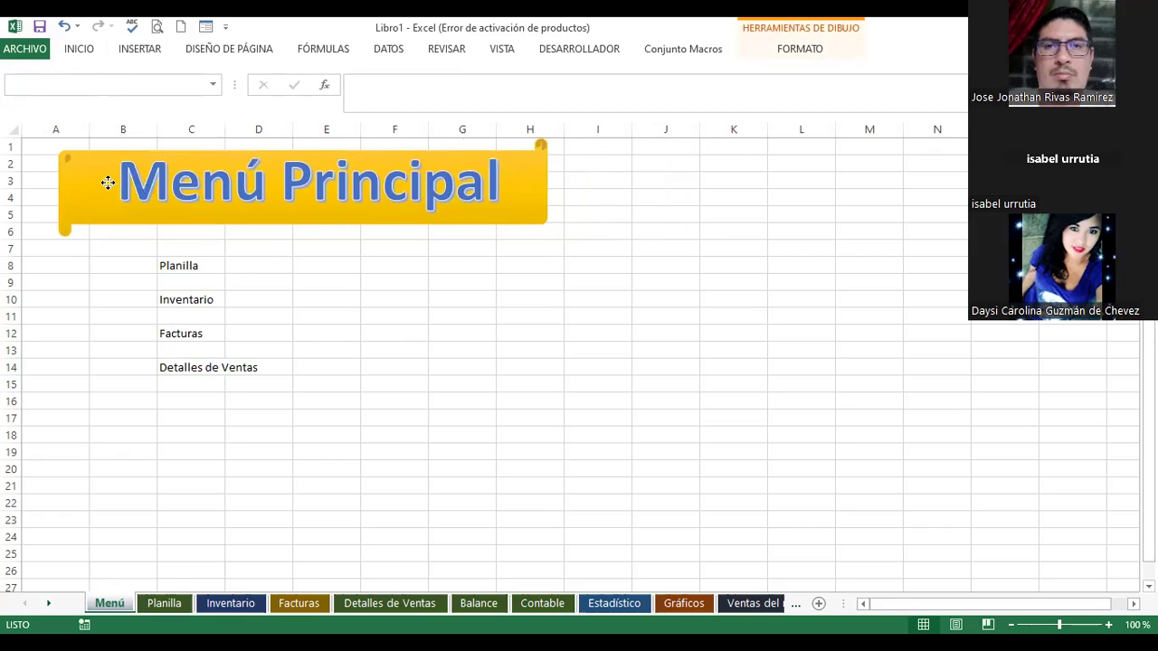
pyautogui.click(387, 232)
pyautogui.click(480, 279)
# Step: Group the Menú Principal title text and the gold scroll shape into a single object
pyautogui.click(529, 190)
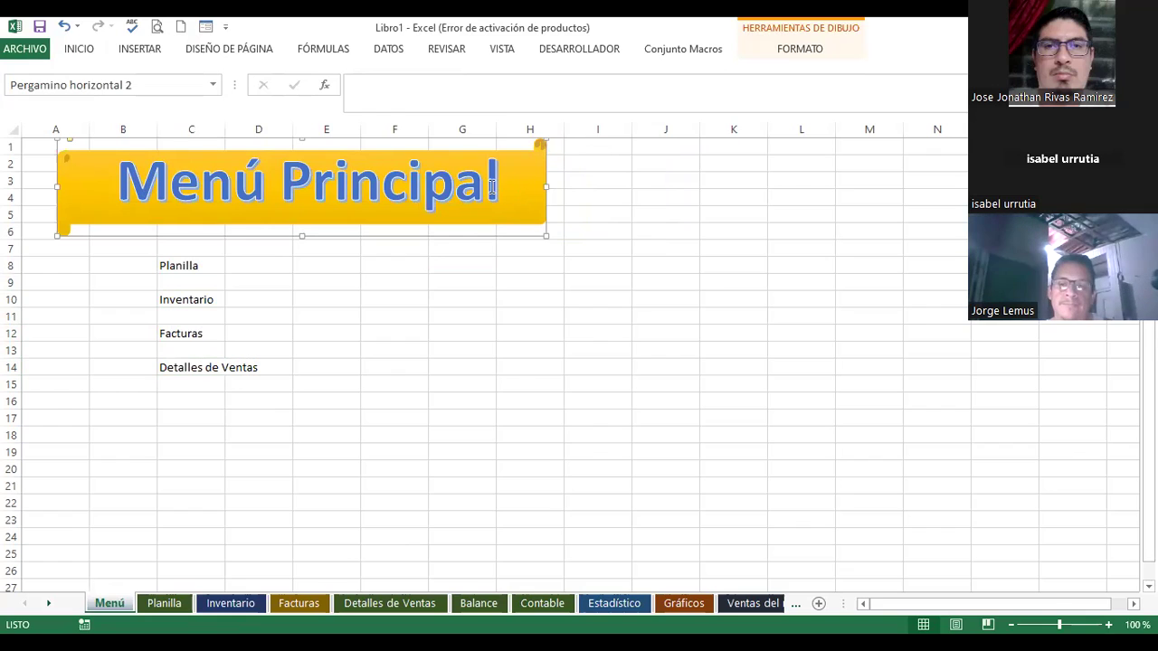
pyautogui.click(491, 185)
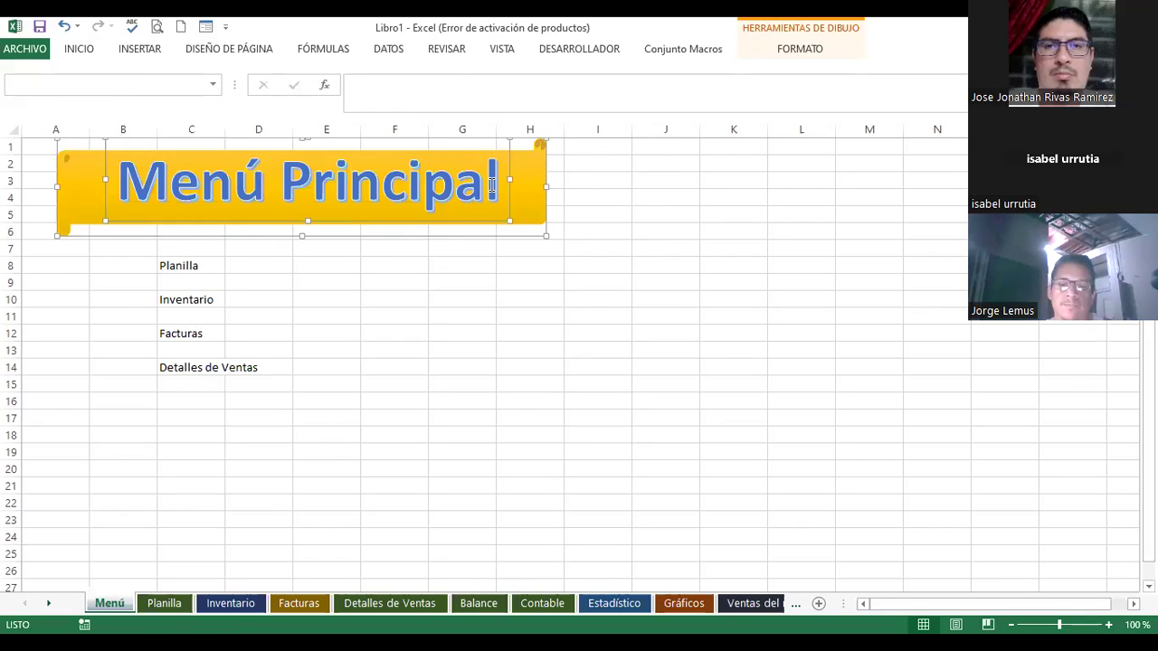
pyautogui.rightClick(491, 185)
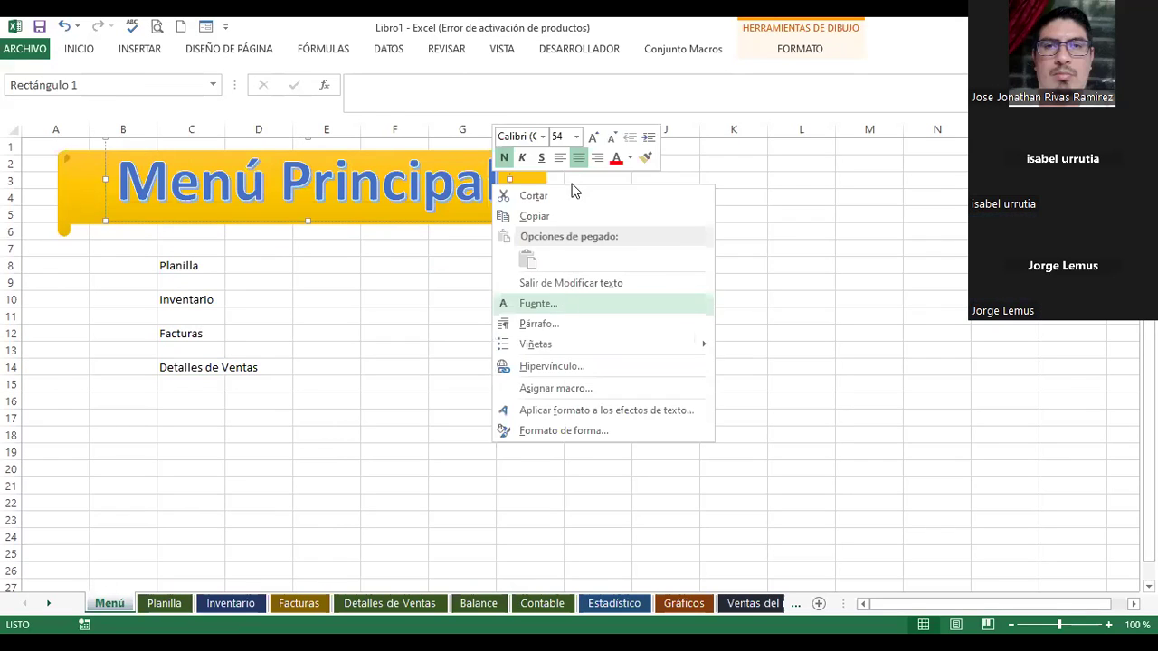
pyautogui.press('Escape')
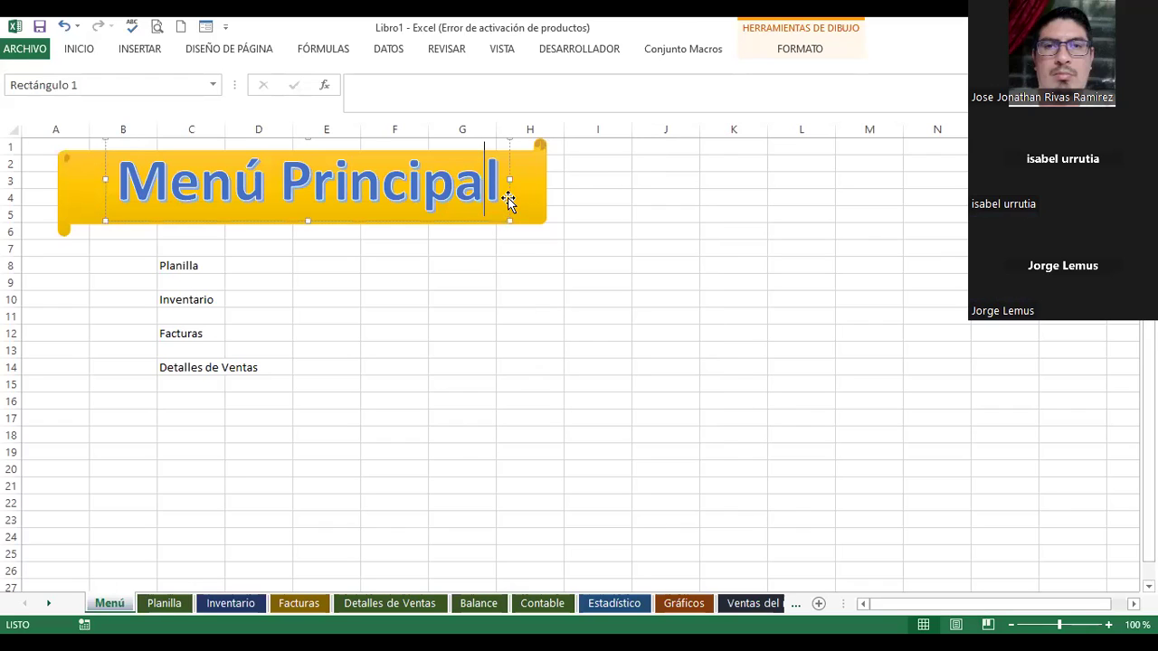
pyautogui.keyDown('shift'); pyautogui.click(534, 194); pyautogui.keyUp('shift')
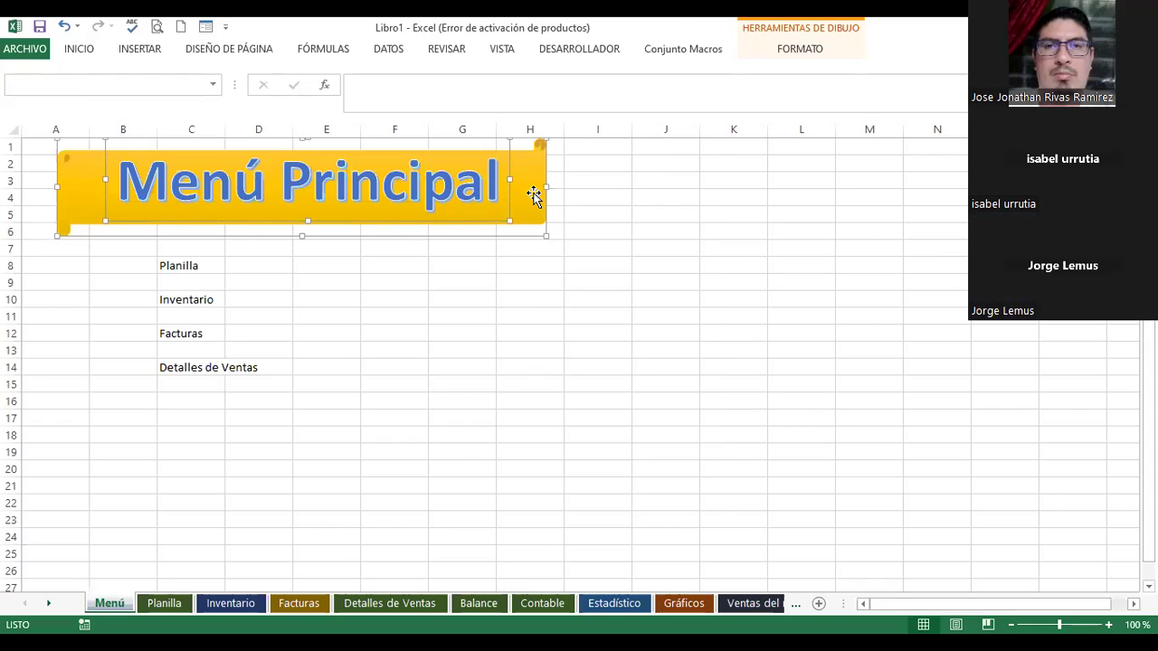
pyautogui.click(796, 50)
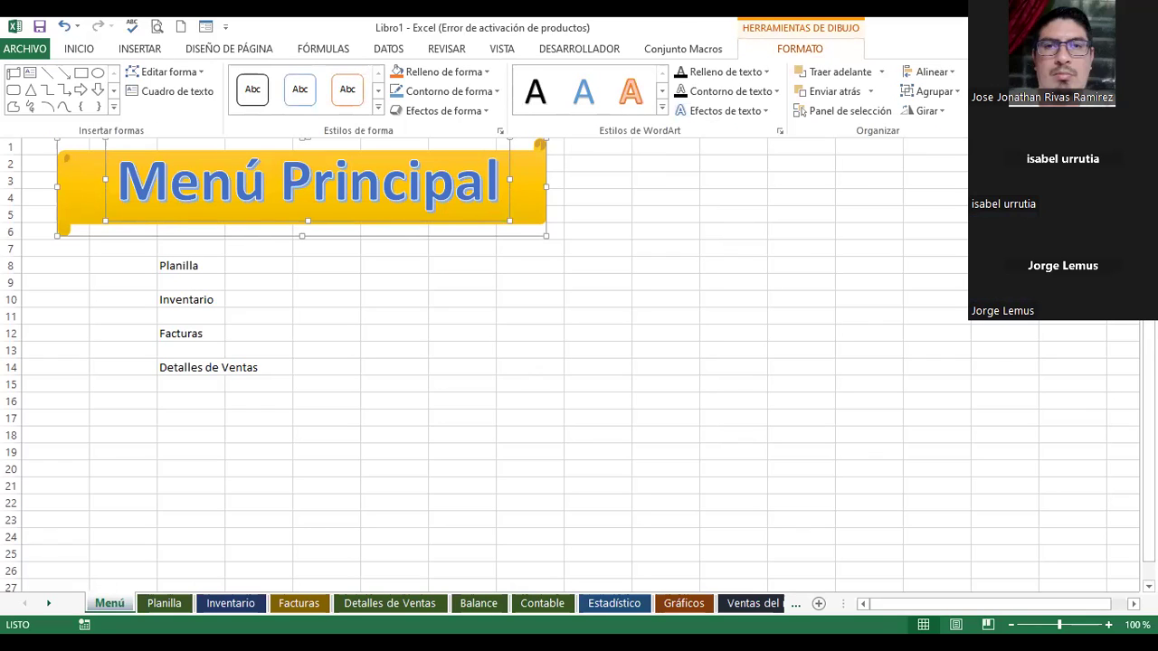
pyautogui.click(776, 51)
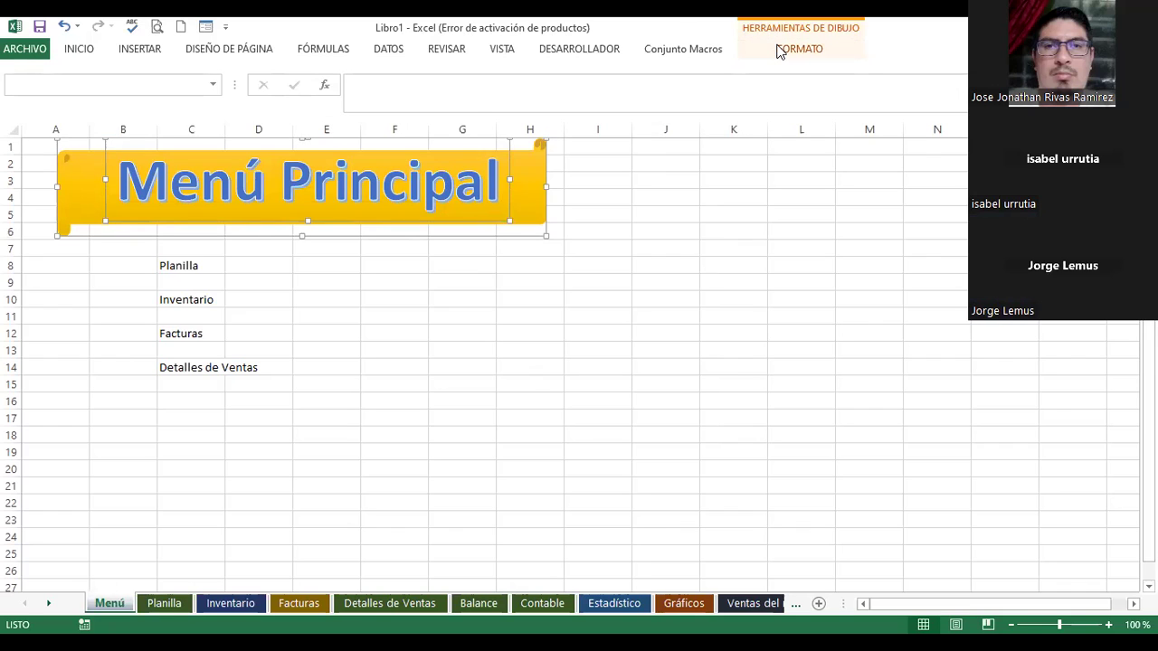
pyautogui.click(780, 49)
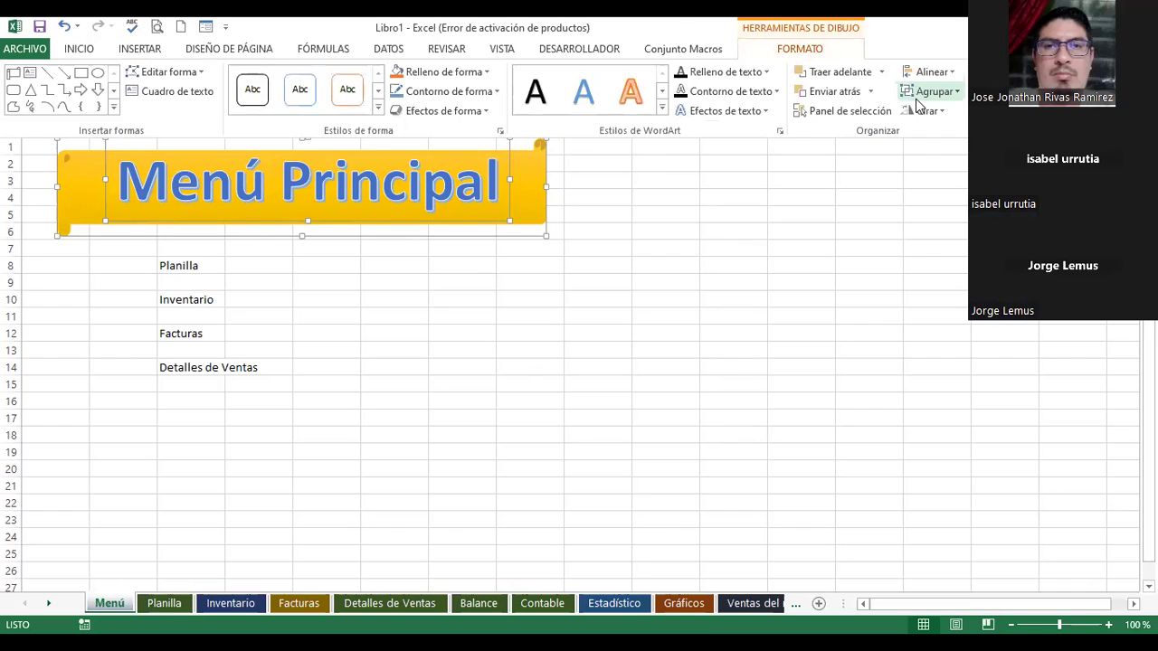
pyautogui.click(932, 91)
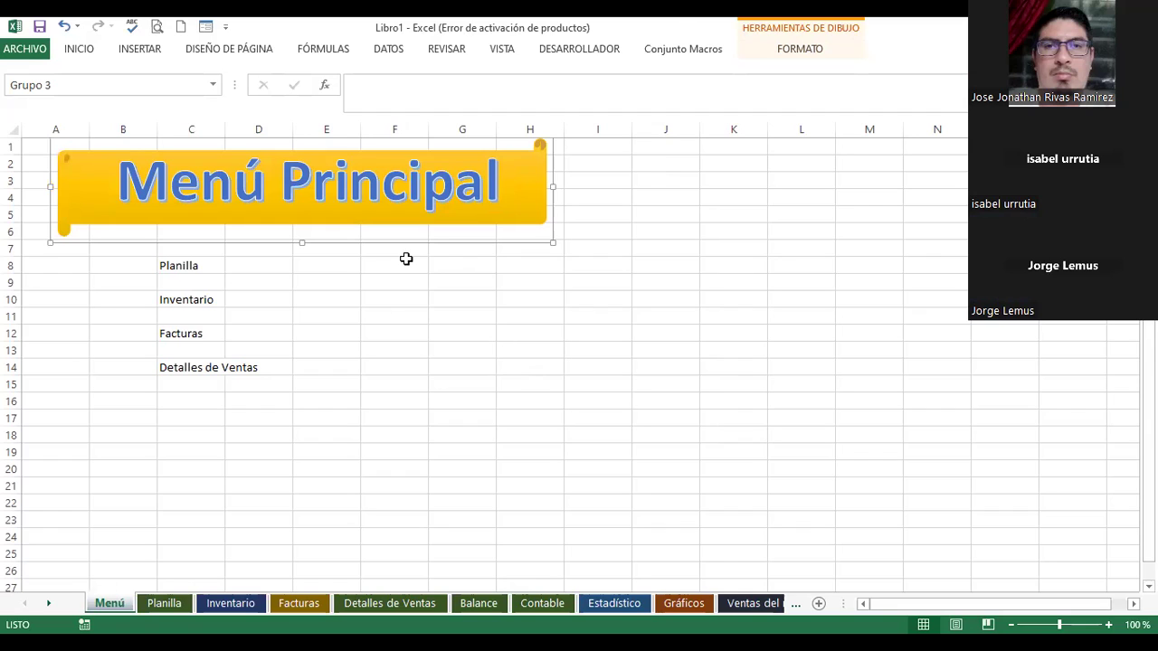
# Step: Enter the menu entry Balance in cell C16
pyautogui.click(176, 399)
pyautogui.write('Balance')
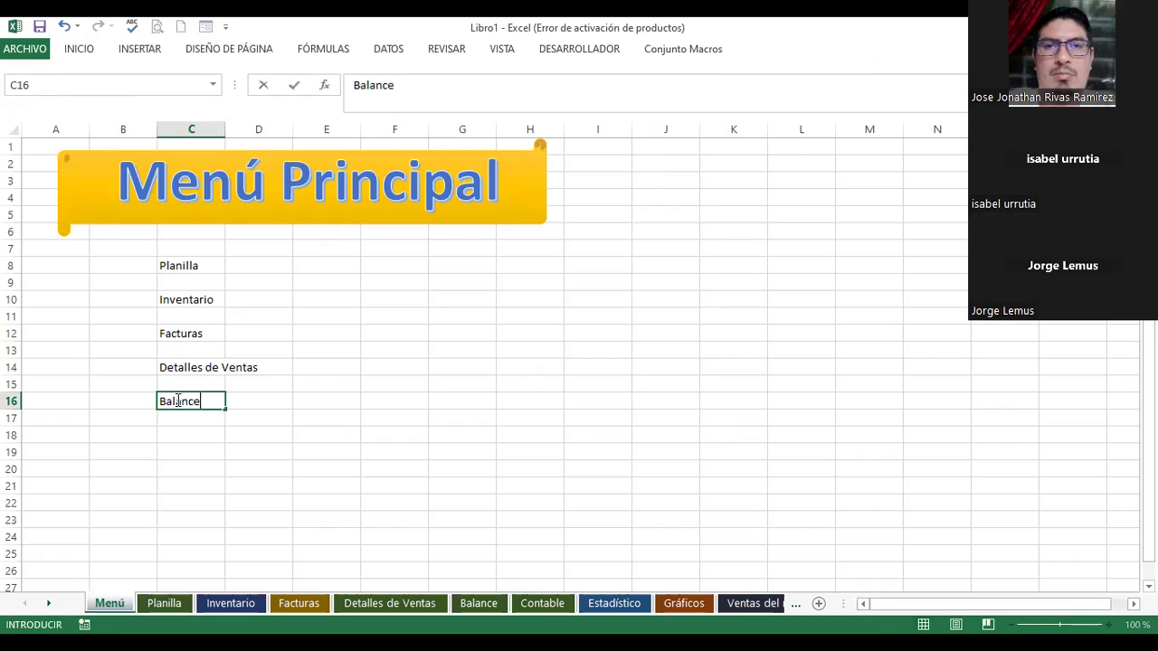
pyautogui.press('Return')
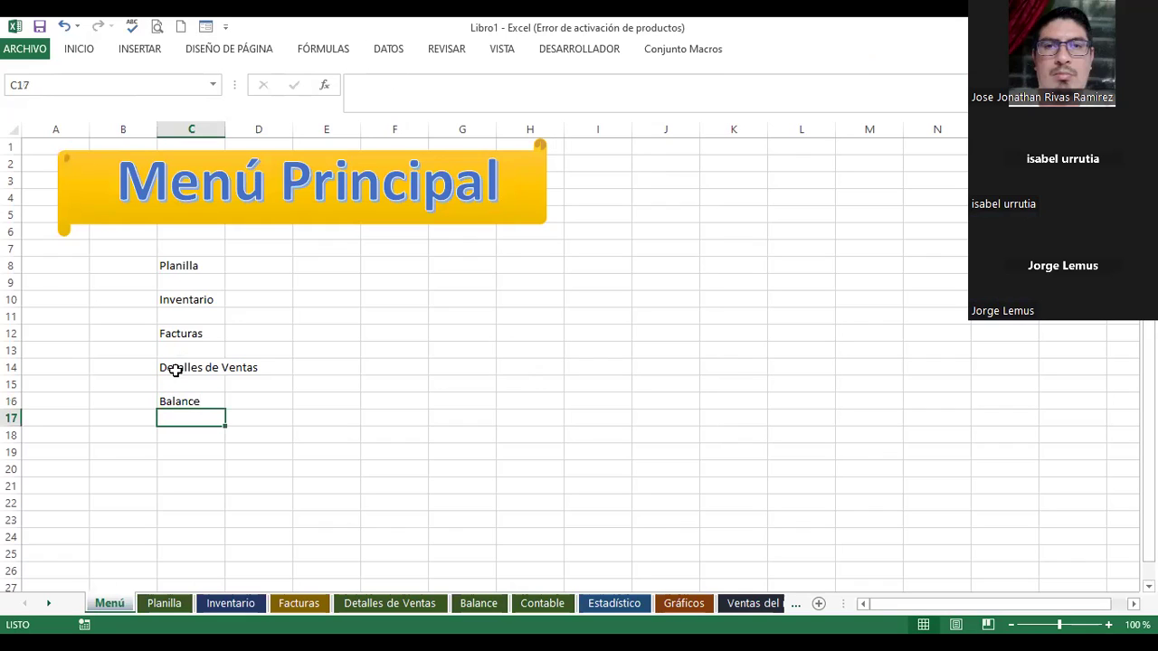
# Step: Make the menu entries in C8:C16 bold at 14 pt, and widen column C so the longest entry fits
pyautogui.click(197, 263)
pyautogui.hotkey('shift', 'Down')
pyautogui.hotkey('shift', 'Down')
pyautogui.hotkey('shift', 'Down')
pyautogui.hotkey('shift', 'Down')
pyautogui.hotkey('shift', 'Down')
pyautogui.hotkey('shift', 'Down')
pyautogui.hotkey('shift', 'Down')
pyautogui.hotkey('shift', 'Down')
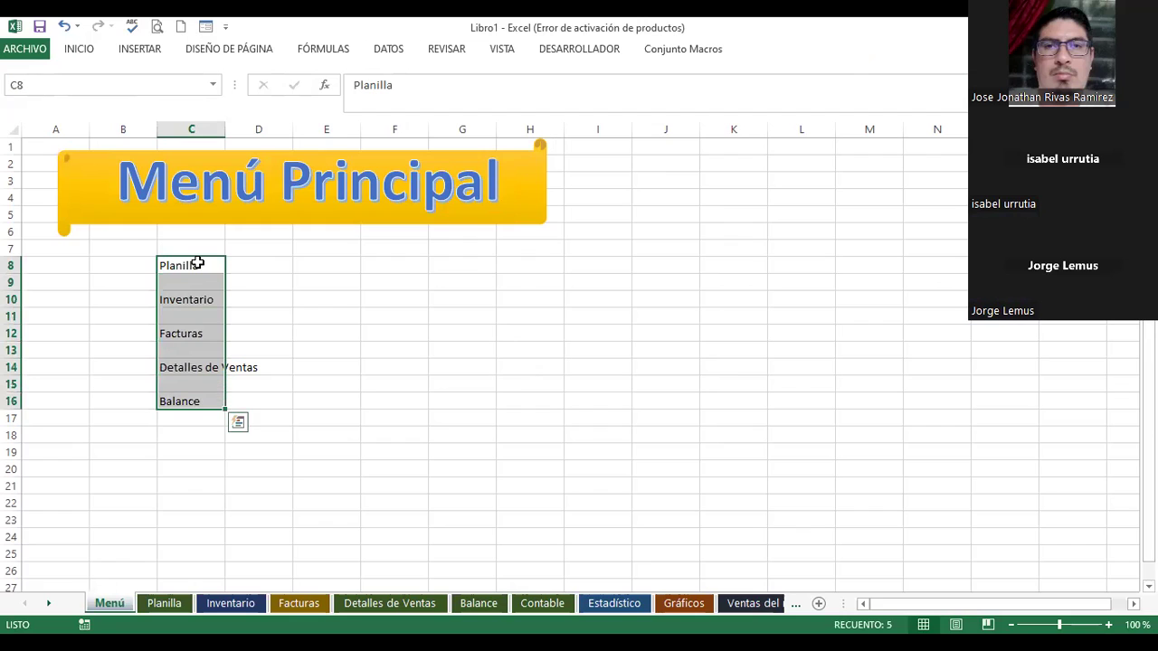
pyautogui.click(79, 50)
pyautogui.click(89, 104)
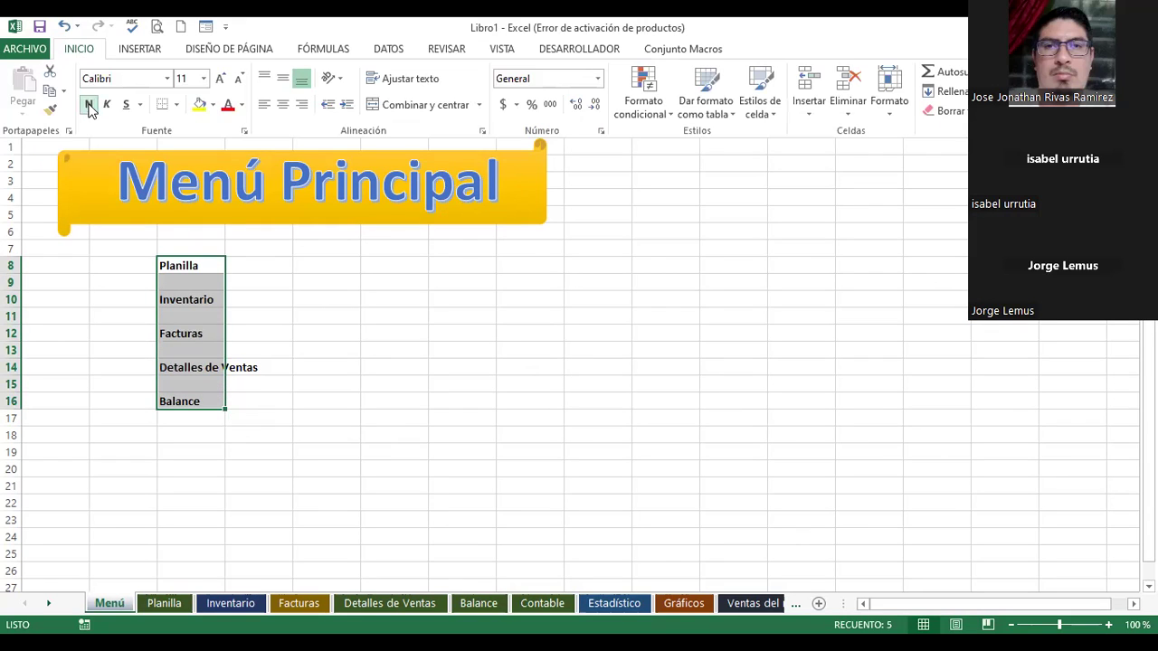
pyautogui.doubleClick(220, 79)
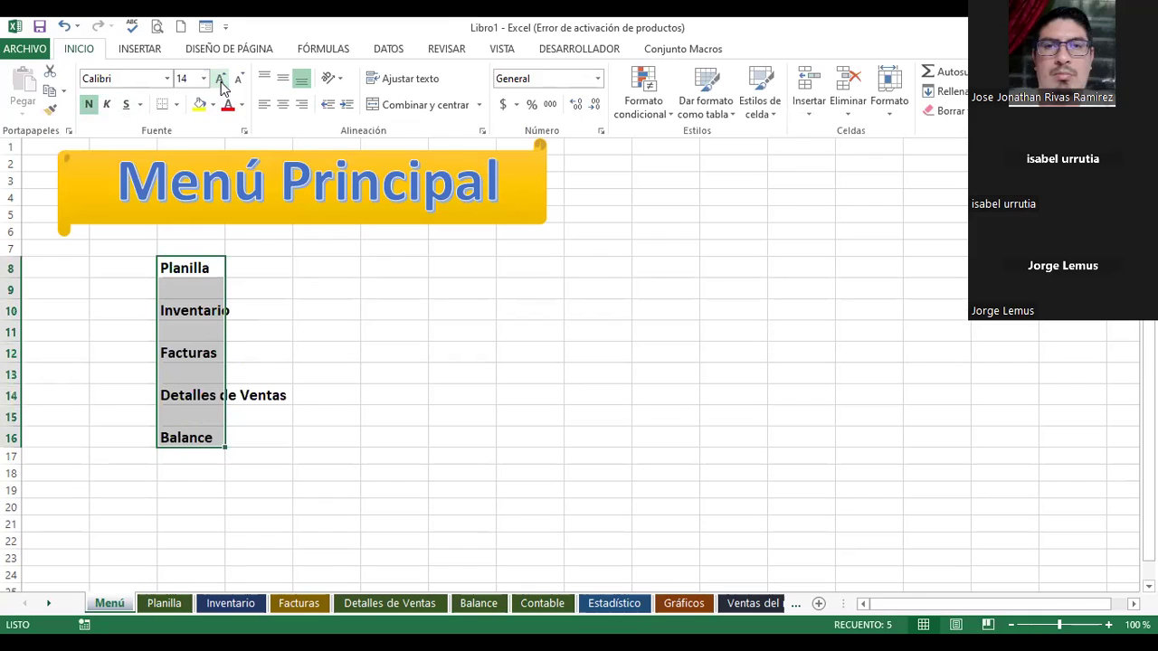
pyautogui.click(226, 139)
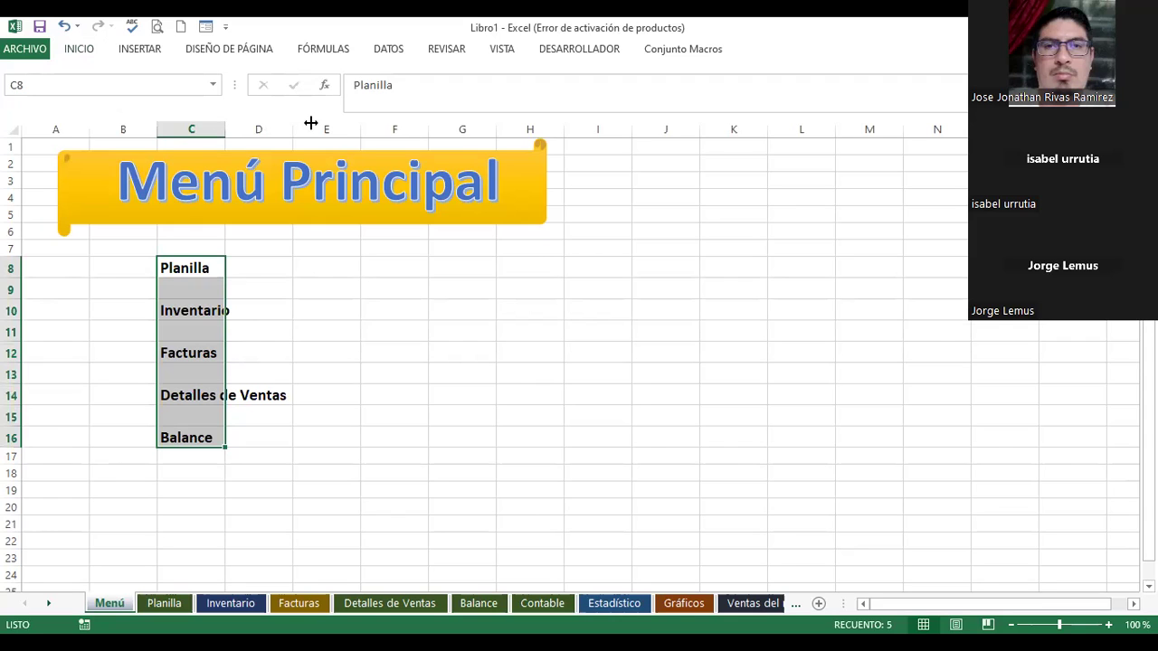
pyautogui.moveTo(310, 122); pyautogui.dragTo(309, 122)
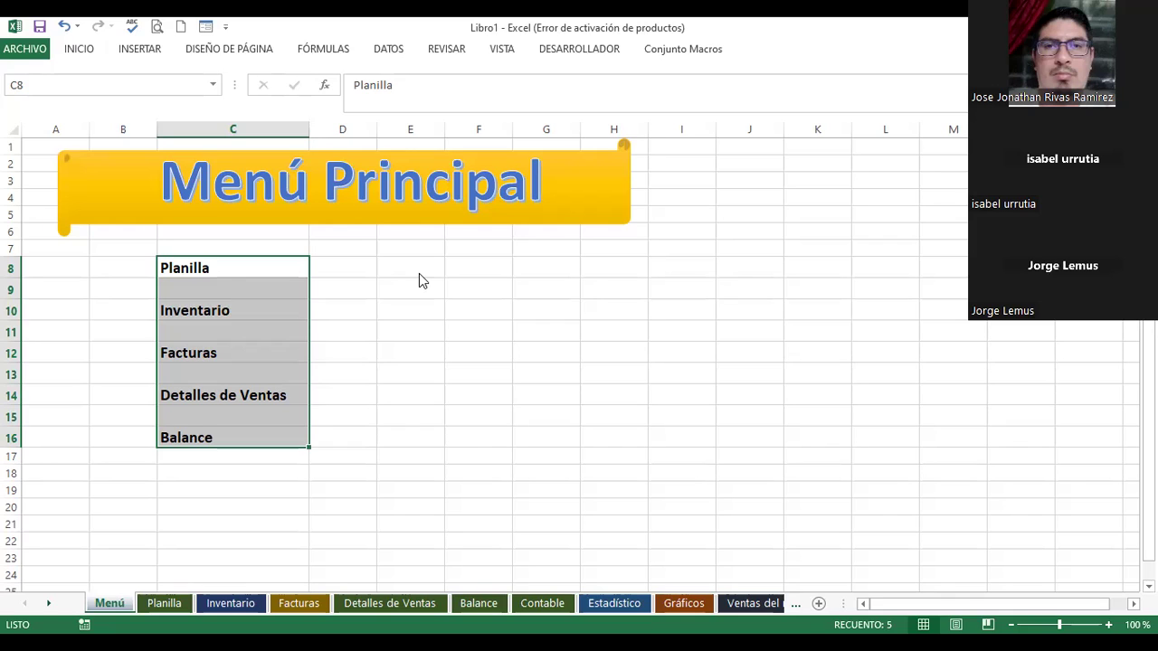
# Step: Insert a right block arrow shape beside the Planilla entry, spanning columns E to F from row 8 to row 10
pyautogui.moveTo(323, 486)
pyautogui.click(418, 264)
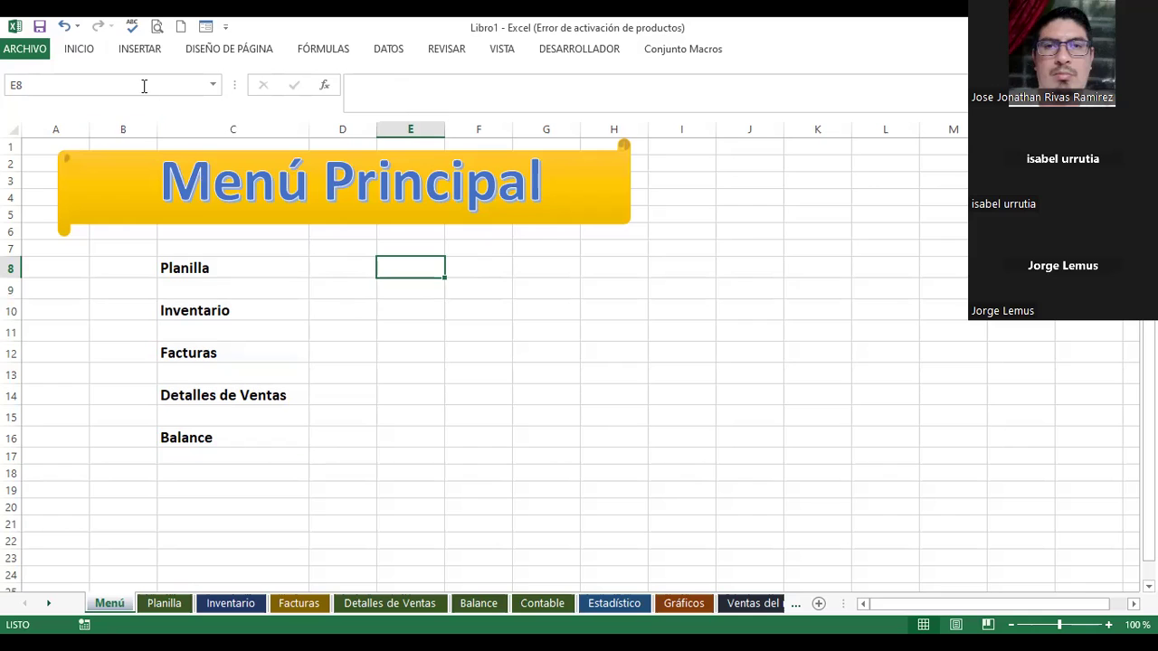
pyautogui.click(140, 52)
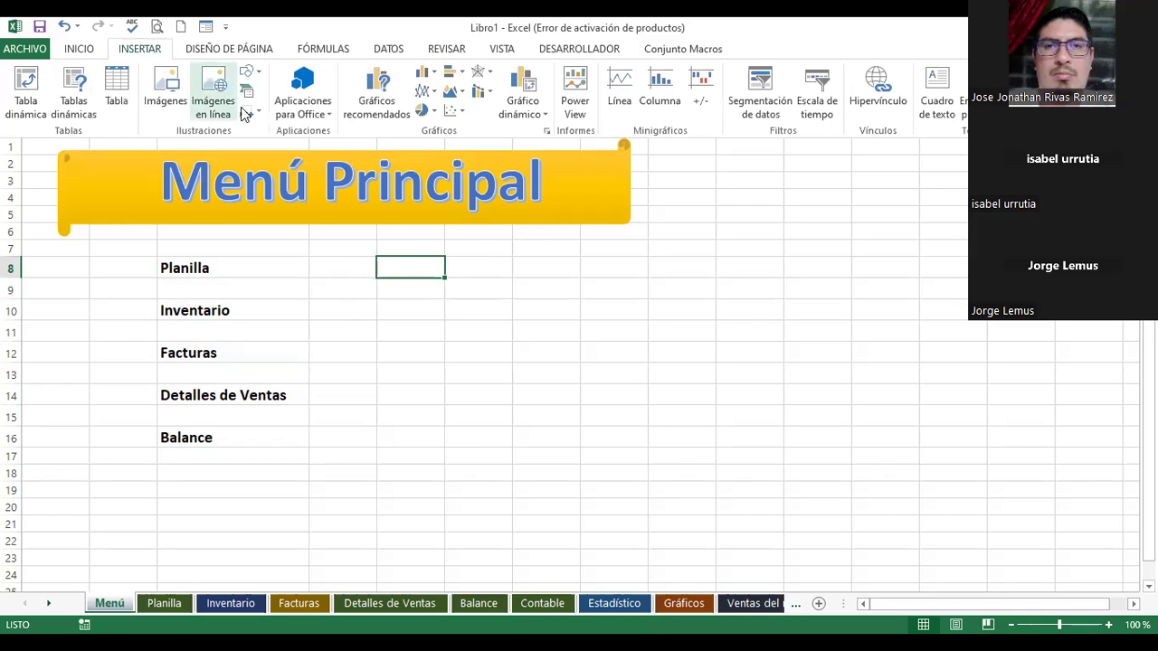
pyautogui.click(258, 72)
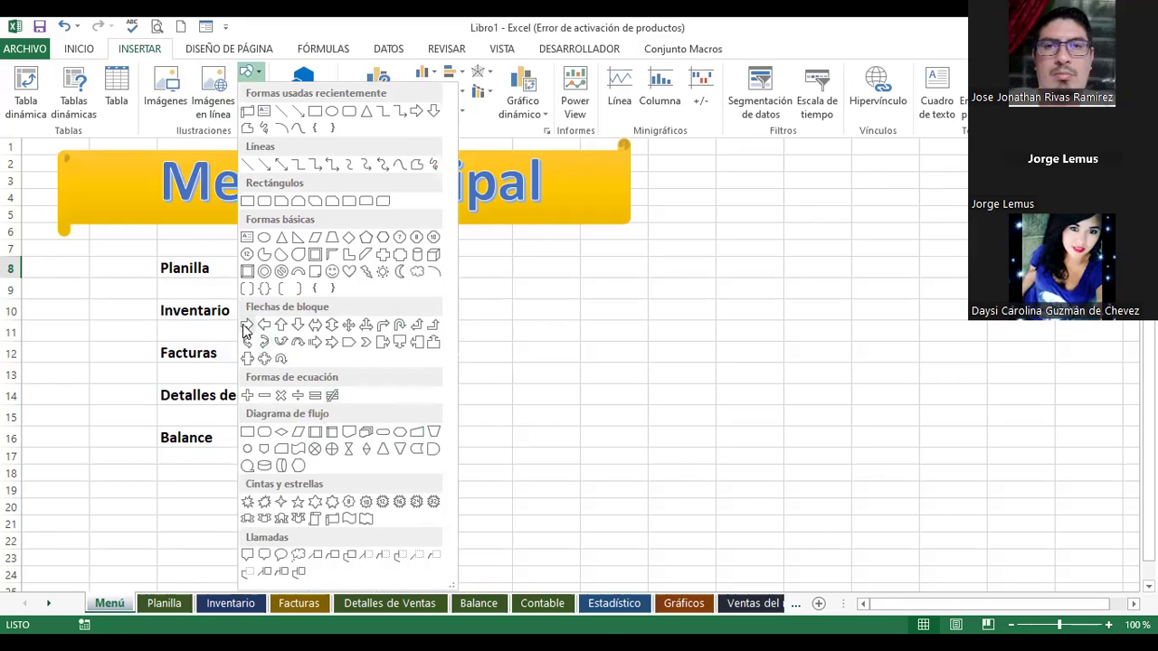
pyautogui.click(247, 323)
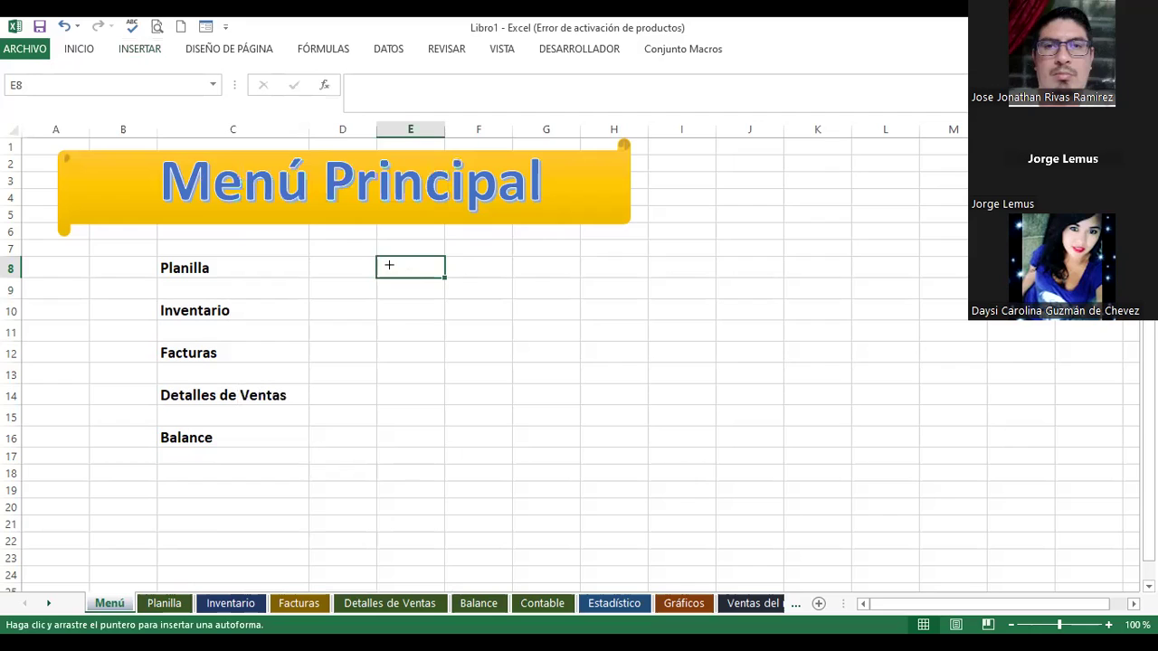
pyautogui.moveTo(380, 259)
pyautogui.mouseDown()
pyautogui.moveTo(413, 277)
pyautogui.moveTo(483, 279)
pyautogui.moveTo(488, 305)
pyautogui.mouseUp()
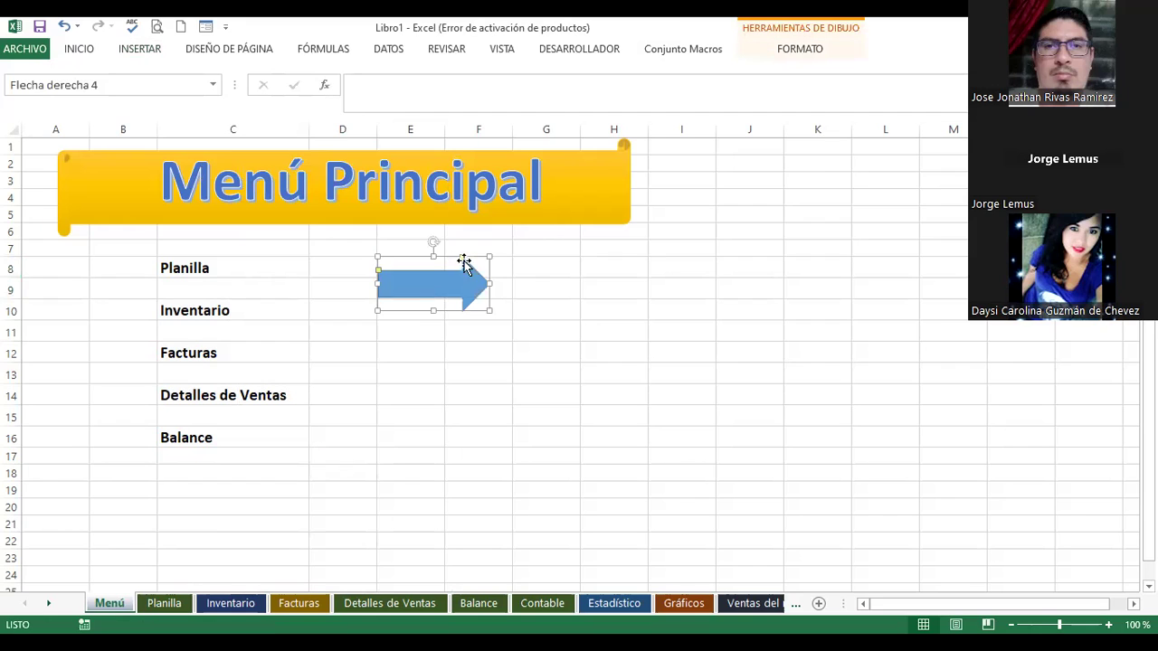
# Step: Nudge the arrow up slightly, lengthen it into column H, and raise its upper edge into row 7
pyautogui.click(465, 277)
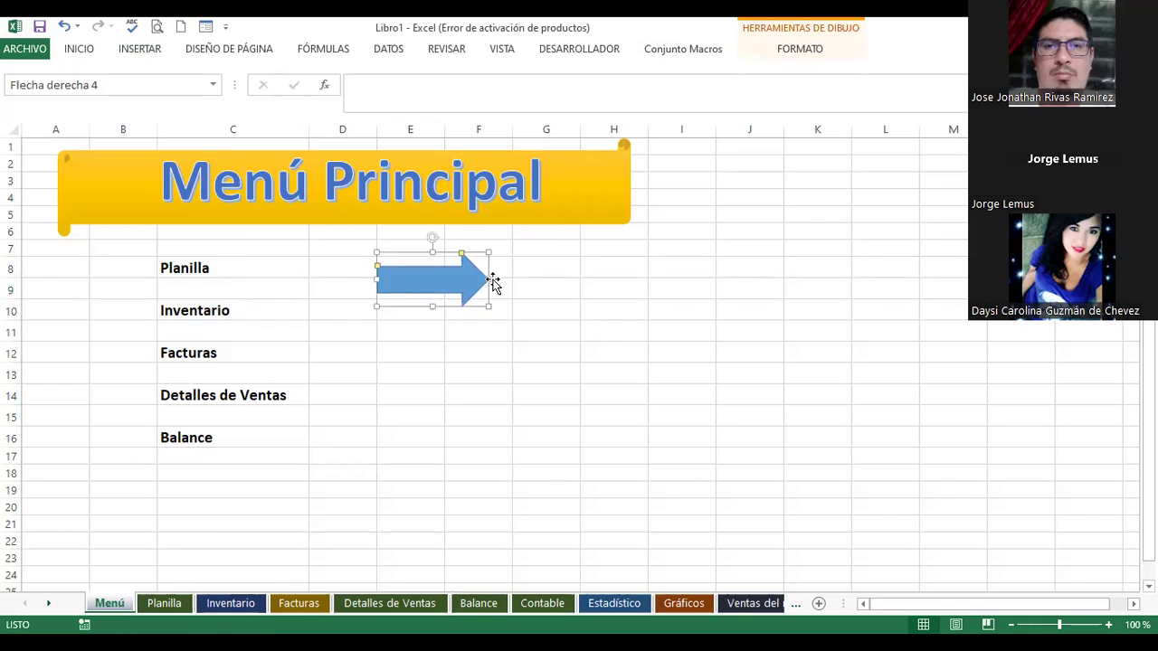
pyautogui.moveTo(489, 278); pyautogui.dragTo(593, 258)
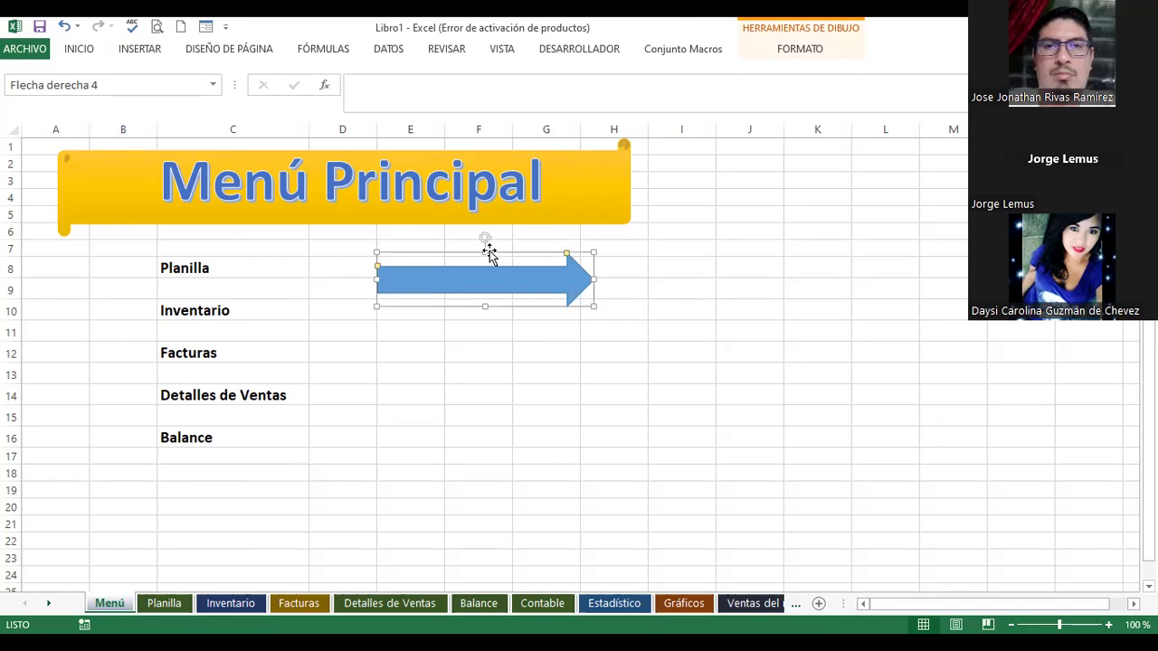
pyautogui.moveTo(484, 252); pyautogui.dragTo(483, 241)
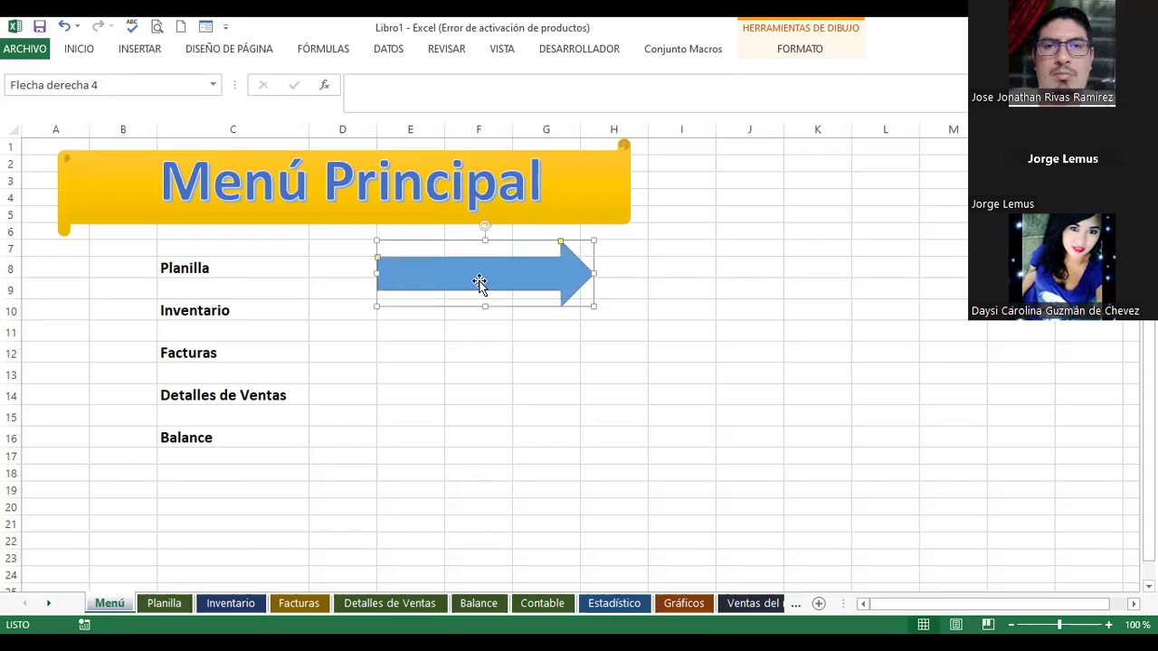
# Step: Add the text Contable inside the arrow and make it bold
pyautogui.click(479, 284)
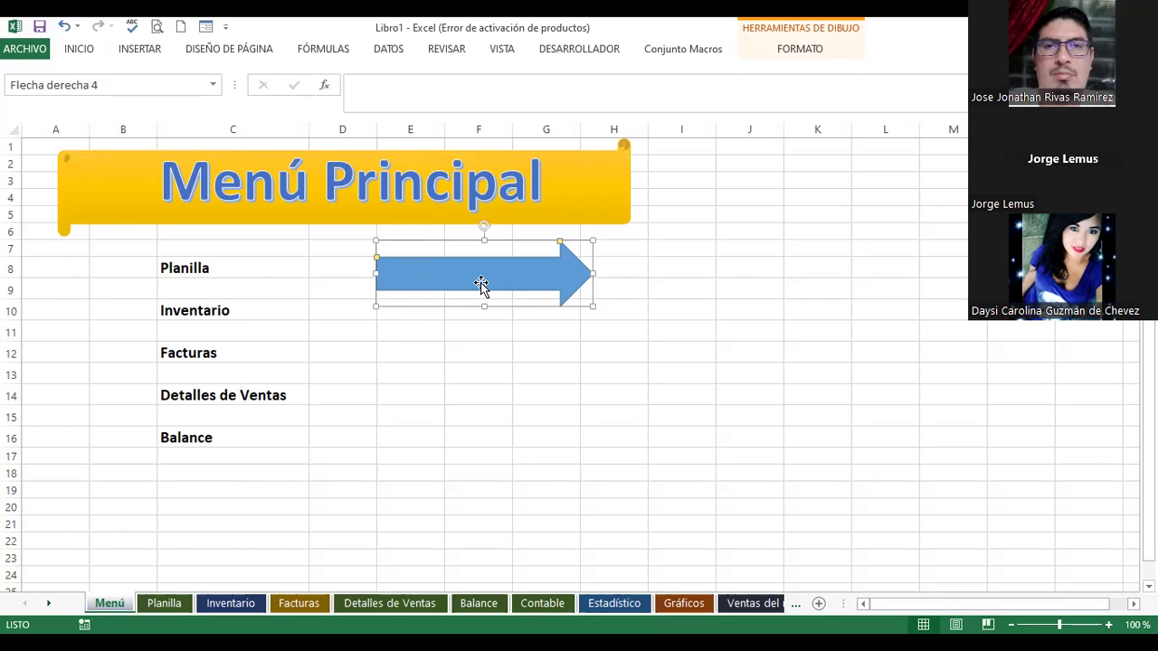
pyautogui.write('Contable')
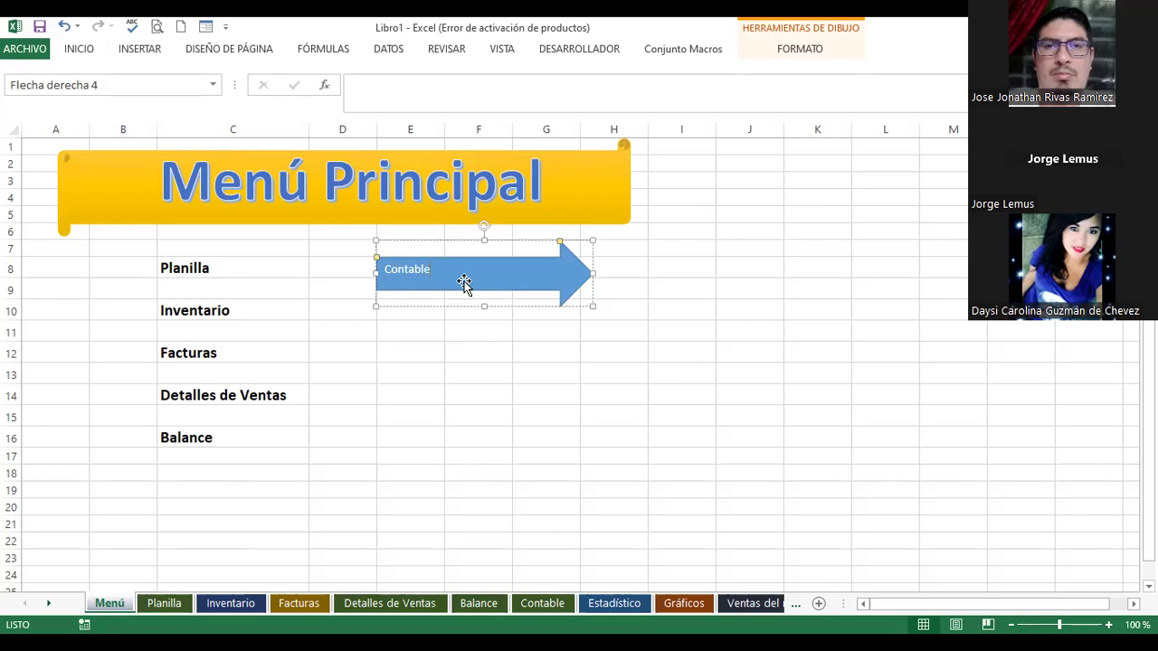
pyautogui.moveTo(429, 268); pyautogui.dragTo(383, 269)
pyautogui.click(392, 235)
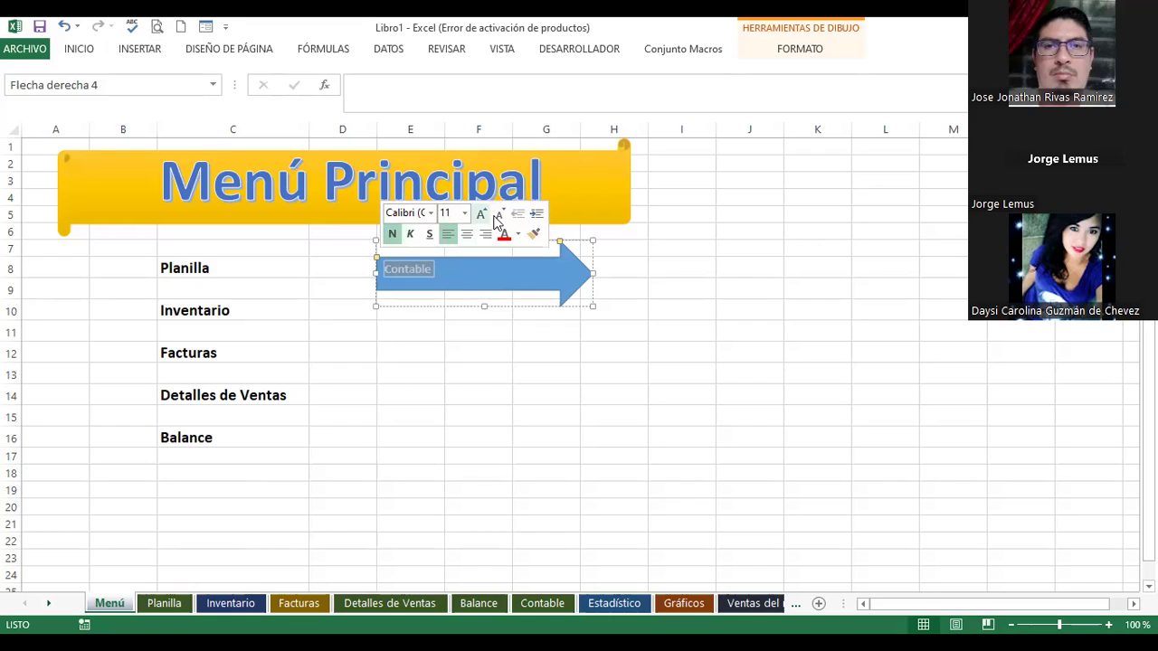
# Step: Enlarge the Contable label, center it and color it red, and shorten the arrow to fit closely around the text
pyautogui.click(481, 215)
pyautogui.click(480, 214)
pyautogui.click(480, 214)
pyautogui.click(480, 214)
pyautogui.click(480, 214)
pyautogui.click(467, 235)
pyautogui.click(504, 234)
pyautogui.moveTo(593, 274); pyautogui.dragTo(504, 275)
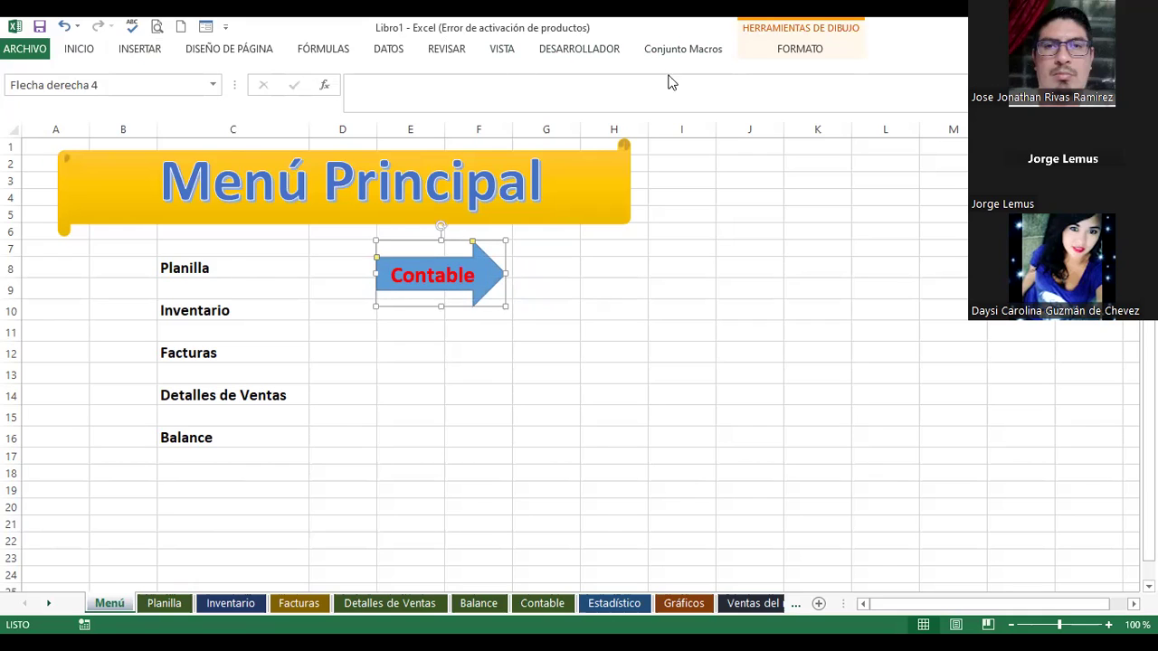
# Step: Apply the light semi-transparent orange shape style to the Contable arrow
pyautogui.click(768, 54)
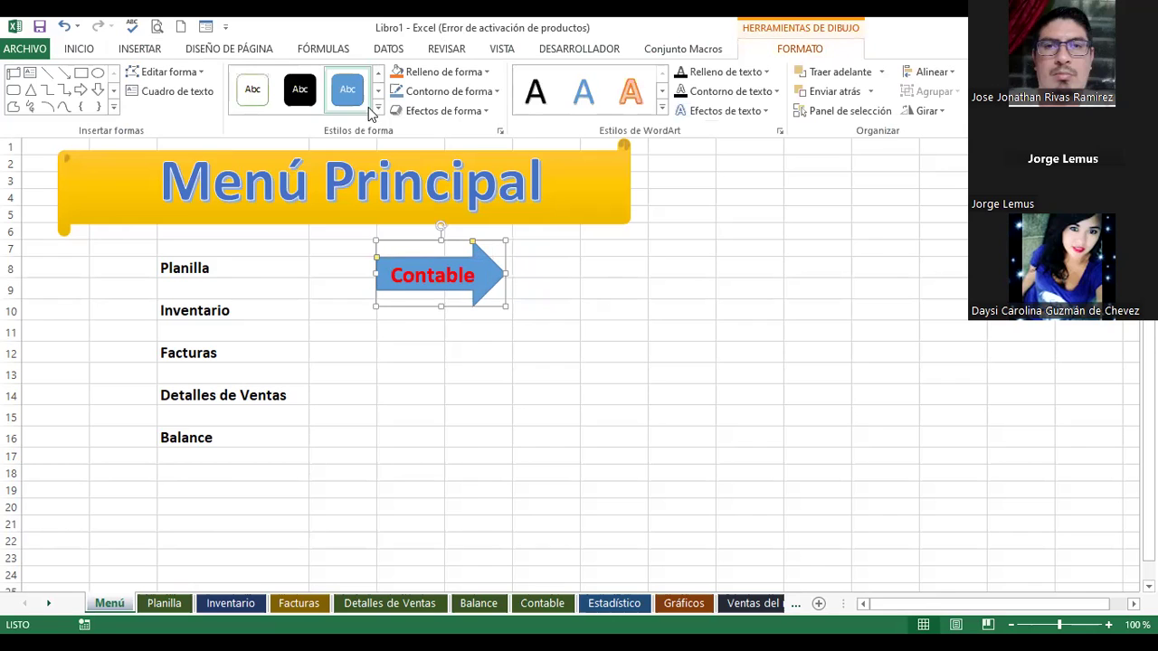
pyautogui.click(377, 110)
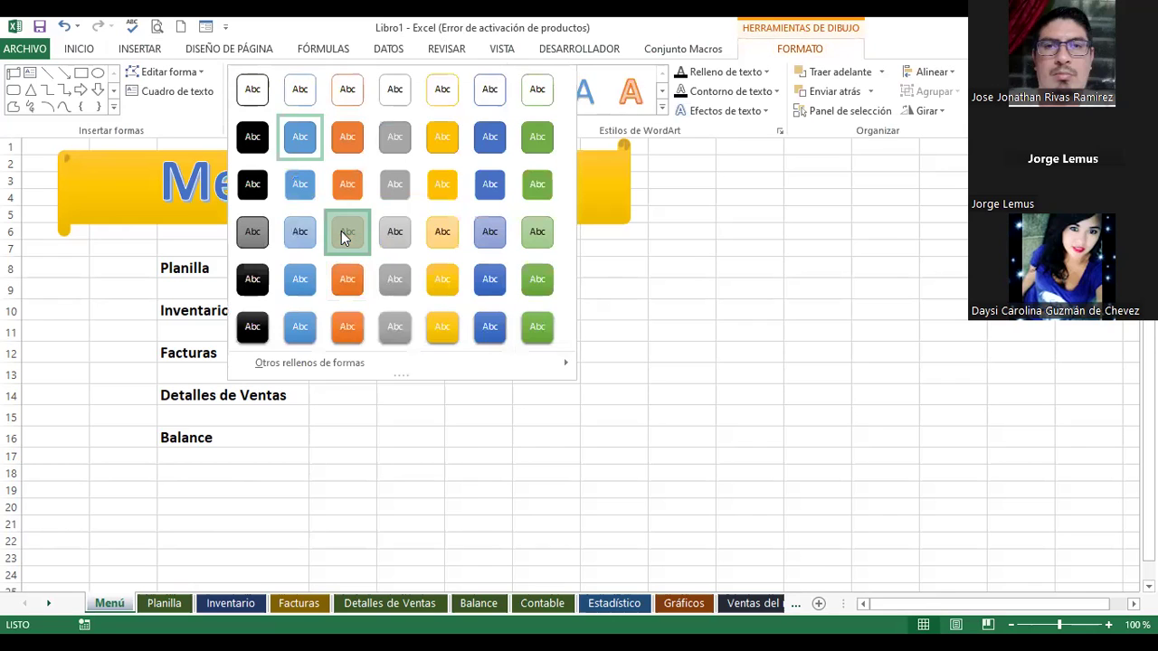
pyautogui.click(344, 234)
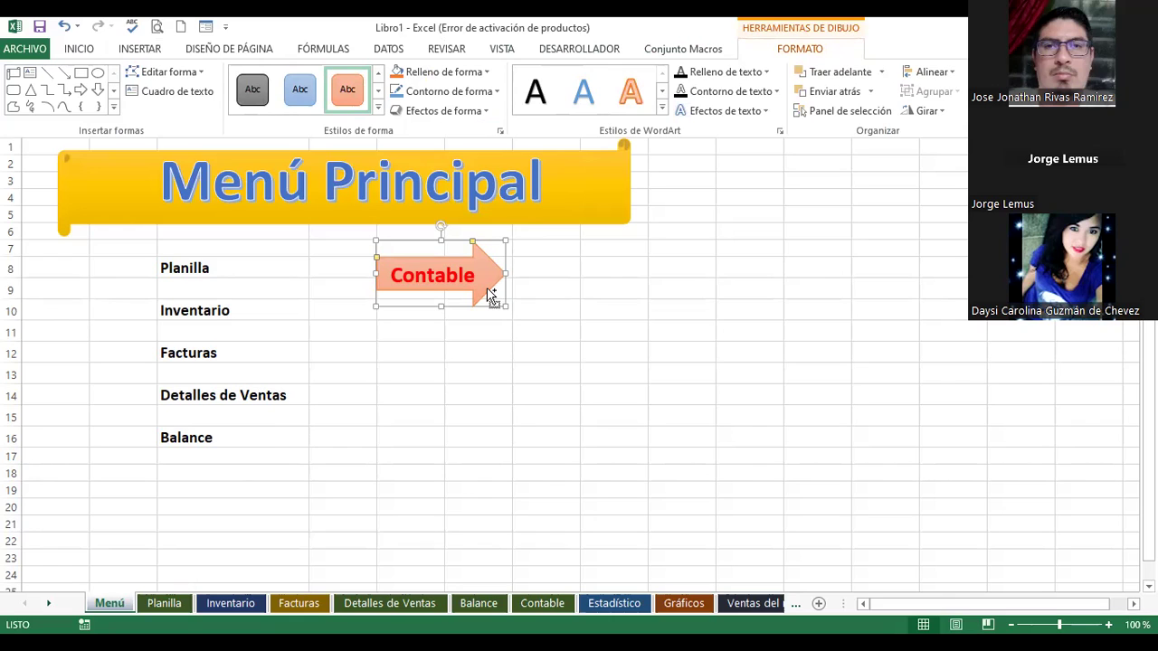
# Step: Duplicate the Contable arrow directly below it, around rows 11 to 13, and relabel the copy Estadístico
pyautogui.click(486, 299)
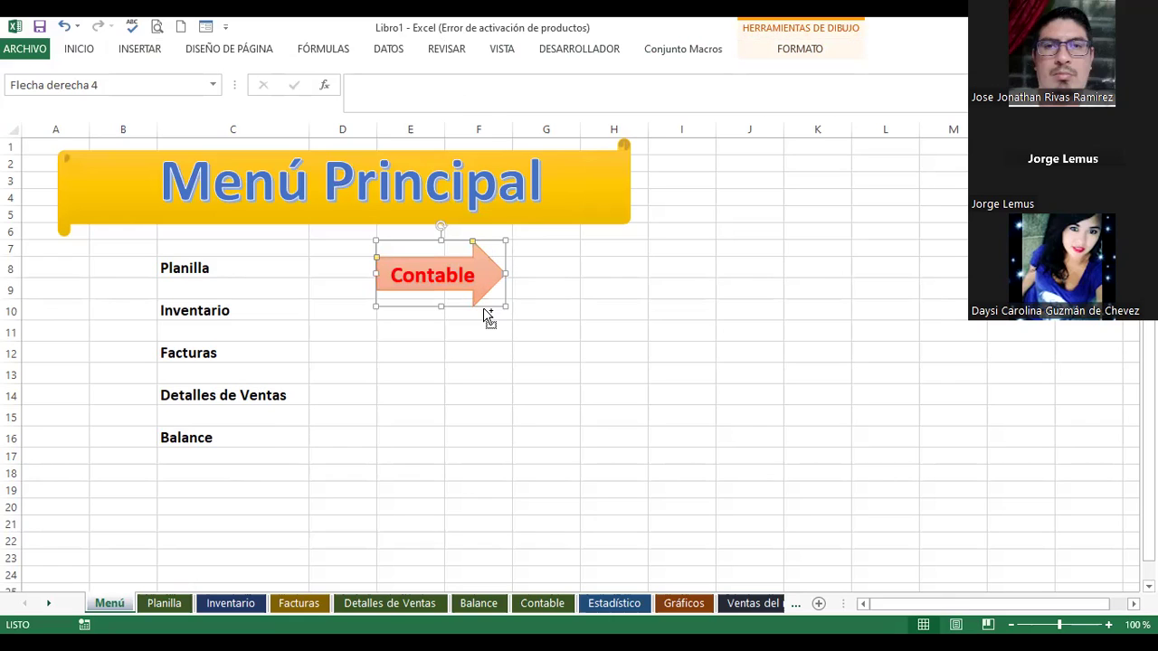
pyautogui.moveTo(478, 299); pyautogui.dragTo(379, 357)
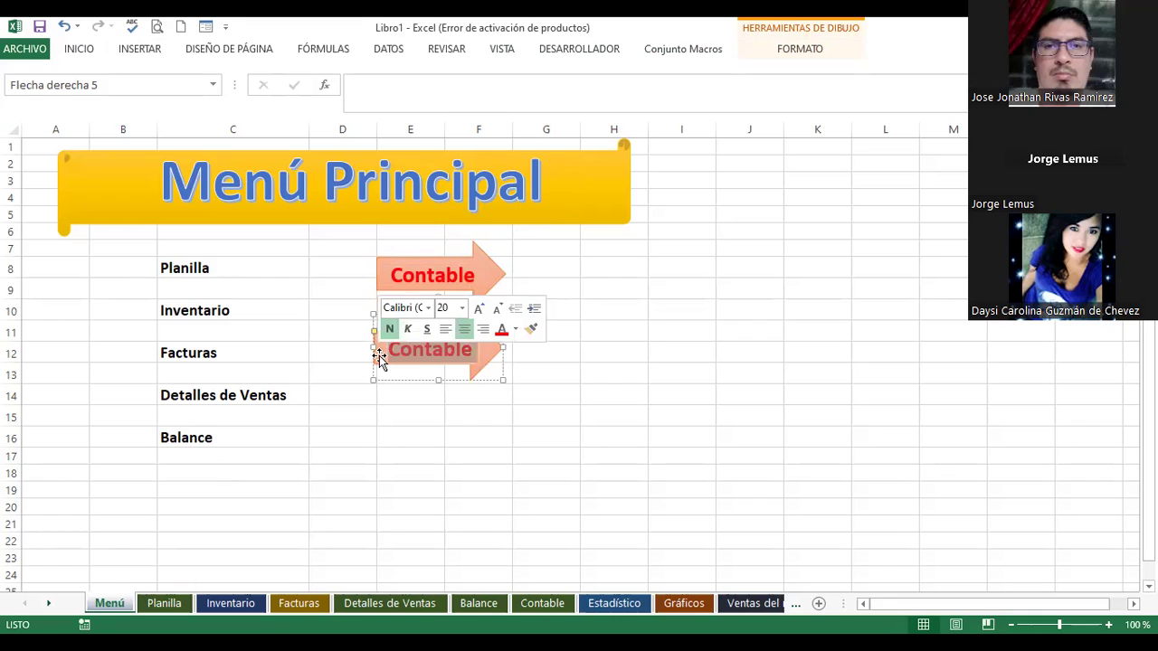
pyautogui.write('Estadis')
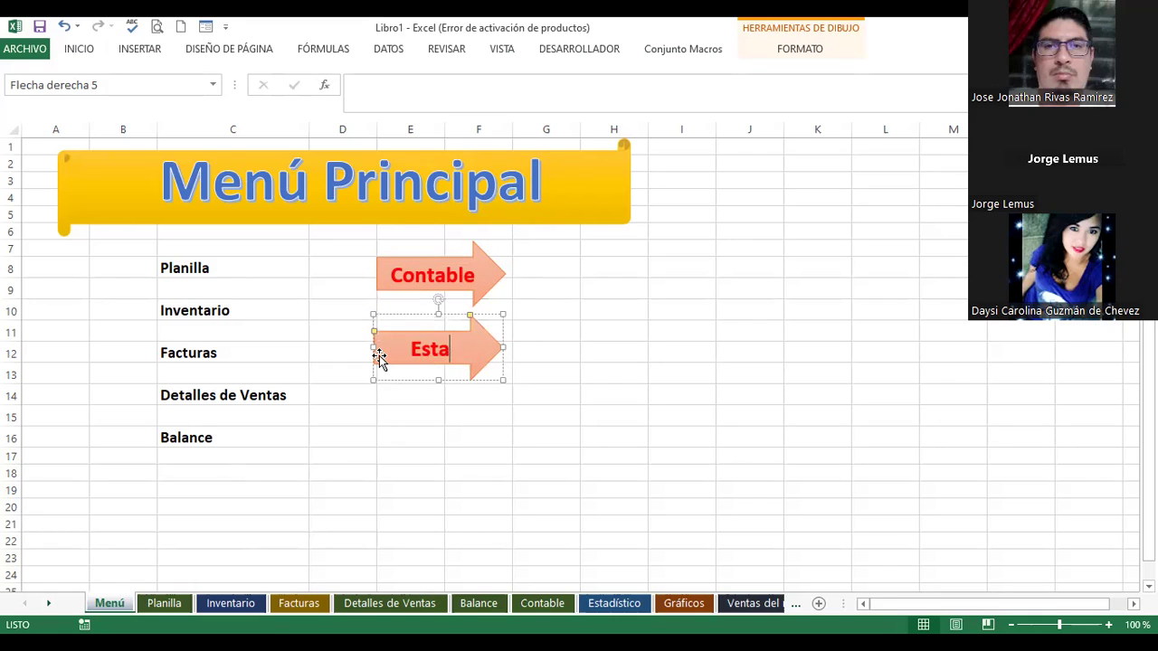
pyautogui.press('BackSpace')
pyautogui.press('BackSpace')
pyautogui.write('ístic')
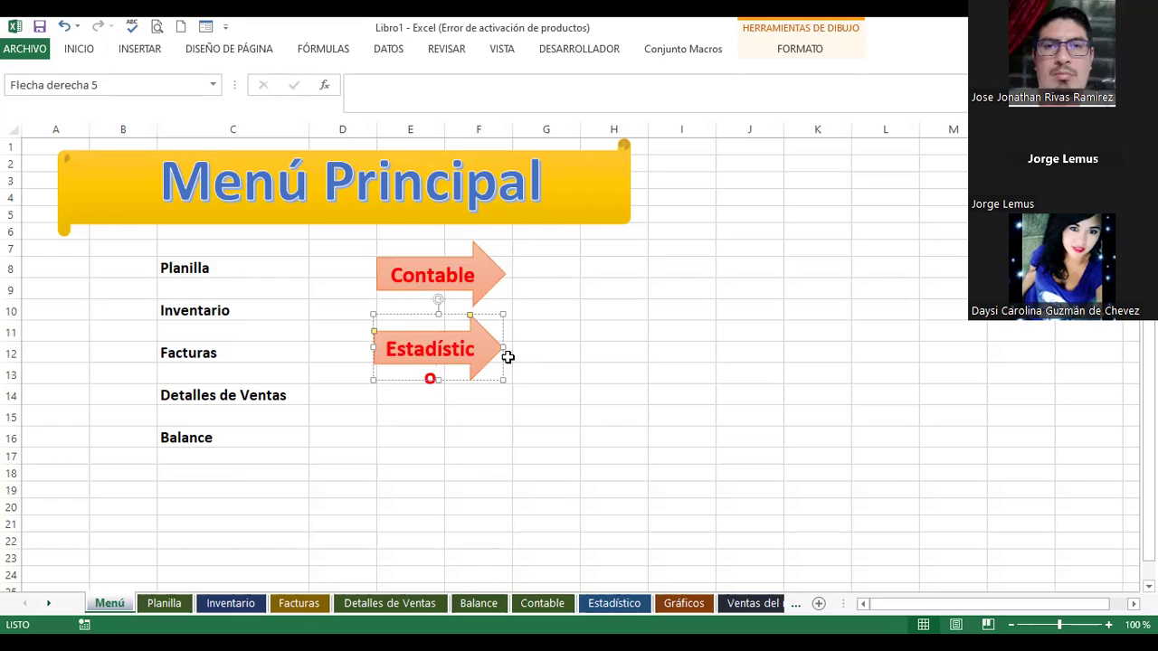
# Step: Lengthen the Estadístico arrow so its label fits on one line, and add a copy below it labeled Gráficos
pyautogui.moveTo(503, 347); pyautogui.dragTo(523, 437)
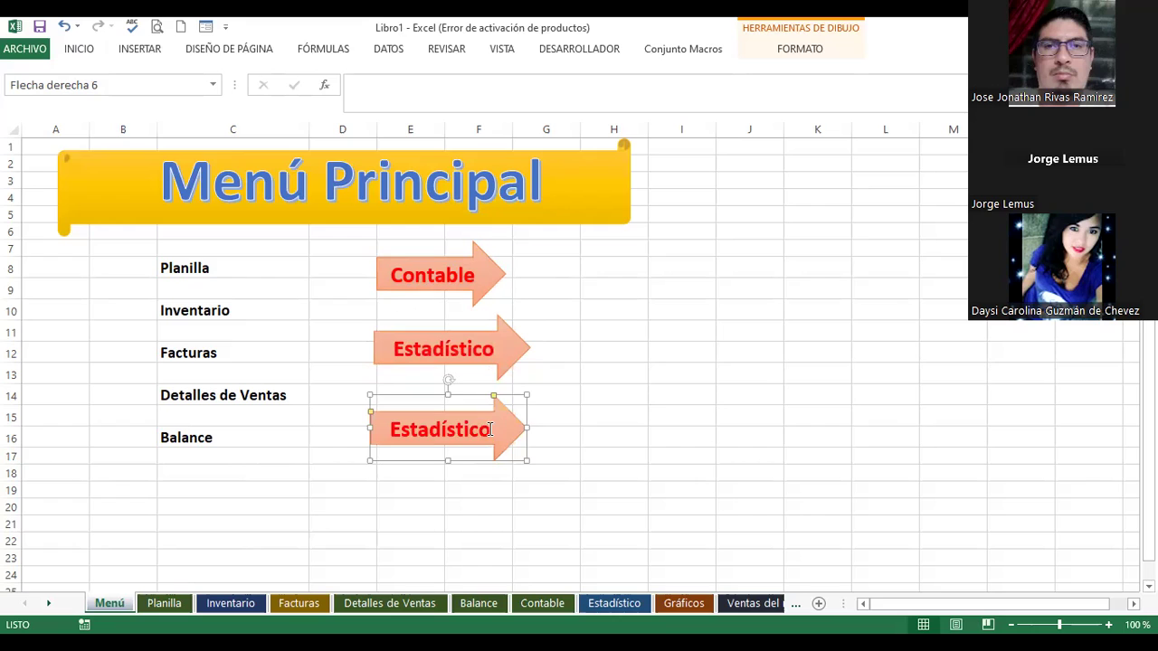
pyautogui.doubleClick(413, 430)
pyautogui.write('Gráficos')
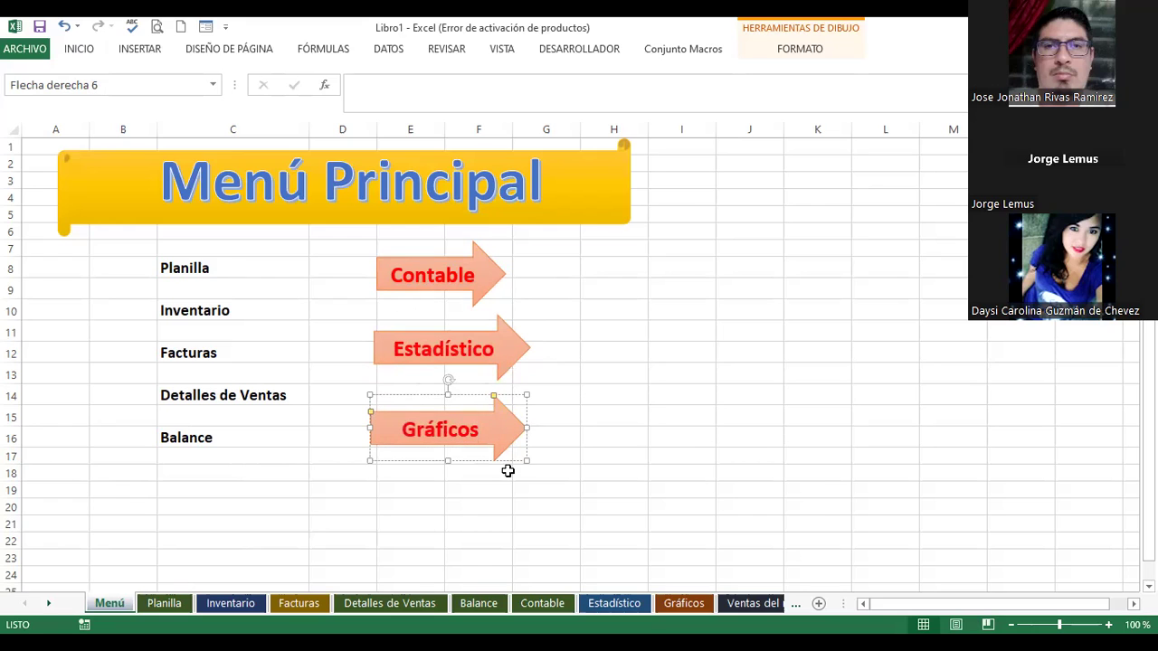
# Step: Copy the Gráficos arrow into columns H to J around row 11 and relabel the copy Ventas
pyautogui.moveTo(465, 461); pyautogui.dragTo(699, 371)
pyautogui.doubleClick(607, 349)
pyautogui.write('Ventas')
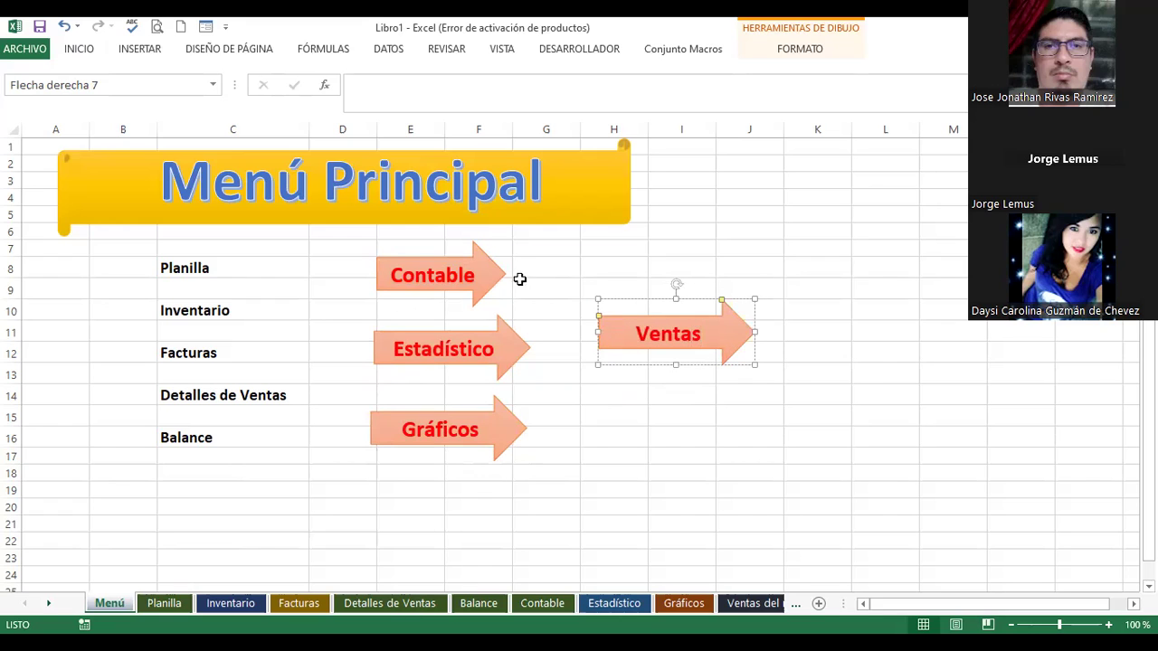
pyautogui.click(638, 256)
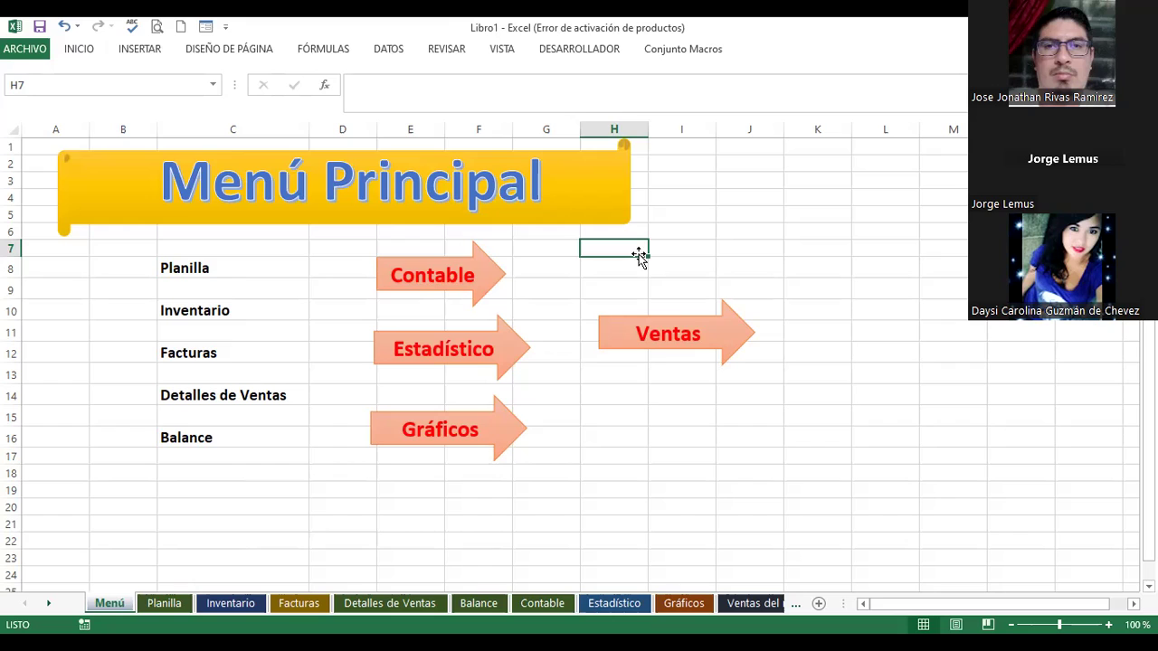
pyautogui.click(201, 268)
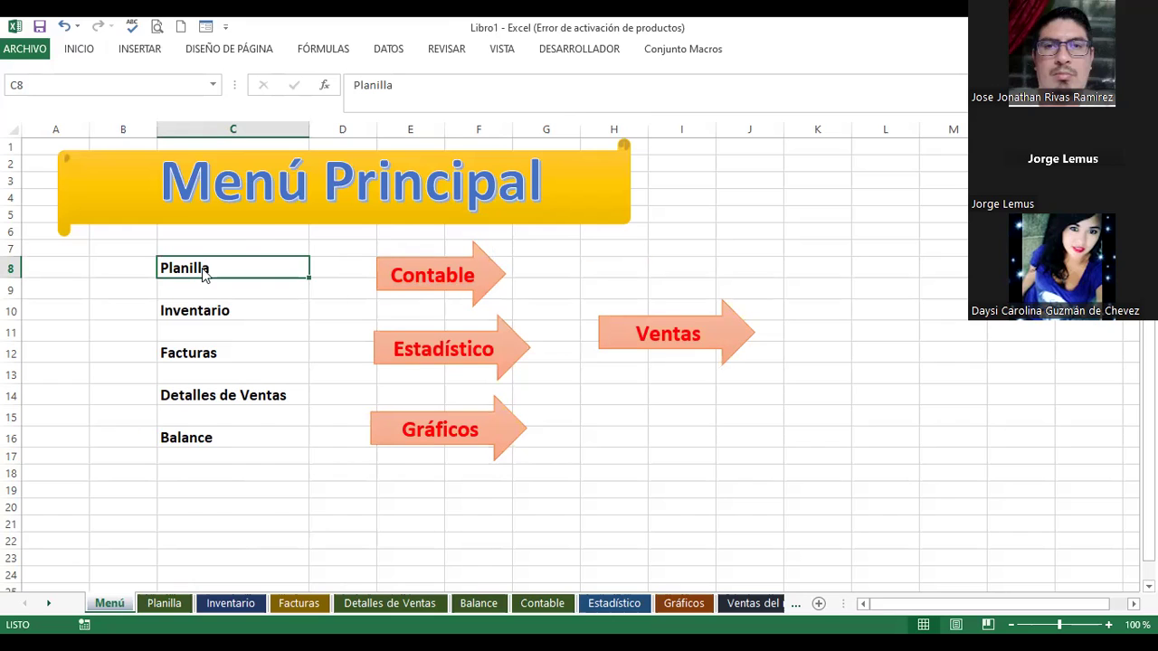
pyautogui.rightClick(204, 268)
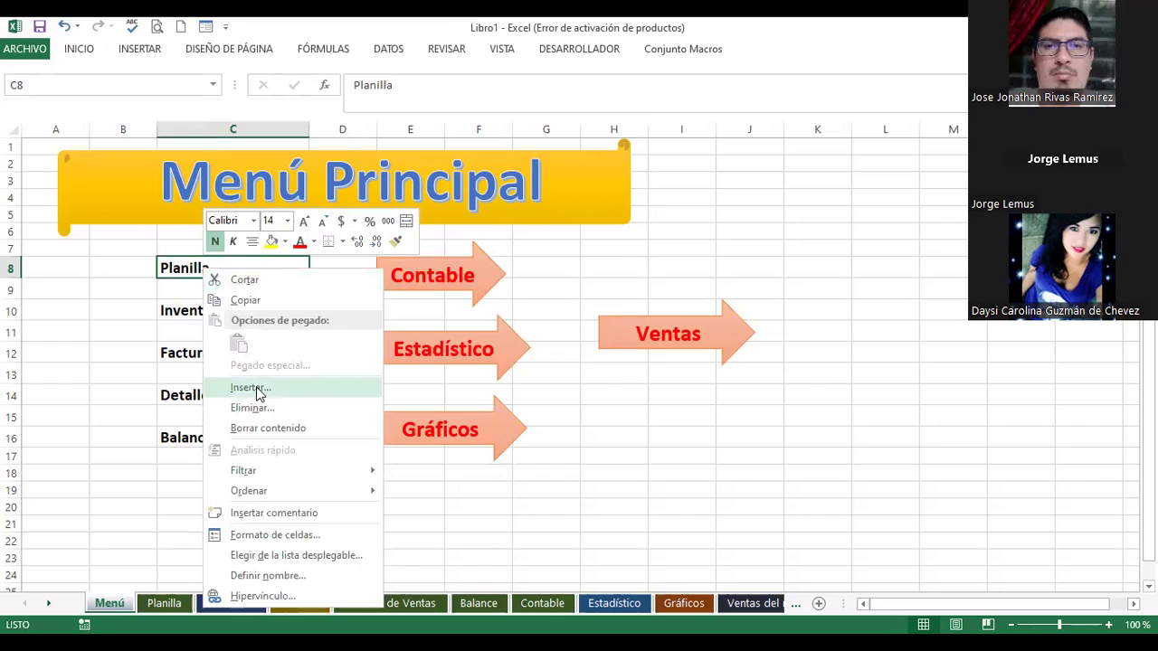
pyautogui.click(258, 389)
pyautogui.click(335, 316)
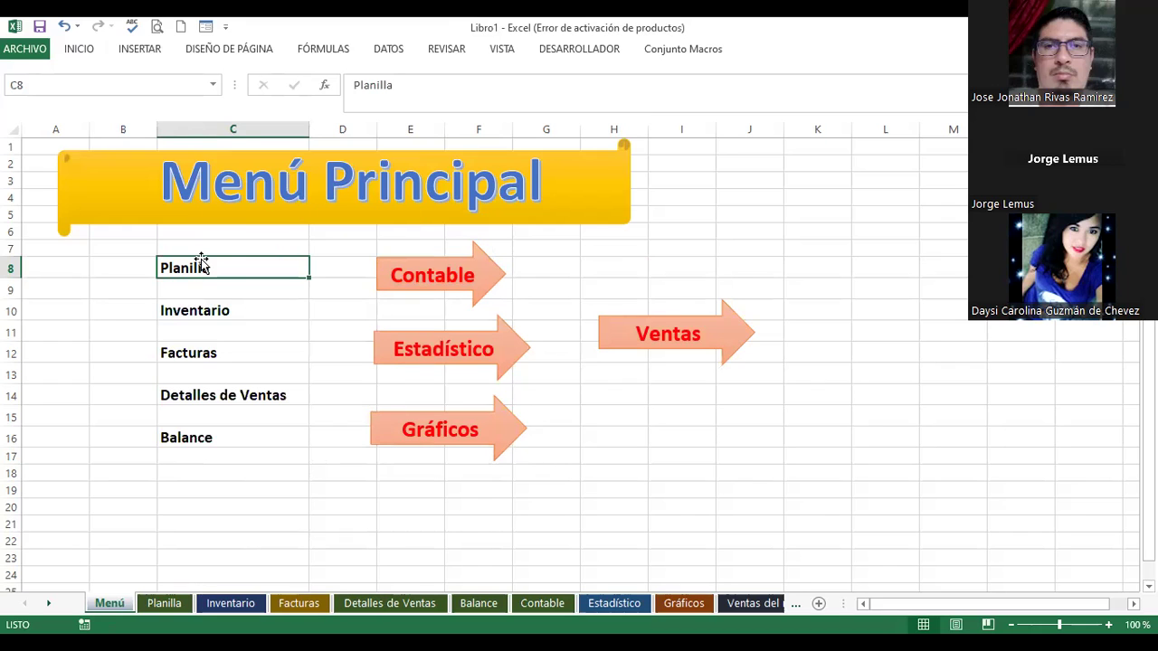
# Step: Add a hyperlink to the Planilla entry in C8 that leads to cell A1 of the Planilla sheet in this document
pyautogui.rightClick(206, 266)
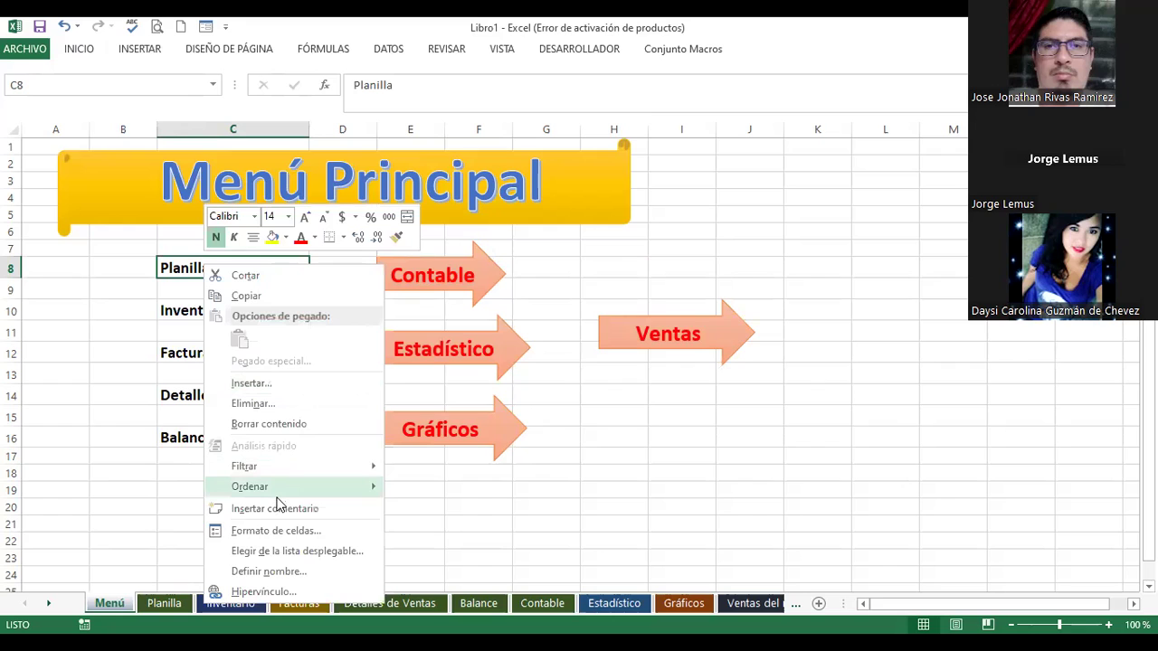
pyautogui.click(244, 593)
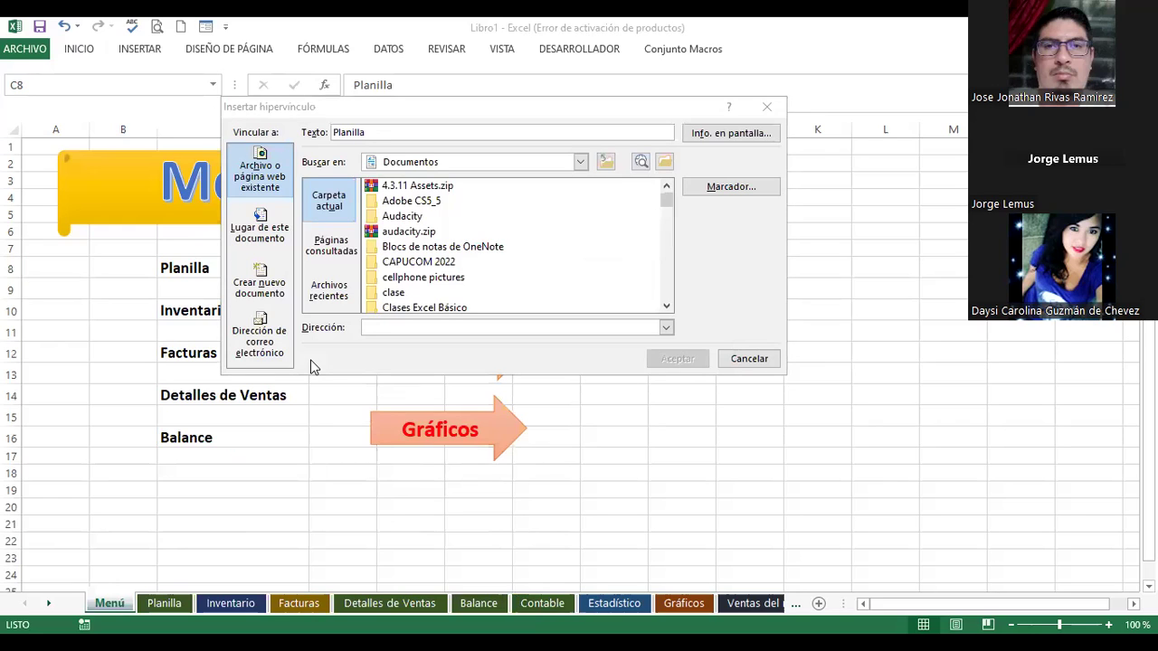
pyautogui.click(537, 346)
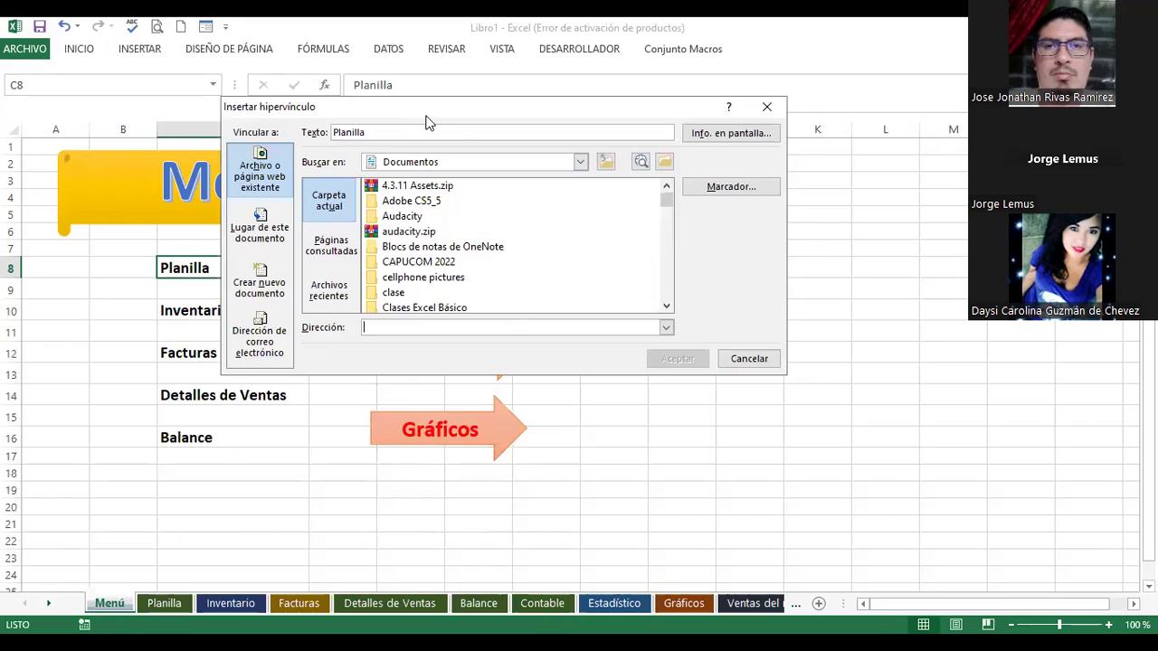
pyautogui.moveTo(424, 115); pyautogui.dragTo(462, 134)
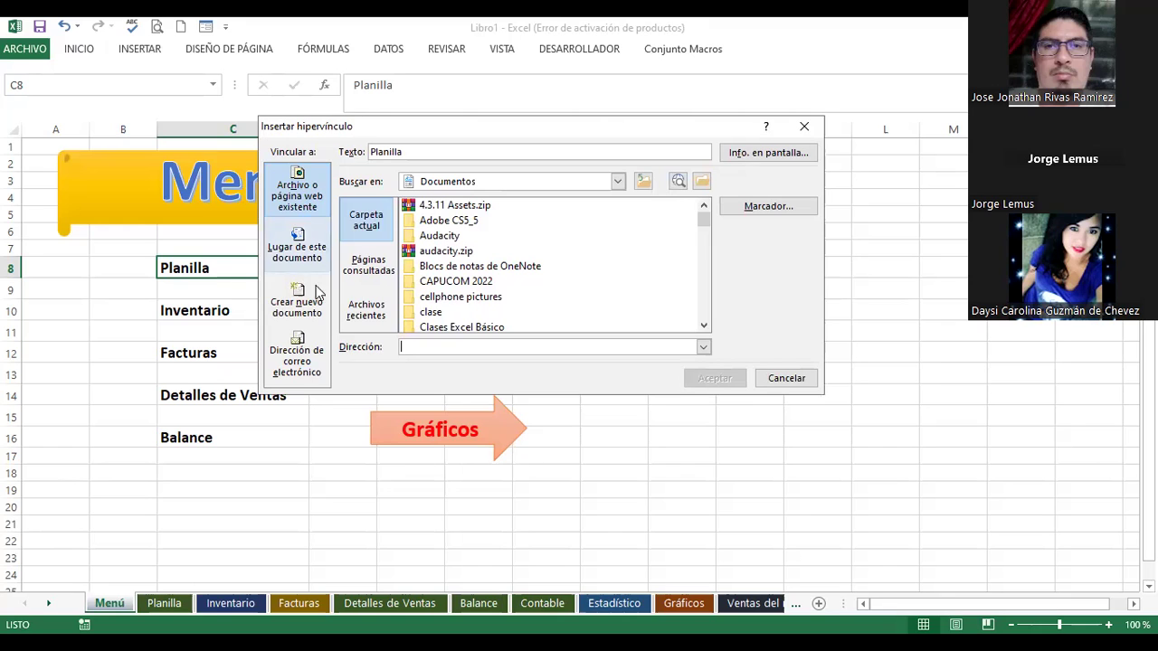
pyautogui.click(304, 297)
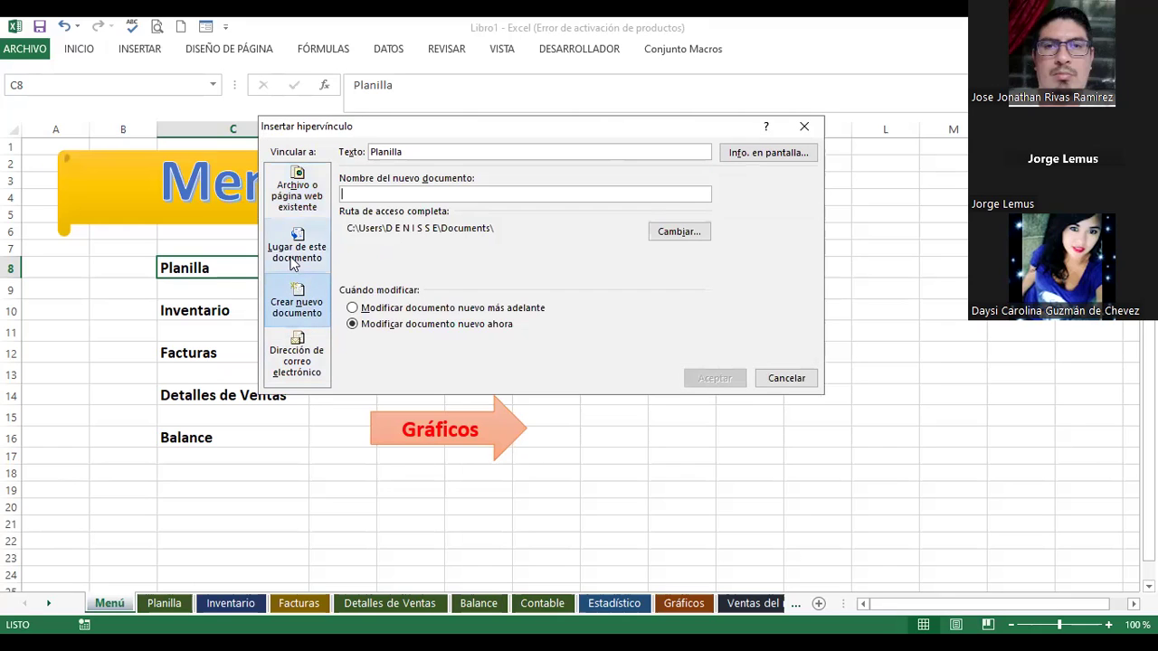
pyautogui.click(289, 195)
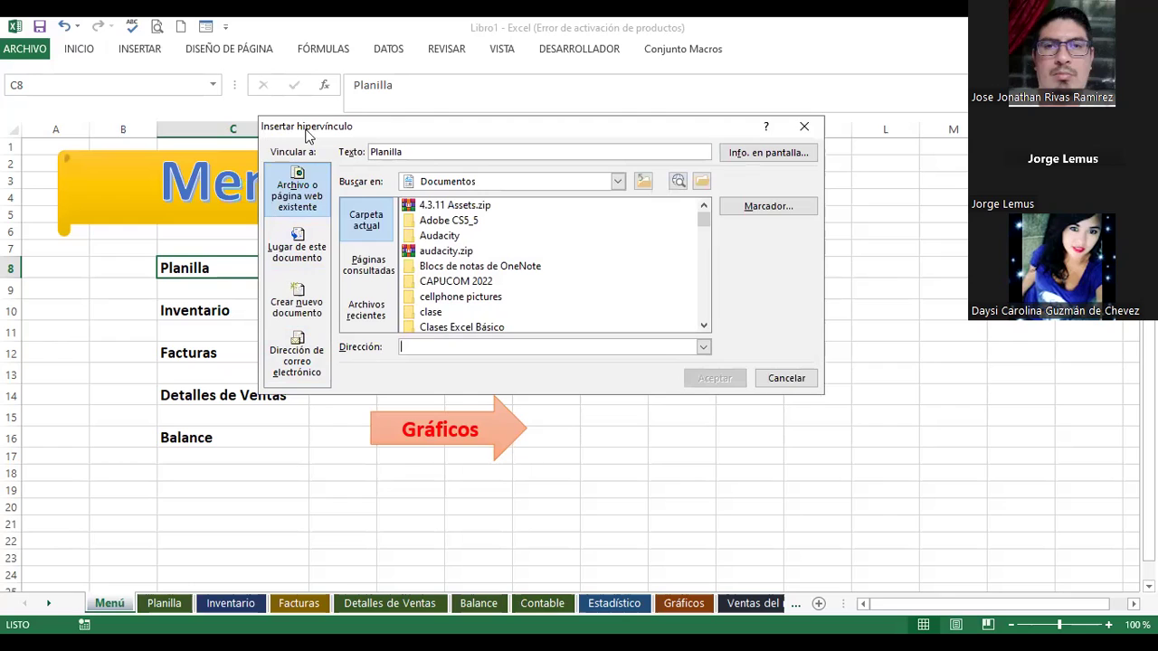
pyautogui.click(405, 348)
pyautogui.click(299, 257)
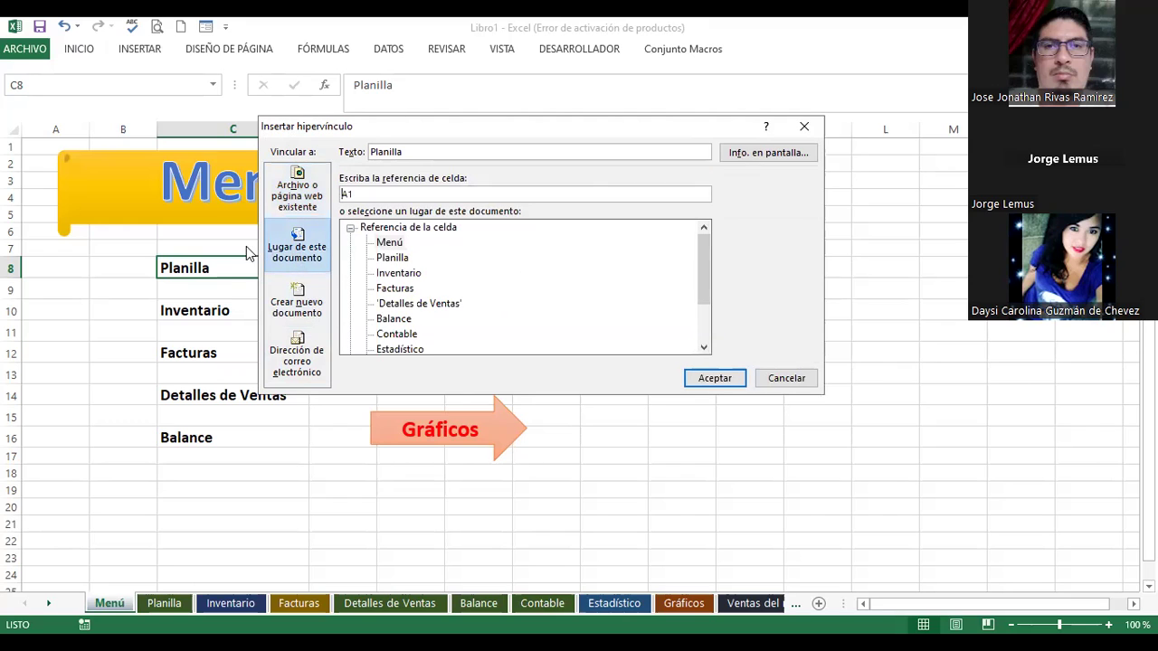
pyautogui.click(395, 258)
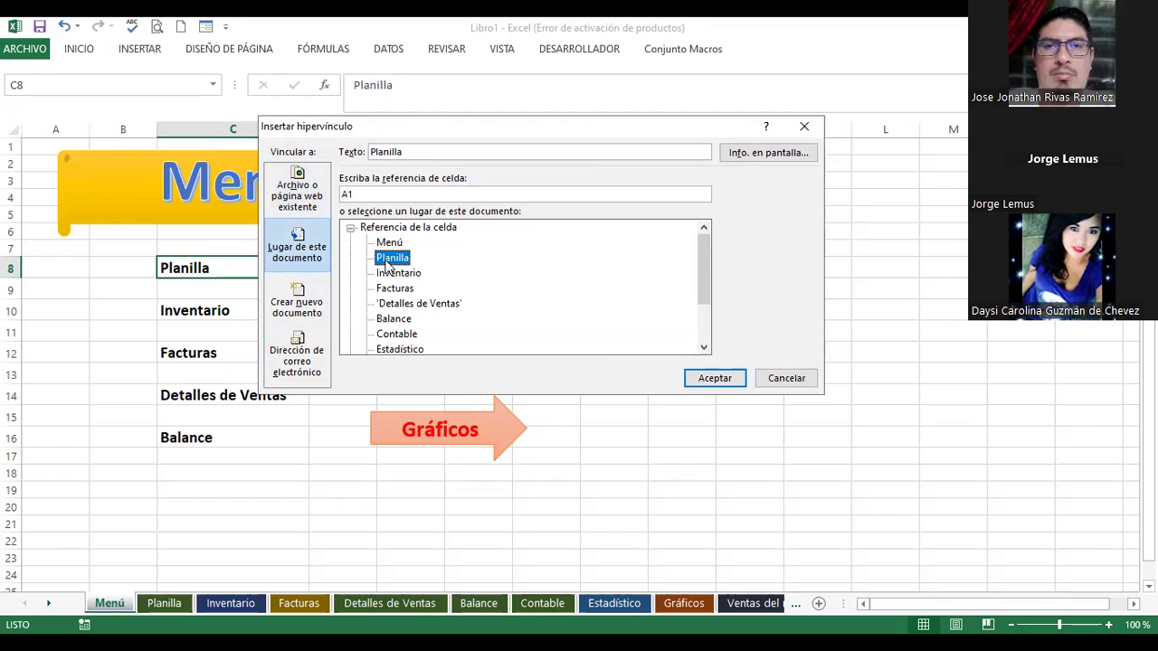
pyautogui.click(722, 382)
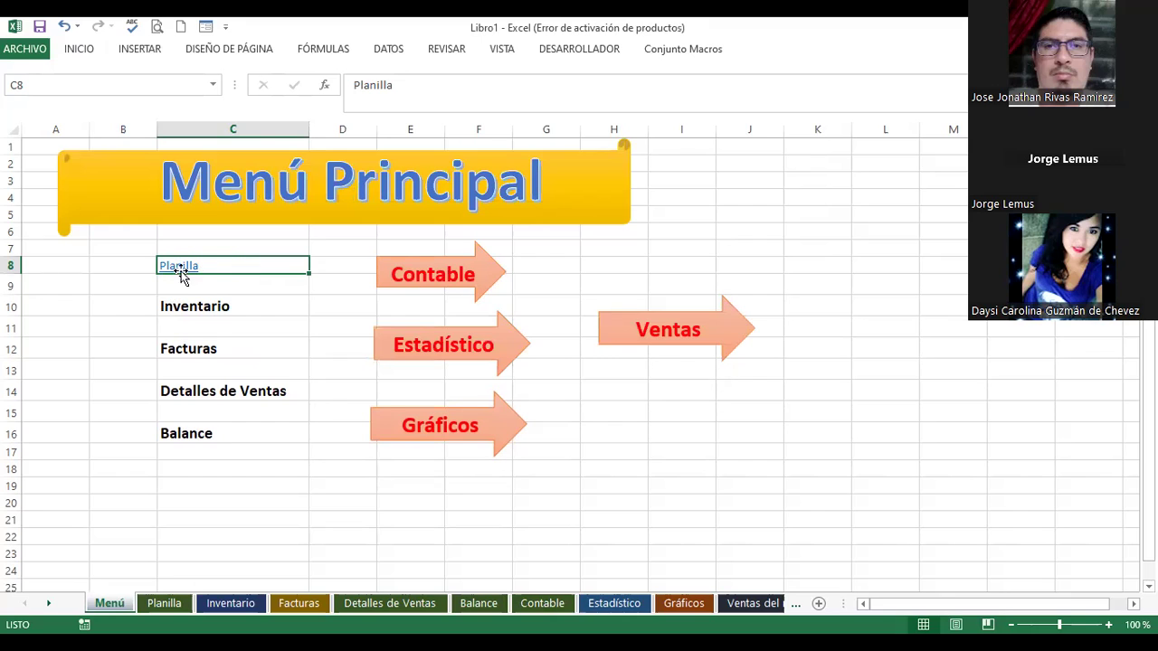
# Step: Enlarge the font of the Planilla hyperlink in cell C8 by several sizes
pyautogui.click(80, 51)
pyautogui.click(221, 80)
pyautogui.click(221, 80)
pyautogui.click(220, 80)
pyautogui.click(221, 79)
pyautogui.click(221, 80)
pyautogui.click(221, 80)
pyautogui.click(221, 79)
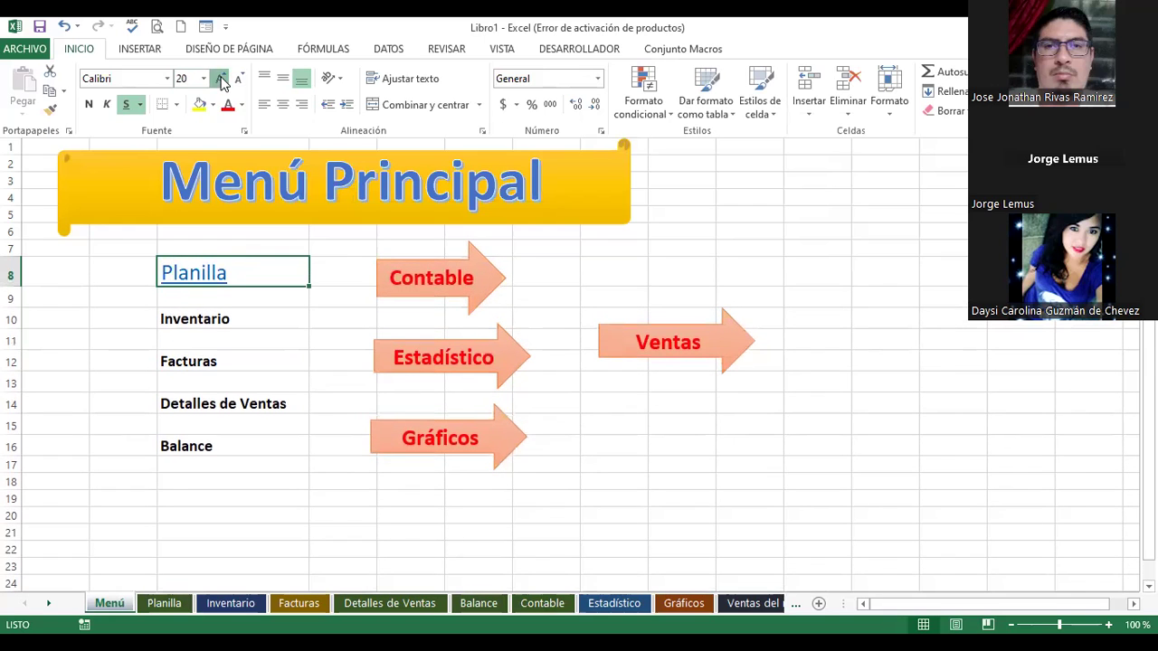
pyautogui.click(256, 294)
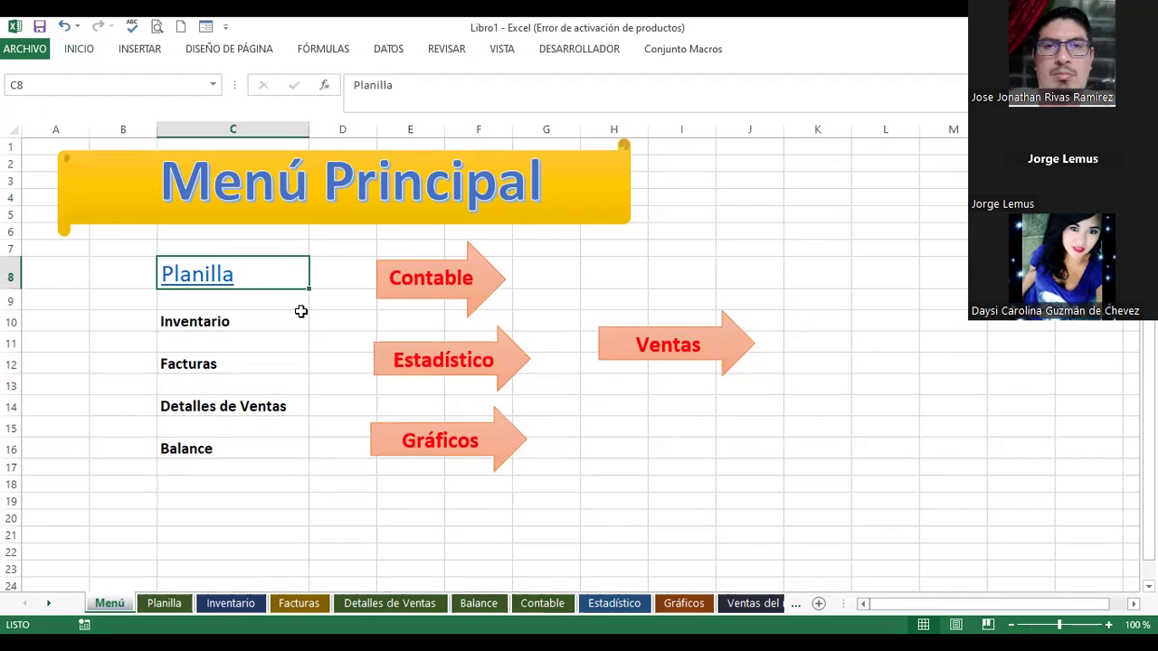
# Step: Follow the Planilla hyperlink from the menu to open the Planilla sheet
pyautogui.click(241, 302)
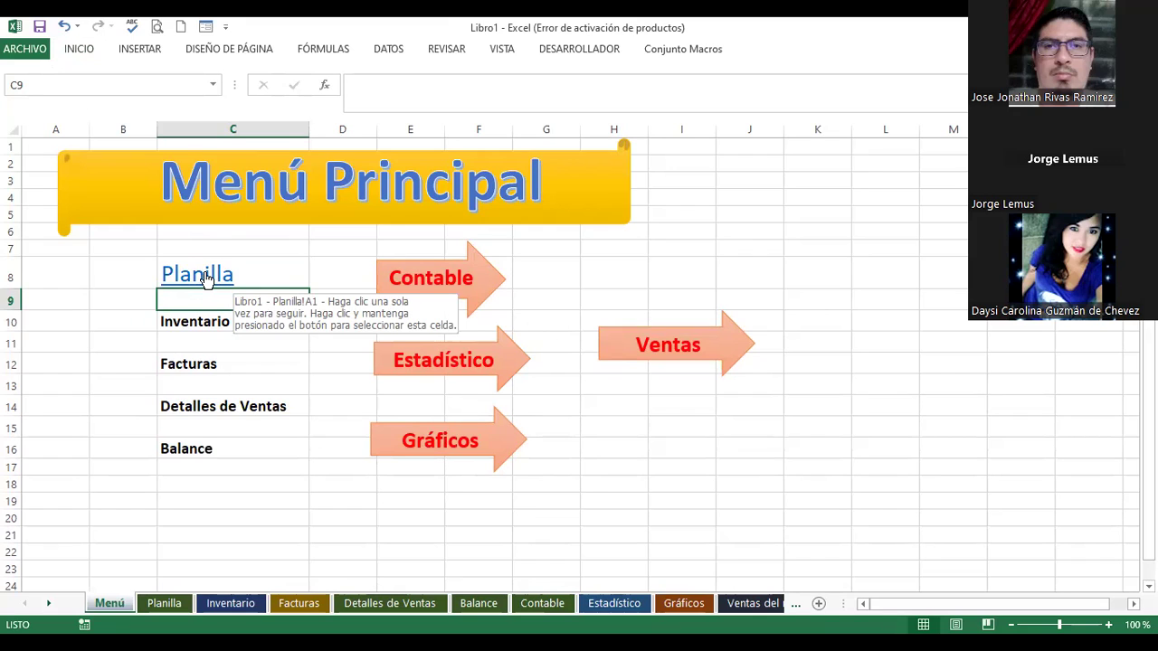
pyautogui.click(209, 276)
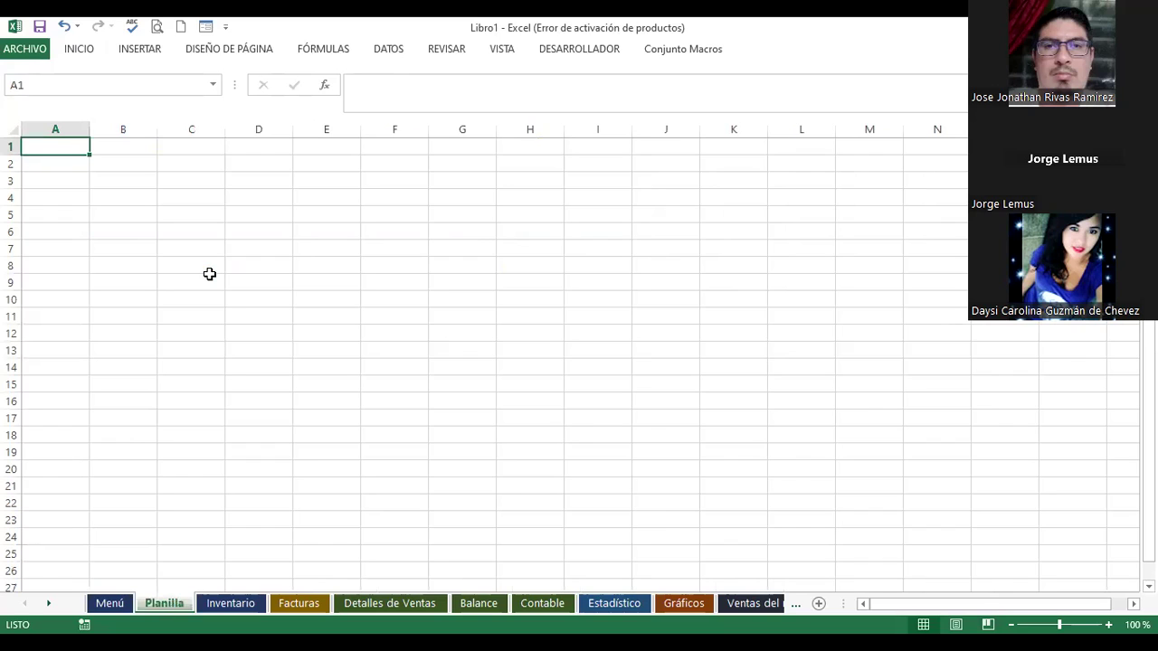
pyautogui.click(347, 200)
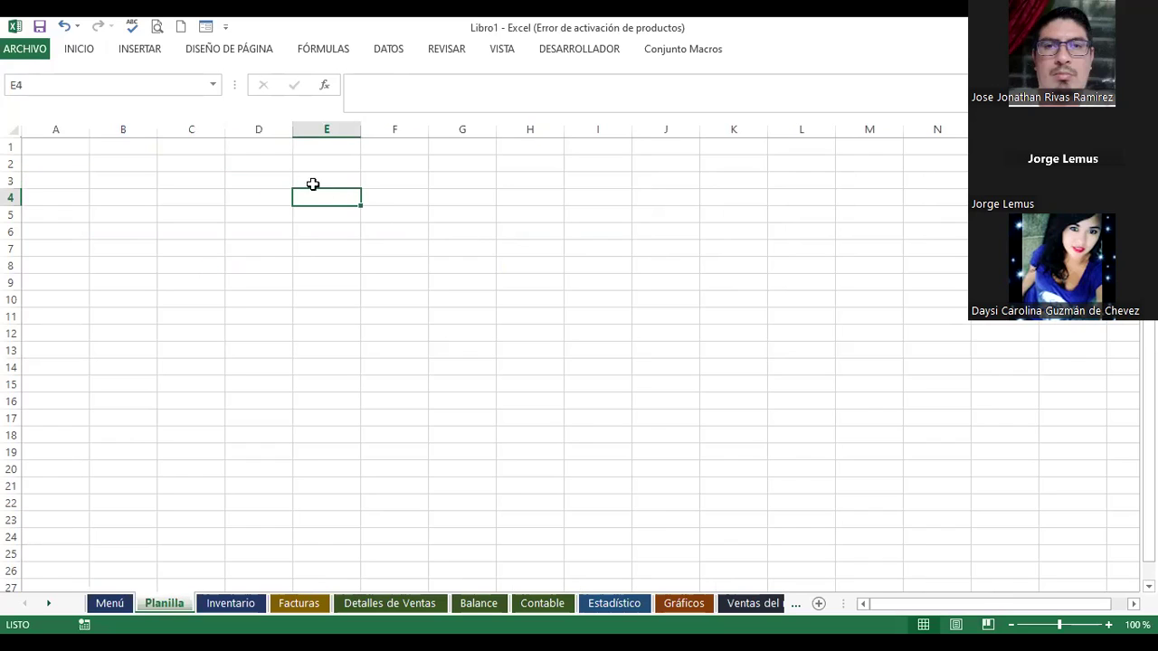
# Step: Insert an up arrow callout shape on the Planilla sheet, spanning columns E to H from row 1 to row 10
pyautogui.click(131, 56)
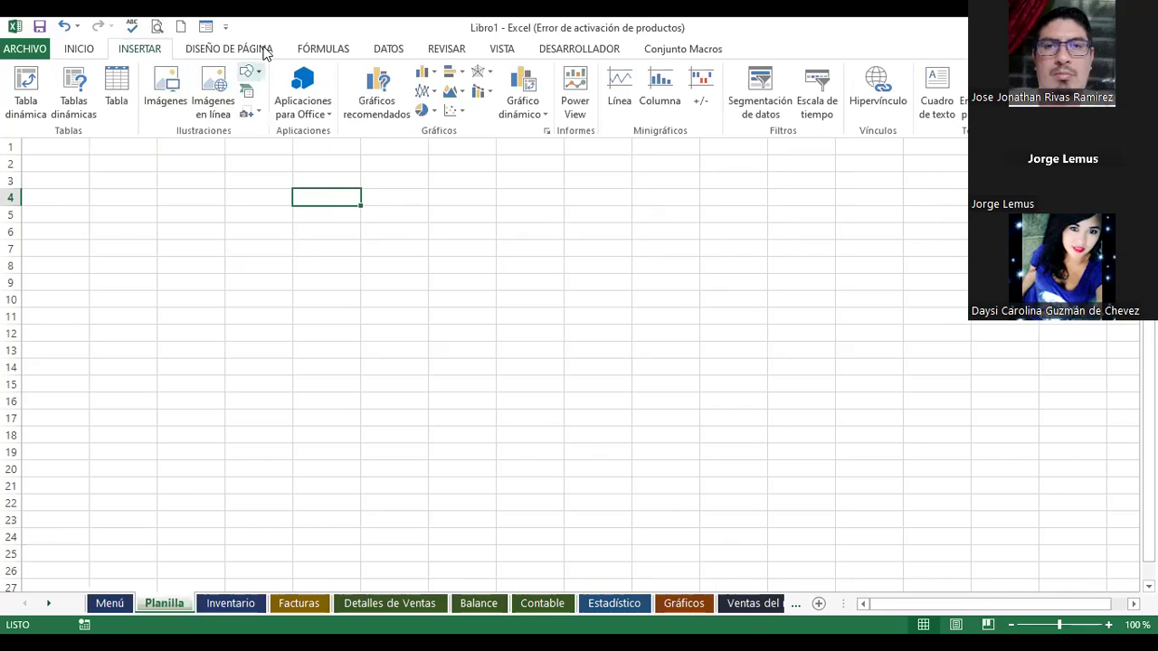
pyautogui.click(253, 72)
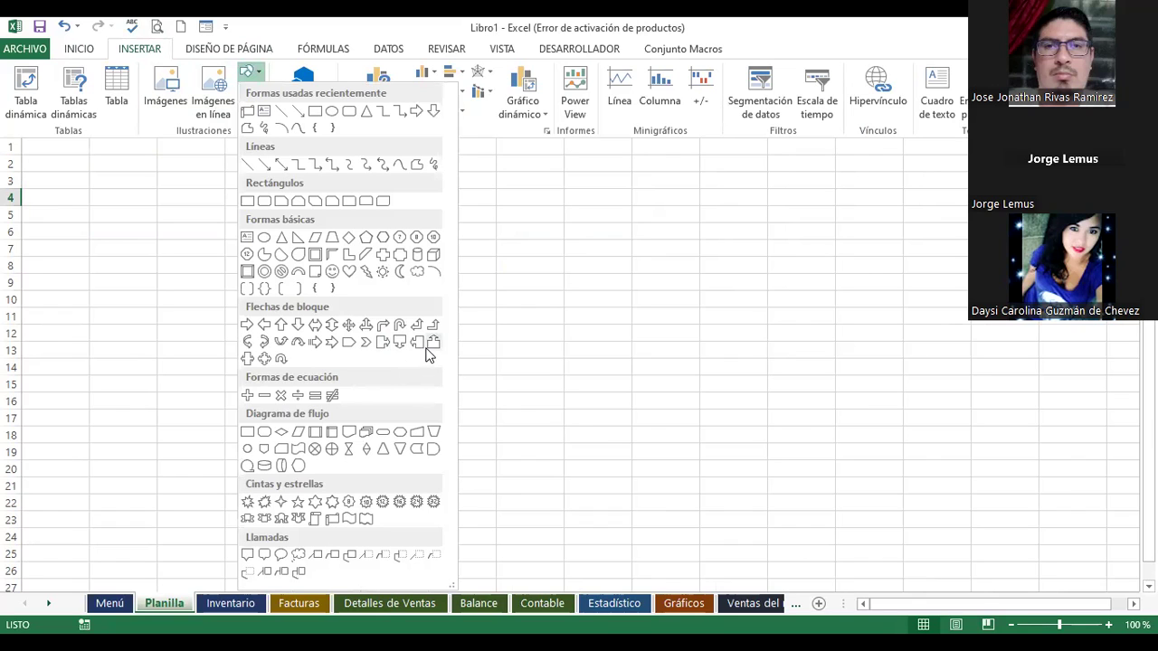
pyautogui.click(431, 341)
pyautogui.moveTo(303, 160)
pyautogui.mouseDown()
pyautogui.moveTo(534, 284)
pyautogui.moveTo(551, 315)
pyautogui.moveTo(551, 305)
pyautogui.mouseUp()
# Step: Add the text "Ir al menú principal" inside the up arrow callout
pyautogui.click(480, 280)
pyautogui.write('Ir al men')
pyautogui.press('BackSpace')
pyautogui.write('ú')
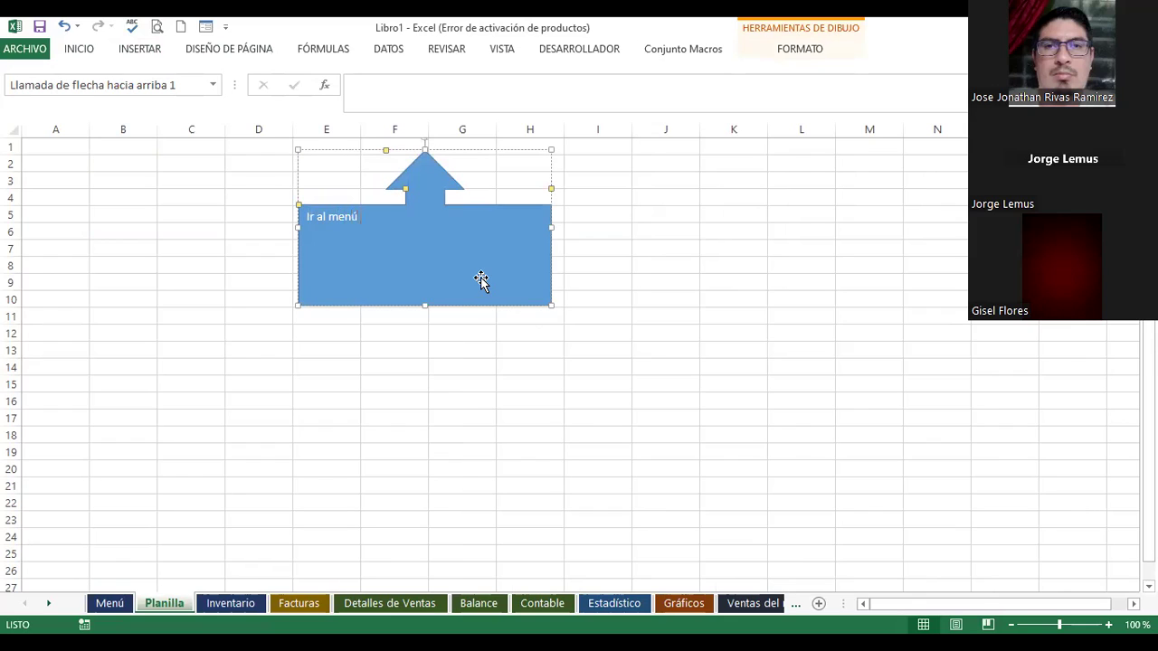
pyautogui.write(' principal')
# Step: Make the callout text bold, 32 points and centered, and narrow the shape slightly around it
pyautogui.moveTo(403, 216); pyautogui.dragTo(307, 229)
pyautogui.click(322, 200)
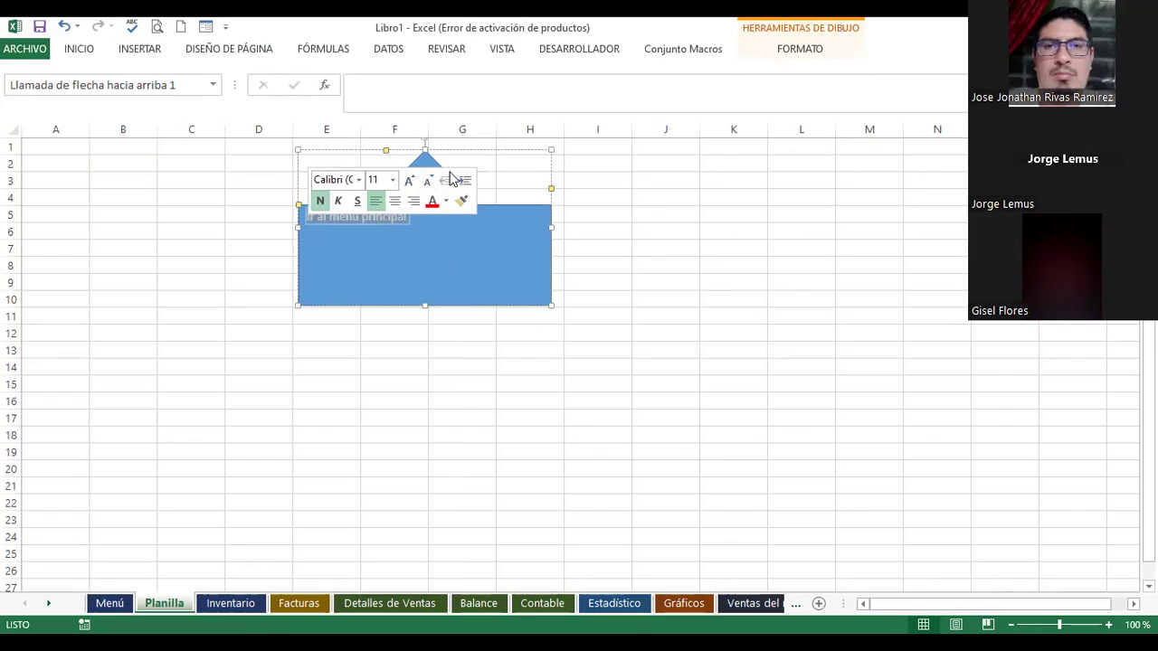
pyautogui.click(412, 181)
pyautogui.click(411, 181)
pyautogui.click(411, 181)
pyautogui.click(411, 181)
pyautogui.click(411, 181)
pyautogui.click(411, 181)
pyautogui.click(411, 181)
pyautogui.click(412, 181)
pyautogui.click(394, 201)
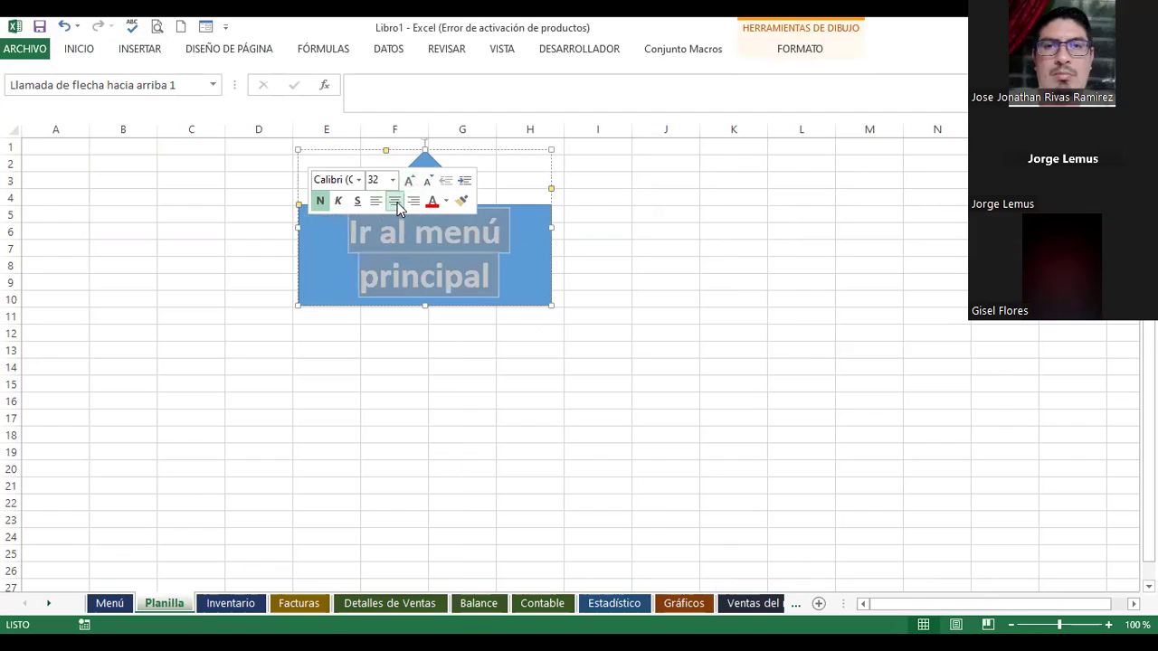
pyautogui.moveTo(552, 232); pyautogui.dragTo(520, 232)
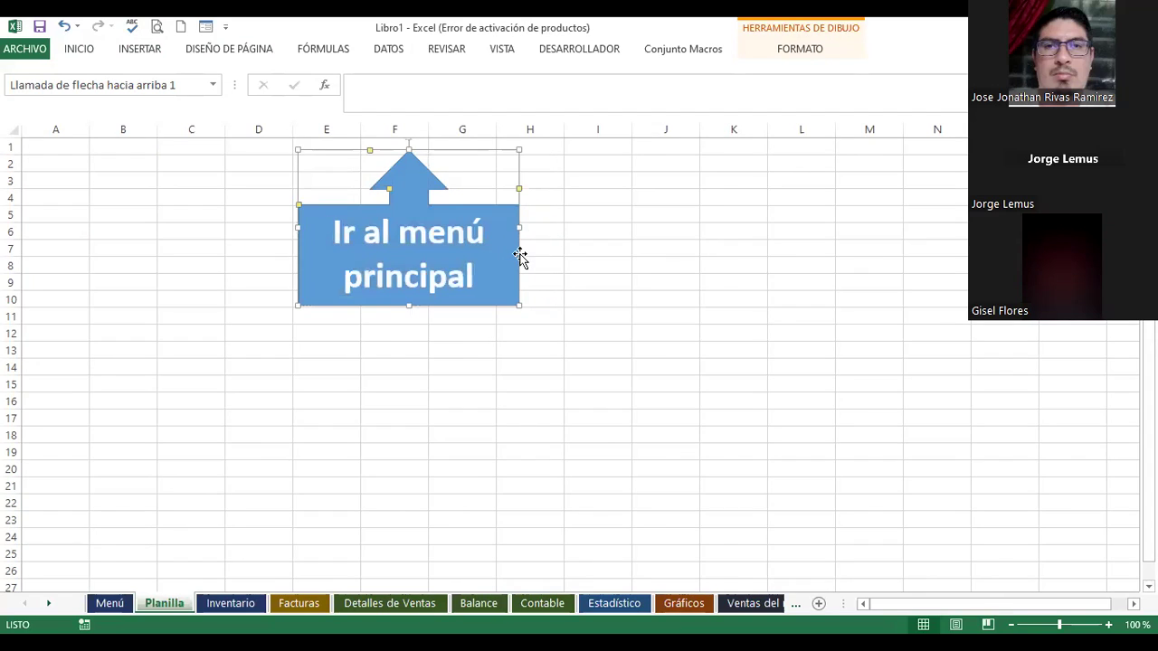
# Step: Hyperlink the up arrow callout on the Planilla sheet to cell A1 of the Menú sheet and follow the link
pyautogui.click(130, 49)
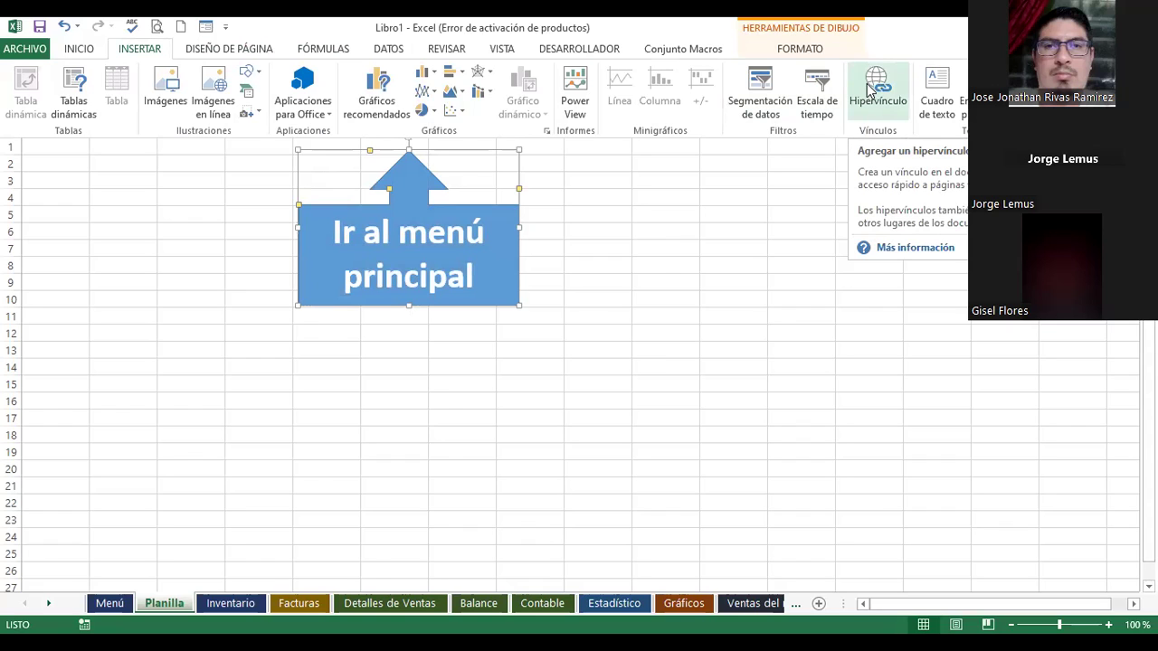
pyautogui.click(870, 87)
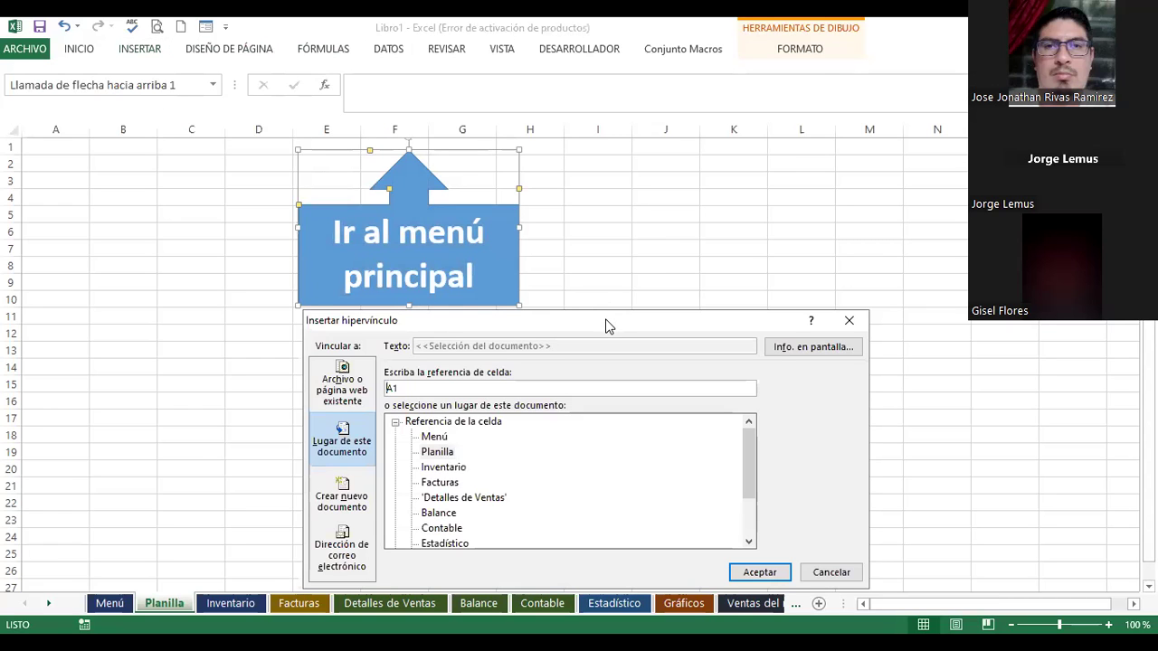
pyautogui.moveTo(606, 326); pyautogui.dragTo(566, 117)
pyautogui.click(391, 230)
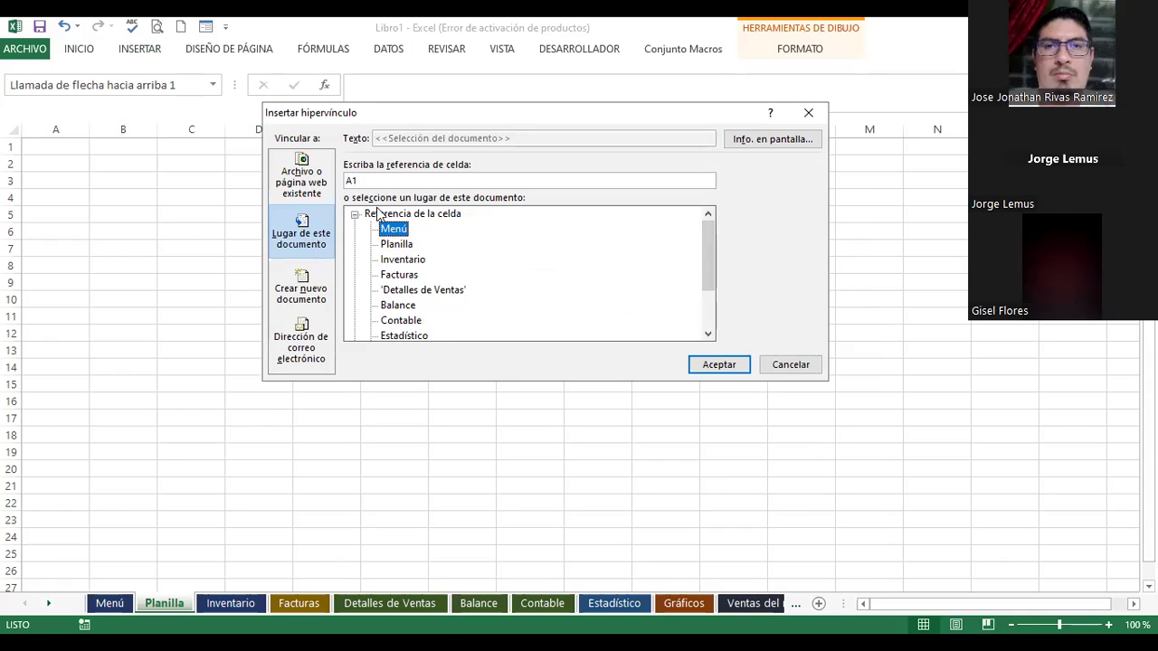
pyautogui.click(729, 371)
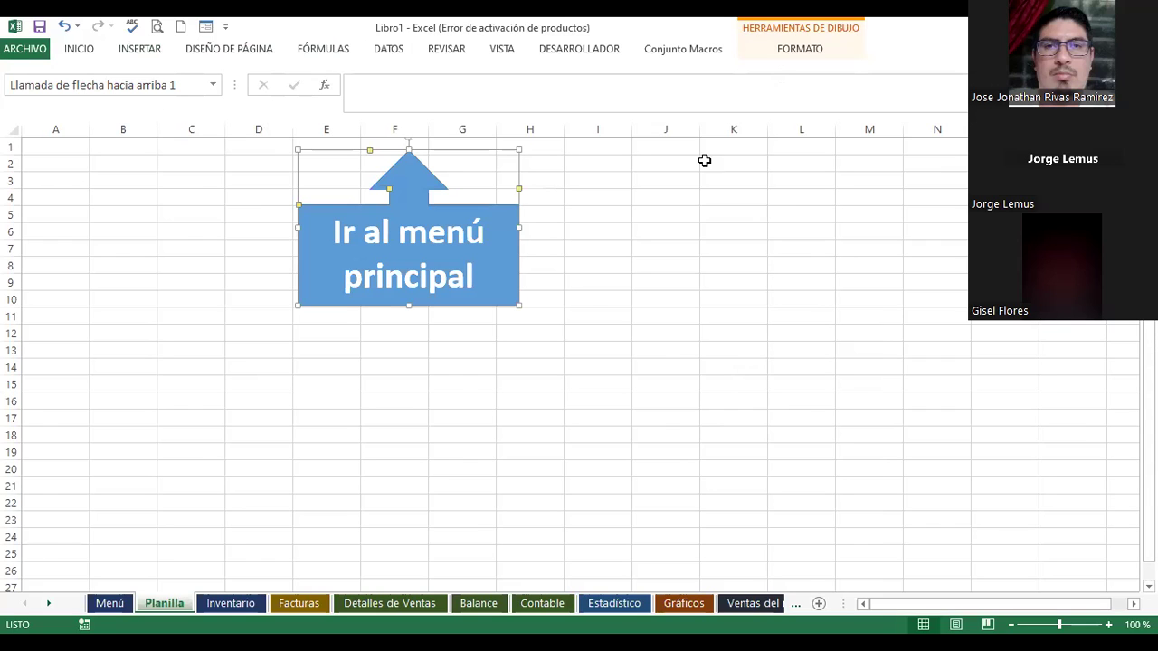
pyautogui.click(606, 299)
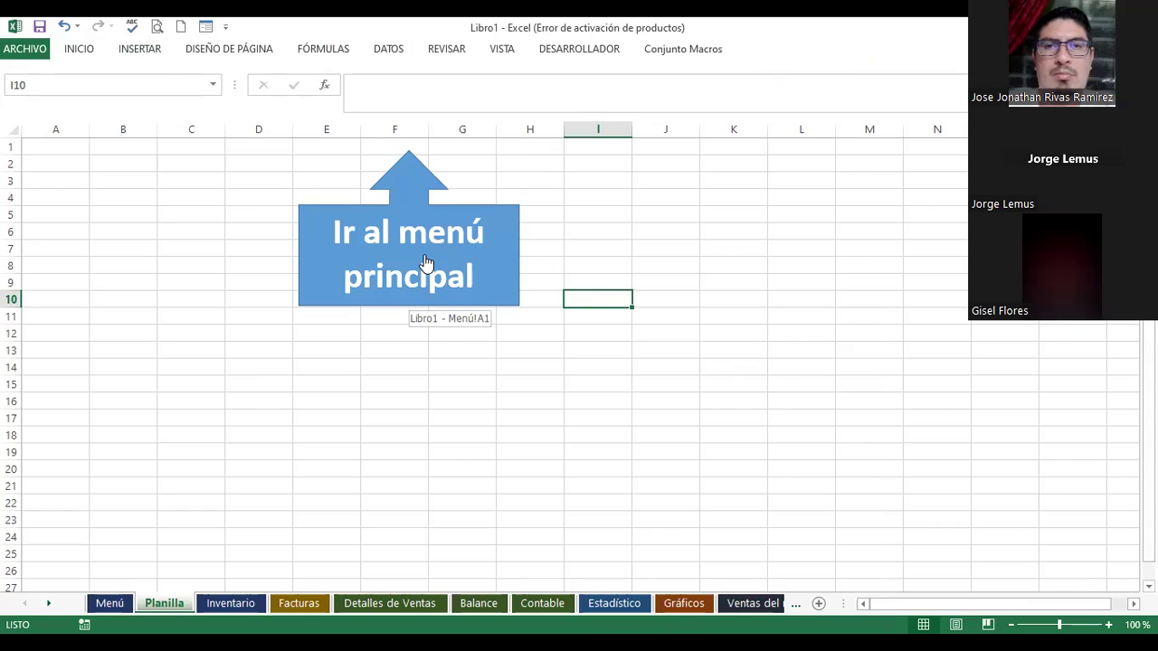
pyautogui.click(426, 263)
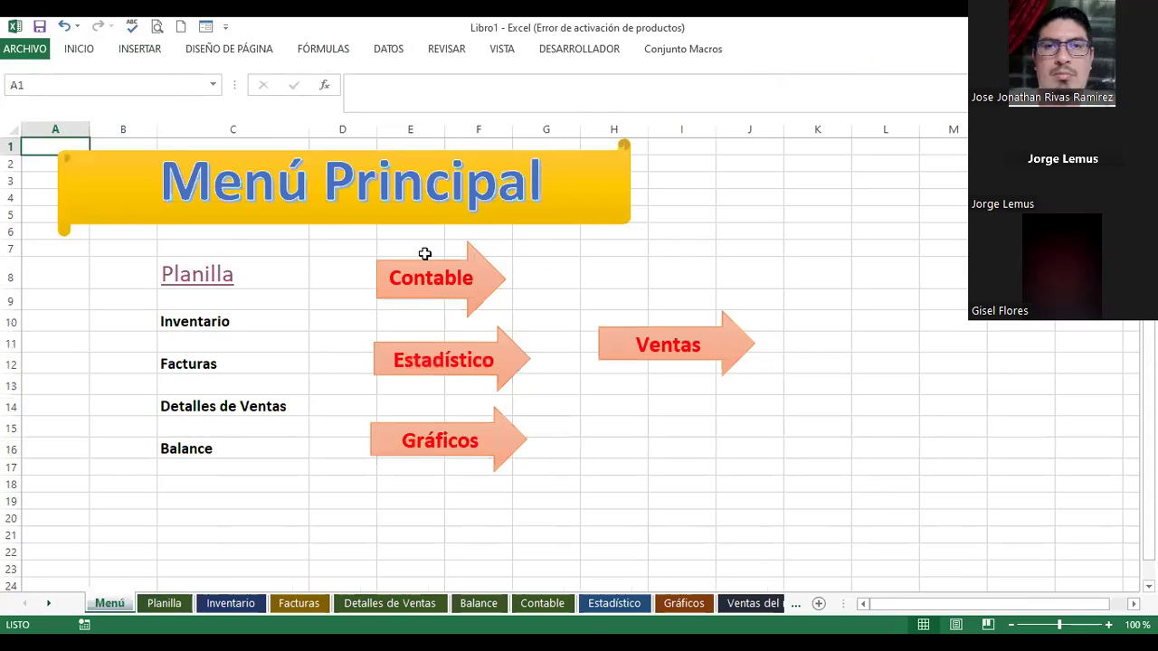
# Step: Hyperlink the Inventario entry in cell C10 of the menu to cell A1 of the Inventario sheet
pyautogui.click(182, 323)
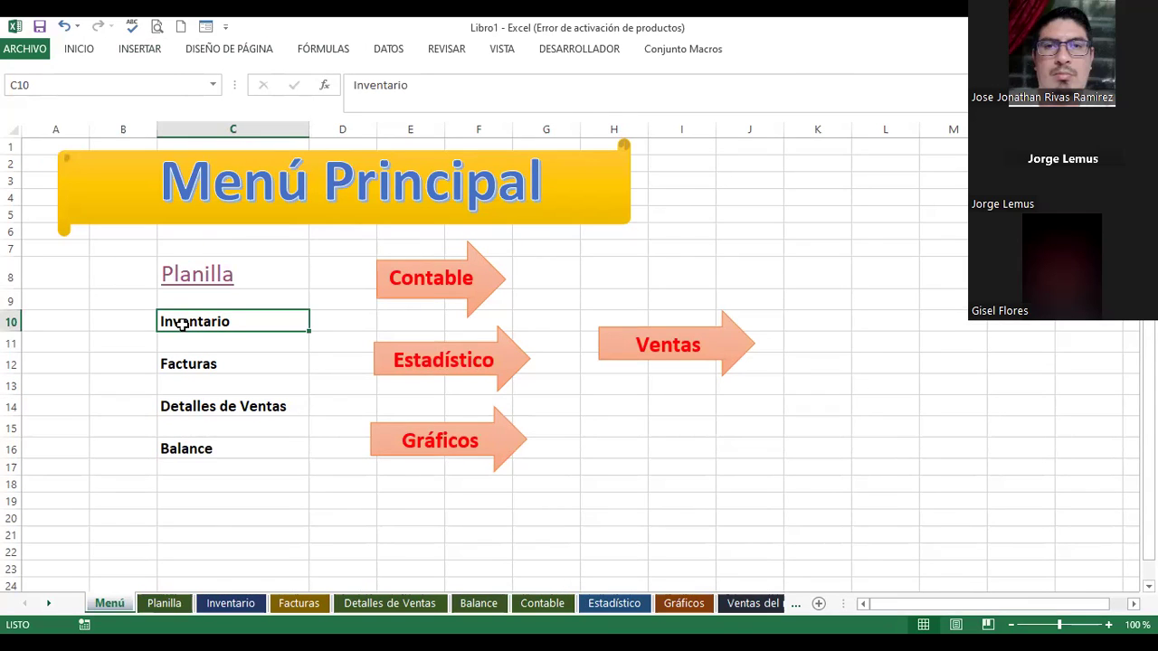
pyautogui.rightClick(181, 324)
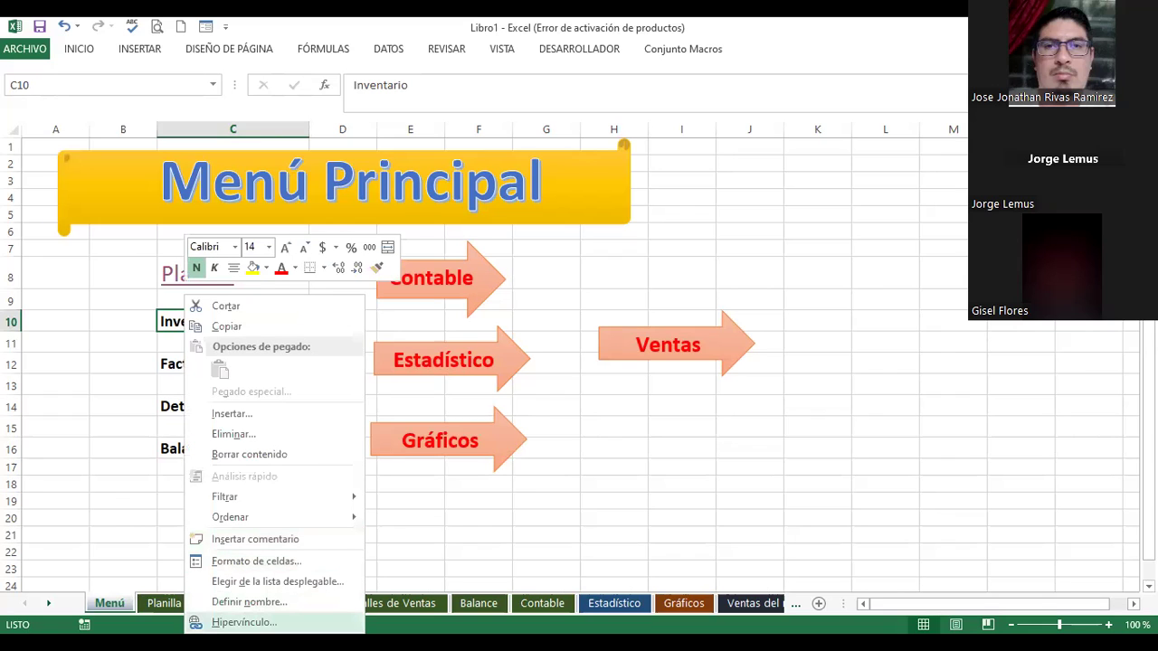
pyautogui.click(244, 622)
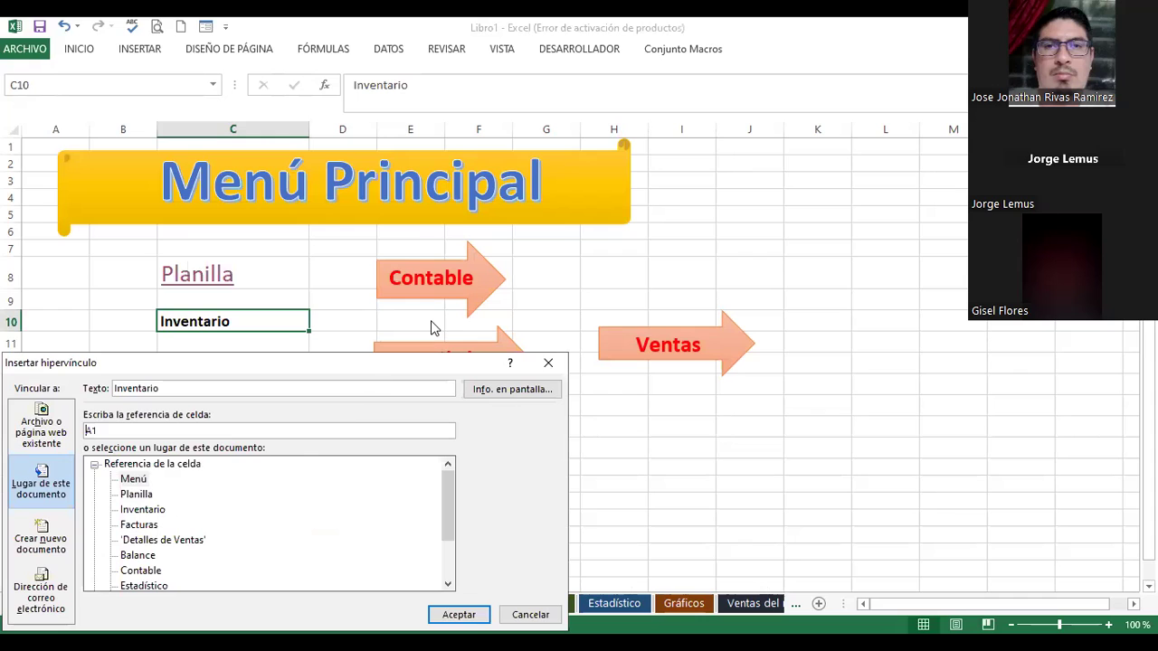
pyautogui.click(404, 293)
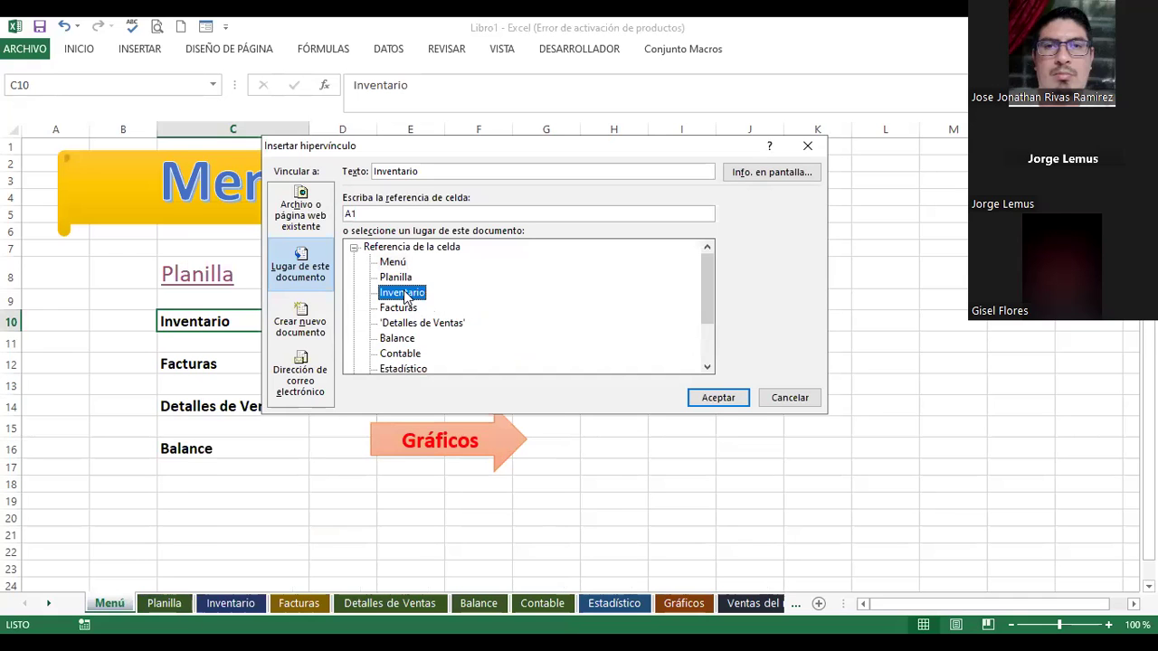
pyautogui.click(727, 401)
# Step: Hyperlink the Facturas entry in cell C12 of the menu to cell A1 of the Facturas sheet
pyautogui.click(202, 360)
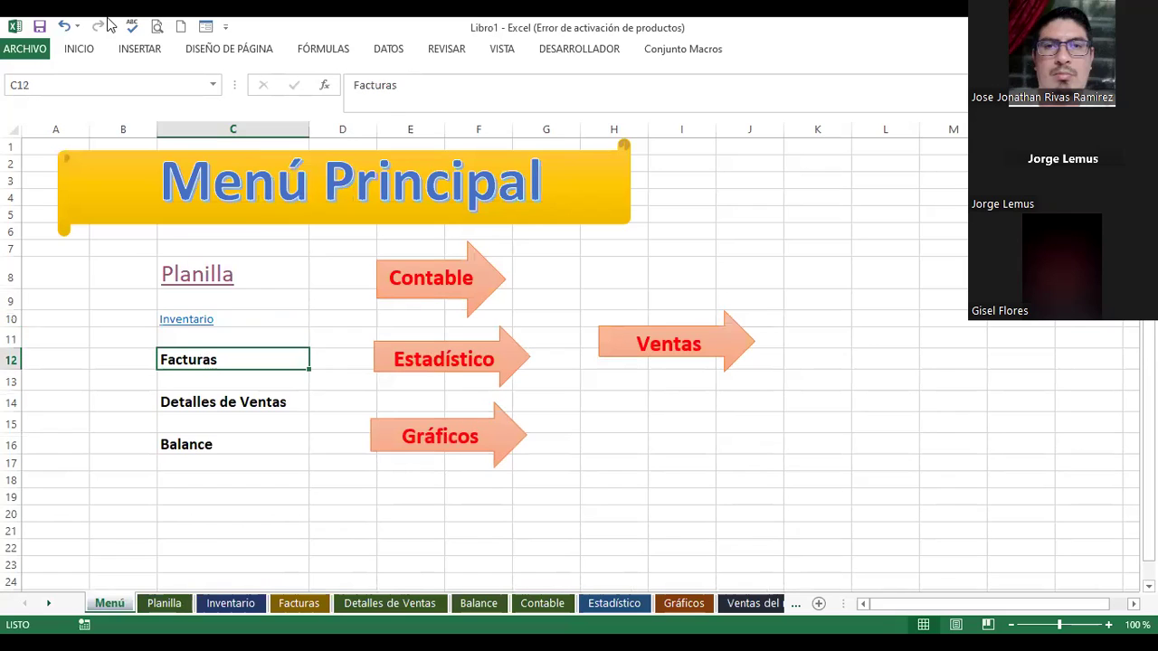
pyautogui.click(156, 50)
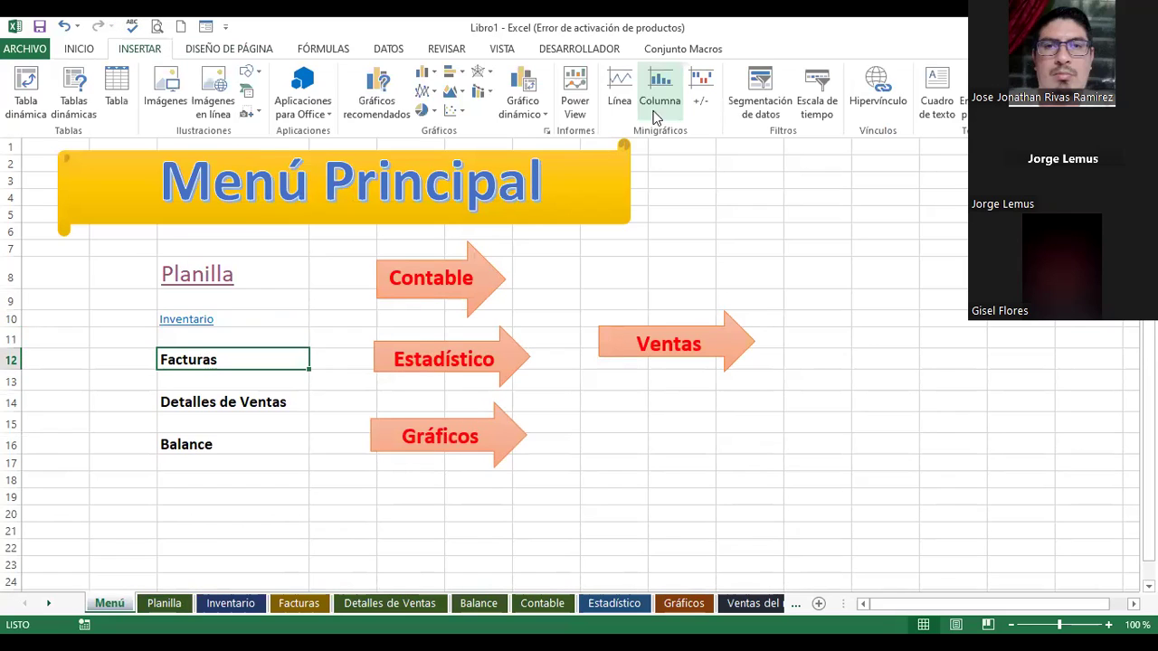
pyautogui.click(882, 77)
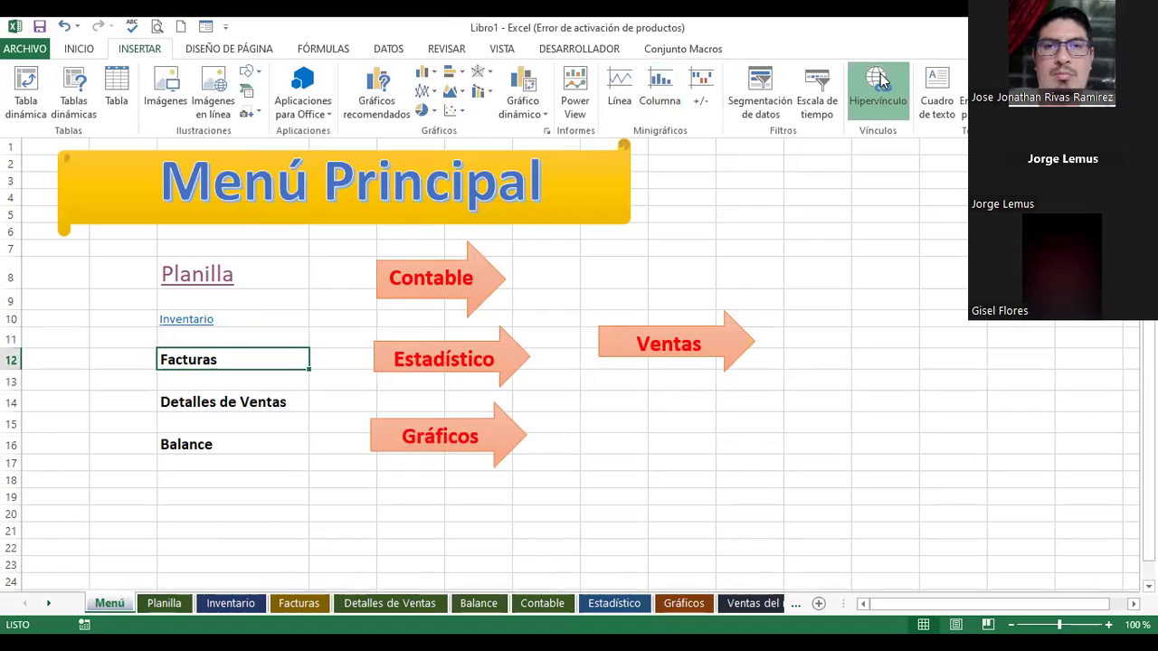
pyautogui.click(389, 277)
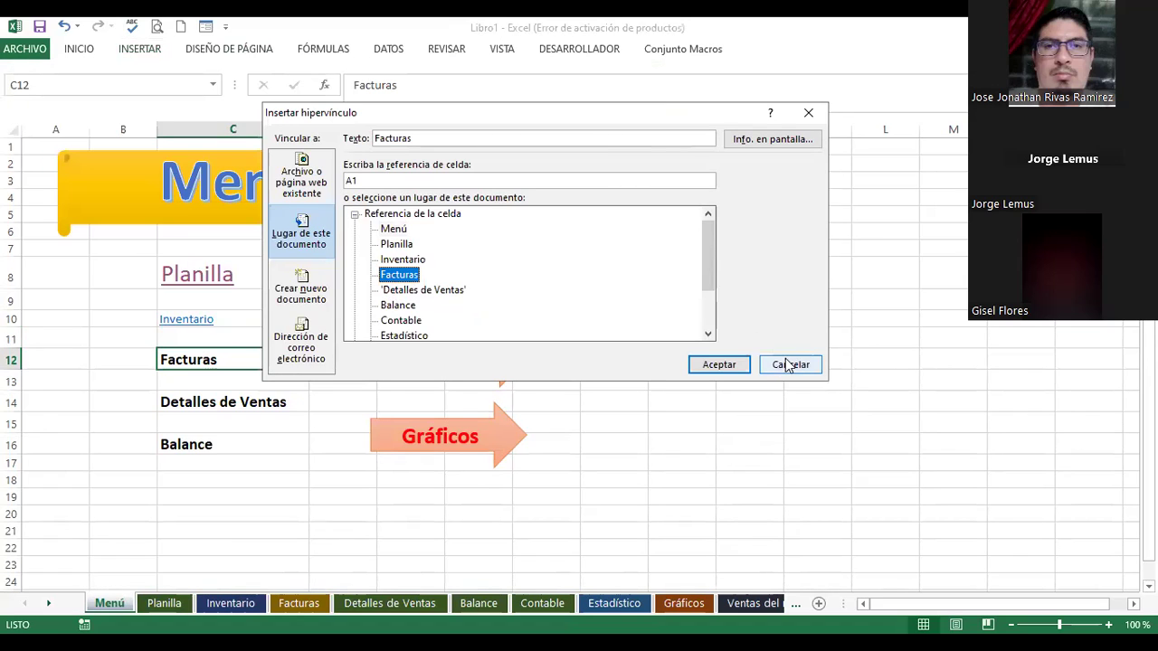
pyautogui.click(726, 366)
pyautogui.click(720, 365)
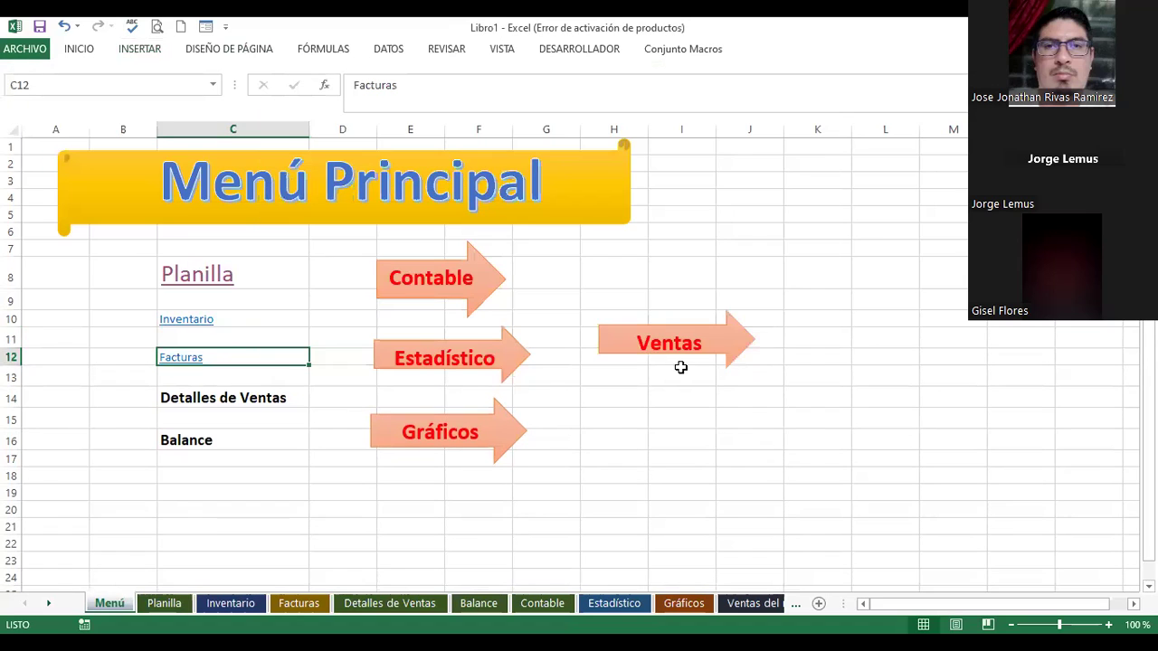
# Step: Hyperlink the Detalles de Ventas entry in cell C14 of the menu to cell A1 of the Detalles de Ventas sheet
pyautogui.click(237, 396)
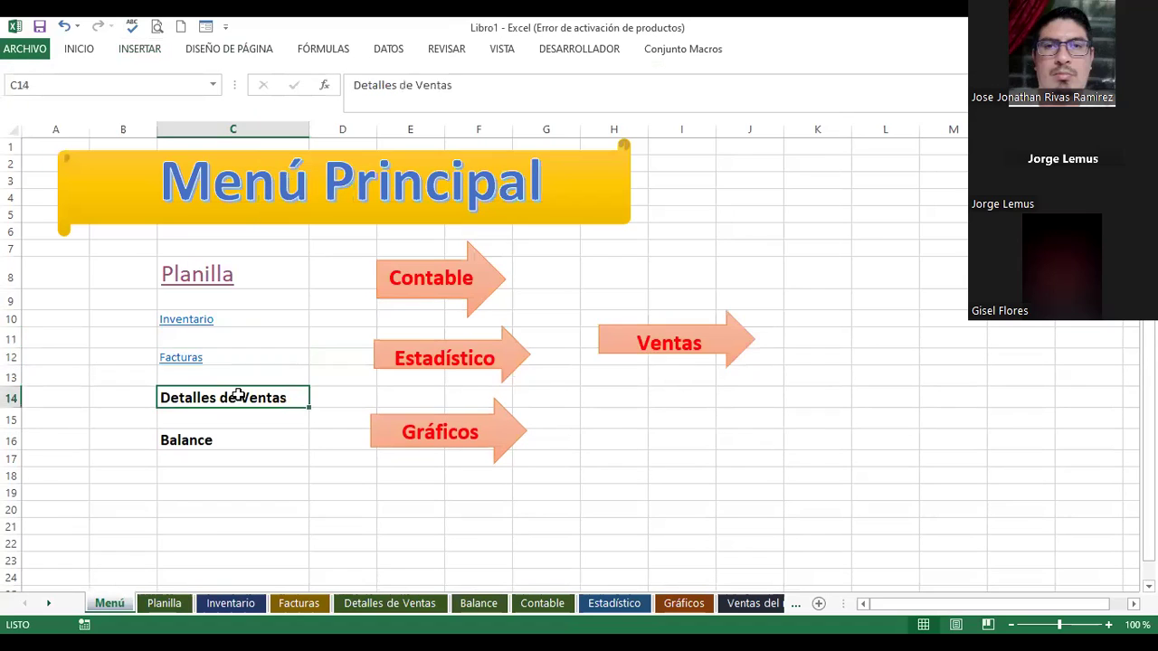
pyautogui.click(139, 50)
pyautogui.click(884, 80)
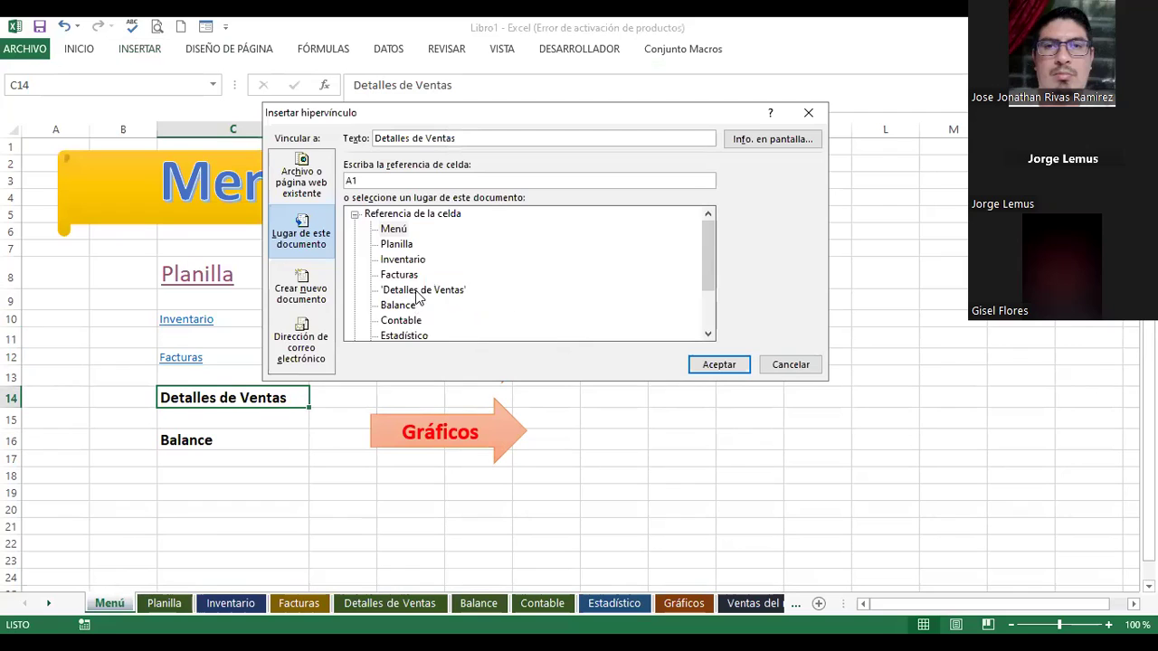
pyautogui.click(418, 291)
pyautogui.click(718, 365)
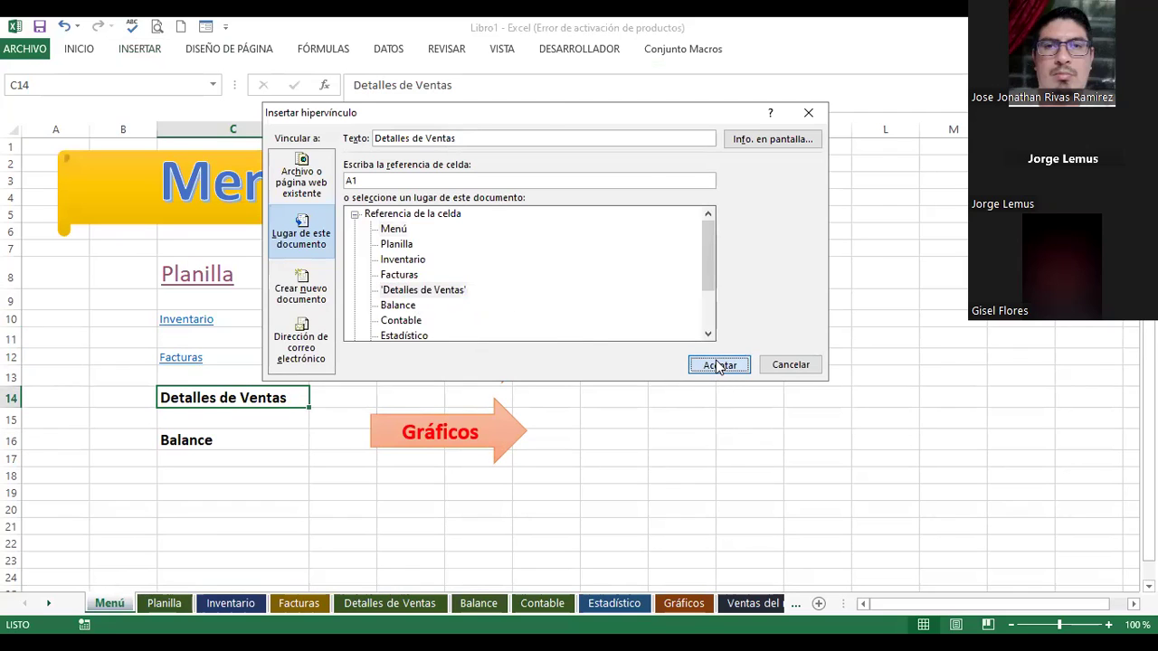
# Step: Hyperlink the Balance entry in cell C16 of the menu to cell A1 of the Balance sheet
pyautogui.click(292, 431)
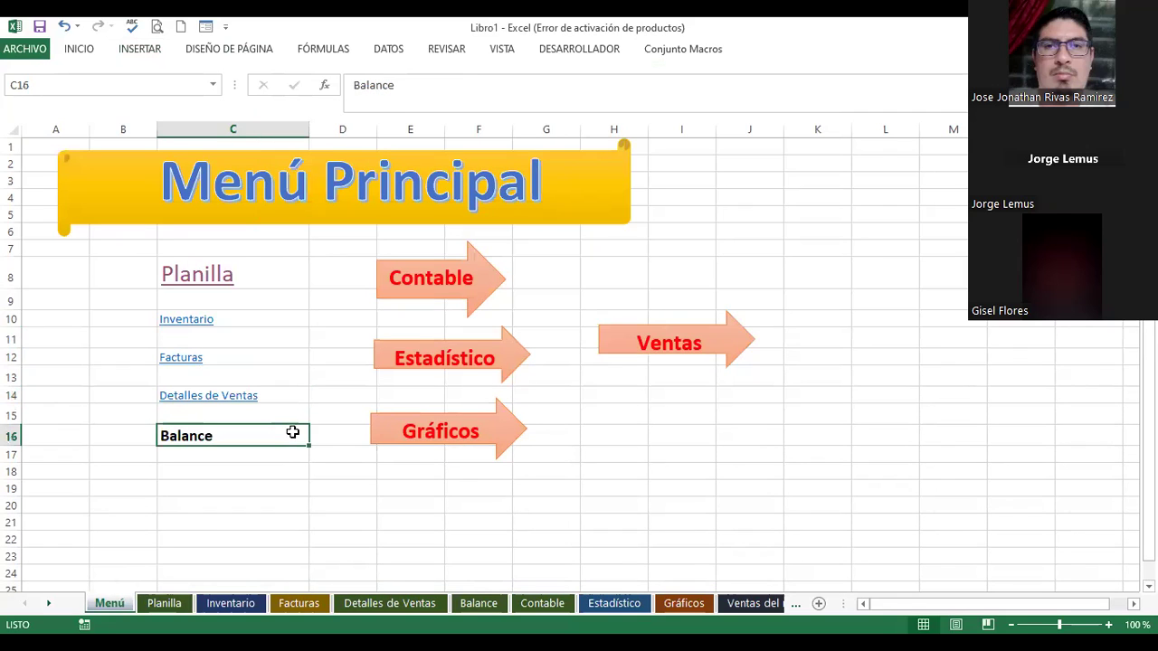
pyautogui.rightClick(292, 431)
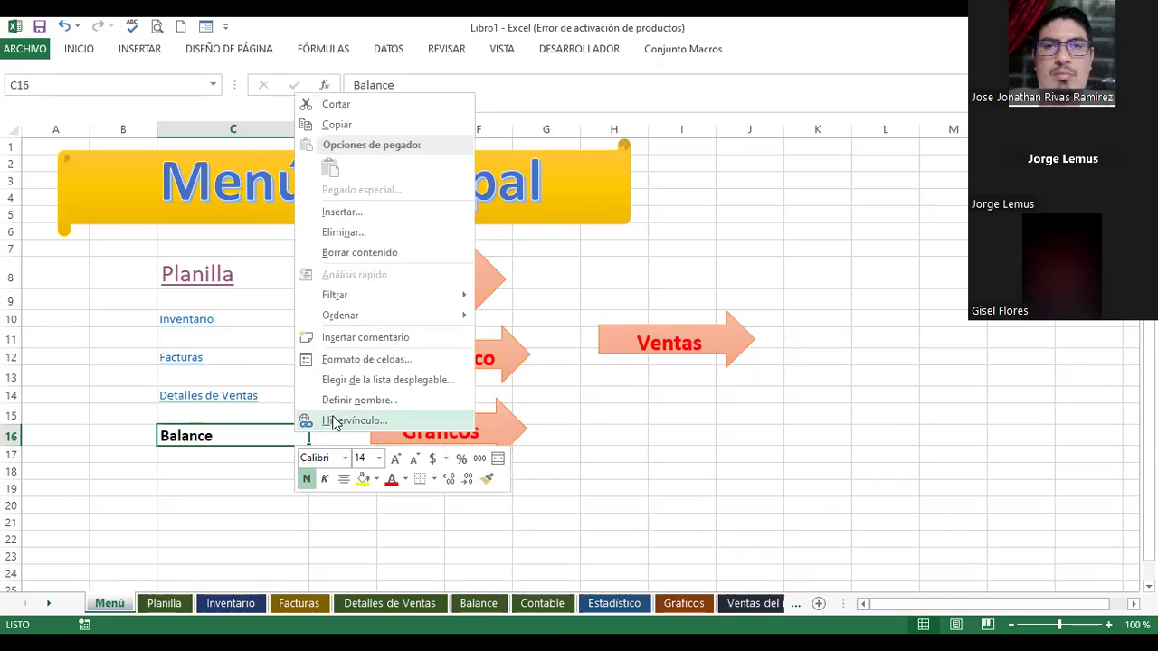
pyautogui.press('Return')
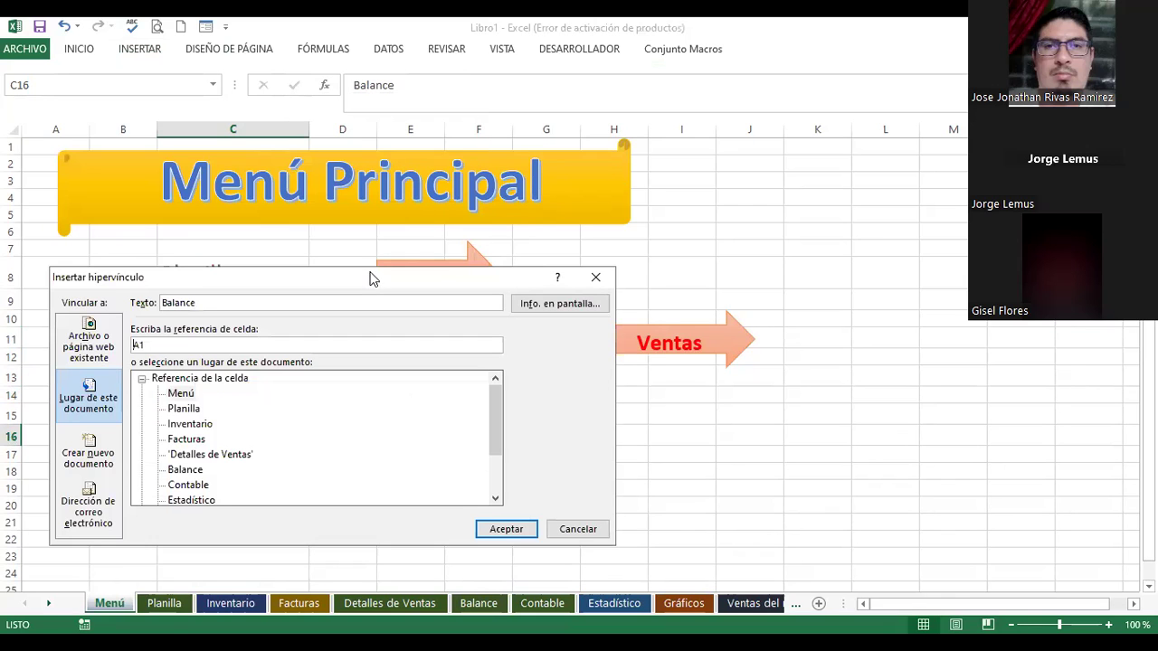
pyautogui.moveTo(584, 65); pyautogui.dragTo(588, 66)
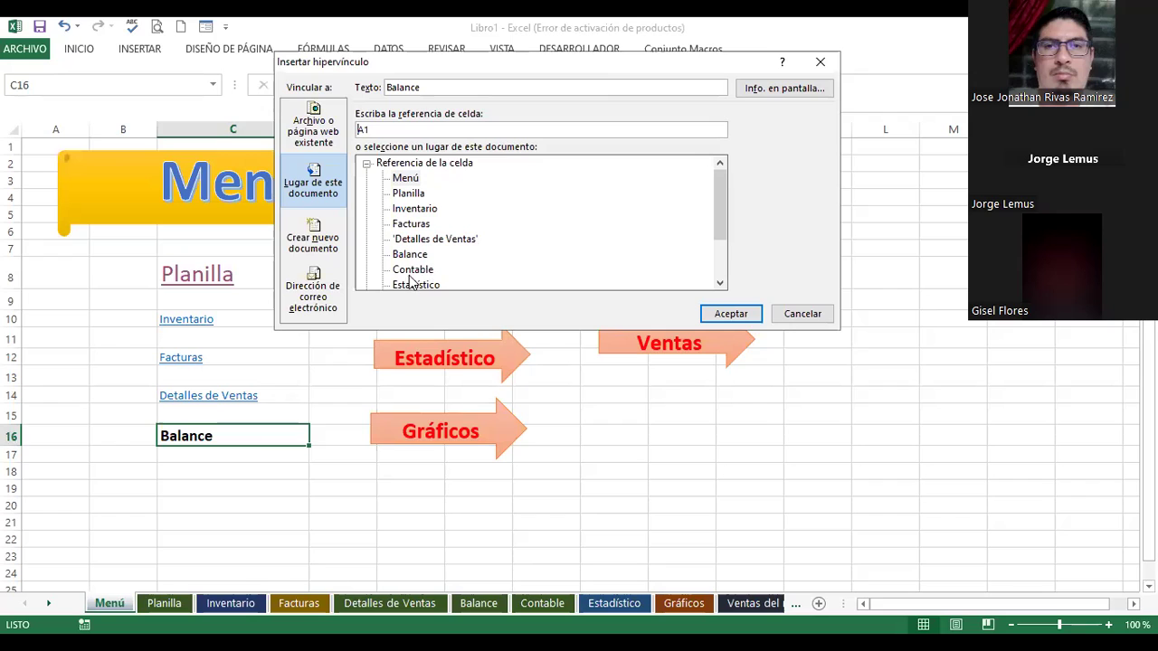
pyautogui.click(410, 256)
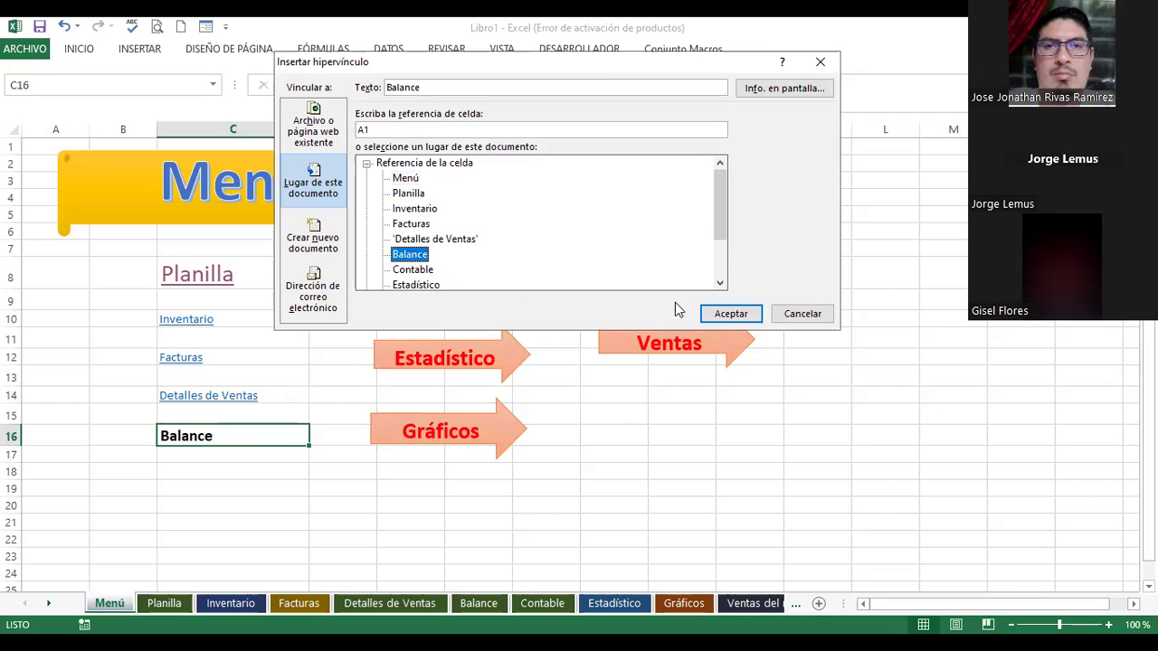
pyautogui.click(731, 312)
# Step: Enlarge the font of the linked entries from Inventario to Balance, cells C10 to C16, to 18 points
pyautogui.click(248, 452)
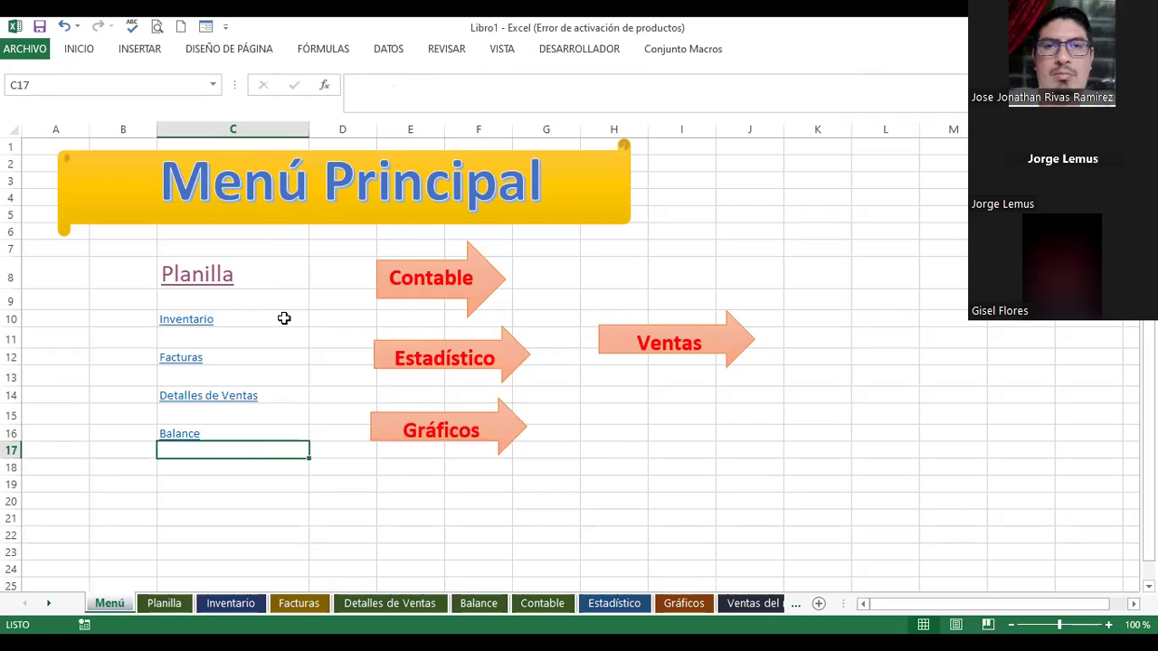
pyautogui.press('Up')
pyautogui.press('Up')
pyautogui.press('Up')
pyautogui.press('Up')
pyautogui.press('Up')
pyautogui.press('Up')
pyautogui.press('Up')
pyautogui.moveTo(284, 318); pyautogui.dragTo(287, 432)
pyautogui.click(79, 49)
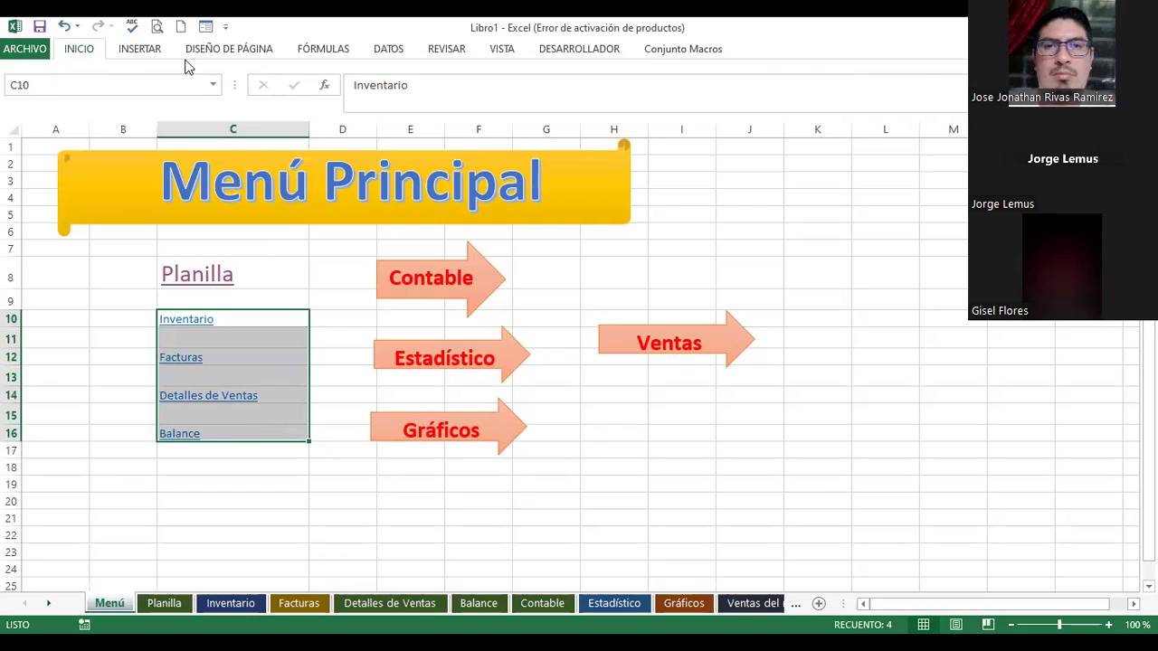
pyautogui.click(222, 80)
pyautogui.click(222, 80)
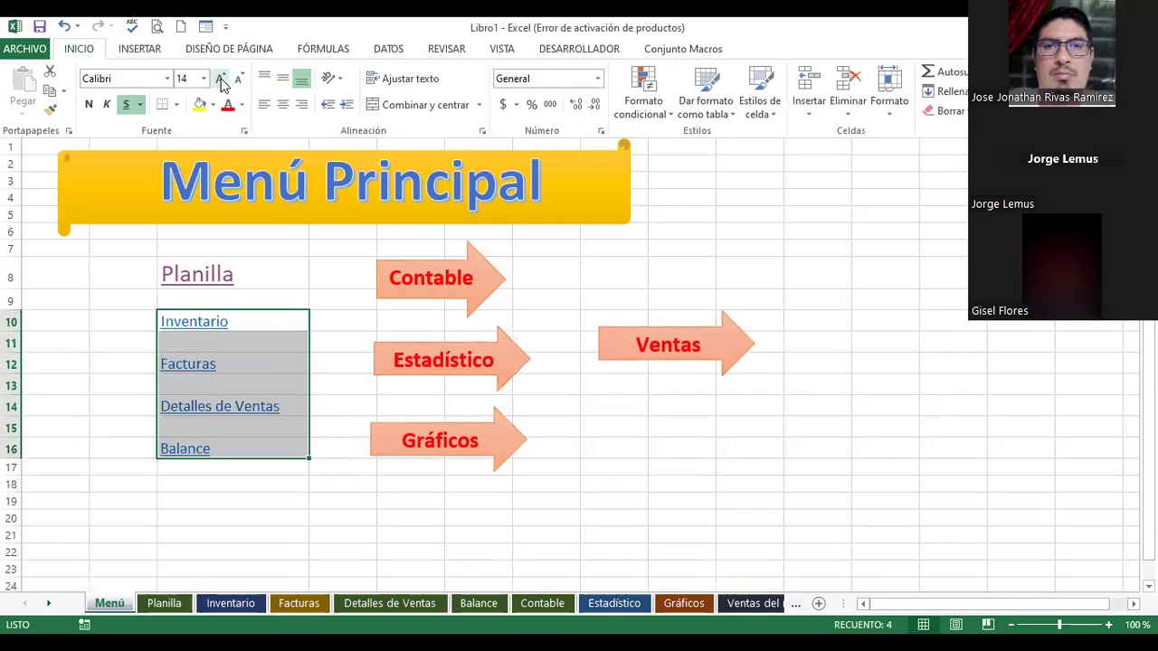
pyautogui.click(222, 79)
pyautogui.click(221, 80)
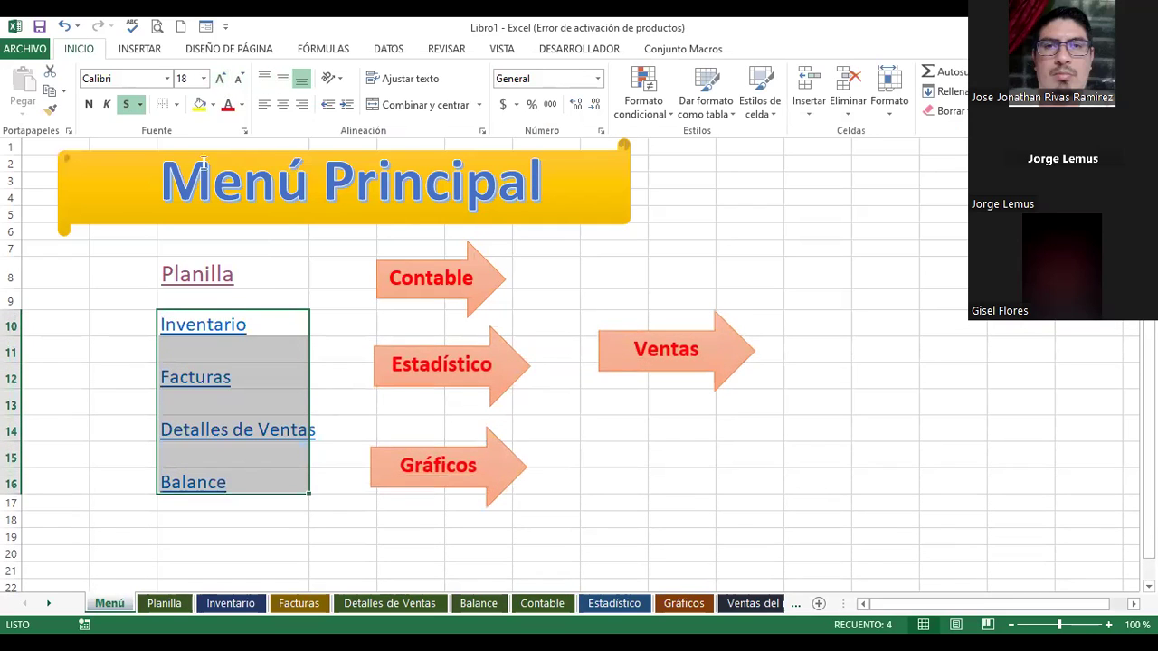
# Step: Compare the font sizes of the Planilla and Inventario entries, and set cells C9 to C16 to 18 points
pyautogui.click(81, 318)
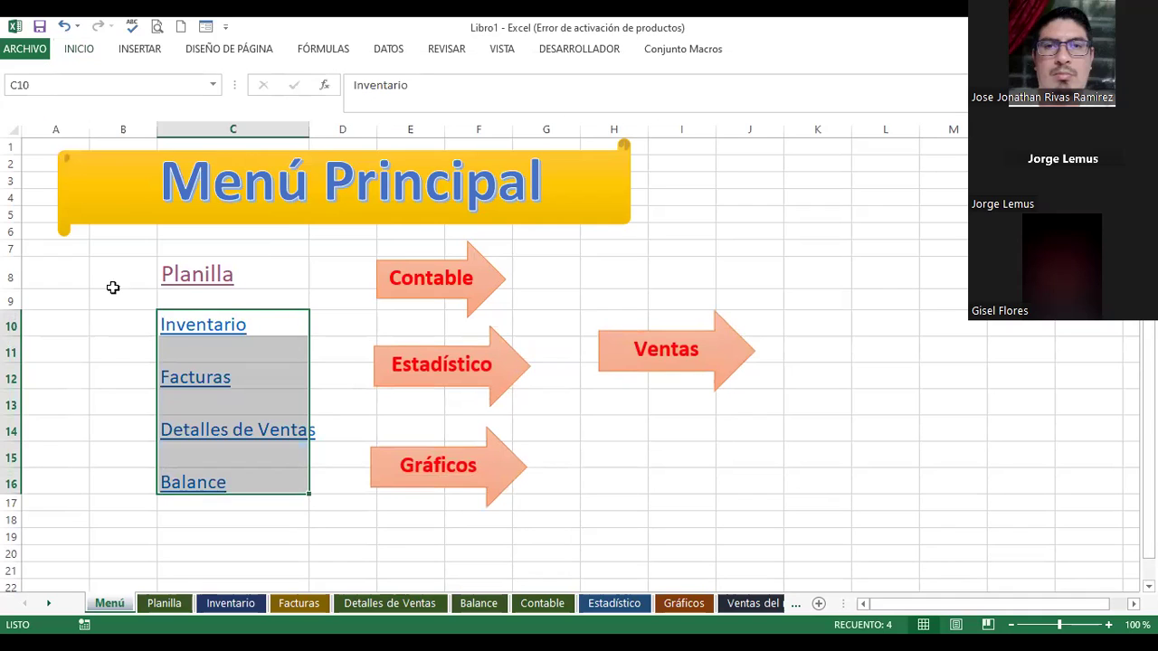
pyautogui.click(282, 272)
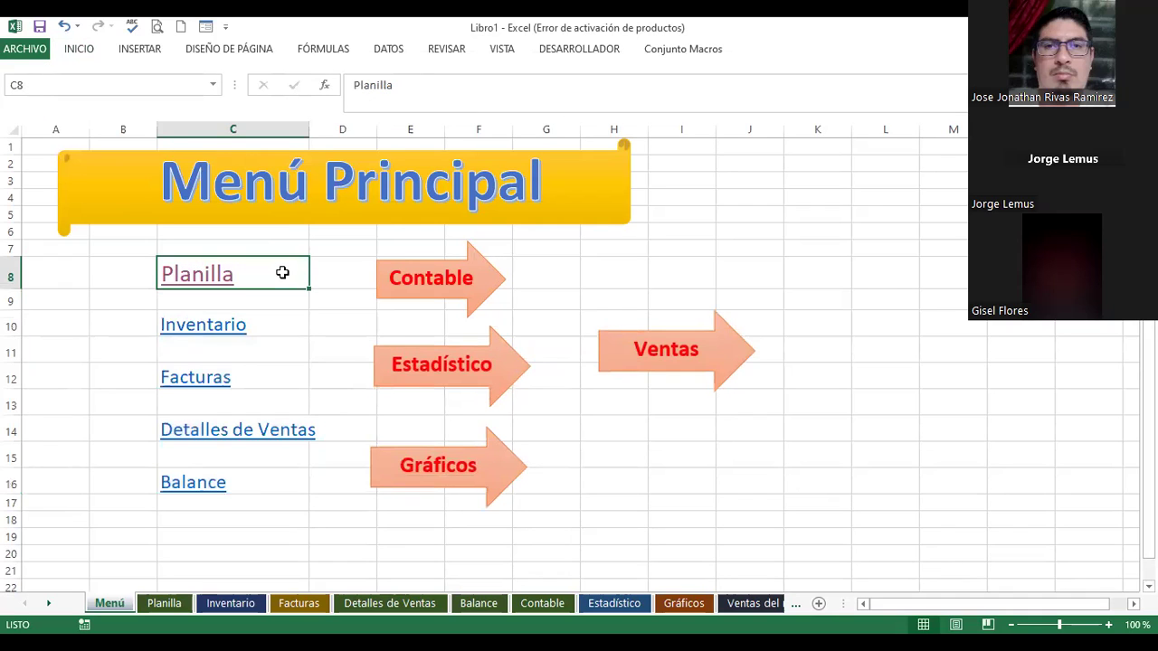
pyautogui.click(81, 50)
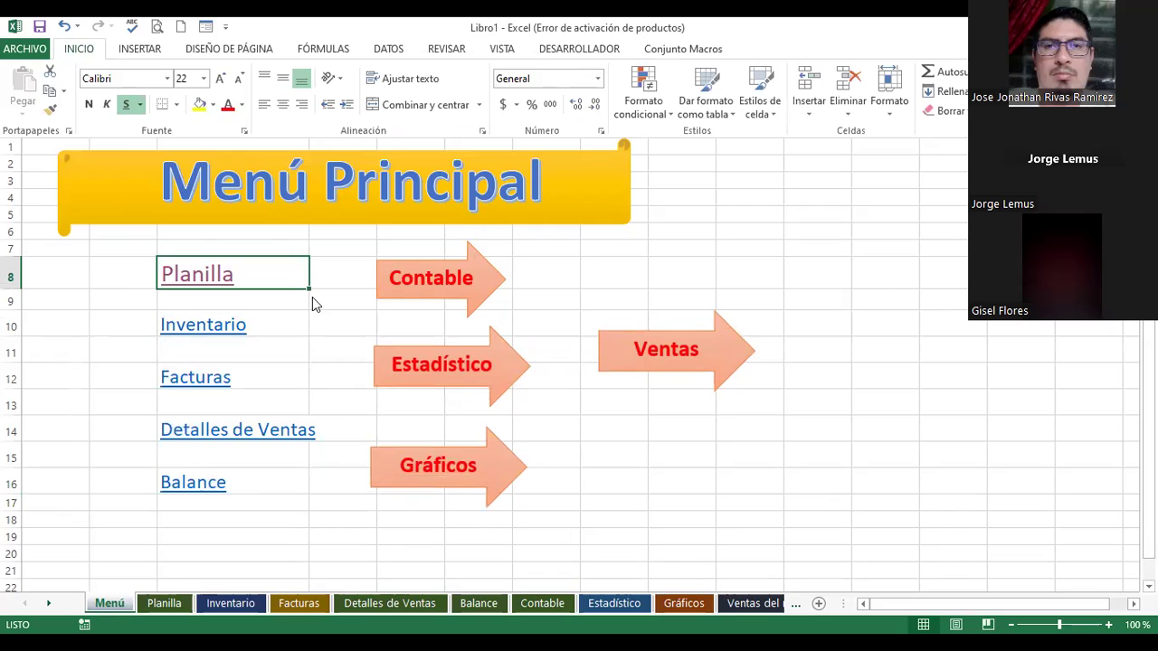
pyautogui.click(294, 325)
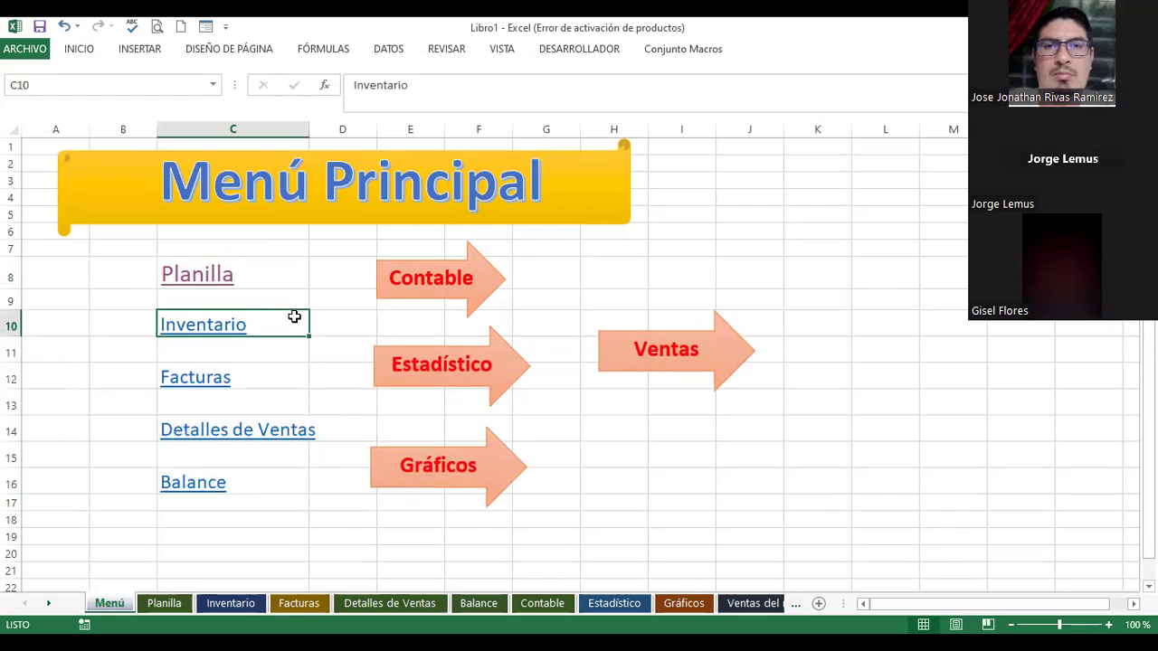
pyautogui.click(74, 53)
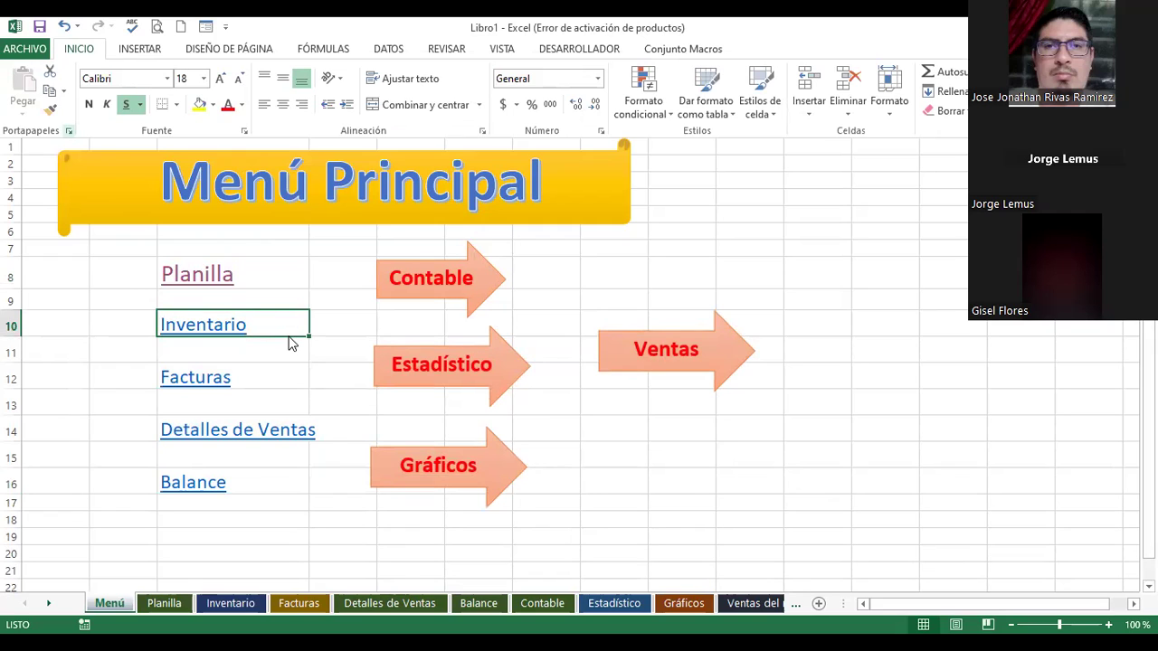
pyautogui.click(292, 297)
pyautogui.click(293, 298)
pyautogui.hotkey('shift', 'Down')
pyautogui.hotkey('shift', 'Down')
pyautogui.hotkey('shift', 'Down')
pyautogui.hotkey('shift', 'Down')
pyautogui.hotkey('shift', 'Down')
pyautogui.hotkey('shift', 'Down')
pyautogui.hotkey('shift', 'Down')
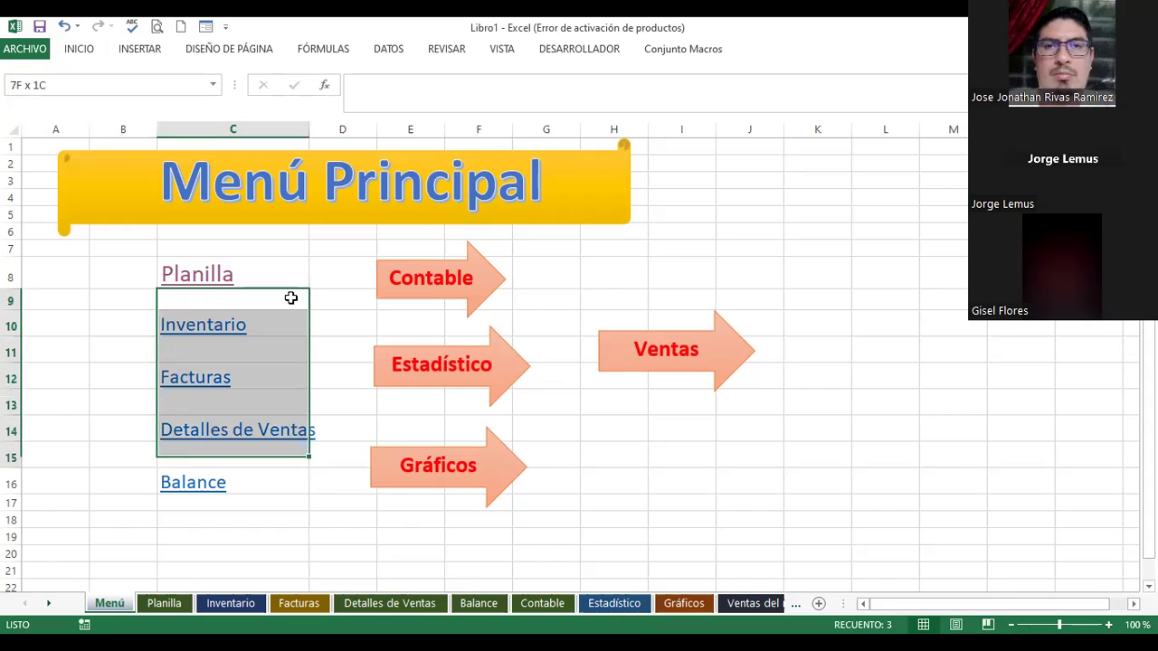
pyautogui.click(90, 50)
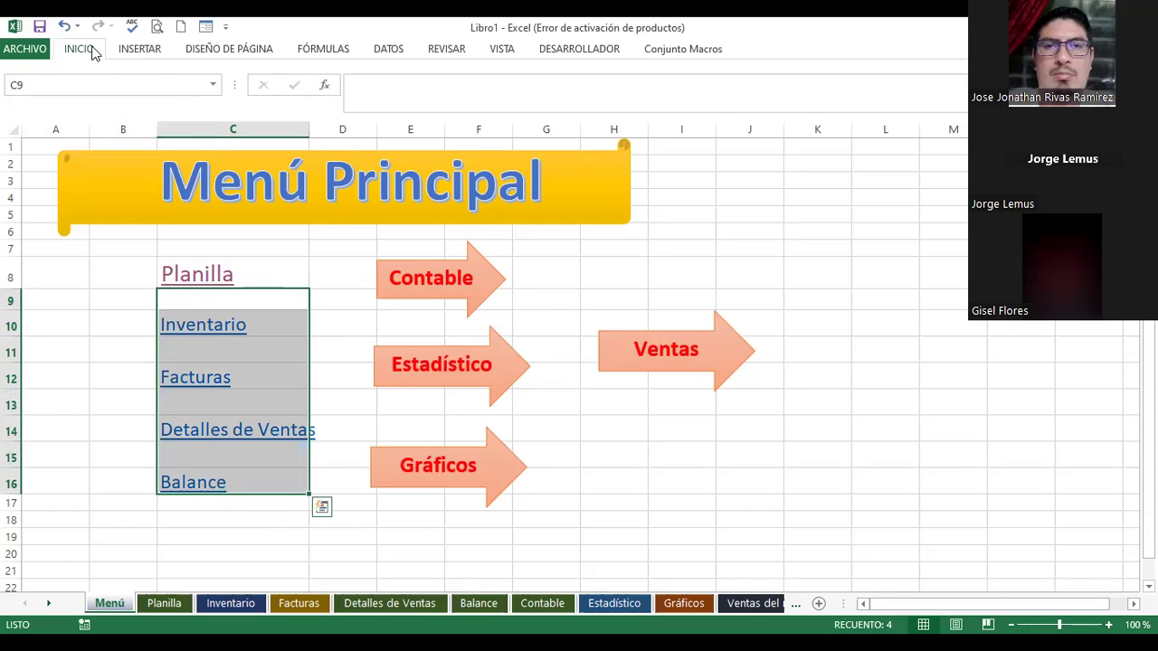
pyautogui.click(221, 80)
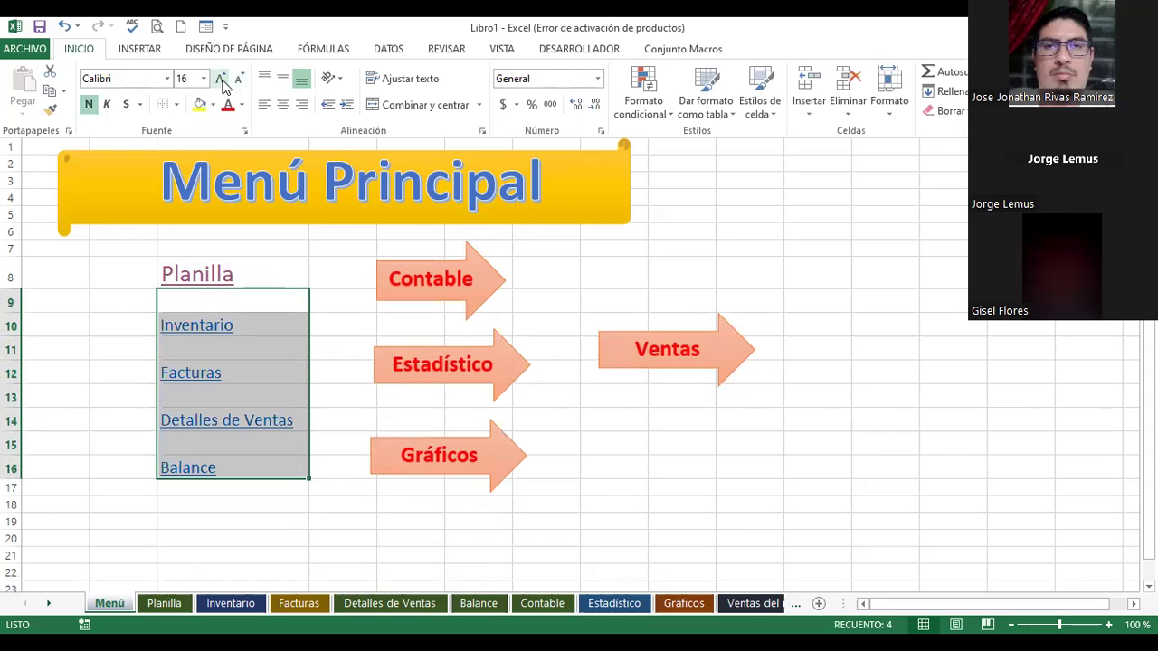
pyautogui.click(221, 79)
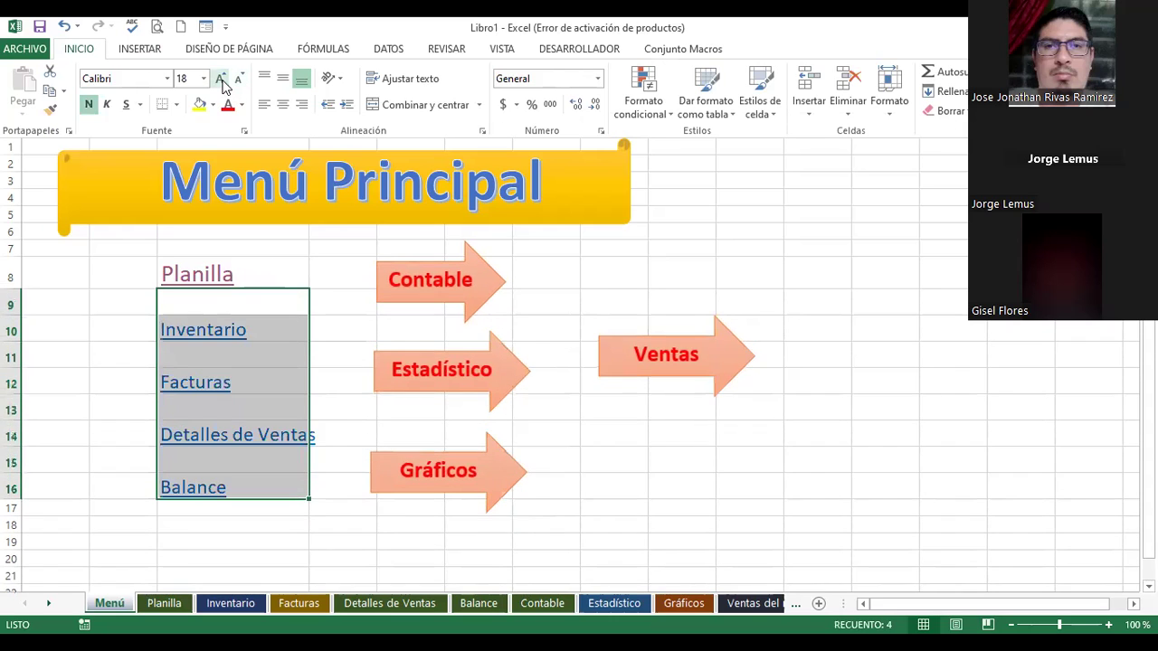
# Step: Apply the Adobe Fan Heiti Std B font to cells C9 to C16 of the menu
pyautogui.click(169, 79)
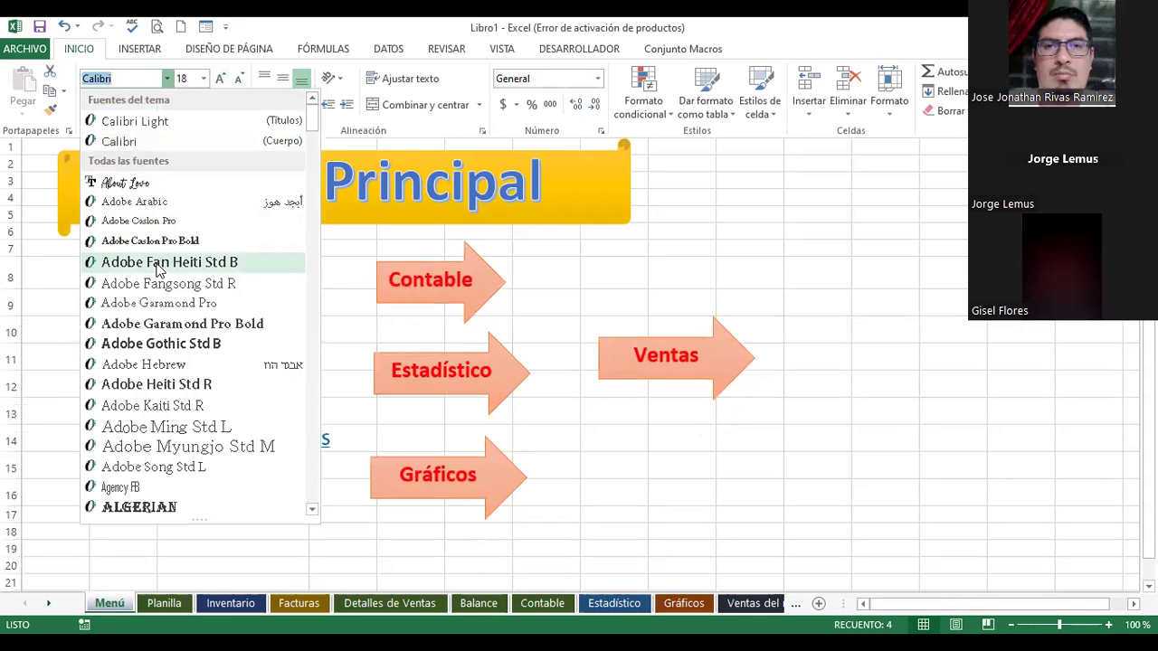
pyautogui.press('Escape')
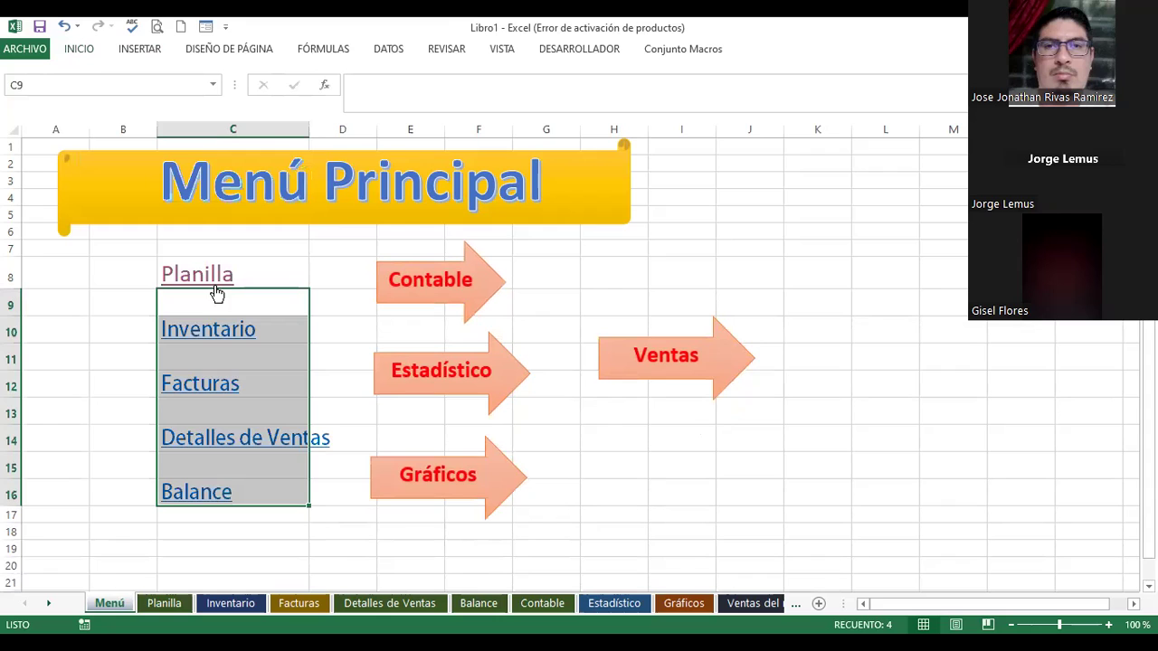
# Step: Apply the Baskerville Old Face font to all linked menu entries from Planilla to Balance, cells C8 to C16
pyautogui.press('Up')
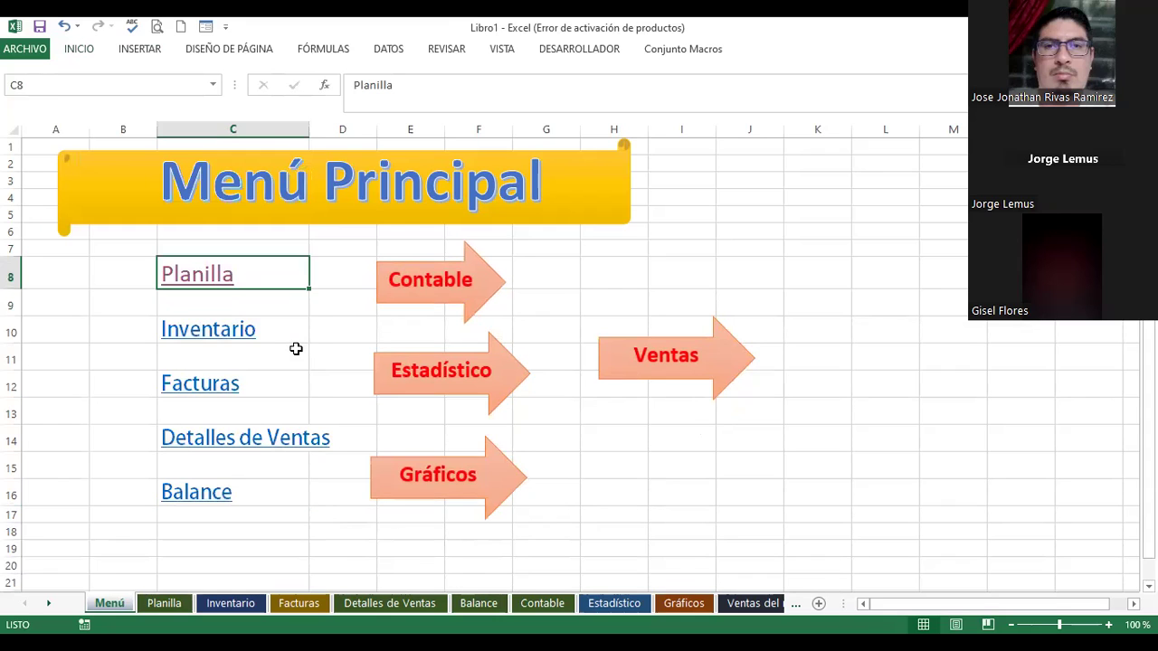
pyautogui.hotkey('shift', 'Down')
pyautogui.hotkey('shift', 'Down')
pyautogui.hotkey('shift', 'Down')
pyautogui.hotkey('shift', 'Down')
pyautogui.hotkey('shift', 'Down')
pyautogui.hotkey('shift', 'Down')
pyautogui.hotkey('shift', 'Down')
pyautogui.hotkey('shift', 'Down')
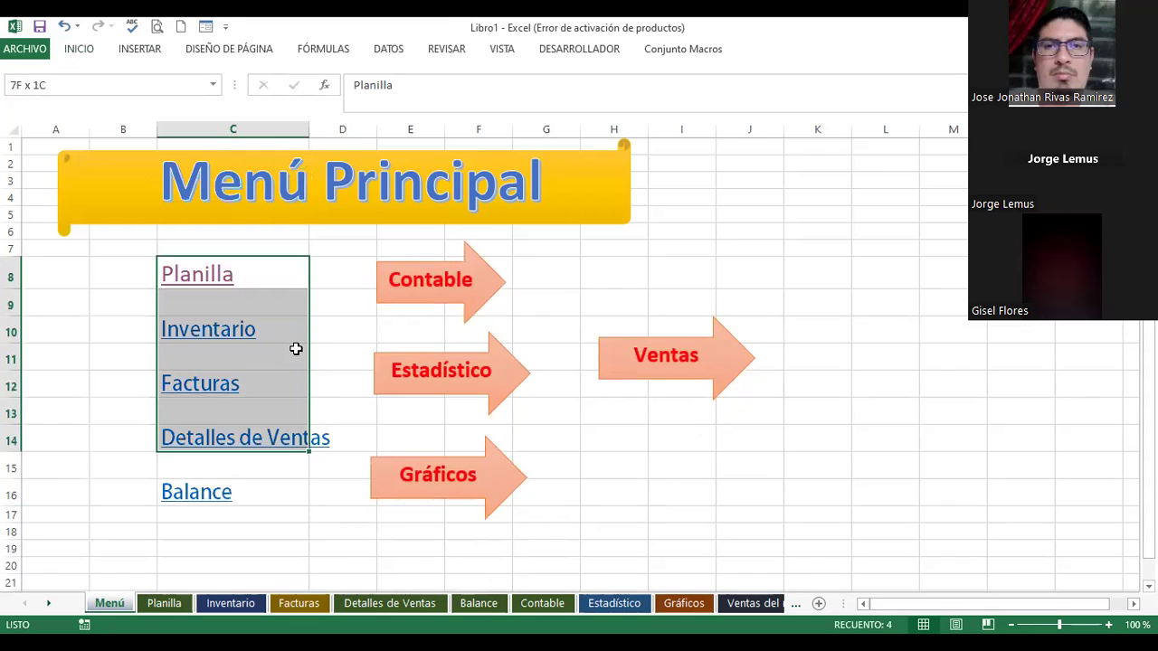
pyautogui.click(77, 49)
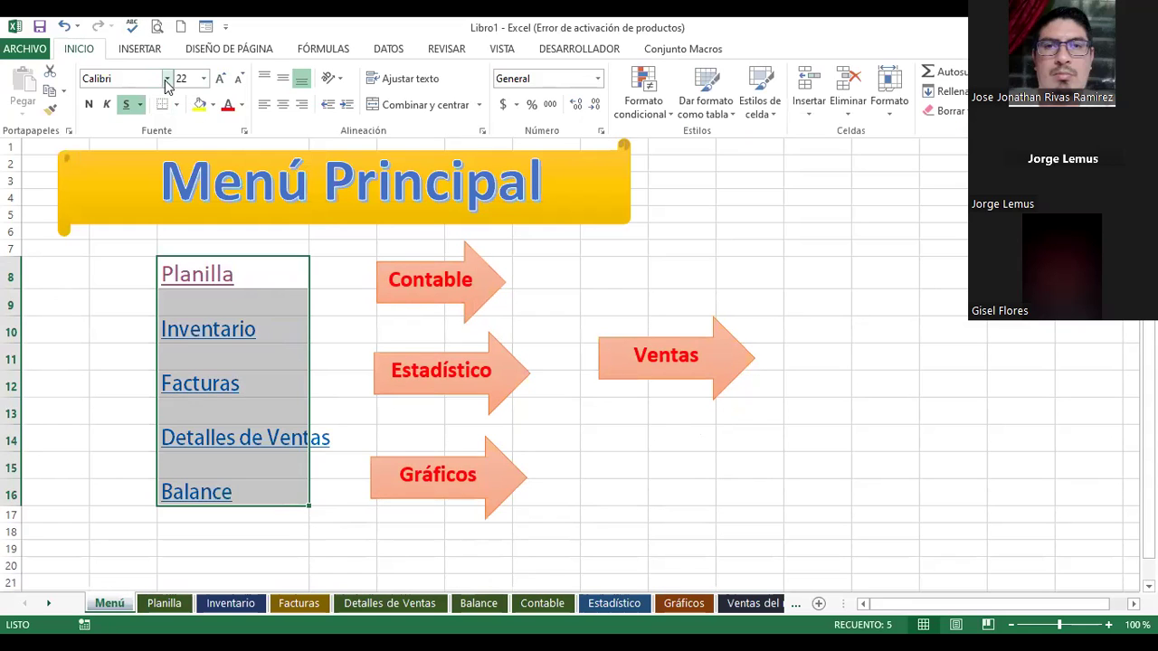
pyautogui.click(166, 79)
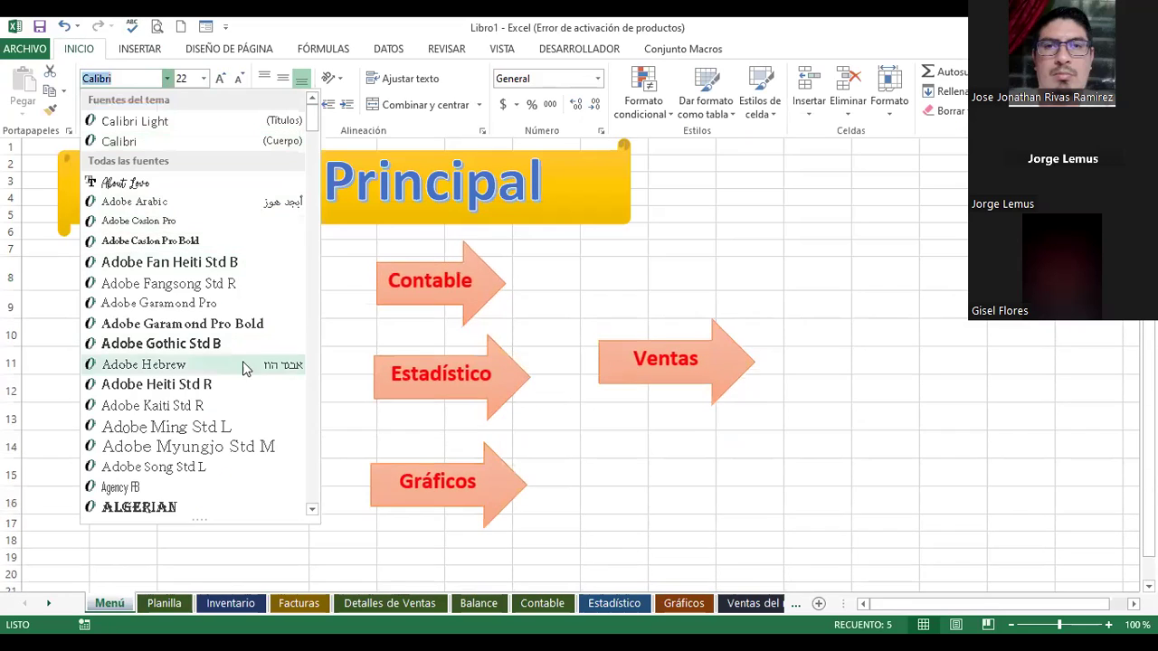
pyautogui.moveTo(314, 116); pyautogui.dragTo(318, 157)
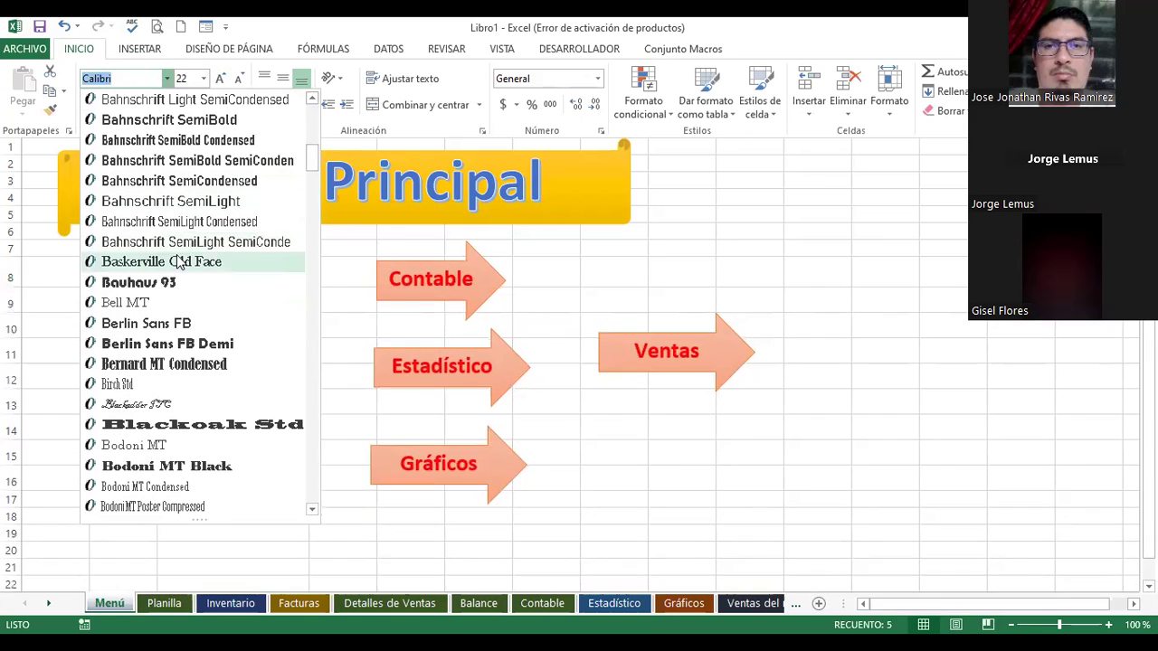
pyautogui.click(331, 266)
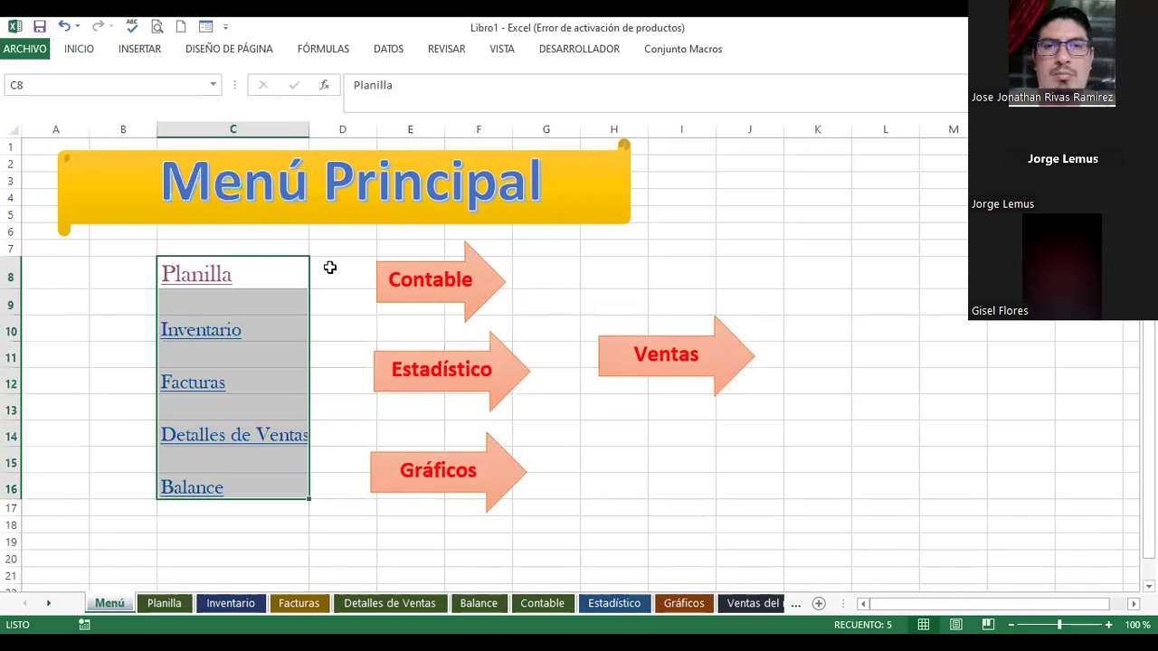
pyautogui.click(330, 267)
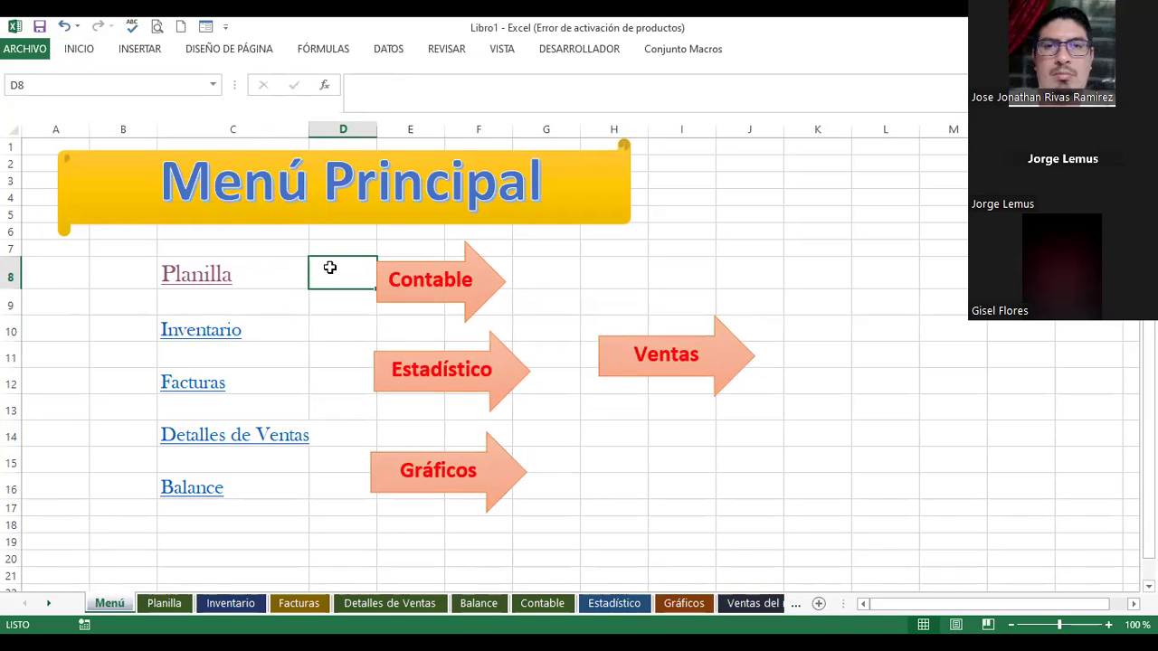
# Step: Try to copy the "Ir al menú principal" shape from the Planilla sheet to the Inventario sheet
pyautogui.click(176, 336)
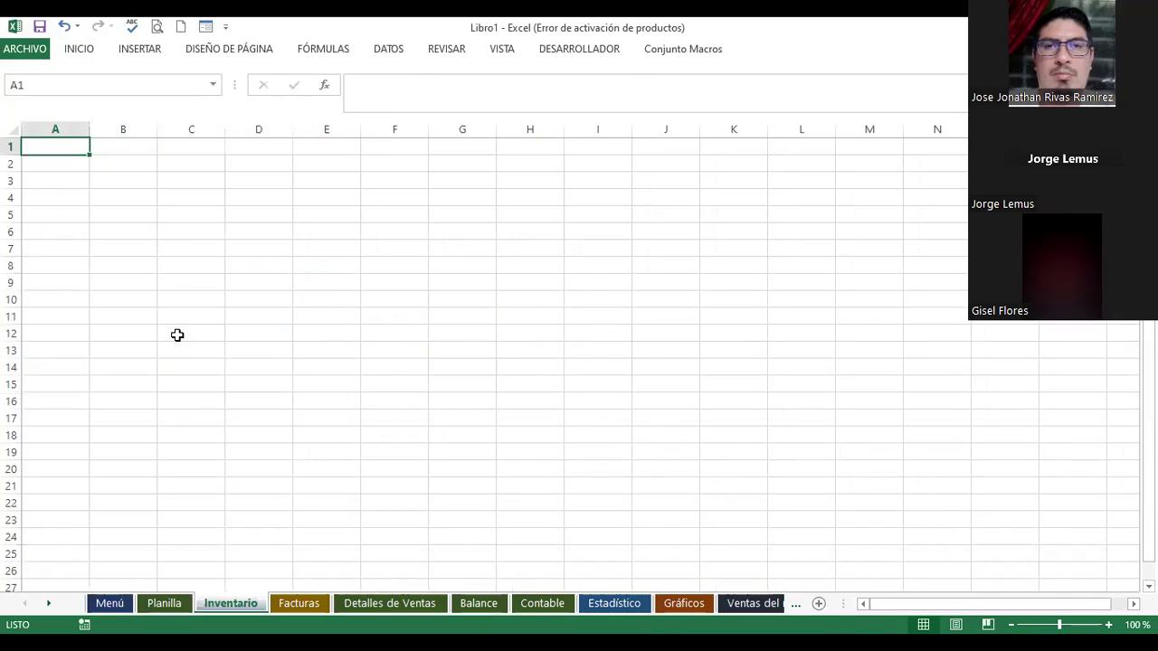
pyautogui.click(164, 604)
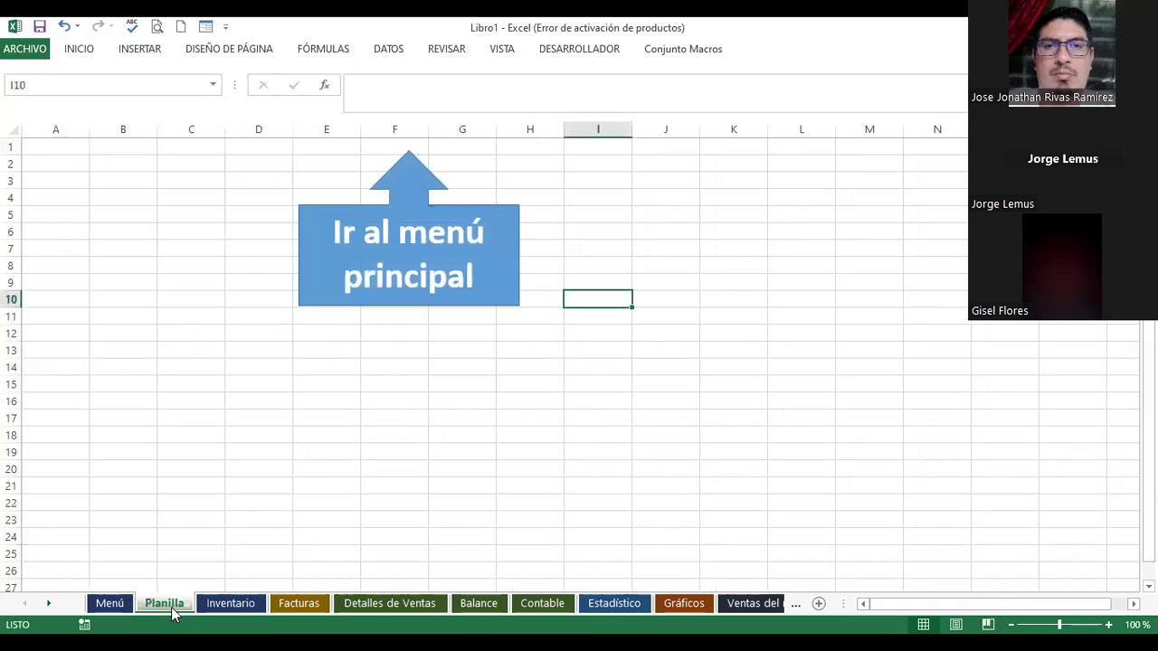
pyautogui.rightClick(507, 262)
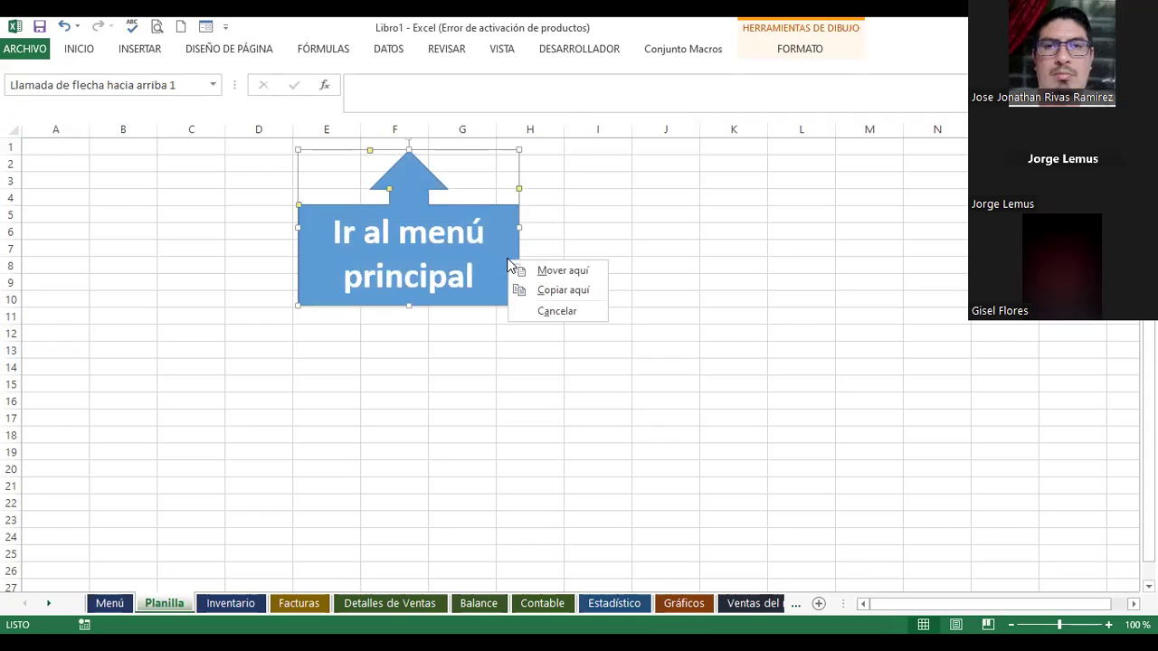
pyautogui.click(248, 603)
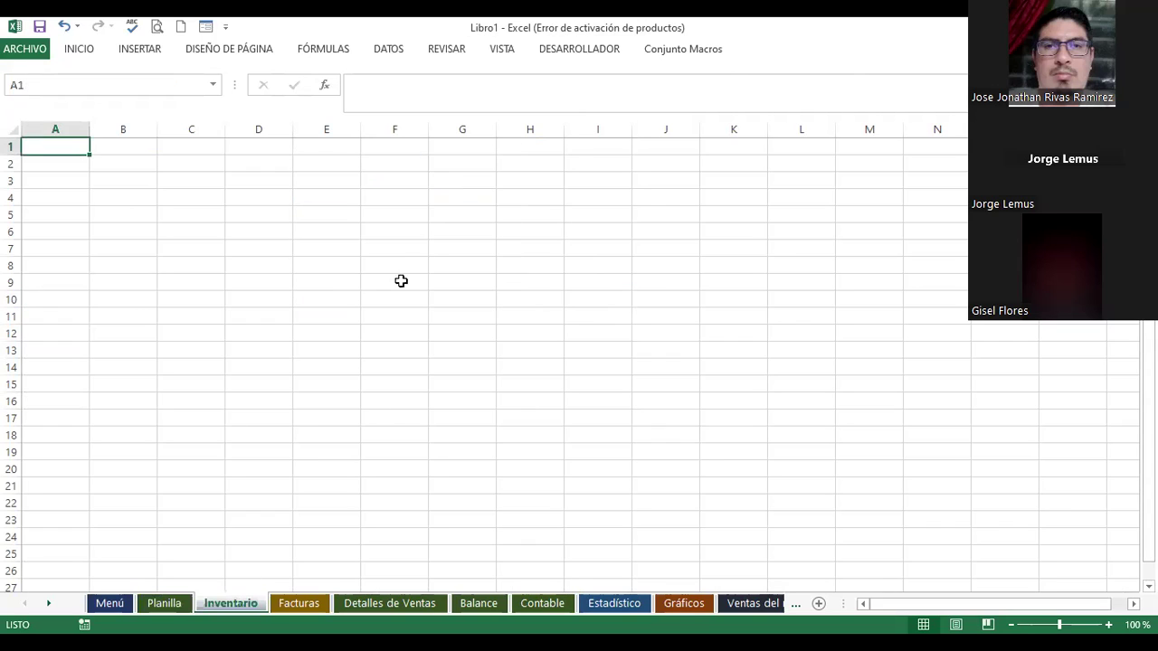
pyautogui.click(339, 235)
pyautogui.rightClick(340, 237)
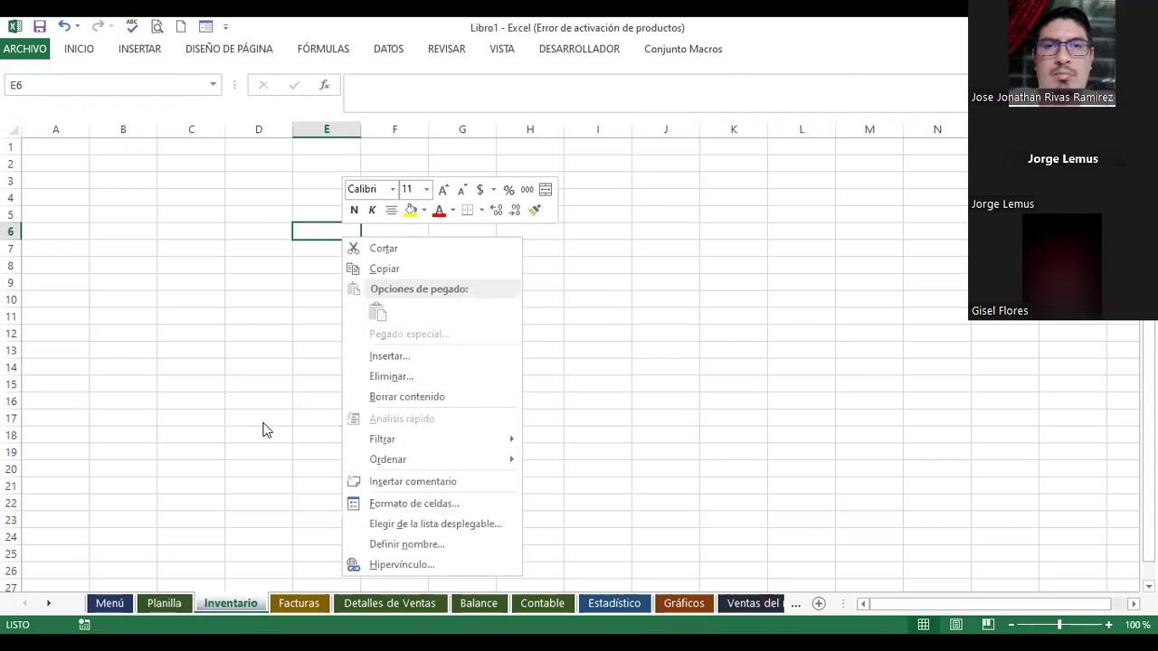
pyautogui.click(302, 421)
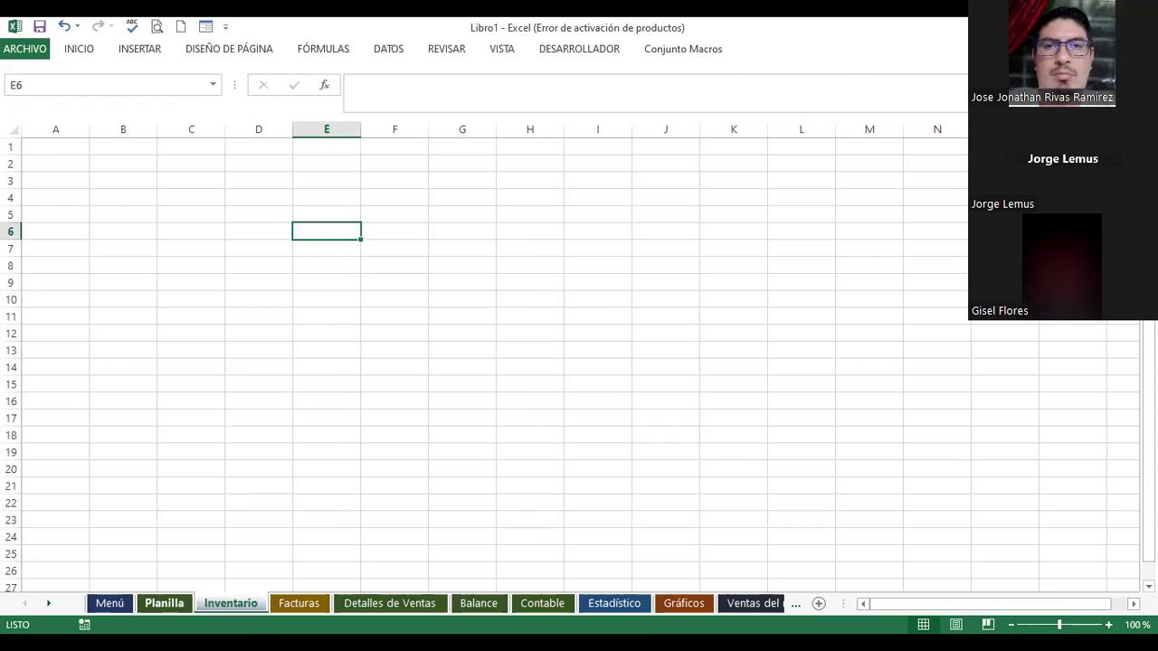
# Step: Copy the "Ir al menú principal" shape from Planilla onto the Inventario sheet and move it up near the top, starting at column E
pyautogui.click(162, 603)
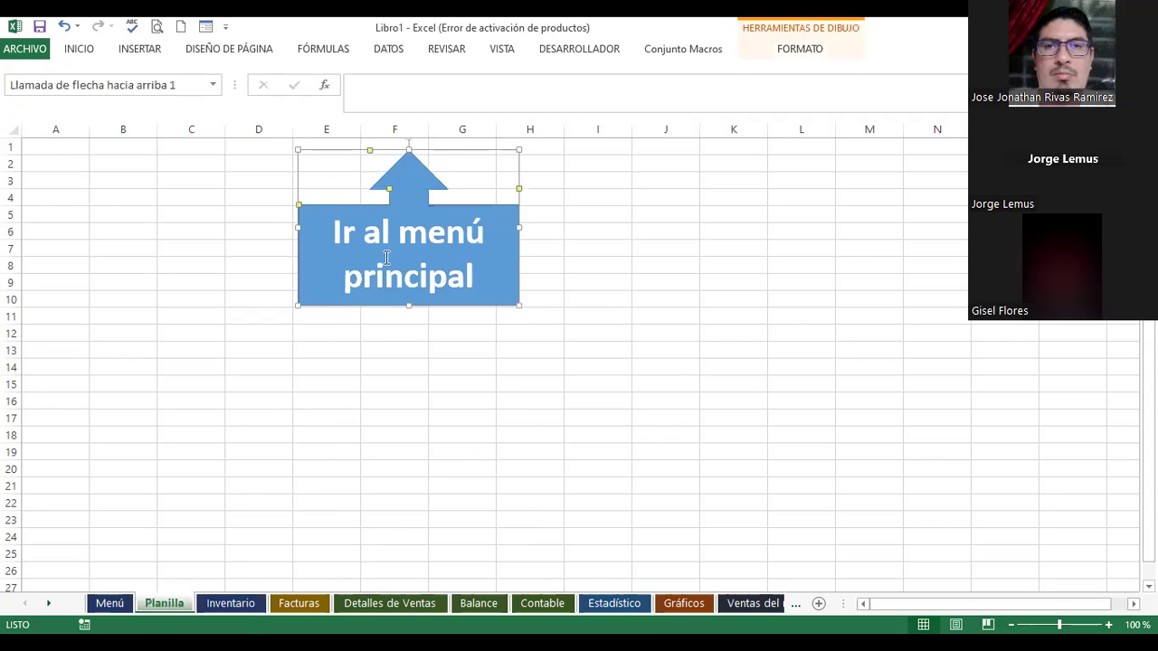
pyautogui.rightClick(342, 304)
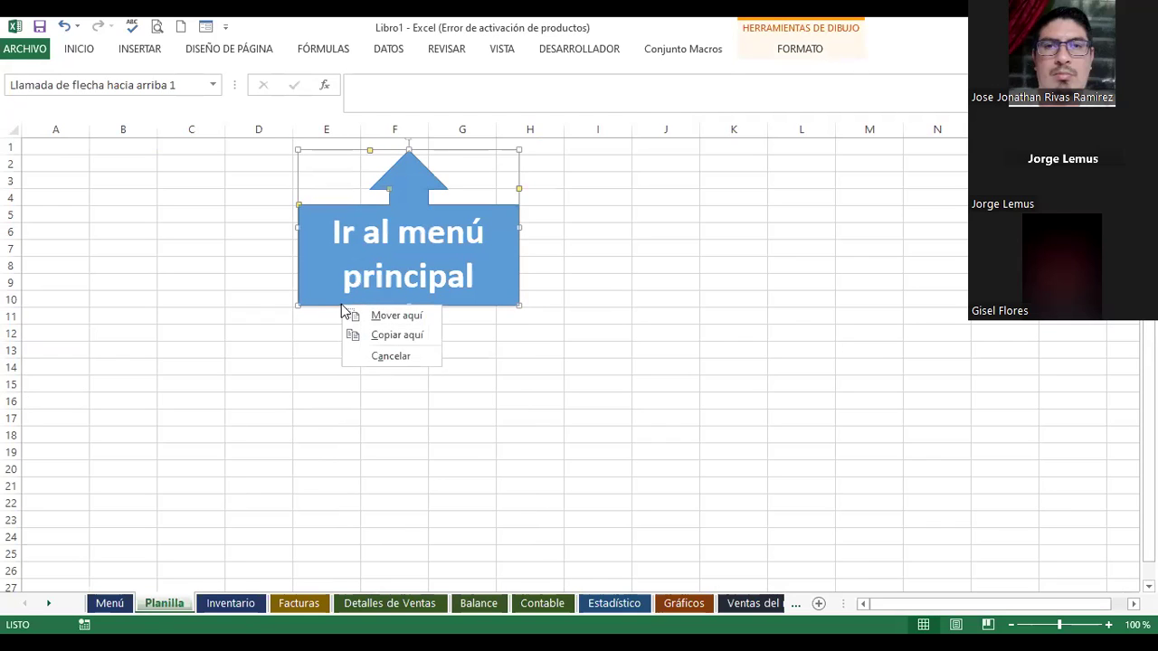
pyautogui.rightClick(342, 305)
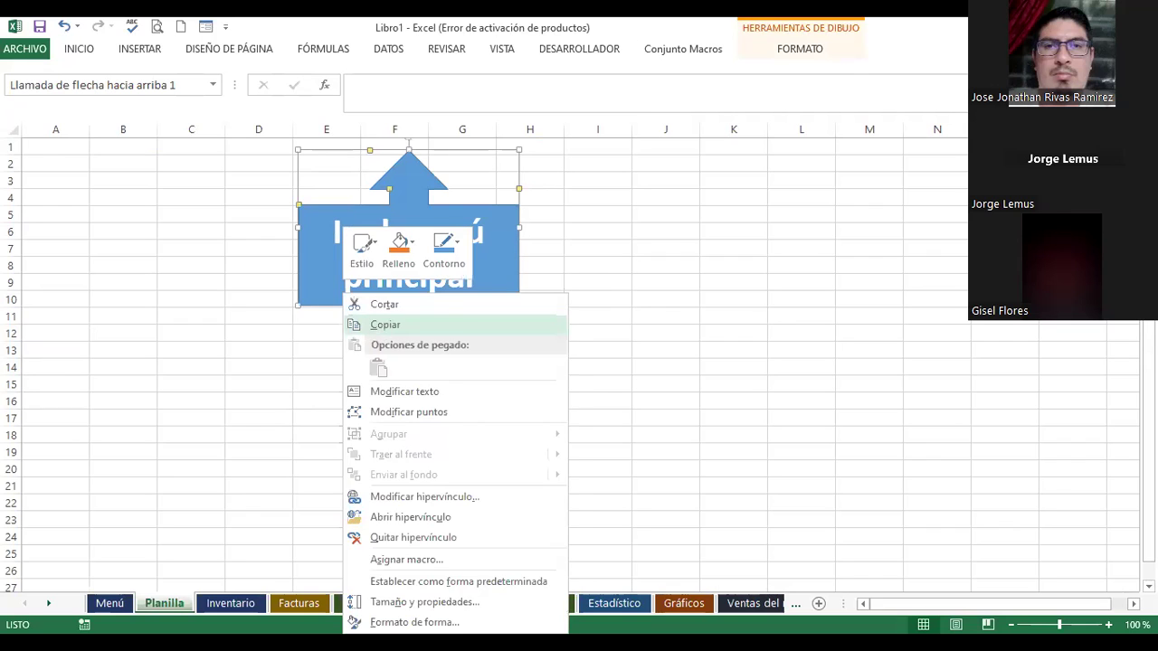
pyautogui.click(243, 601)
pyautogui.click(308, 286)
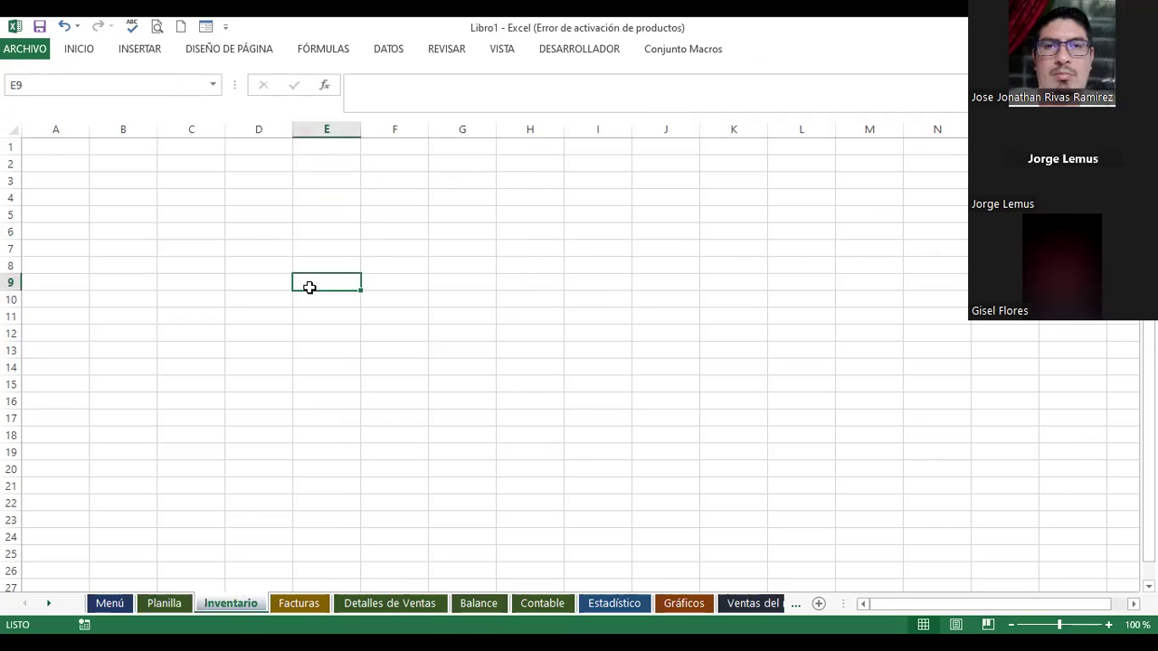
pyautogui.rightClick(307, 295)
pyautogui.click(344, 364)
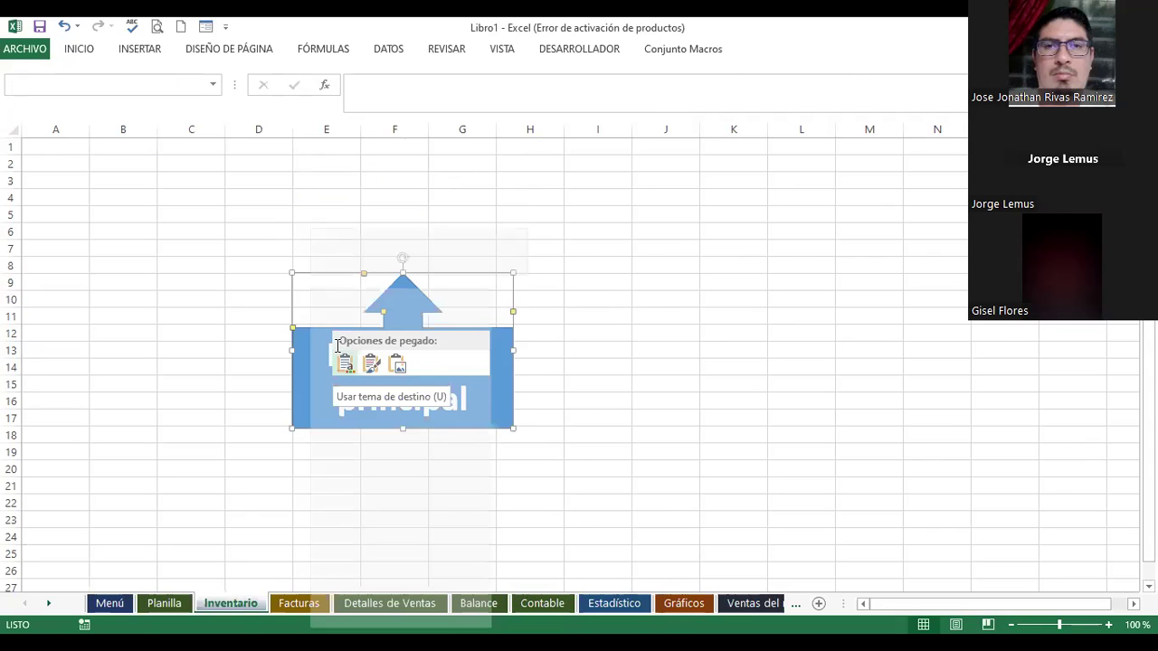
pyautogui.moveTo(331, 331); pyautogui.dragTo(327, 208)
# Step: Paste the "Ir al menú principal" shape onto the Facturas sheet and place it over columns E to H, rows 2 to 11
pyautogui.click(299, 603)
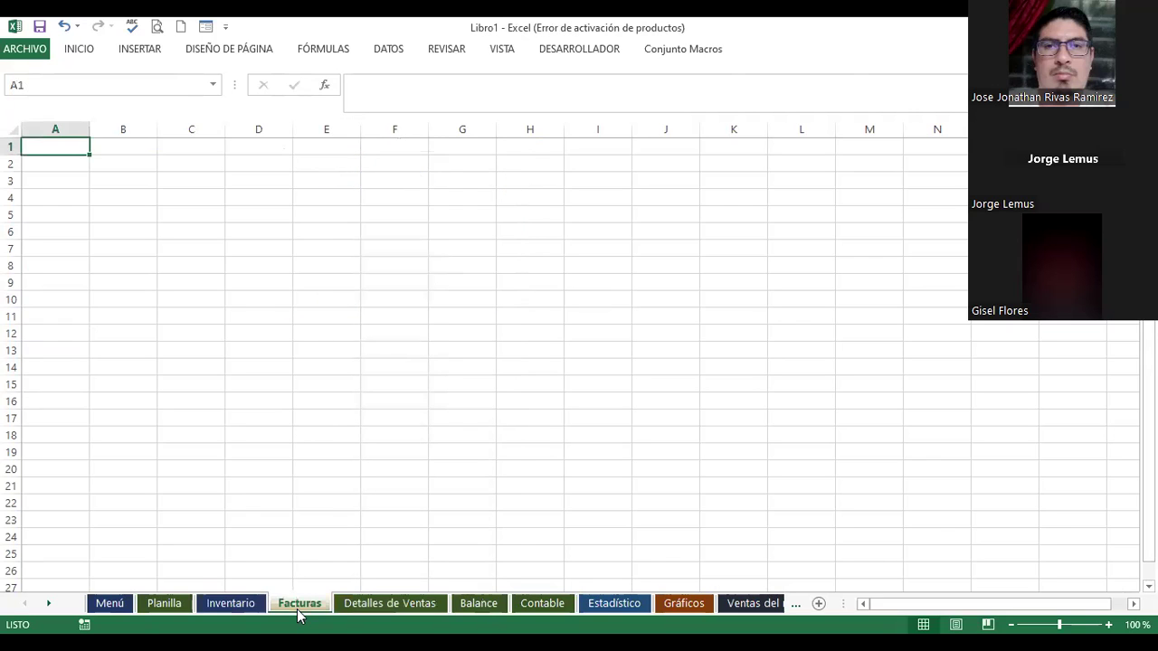
pyautogui.click(325, 231)
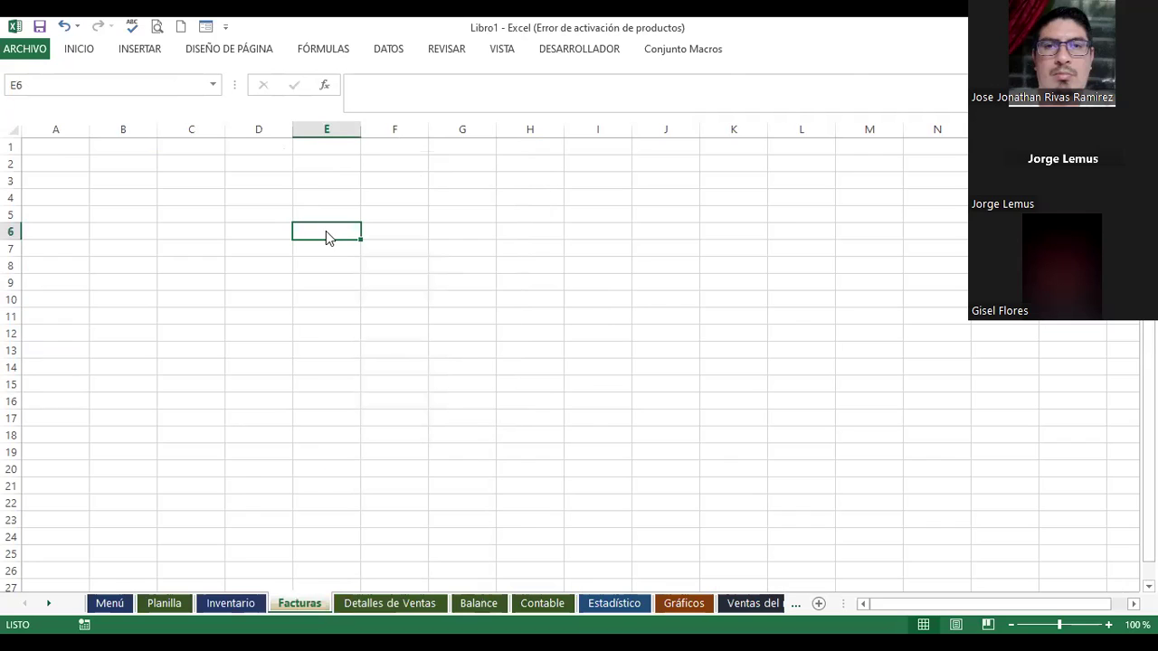
pyautogui.rightClick(326, 231)
pyautogui.click(363, 307)
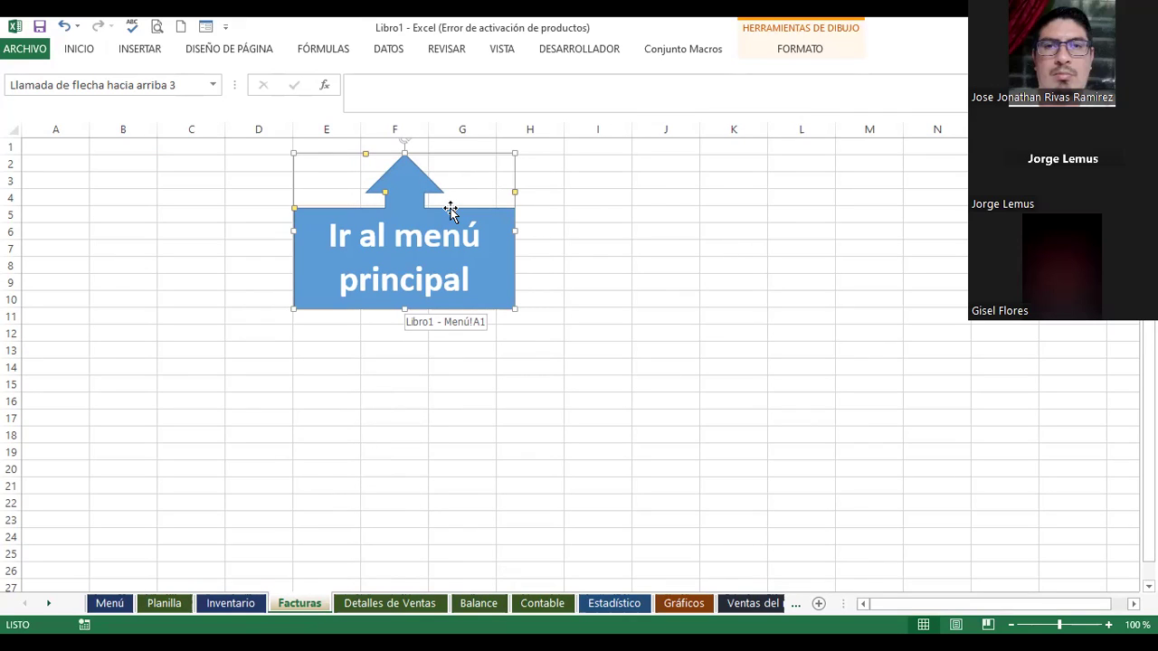
pyautogui.click(661, 262)
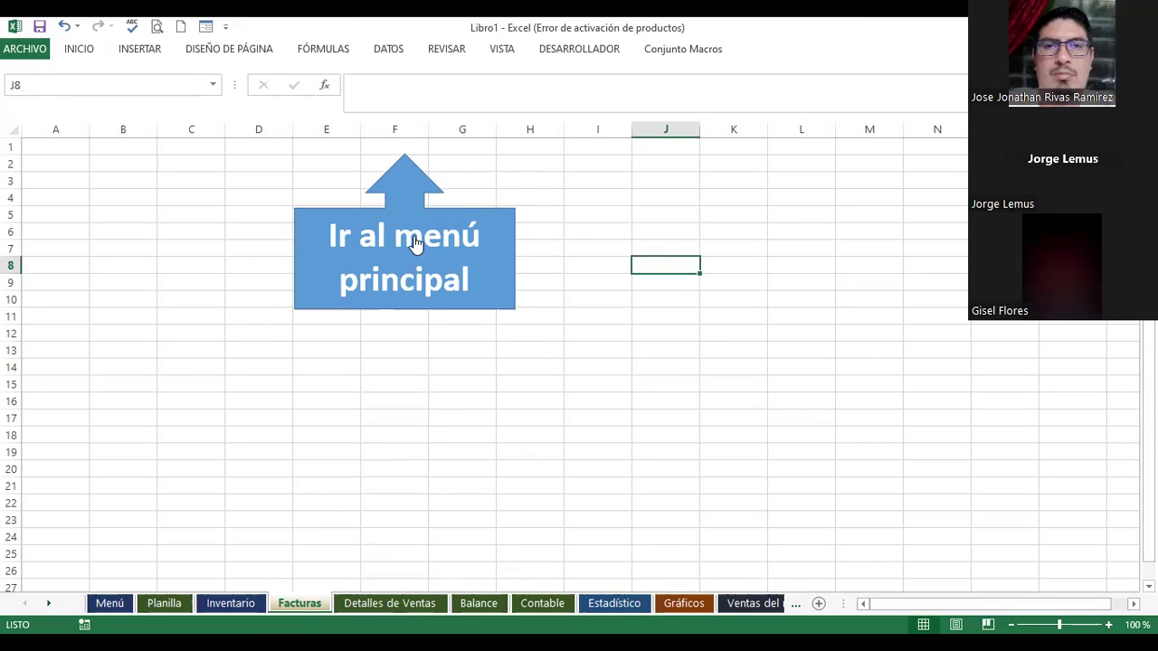
# Step: Paste the "Ir al menú principal" shape onto the Detalles de Ventas sheet, place it over columns E to H near the top, and test its link
pyautogui.click(414, 243)
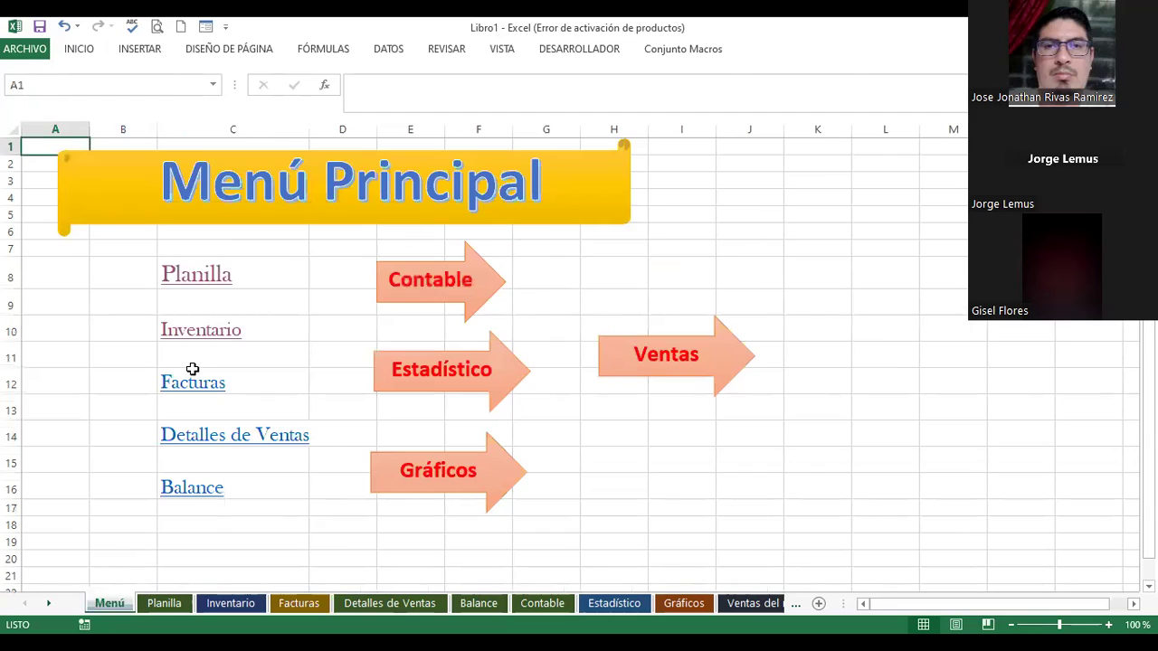
pyautogui.click(172, 437)
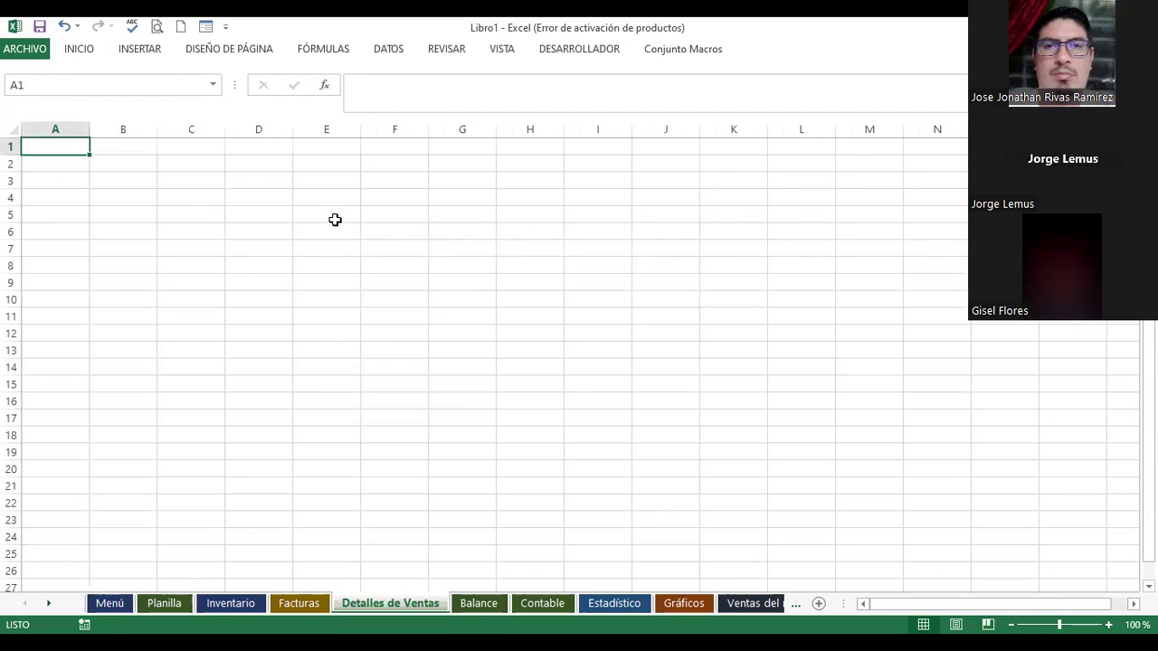
pyautogui.hotkey('ctrl', 'v')
pyautogui.moveTo(241, 245)
pyautogui.mouseDown()
pyautogui.moveTo(515, 206)
pyautogui.moveTo(552, 225)
pyautogui.mouseUp()
pyautogui.click(693, 197)
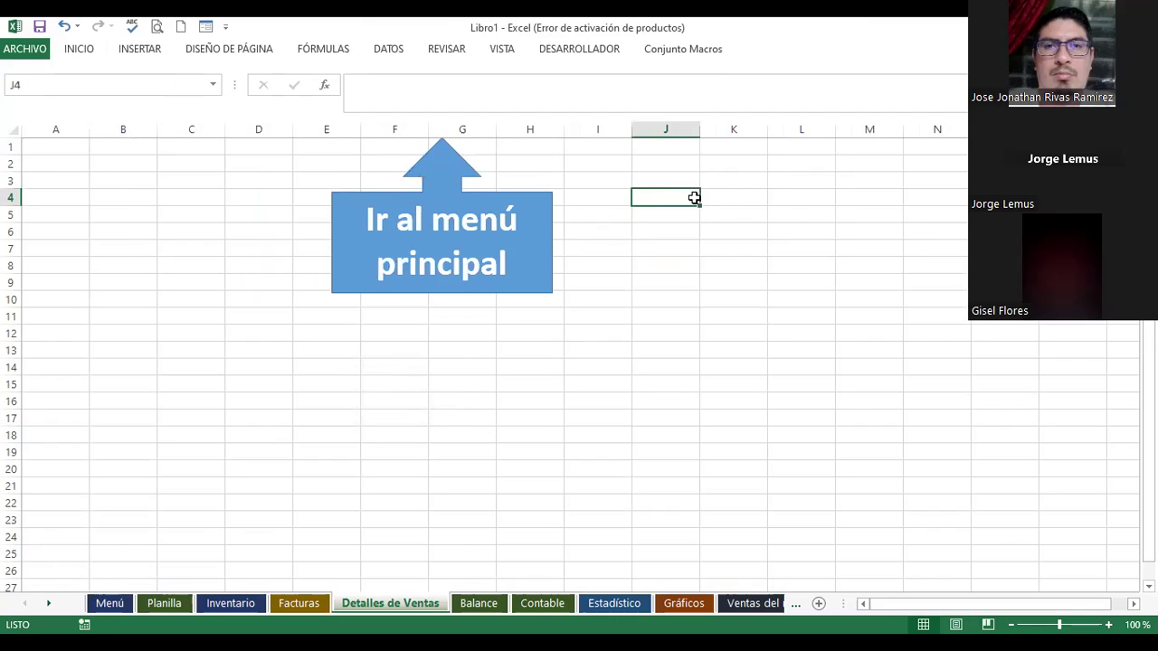
pyautogui.click(491, 225)
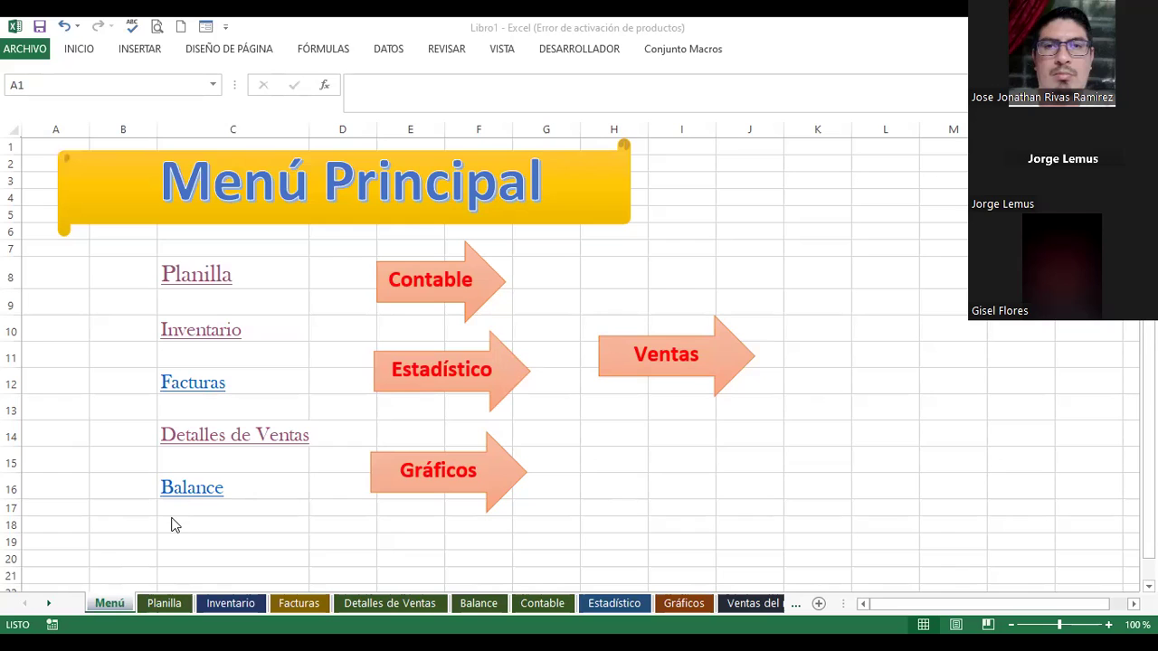
# Step: Link the Contable arrow on the Menú sheet to cell A1 of the Contable sheet
pyautogui.click(413, 306)
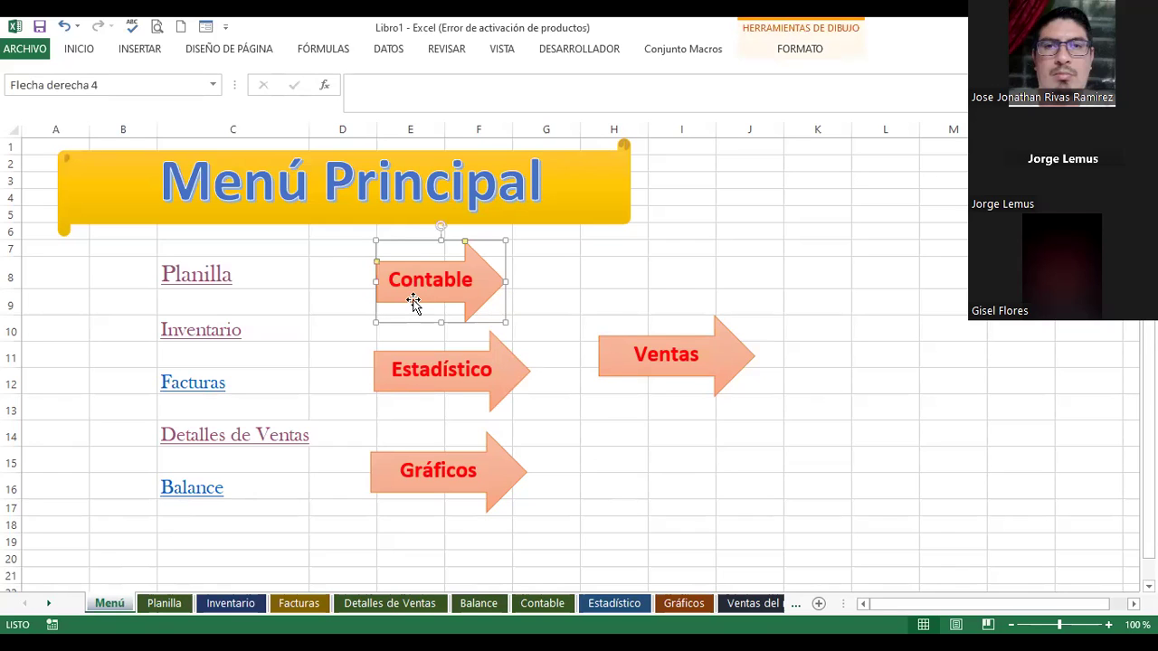
pyautogui.rightClick(414, 303)
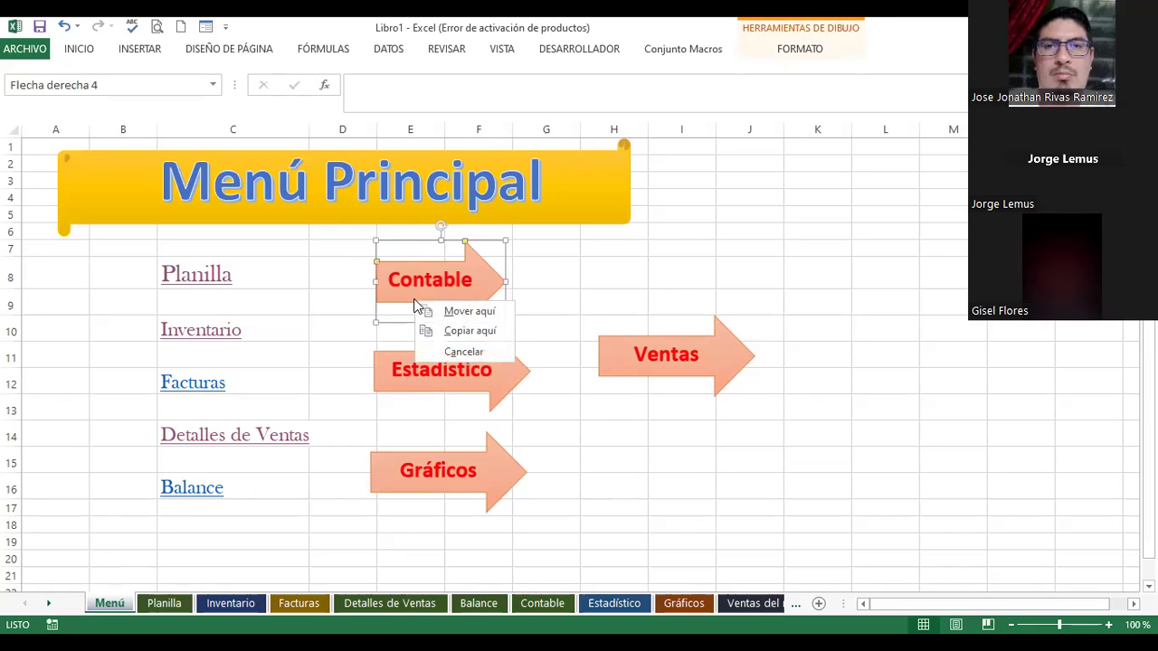
pyautogui.press('Escape')
pyautogui.rightClick(415, 301)
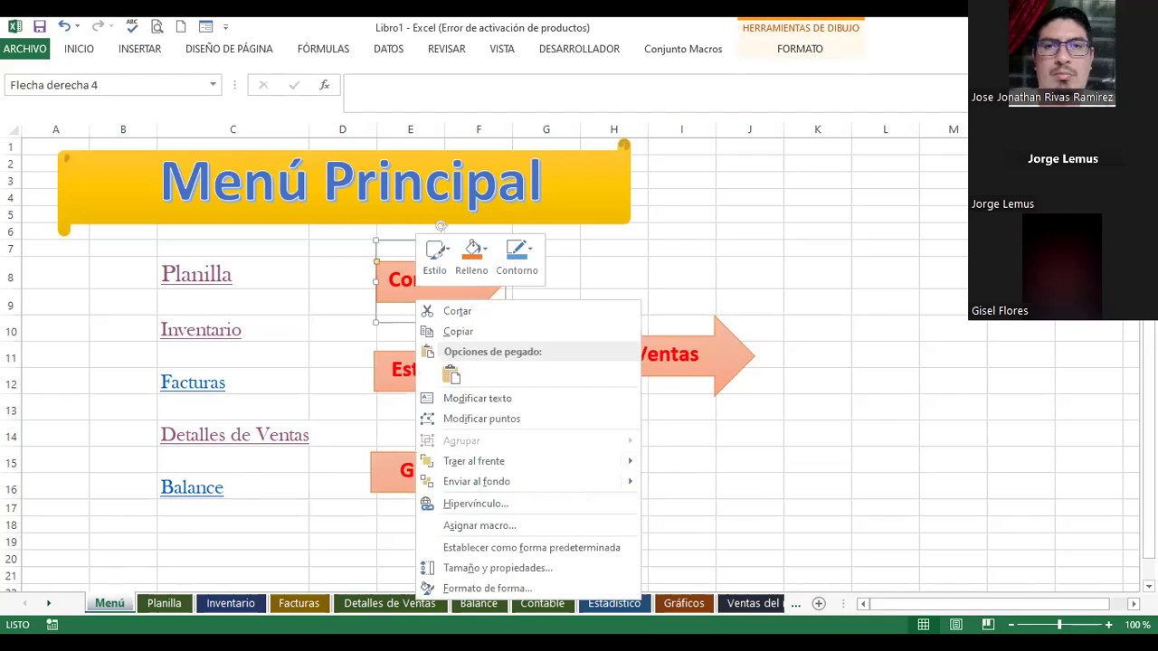
pyautogui.click(474, 502)
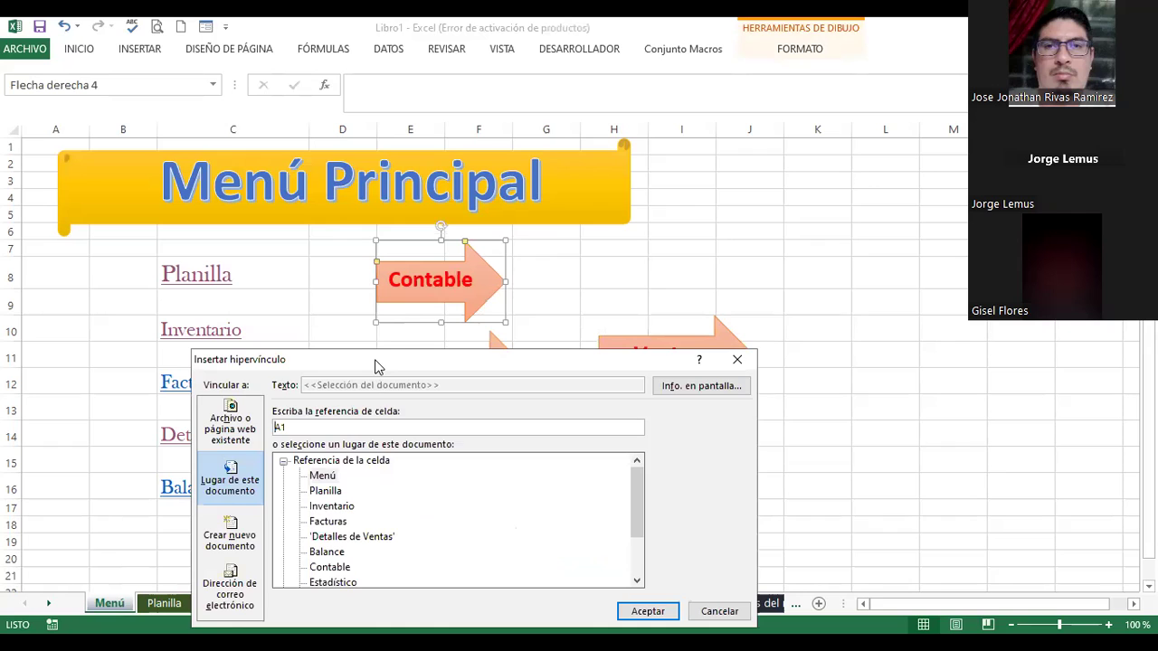
pyautogui.click(371, 426)
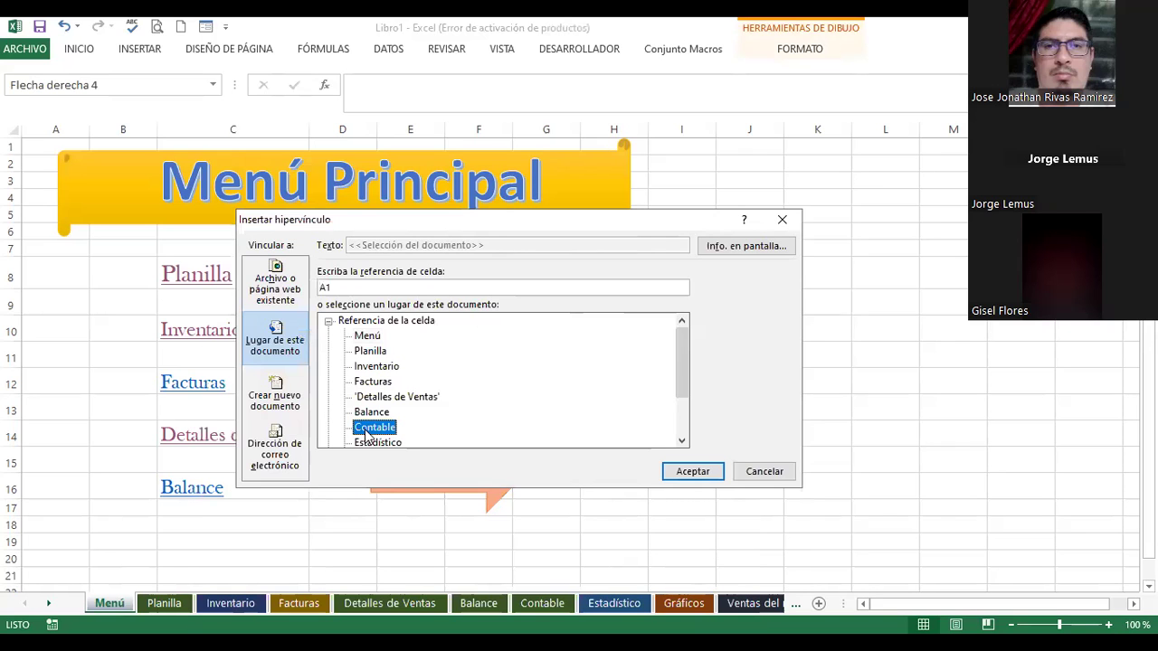
pyautogui.click(698, 469)
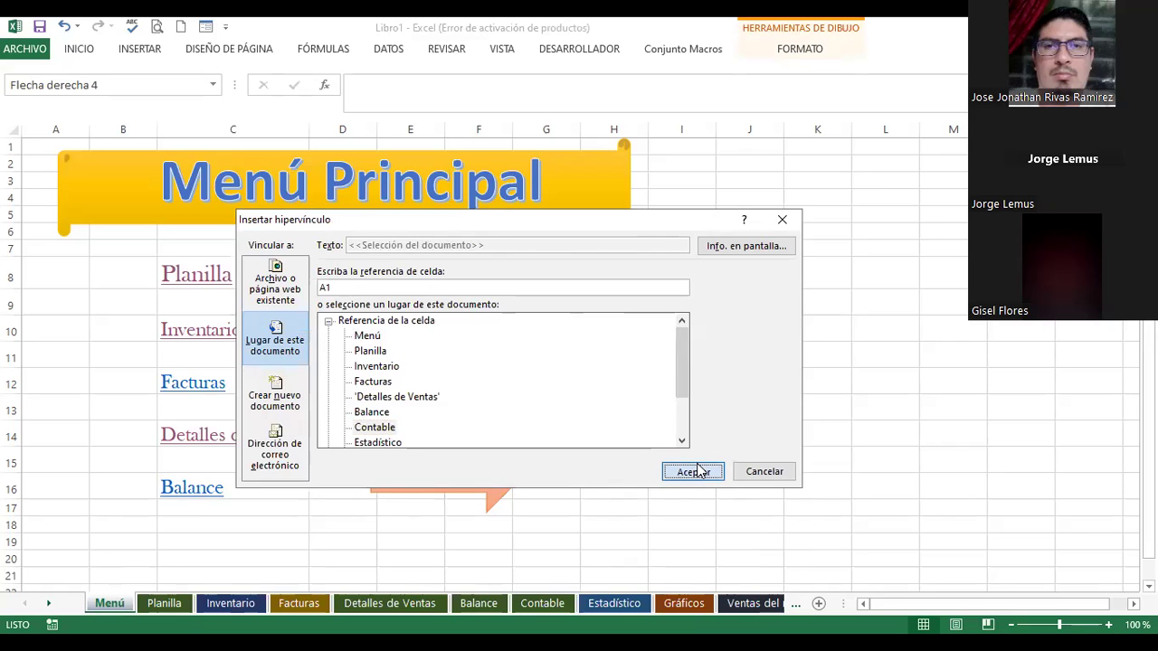
# Step: Link the Estadístico arrow on the Menú sheet to cell A1 of the Estadístico sheet
pyautogui.rightClick(520, 368)
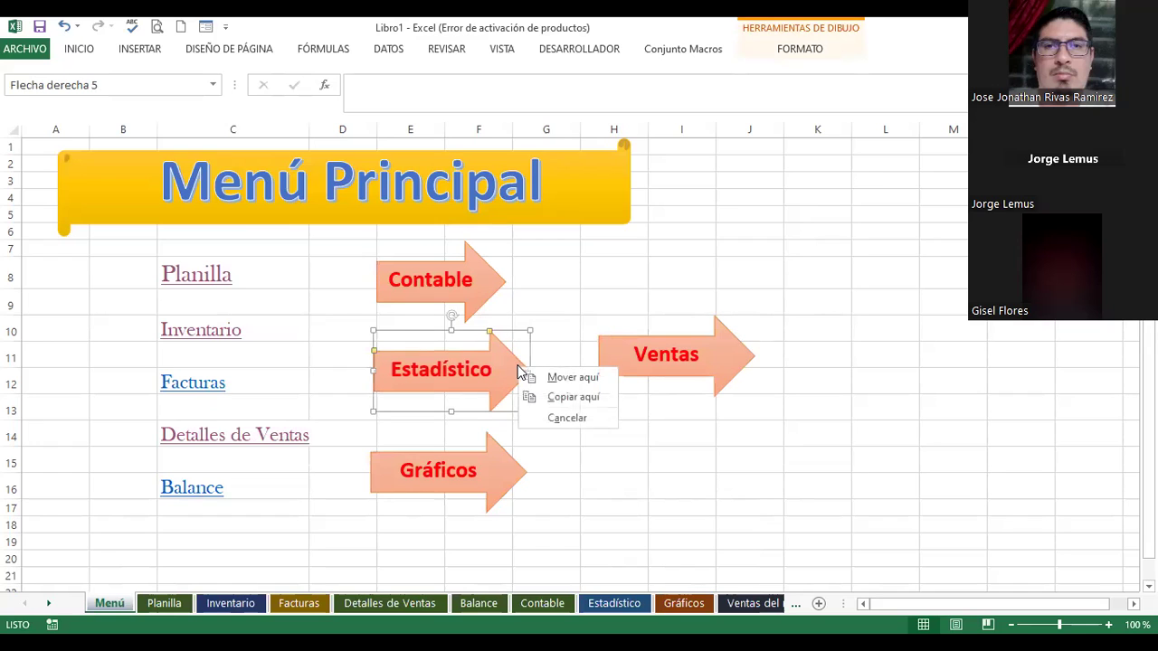
pyautogui.click(519, 366)
pyautogui.rightClick(518, 365)
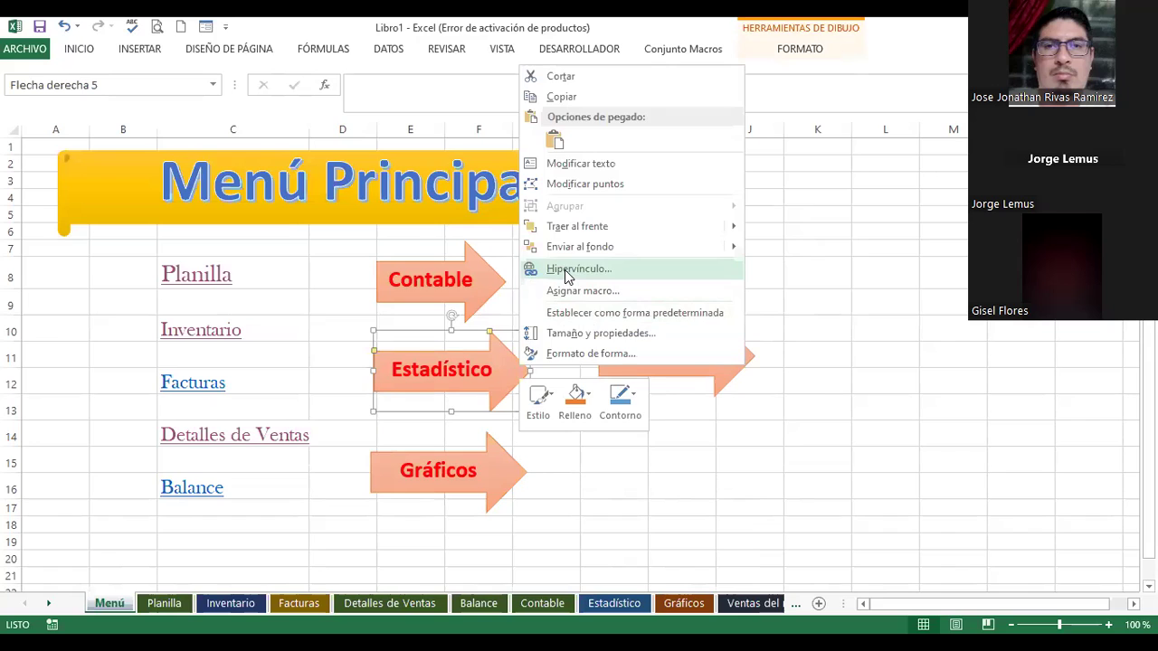
pyautogui.click(567, 272)
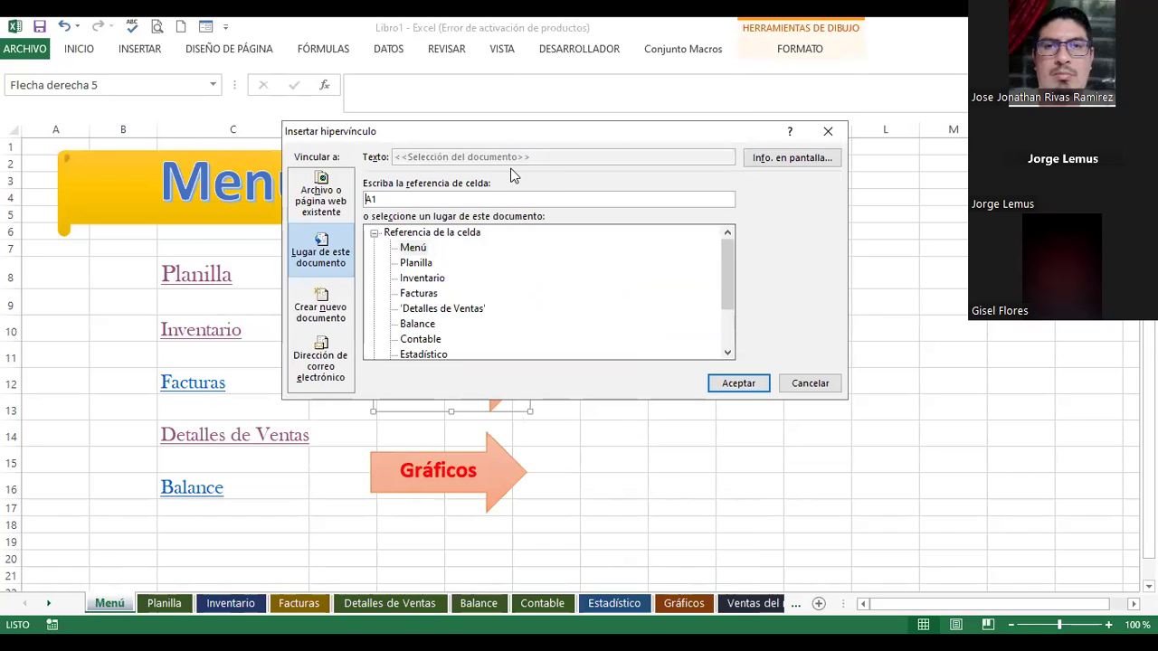
pyautogui.click(640, 344)
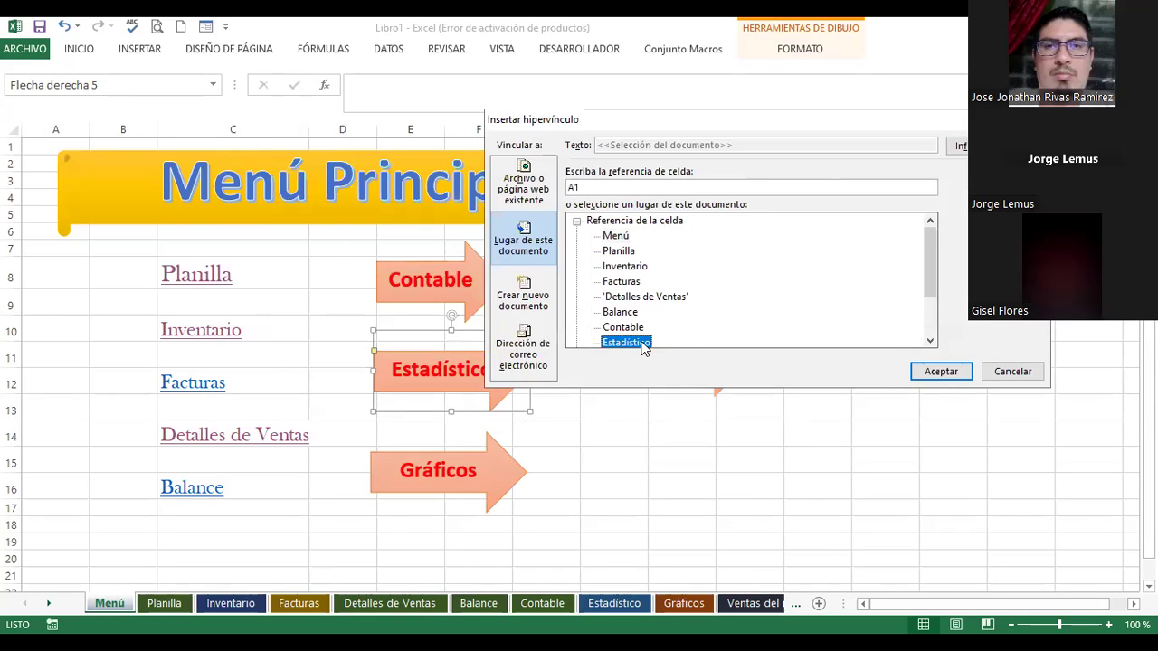
pyautogui.doubleClick(646, 328)
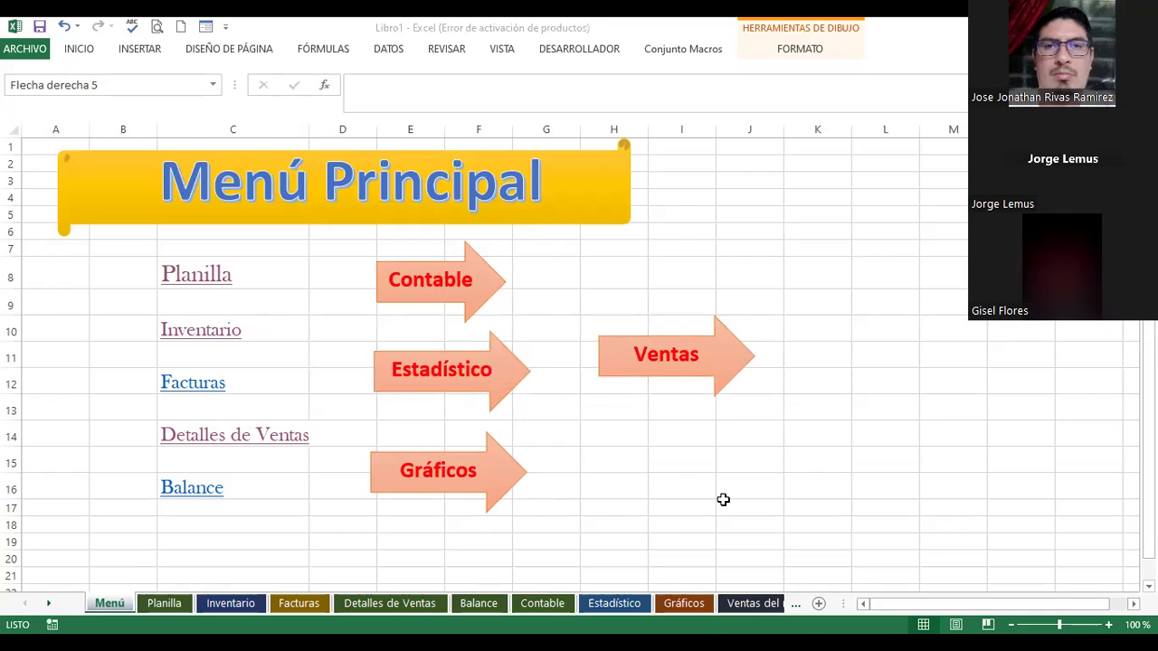
pyautogui.click(678, 378)
pyautogui.rightClick(677, 374)
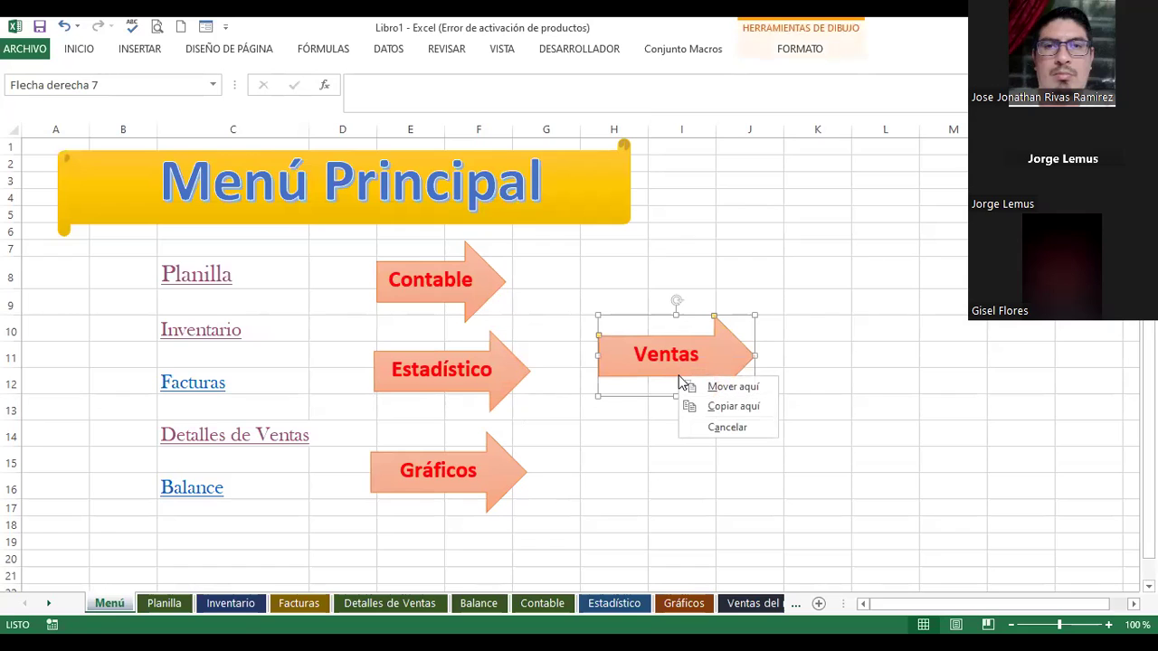
pyautogui.press('Escape')
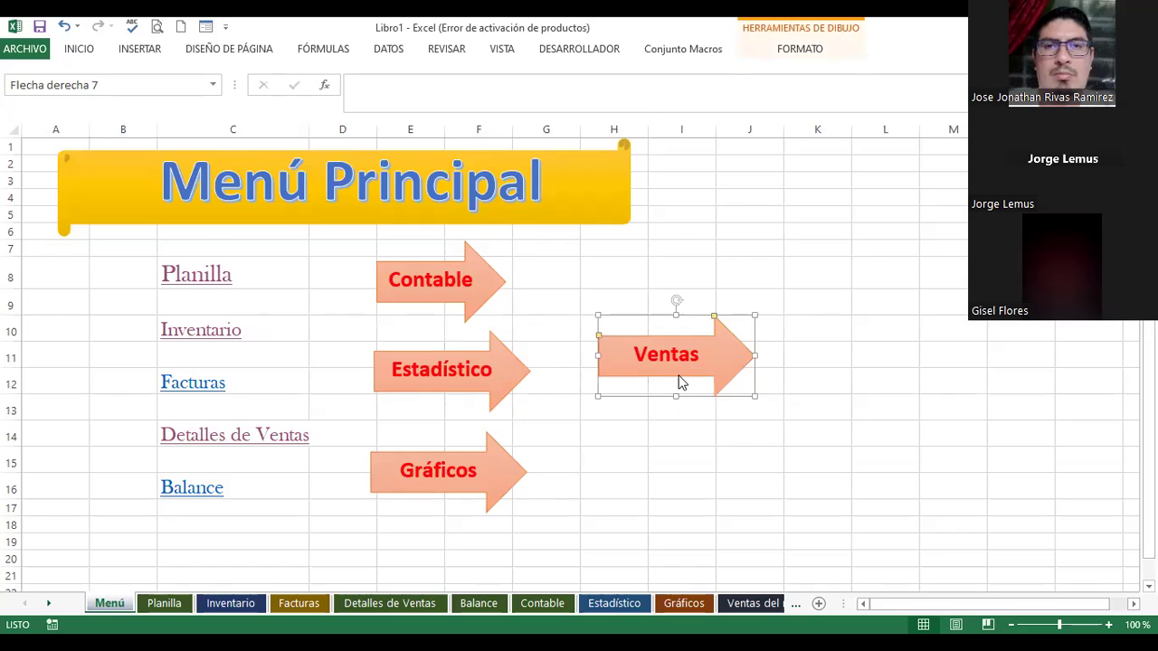
pyautogui.rightClick(680, 382)
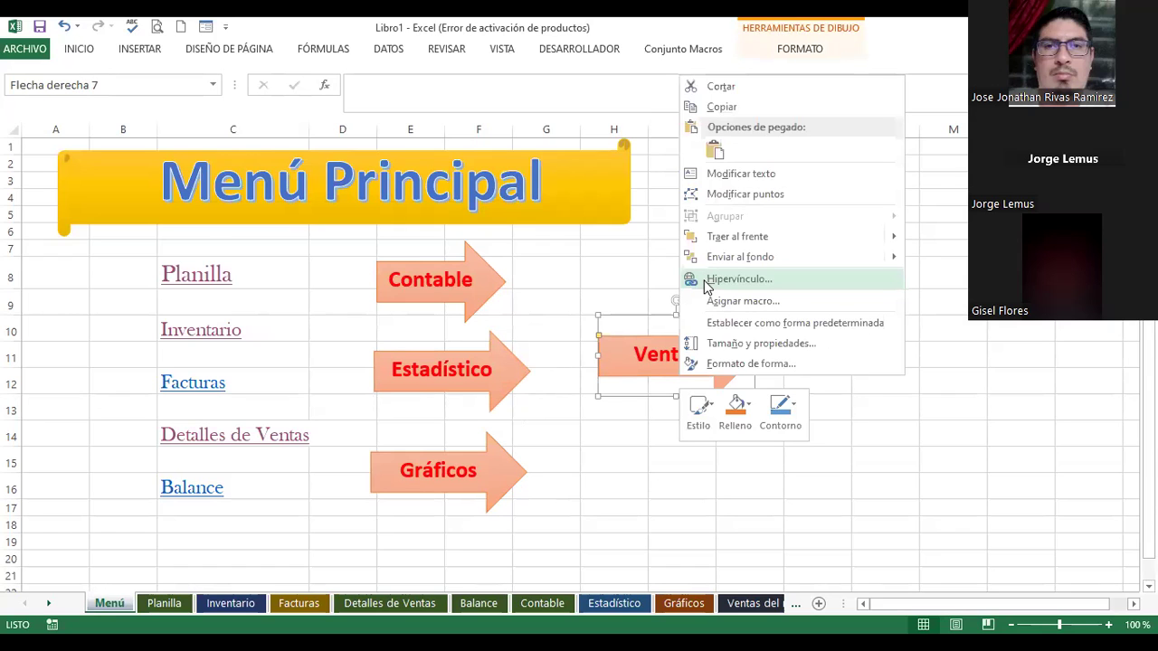
pyautogui.press('Return')
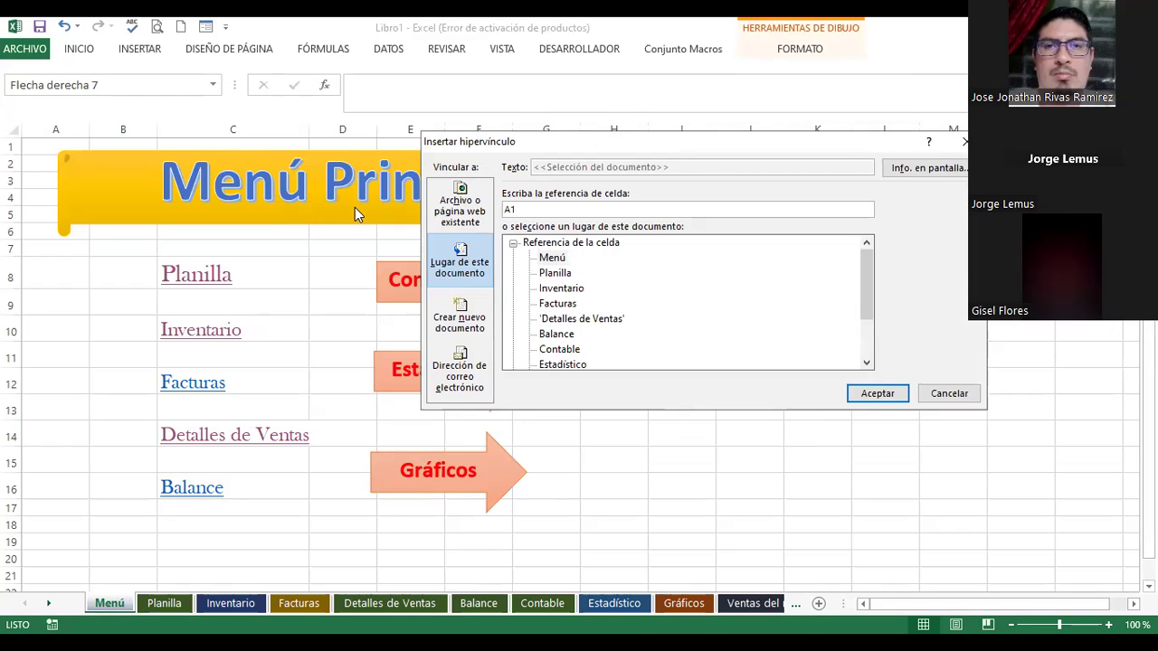
pyautogui.moveTo(812, 149); pyautogui.dragTo(762, 229)
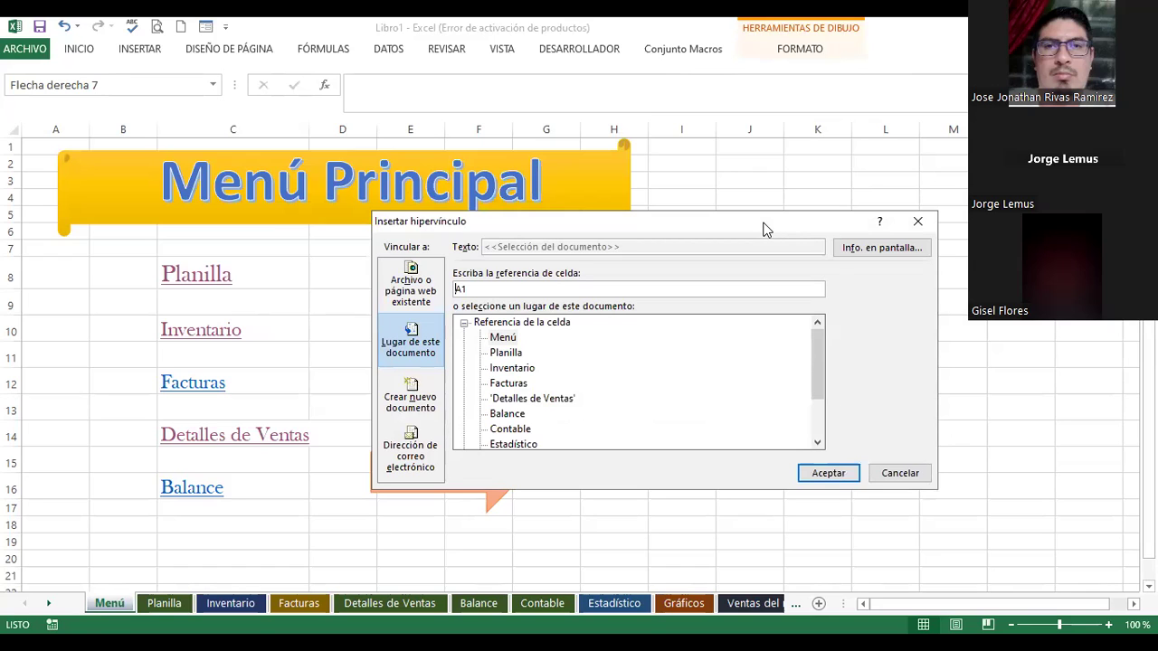
pyautogui.click(413, 271)
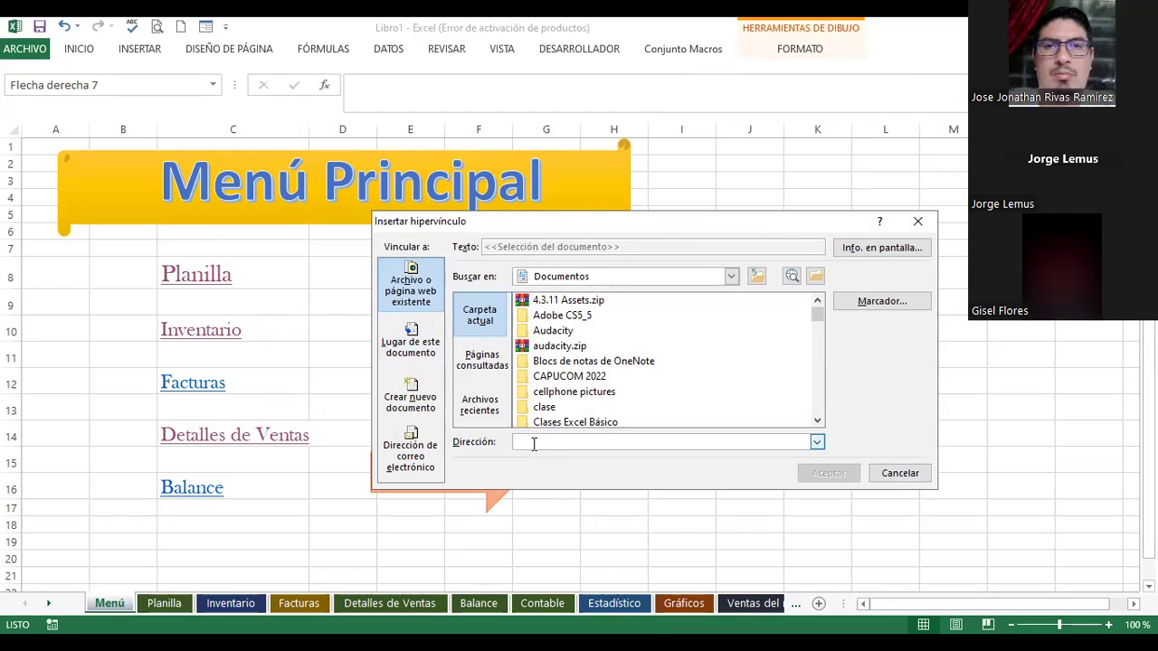
pyautogui.write('www.google.com')
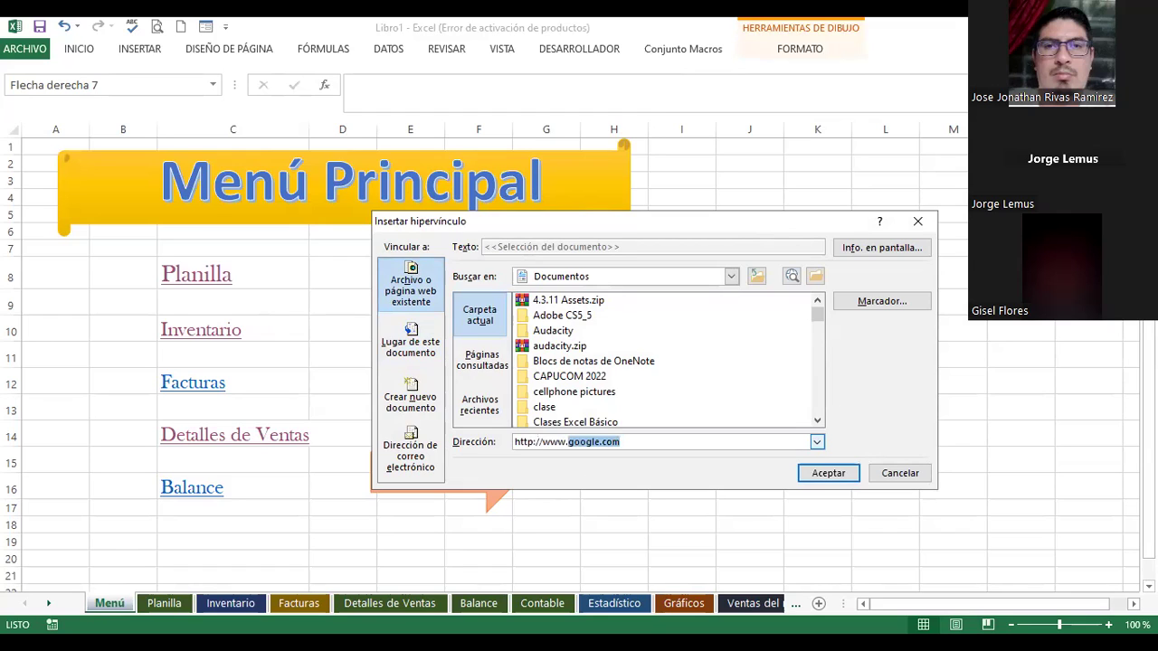
pyautogui.click(804, 480)
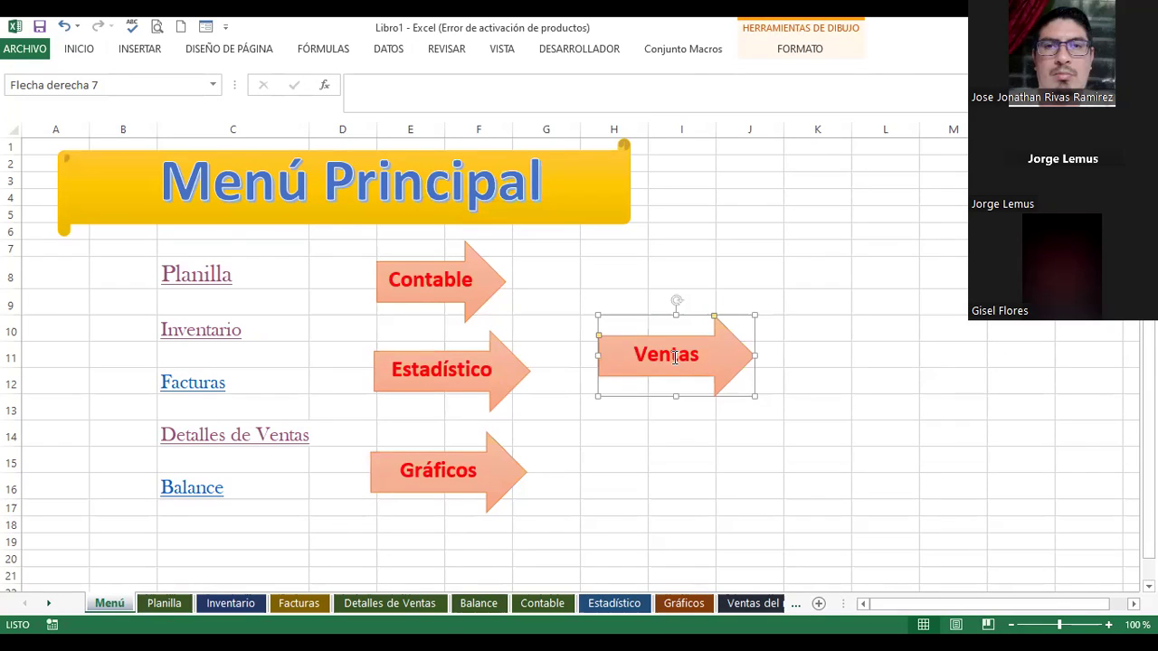
pyautogui.moveTo(698, 352); pyautogui.dragTo(636, 350)
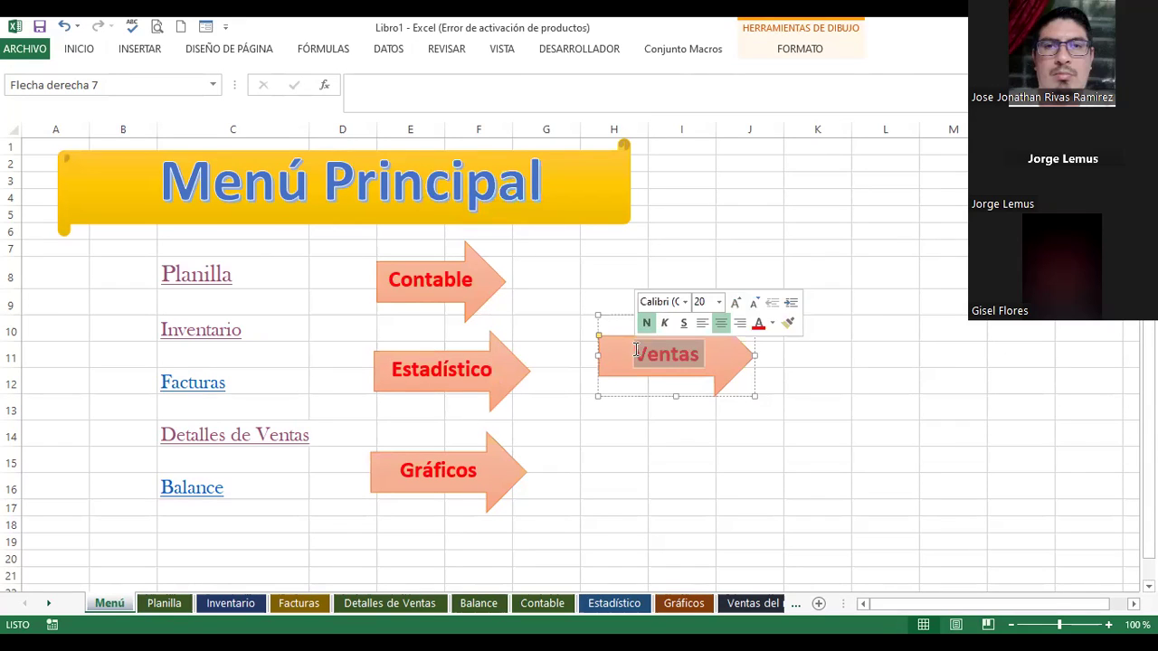
pyautogui.click(636, 351)
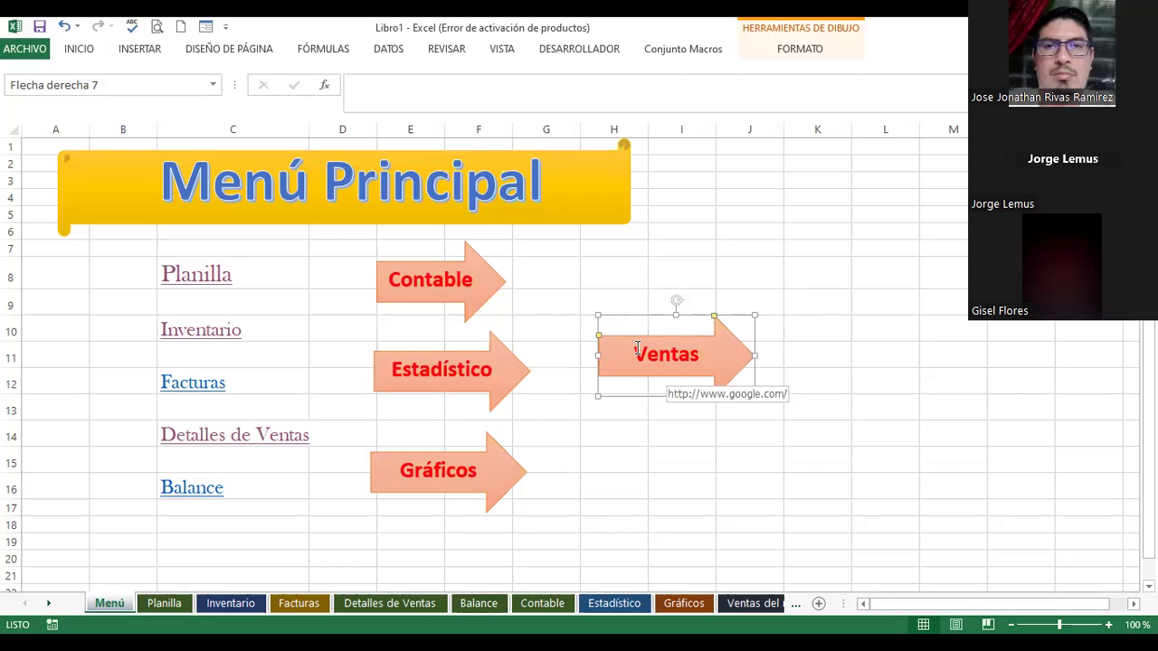
# Step: Link the Ventas arrow on the Menú sheet to the sales sheet within this workbook
pyautogui.rightClick(639, 384)
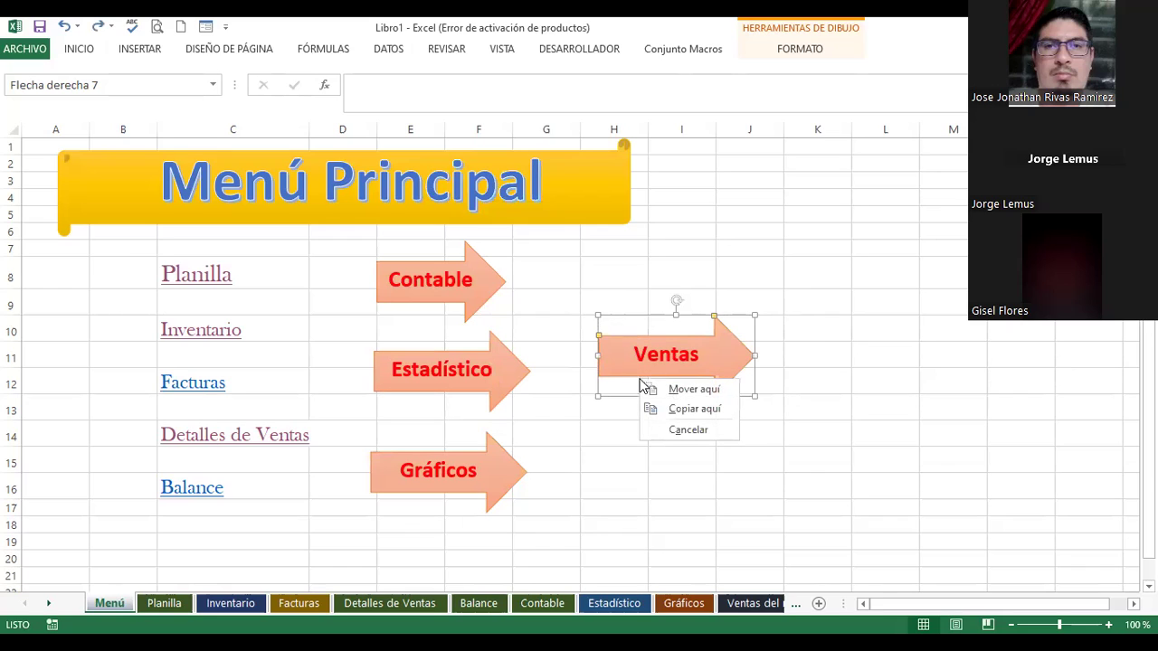
pyautogui.press('Escape')
pyautogui.rightClick(636, 380)
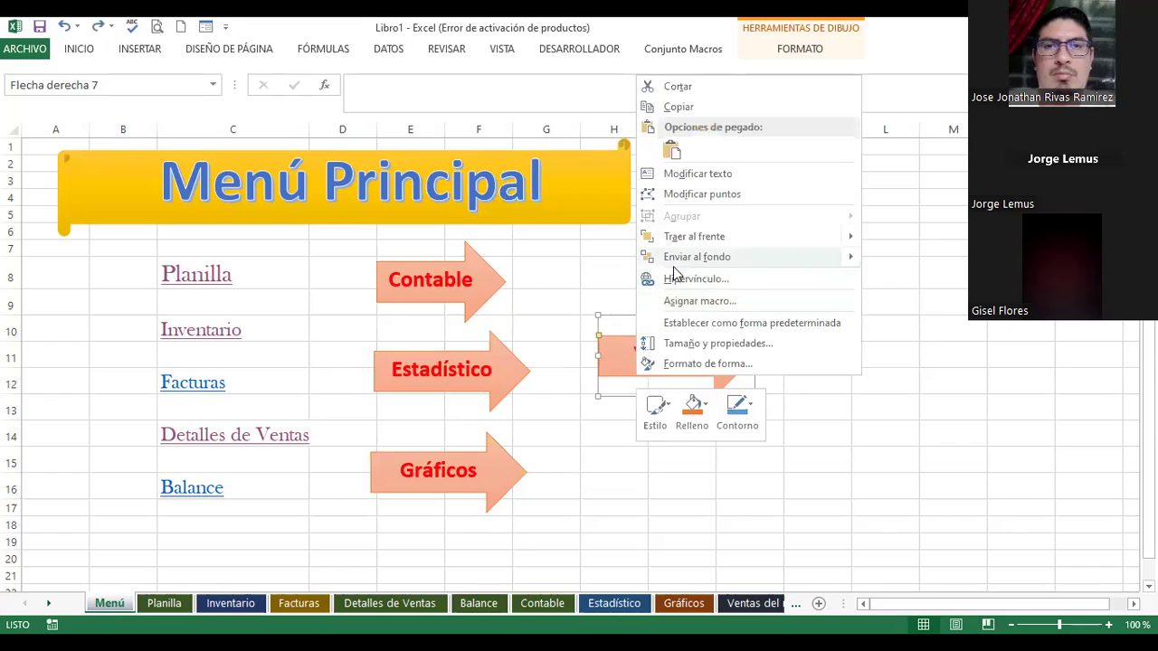
pyautogui.click(687, 279)
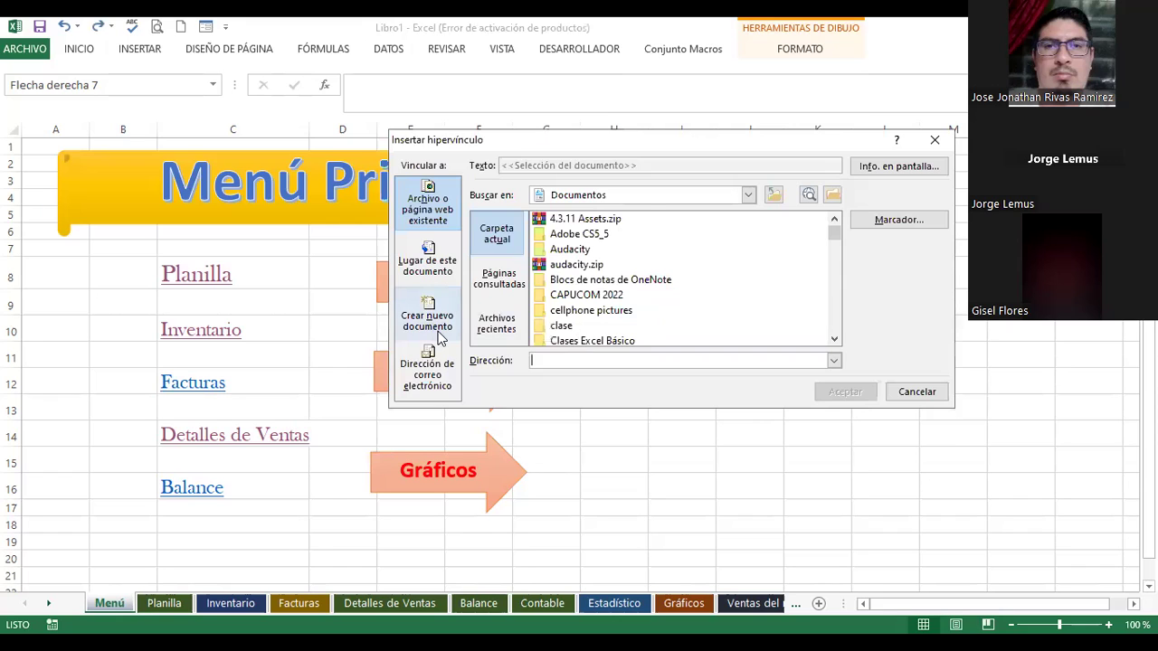
pyautogui.click(427, 264)
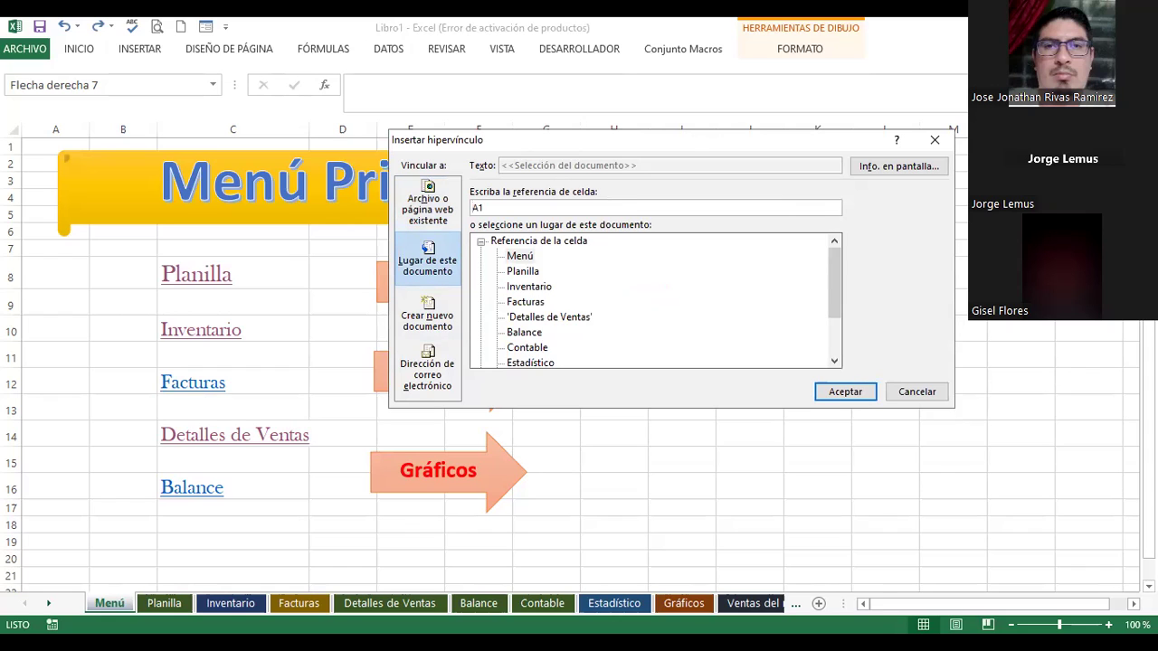
pyautogui.click(838, 318)
pyautogui.click(537, 332)
pyautogui.press('Return')
pyautogui.click(655, 450)
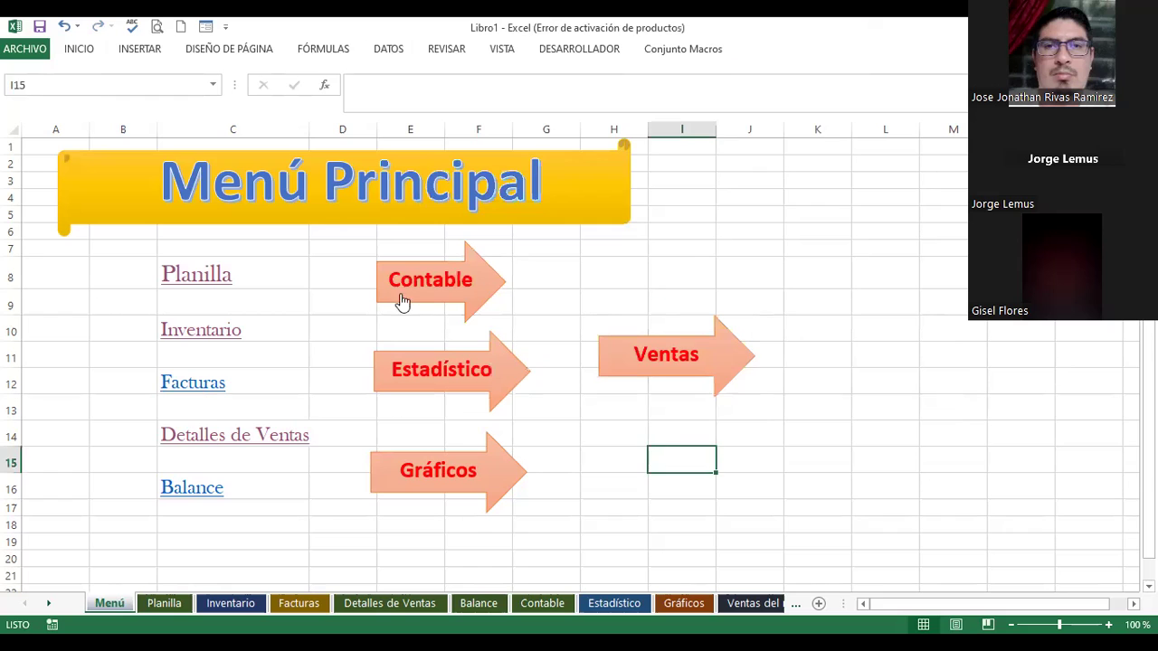
# Step: Search Bing for online images of "google" and insert the multicolour Google logo into the Menú sheet
pyautogui.click(136, 50)
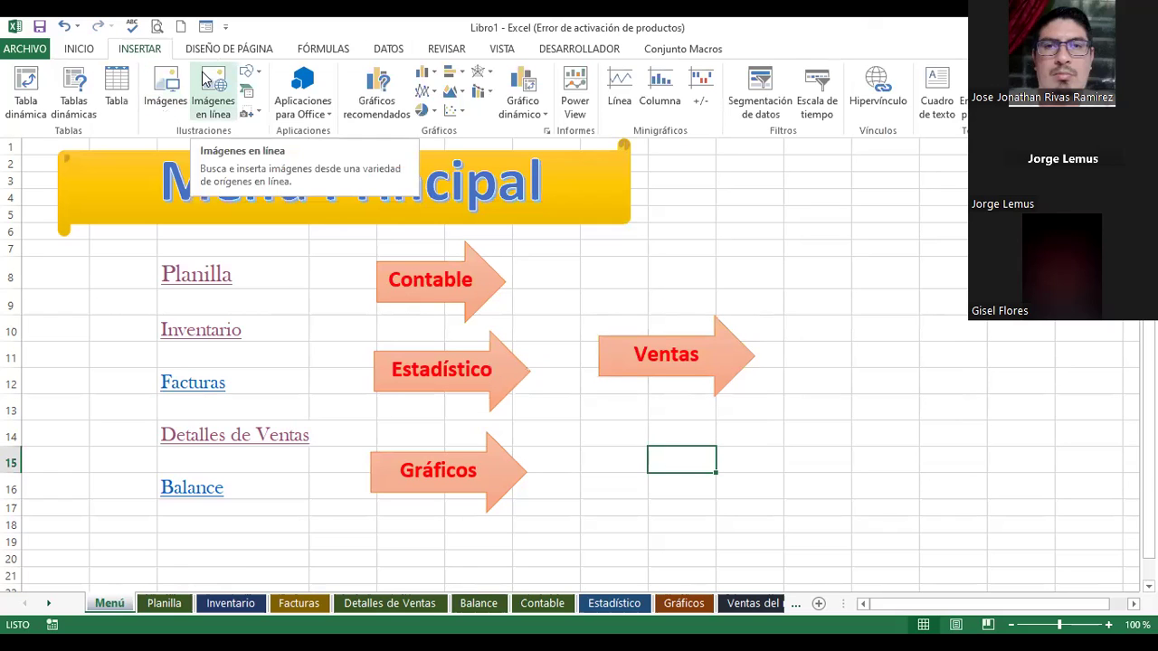
pyautogui.click(205, 78)
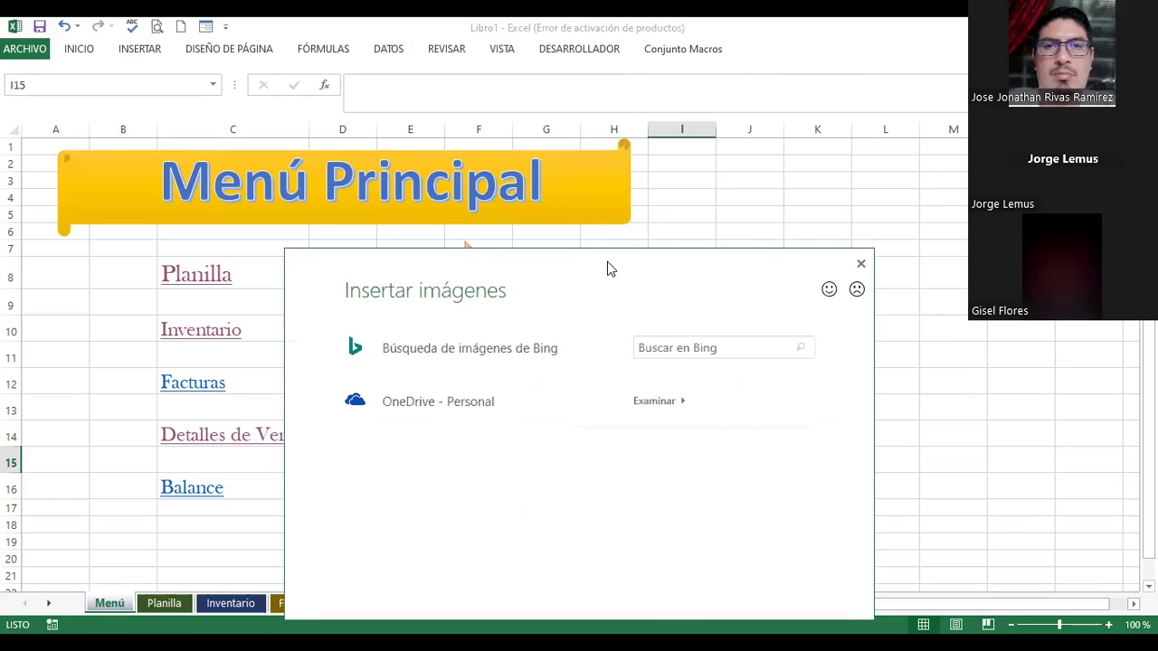
pyautogui.click(675, 348)
pyautogui.write('google')
pyautogui.press('Return')
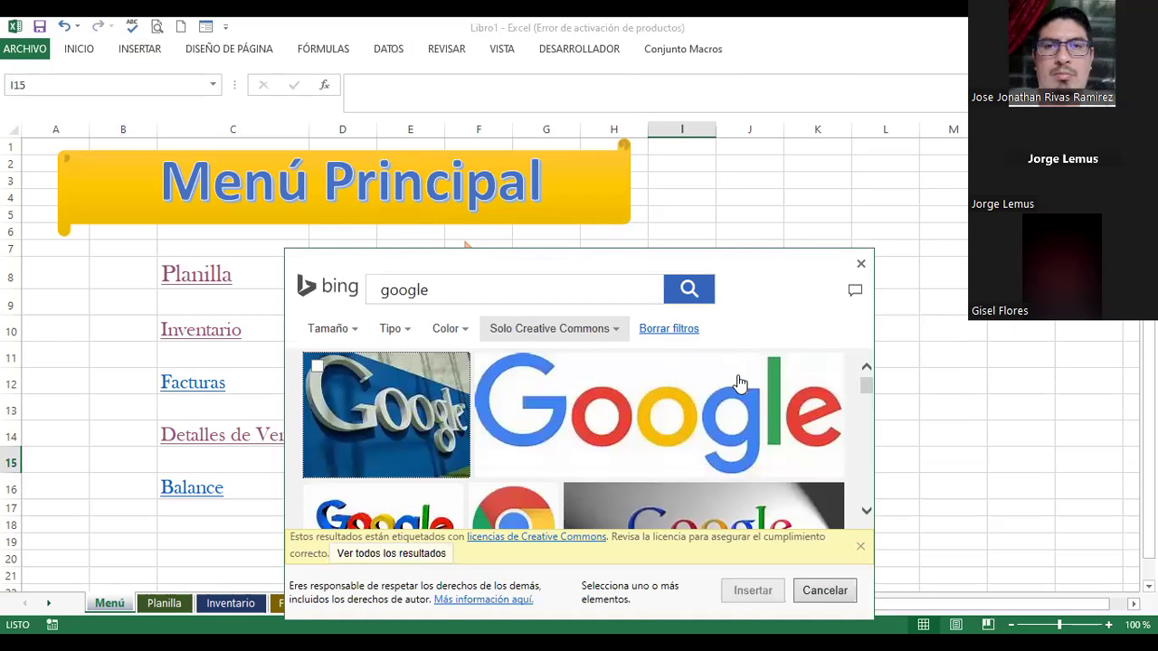
pyautogui.moveTo(863, 390); pyautogui.dragTo(864, 389)
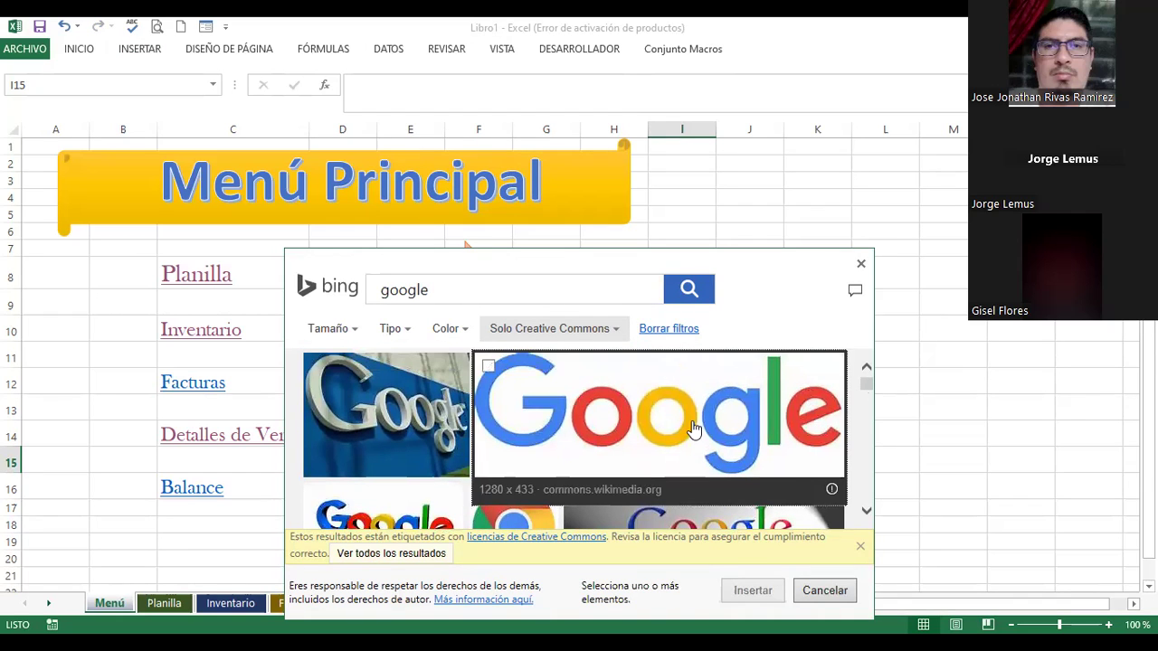
pyautogui.click(719, 402)
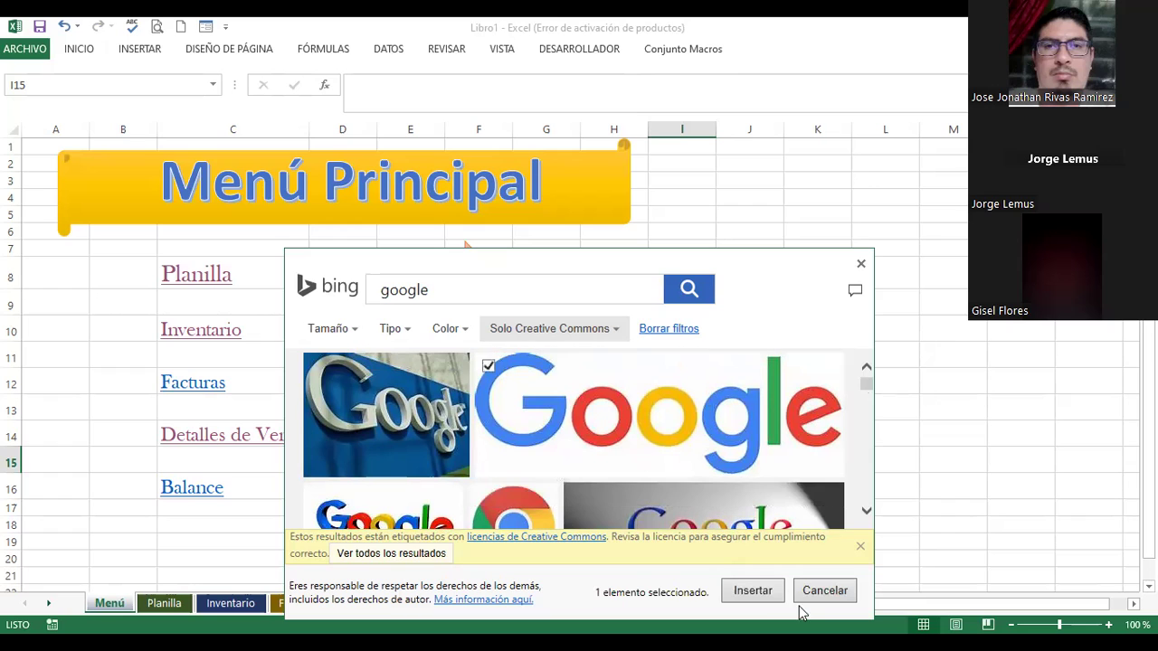
pyautogui.click(762, 590)
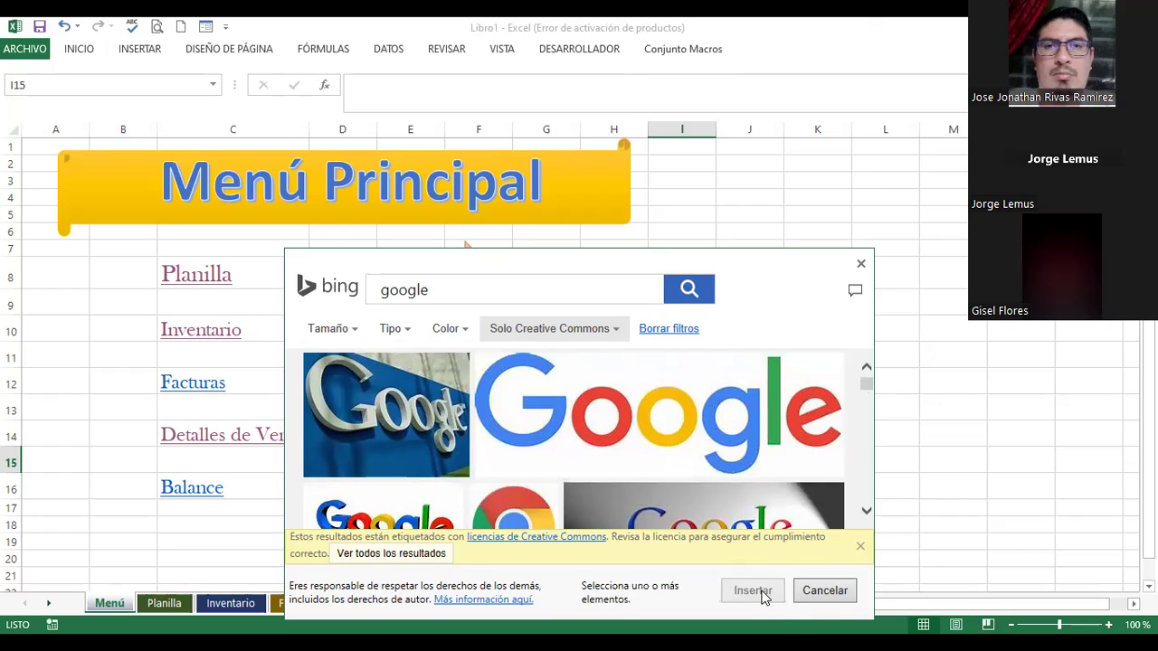
# Step: Shrink the Google logo to about five columns wide and place it below the Ventas arrow
pyautogui.moveTo(670, 500); pyautogui.dragTo(242, 344)
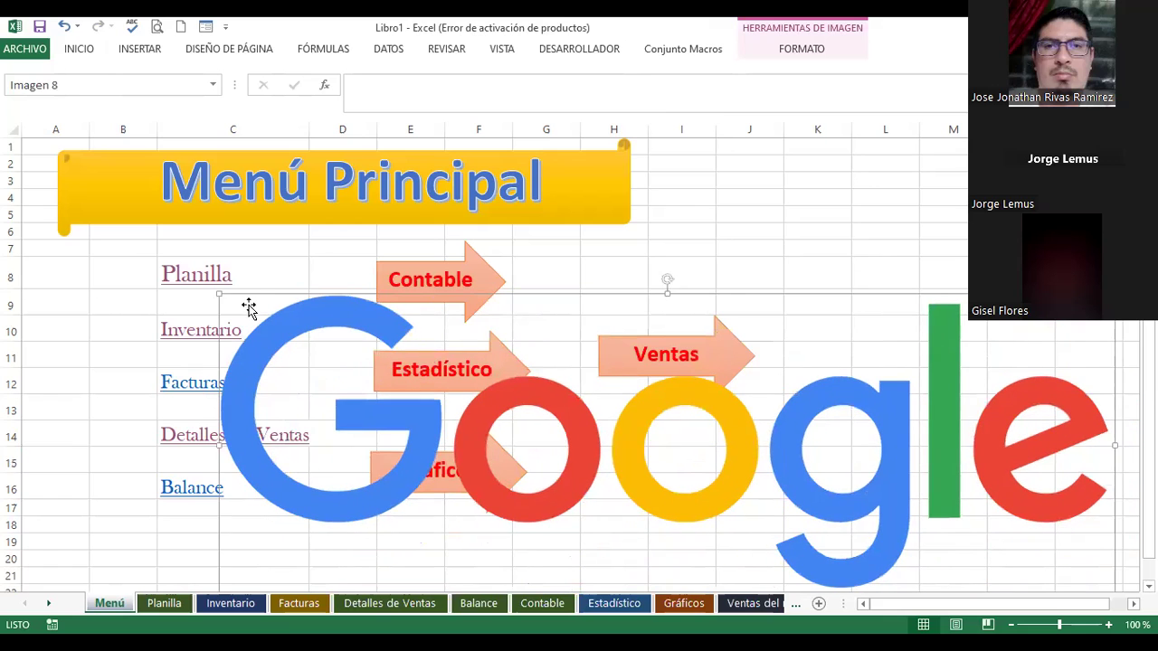
pyautogui.moveTo(217, 289); pyautogui.dragTo(499, 389)
pyautogui.moveTo(592, 447); pyautogui.dragTo(626, 470)
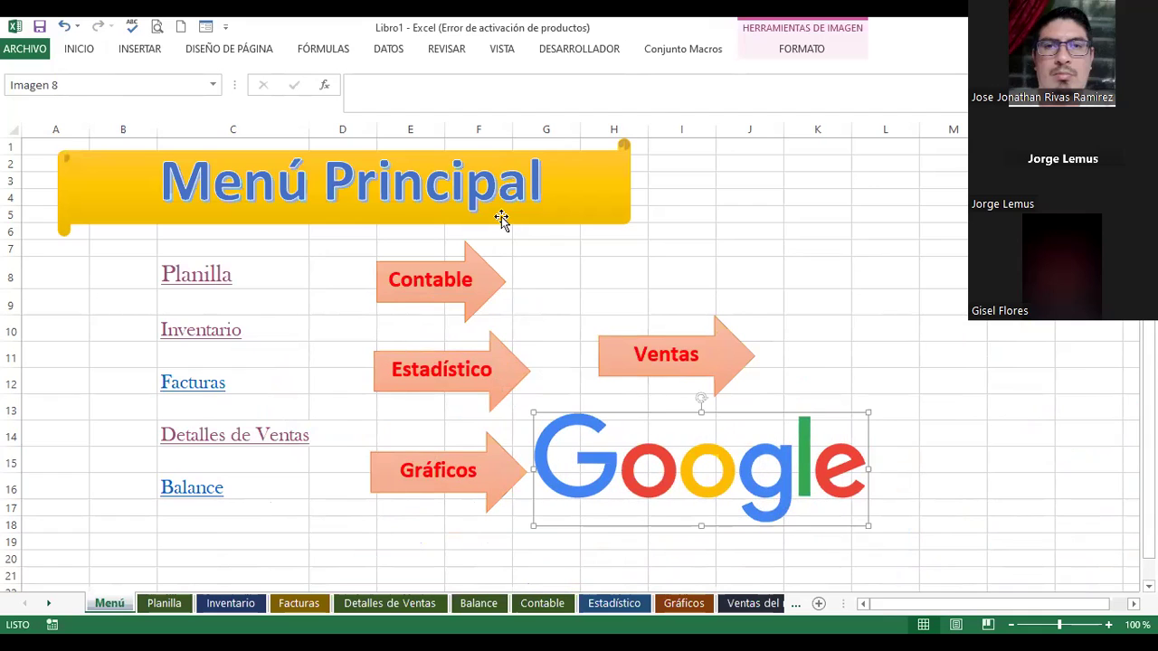
pyautogui.click(802, 50)
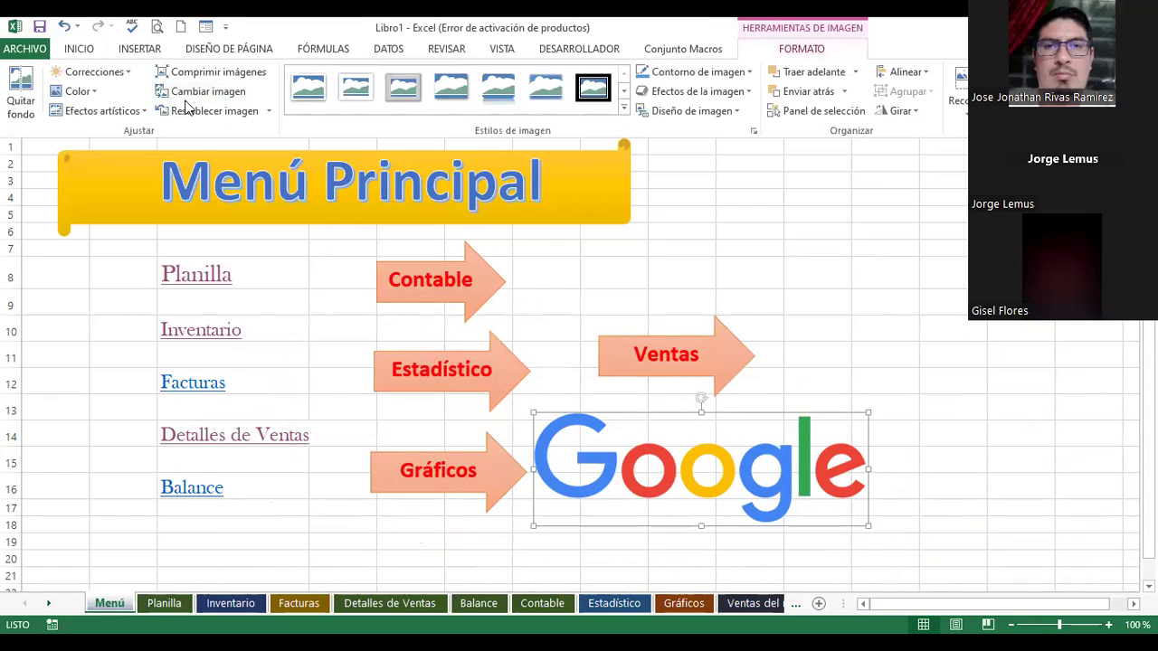
pyautogui.click(204, 219)
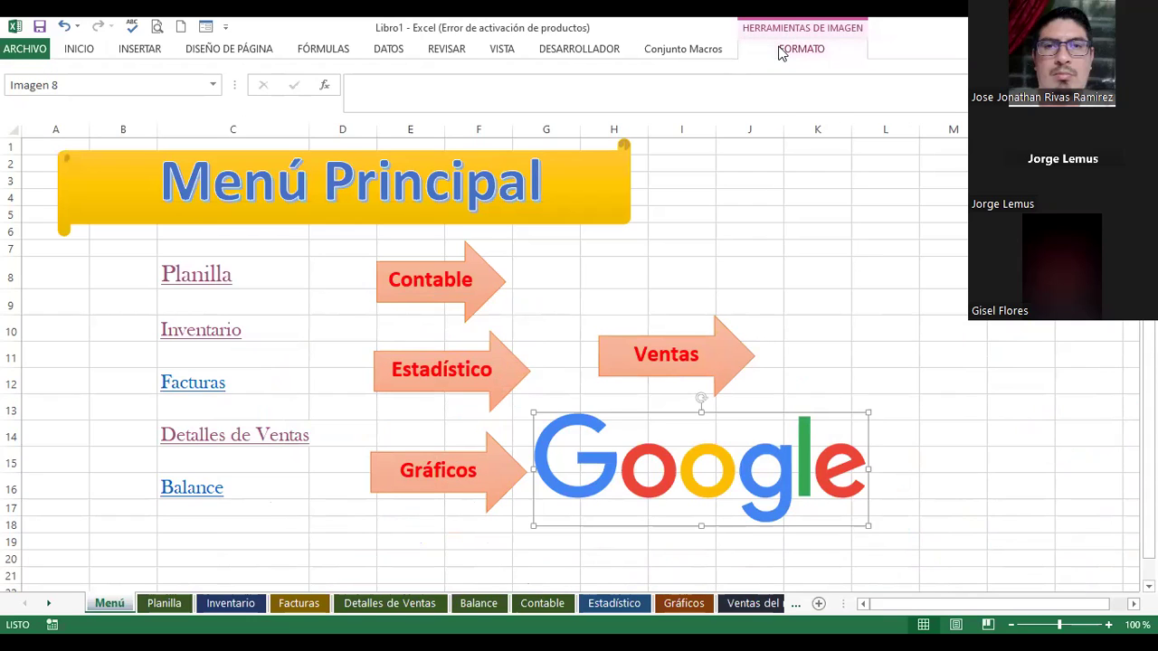
pyautogui.click(782, 53)
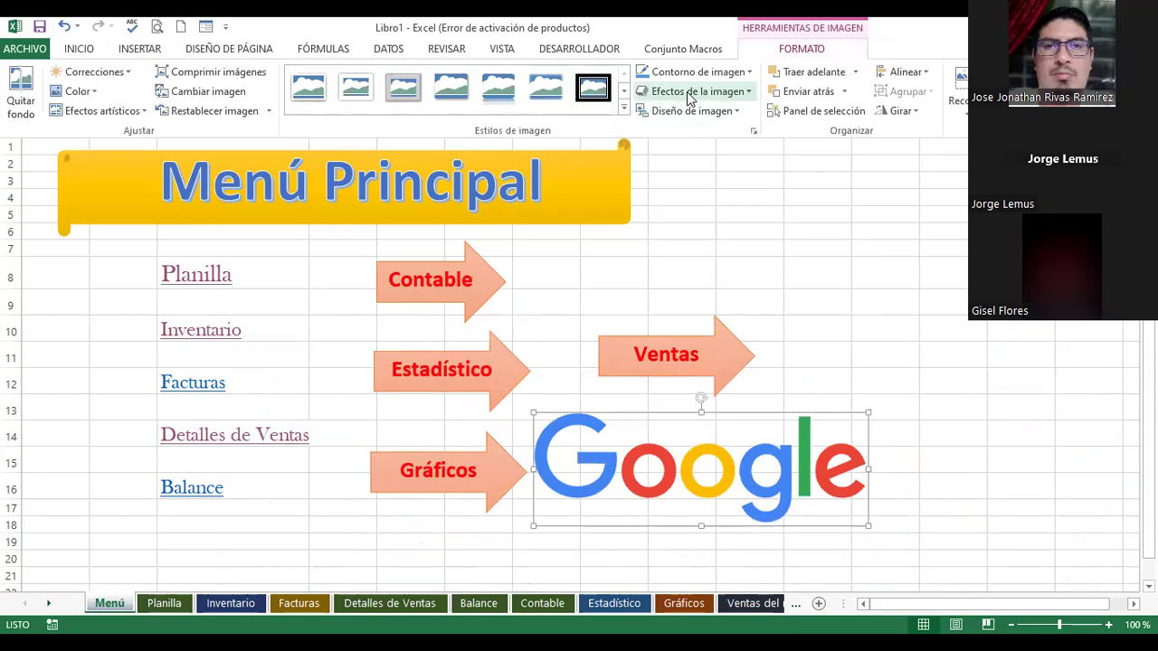
pyautogui.click(687, 92)
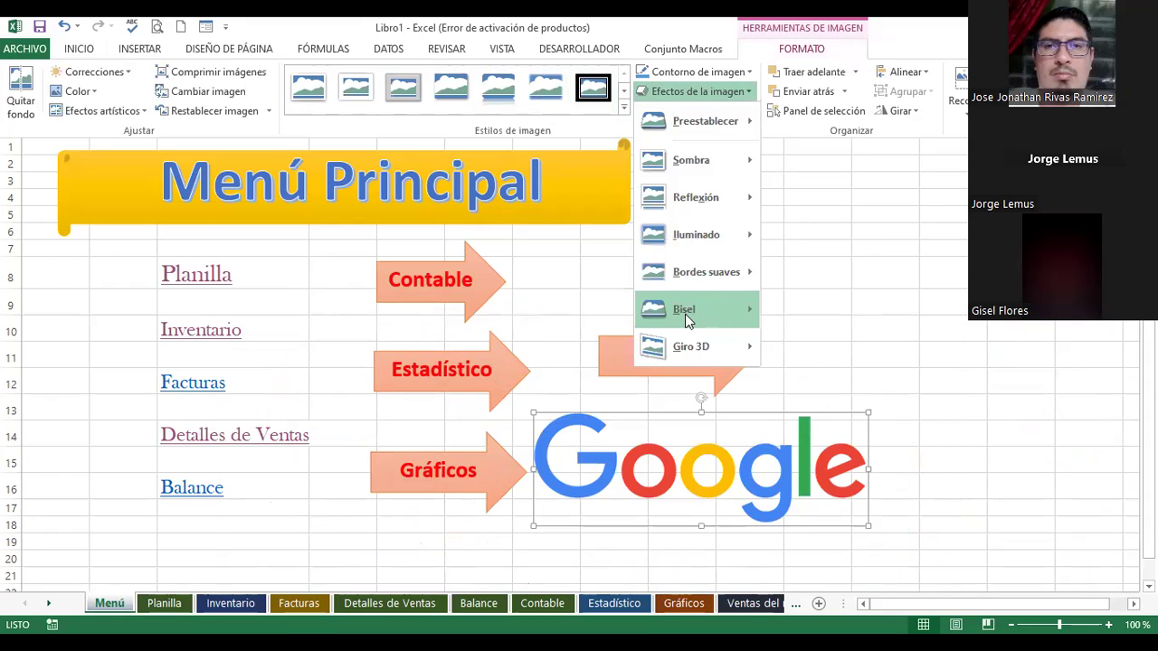
pyautogui.click(685, 313)
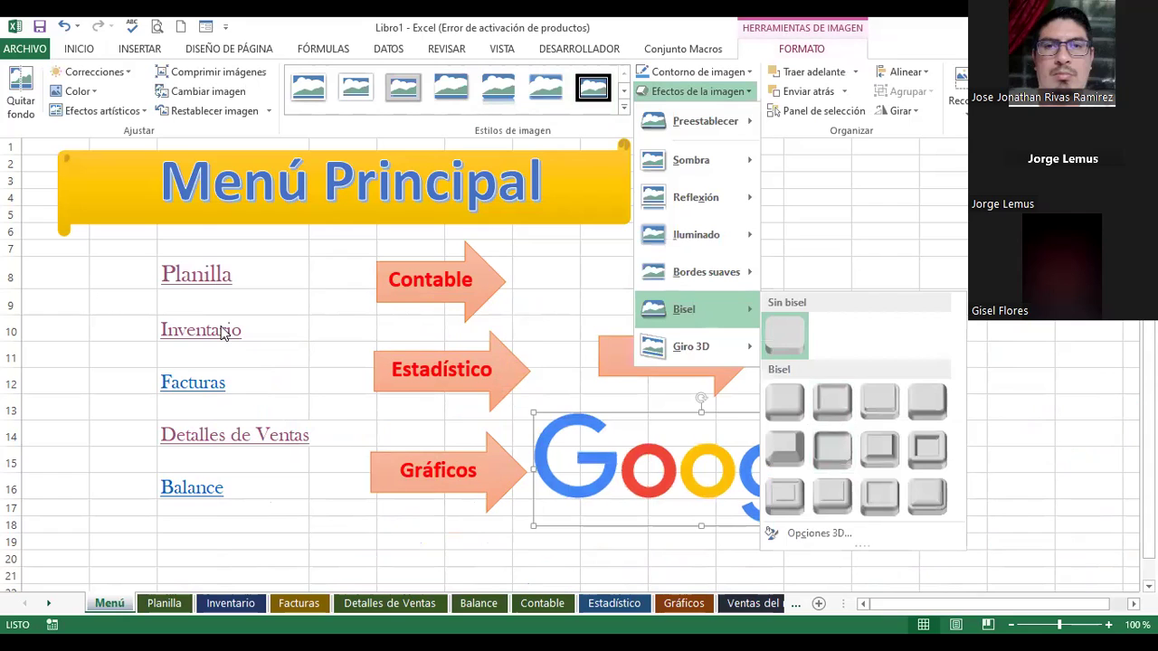
pyautogui.click(98, 111)
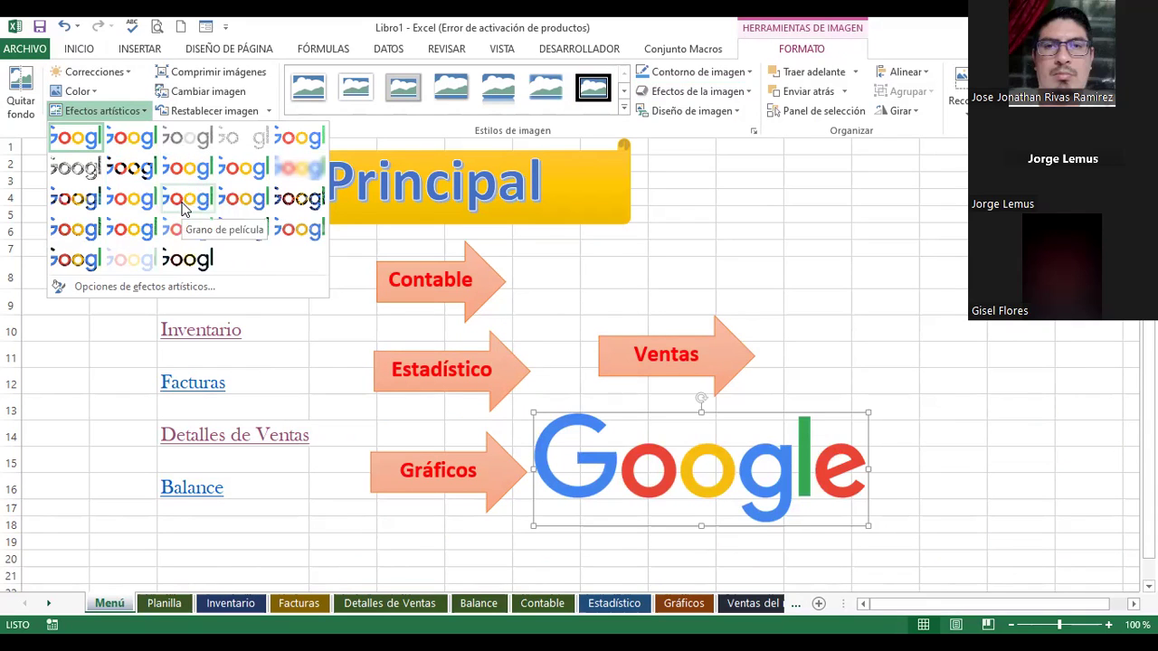
pyautogui.press('Escape')
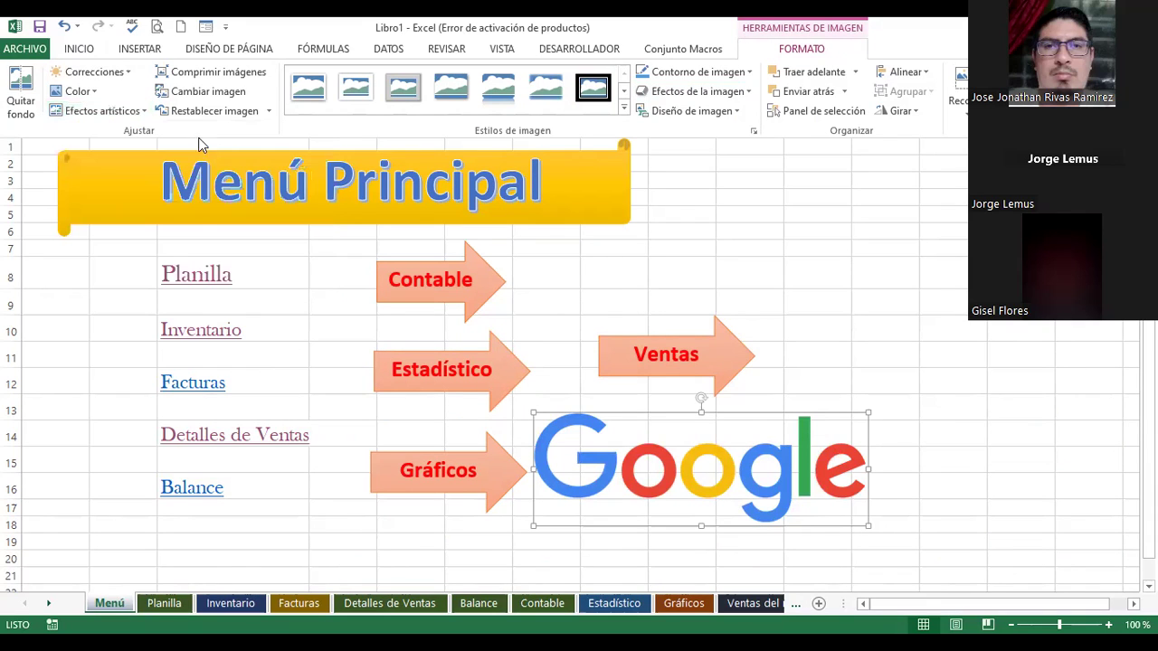
# Step: Recolour the Google logo with Oro, Color de énfasis 4 oscuro and shift it slightly away from the Gráficos arrow
pyautogui.click(106, 102)
pyautogui.click(93, 88)
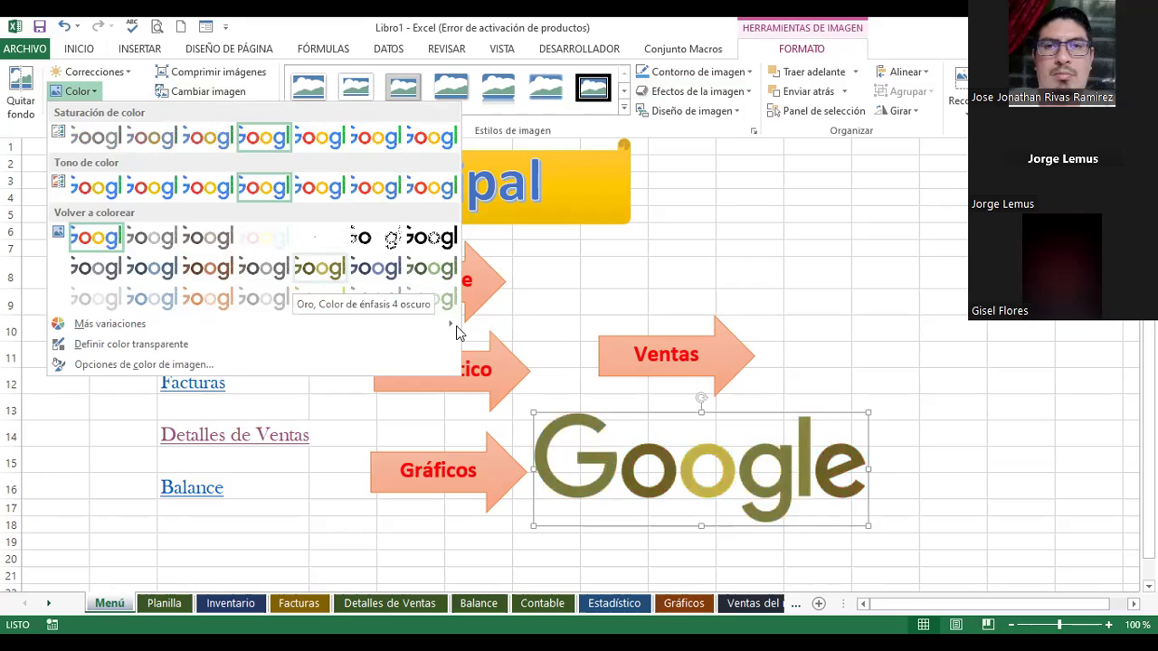
pyautogui.click(666, 486)
pyautogui.moveTo(703, 478); pyautogui.dragTo(745, 490)
pyautogui.rightClick(745, 490)
pyautogui.press('Escape')
pyautogui.rightClick(745, 488)
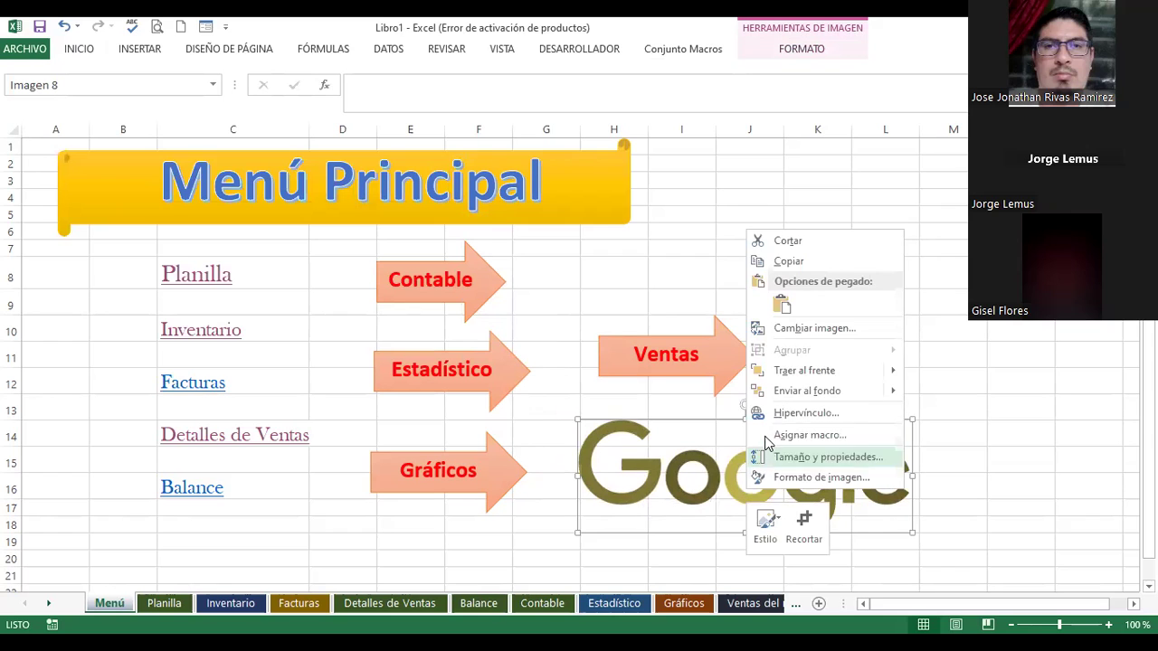
pyautogui.click(766, 415)
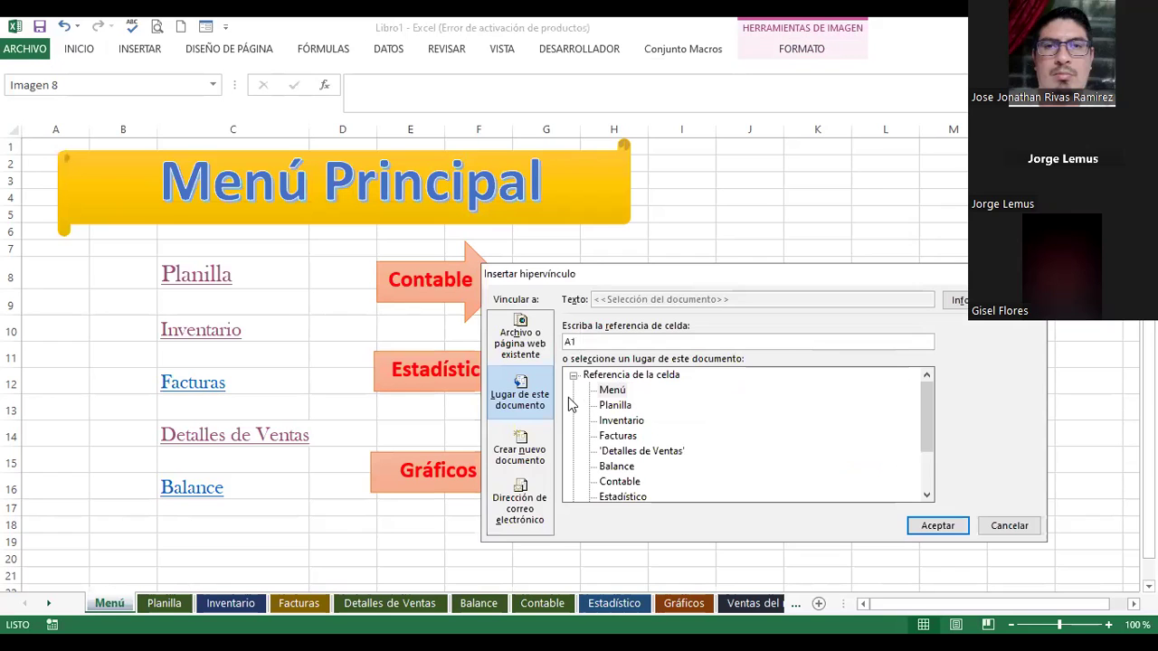
pyautogui.click(520, 340)
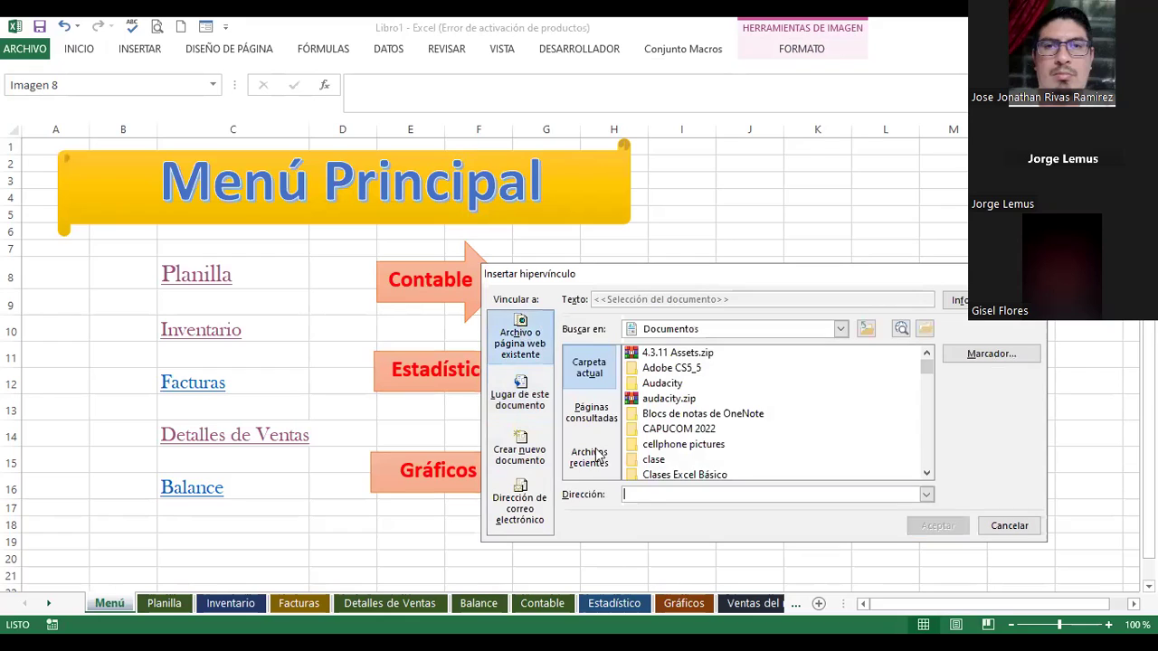
pyautogui.click(648, 496)
pyautogui.write('www.google.com')
pyautogui.hotkey('ctrl', 'a')
pyautogui.press('BackSpace')
pyautogui.write('http://www.google.com/')
pyautogui.click(938, 526)
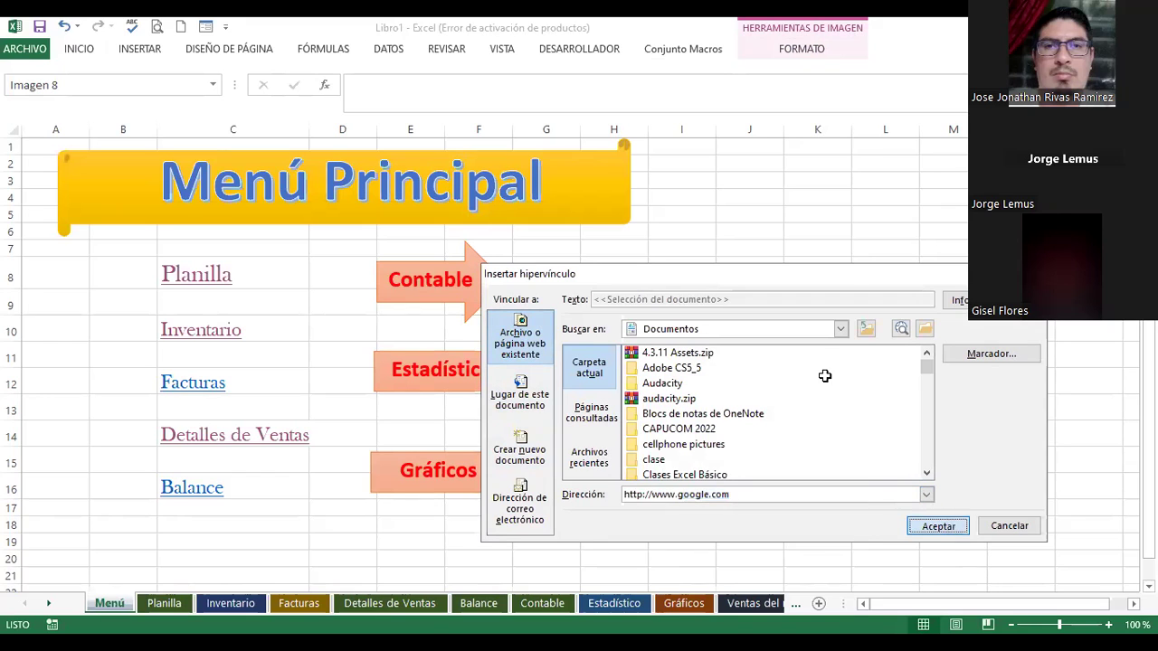
pyautogui.click(831, 354)
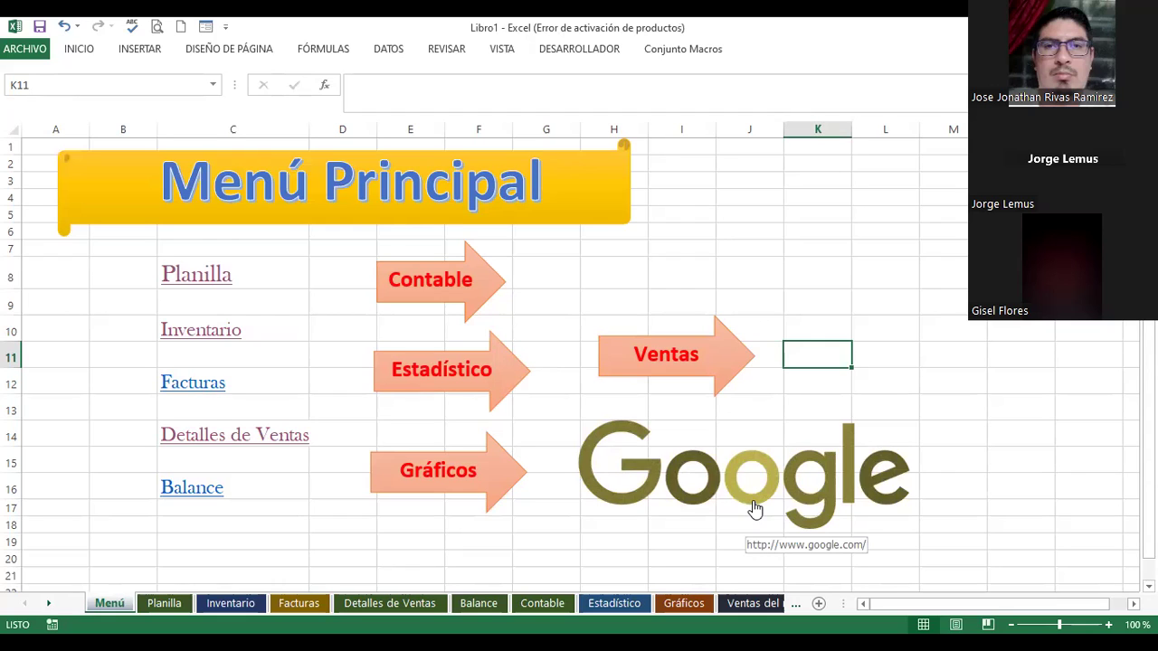
# Step: Widen the Menú Principal banner so it spans across to column L, above the arrows and the logo
pyautogui.click(629, 183)
pyautogui.moveTo(638, 184); pyautogui.dragTo(921, 157)
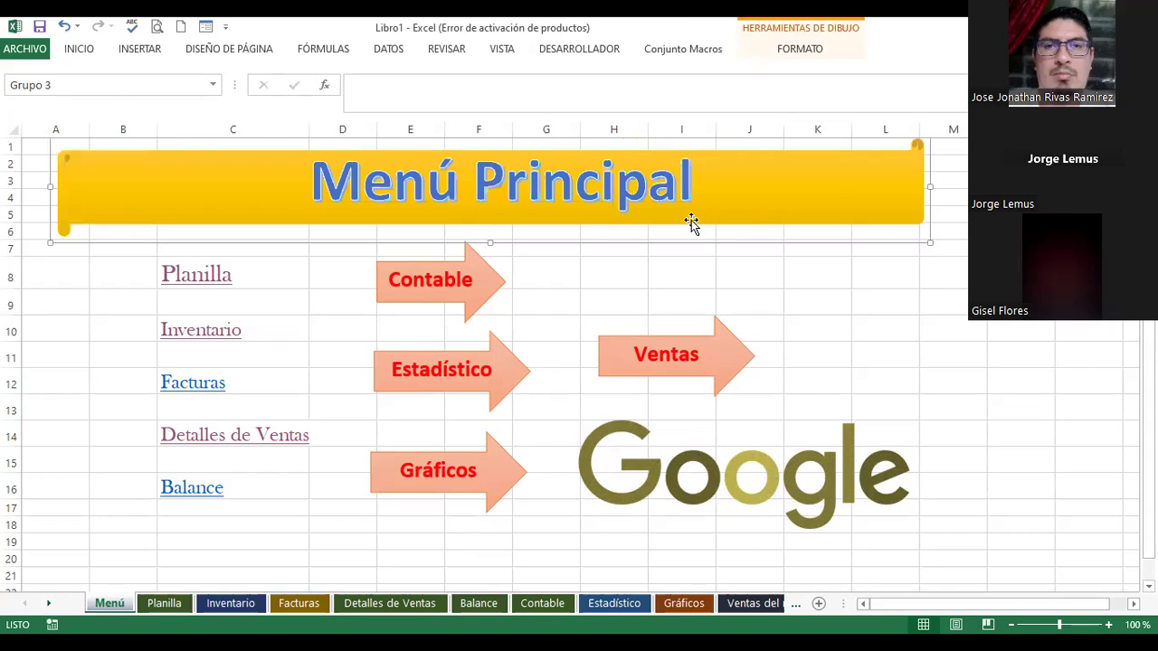
pyautogui.click(946, 198)
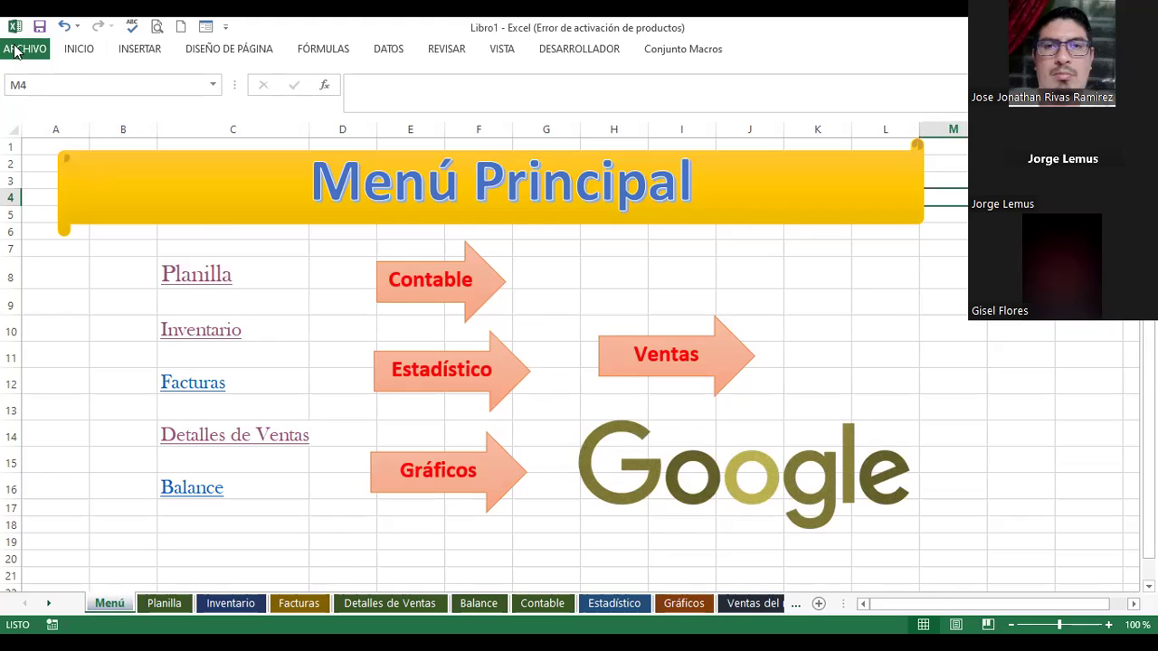
# Step: Bring up the Save As options for storing the workbook on this computer
pyautogui.click(15, 52)
pyautogui.click(84, 226)
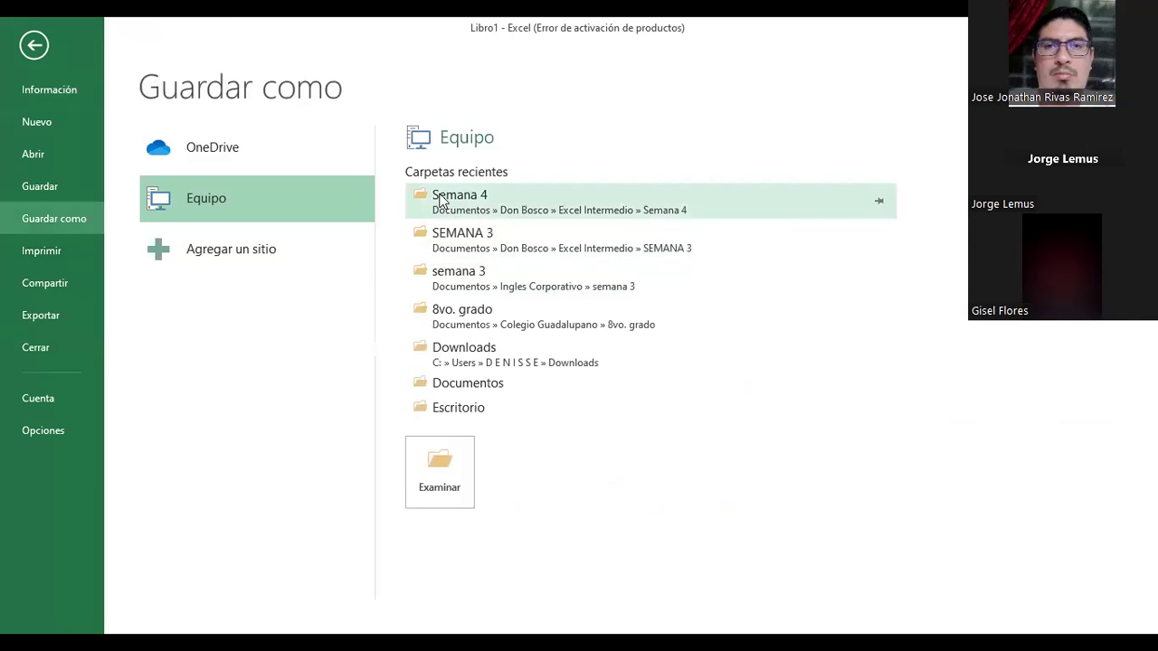
# Step: Save the workbook in the SEMANA 3 folder under the file name Elaboración de Indice
pyautogui.click(441, 235)
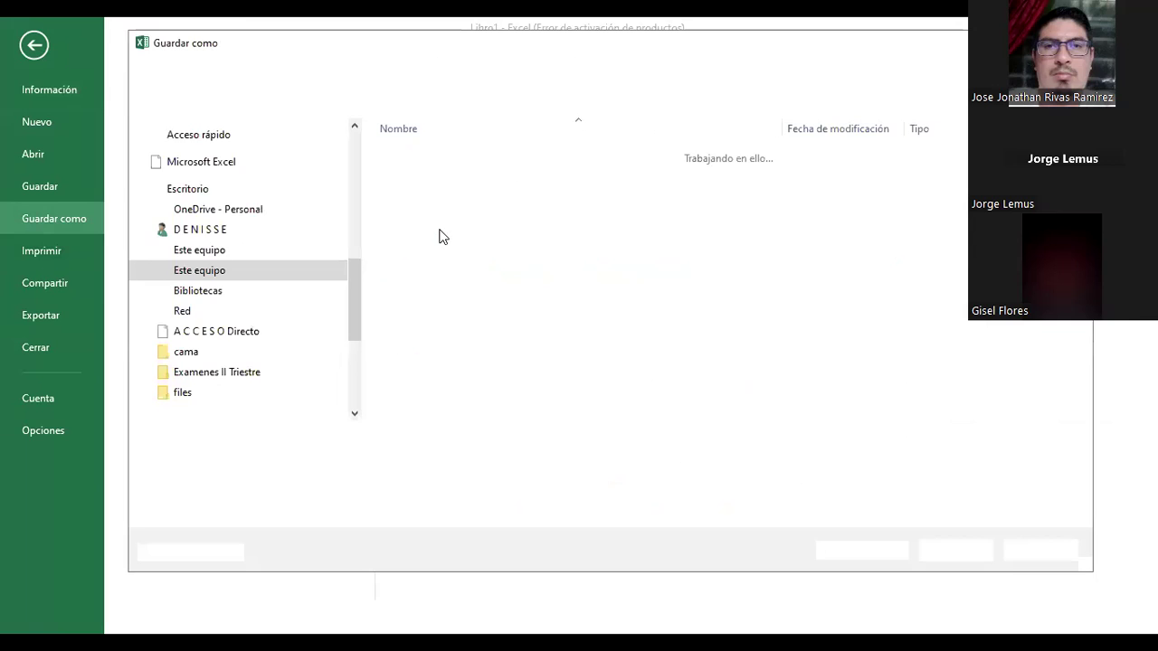
pyautogui.click(440, 226)
pyautogui.click(380, 441)
pyautogui.click(380, 441)
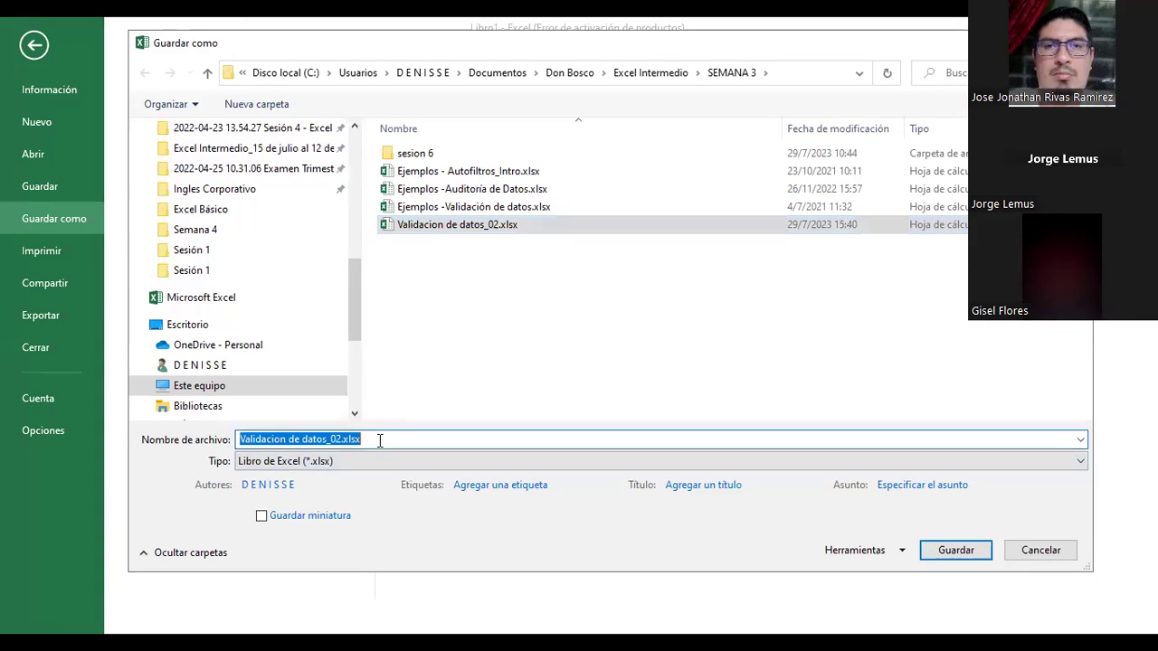
pyautogui.press('BackSpace')
pyautogui.write('Elaboración de Indice')
pyautogui.press('Return')
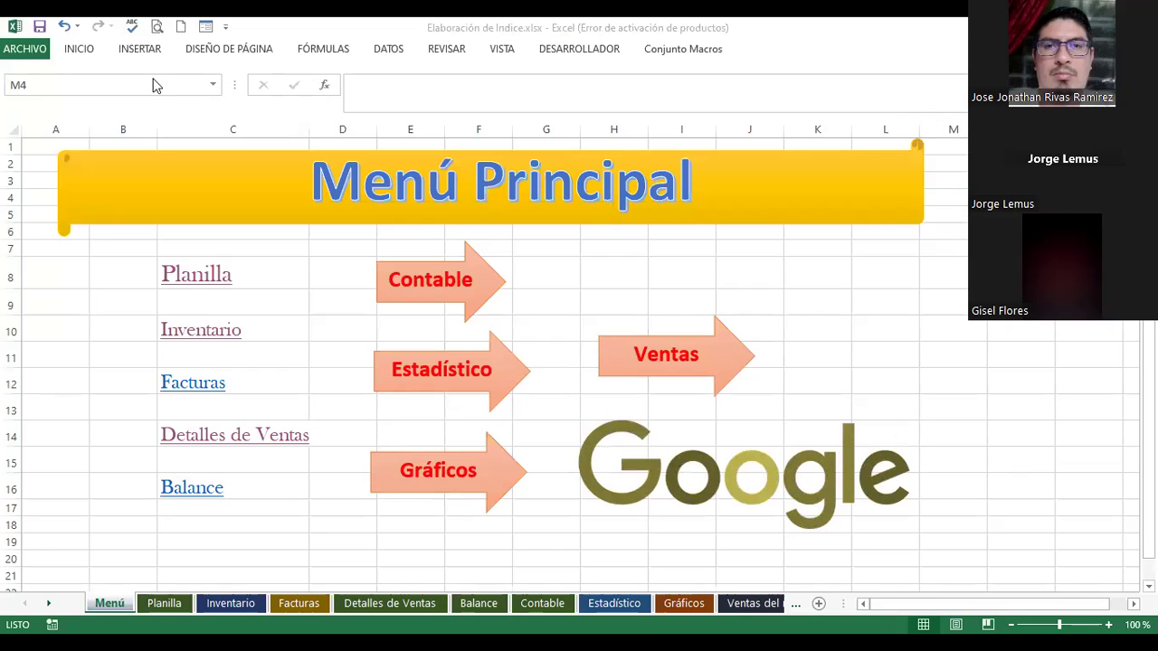
# Step: Test the Google logo's web link on the Menú sheet and review the picture's hyperlink settings
pyautogui.click(680, 472)
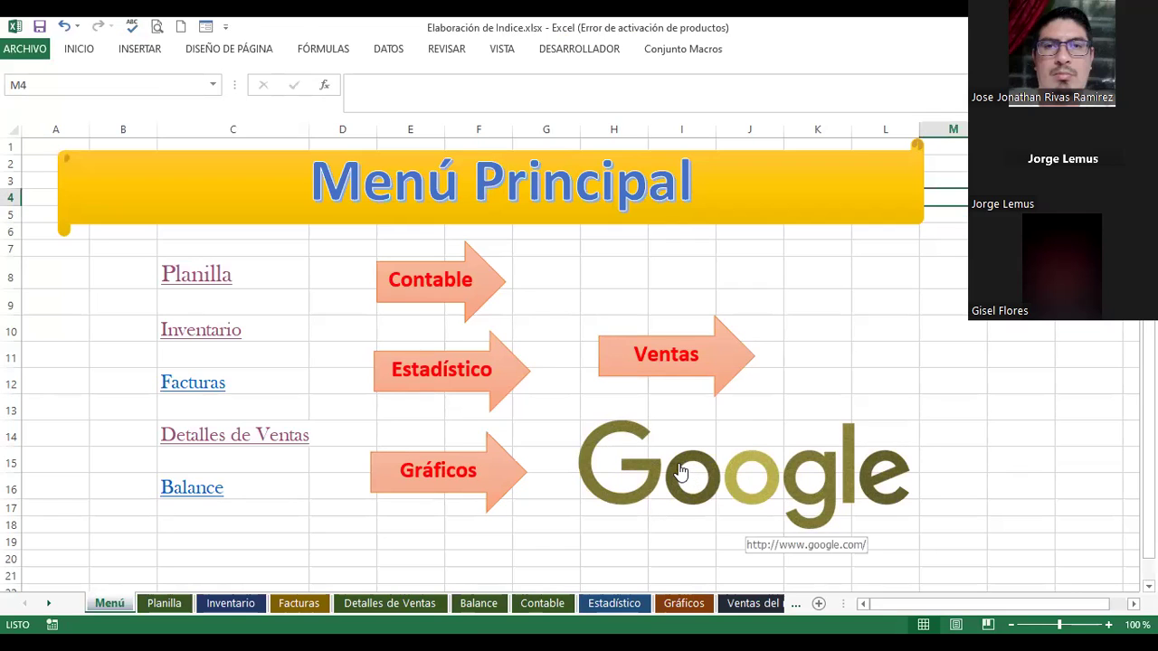
pyautogui.keyDown('ctrl'); pyautogui.click(818, 480); pyautogui.keyUp('ctrl')
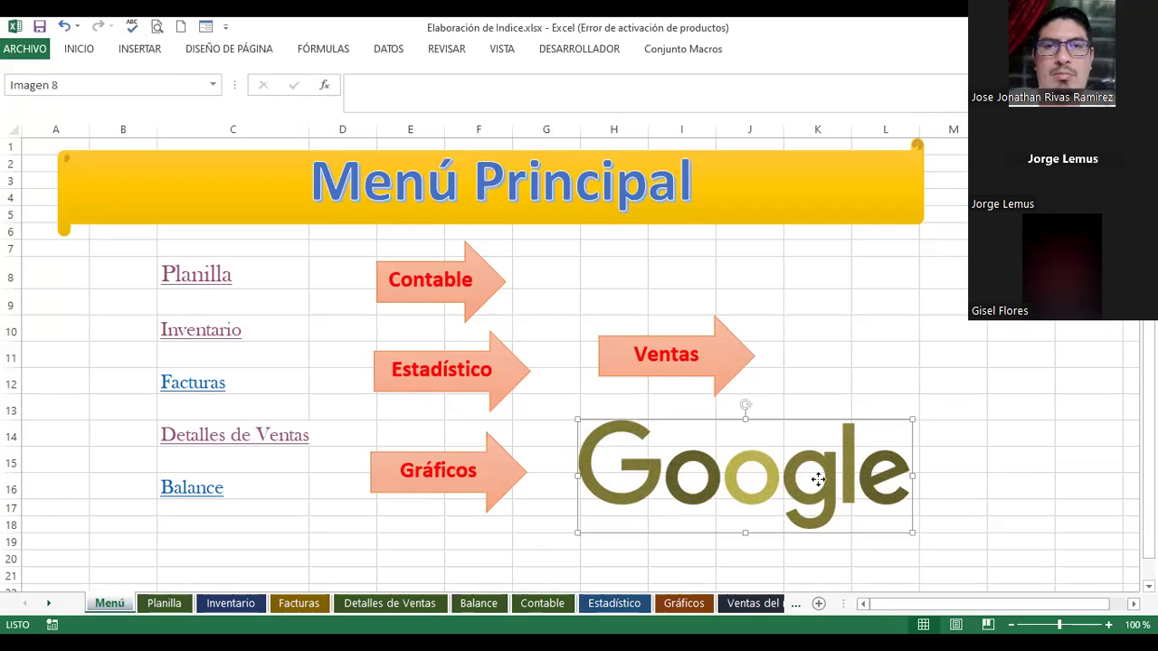
pyautogui.rightClick(817, 481)
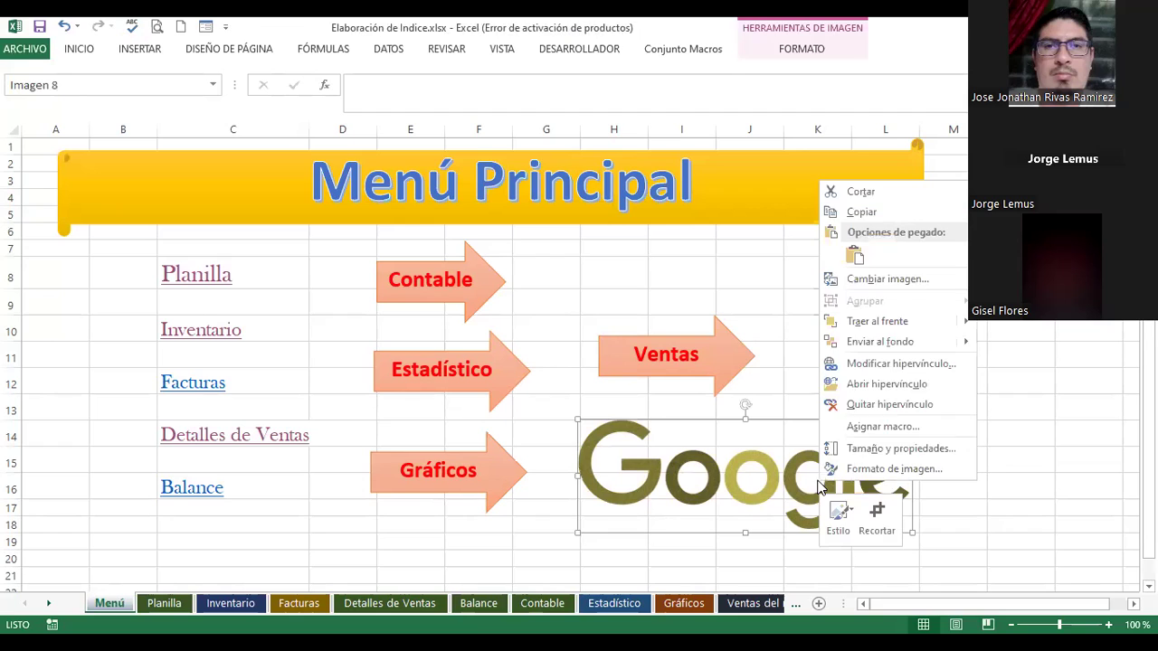
pyautogui.click(866, 370)
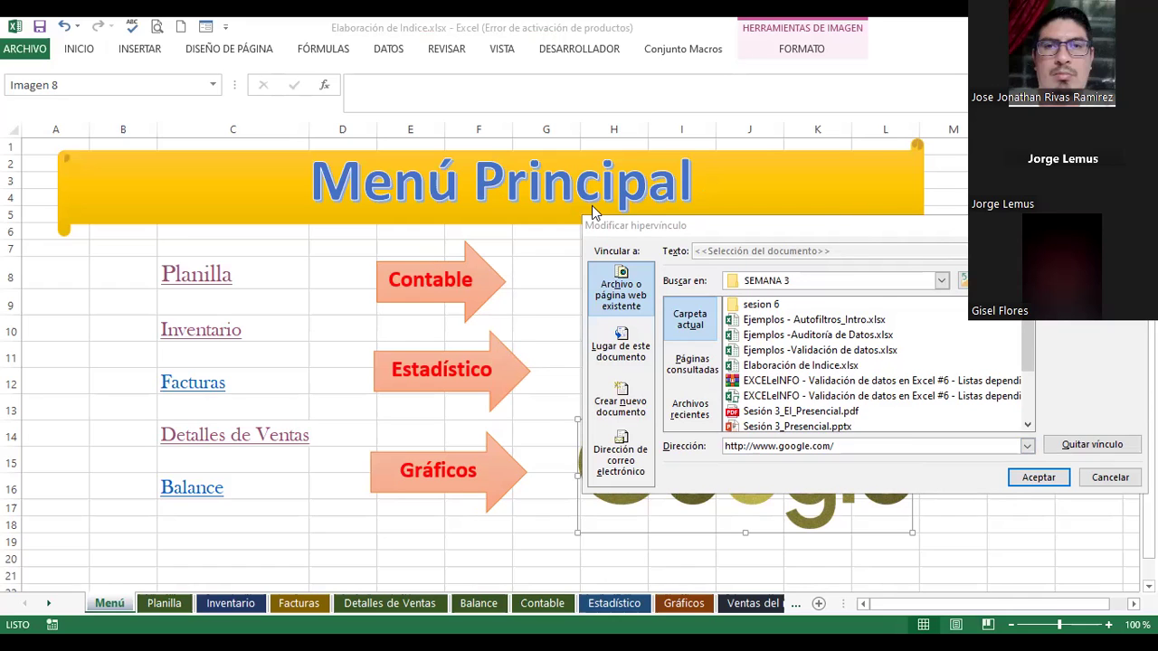
pyautogui.click(866, 207)
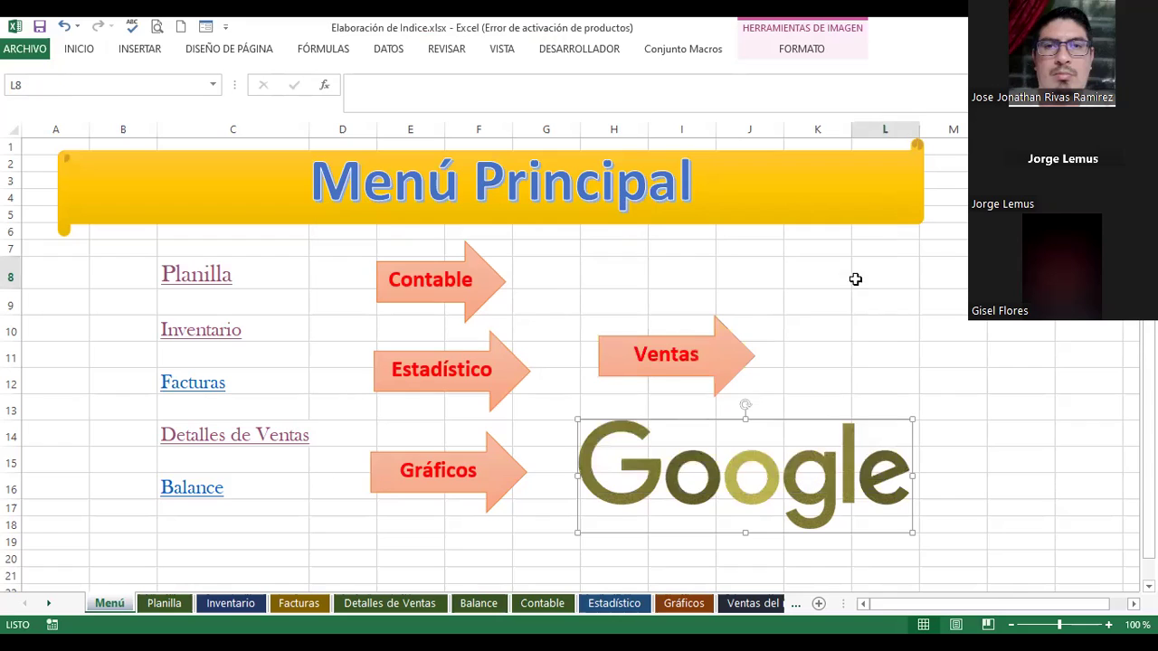
pyautogui.click(855, 278)
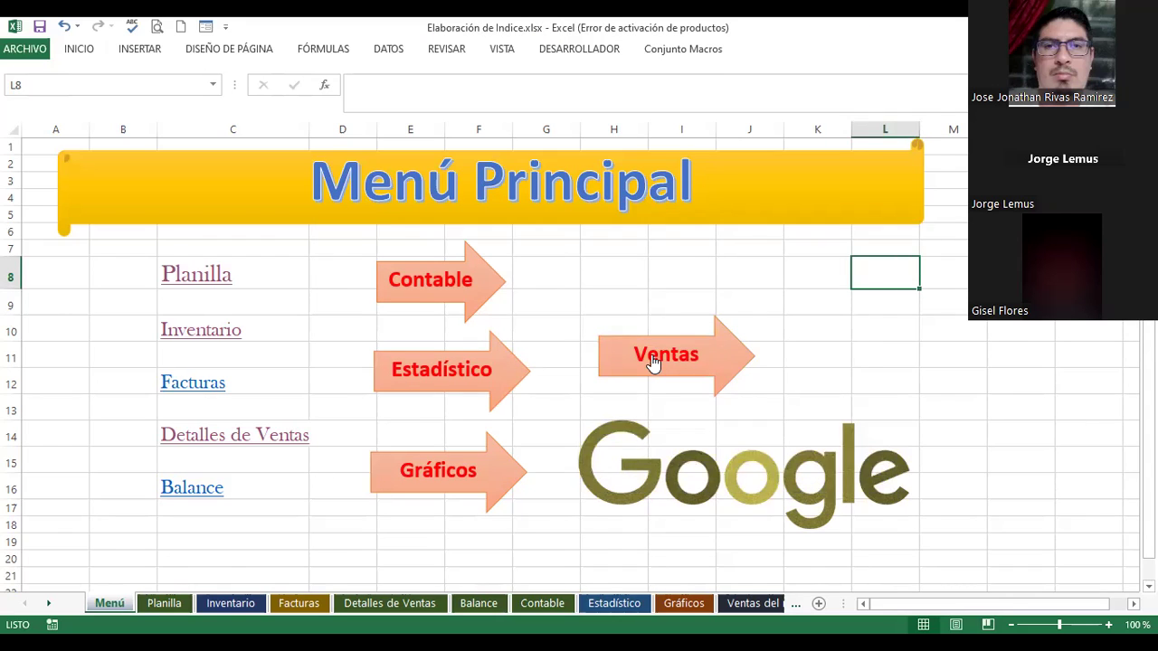
# Step: Paste the "Ir al menú principal" arrow onto the Ventas del mes sheet, place it over columns F to H, and test its link
pyautogui.click(653, 362)
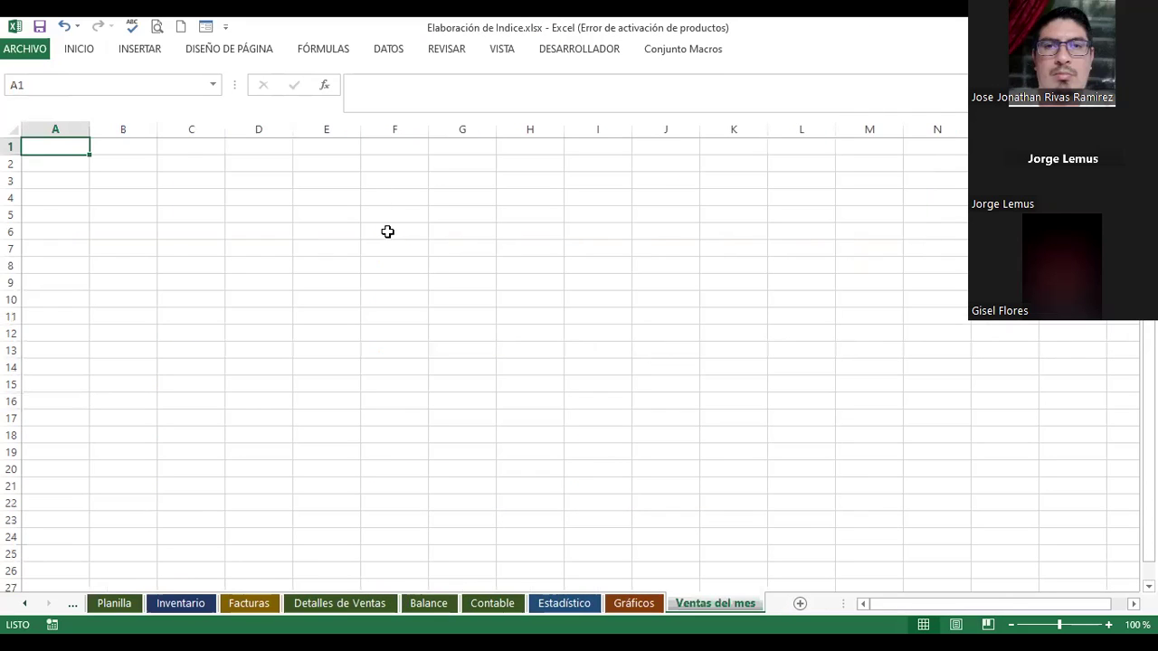
pyautogui.hotkey('ctrl', 'v')
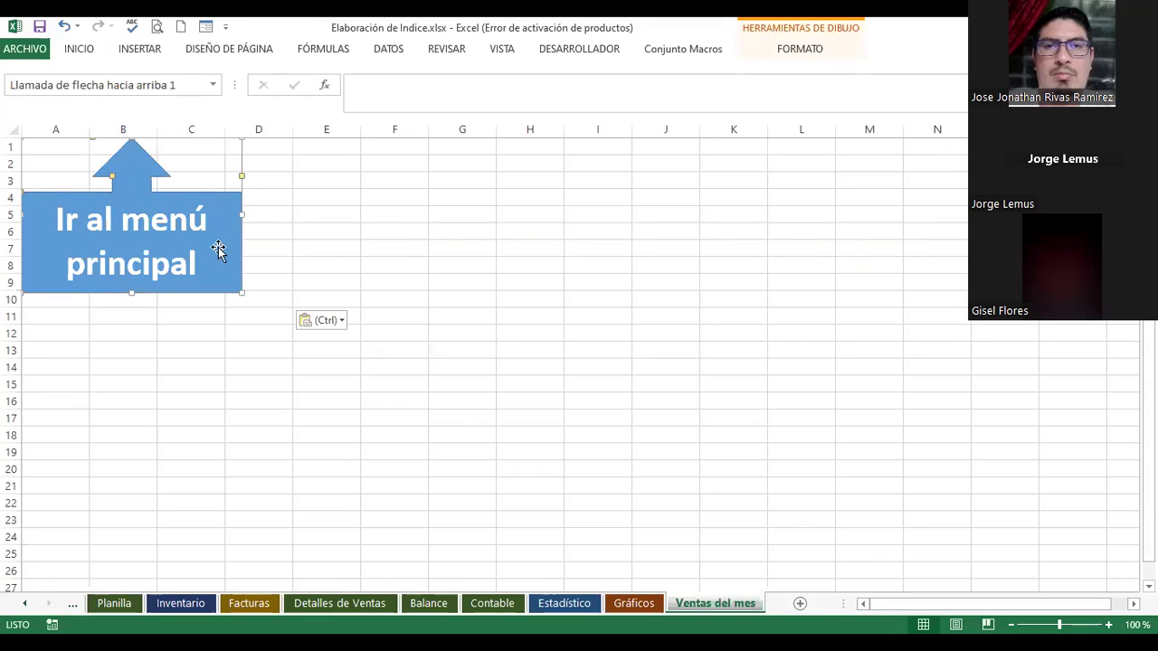
pyautogui.moveTo(240, 249); pyautogui.dragTo(577, 243)
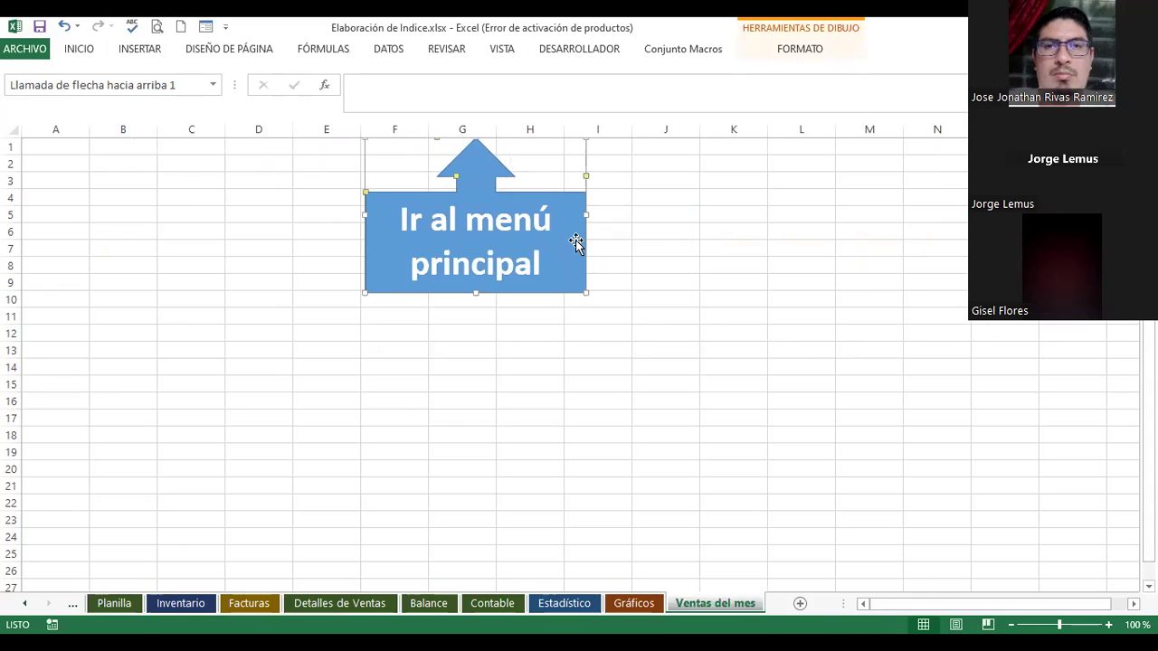
pyautogui.click(646, 242)
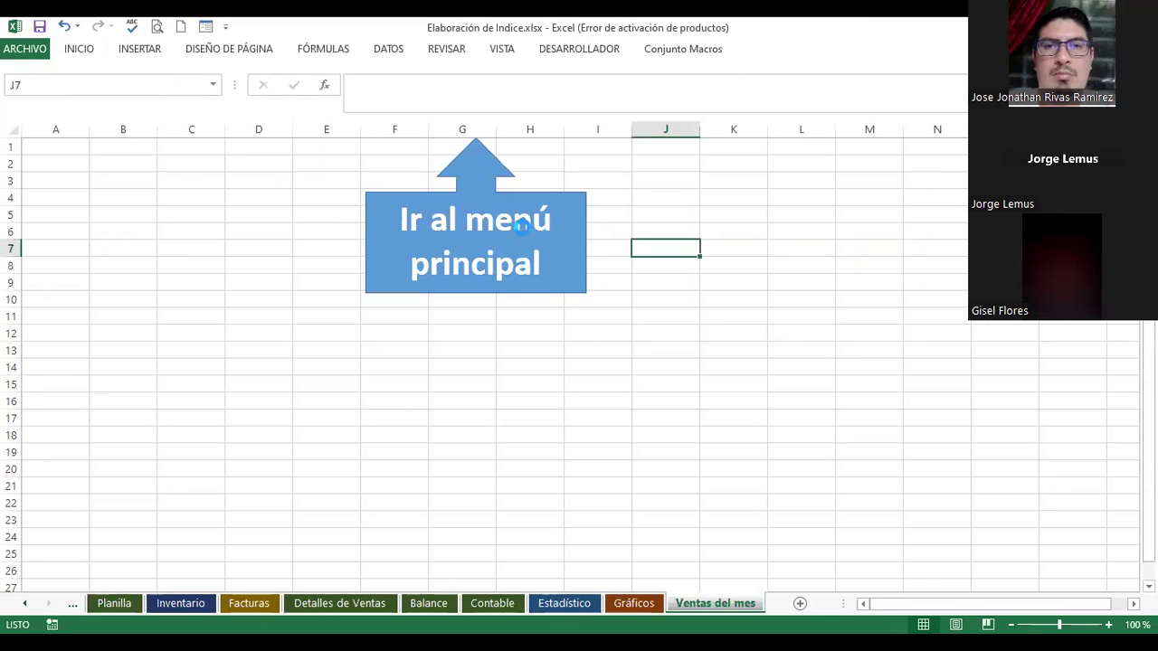
pyautogui.click(523, 228)
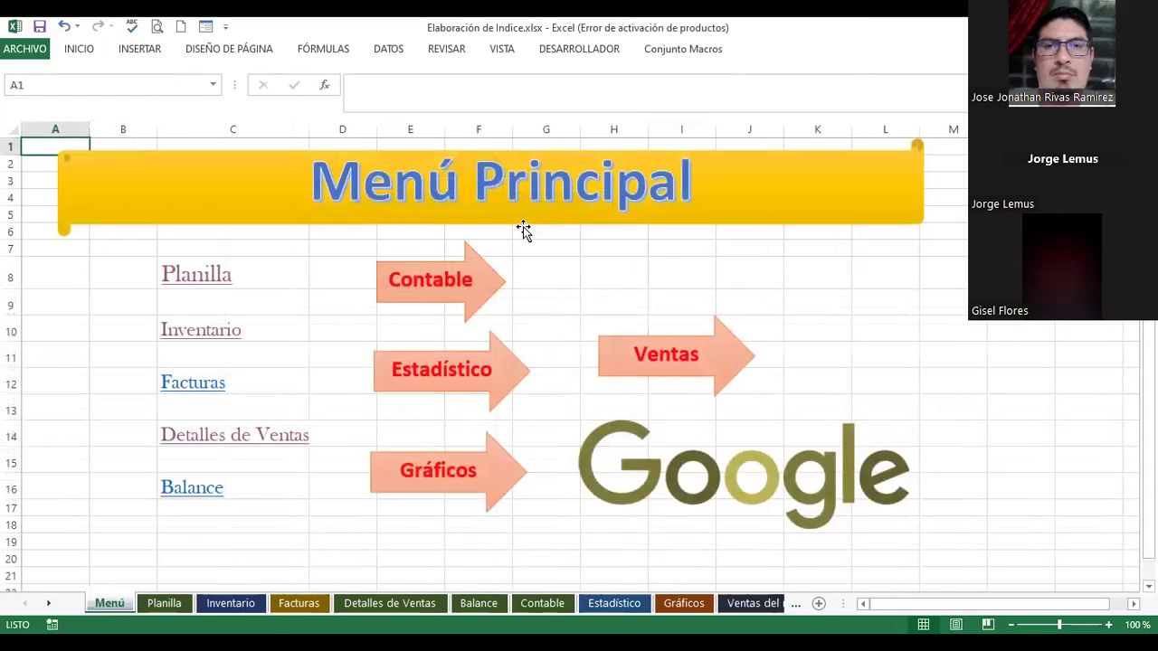
# Step: Add the "Ir al menú principal" arrow to the Estadístico sheet over columns E to H and follow it back to the menu
pyautogui.click(433, 371)
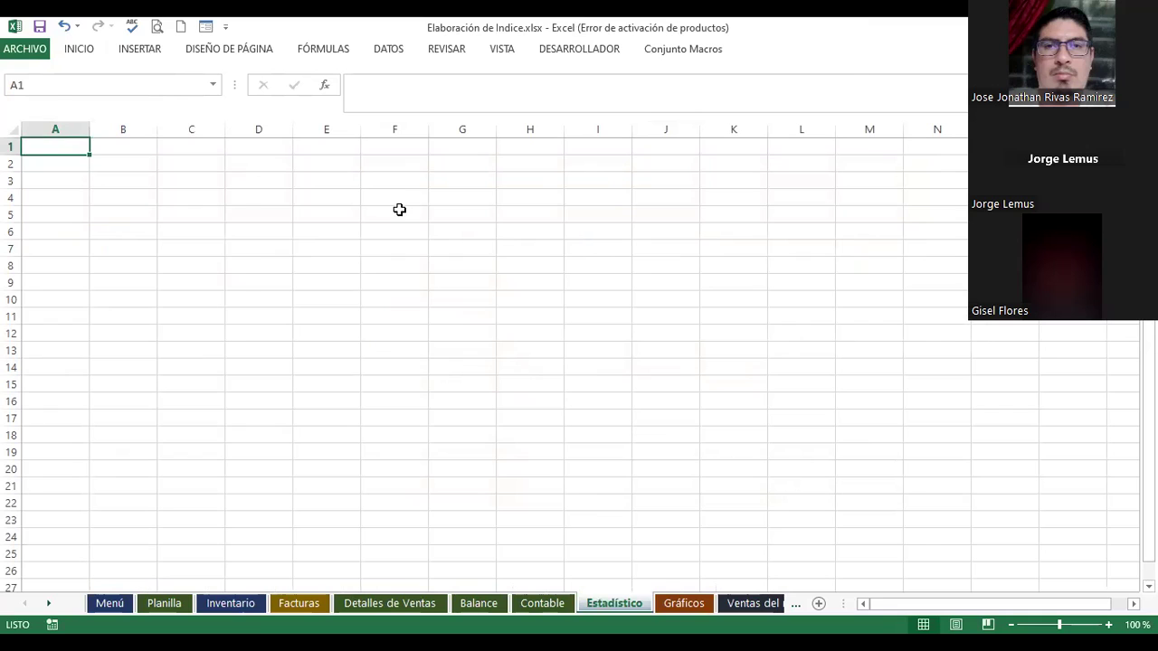
pyautogui.hotkey('ctrl', 'v')
pyautogui.moveTo(240, 251); pyautogui.dragTo(561, 245)
pyautogui.click(676, 228)
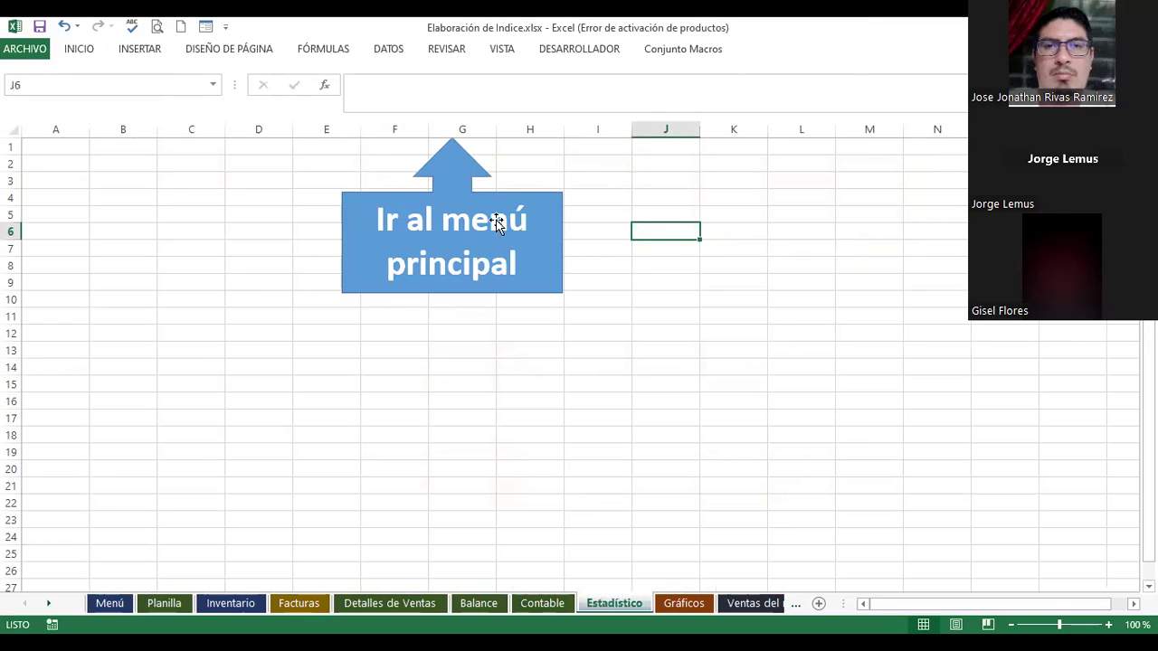
pyautogui.click(495, 222)
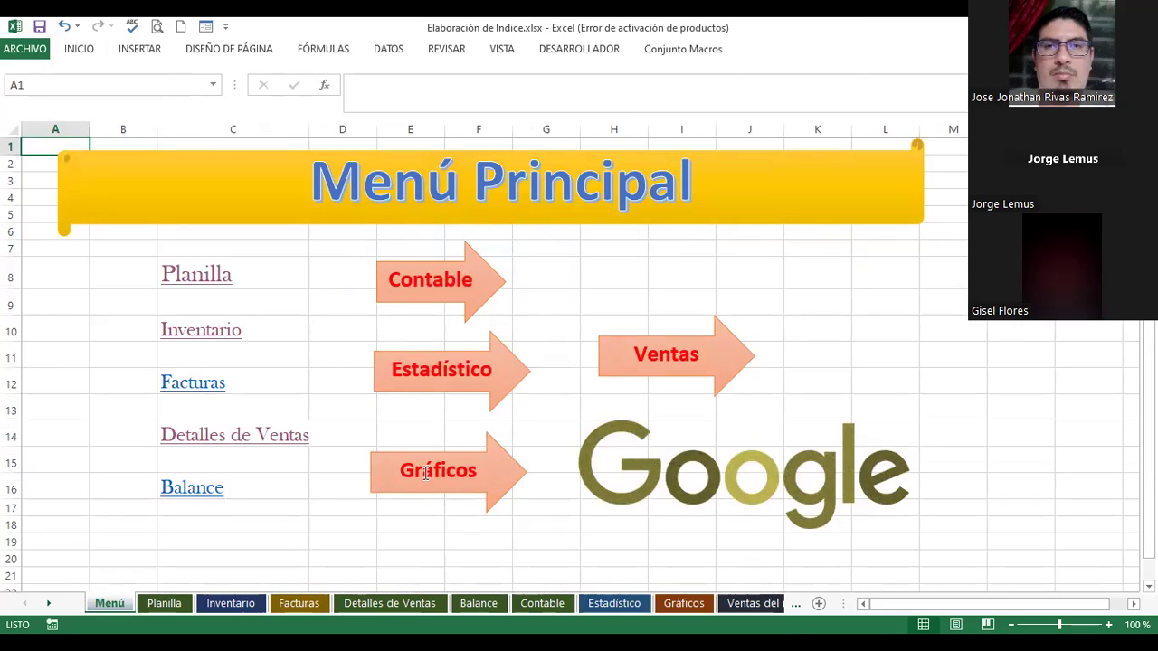
# Step: Link the Gráficos arrow on the Menú sheet to cell A1 of the Gráficos sheet in this document
pyautogui.click(525, 451)
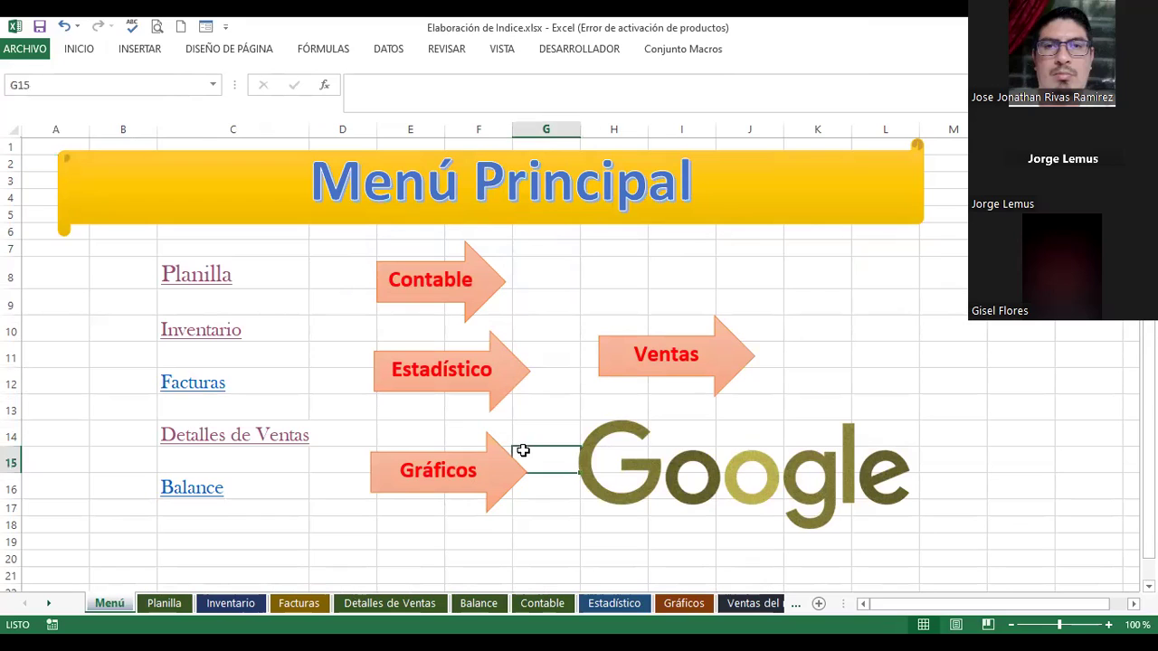
pyautogui.click(438, 470)
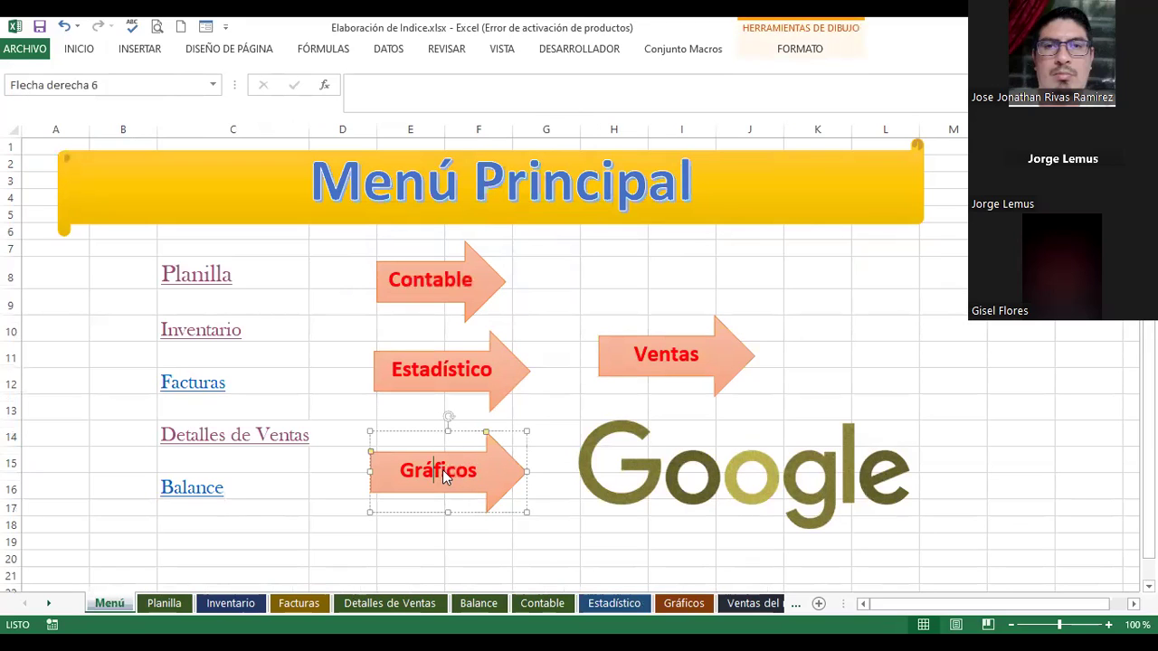
pyautogui.rightClick(443, 470)
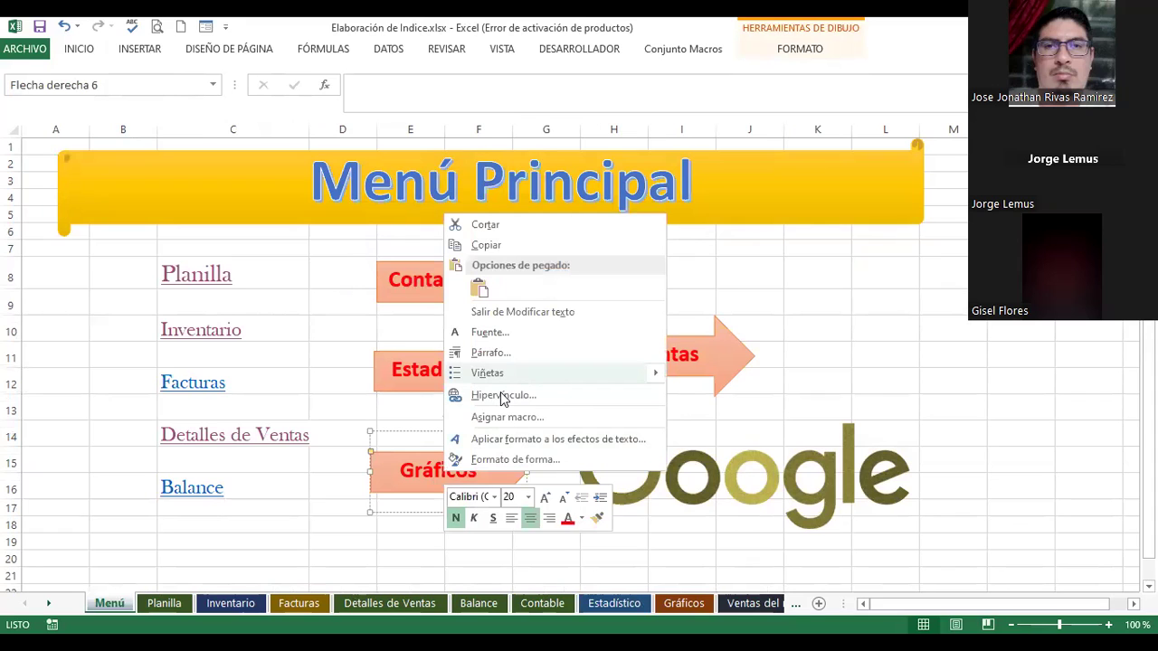
pyautogui.click(503, 395)
pyautogui.click(257, 373)
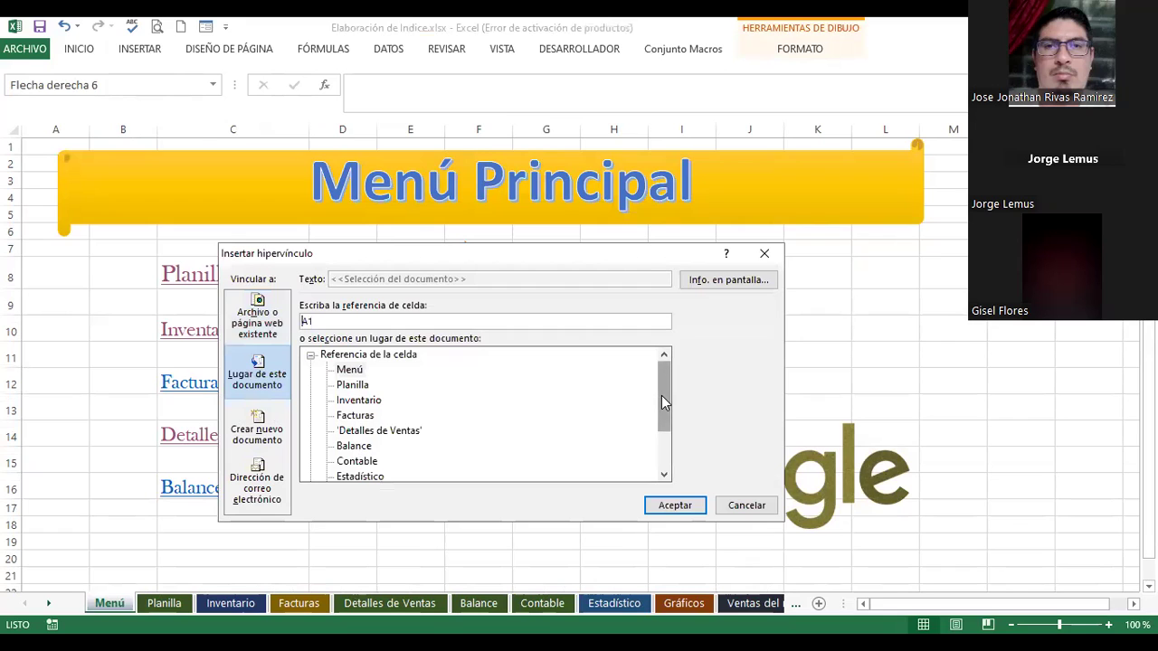
pyautogui.moveTo(661, 395); pyautogui.dragTo(661, 443)
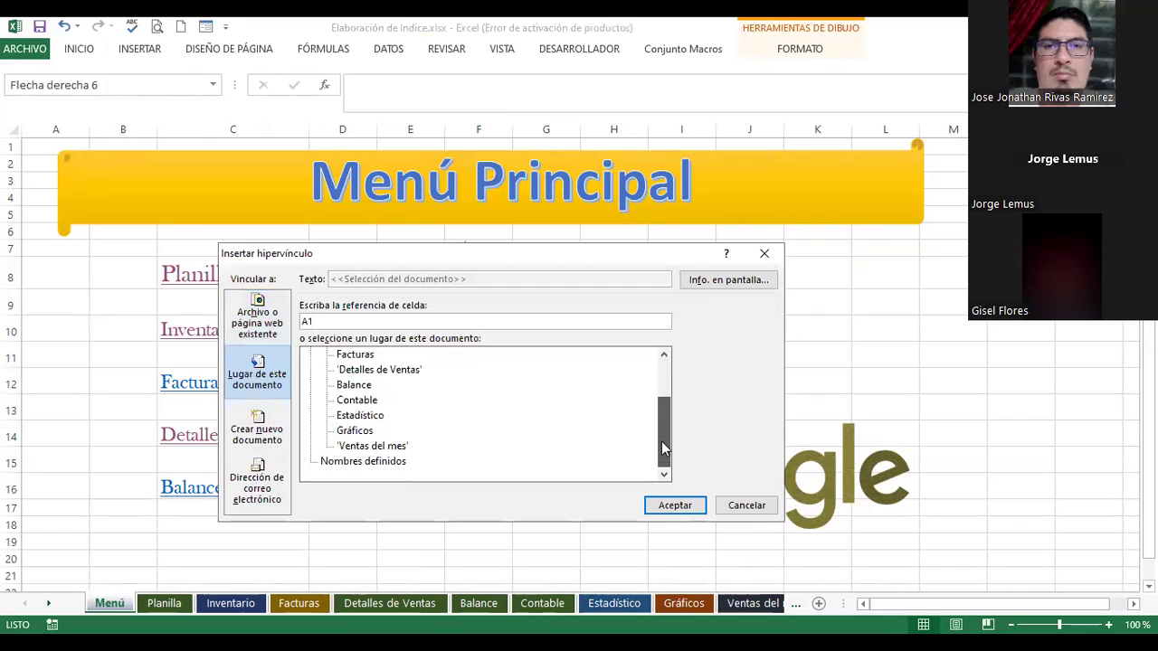
pyautogui.click(344, 433)
pyautogui.press('Return')
pyautogui.click(545, 329)
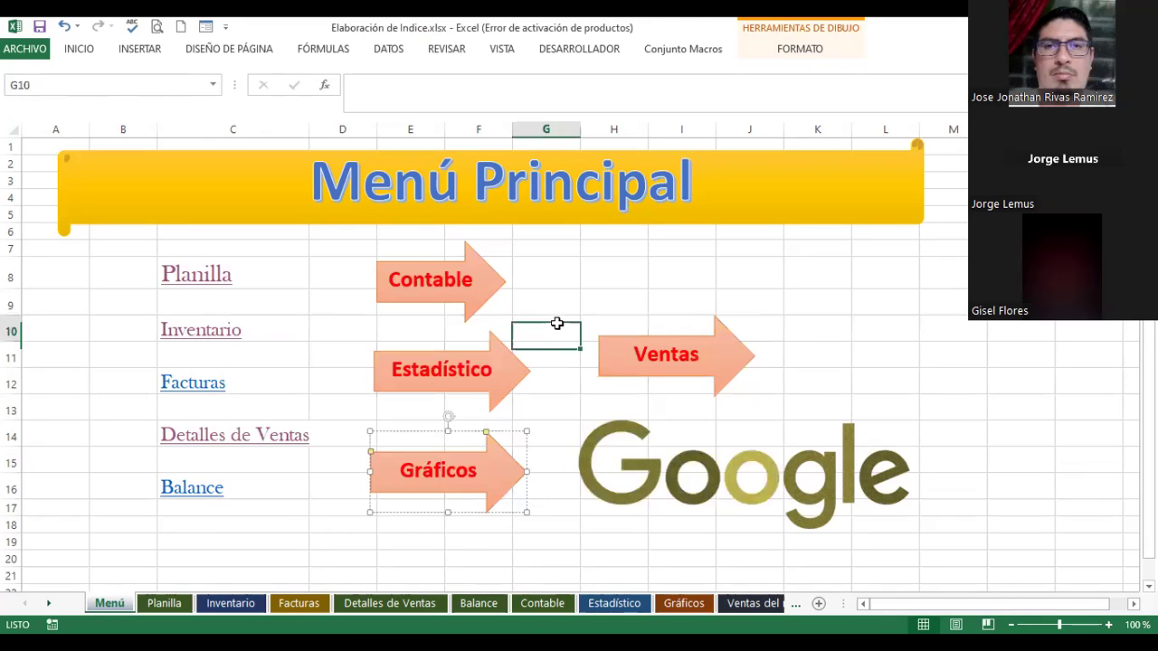
# Step: Paste the "Ir al menú principal" arrow onto the Gráficos sheet, position it over columns E to H from row 2, and test its link
pyautogui.click(472, 477)
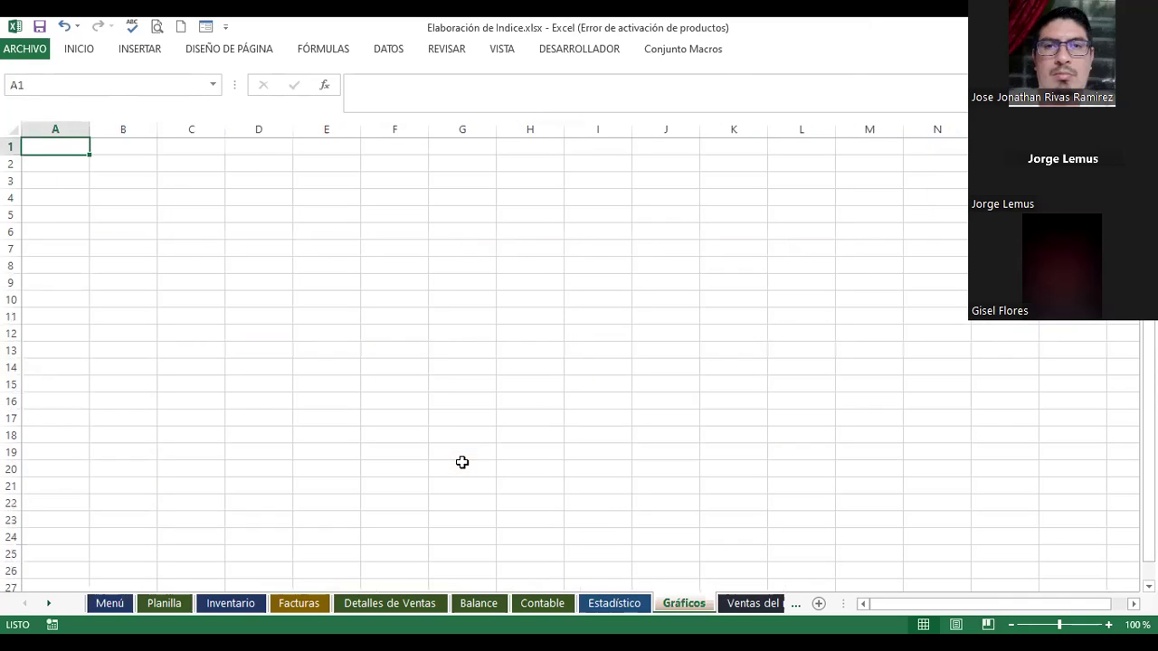
pyautogui.hotkey('ctrl', 'v')
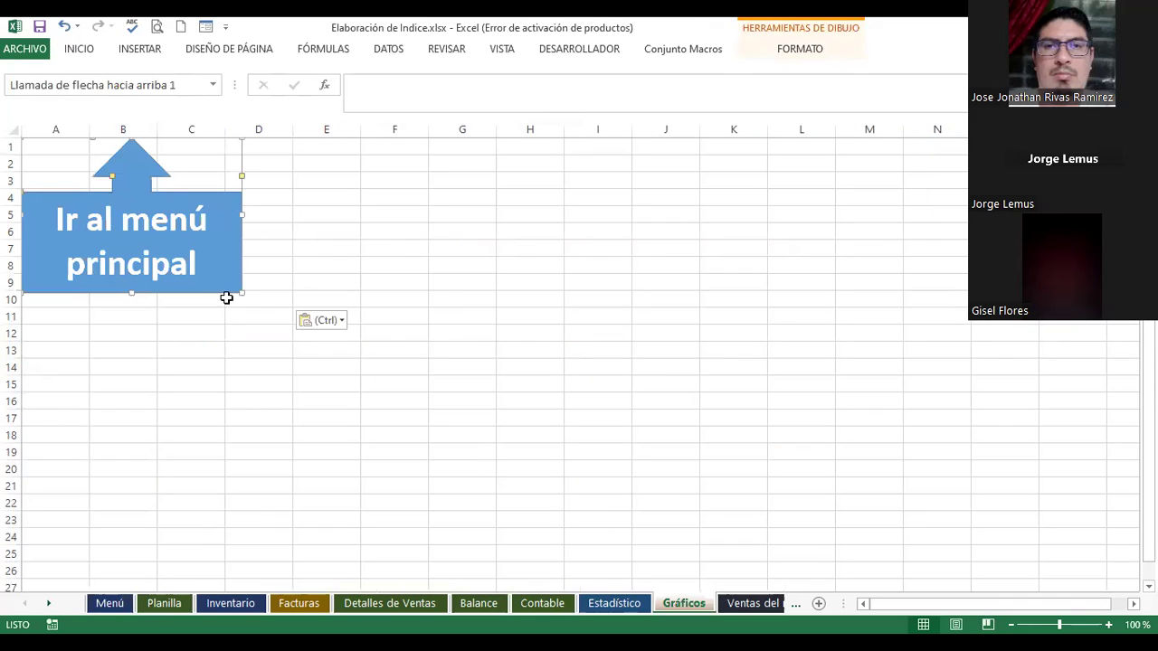
pyautogui.moveTo(241, 253); pyautogui.dragTo(550, 264)
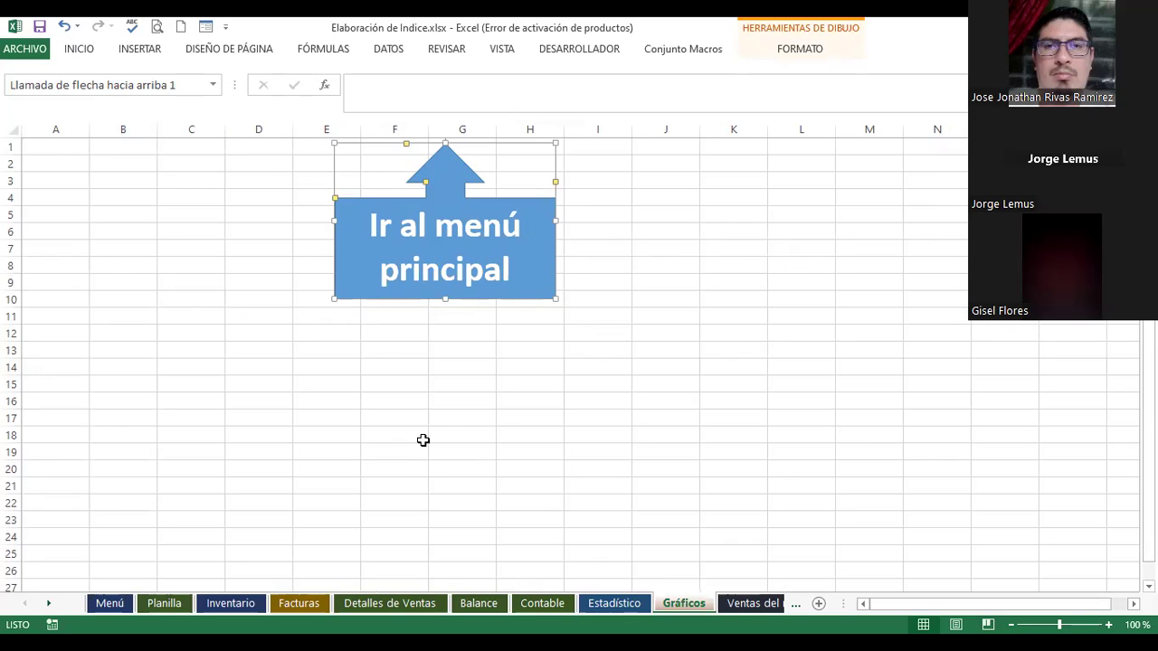
pyautogui.moveTo(499, 301); pyautogui.dragTo(495, 312)
pyautogui.click(613, 279)
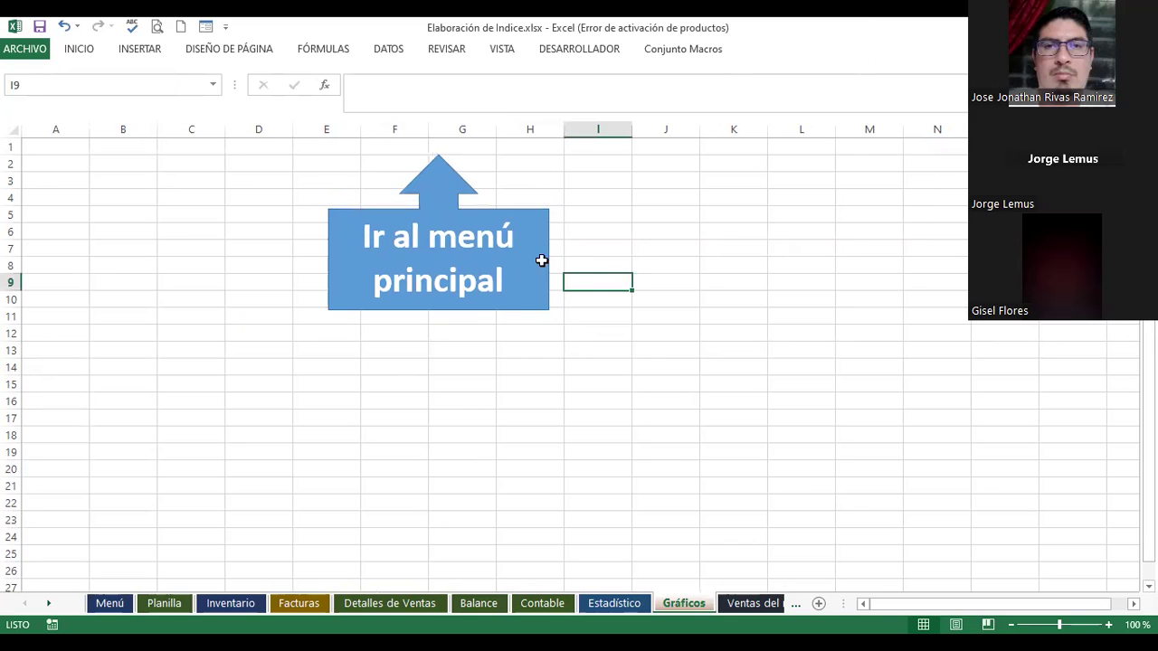
pyautogui.click(491, 237)
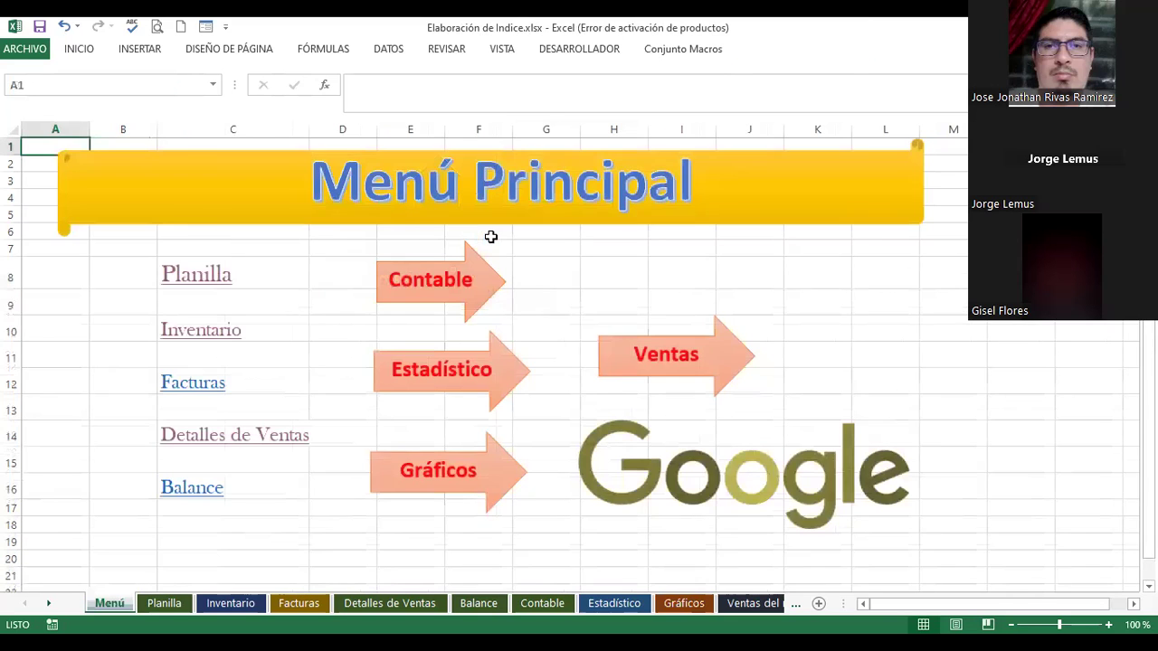
# Step: Move the "Ir al menú principal" arrow on the Planilla sheet up to row 1, and return to the Menú sheet
pyautogui.click(176, 606)
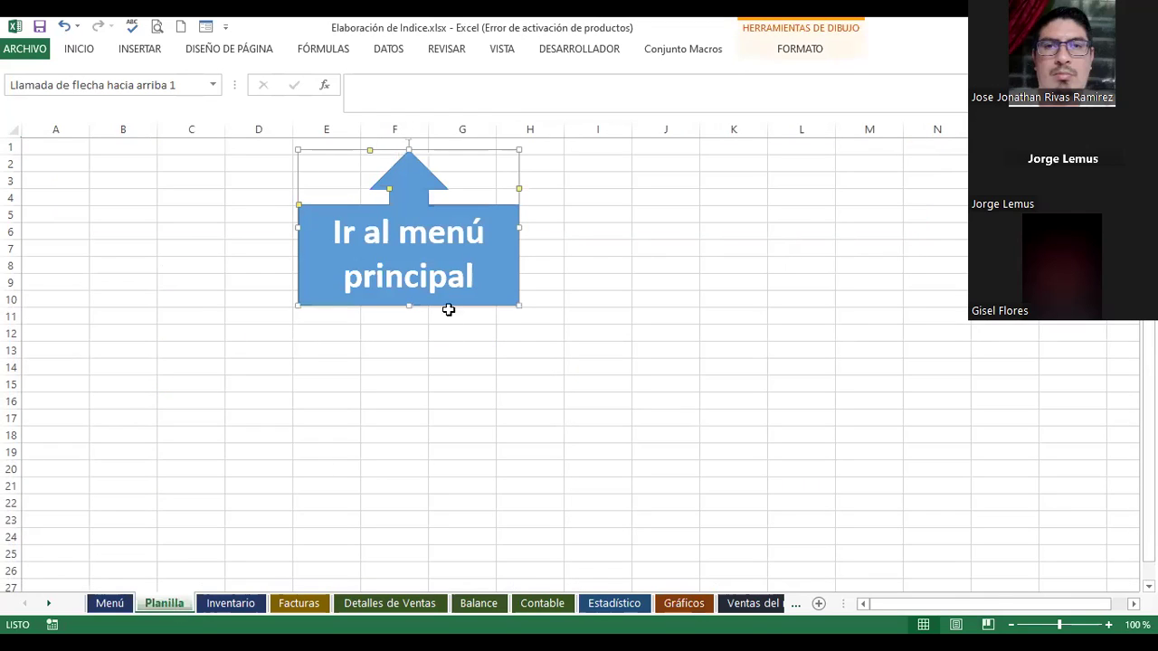
pyautogui.moveTo(447, 305); pyautogui.dragTo(459, 282)
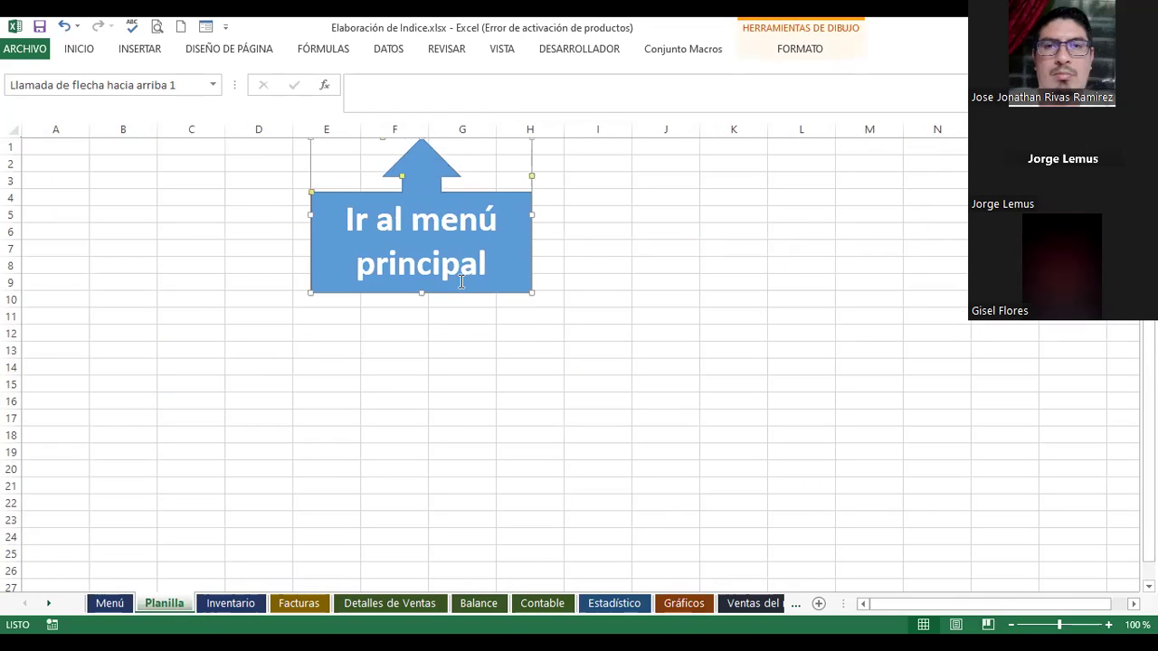
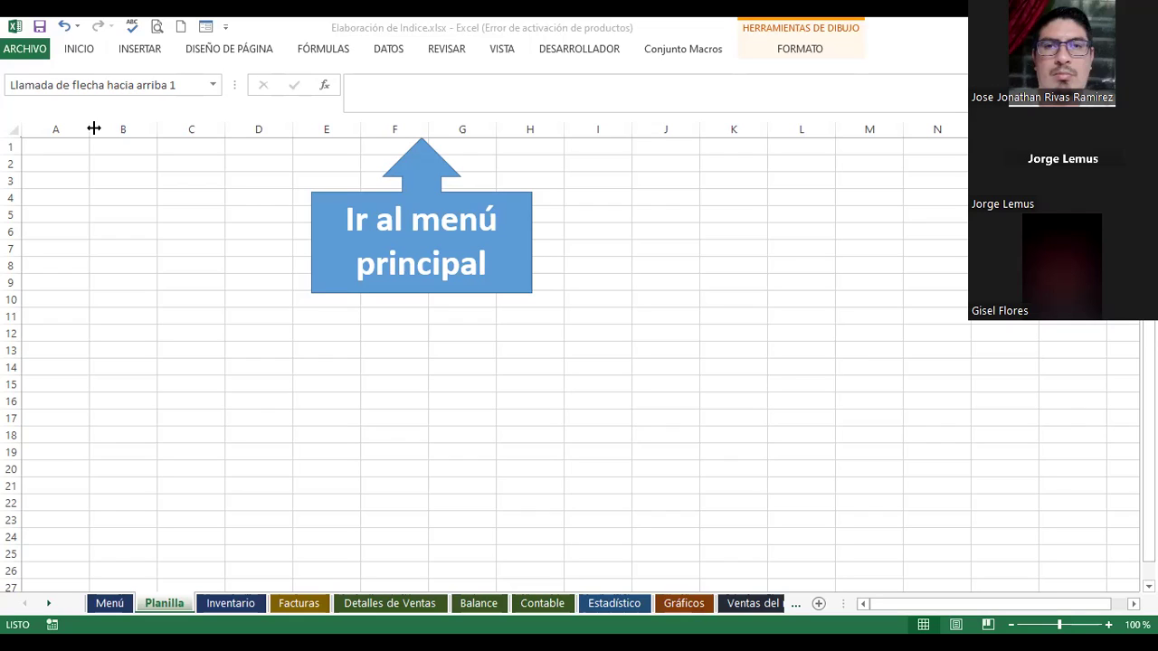
pyautogui.click(108, 604)
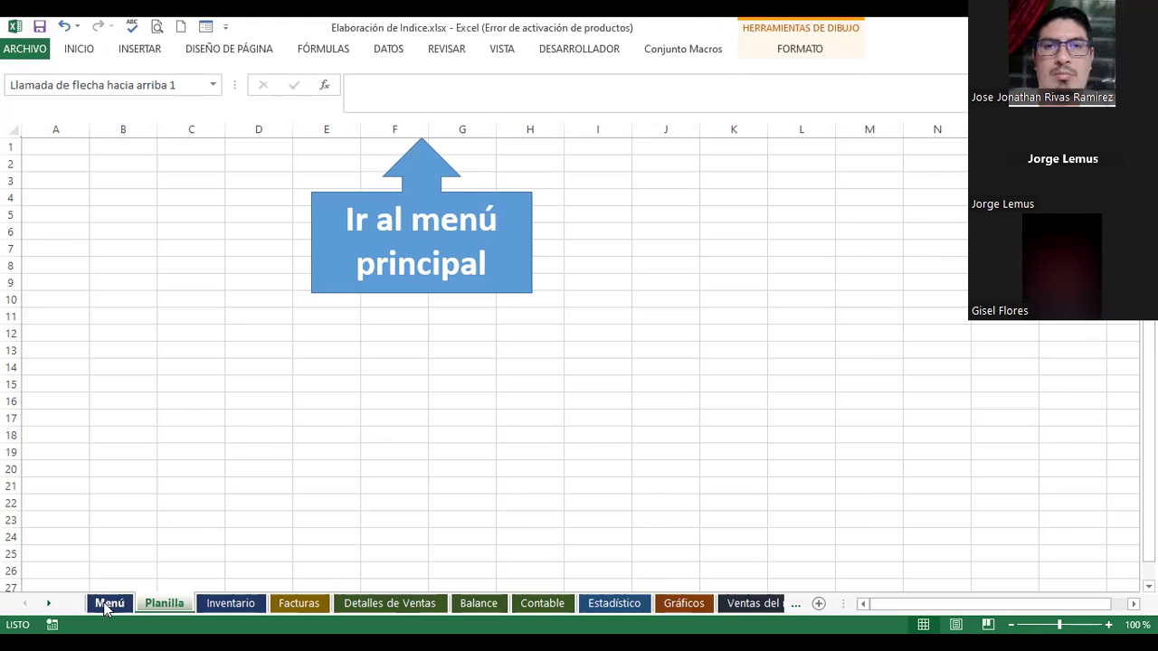
# Step: Test the Google logo's hyperlink again from the Menú sheet
pyautogui.click(548, 522)
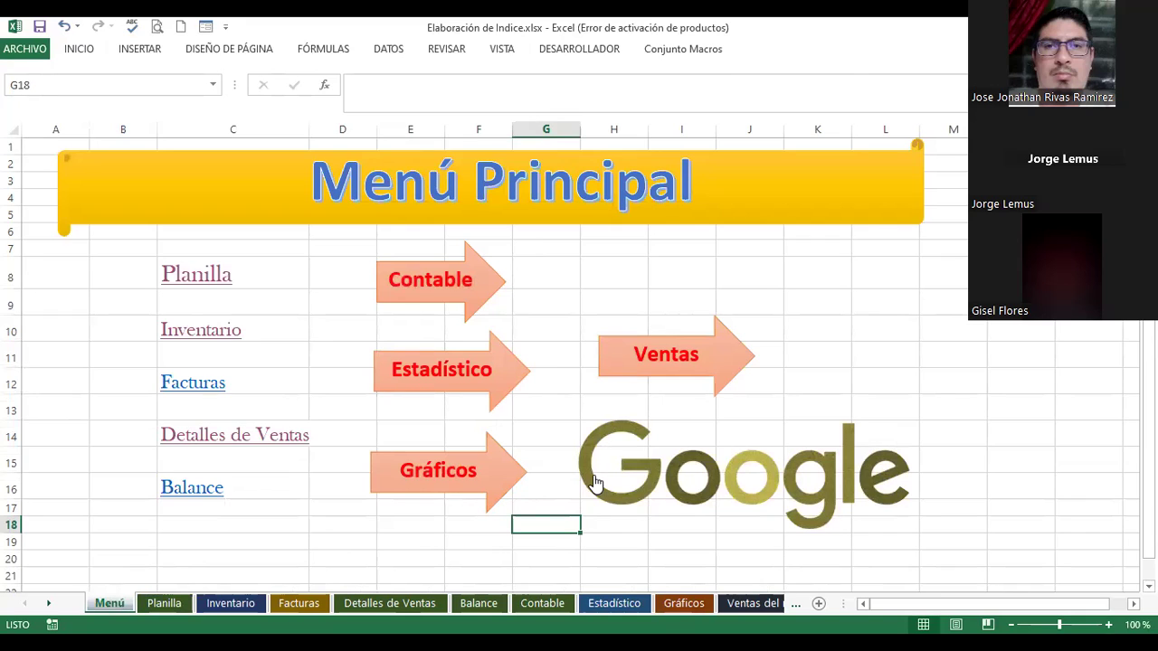
pyautogui.click(596, 484)
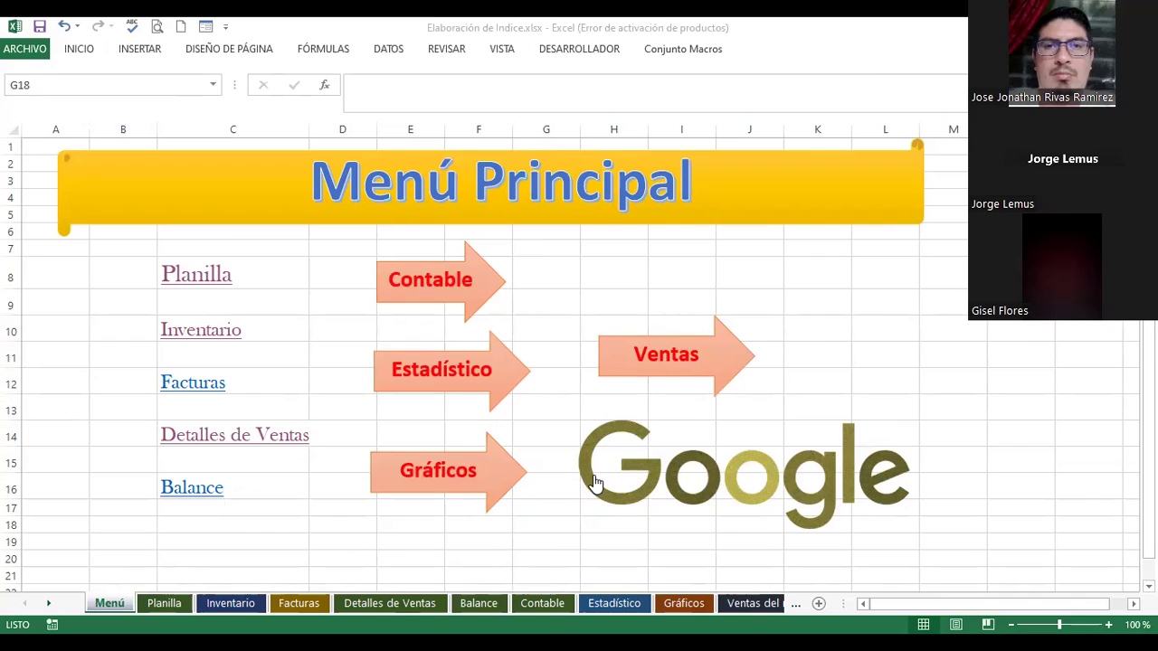
pyautogui.click(595, 482)
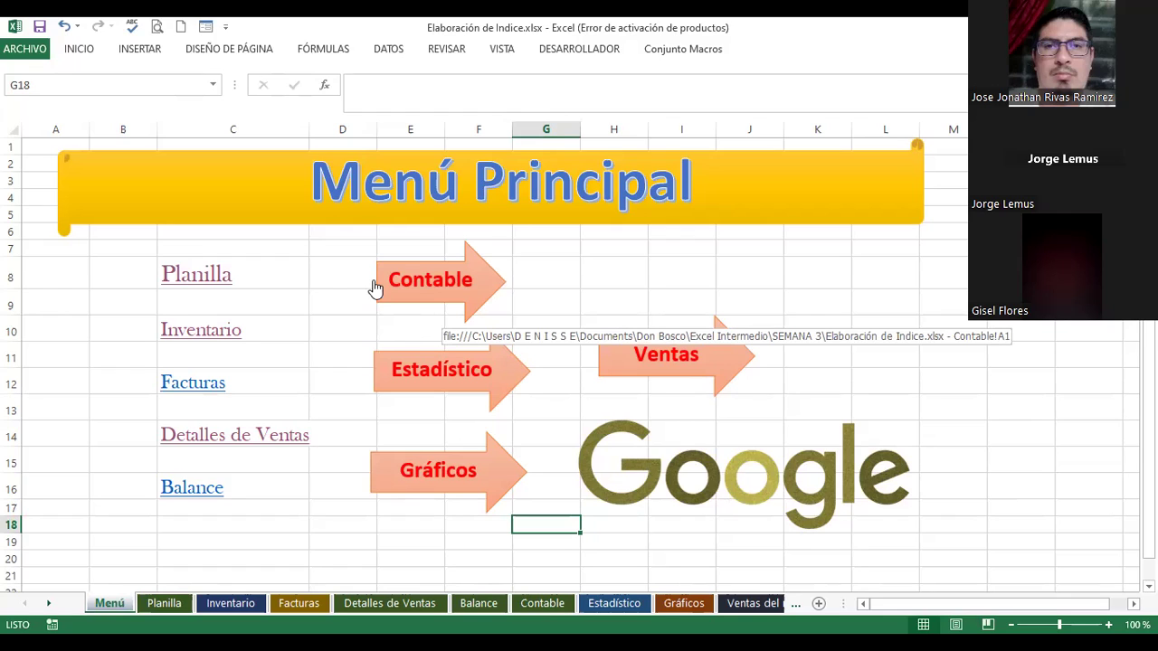
# Step: Review the "Ir al menú principal" arrows on the sheets from Planilla through Ventas del mes, and return to the Menú sheet
pyautogui.click(334, 271)
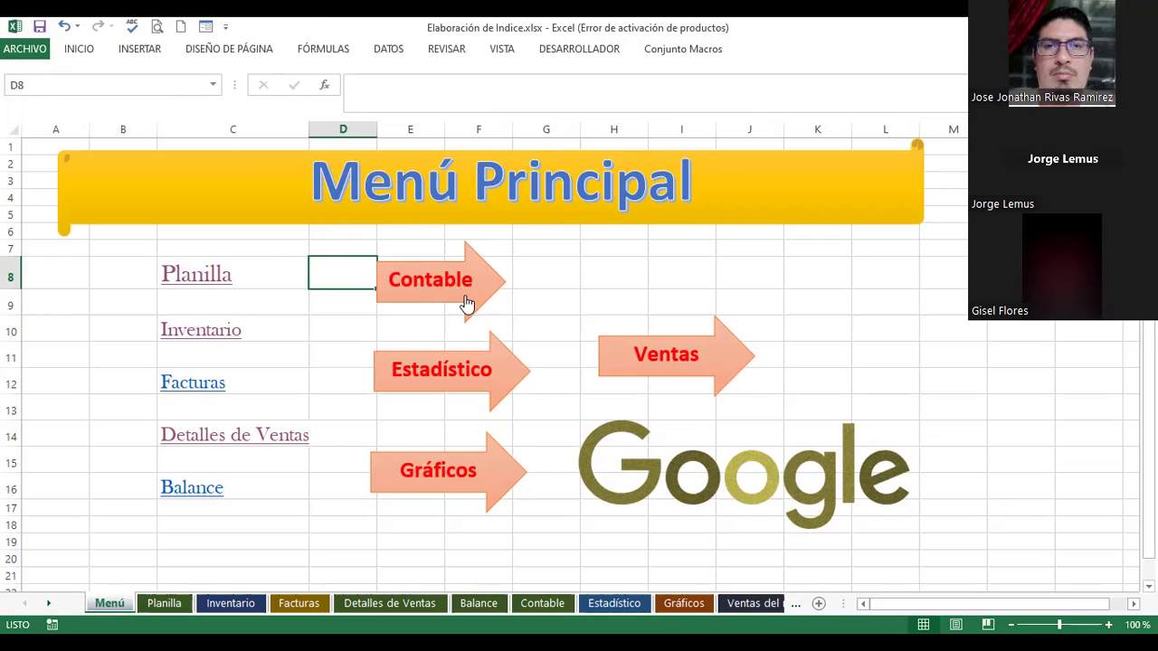
pyautogui.click(597, 295)
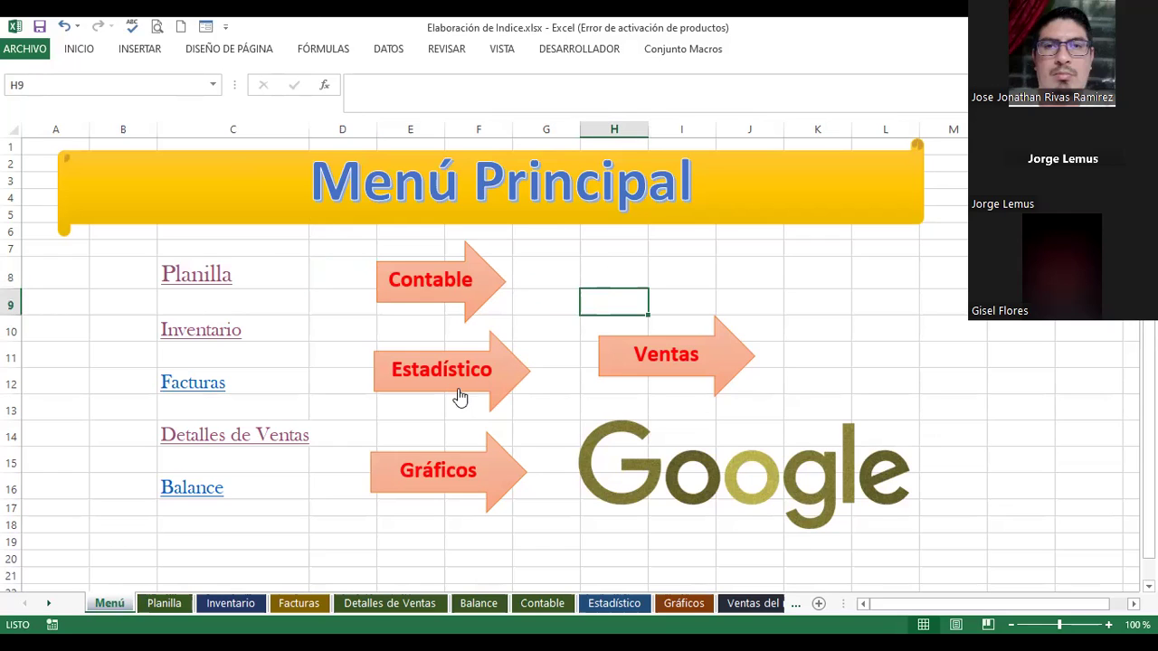
pyautogui.click(386, 603)
pyautogui.click(299, 604)
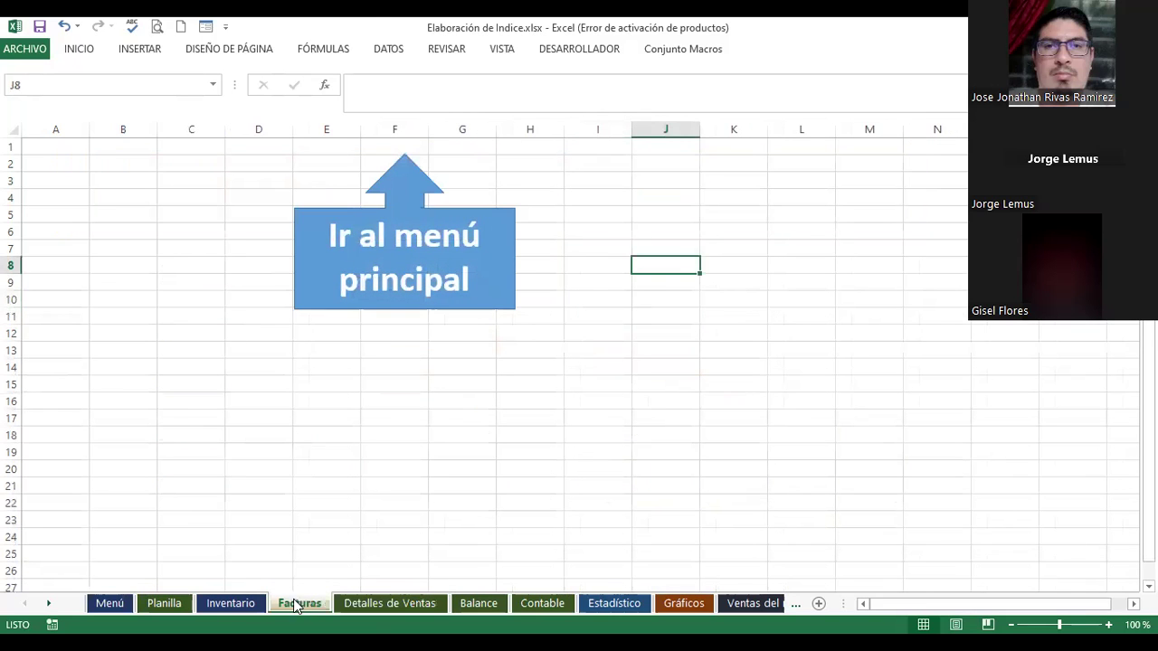
pyautogui.click(232, 603)
pyautogui.click(160, 604)
pyautogui.click(110, 603)
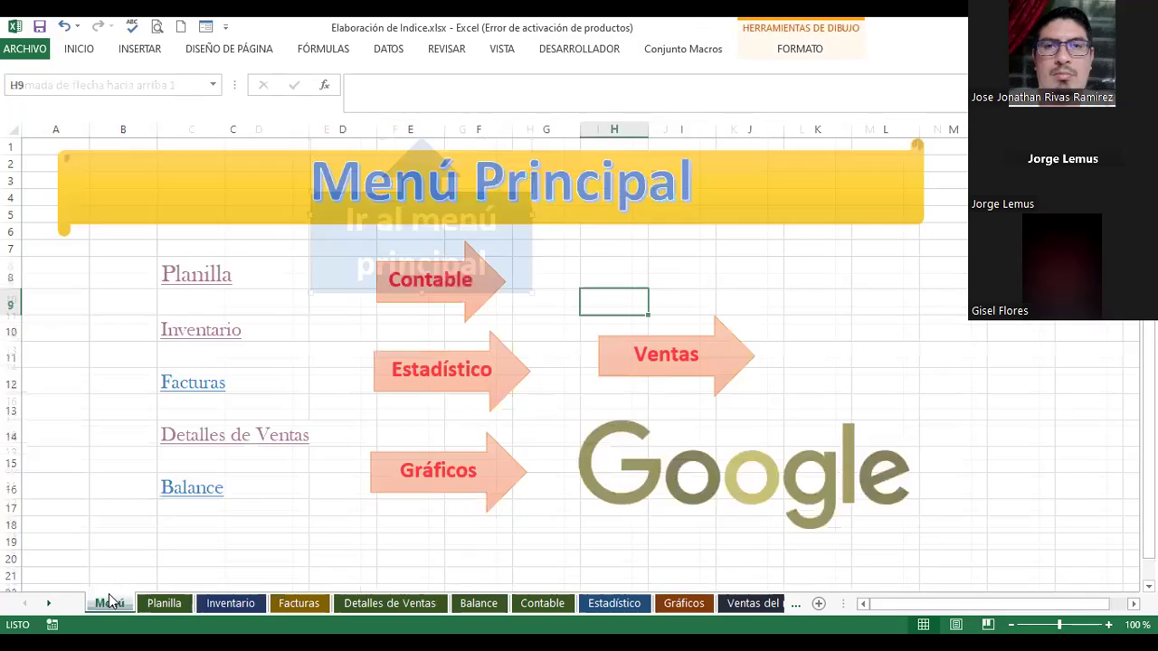
pyautogui.click(380, 606)
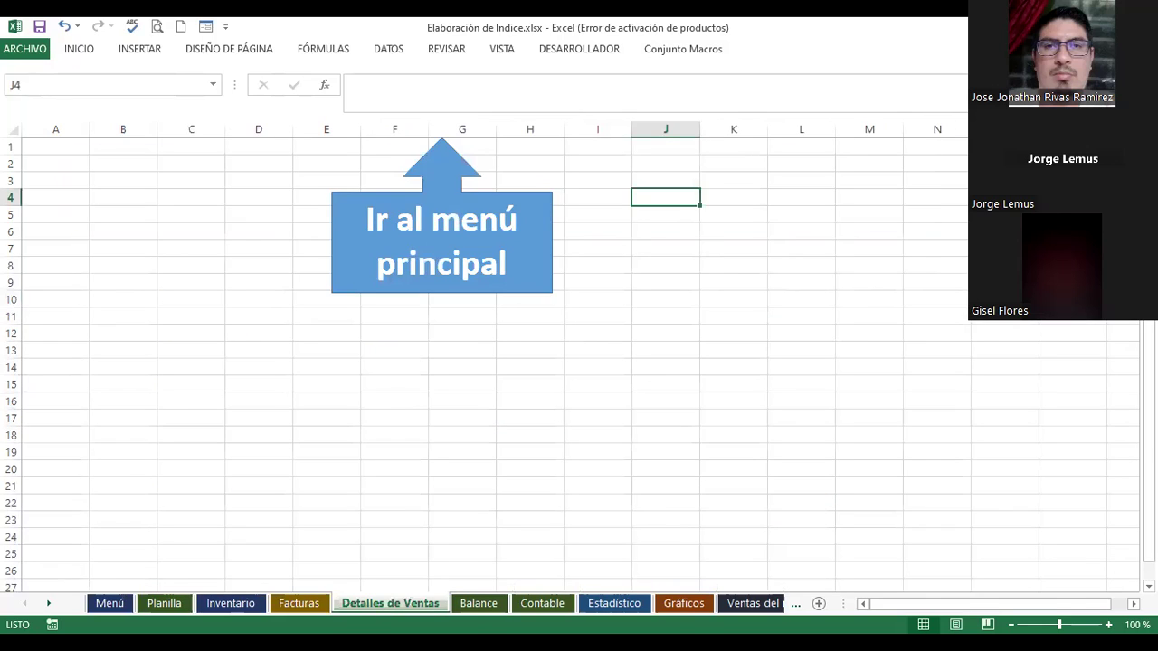
pyautogui.click(479, 604)
pyautogui.click(549, 608)
pyautogui.click(615, 606)
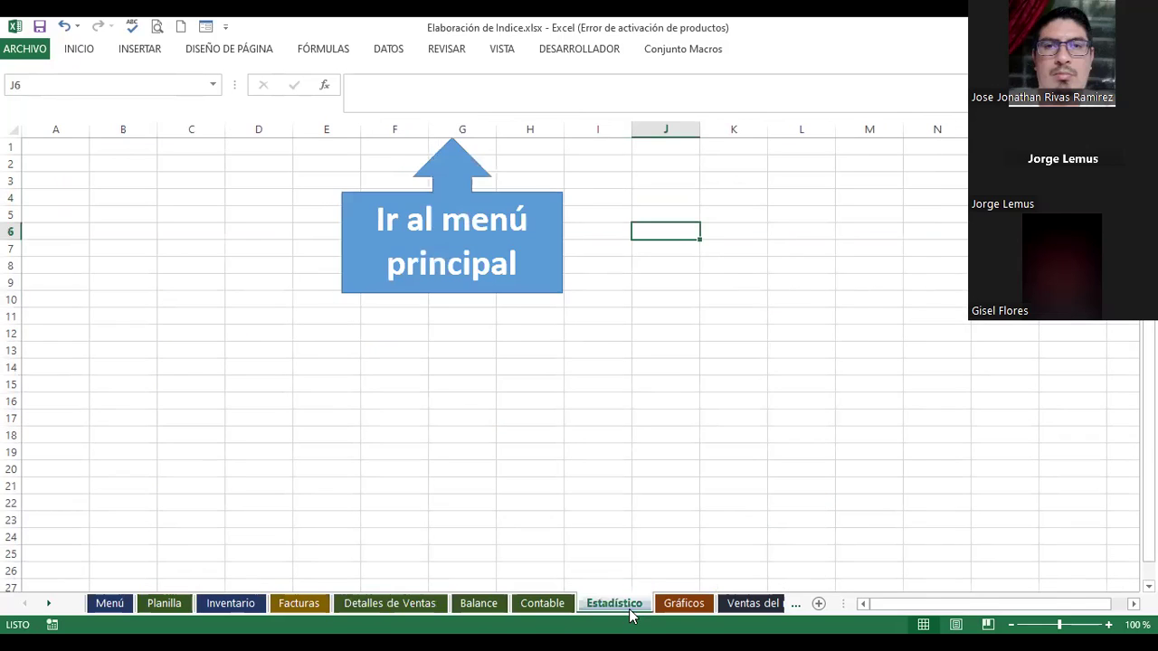
pyautogui.click(684, 606)
pyautogui.click(747, 606)
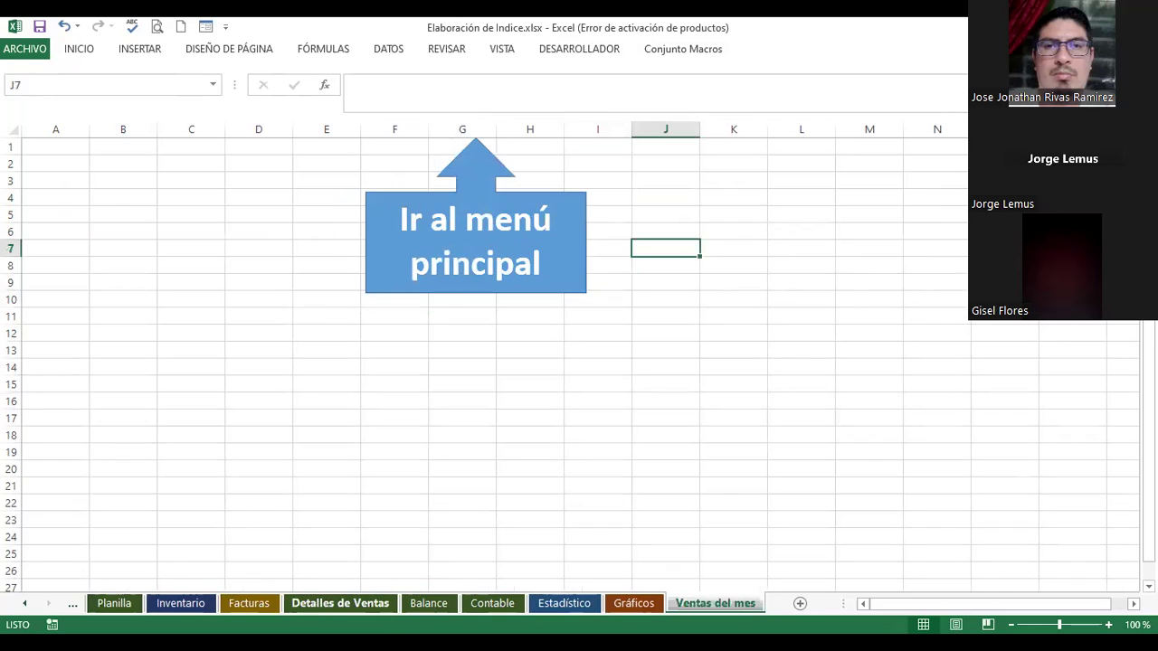
pyautogui.click(73, 606)
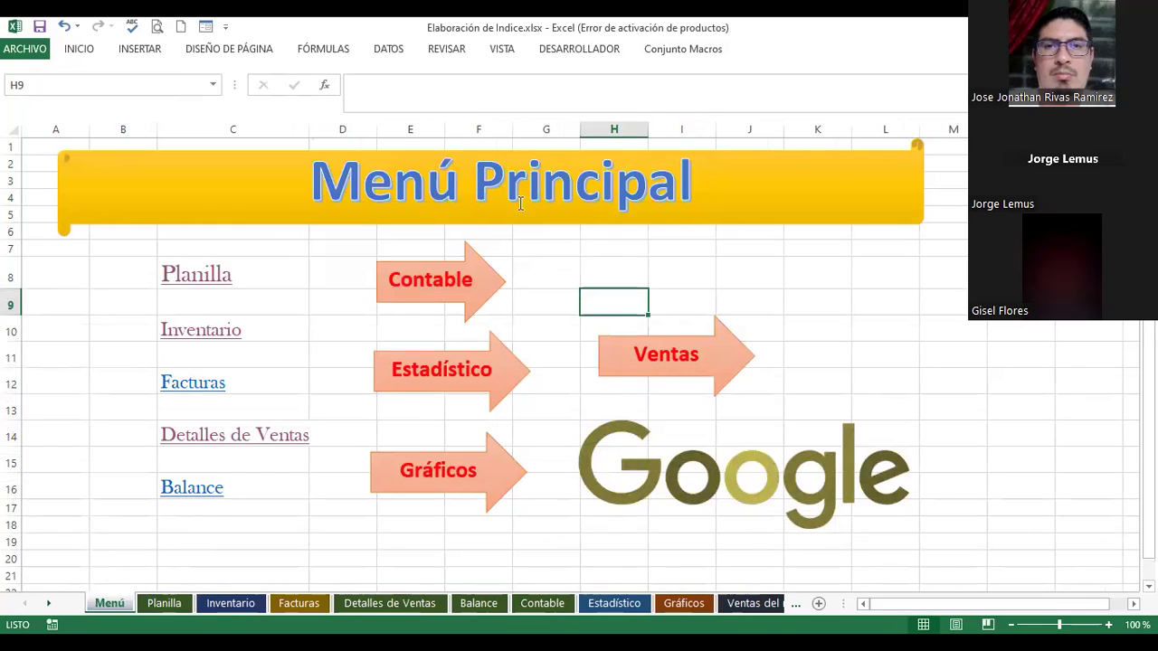
# Step: Enter "Elaborado por:" followed by the author's name in cell C19 of the Menú sheet
pyautogui.click(204, 537)
pyautogui.write('El')
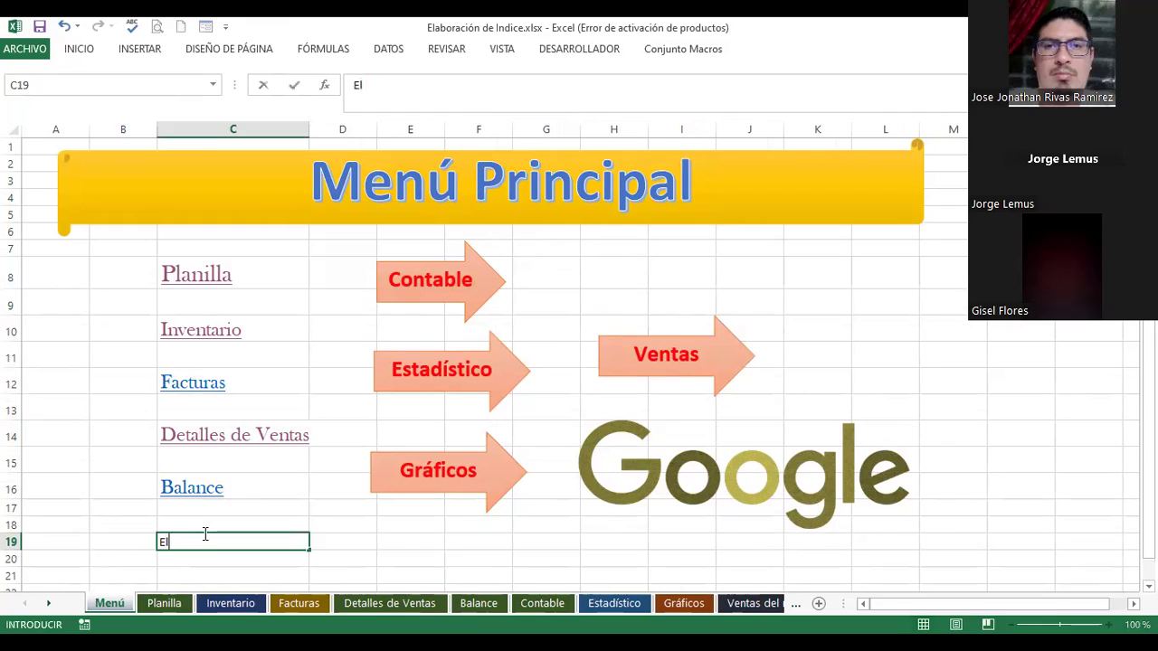
pyautogui.write('aborado por: Denisse')
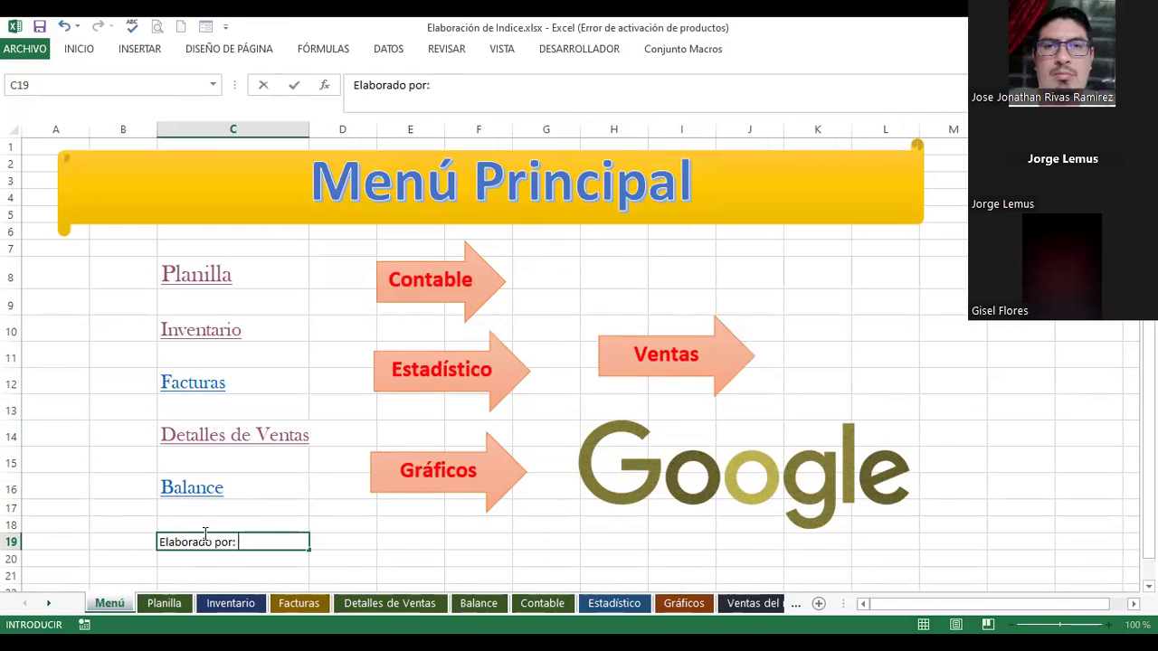
pyautogui.press('Return')
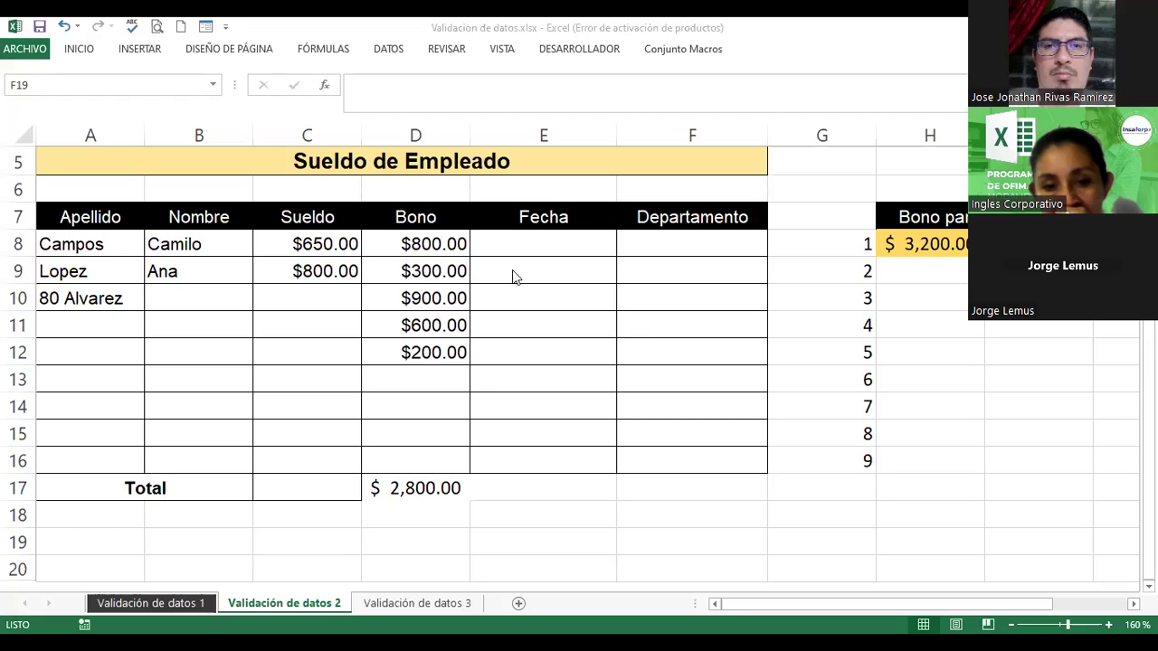
pyautogui.click(622, 328)
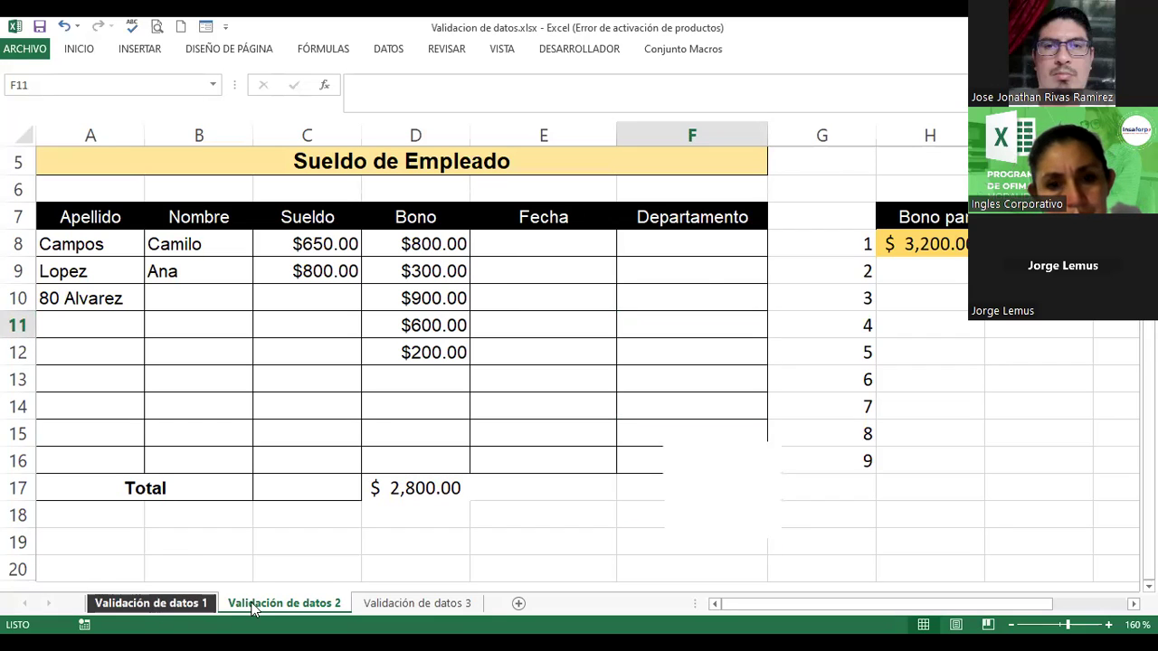
pyautogui.click(199, 605)
pyautogui.click(251, 606)
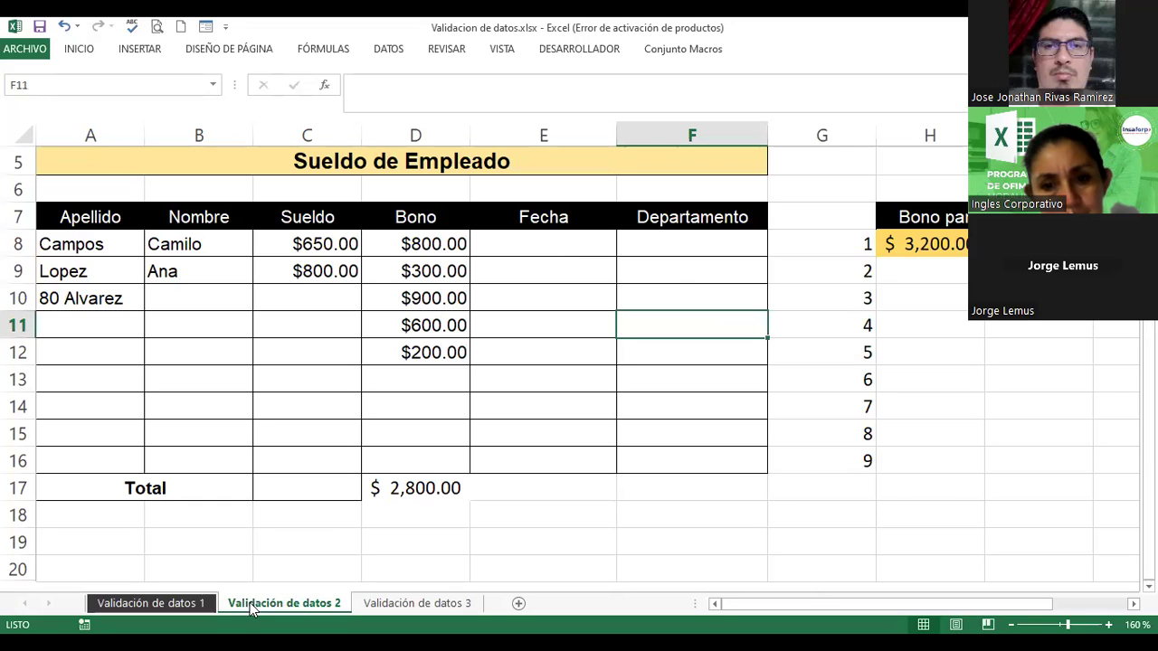
pyautogui.moveTo(554, 267); pyautogui.dragTo(554, 246)
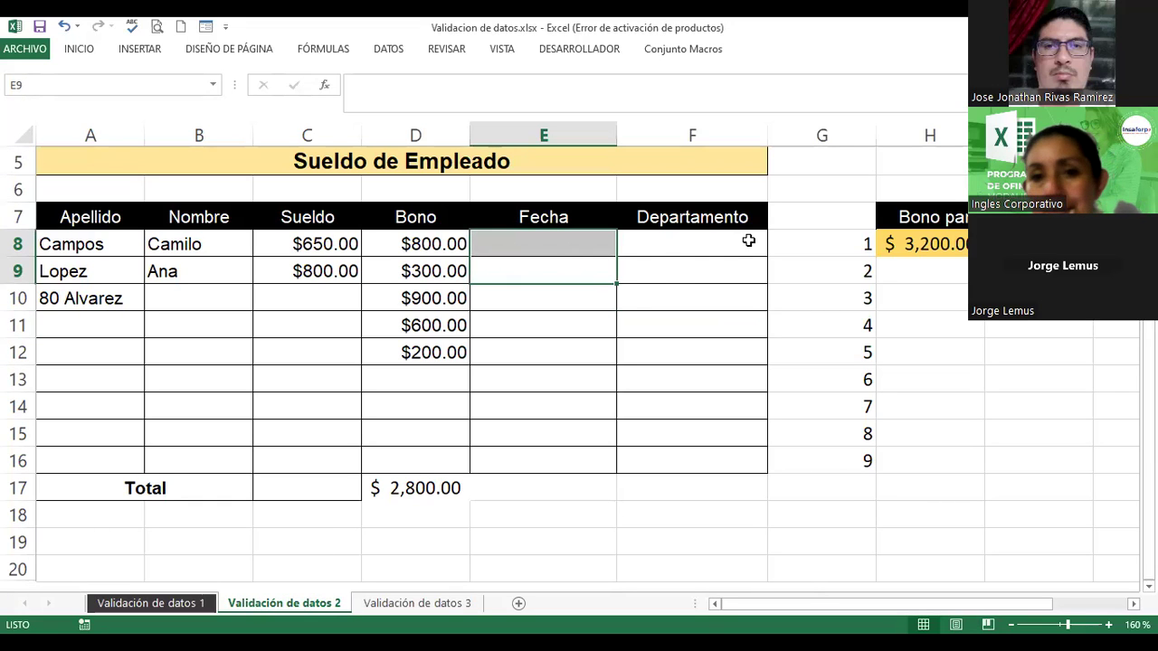
pyautogui.click(659, 260)
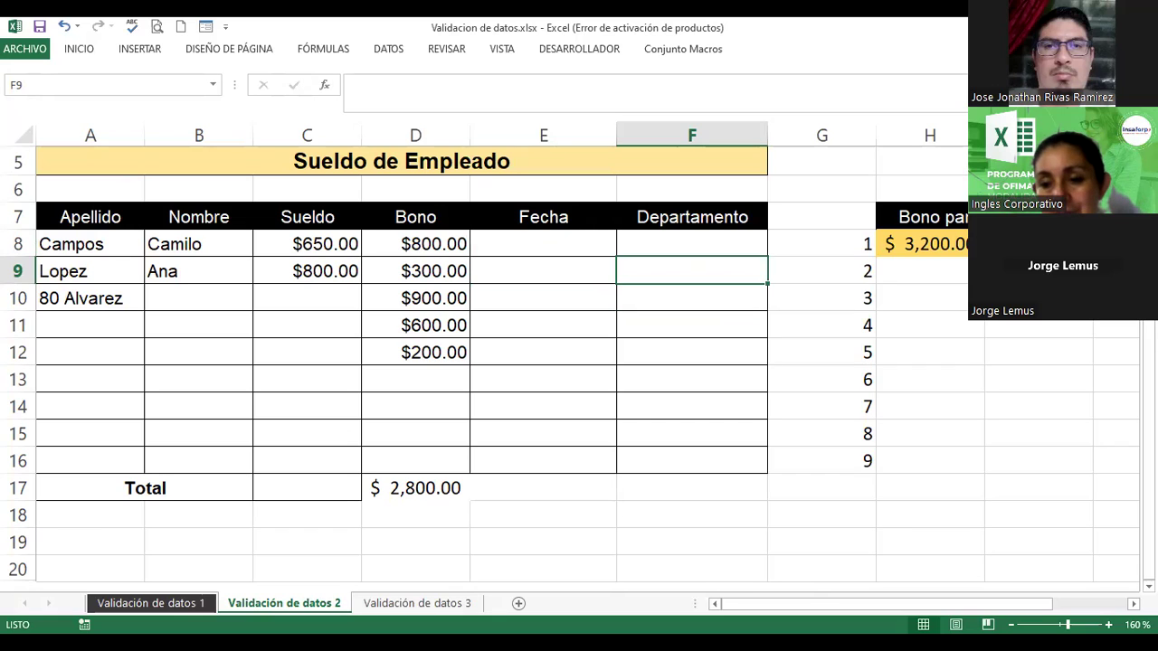
# Step: Start a data validation rule for the Fecha cells E8:E16 on Validación de datos 2, allowing only the Fecha type
pyautogui.click(551, 248)
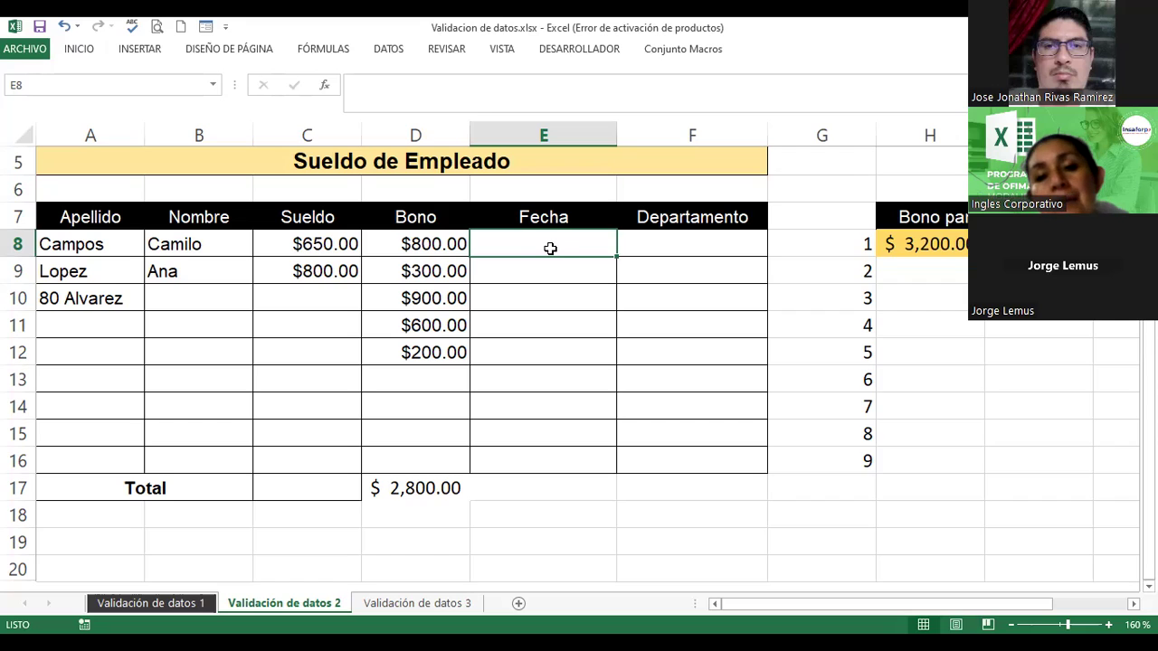
pyautogui.moveTo(550, 248); pyautogui.dragTo(568, 459)
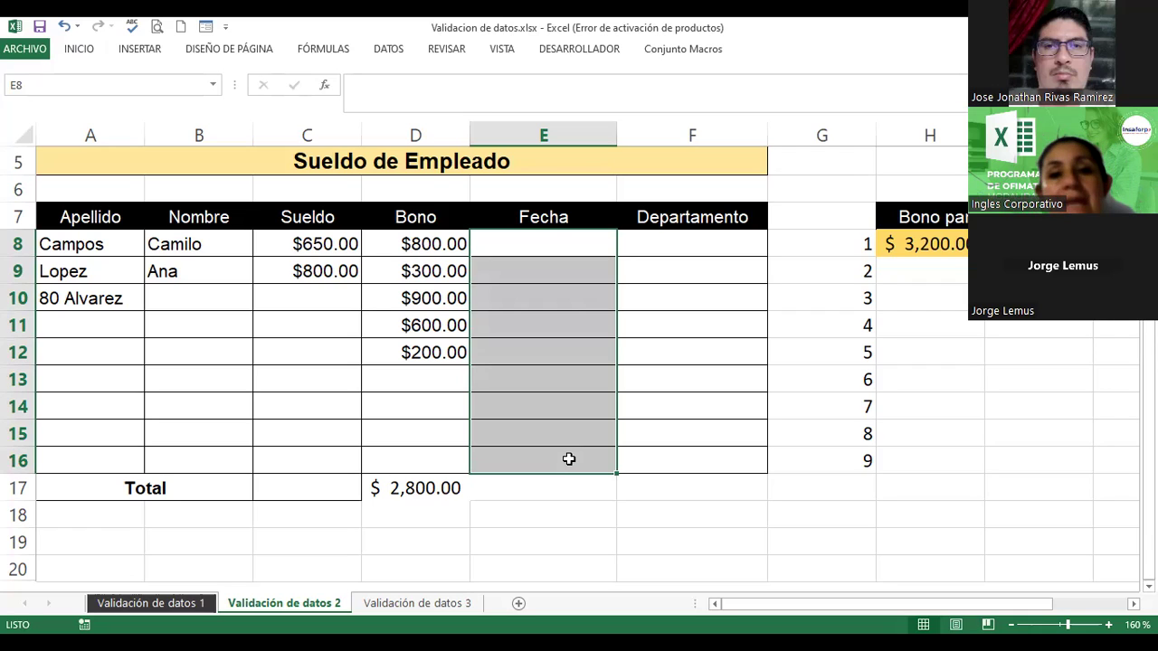
pyautogui.click(388, 48)
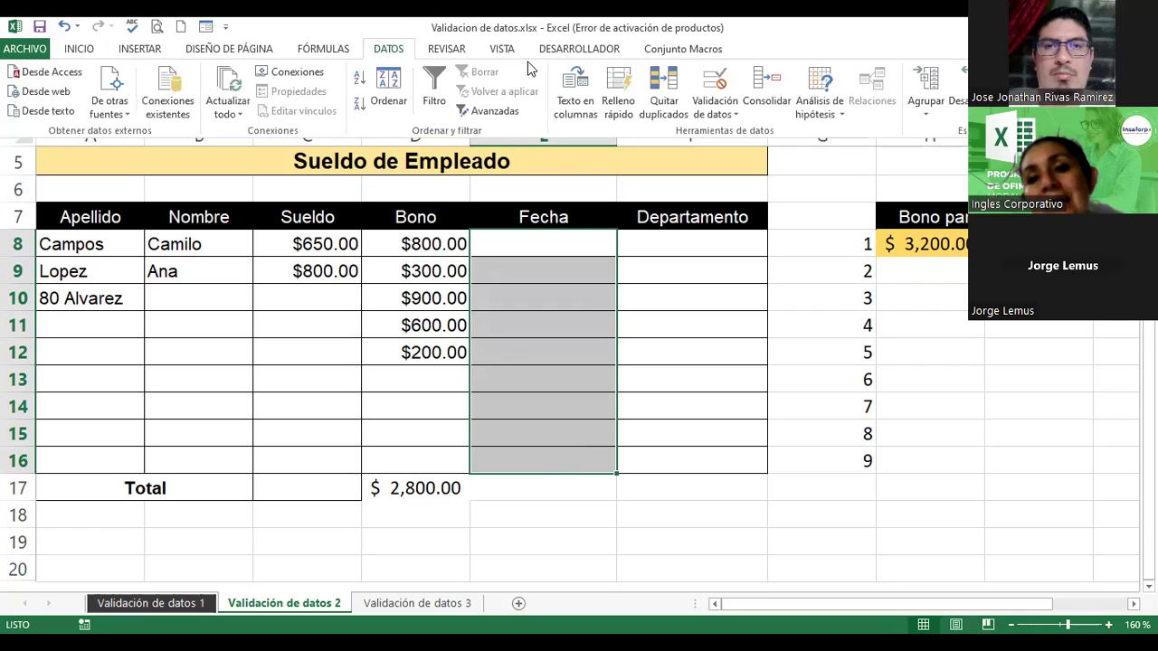
pyautogui.click(715, 81)
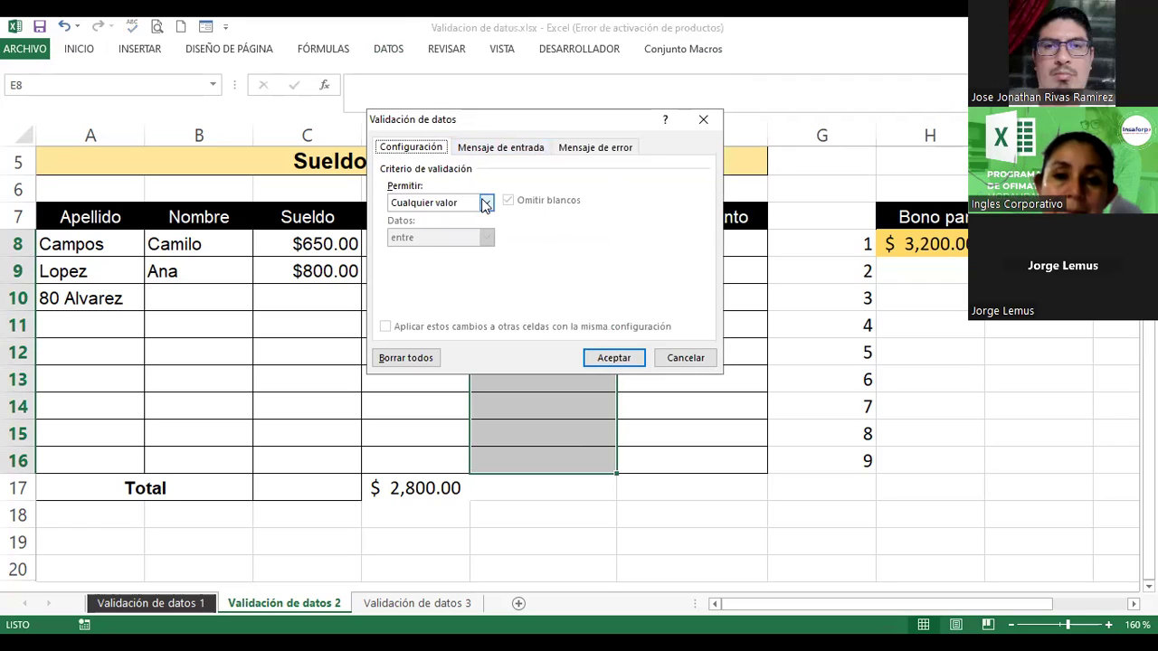
pyautogui.click(485, 203)
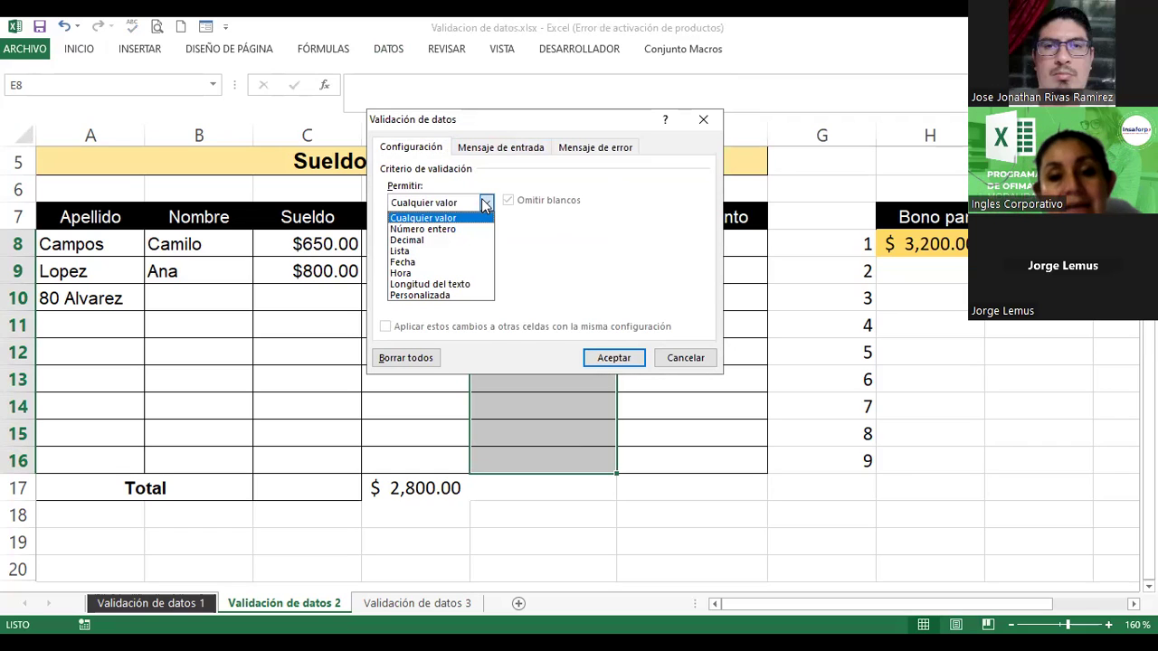
pyautogui.click(403, 264)
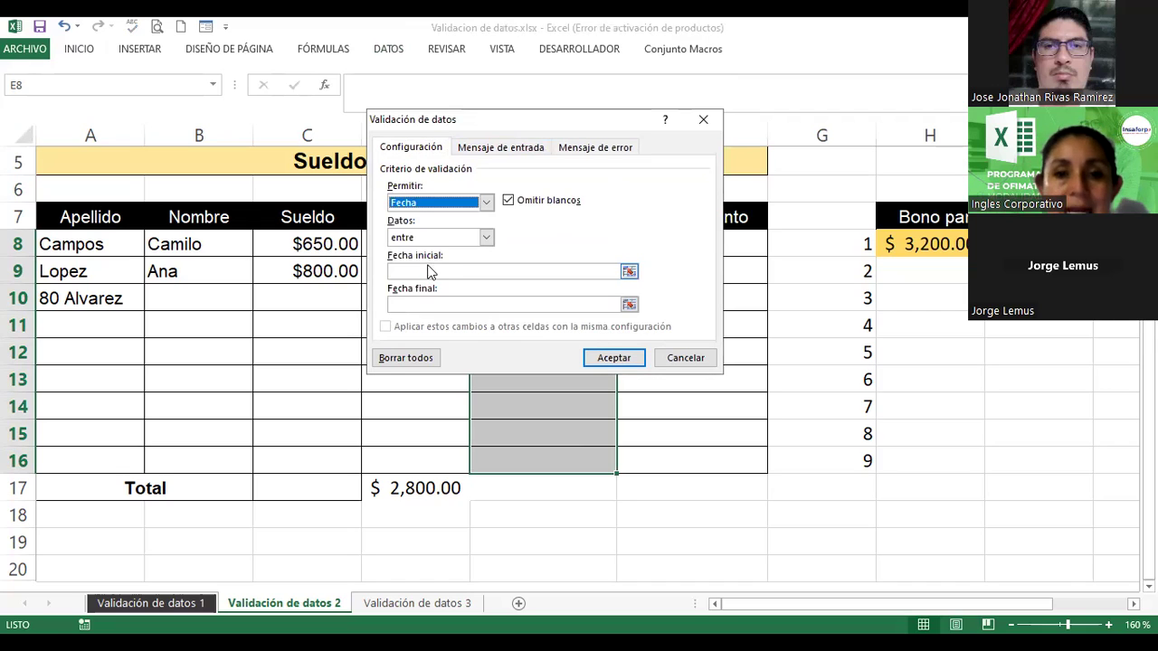
# Step: Set the allowed date range from an initial date of 10/09/2023 to a final date of 15/11/2023
pyautogui.click(427, 270)
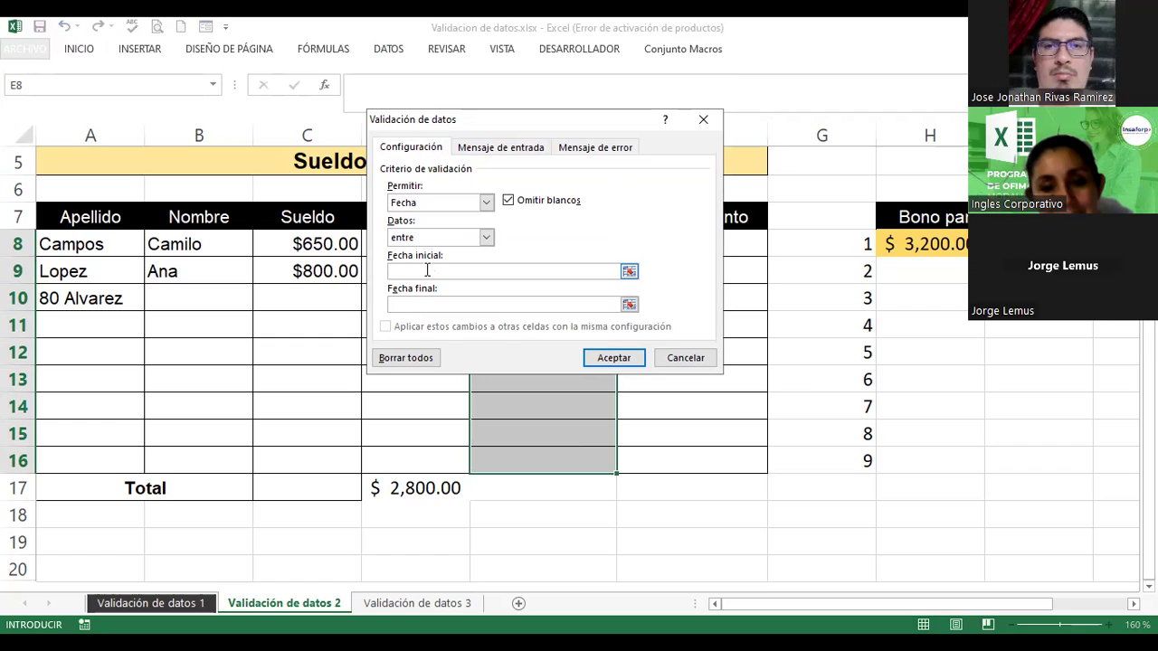
pyautogui.write('1')
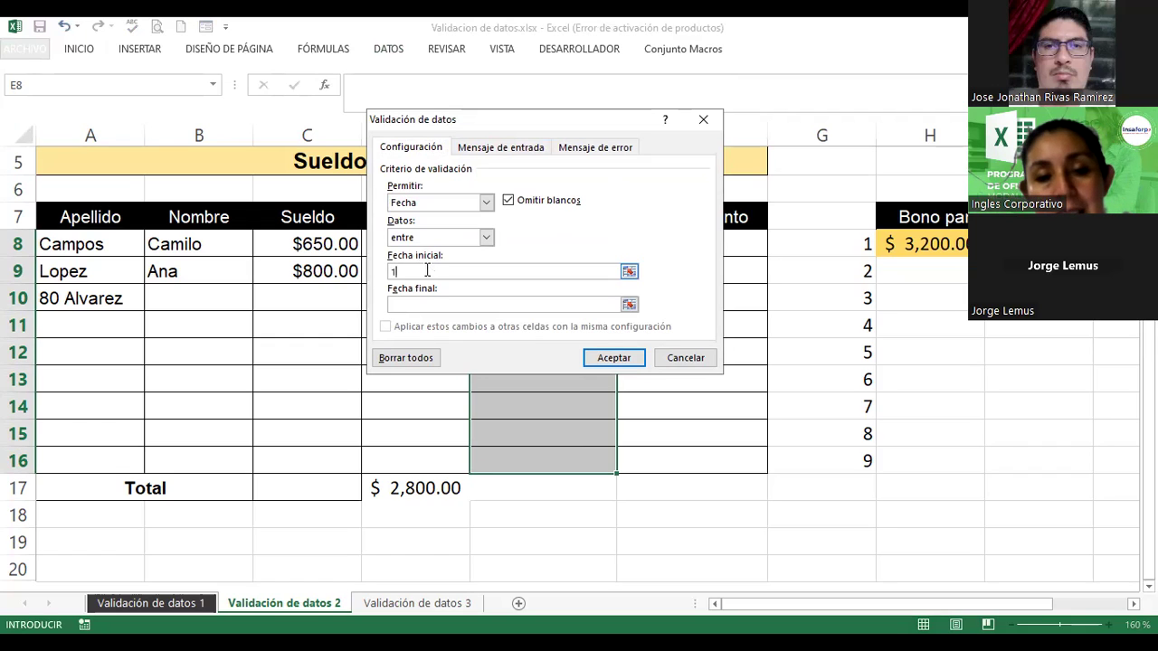
pyautogui.write('0')
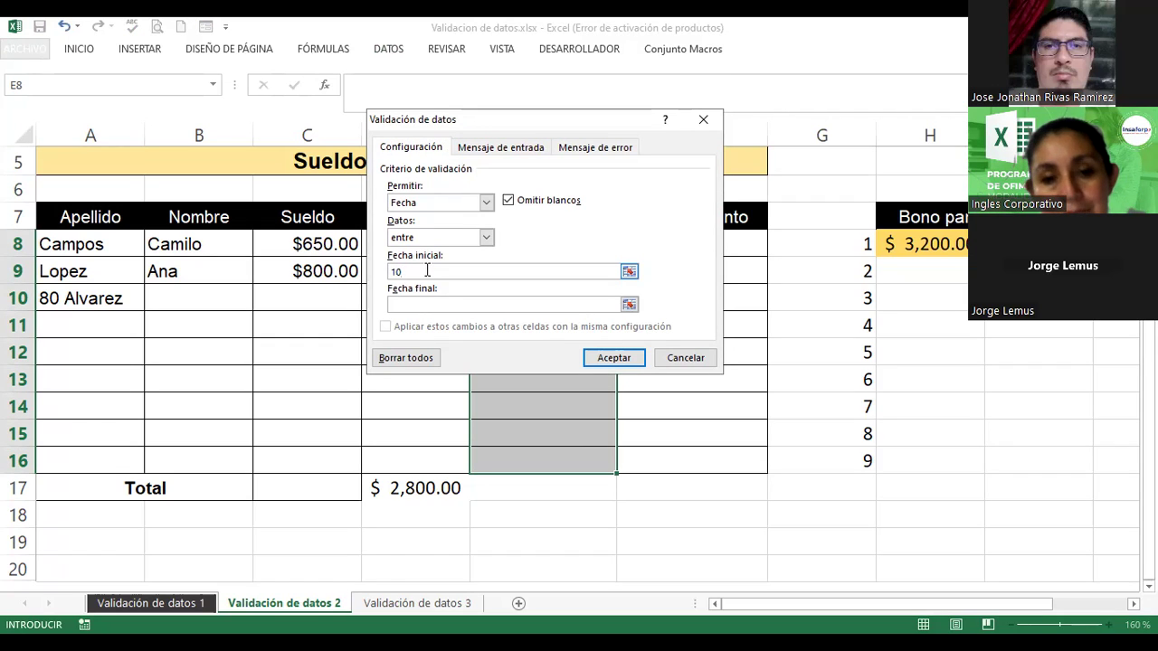
pyautogui.write('/')
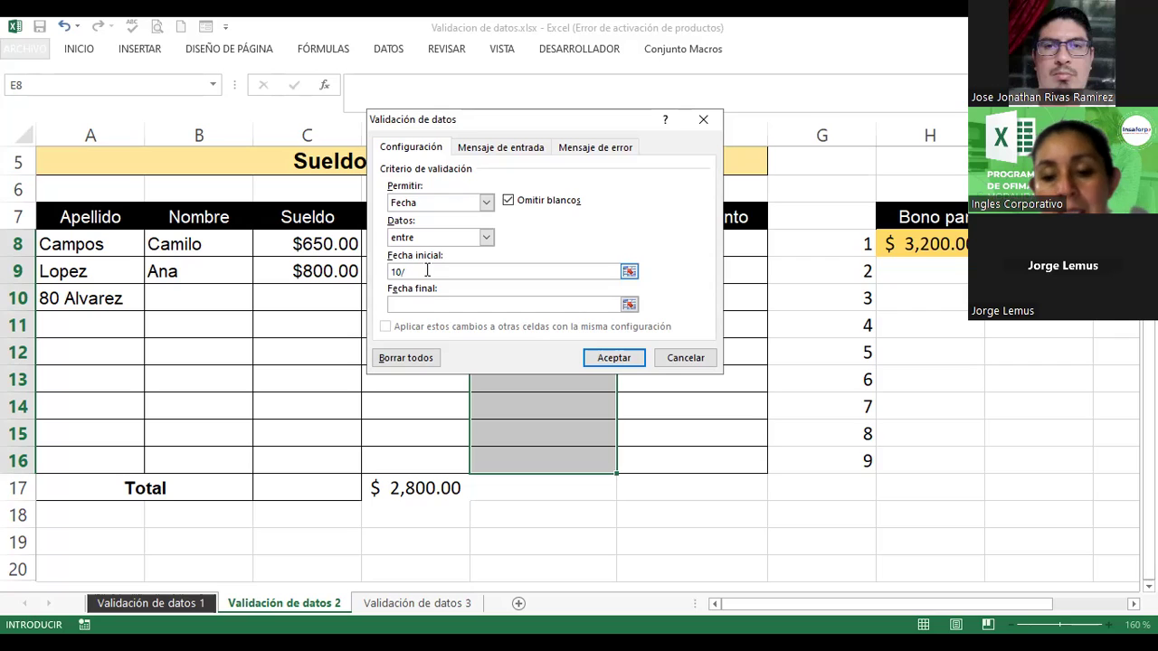
pyautogui.write('09')
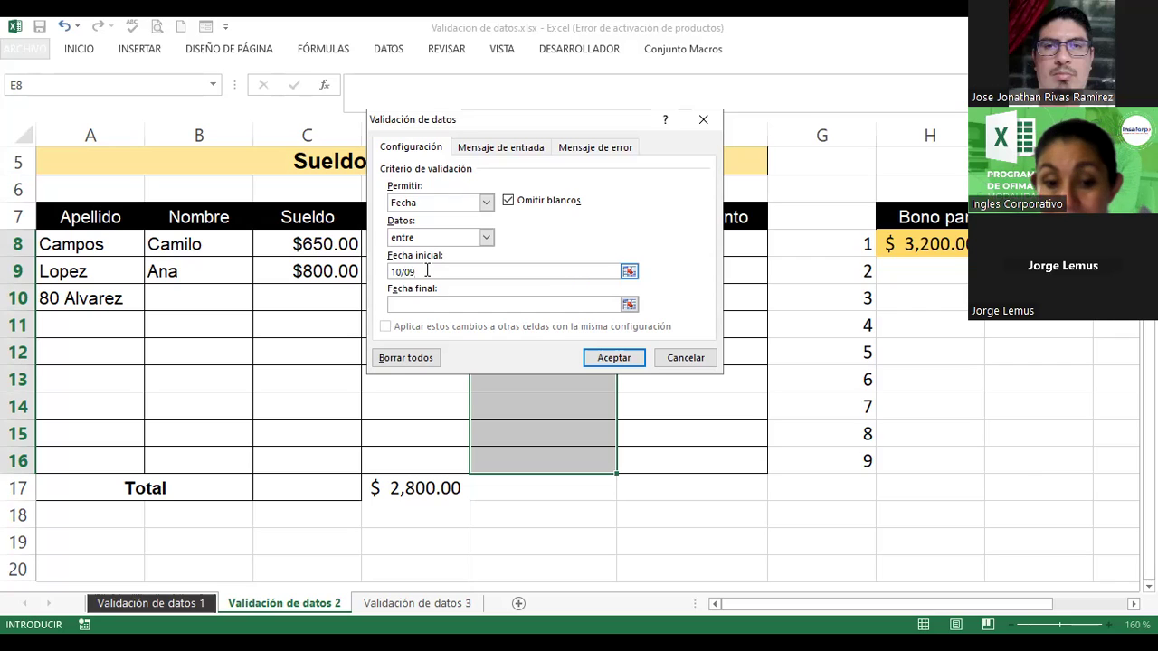
pyautogui.write('/2023')
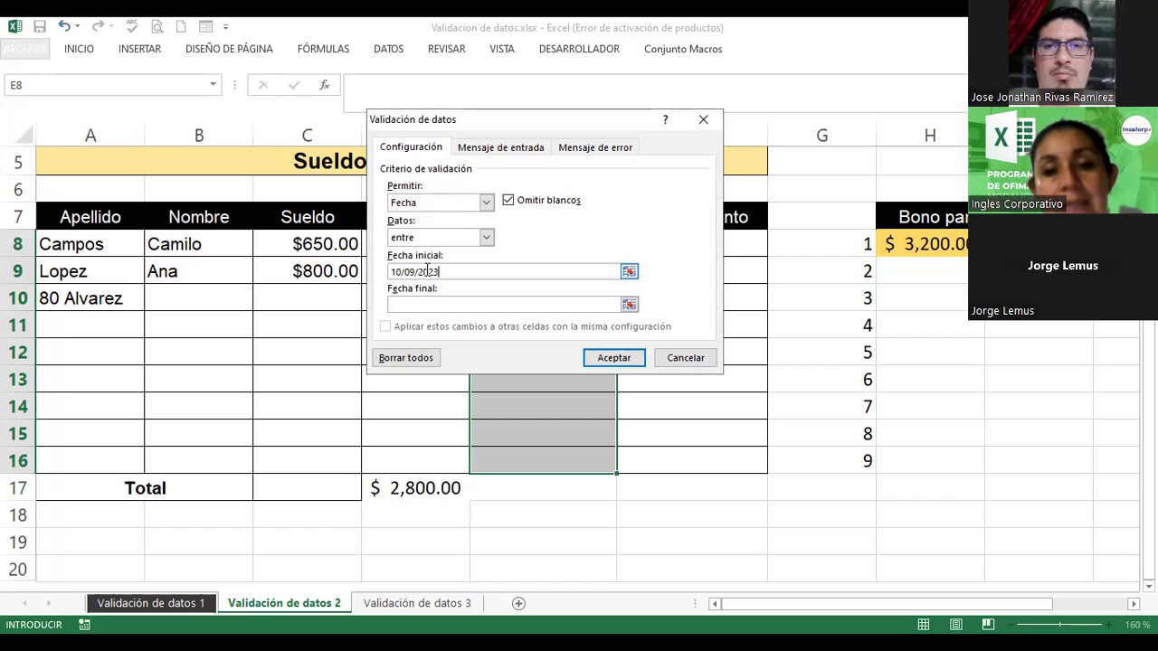
pyautogui.click(415, 302)
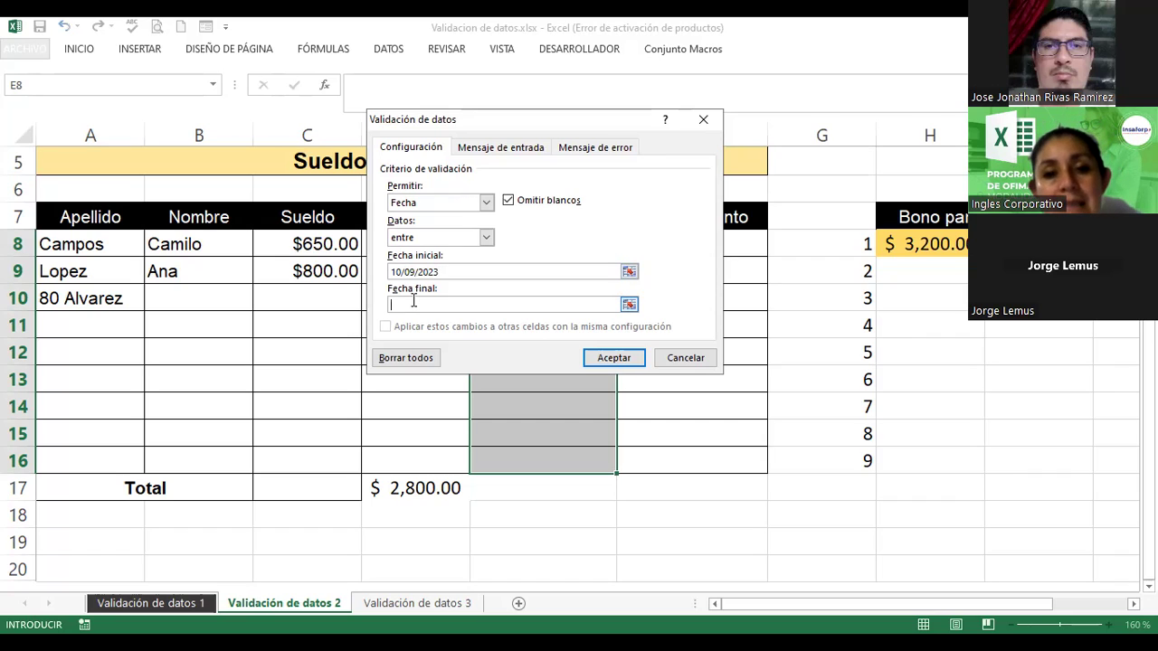
pyautogui.write('15/')
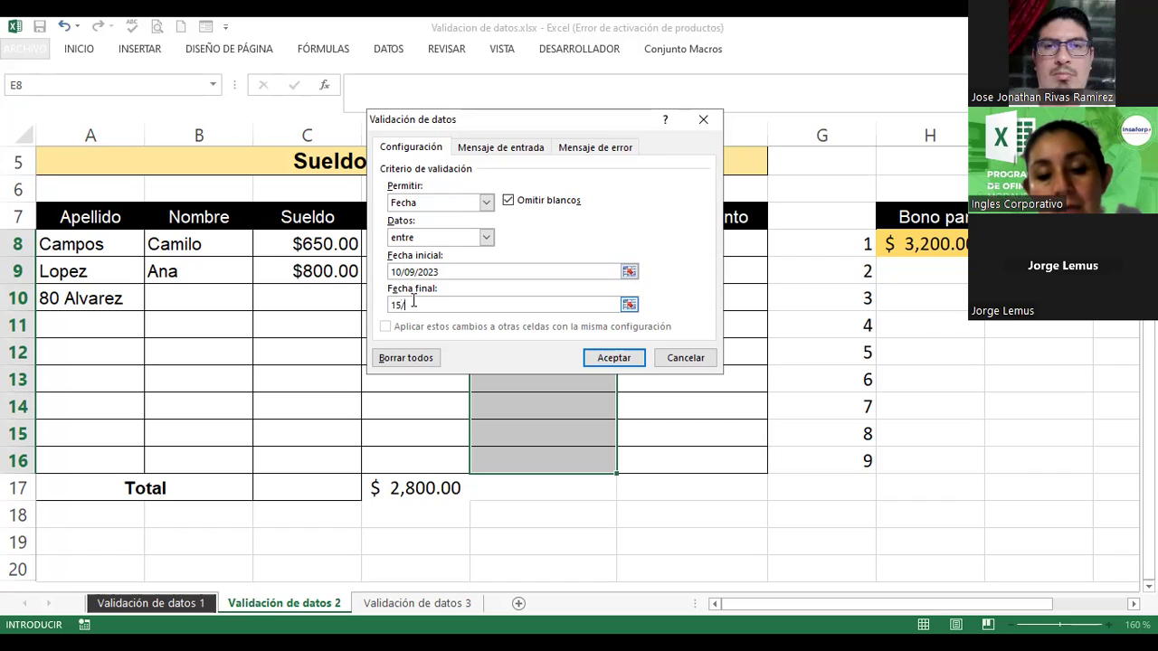
pyautogui.write('11/2023')
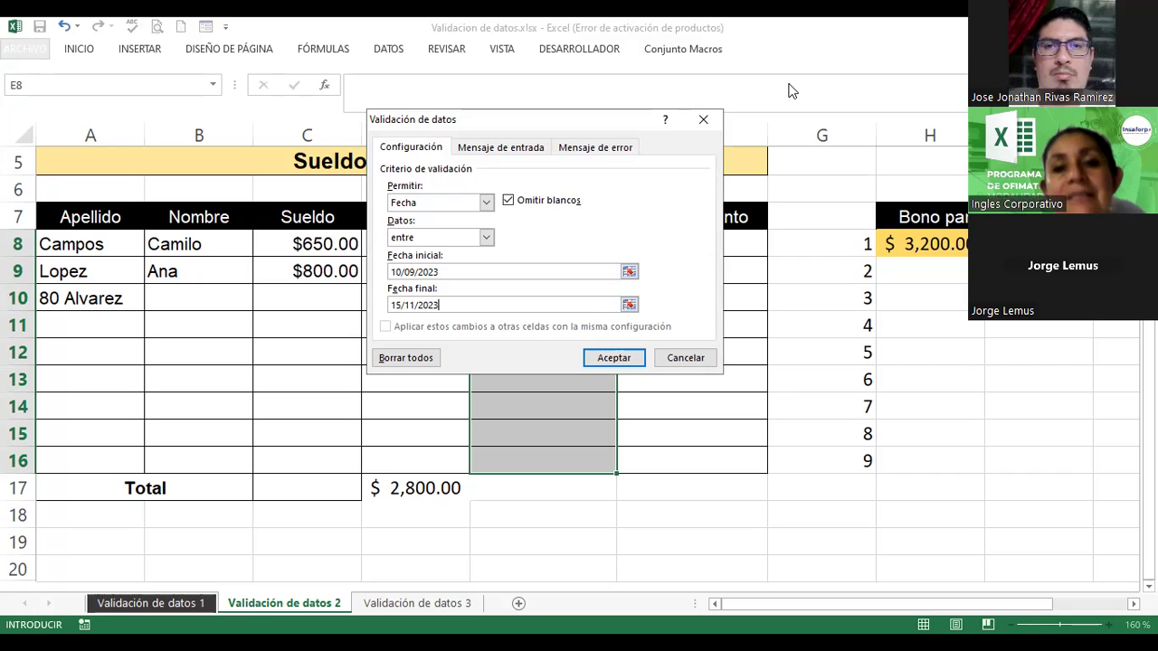
# Step: Add an input message titled "Fecha" with the text "Ingrese la fecha de ingreso", and review the rule's criteria and message
pyautogui.click(485, 150)
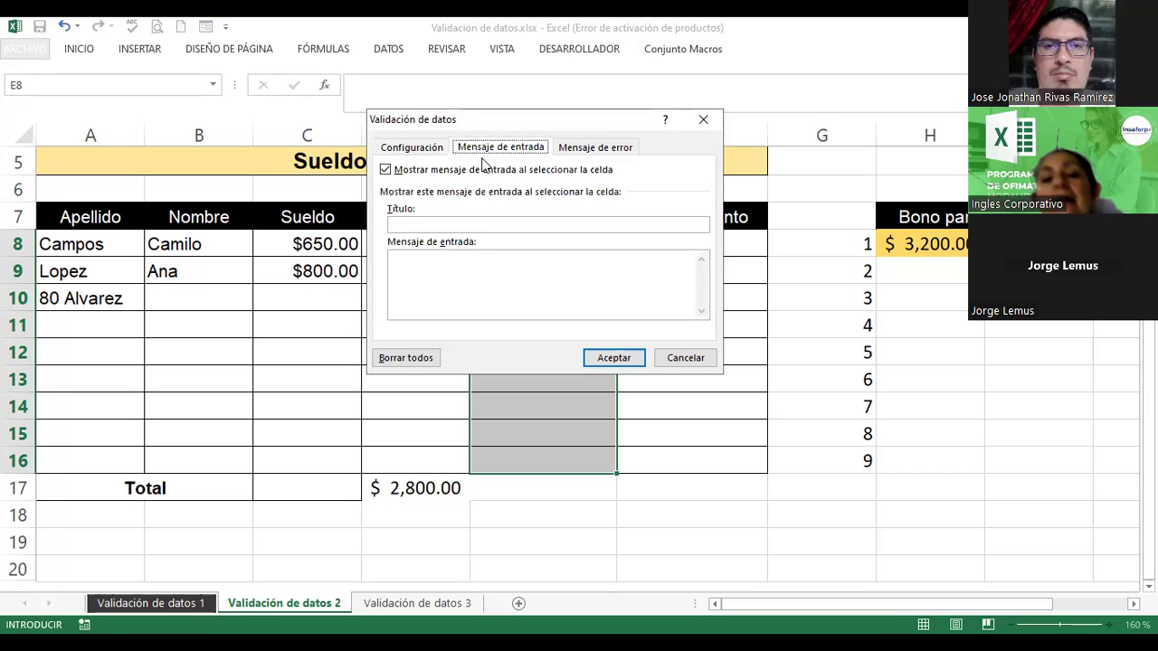
pyautogui.click(466, 223)
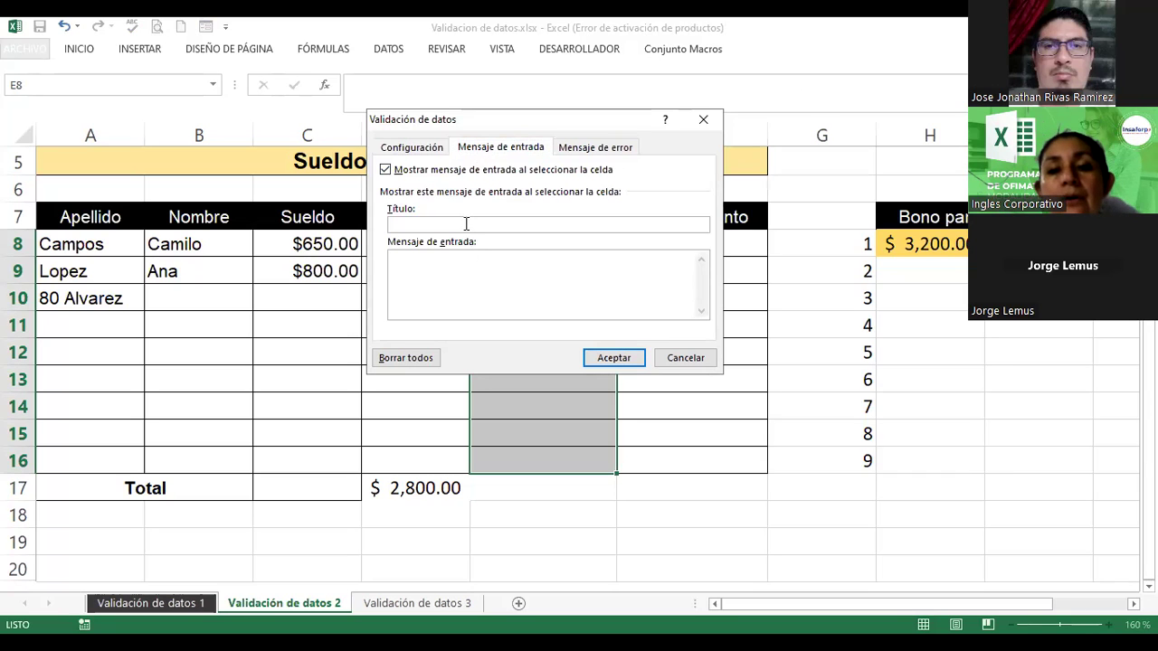
pyautogui.write('Fecha')
pyautogui.write('Ingrese la fe')
pyautogui.write('cha de ingreso')
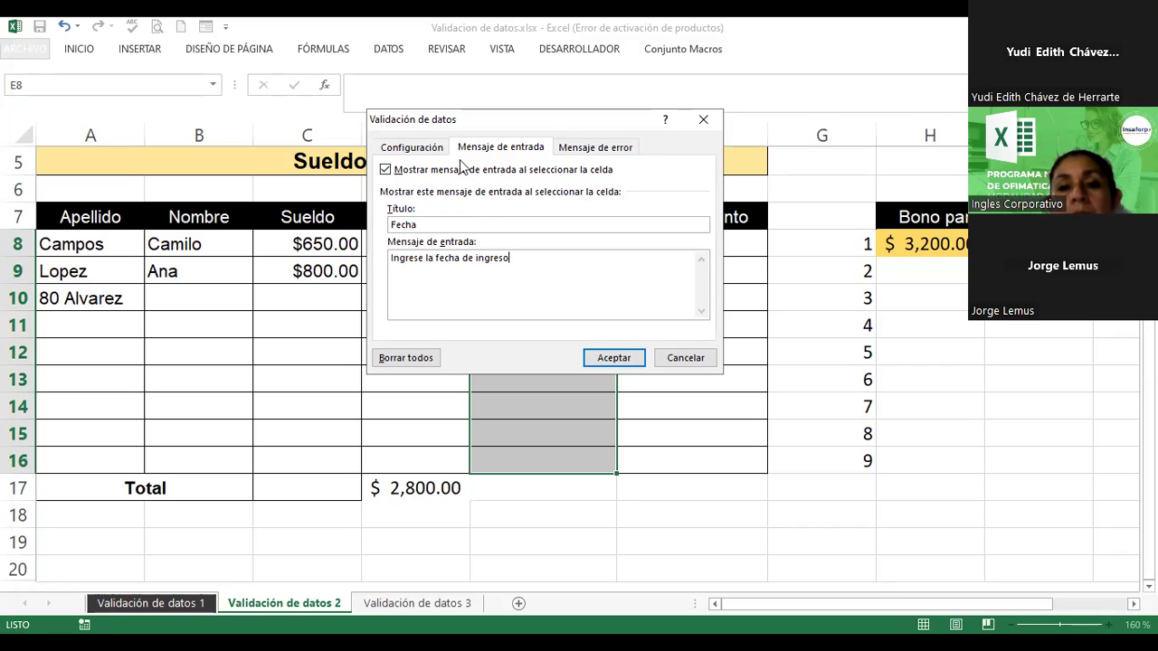
pyautogui.hotkey('ctrl', 'shift', 'Tab')
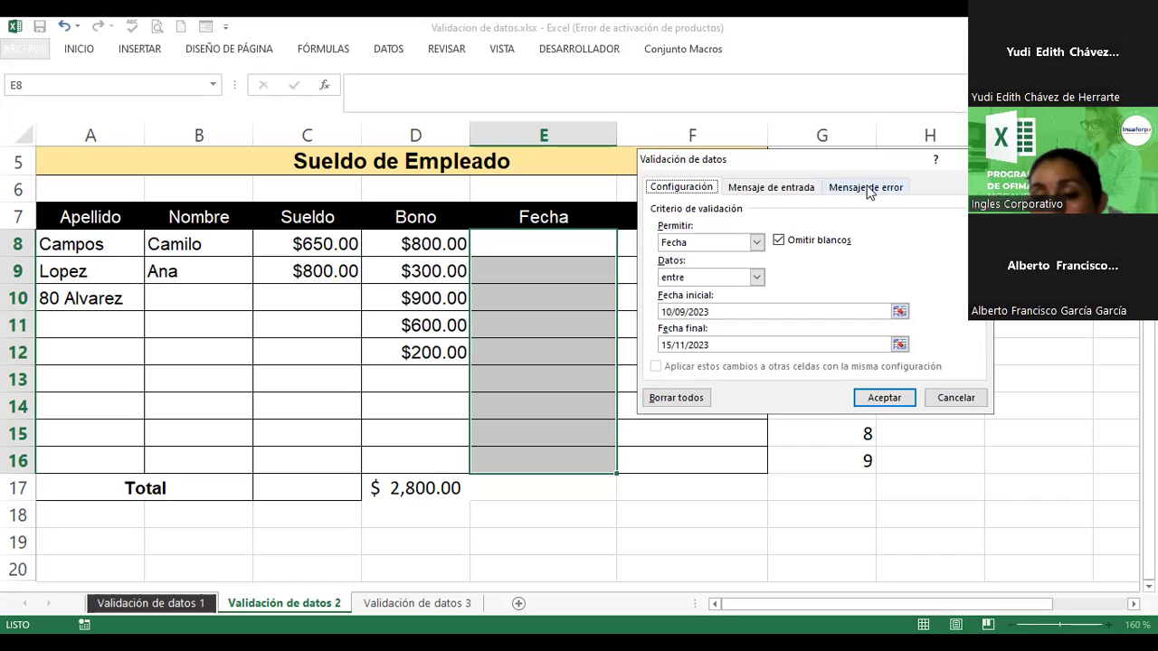
pyautogui.click(804, 189)
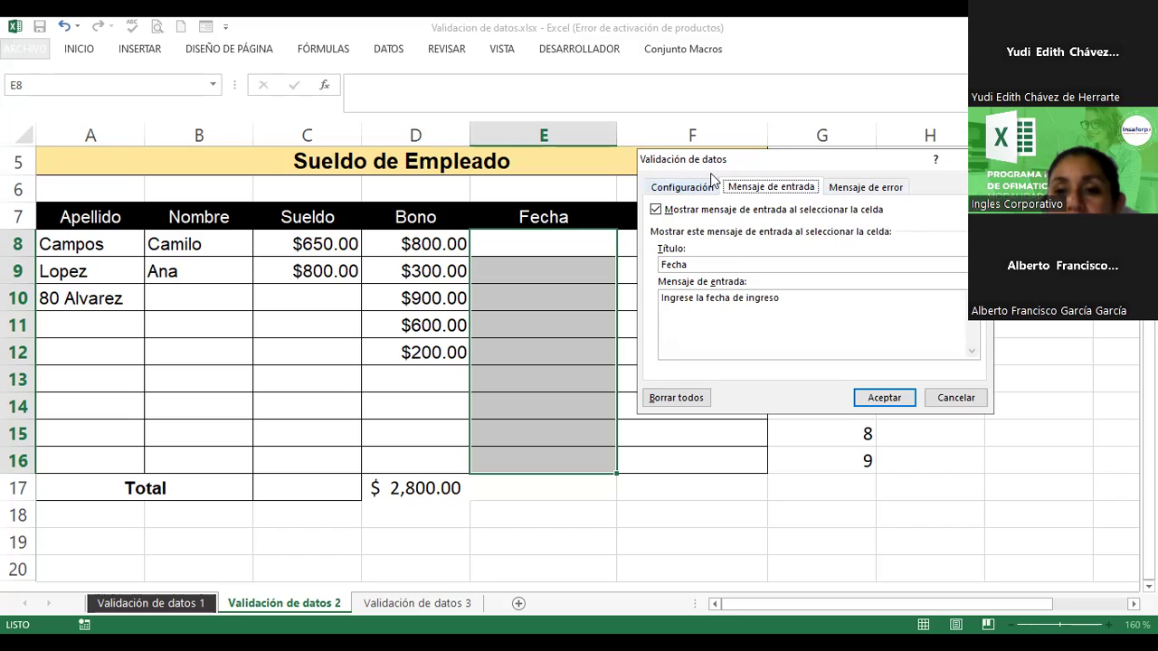
# Step: Title the error alert of the Fecha validation rule "Error Fecha"
pyautogui.click(869, 187)
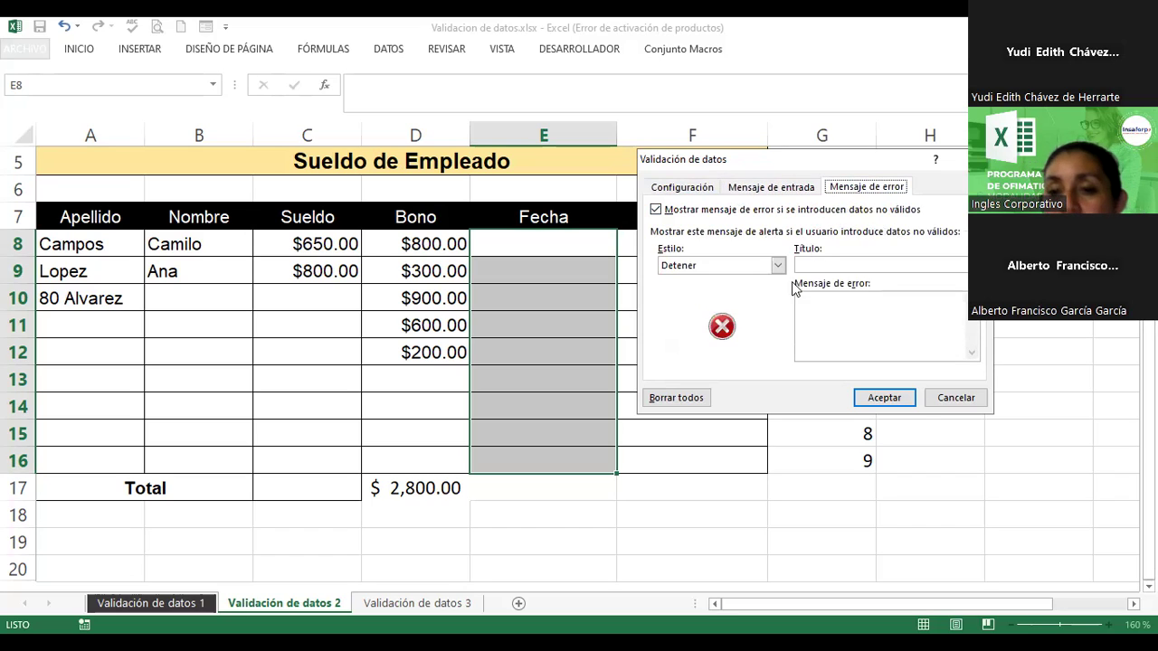
pyautogui.click(840, 263)
pyautogui.write('Error Fecha')
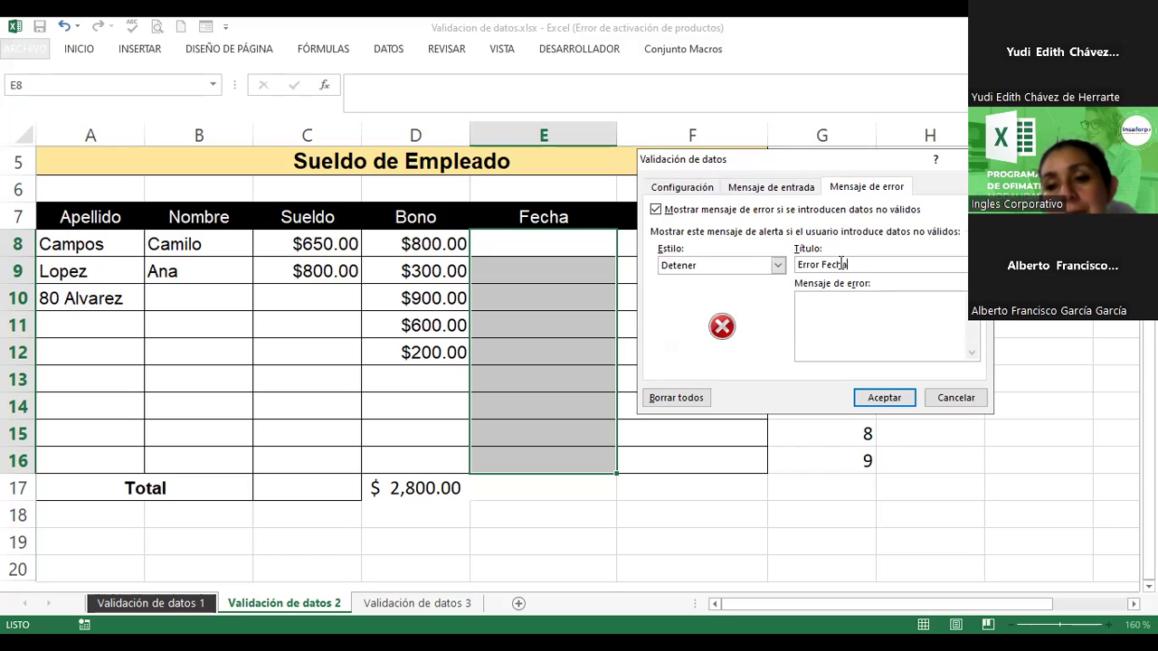
pyautogui.press('Tab')
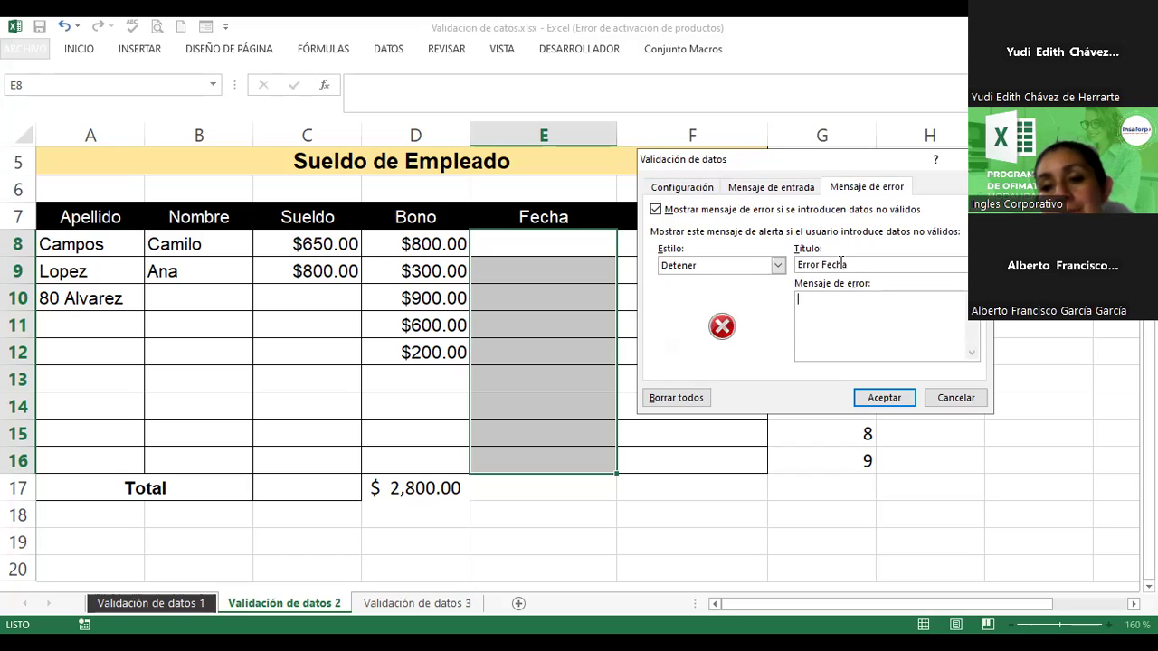
# Step: Set the error message text to "La fecha propuesta no coincide" and apply the validation rule to the Fecha cells
pyautogui.write('LA')
pyautogui.press('BackSpace')
pyautogui.press('BackSpace')
pyautogui.write('a')
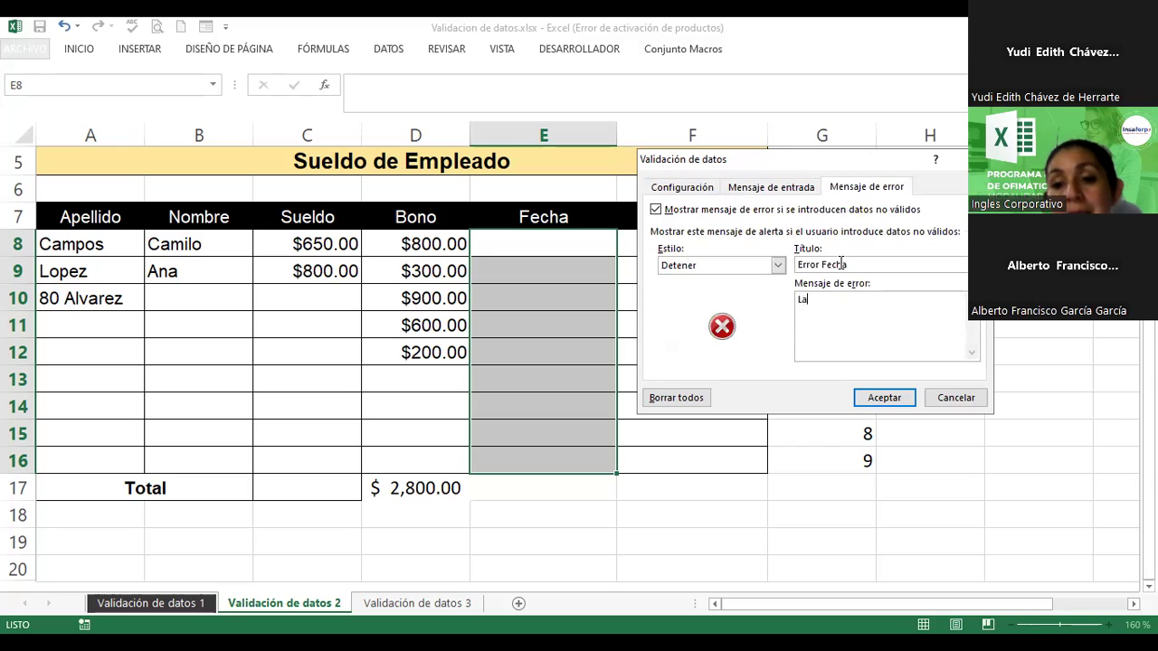
pyautogui.write(' fecha pr')
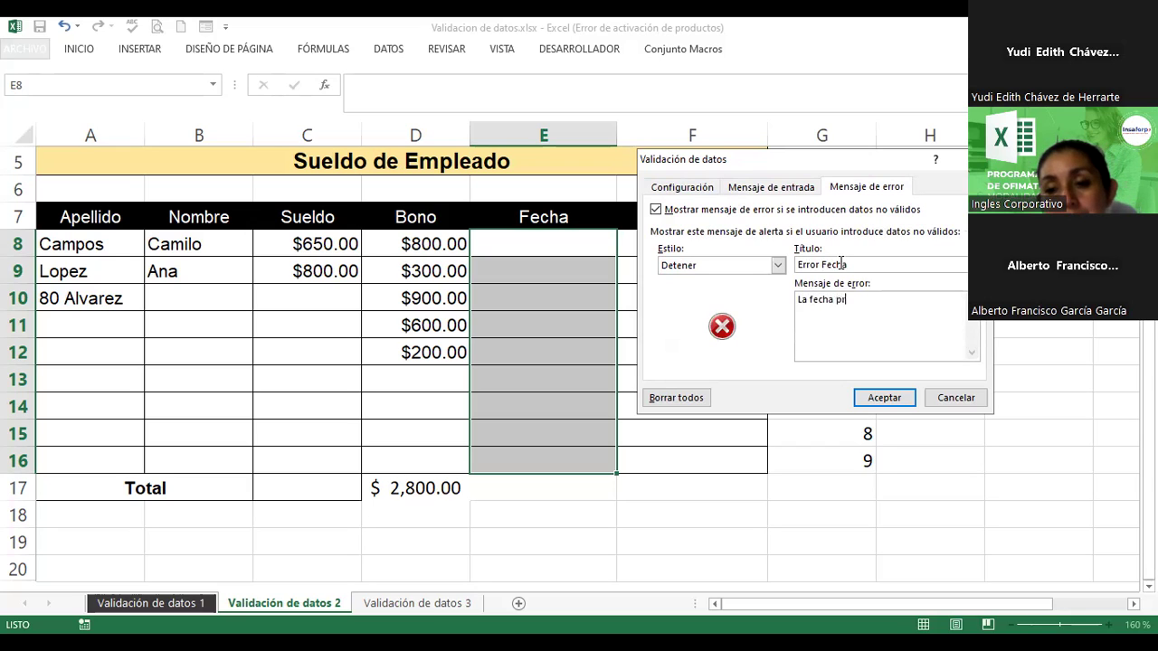
pyautogui.write('opuesta no coiden')
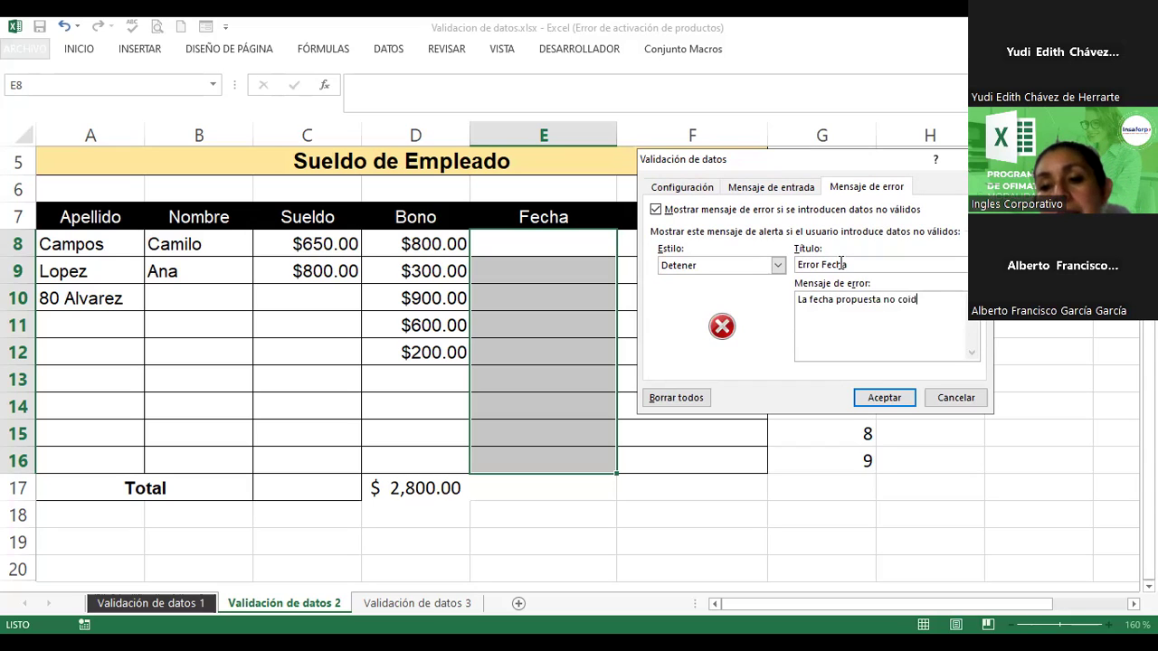
pyautogui.press('BackSpace')
pyautogui.press('BackSpace')
pyautogui.press('BackSpace')
pyautogui.write('ncide')
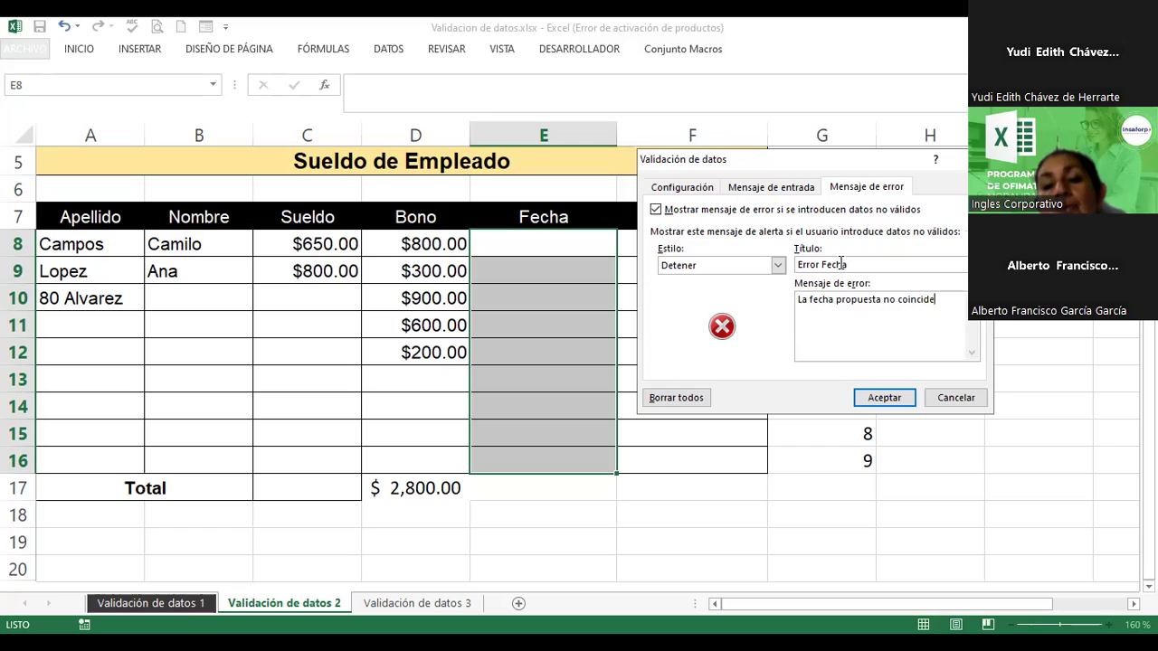
pyautogui.click(861, 396)
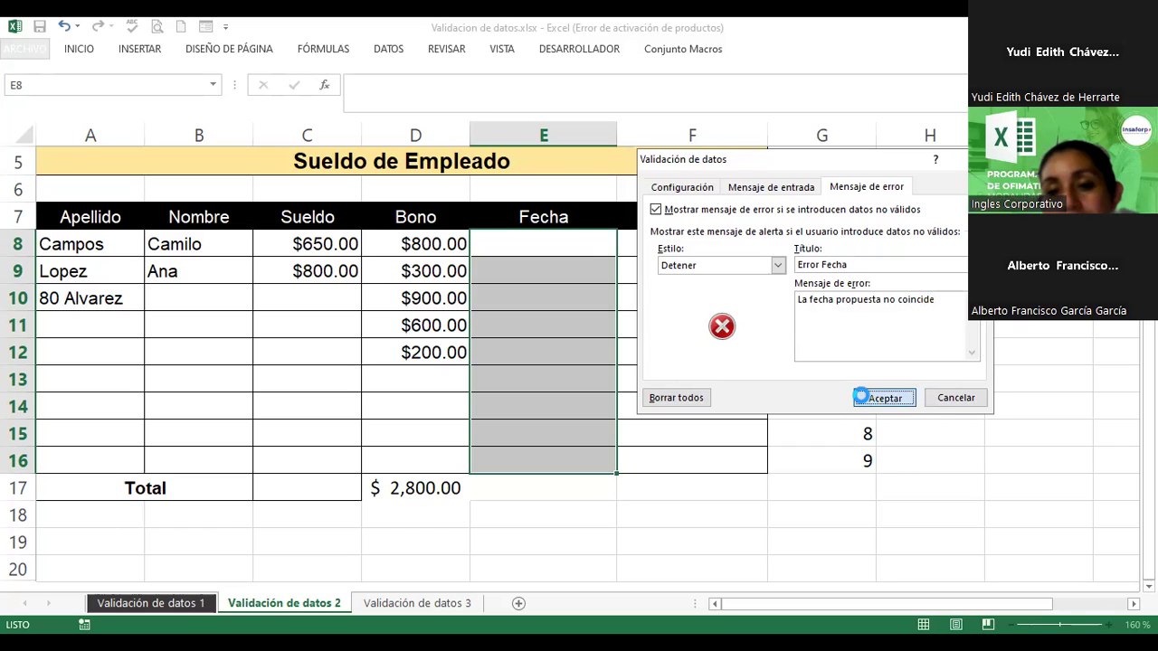
# Step: Test the date rule by entering the out-of-range date 10/08/2023 in cell E8, and choose to retry the entry
pyautogui.click(577, 246)
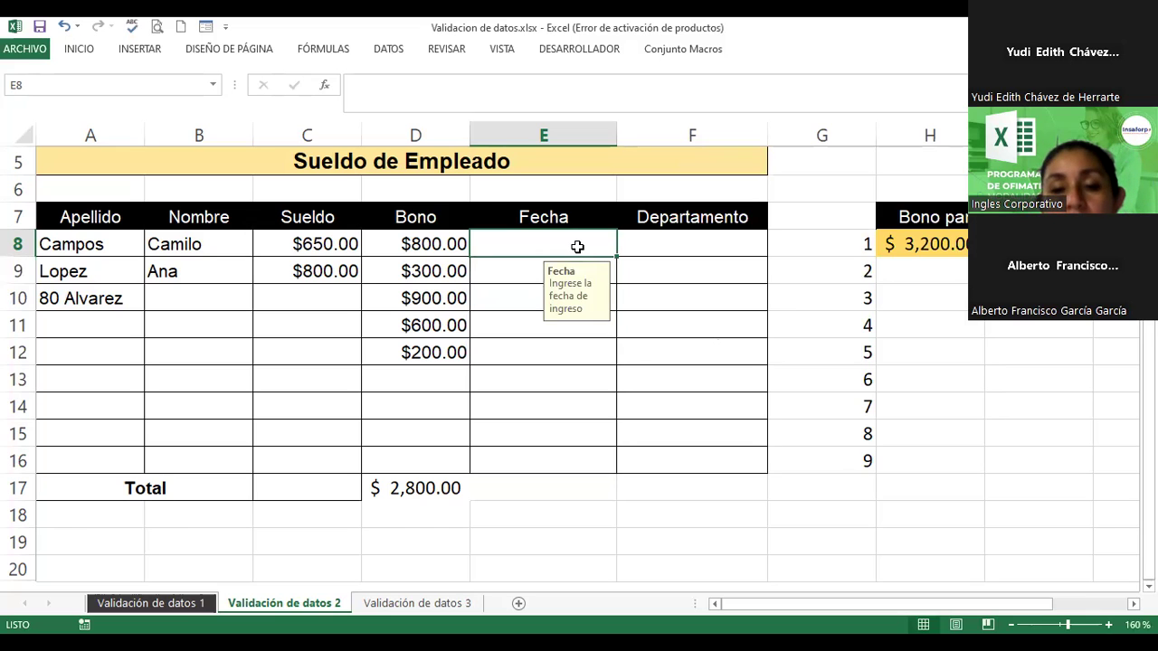
pyautogui.scroll(-1, 577, 246)
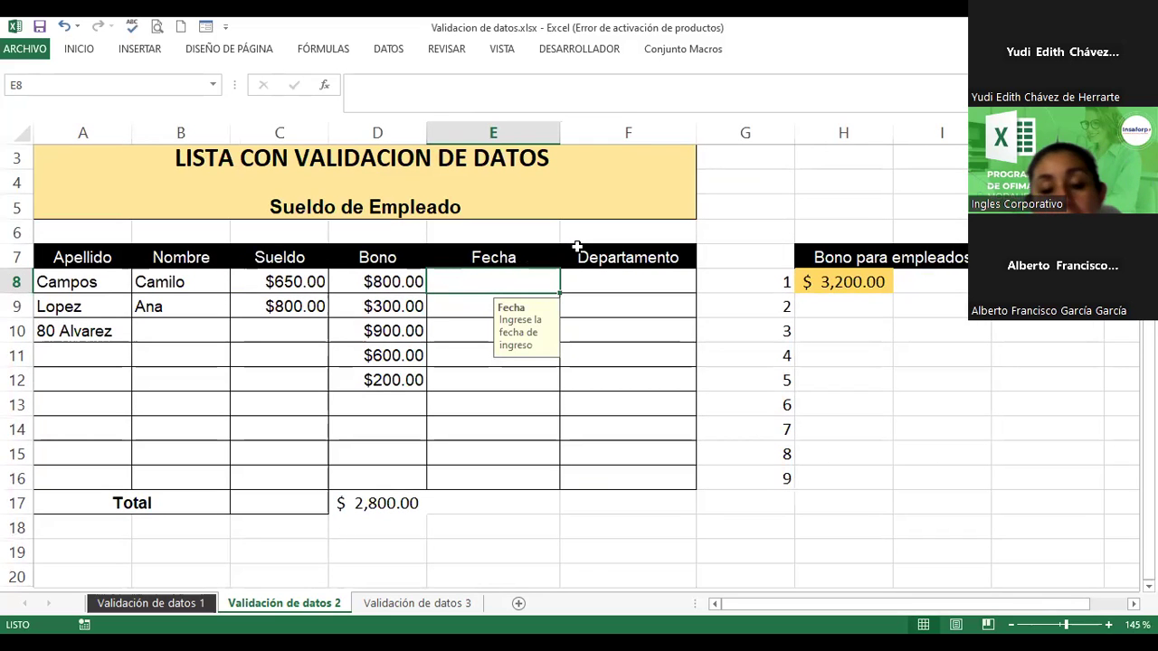
pyautogui.write('10')
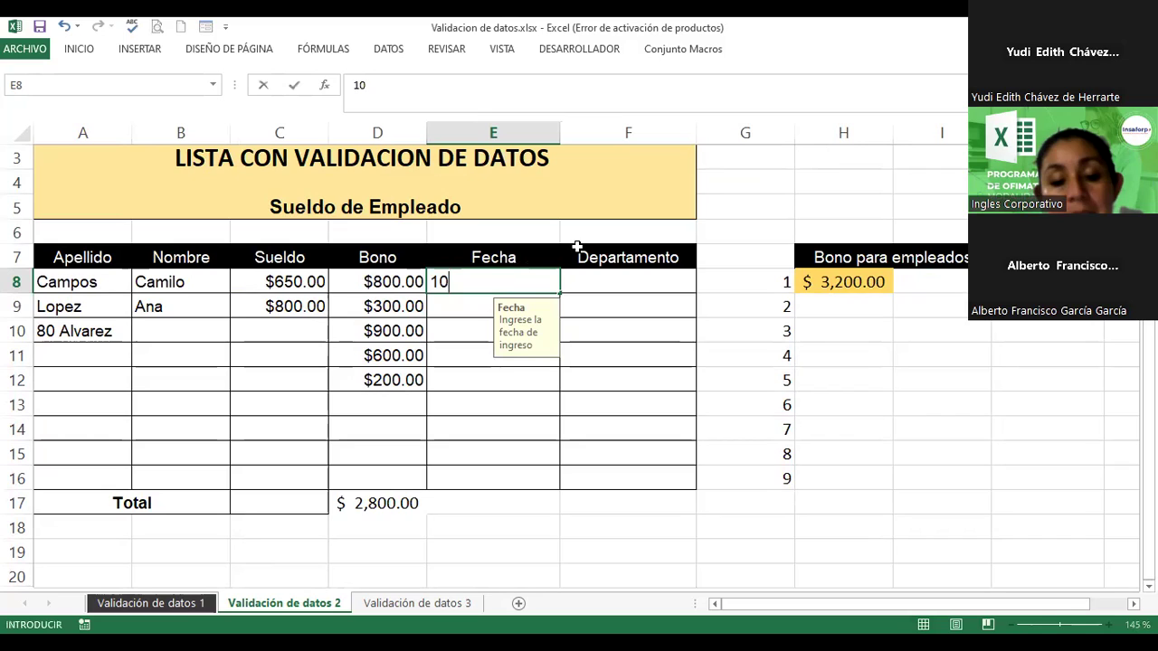
pyautogui.write('/08')
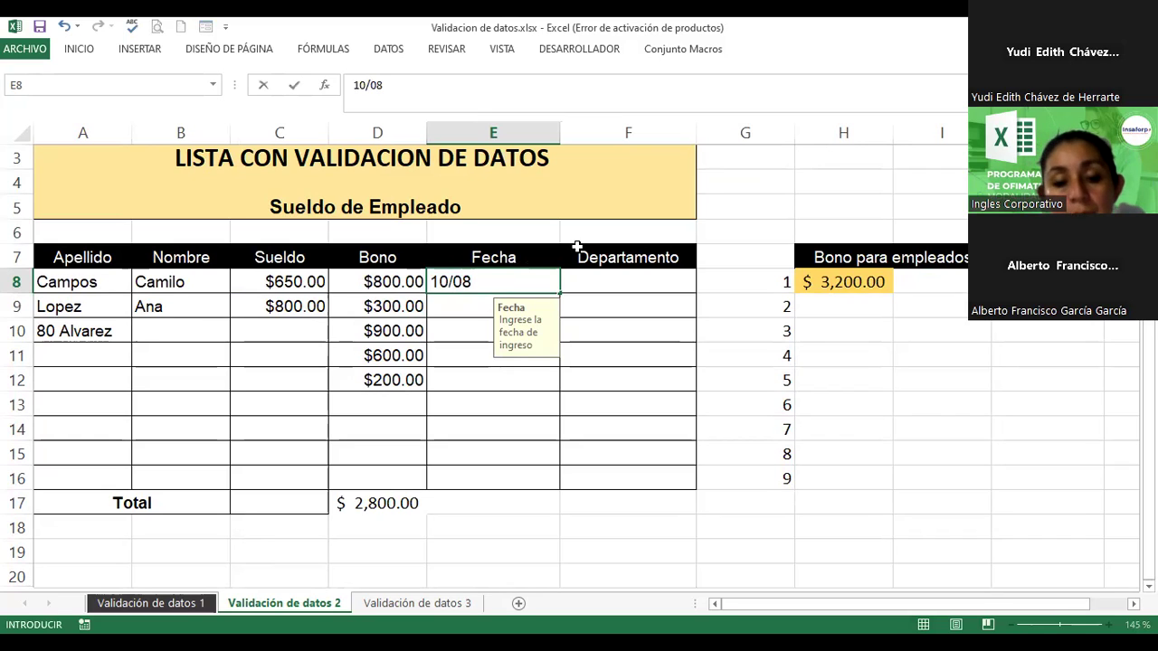
pyautogui.write('/2023')
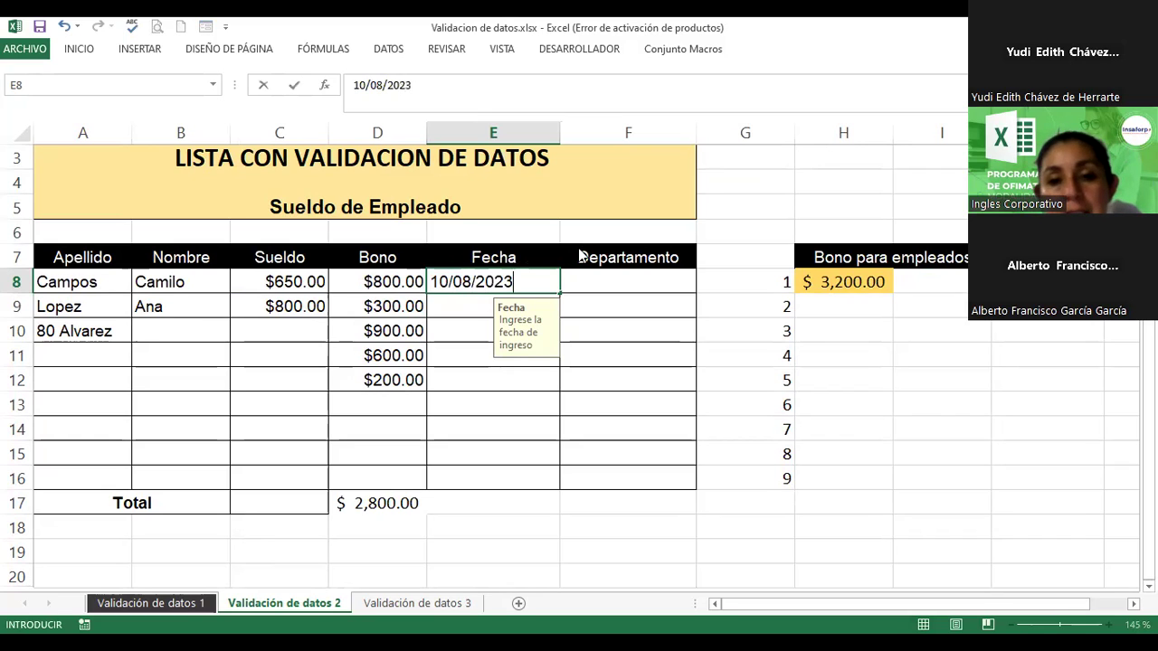
pyautogui.press('Return')
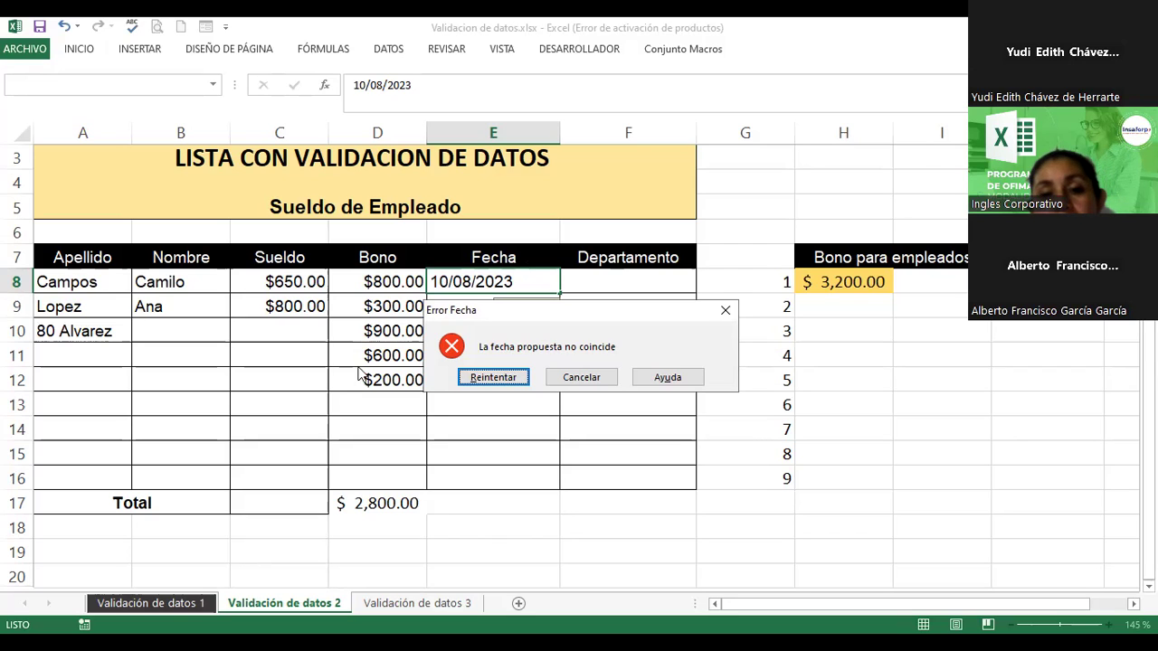
pyautogui.click(493, 377)
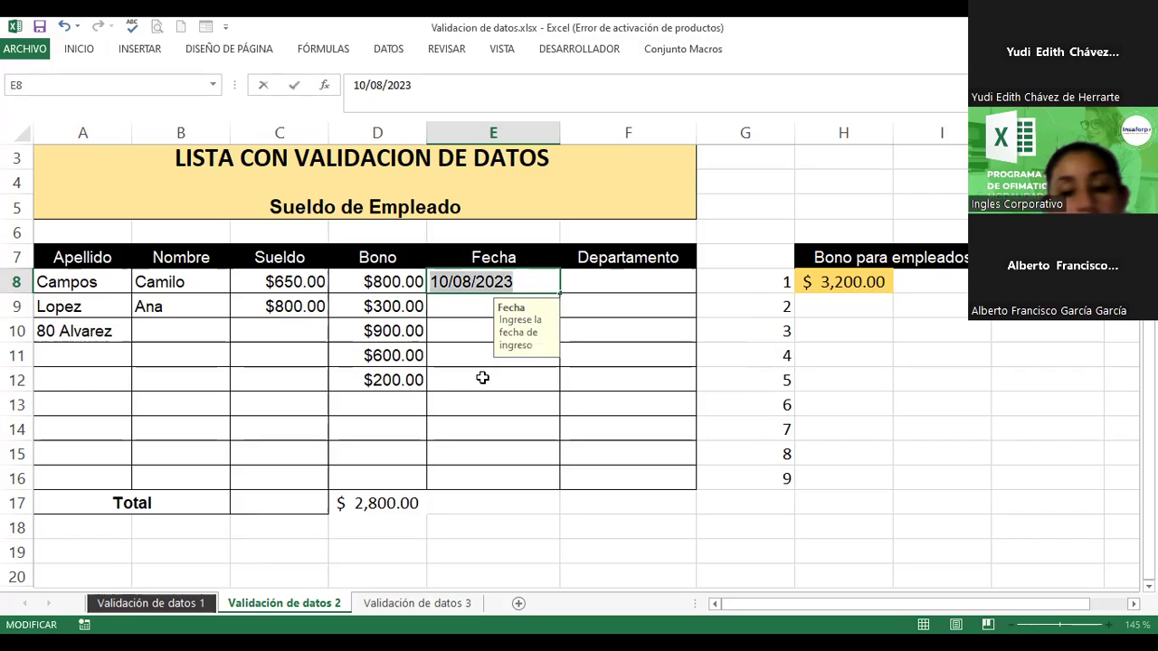
# Step: Enter the date 20/09/2023 in the Fecha cell E8
pyautogui.write('1')
pyautogui.press('BackSpace')
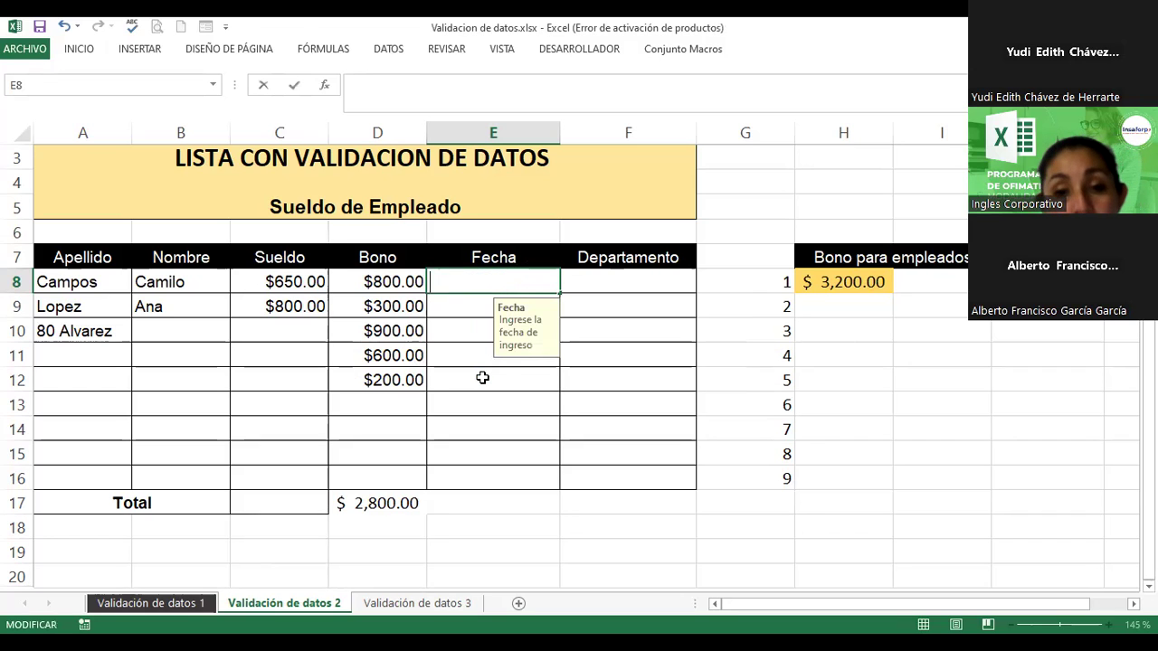
pyautogui.write('20/')
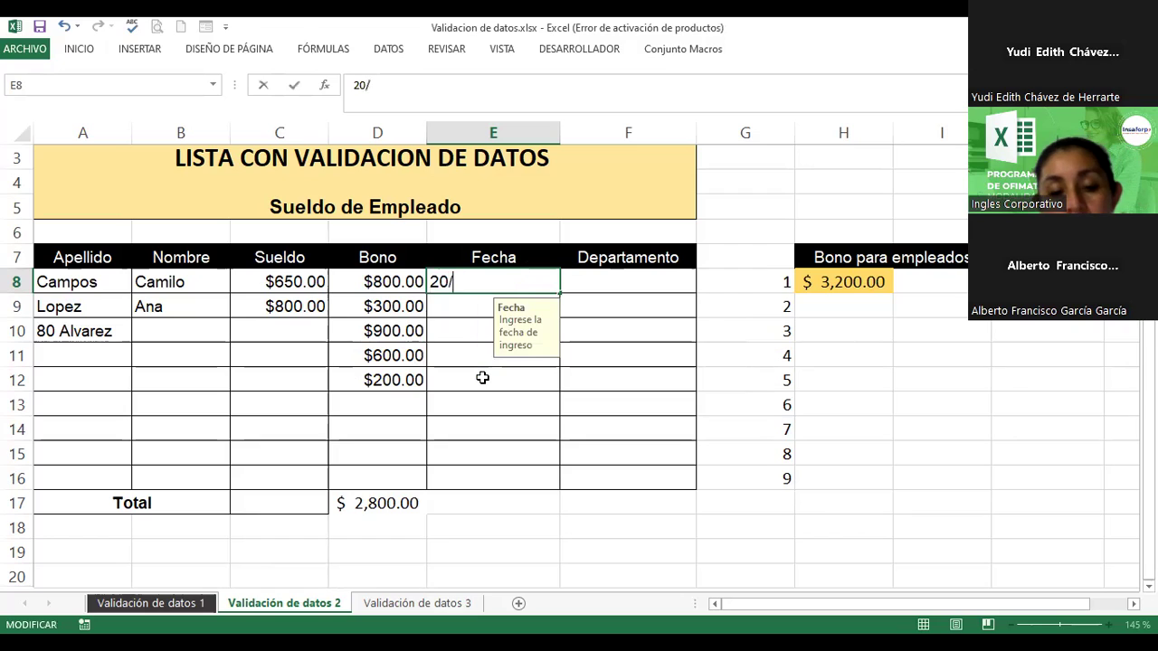
pyautogui.write('08')
pyautogui.press('BackSpace')
pyautogui.write('9')
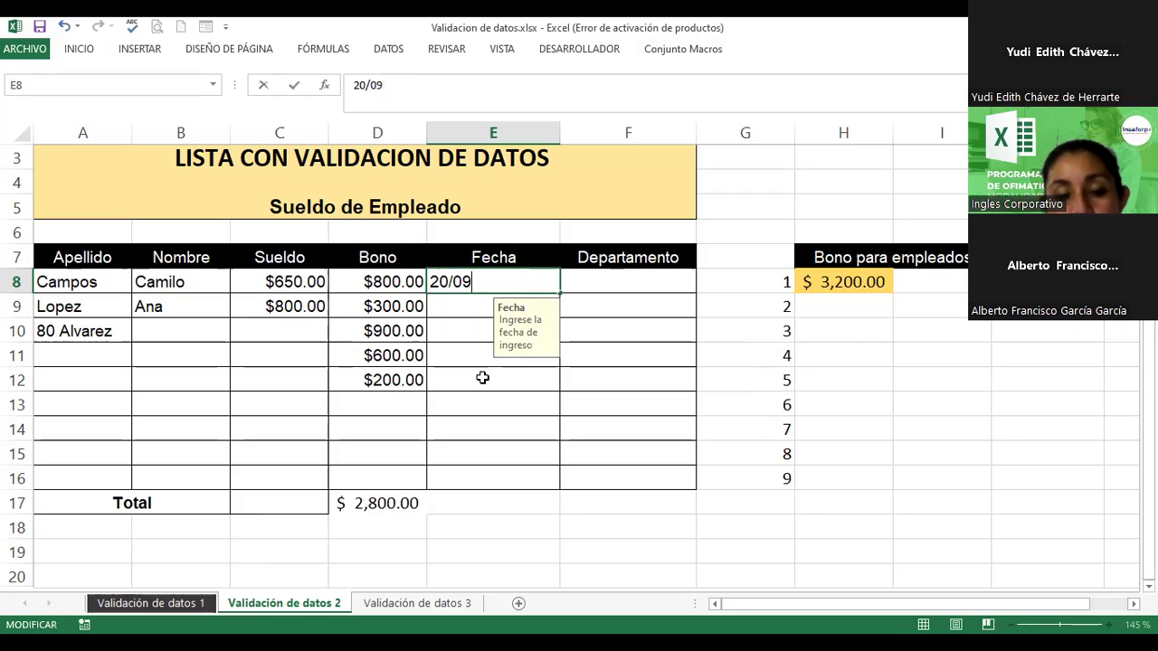
pyautogui.write('/2023')
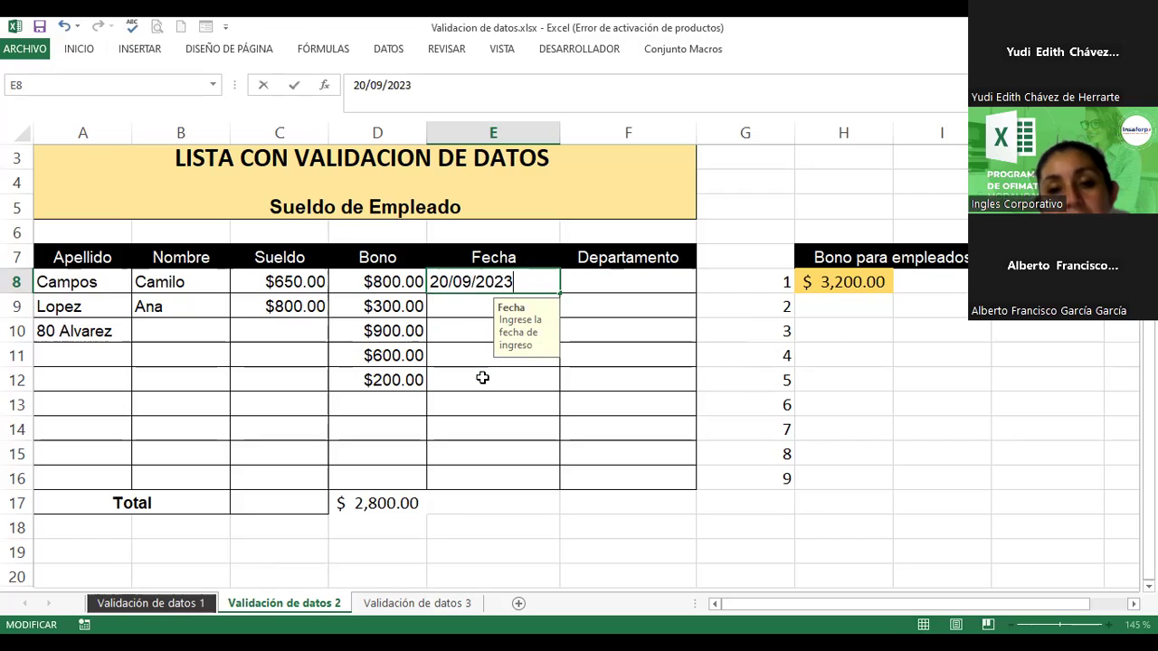
pyautogui.press('Return')
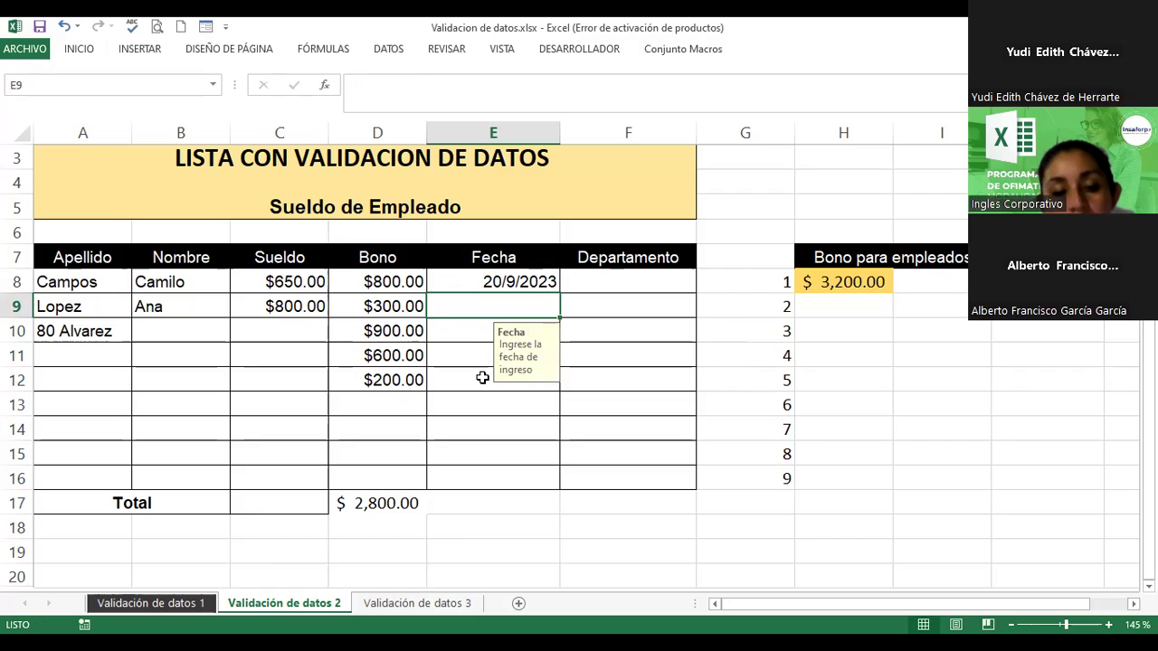
# Step: Try to enter 12/'1/2023 as the date in cell E9, and choose to retry the entry
pyautogui.write('12/')
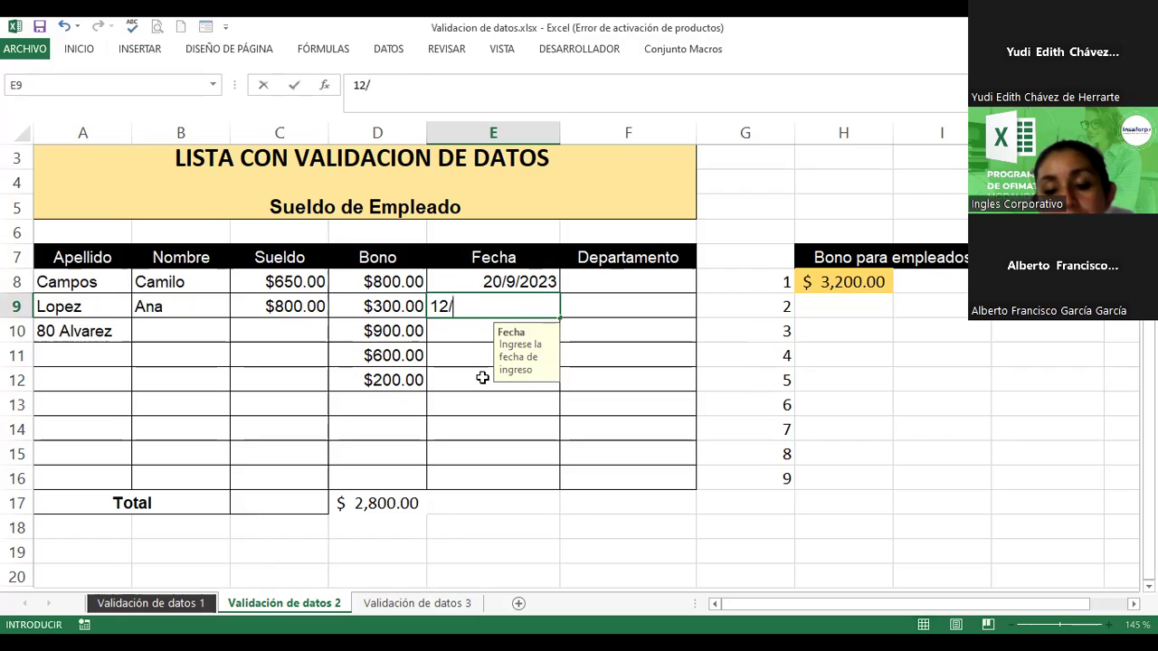
pyautogui.write("'1/")
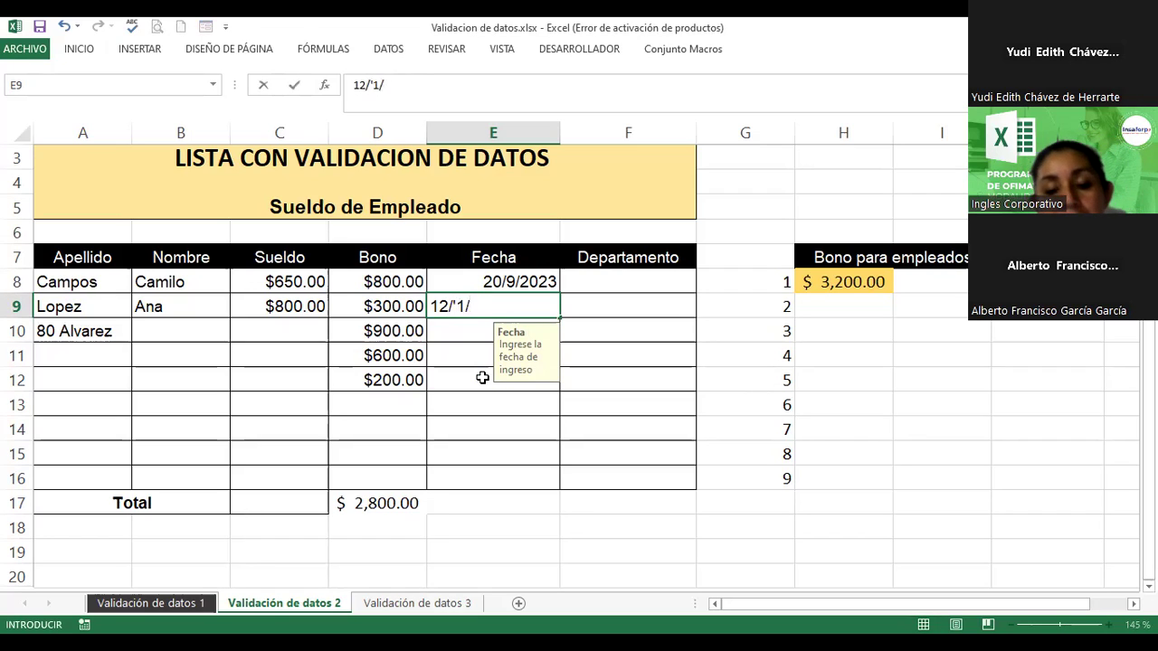
pyautogui.write('2023')
pyautogui.press('Return')
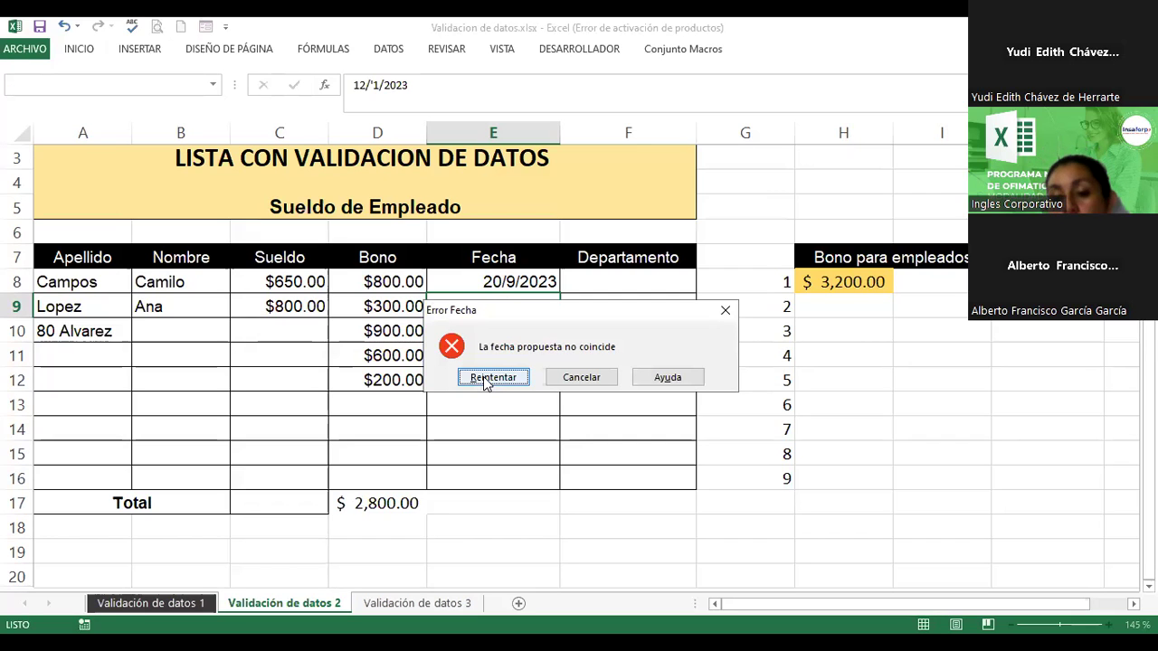
pyautogui.click(483, 378)
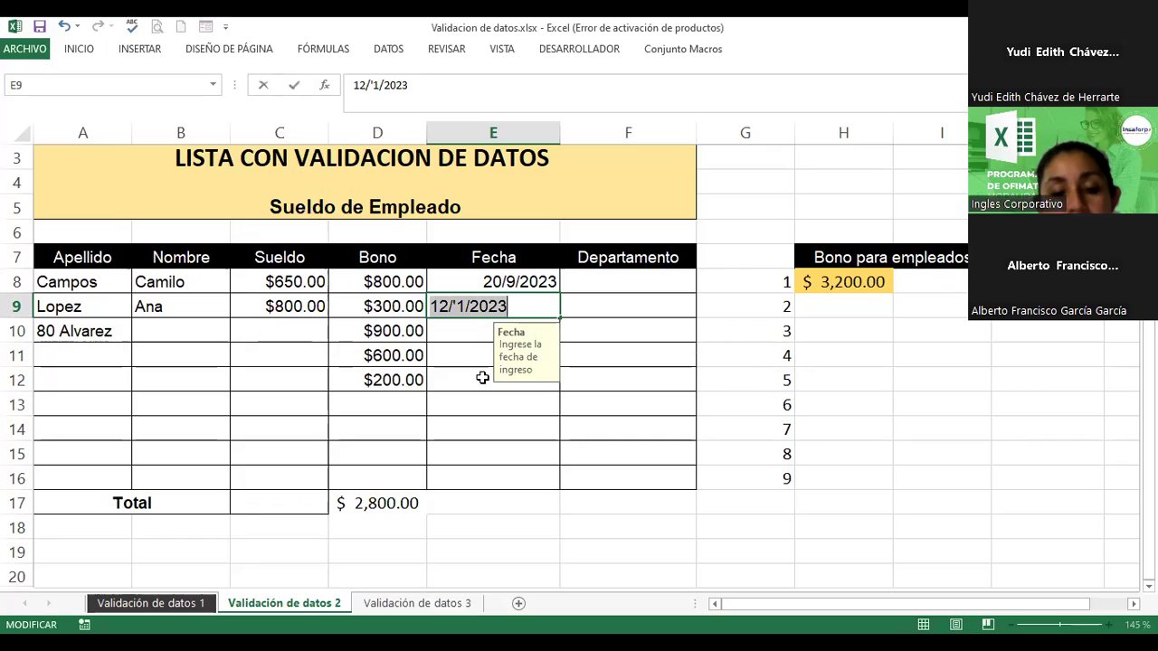
# Step: Enter the date 25/09/2023 in the Fecha cell E9
pyautogui.write('2')
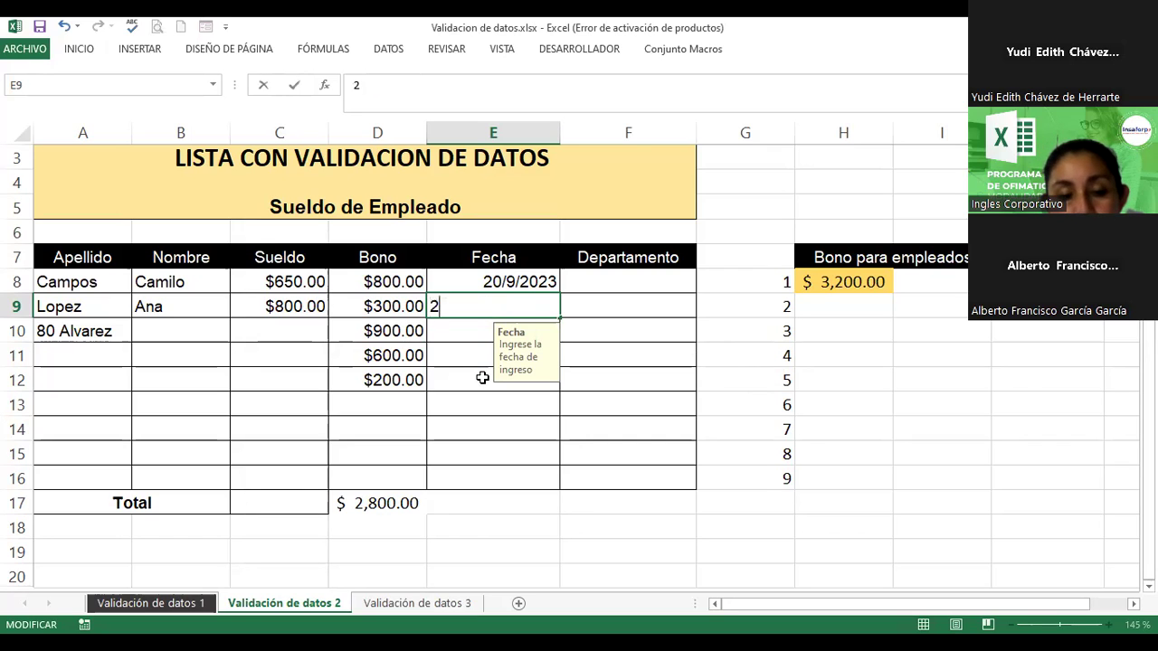
pyautogui.write('5/')
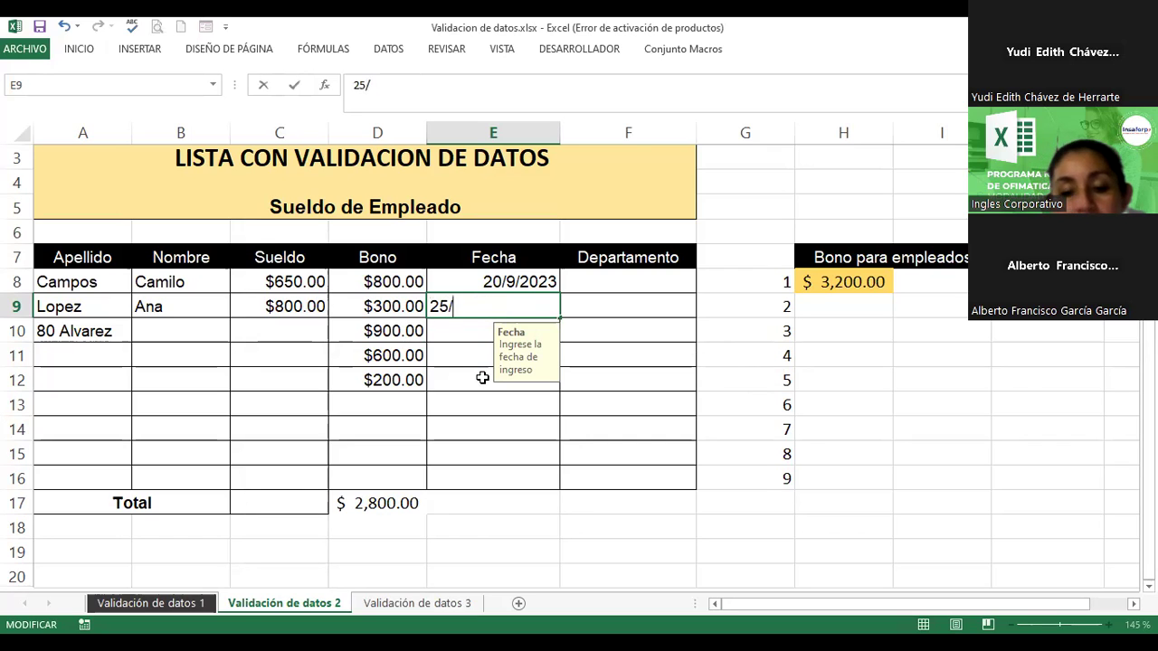
pyautogui.write('09/')
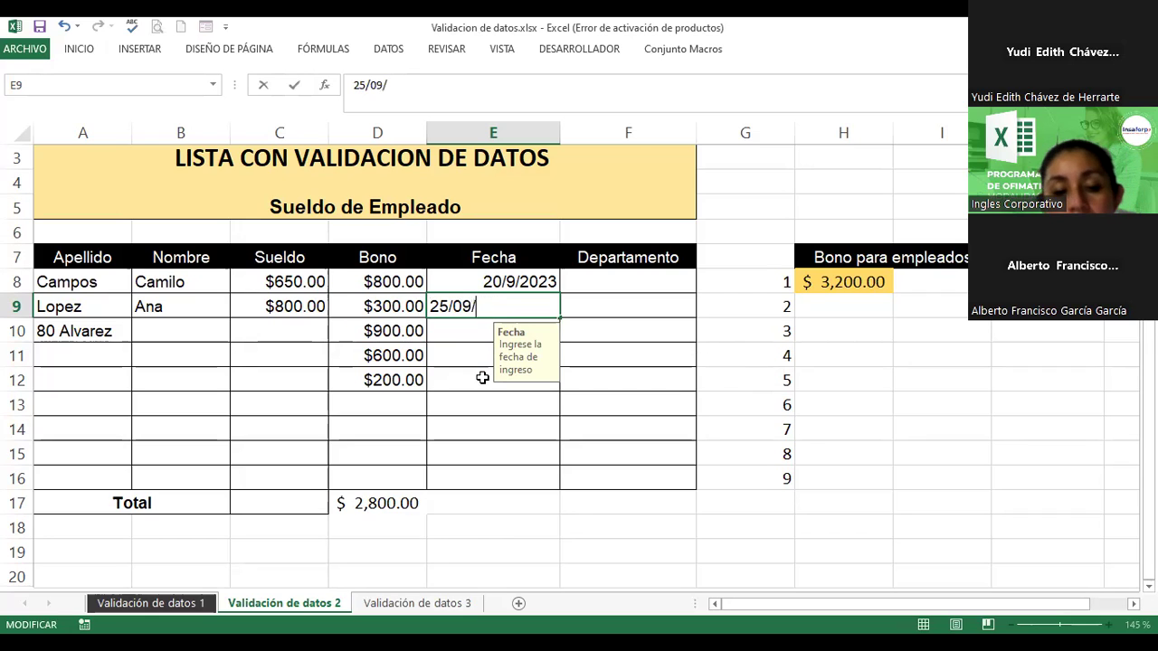
pyautogui.write('2023')
pyautogui.press('Return')
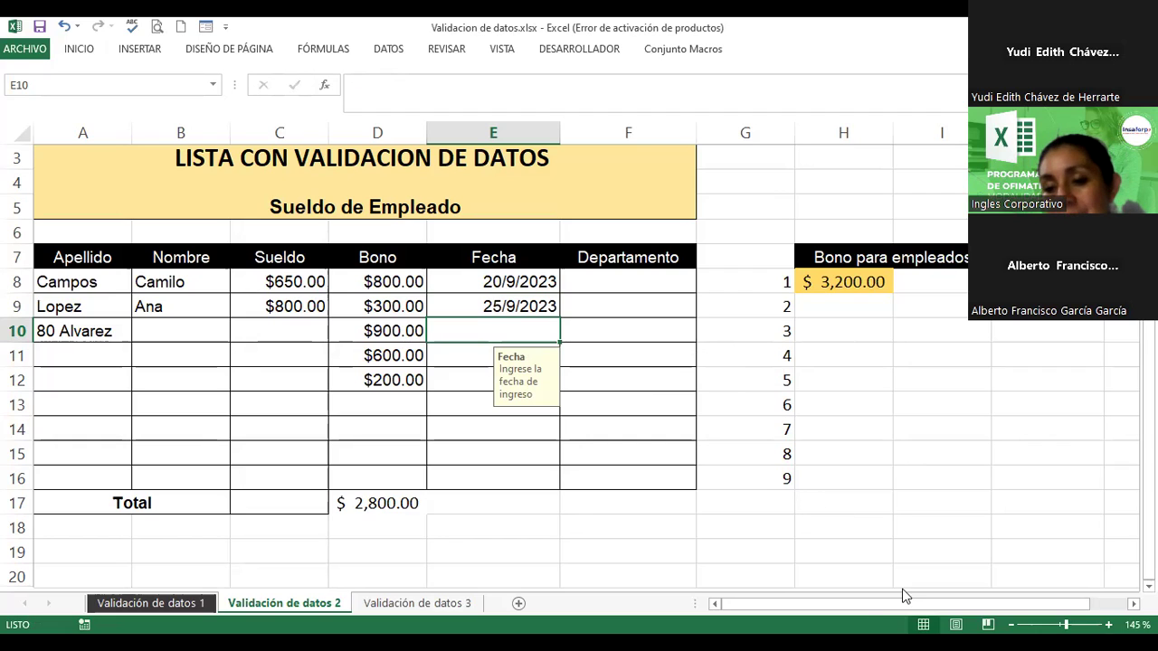
# Step: Enter the heading "Departamentos" in cell I18, below the Bono para empleados area
pyautogui.hscroll(1, 948, 600)
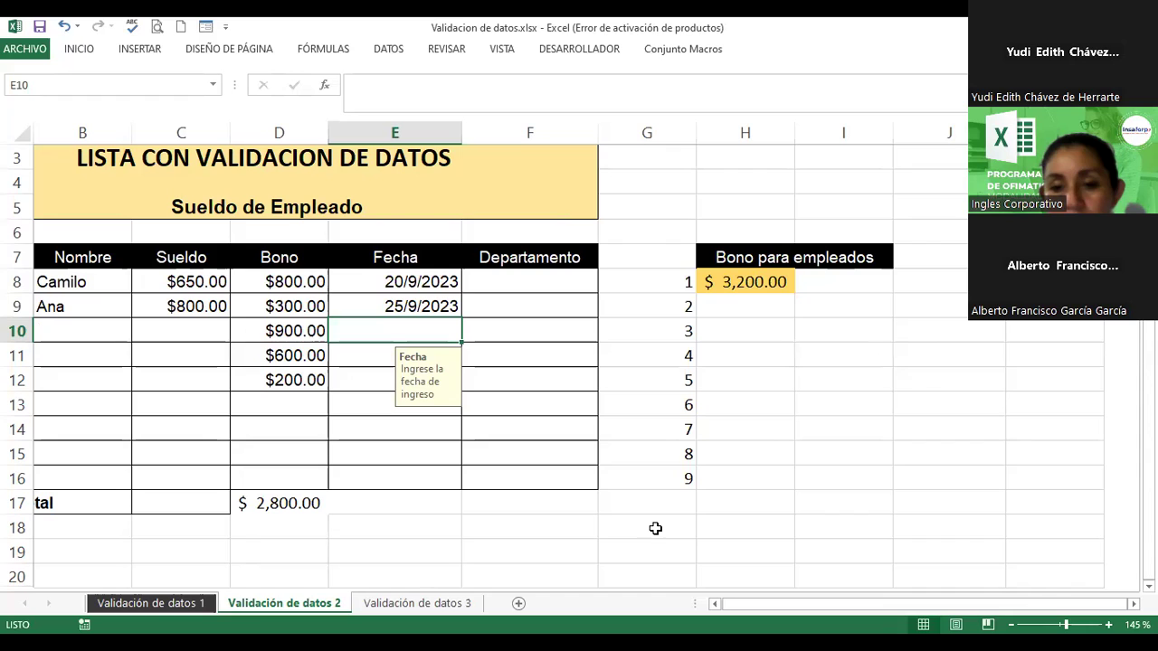
pyautogui.click(841, 528)
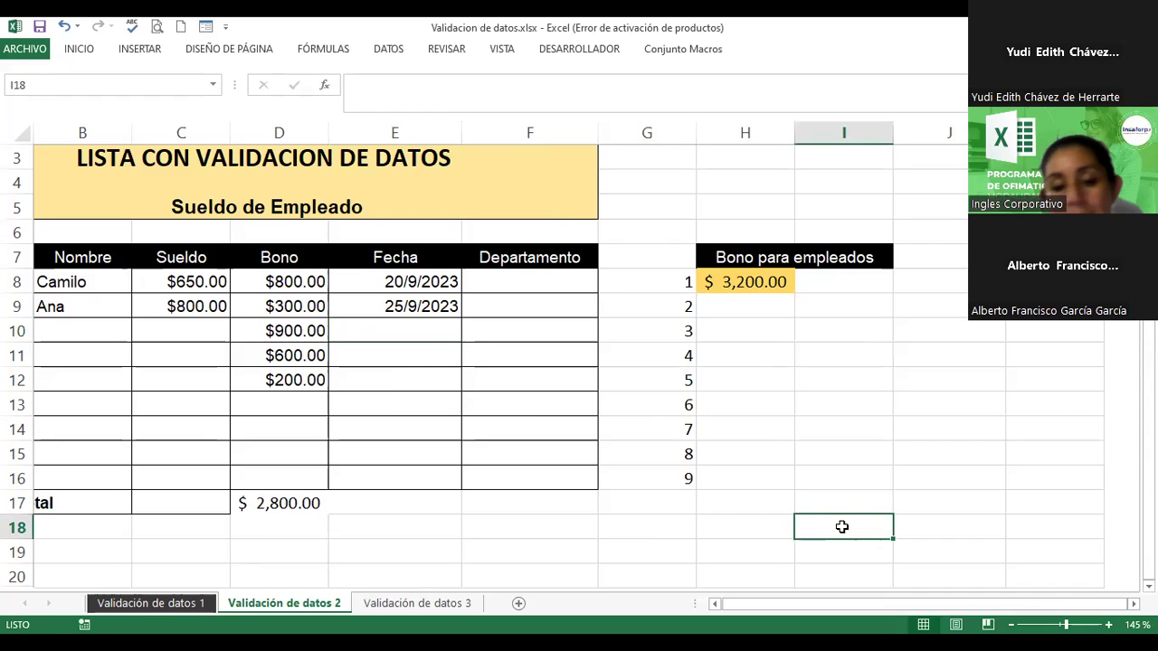
pyautogui.write('Depar')
pyautogui.press('BackSpace')
pyautogui.press('BackSpace')
pyautogui.write('p')
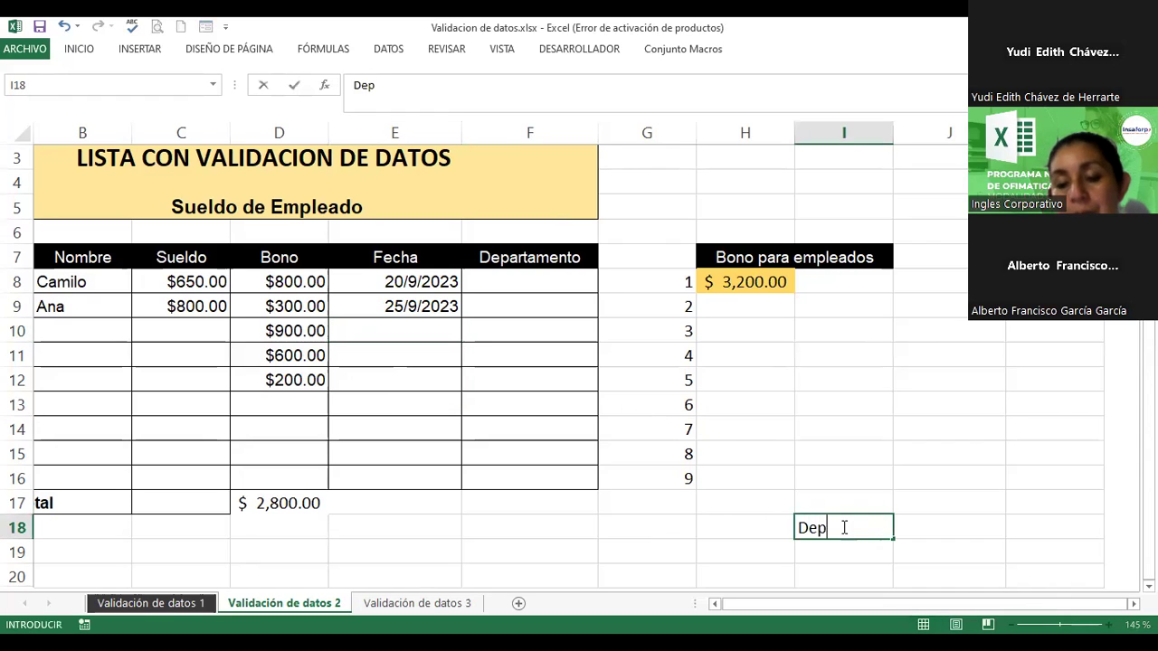
pyautogui.write('artamentos+')
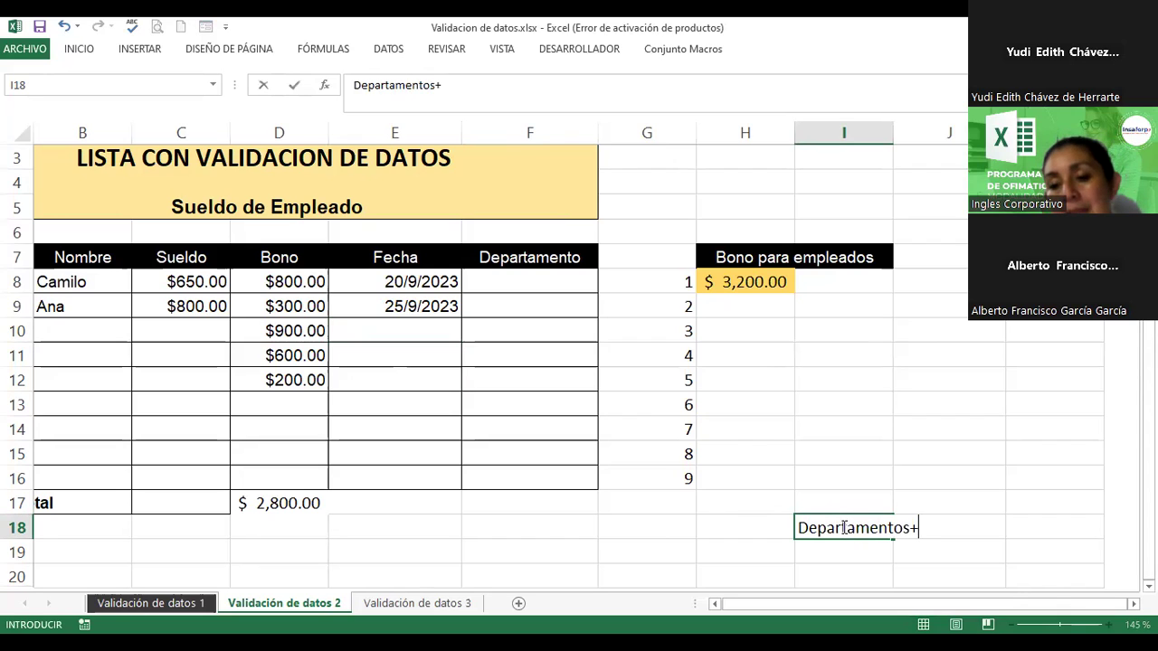
pyautogui.press('BackSpace')
pyautogui.press('Return')
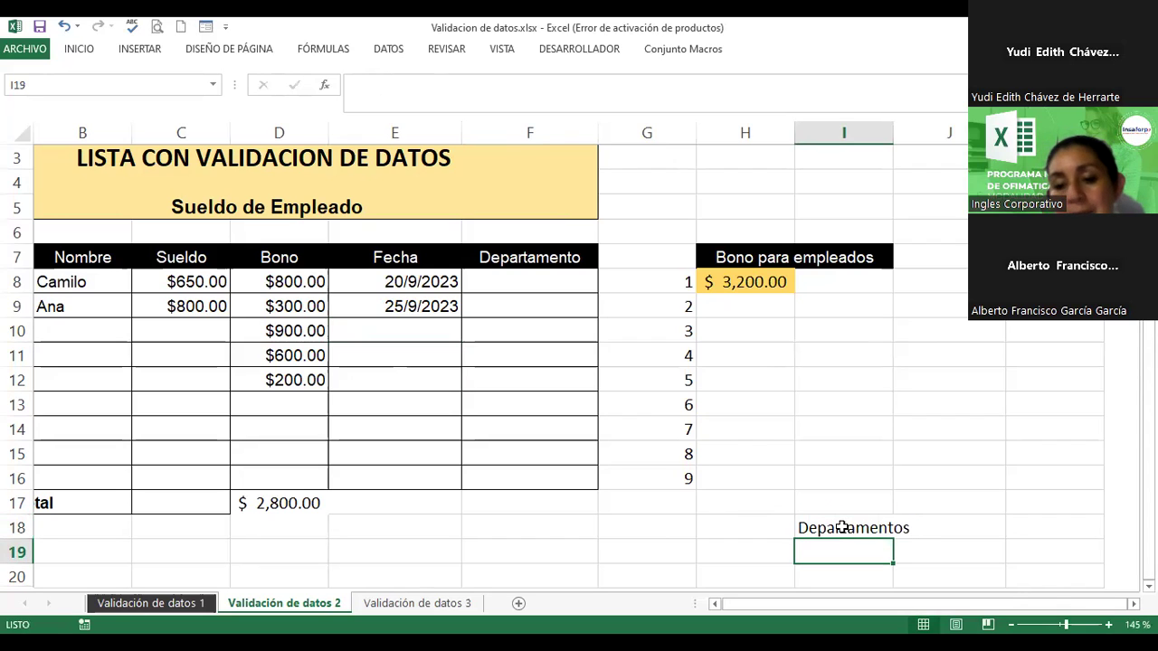
# Step: Enter the departments Contabilidad and Informática in cells I19 and I20 under the Departamentos heading
pyautogui.write('Contabilidad')
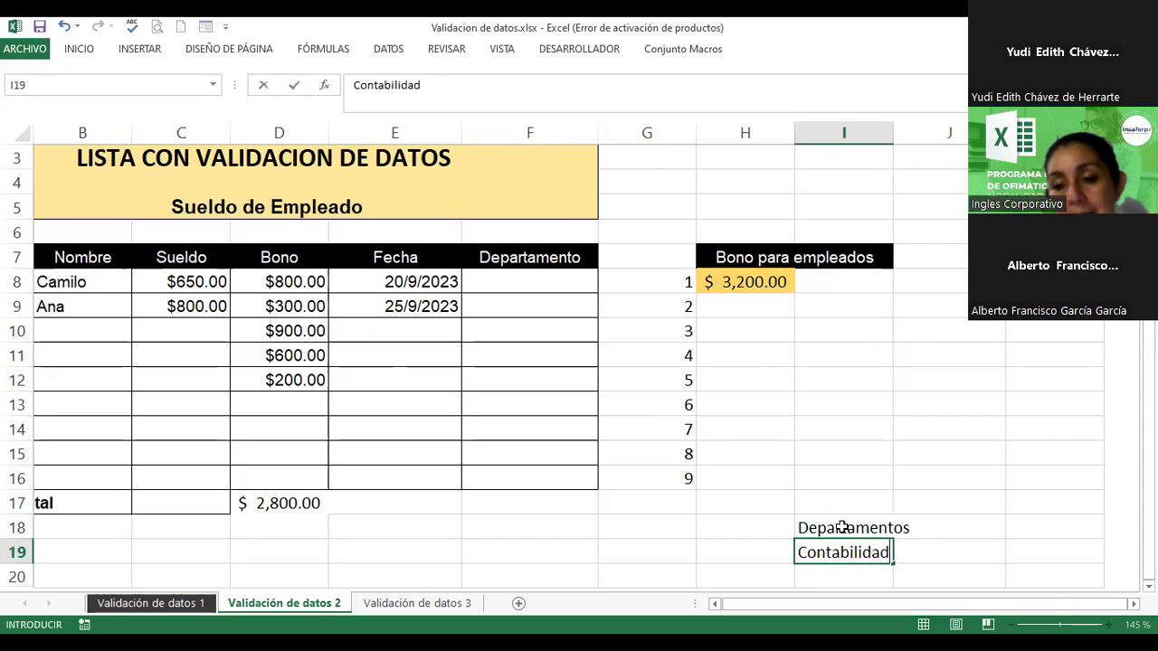
pyautogui.press('Return')
pyautogui.write('Informática')
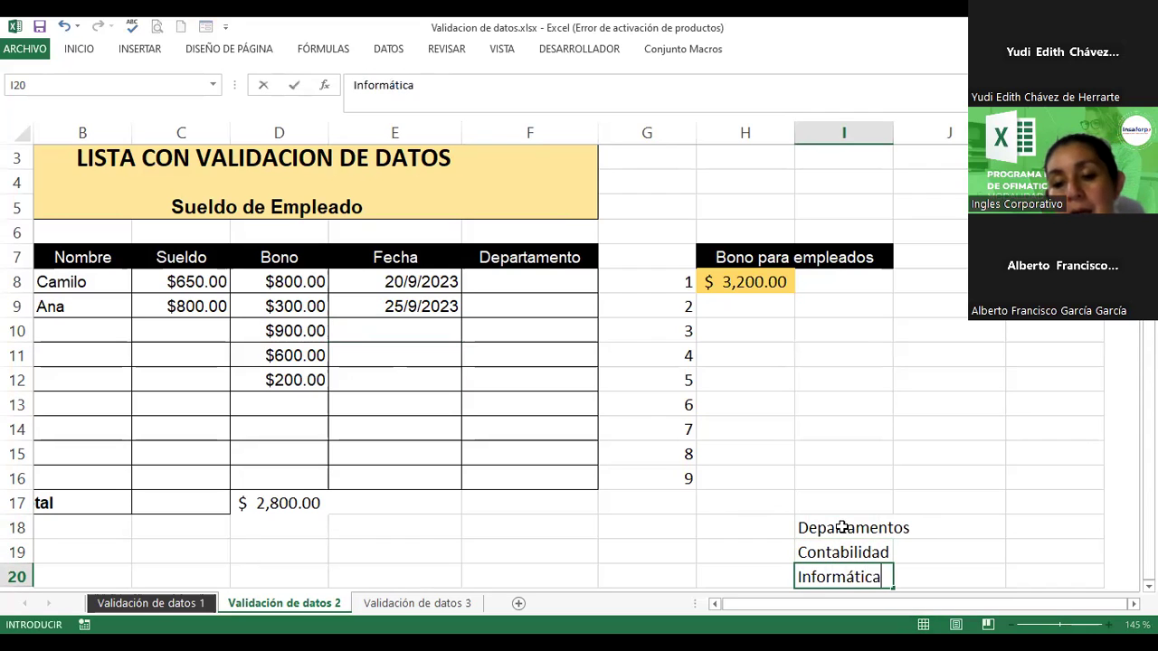
pyautogui.hotkey('ctrl', 'Return')
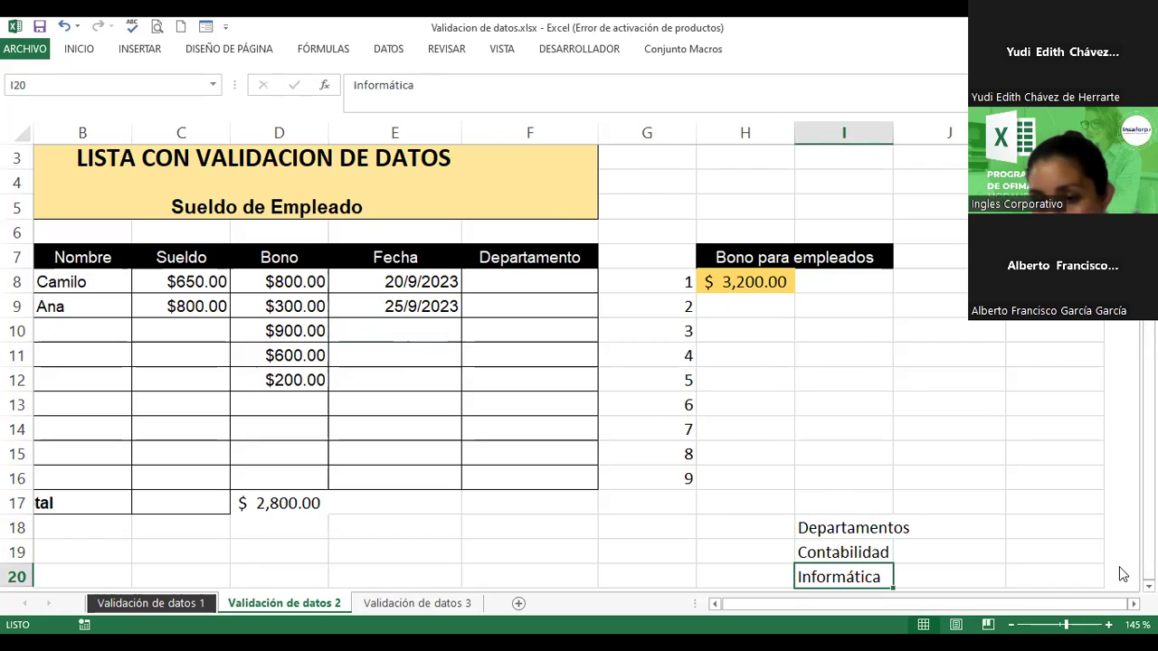
# Step: Insert four blank rows between the Departamentos heading and Contabilidad, first one row and then three more
pyautogui.scroll(-1, 1149, 543)
pyautogui.scroll(-1, 1130, 588)
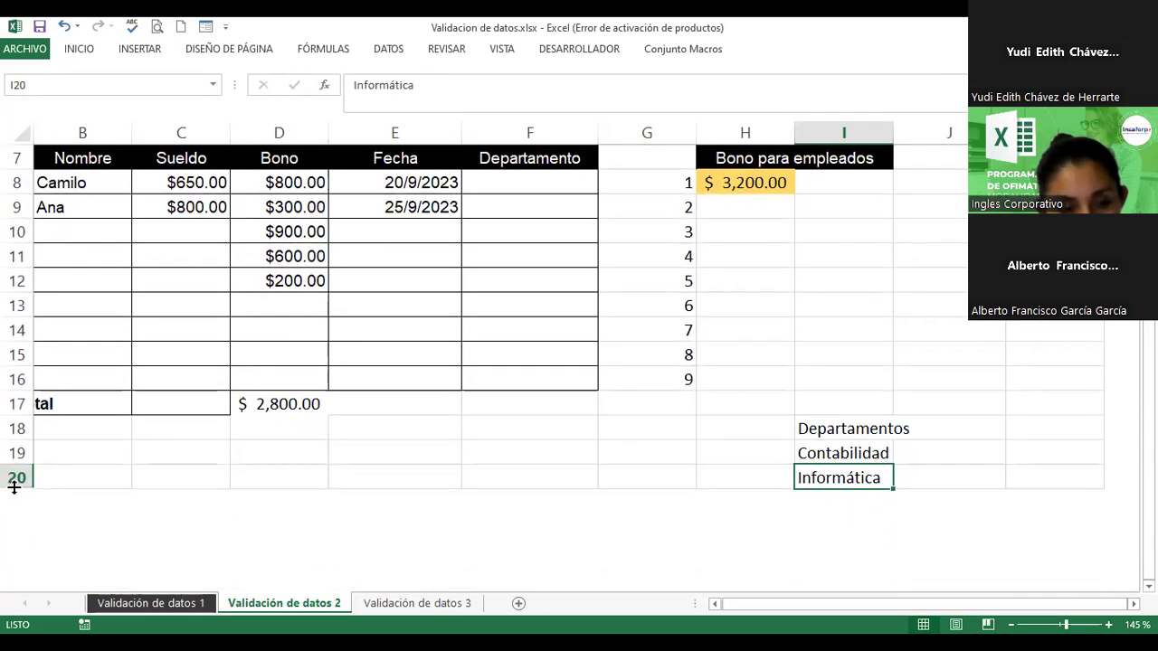
pyautogui.moveTo(15, 488); pyautogui.dragTo(16, 485)
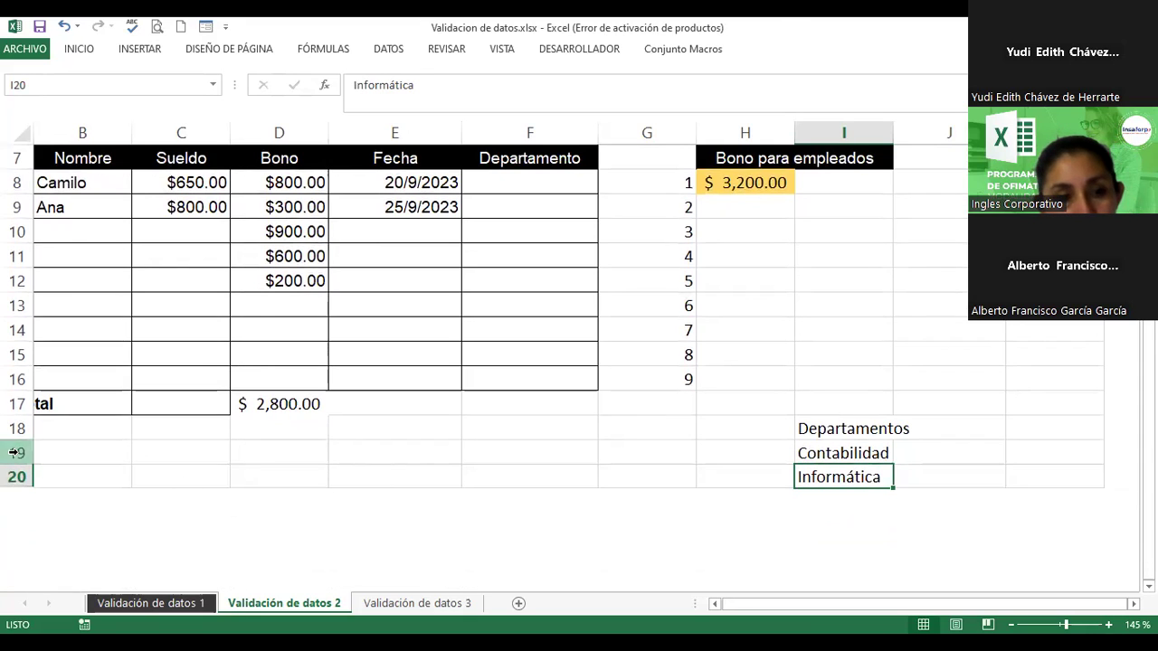
pyautogui.click(15, 452)
pyautogui.rightClick(14, 452)
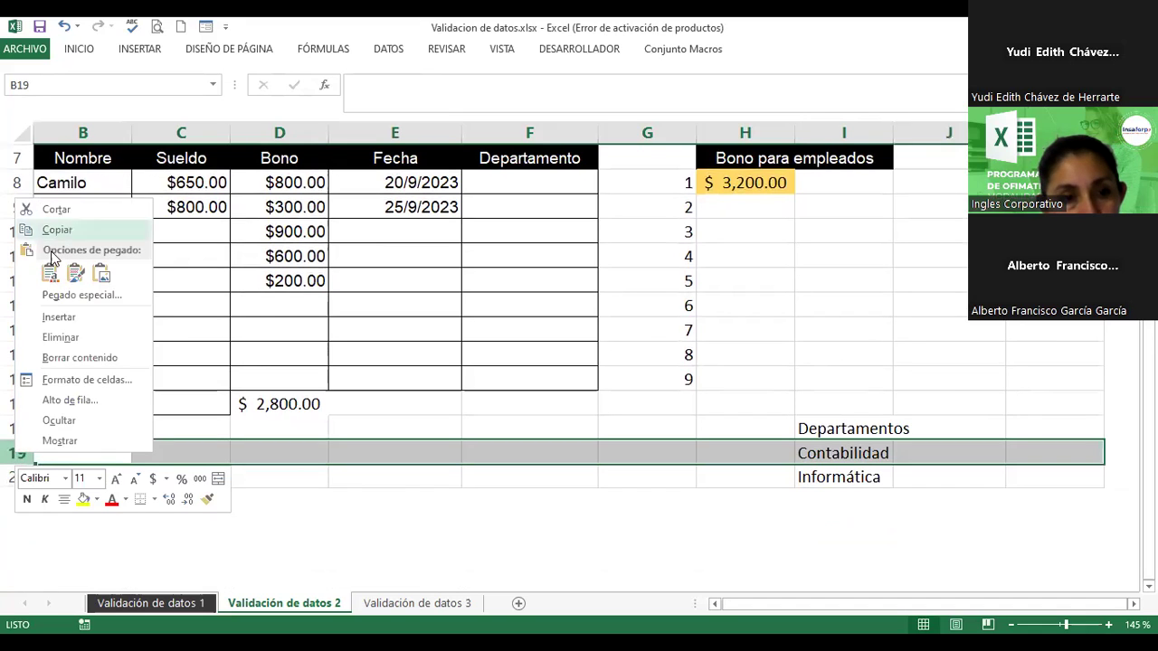
pyautogui.click(54, 318)
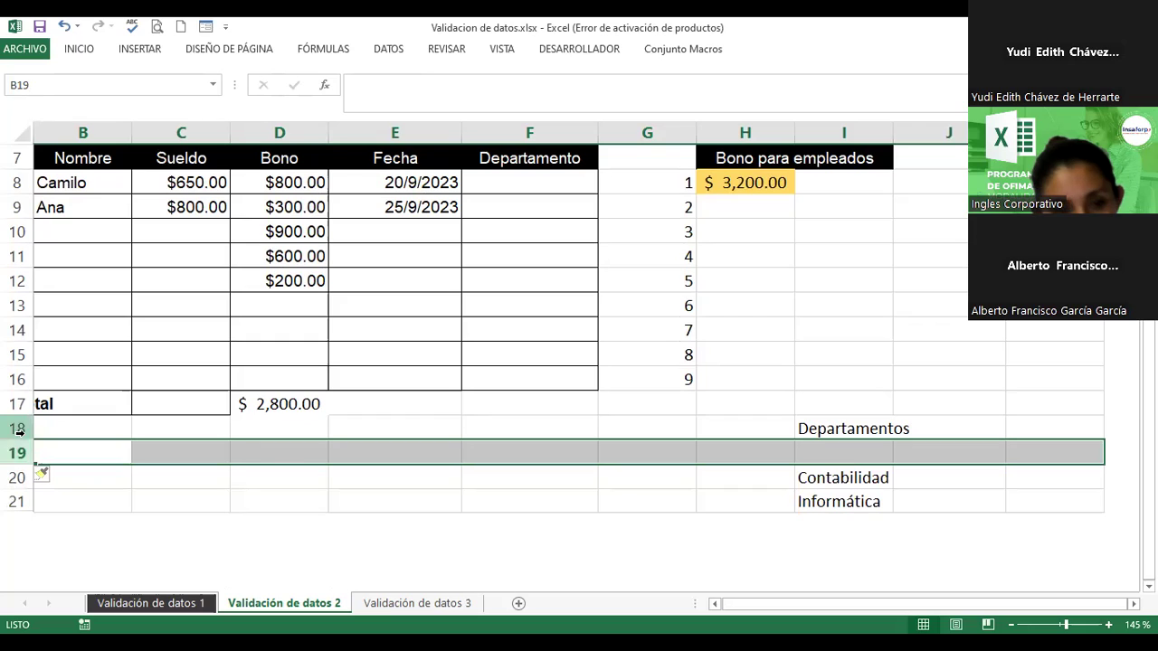
pyautogui.moveTo(19, 452); pyautogui.dragTo(16, 499)
pyautogui.rightClick(16, 500)
pyautogui.click(64, 361)
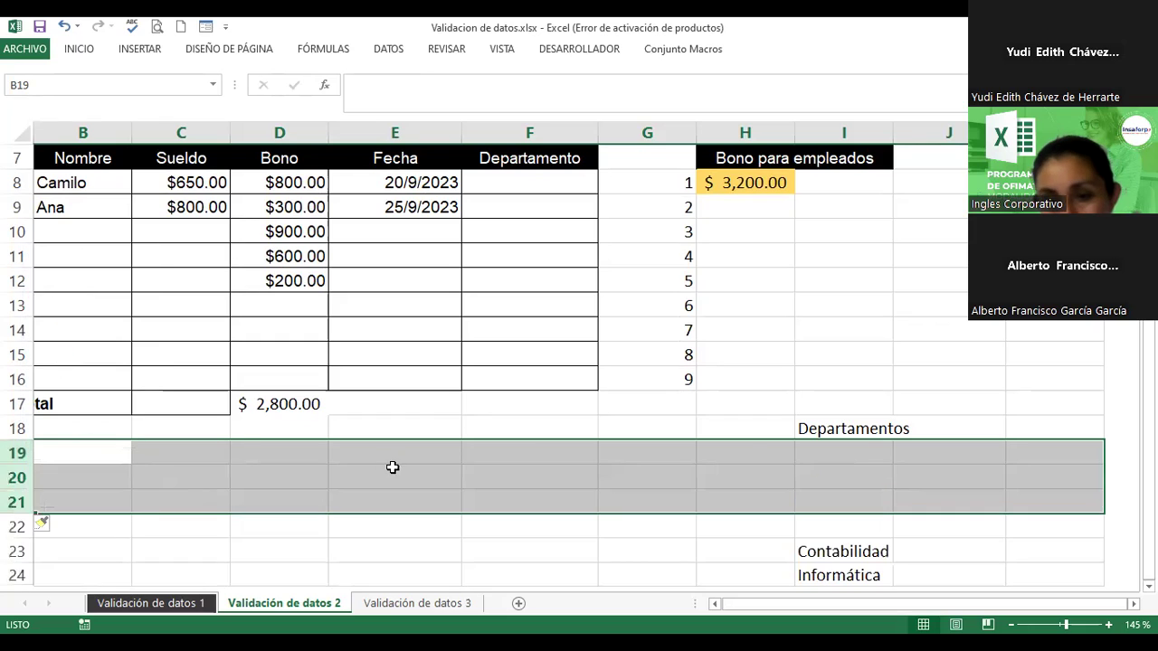
# Step: Enter the departments Gerencia and Empacado in cells I19 and I20
pyautogui.click(832, 458)
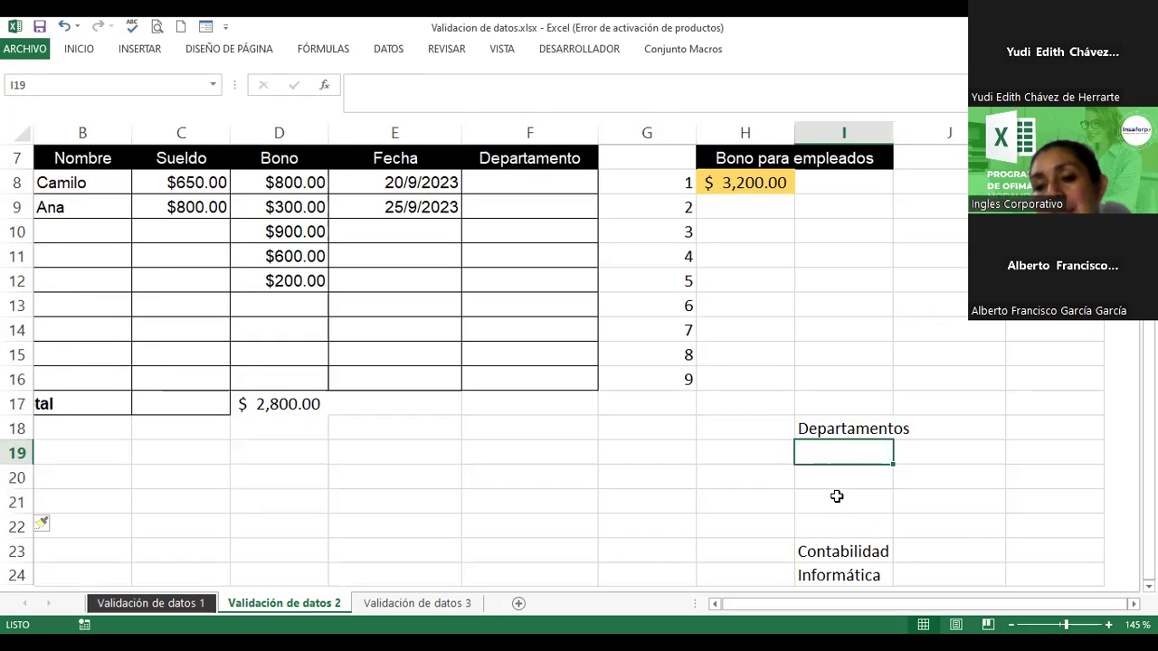
pyautogui.press('Down')
pyautogui.press('Down')
pyautogui.press('Down')
pyautogui.press('Down')
pyautogui.press('Down')
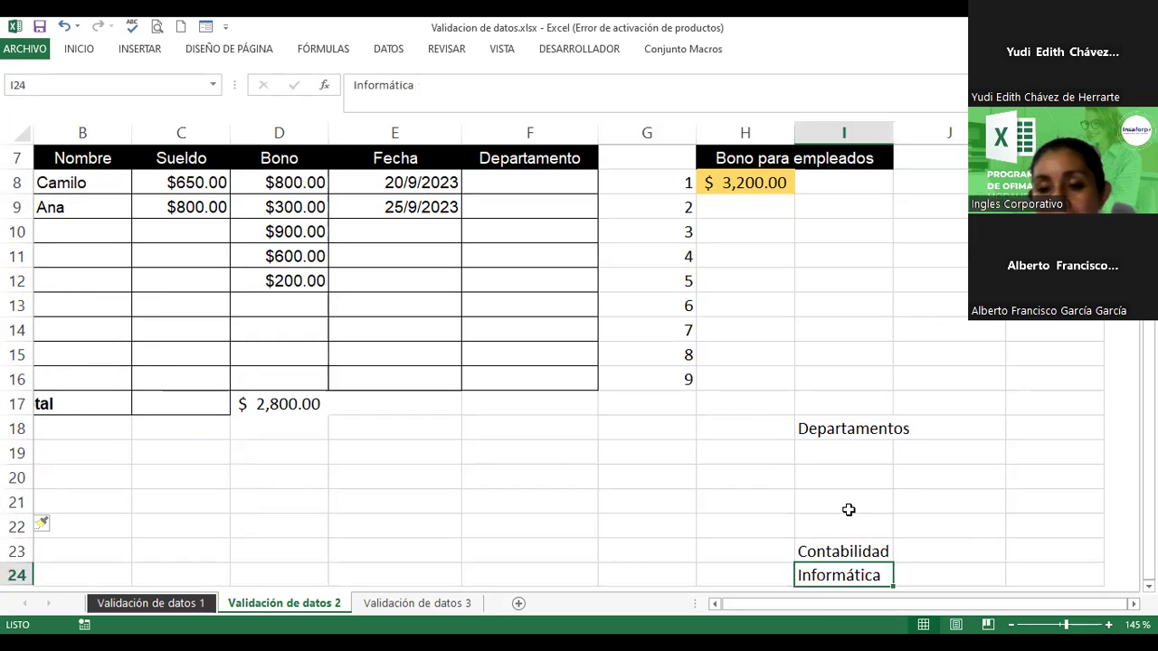
pyautogui.press('Up')
pyautogui.press('Up')
pyautogui.press('Up')
pyautogui.press('Up')
pyautogui.press('Up')
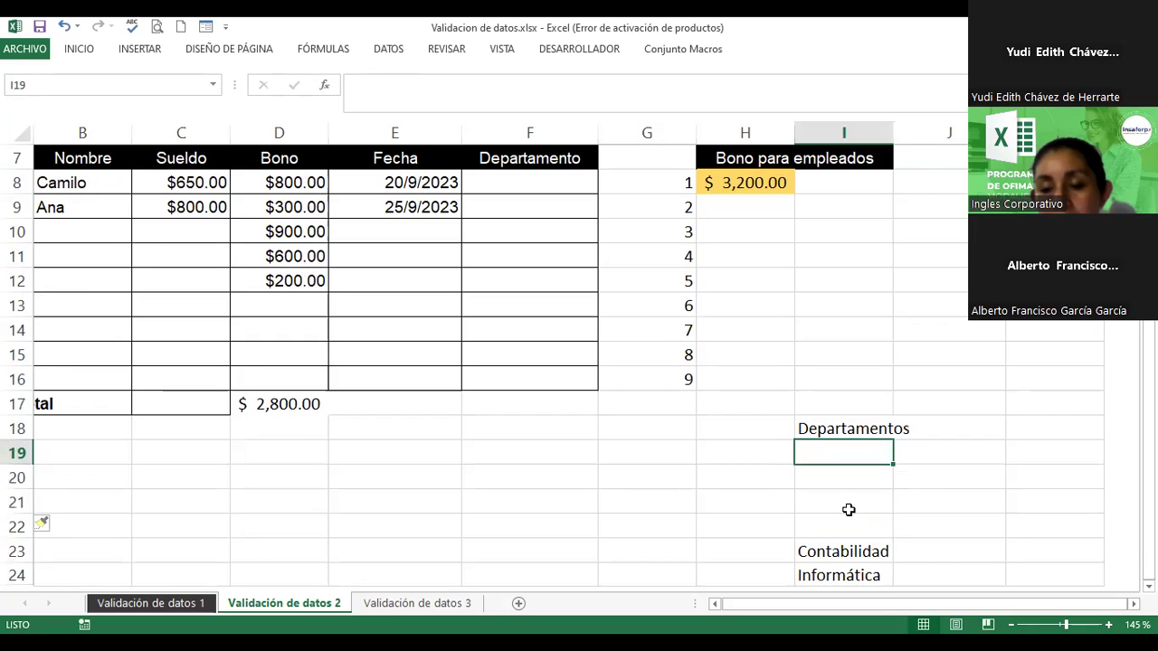
pyautogui.write('Gerencia')
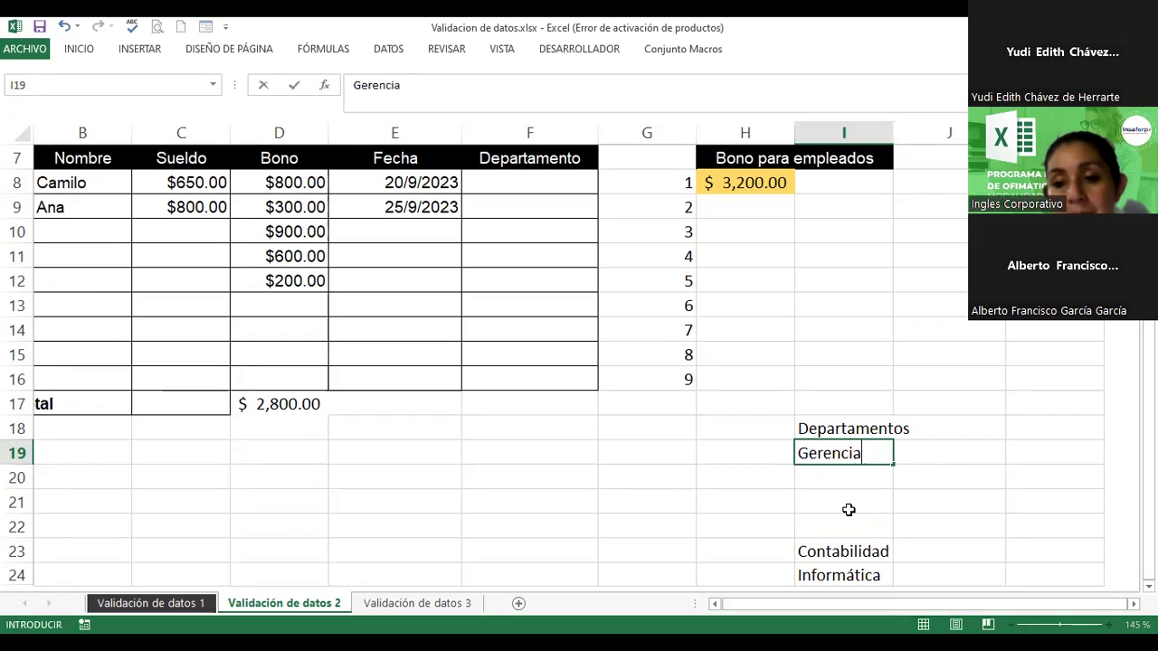
pyautogui.press('Return')
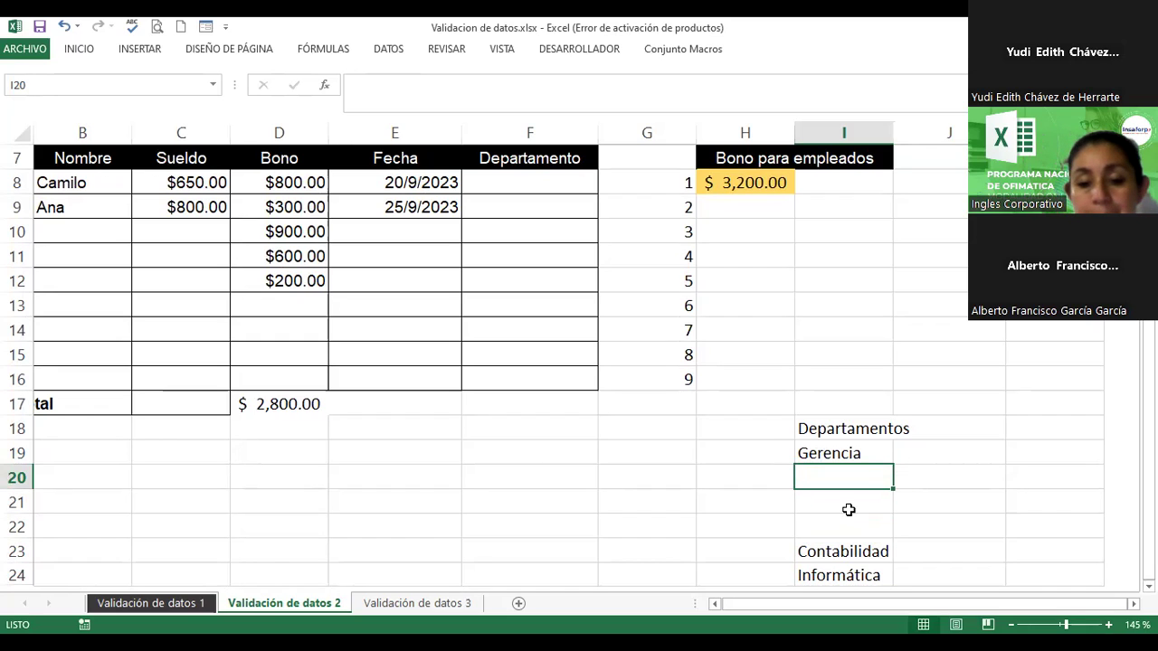
pyautogui.write('Empacado')
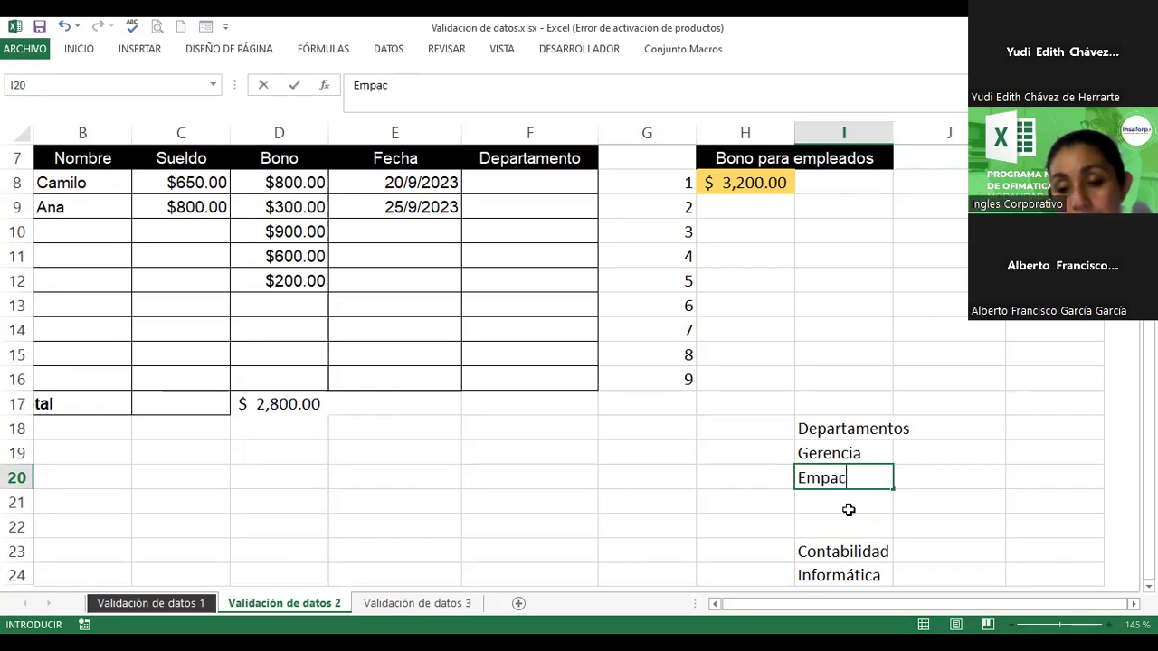
pyautogui.press('Return')
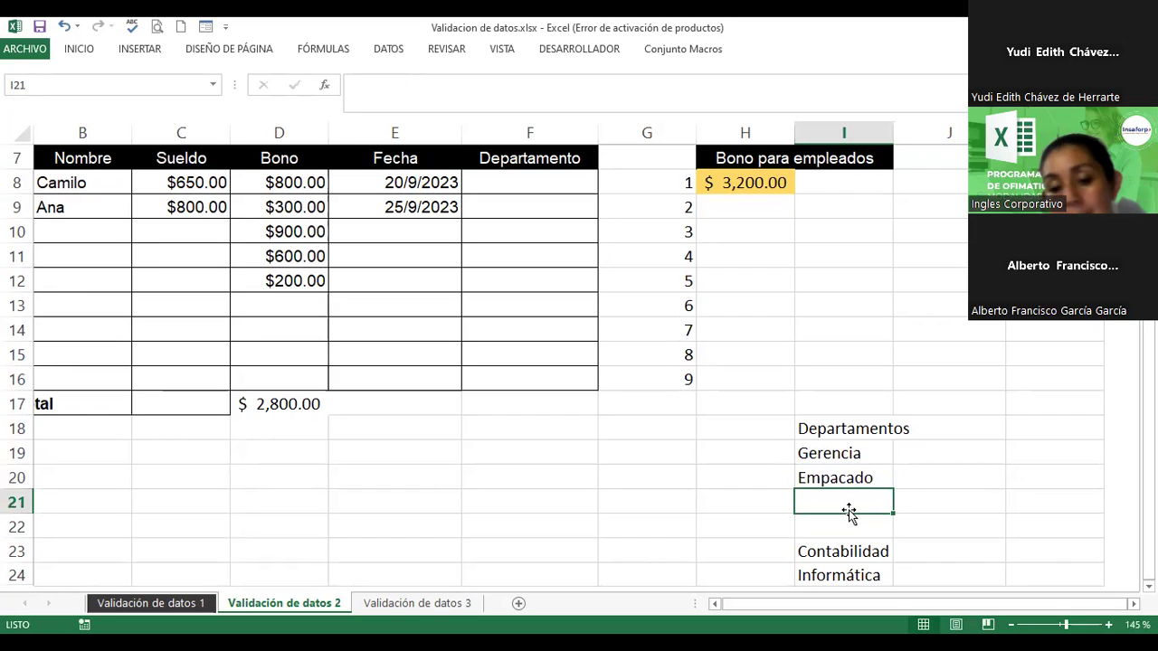
# Step: Enter the departments RRHH and Desarrollo in cells I21 and I22, and widen column I to fit the Departamentos heading
pyautogui.write('RRHH')
pyautogui.press('Return')
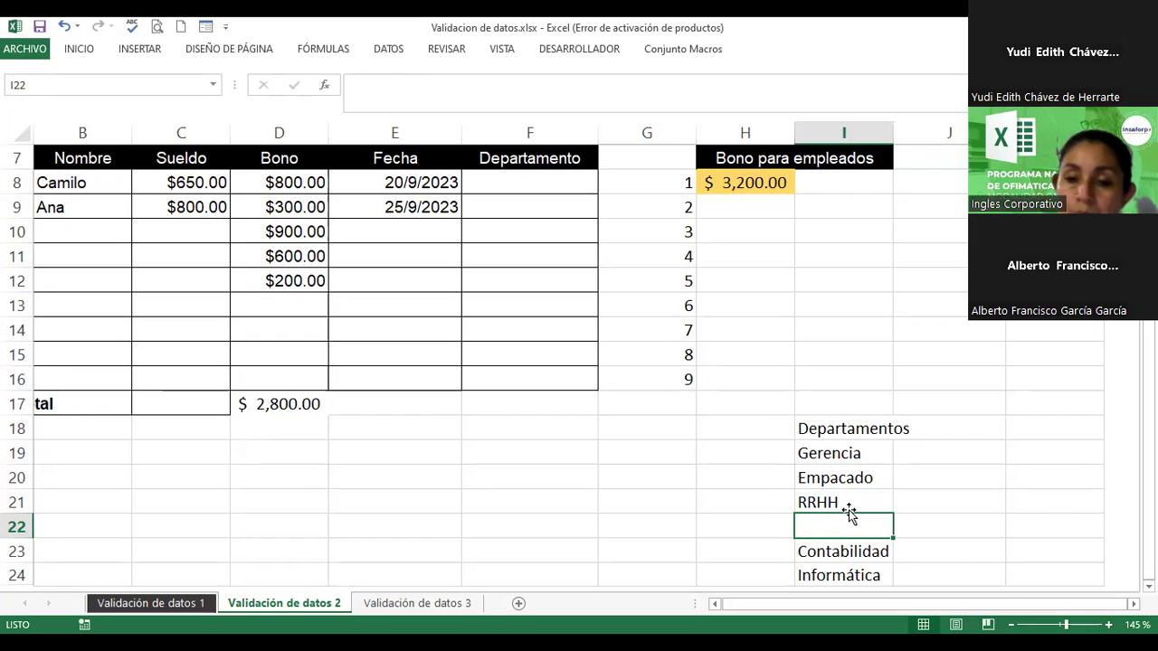
pyautogui.write('Desarrollo')
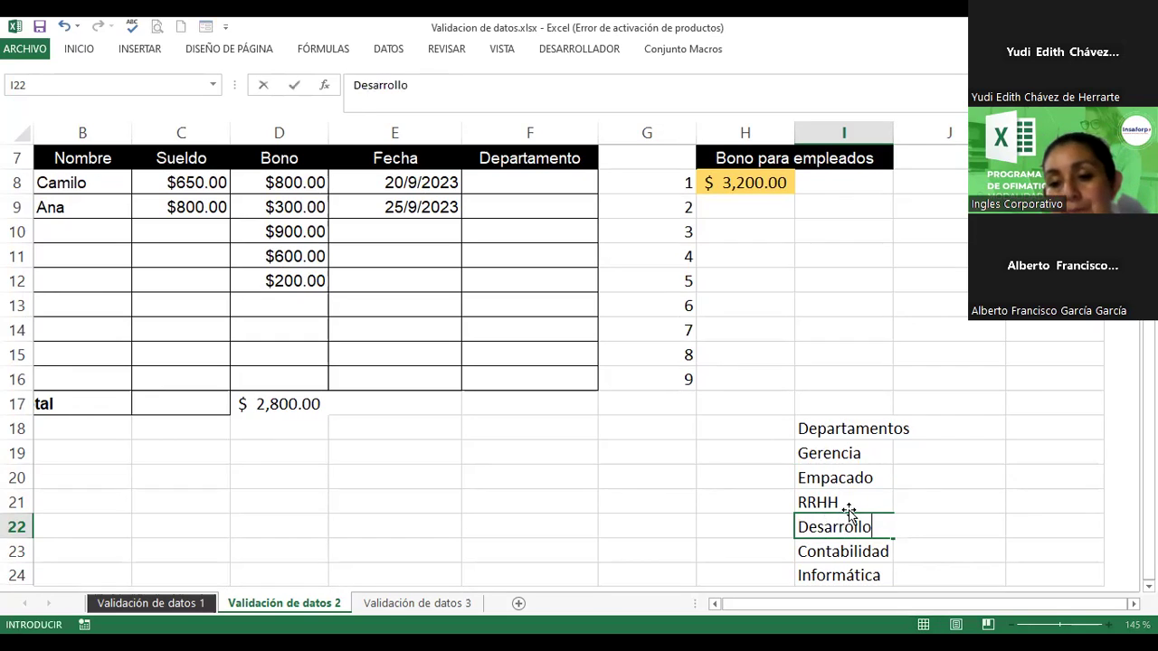
pyautogui.press('Return')
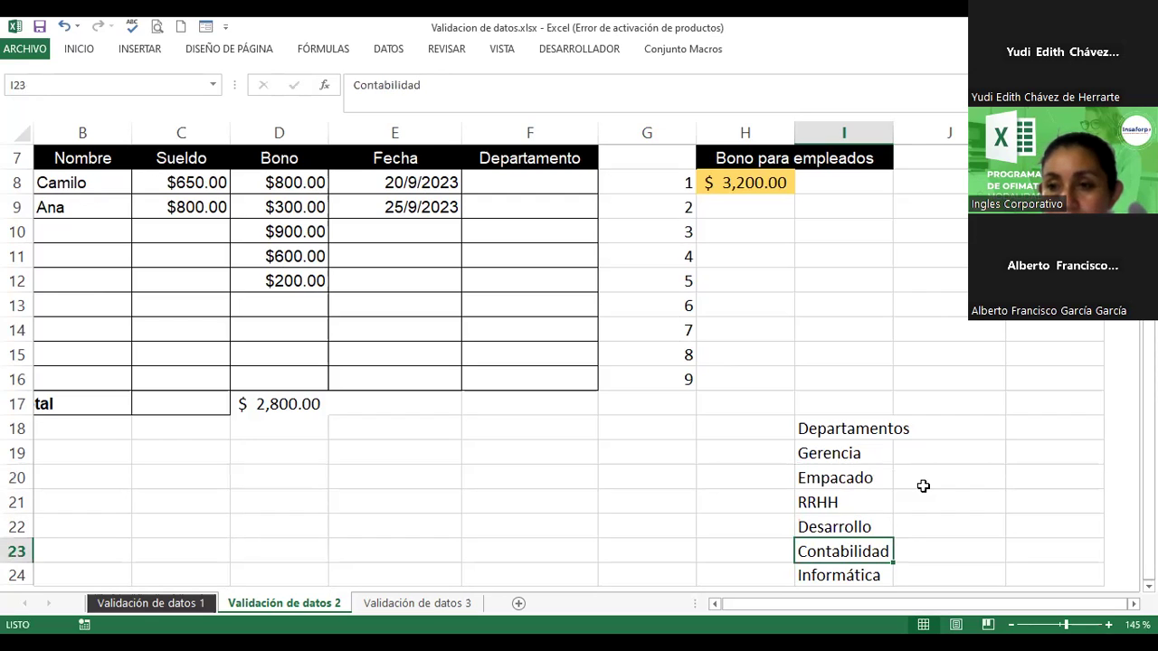
pyautogui.moveTo(896, 133); pyautogui.dragTo(912, 133)
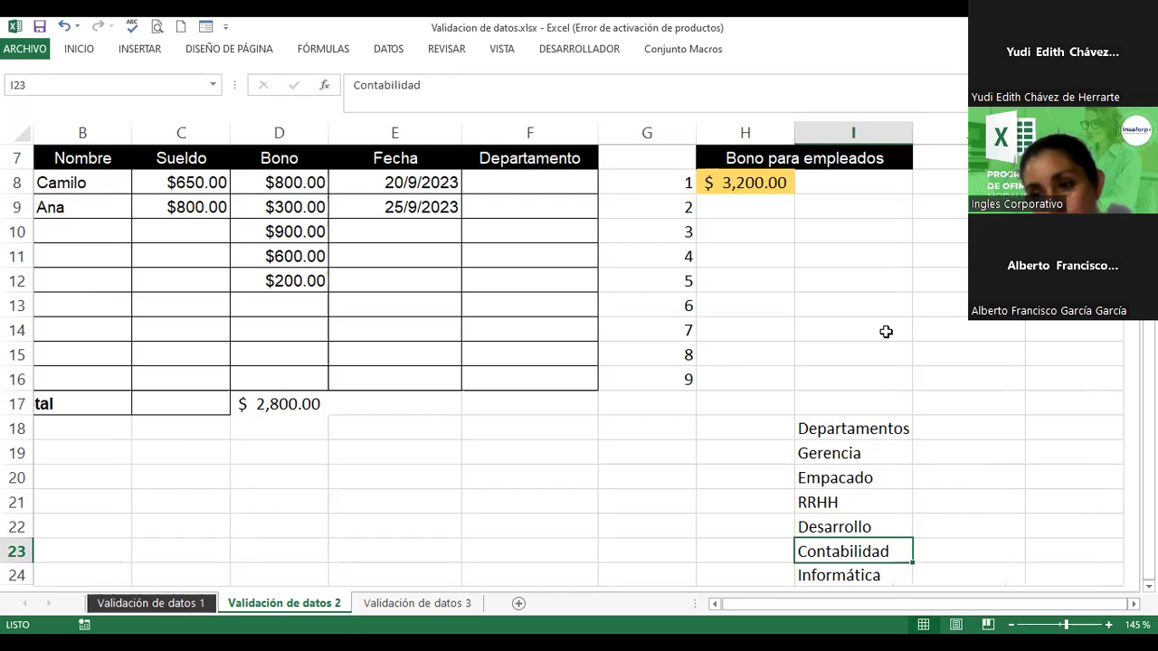
# Step: Create a named range from the department list I18:I24, taking the name from its top row
pyautogui.click(859, 426)
pyautogui.moveTo(857, 450); pyautogui.dragTo(875, 573)
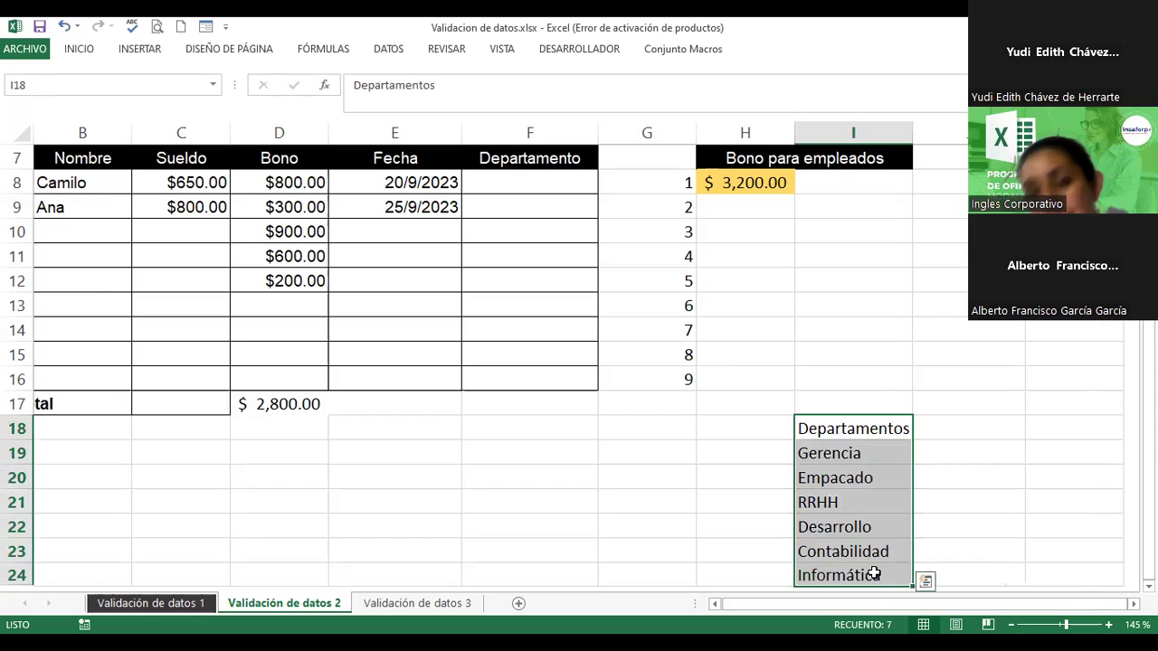
pyautogui.click(337, 48)
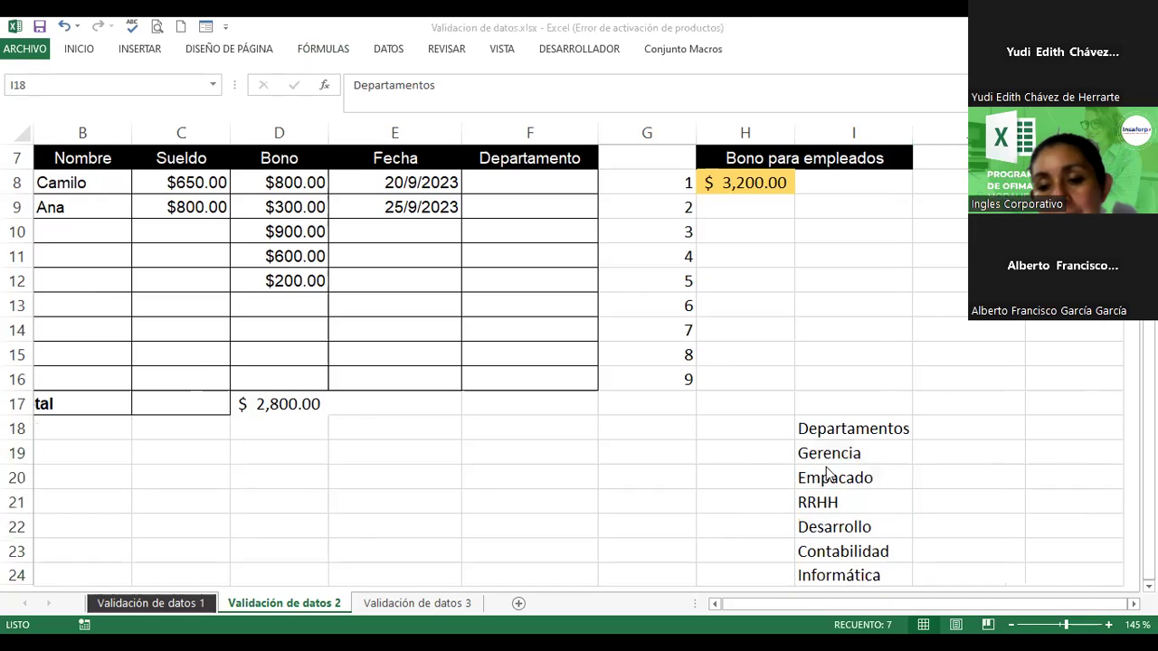
pyautogui.click(323, 48)
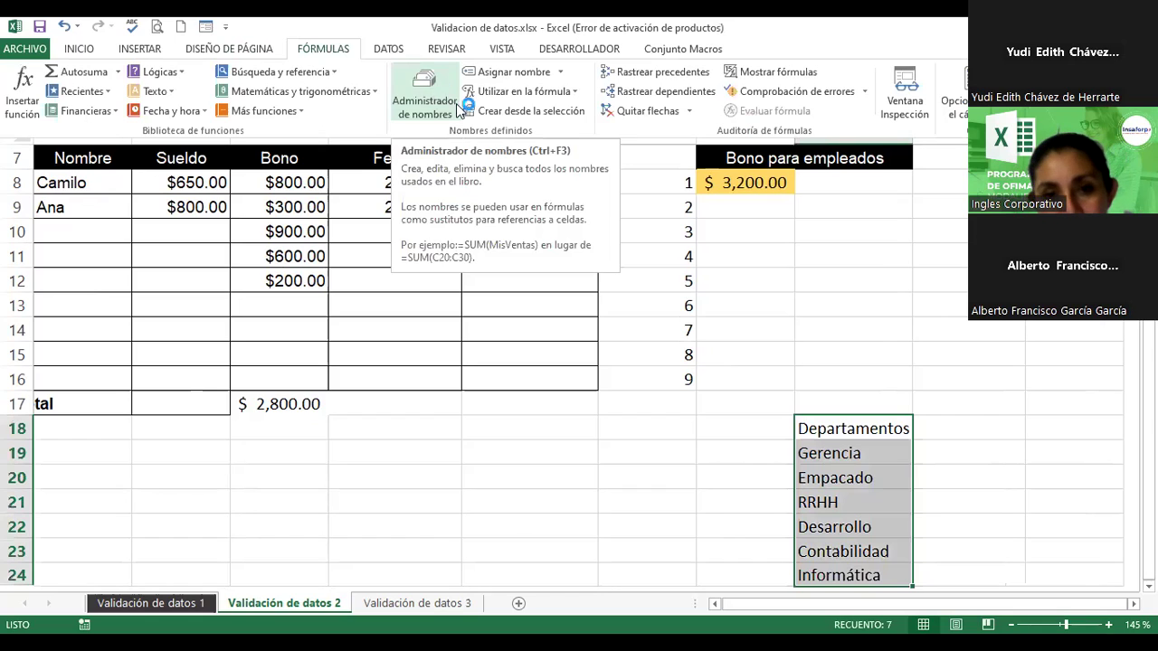
pyautogui.click(569, 111)
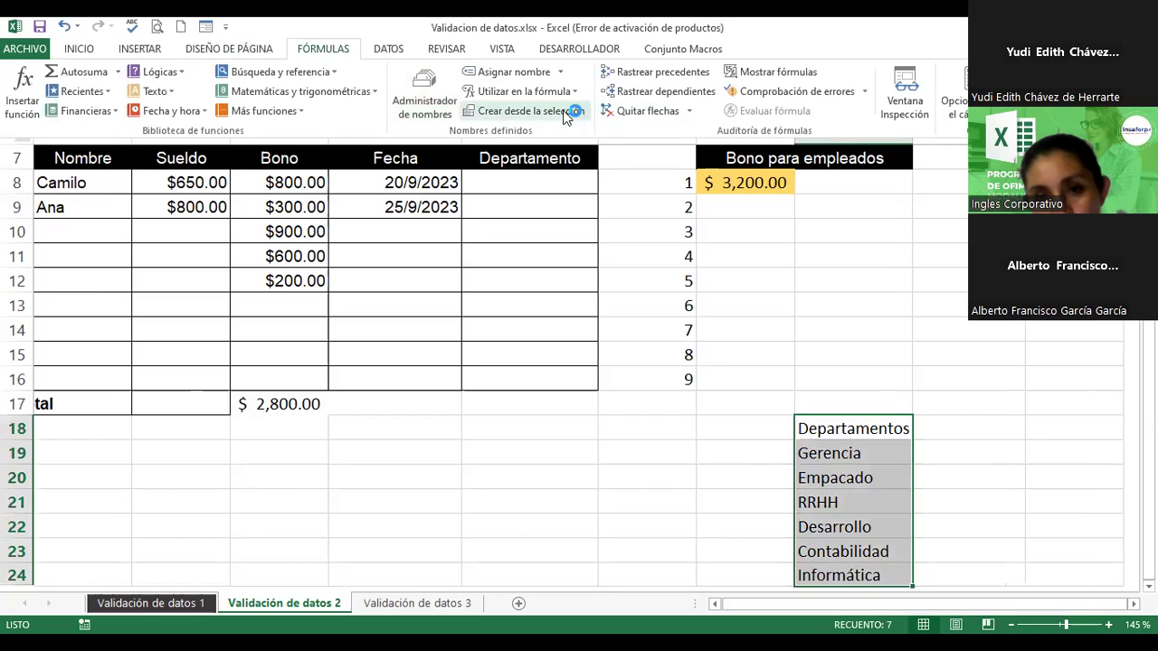
pyautogui.click(566, 113)
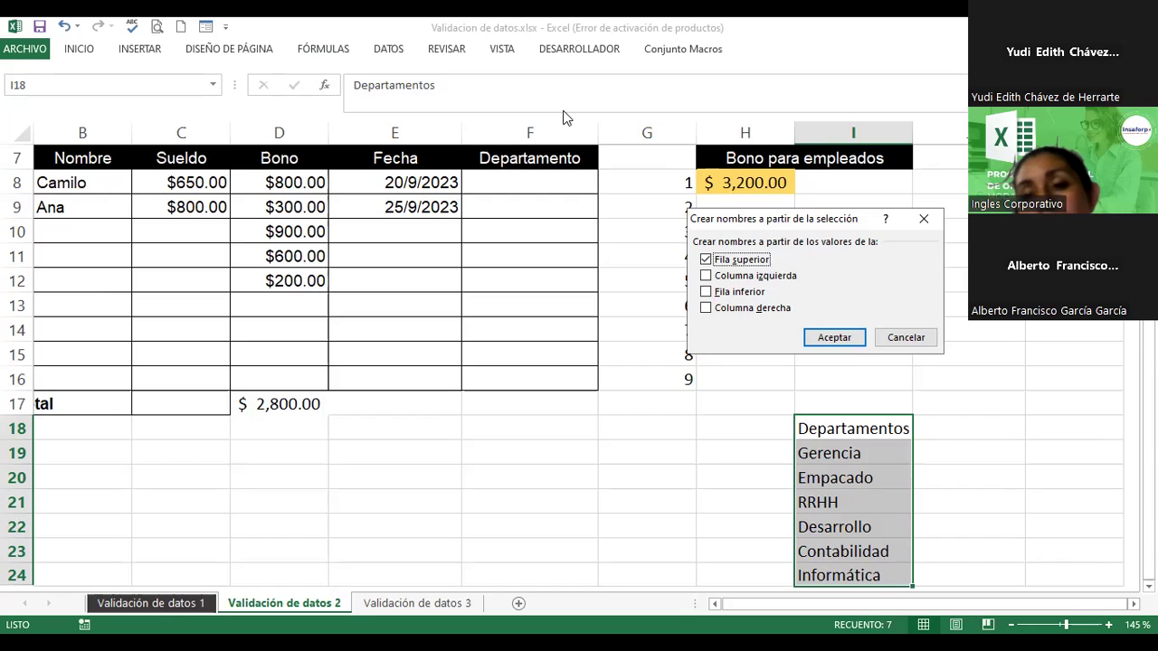
pyautogui.click(832, 344)
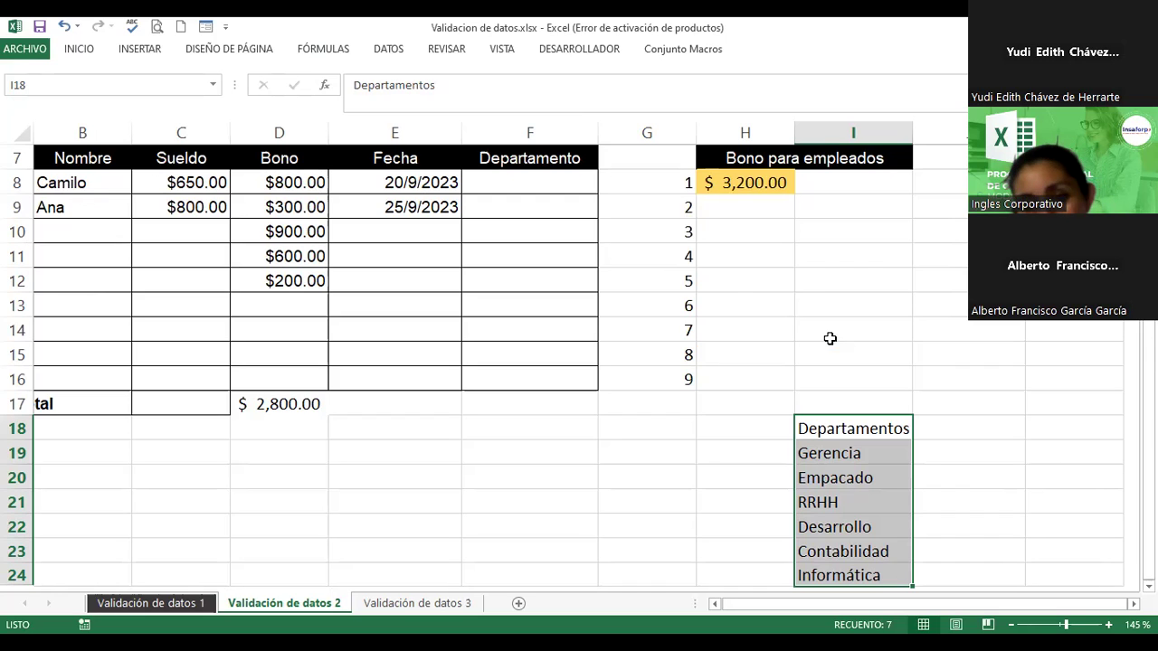
# Step: Set the data validation of the Departamento cells F8:F16 to allow a list with the source =departamentos
pyautogui.click(544, 183)
pyautogui.moveTo(543, 183); pyautogui.dragTo(577, 384)
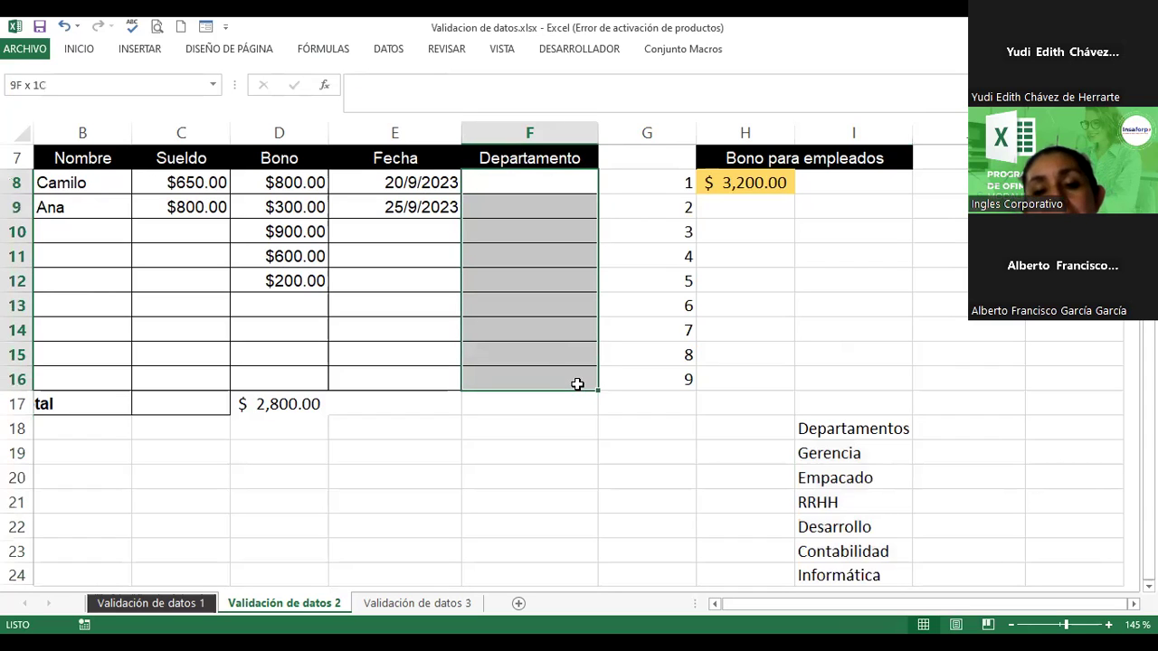
pyautogui.click(77, 52)
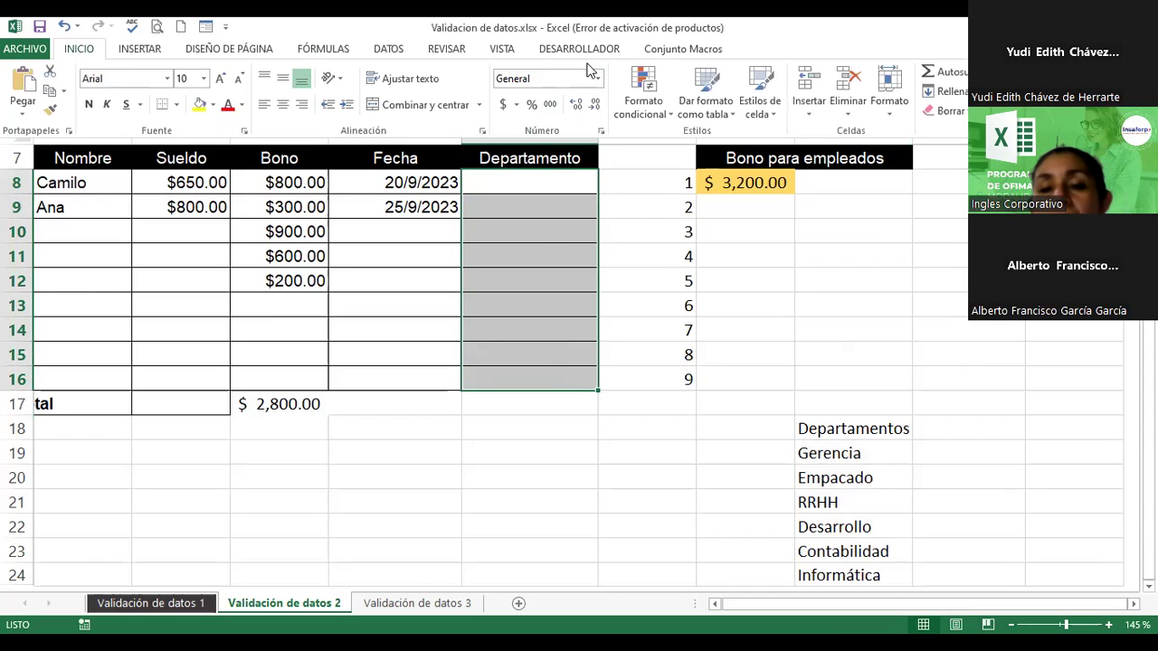
pyautogui.click(393, 52)
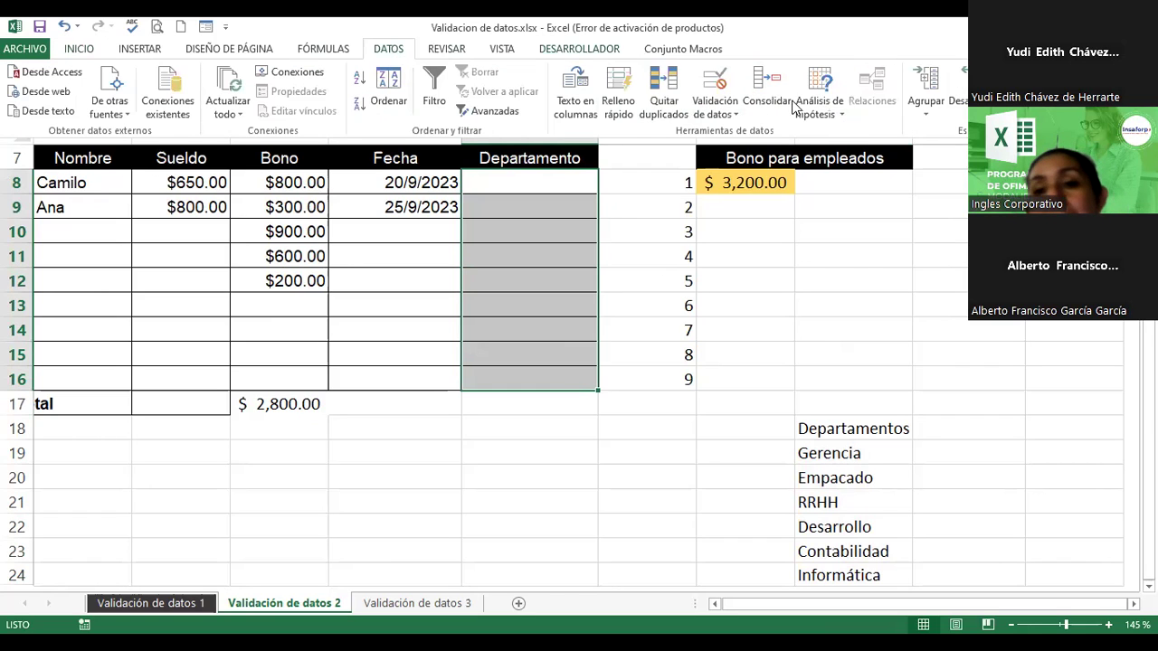
pyautogui.click(729, 98)
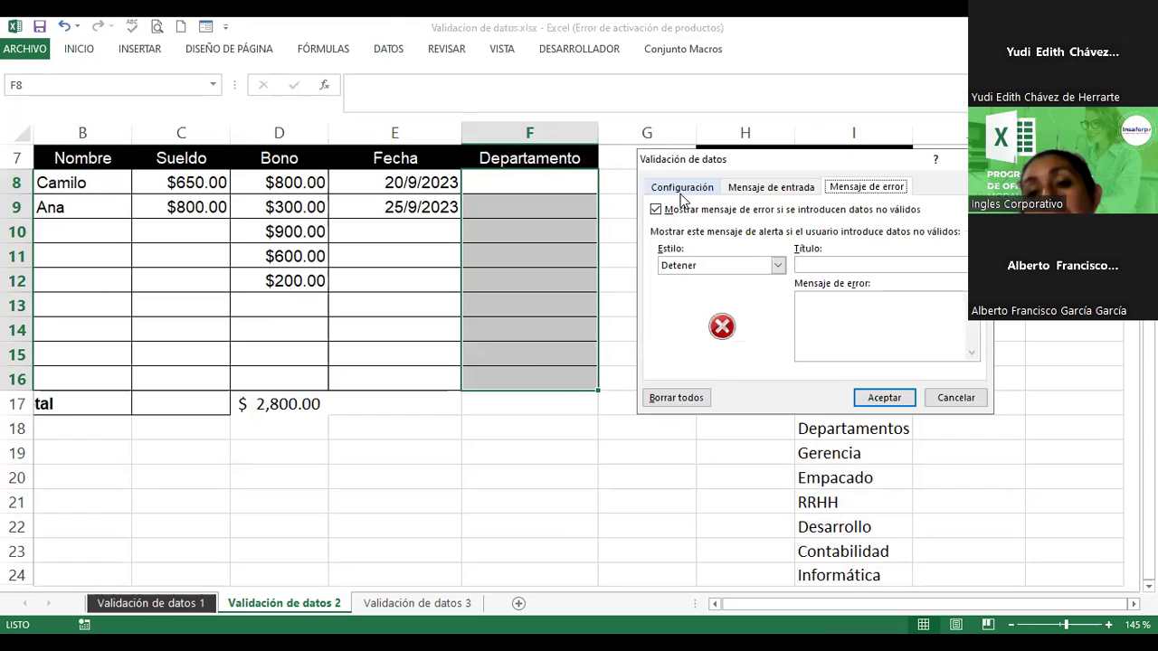
pyautogui.click(683, 190)
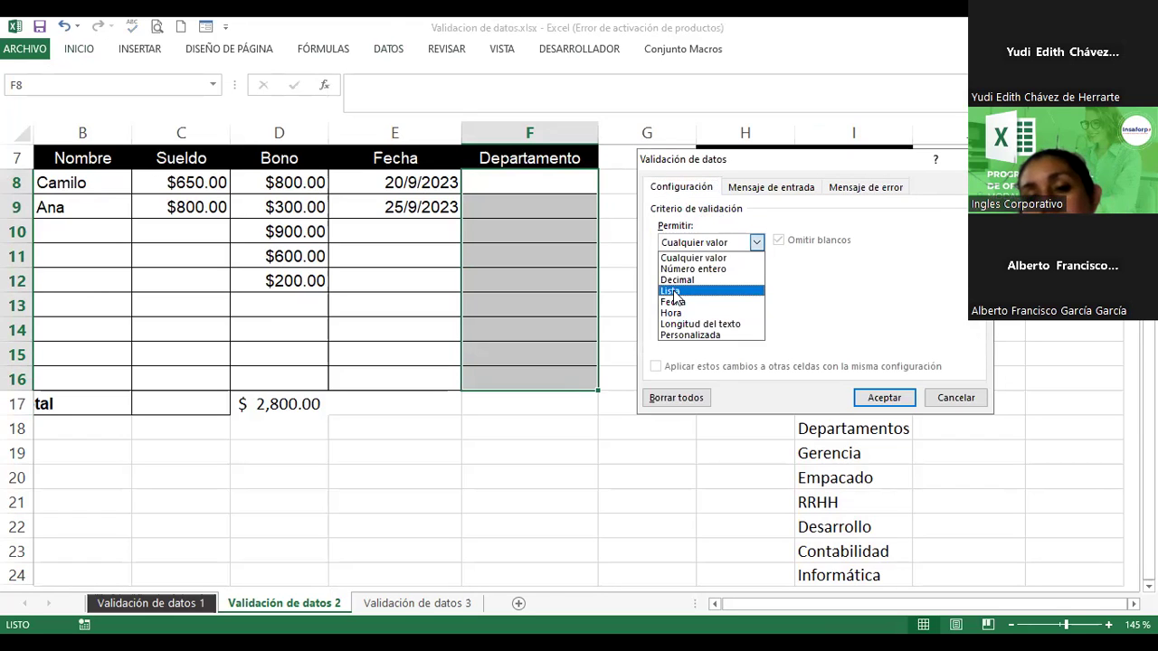
pyautogui.click(673, 292)
pyautogui.click(758, 311)
pyautogui.write('=departamentos')
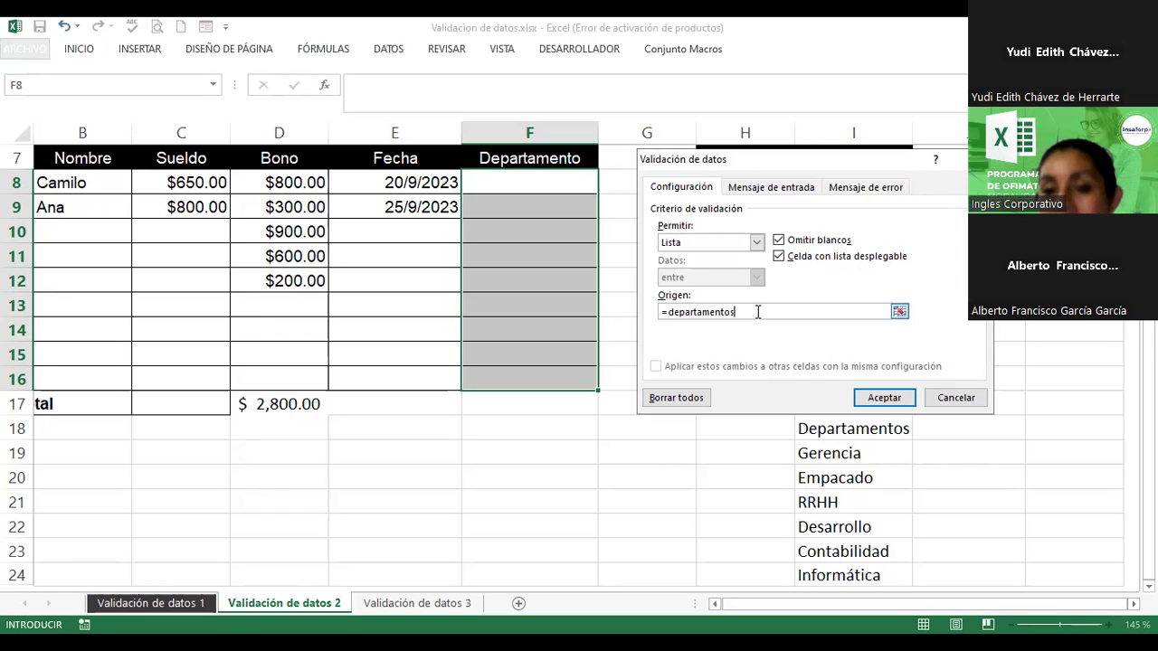
# Step: Give the Departamento validation an input message titled "Depto." with the text "Seleccione el departmento del empleado."
pyautogui.click(798, 190)
pyautogui.click(719, 263)
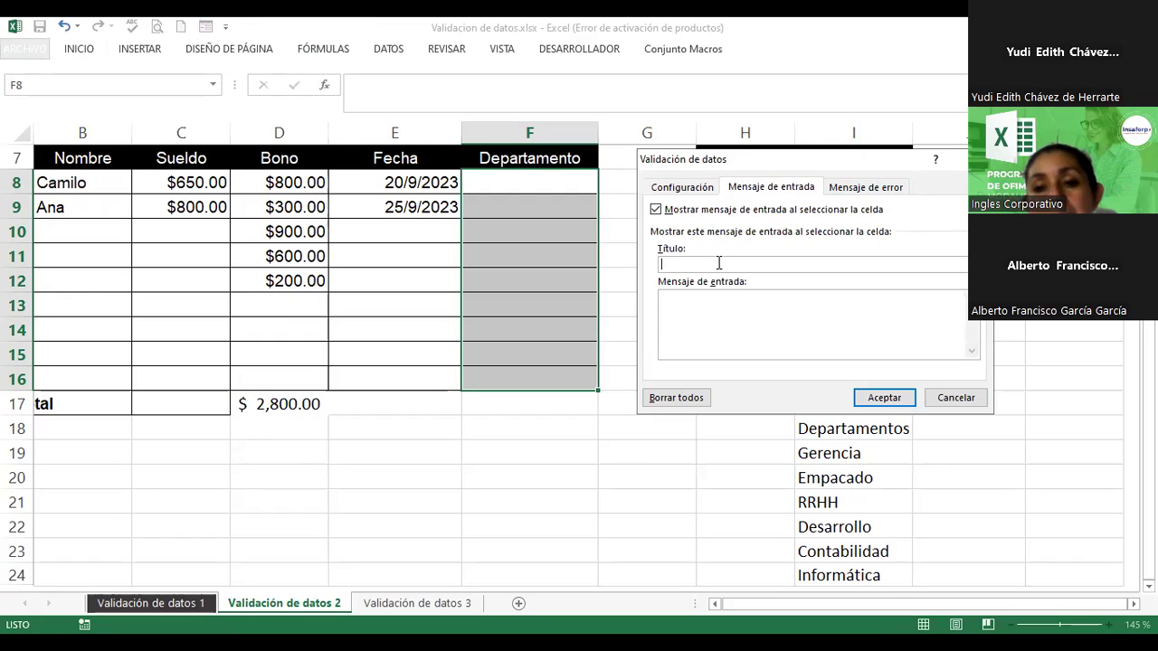
pyautogui.write('Depto.')
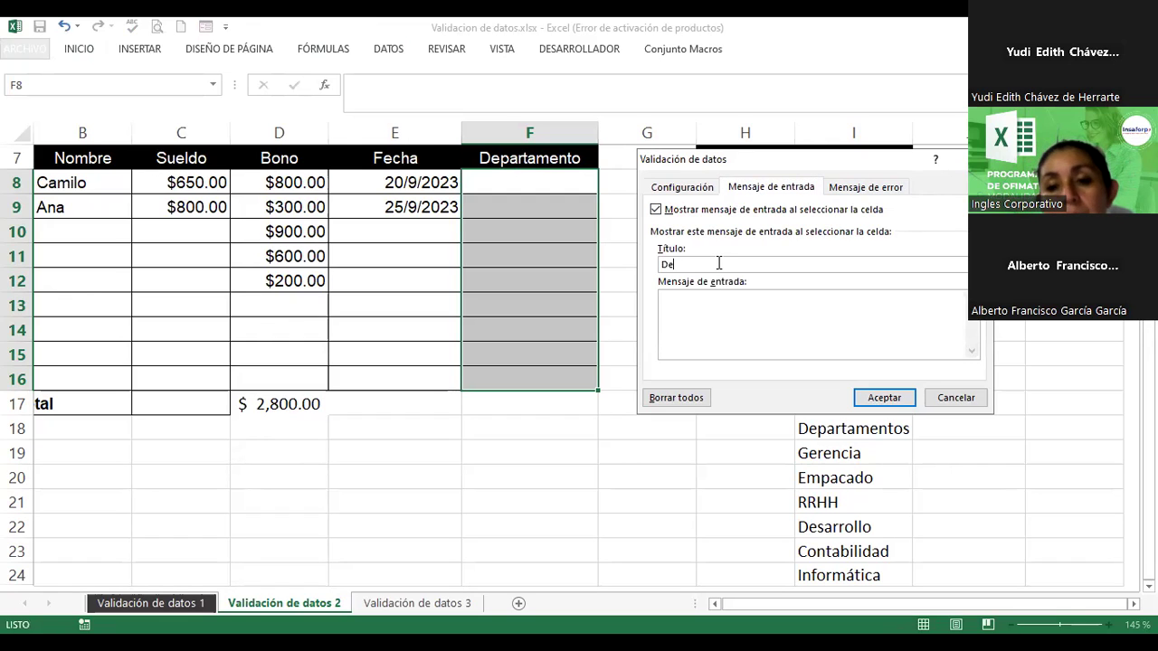
pyautogui.press('Tab')
pyautogui.write('Seleccio')
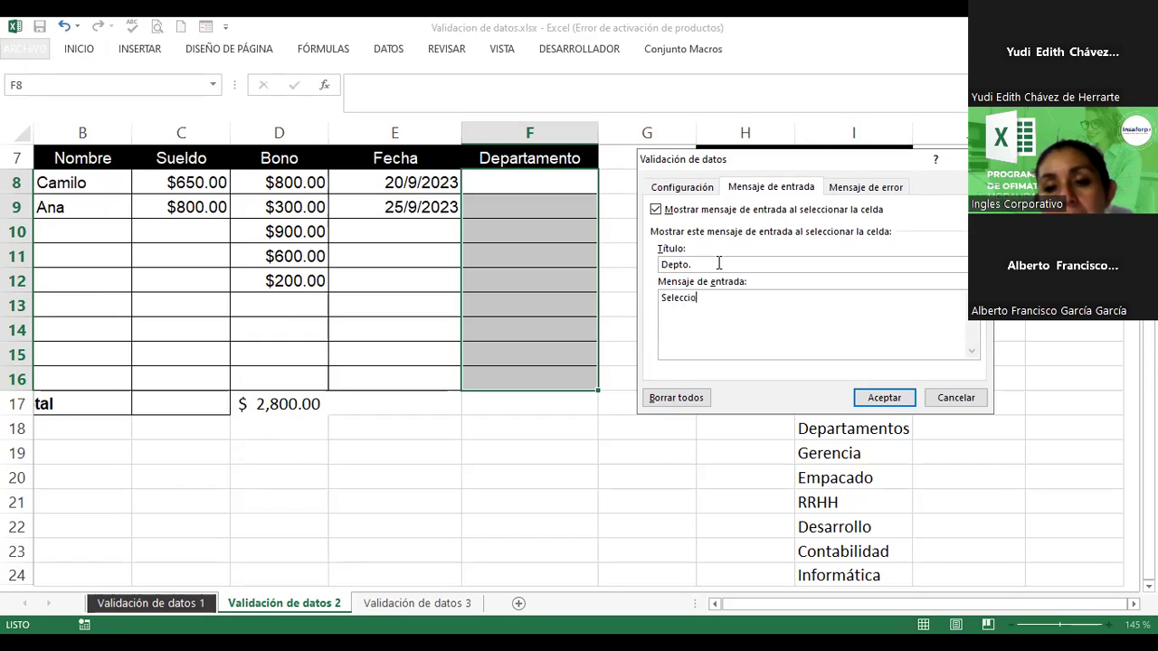
pyautogui.write('ne el departmento ')
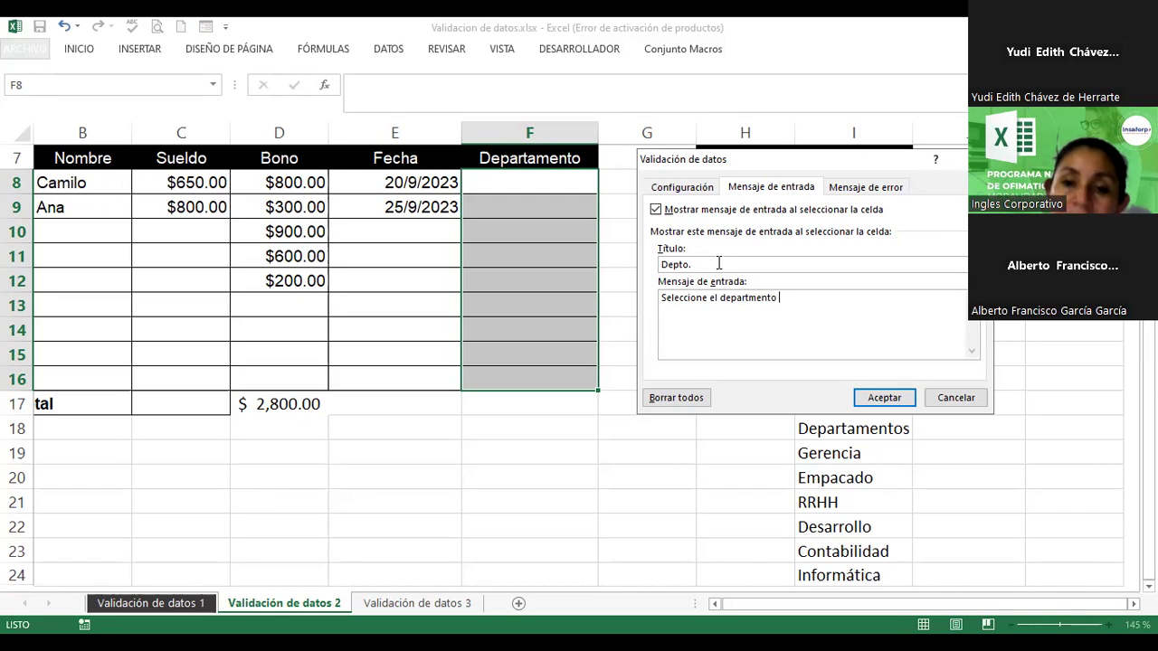
pyautogui.write('del emp')
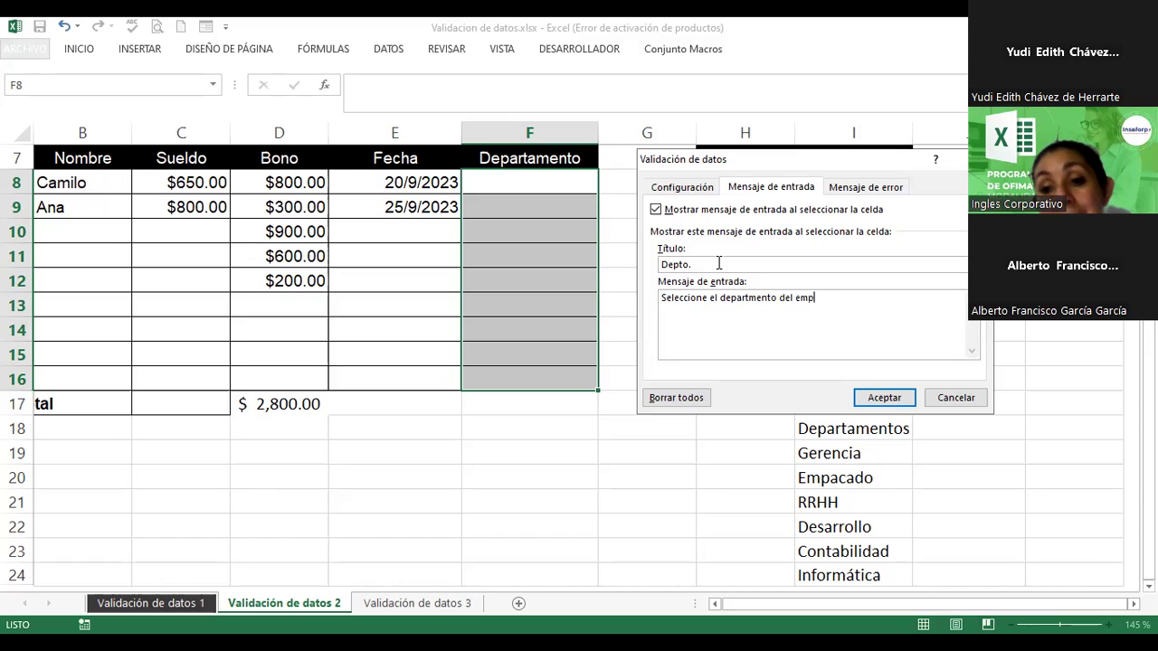
pyautogui.write('leado.')
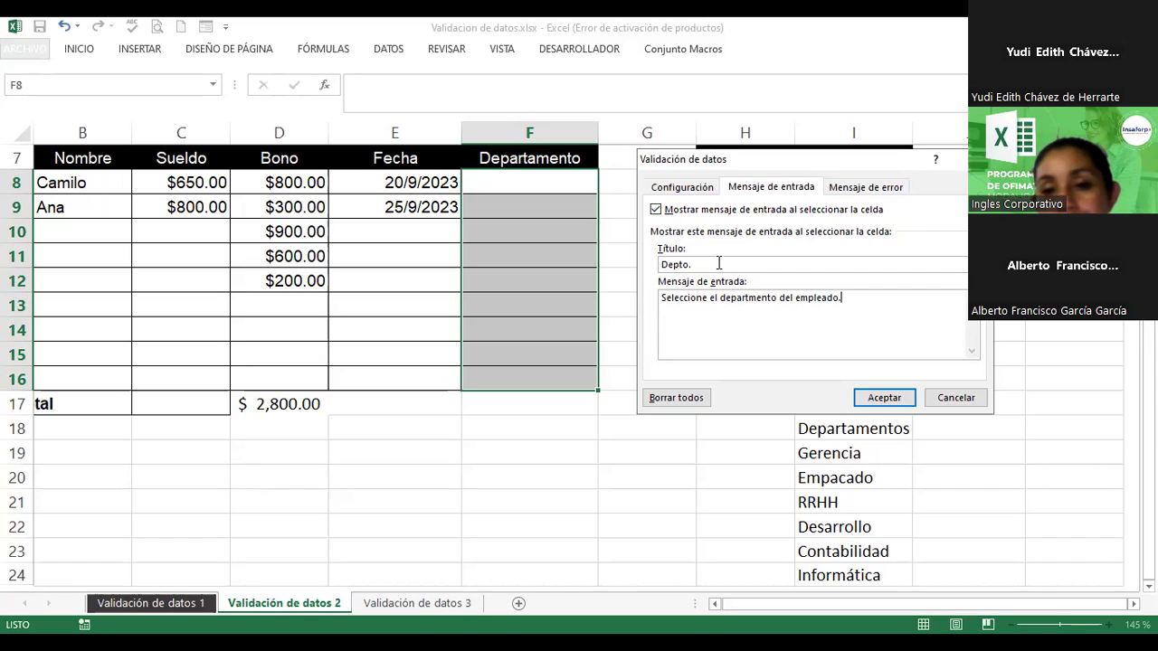
# Step: Add an error alert titled "Error Depto." with the message "Dato inválido" and apply the validation to the Departamento cells
pyautogui.click(865, 187)
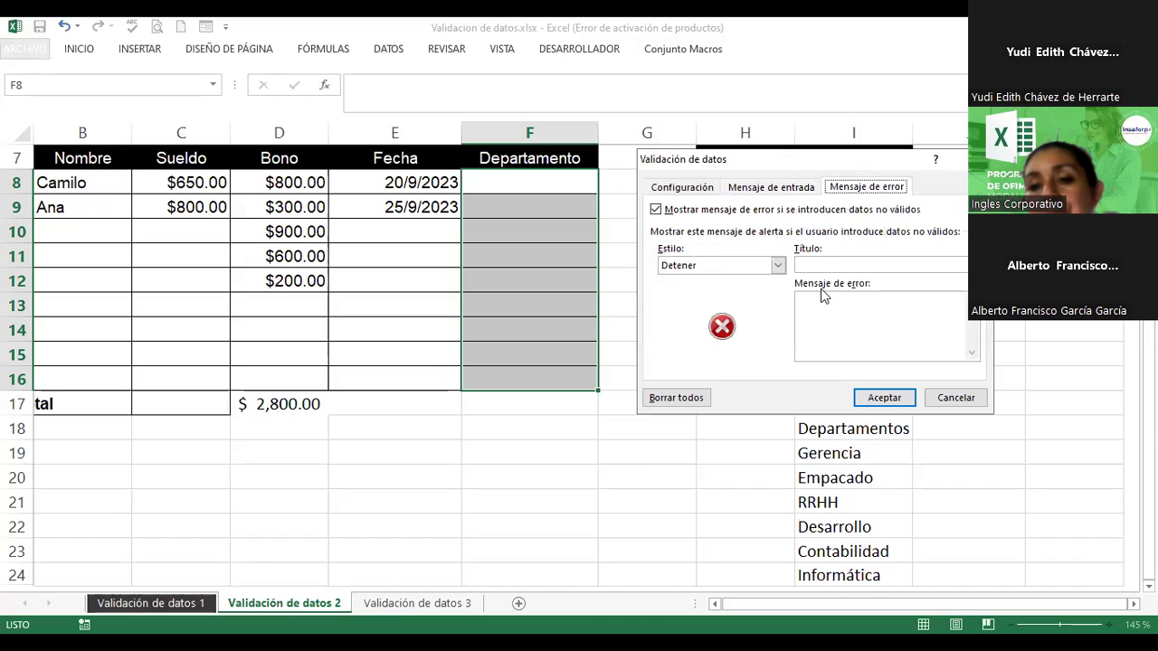
pyautogui.click(836, 266)
pyautogui.write('Er')
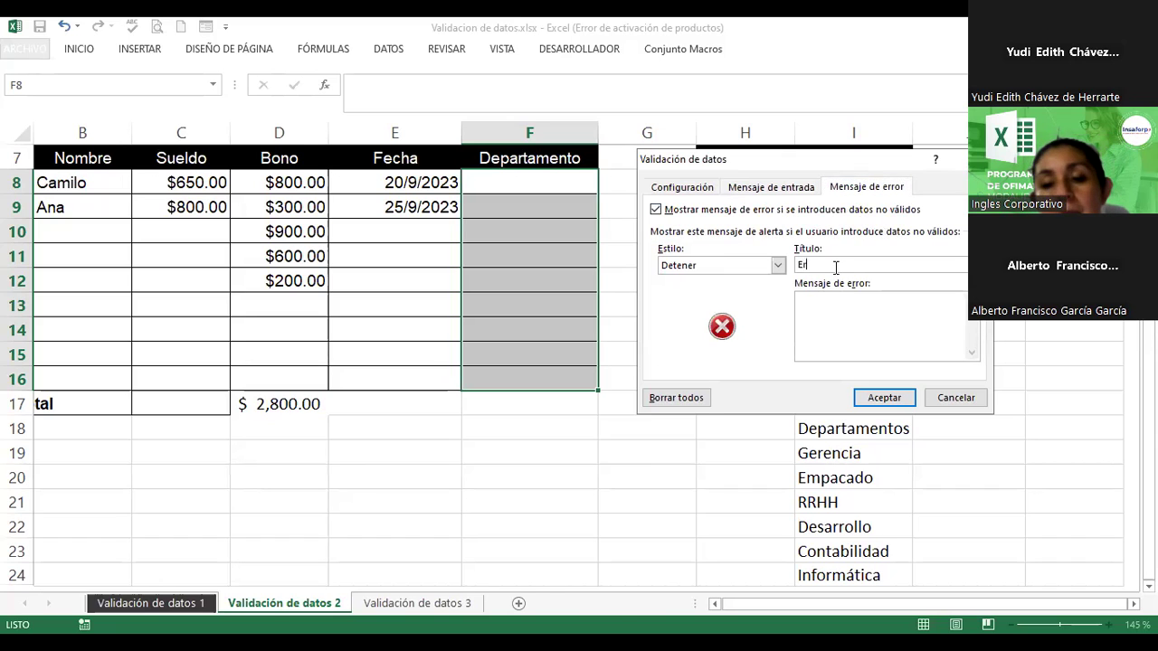
pyautogui.write('ror Depto.')
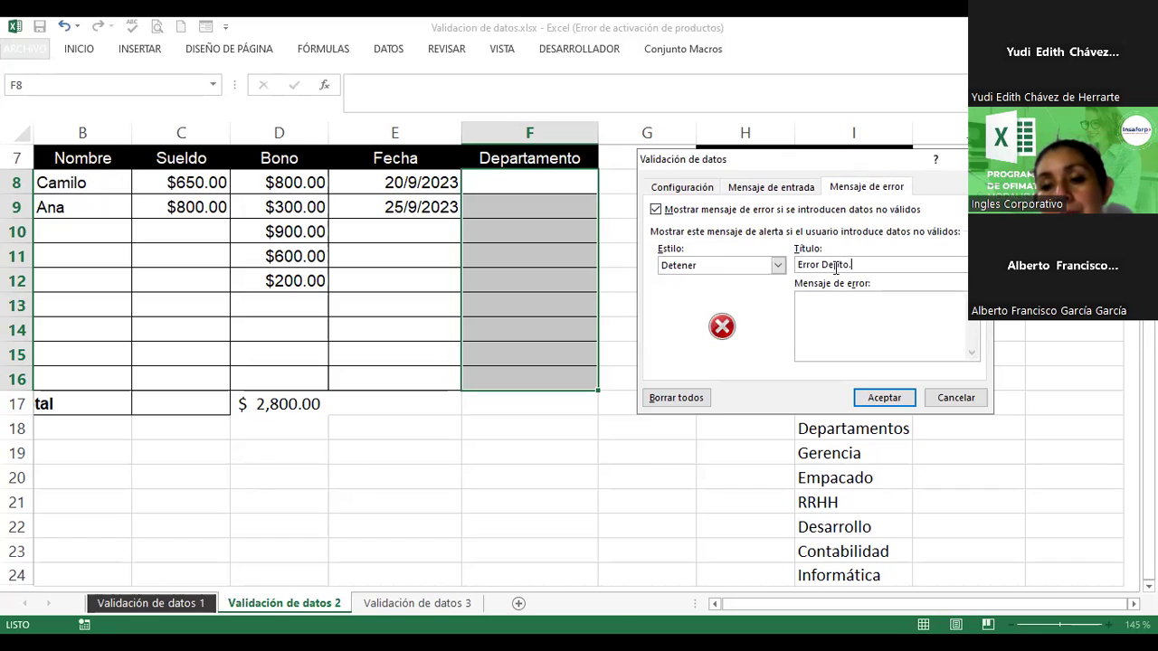
pyautogui.press('Tab')
pyautogui.write('Dato inválido')
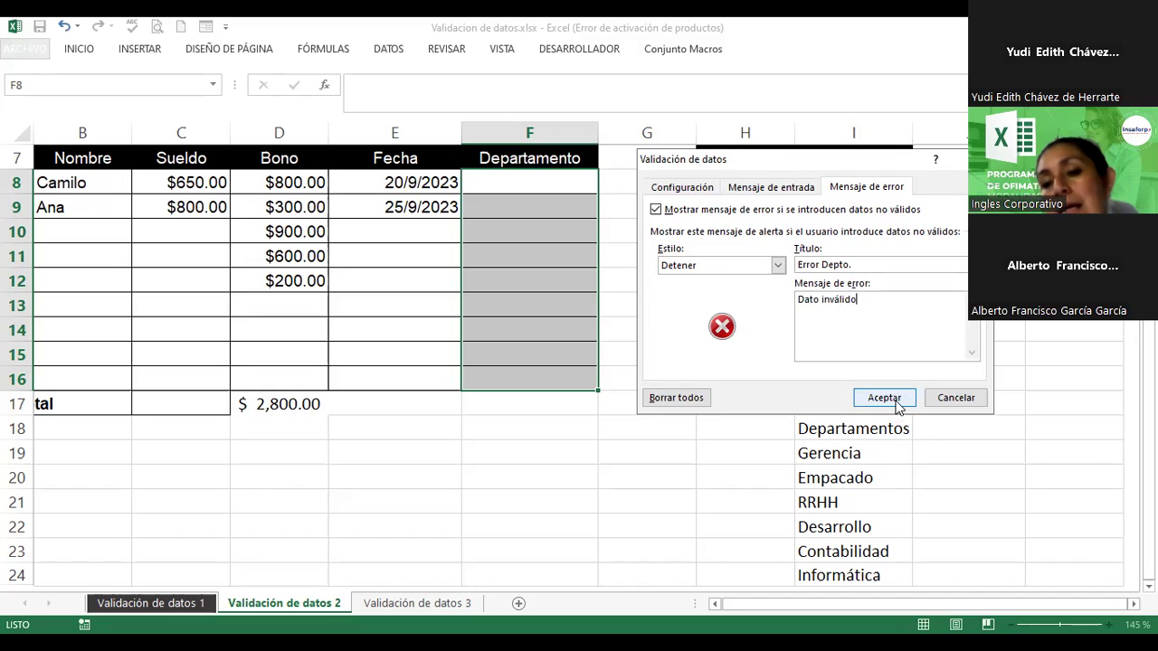
pyautogui.click(886, 399)
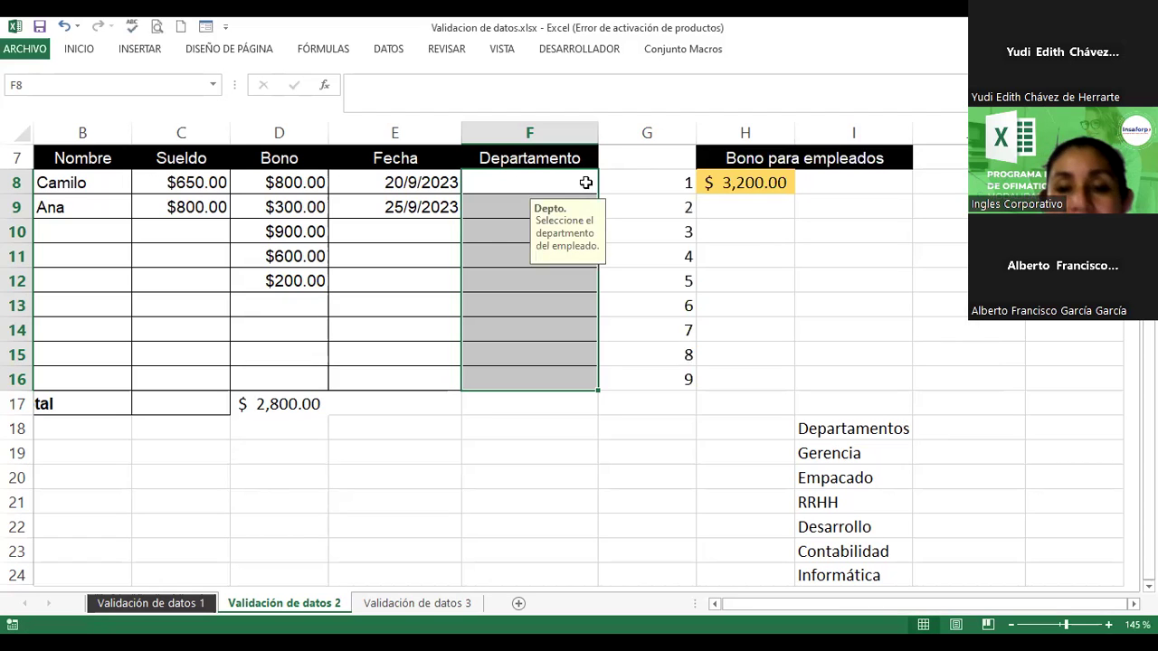
# Step: Choose Contabilidad for cell F8 and Gerencia for cell F9 from the department list
pyautogui.click(495, 213)
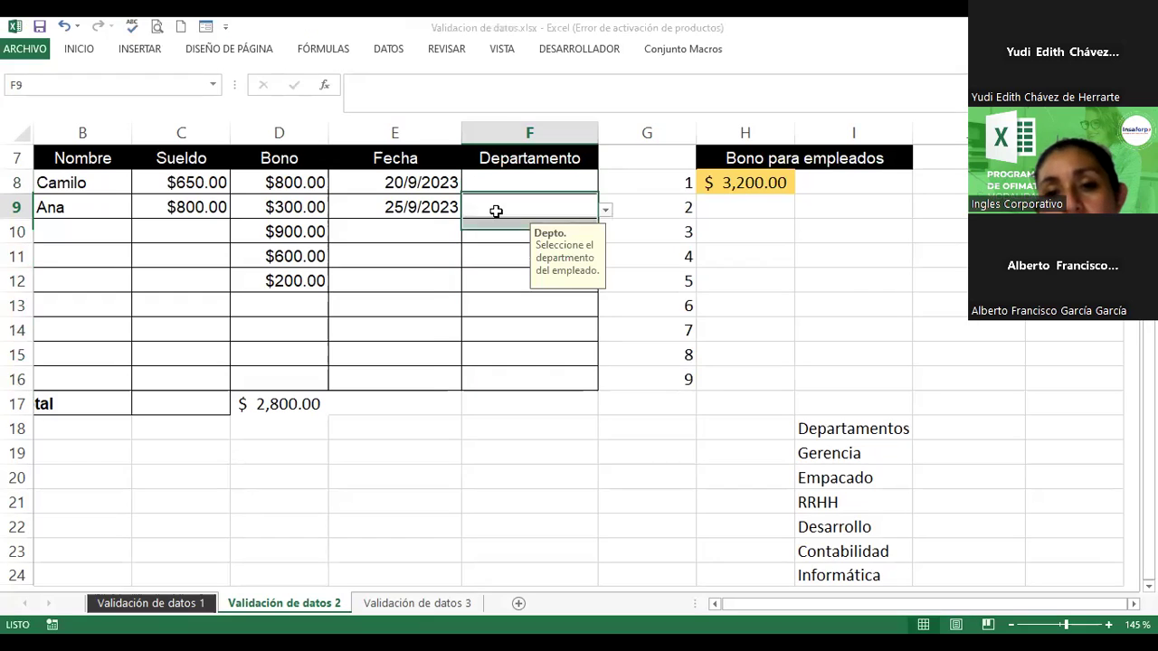
pyautogui.click(514, 177)
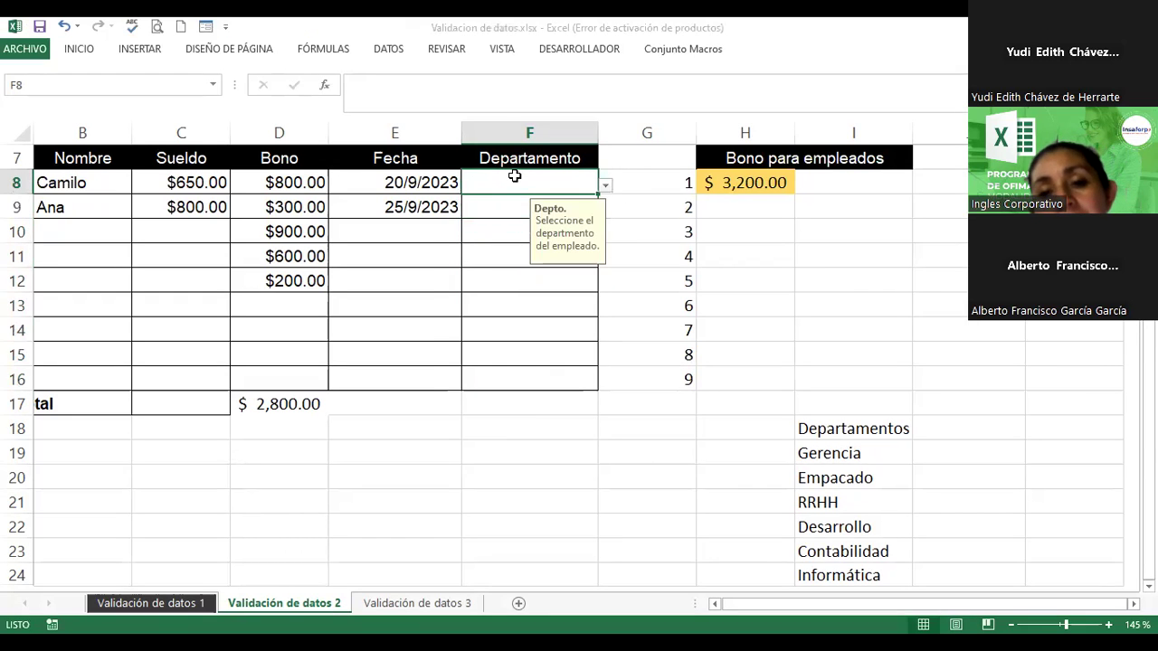
pyautogui.click(605, 185)
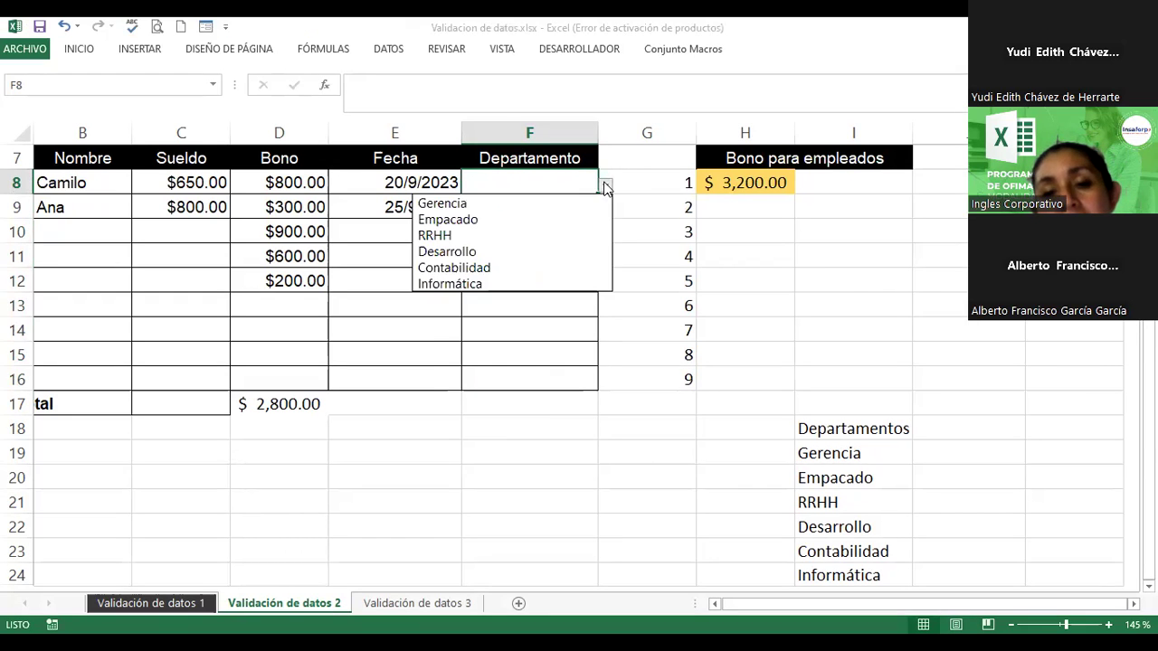
pyautogui.click(457, 268)
pyautogui.click(491, 215)
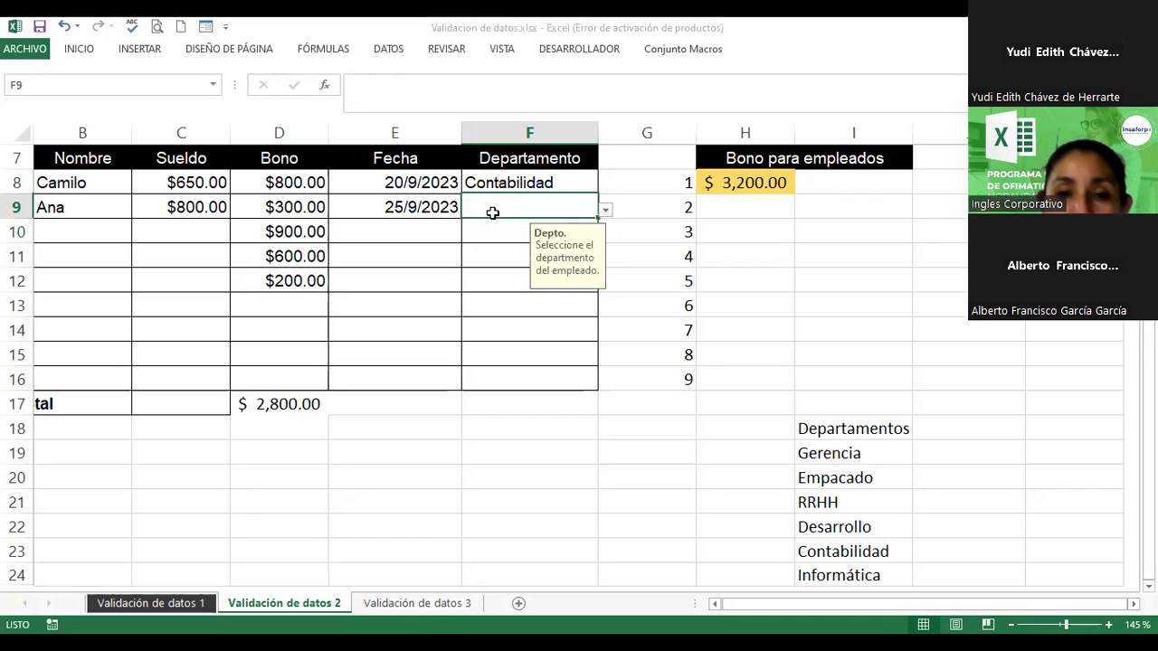
pyautogui.click(605, 212)
pyautogui.click(498, 227)
# Step: Fill cells F10, F11 and F12 from the department list with Informática, Contabilidad and Empacado
pyautogui.click(499, 227)
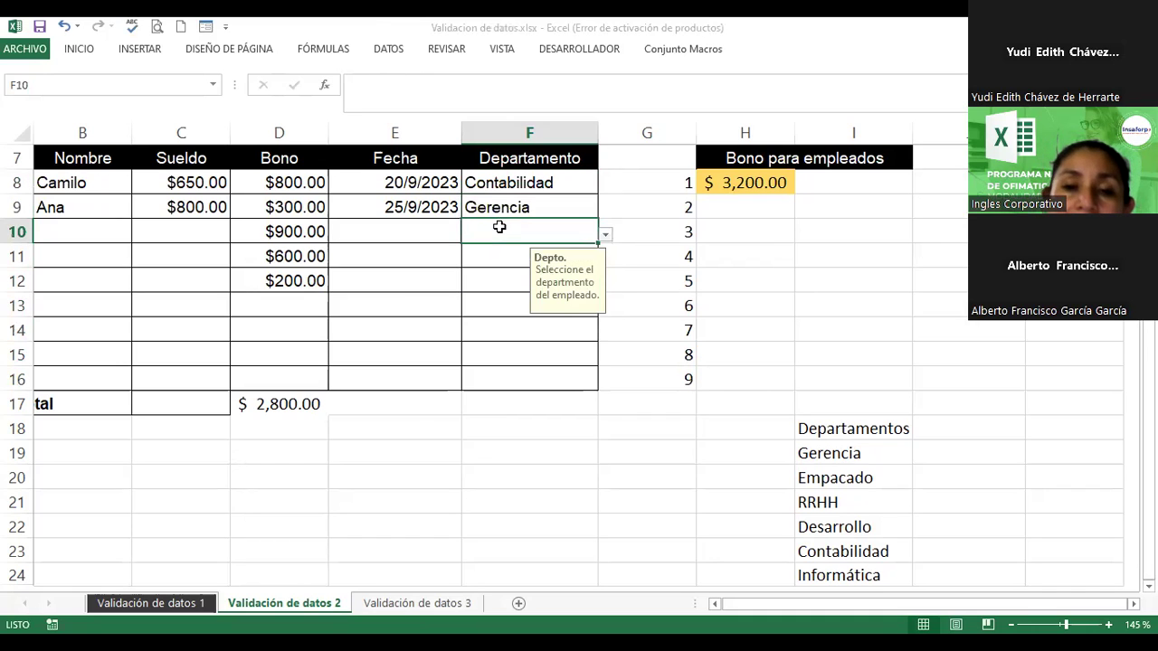
pyautogui.click(605, 233)
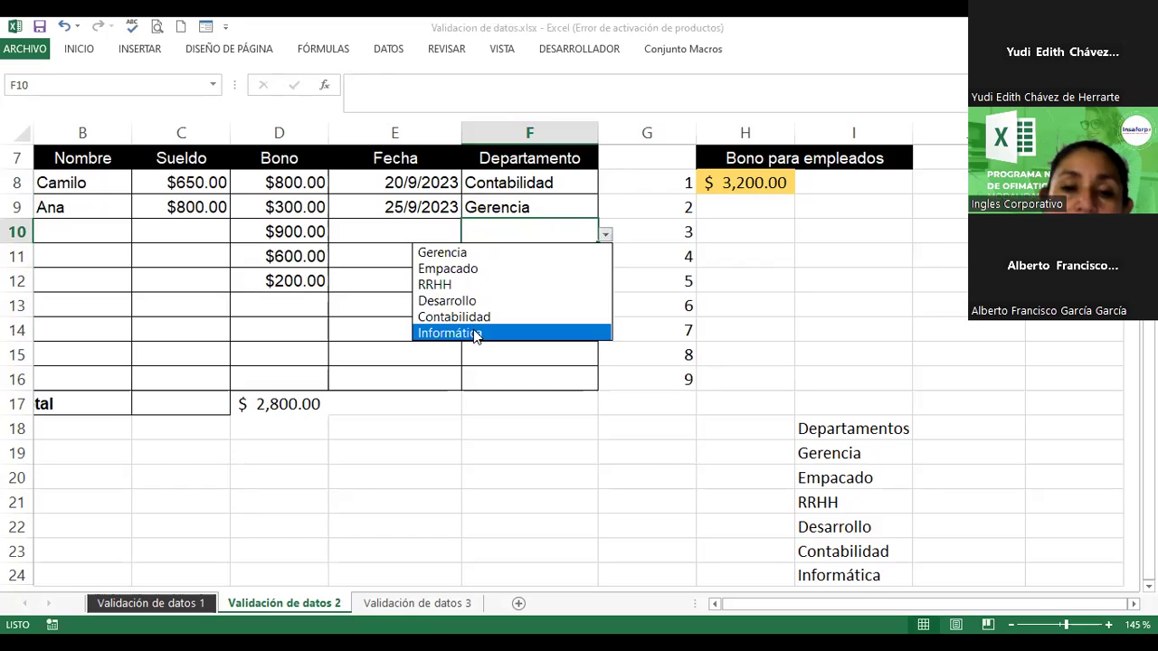
pyautogui.click(474, 335)
pyautogui.click(545, 254)
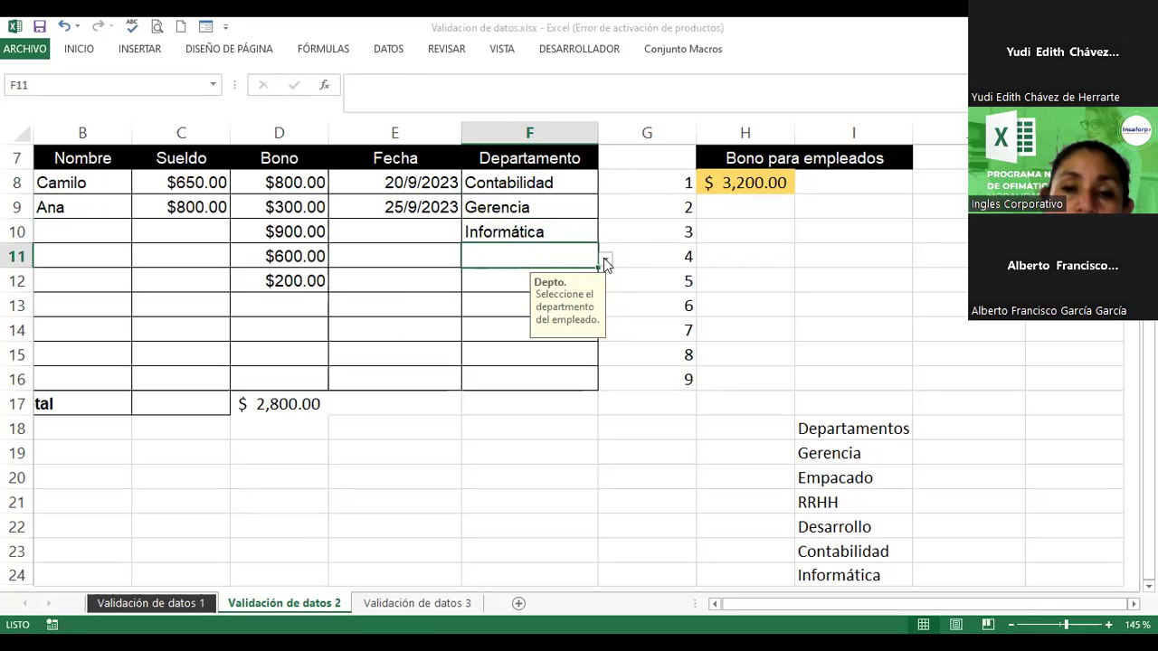
pyautogui.click(604, 260)
pyautogui.click(452, 341)
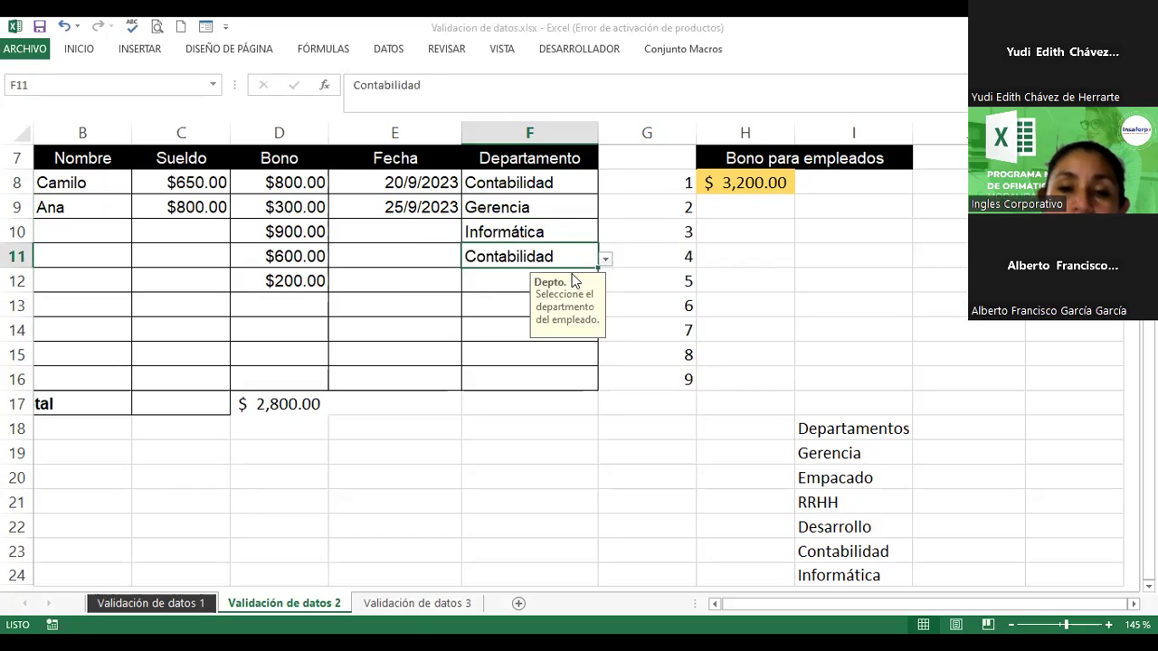
pyautogui.click(490, 283)
pyautogui.click(605, 283)
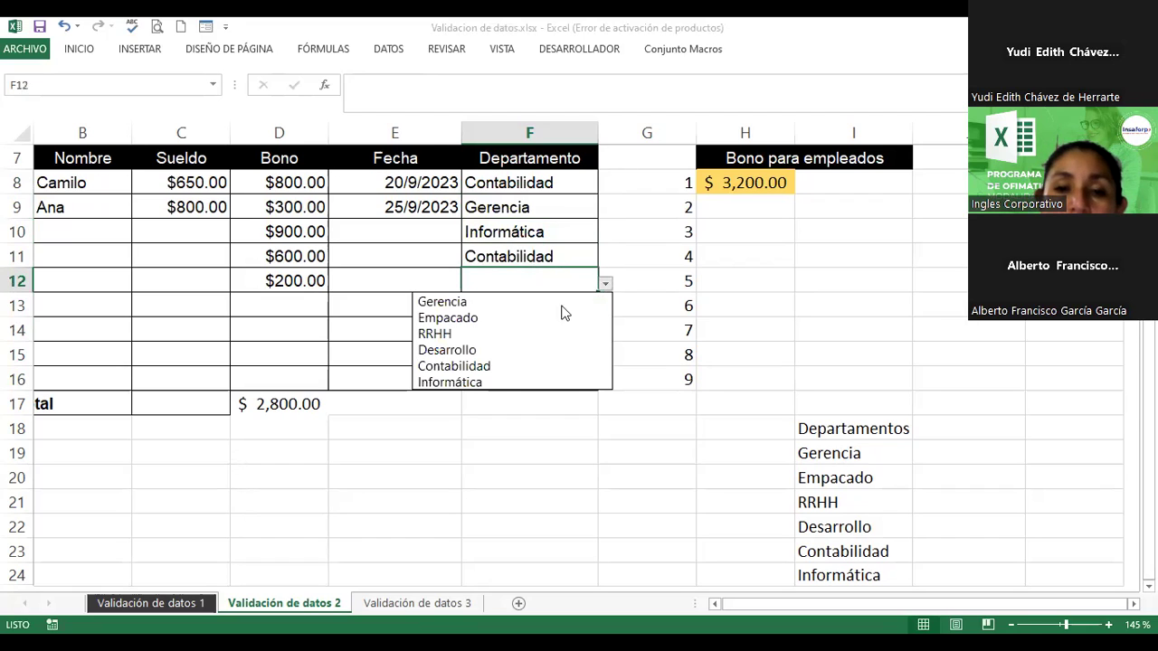
pyautogui.click(493, 318)
# Step: Try to enter the unlisted department Bodegas in cell F13 to test the validation, and cancel the entry
pyautogui.click(503, 307)
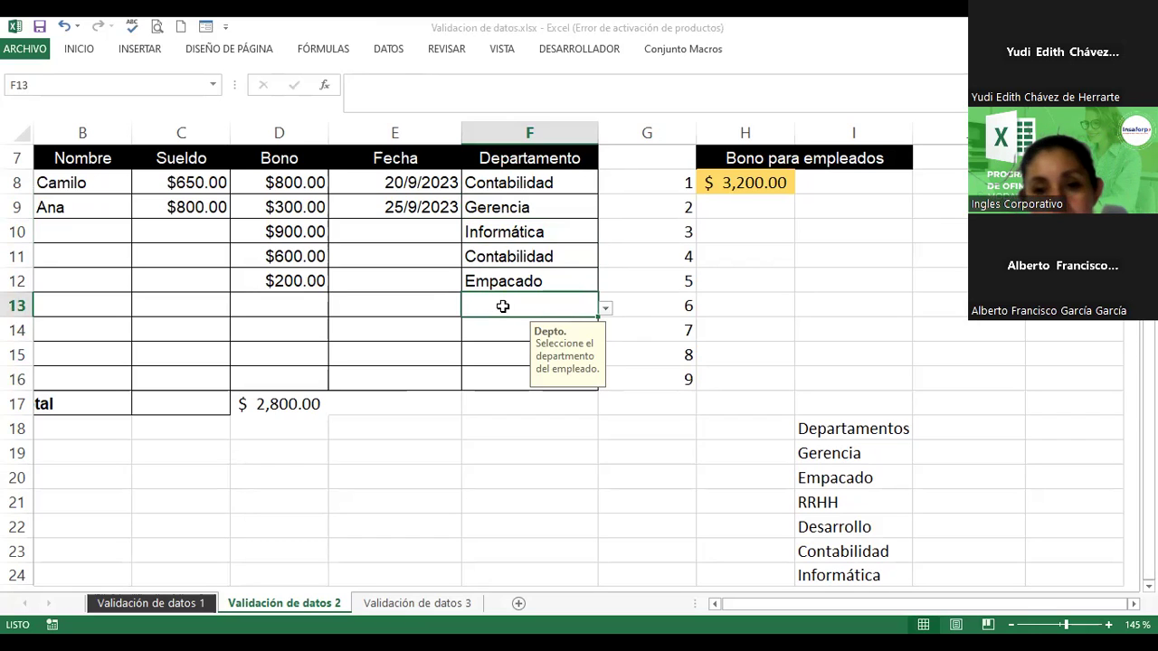
pyautogui.write('Bodegas')
pyautogui.press('Return')
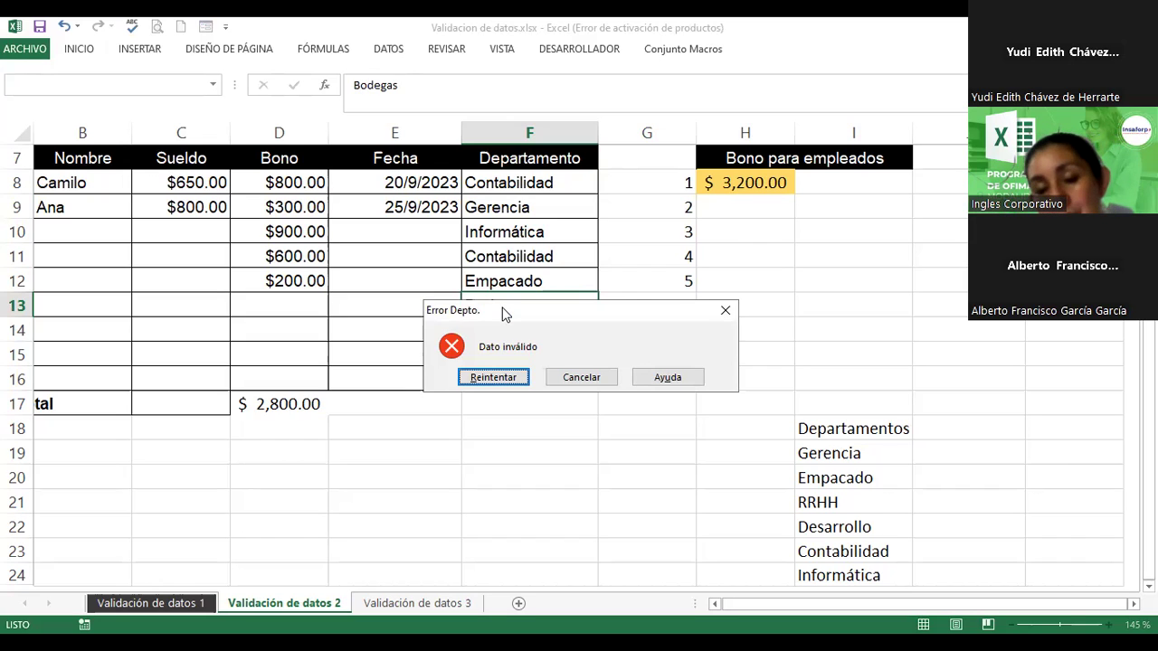
pyautogui.click(572, 377)
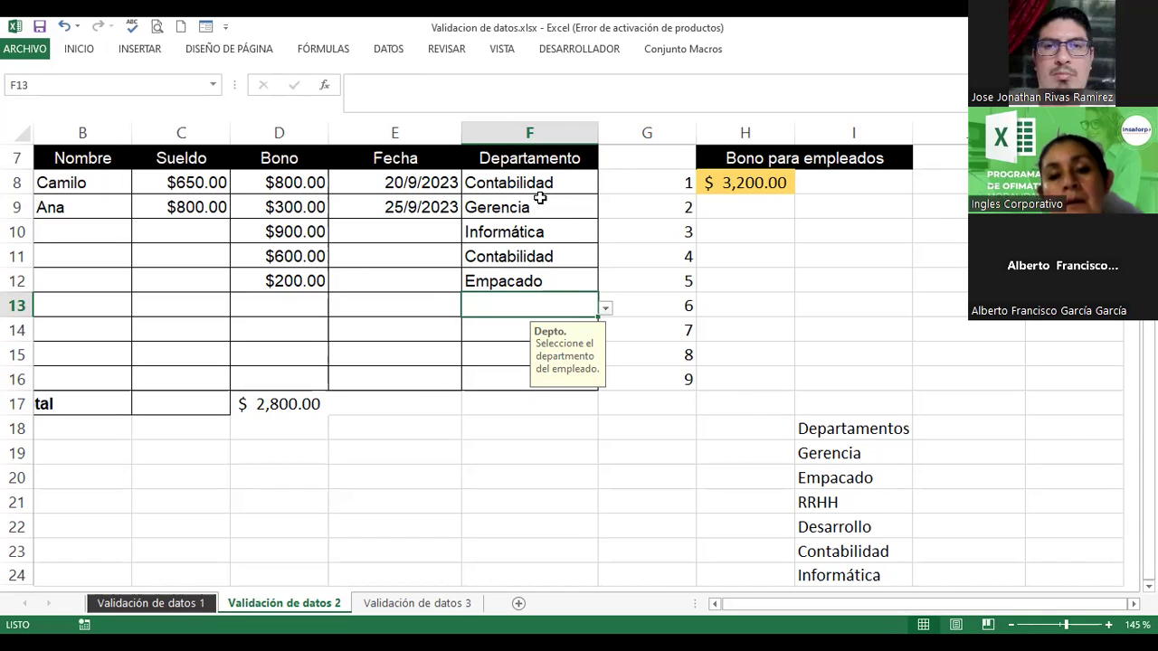
# Step: Review the error alert and input message in the data validation of the Departamento cells F8:F16
pyautogui.moveTo(504, 182); pyautogui.dragTo(537, 380)
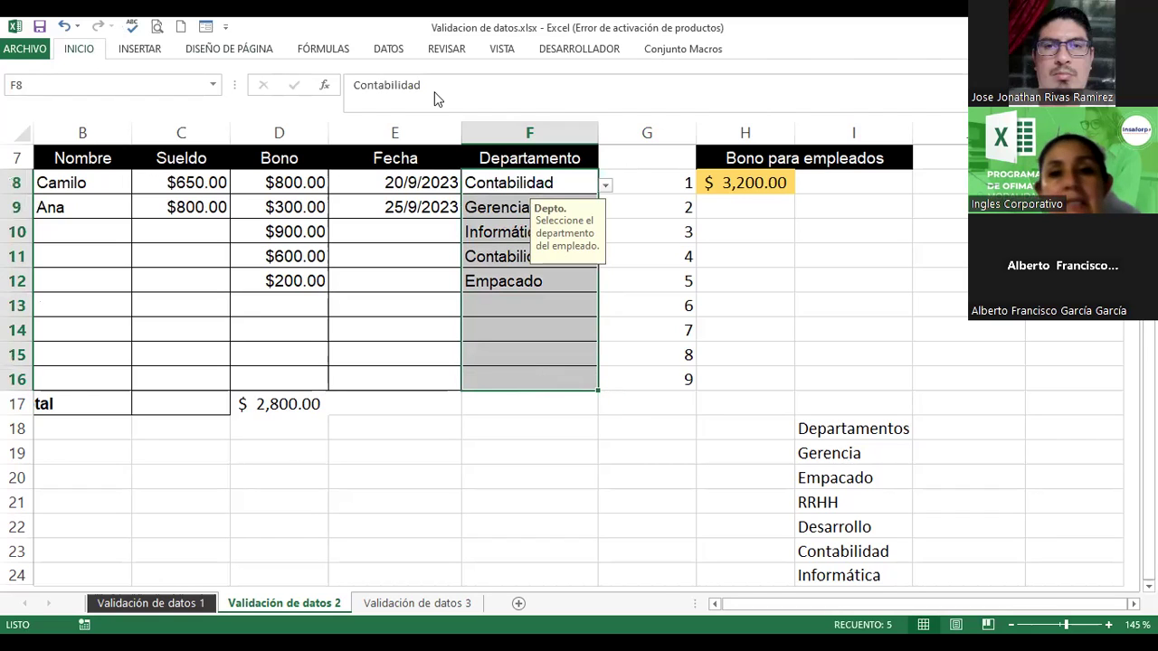
pyautogui.click(388, 48)
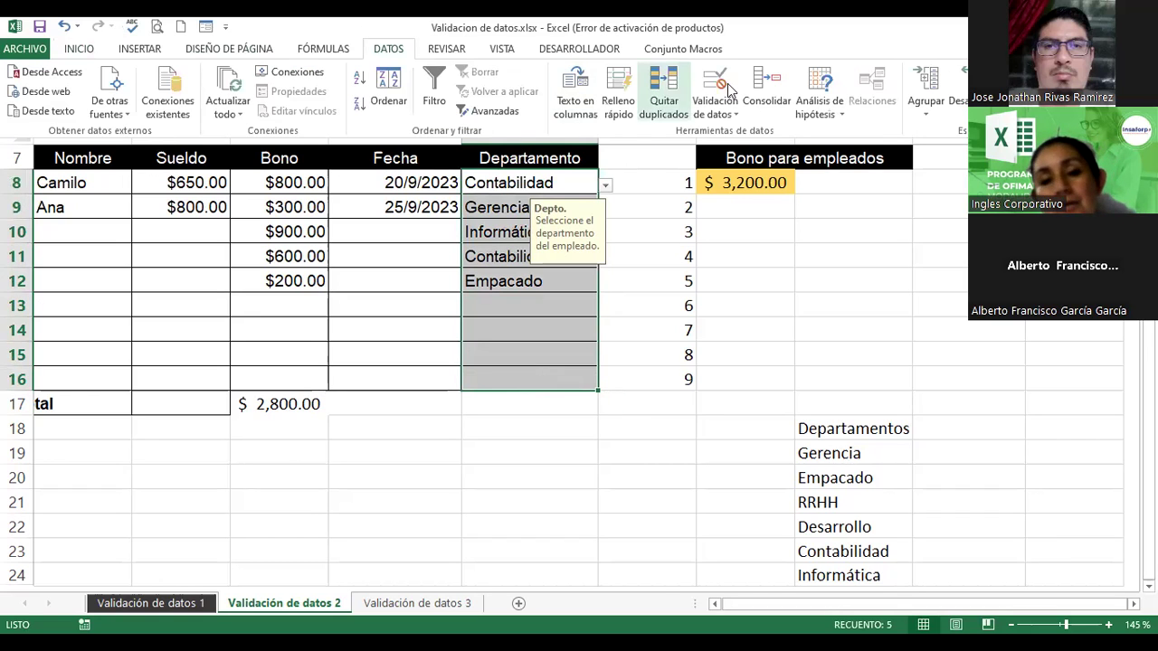
pyautogui.click(715, 86)
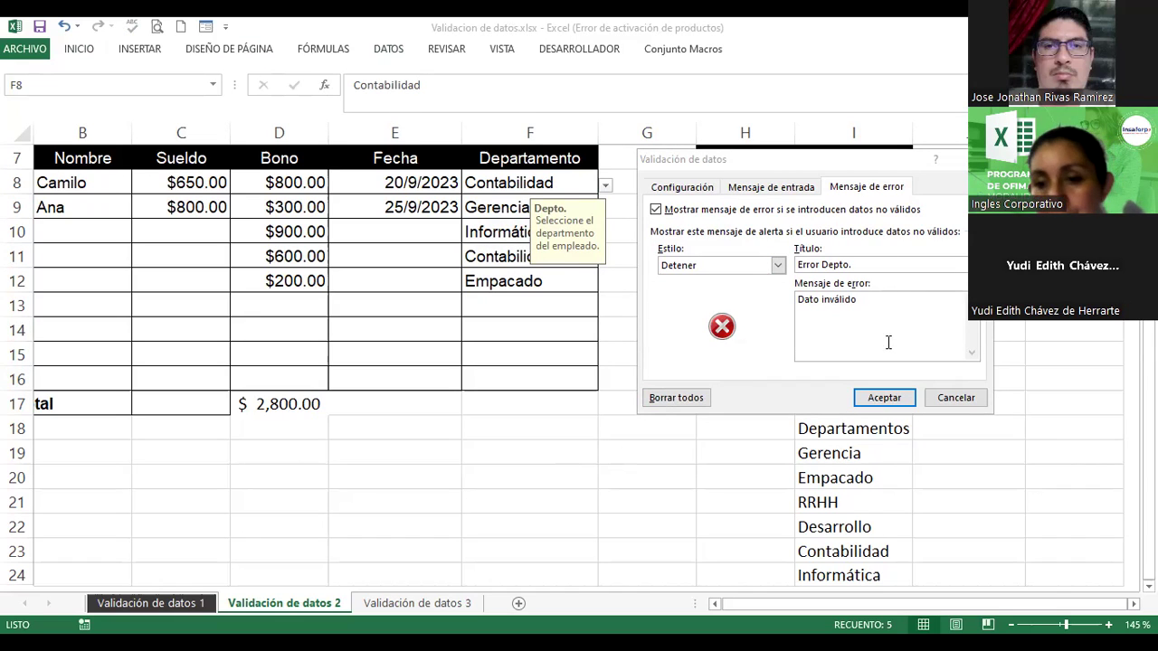
pyautogui.click(772, 188)
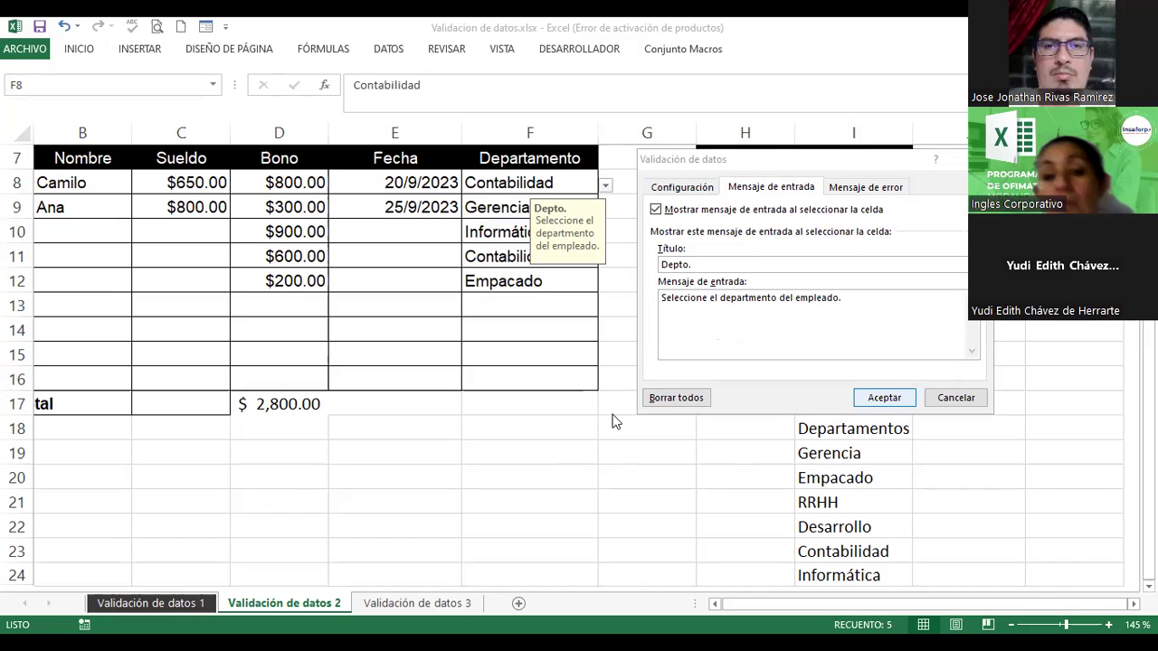
pyautogui.press('Return')
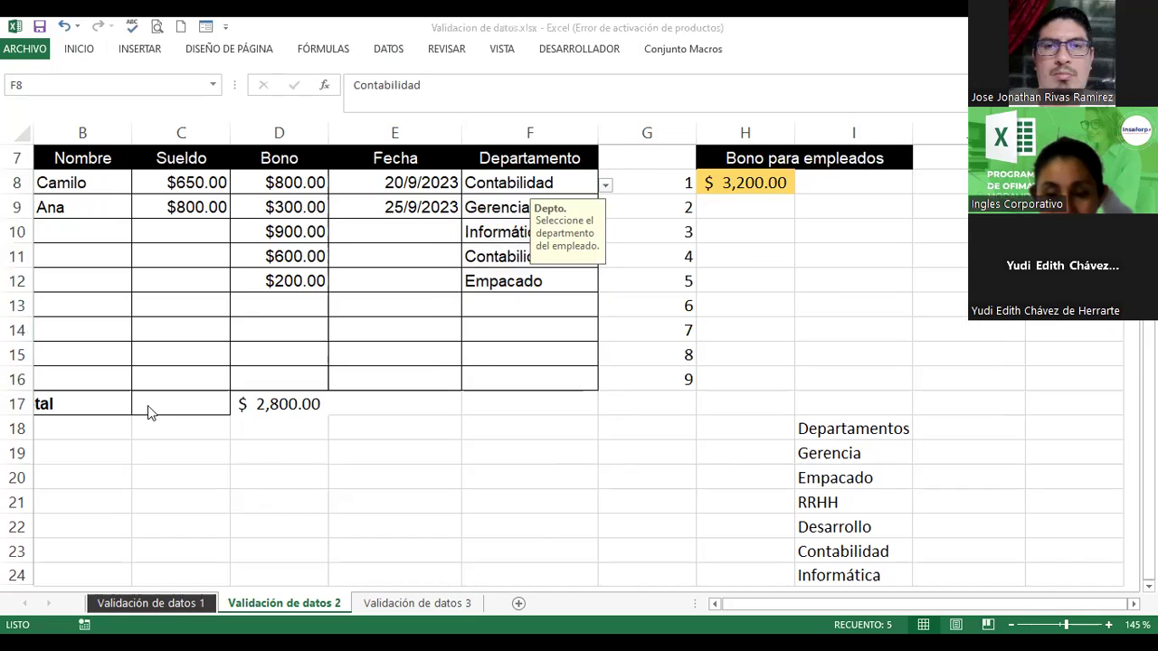
# Step: Switch to the Validación de datos 3 sheet and examine the CÓDIGO, ARTICULO and PRECIO columns of its table
pyautogui.click(398, 603)
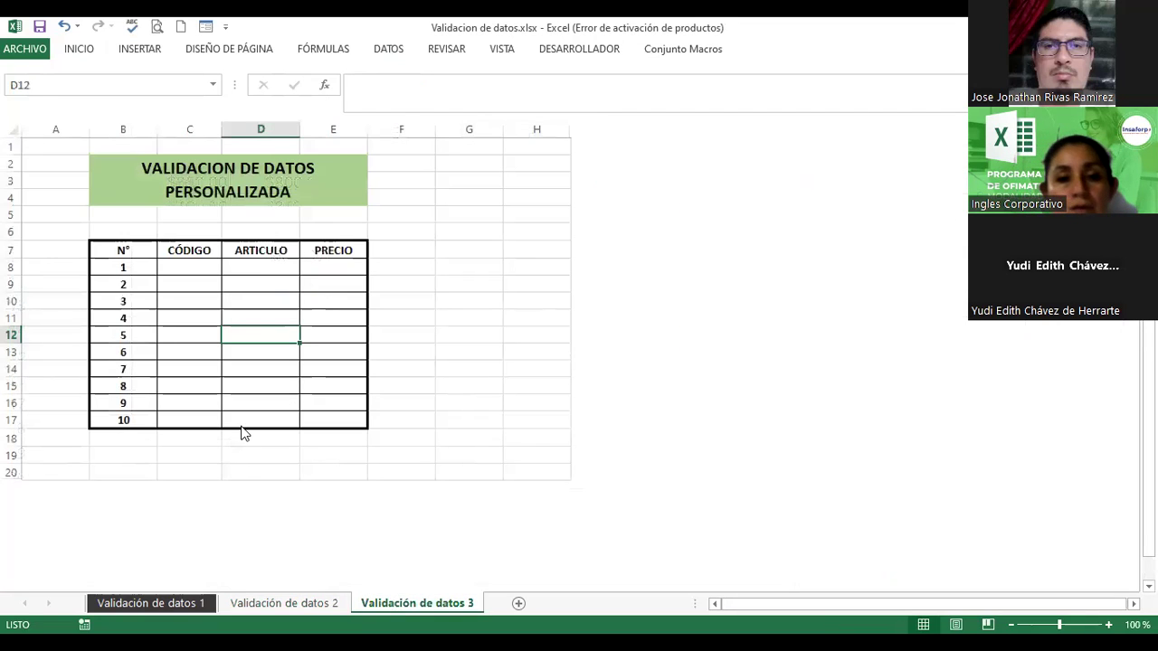
pyautogui.click(210, 275)
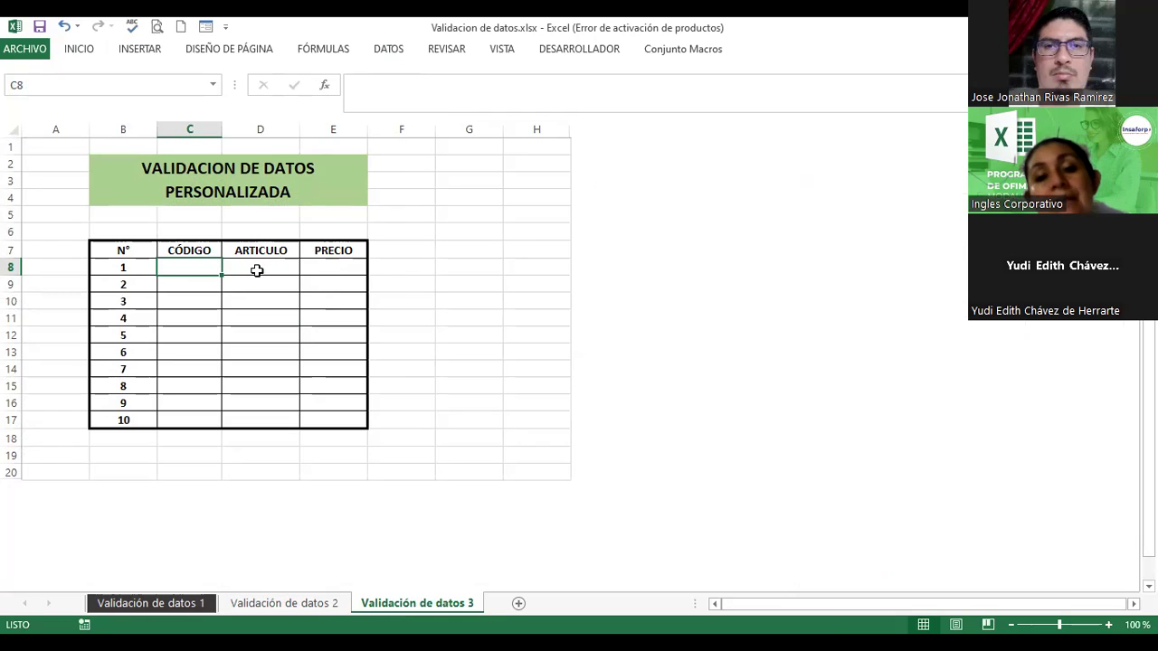
pyautogui.moveTo(267, 267); pyautogui.dragTo(265, 417)
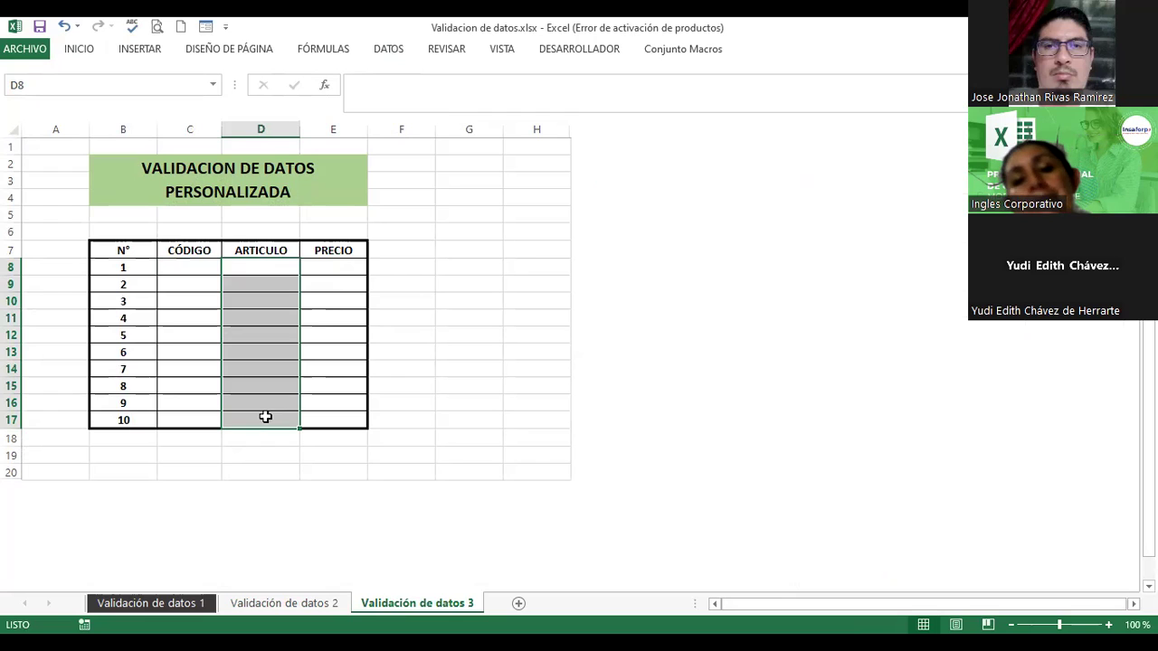
pyautogui.click(337, 263)
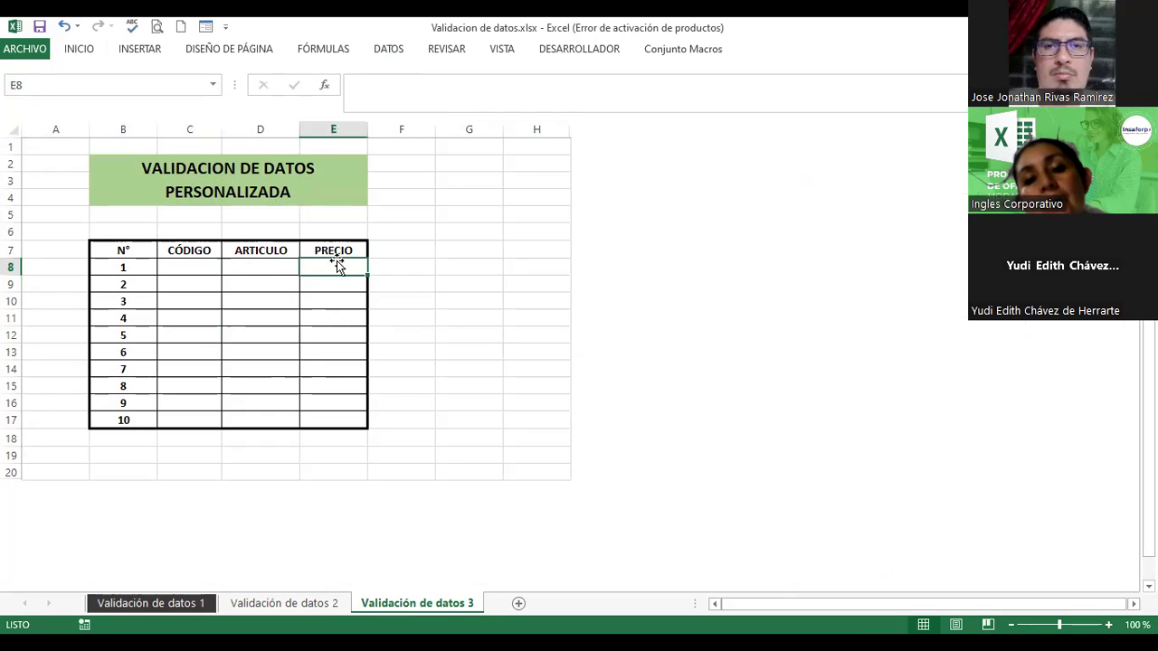
pyautogui.moveTo(327, 268); pyautogui.dragTo(346, 416)
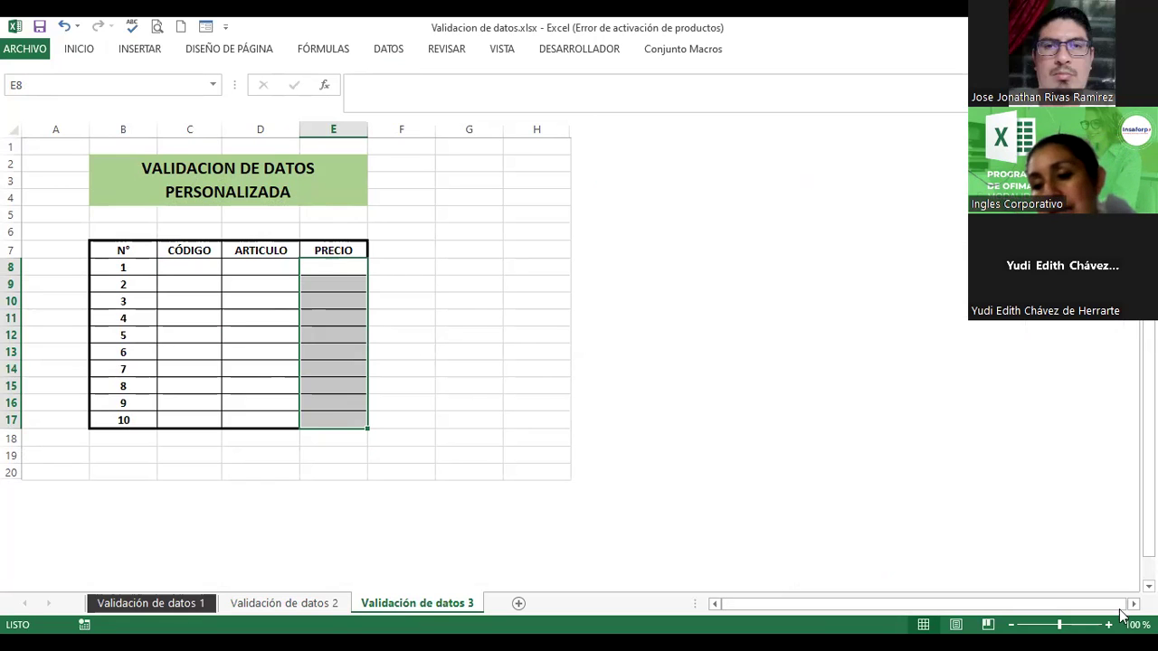
# Step: Enter the note "Validar los nombres de articulos," in cell F7, beside the PRECIO heading
pyautogui.scroll(4, 763, 361)
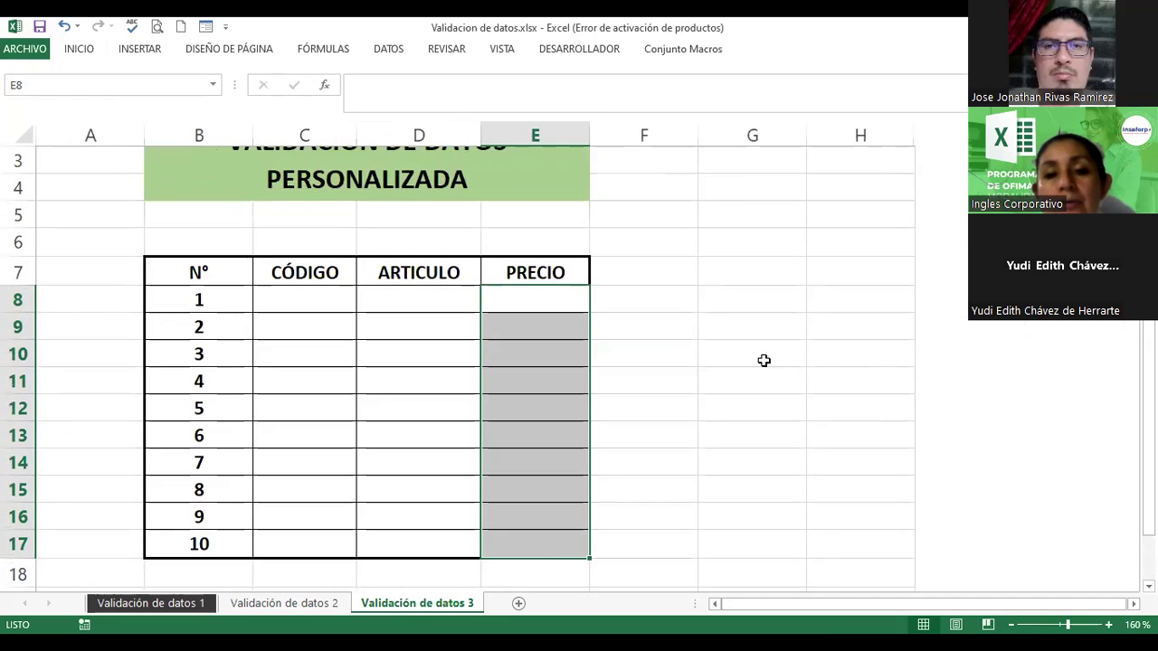
pyautogui.click(643, 272)
pyautogui.write('Validar')
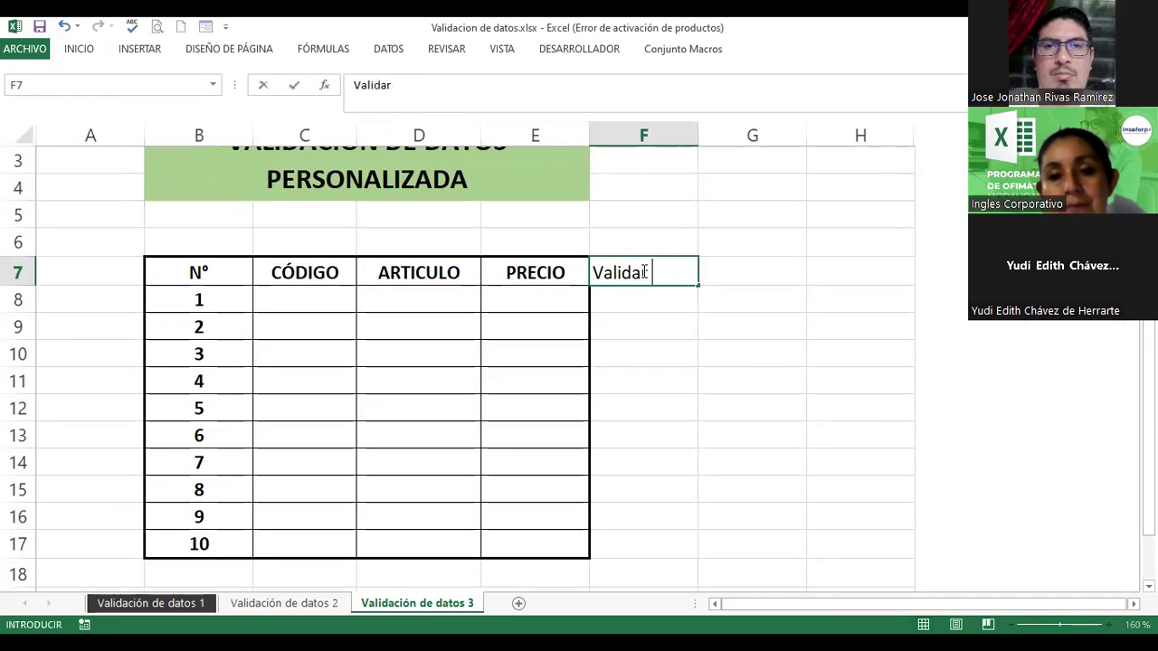
pyautogui.write(' los n')
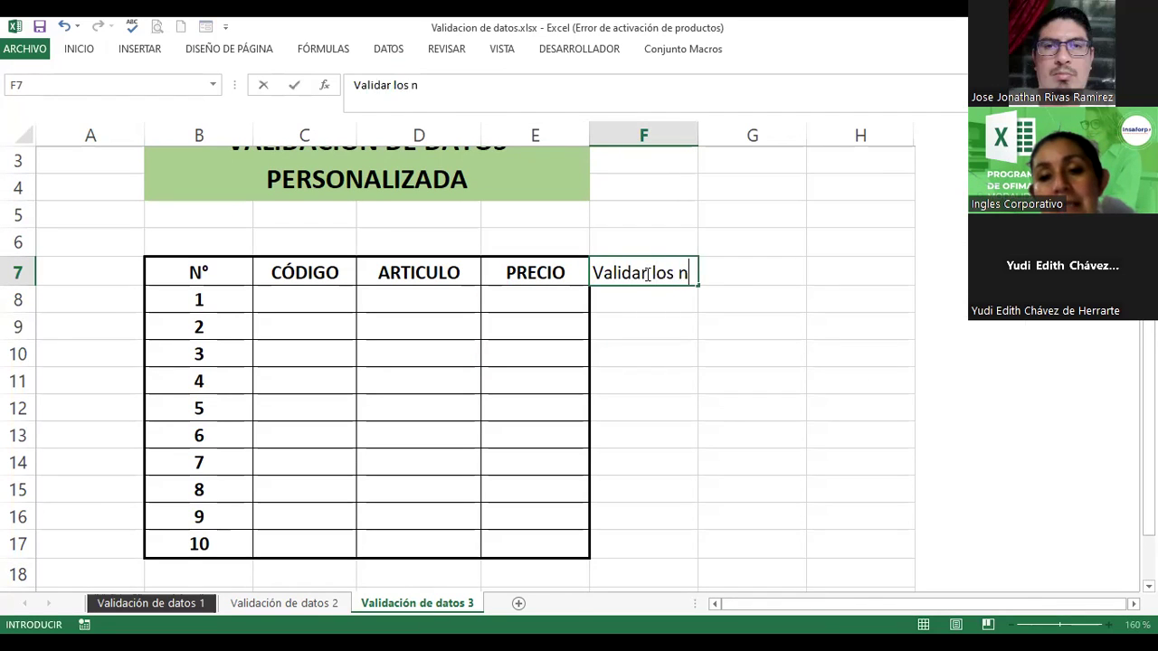
pyautogui.write('ombres de arti')
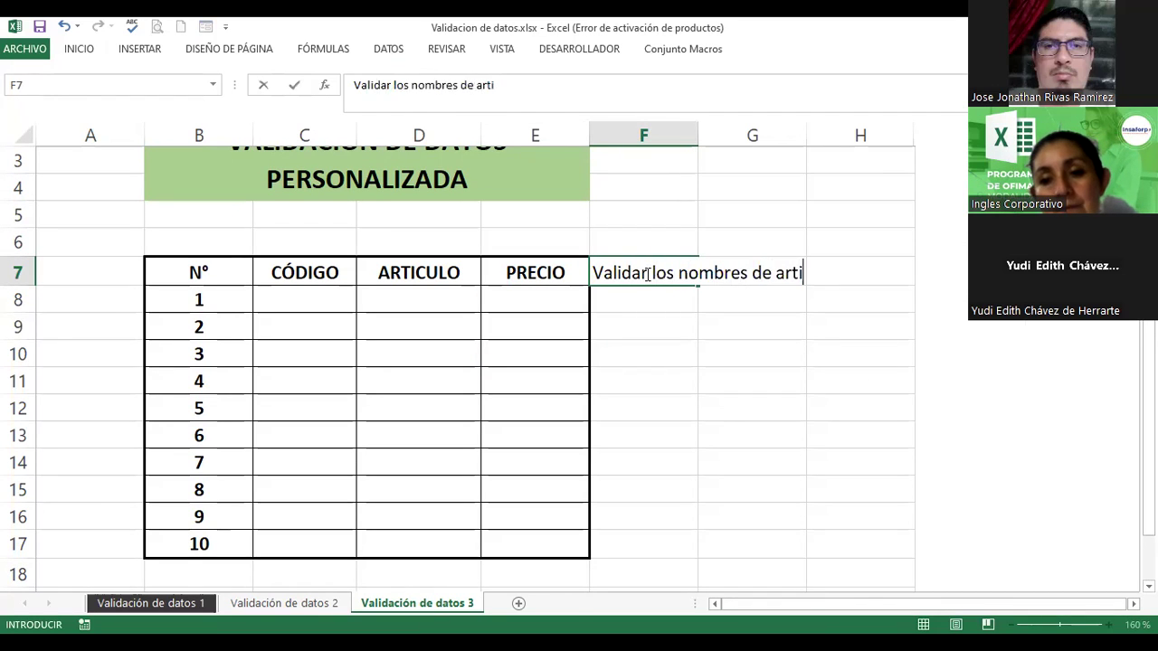
pyautogui.write('culos, per')
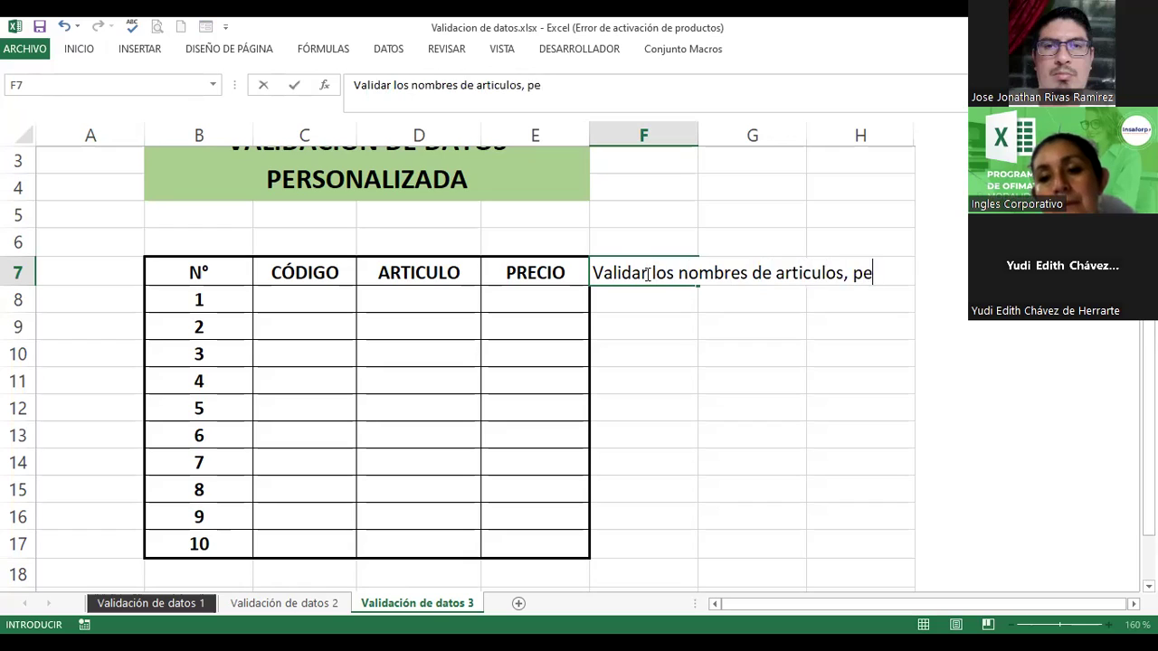
pyautogui.press('BackSpace')
pyautogui.press('BackSpace')
pyautogui.press('BackSpace')
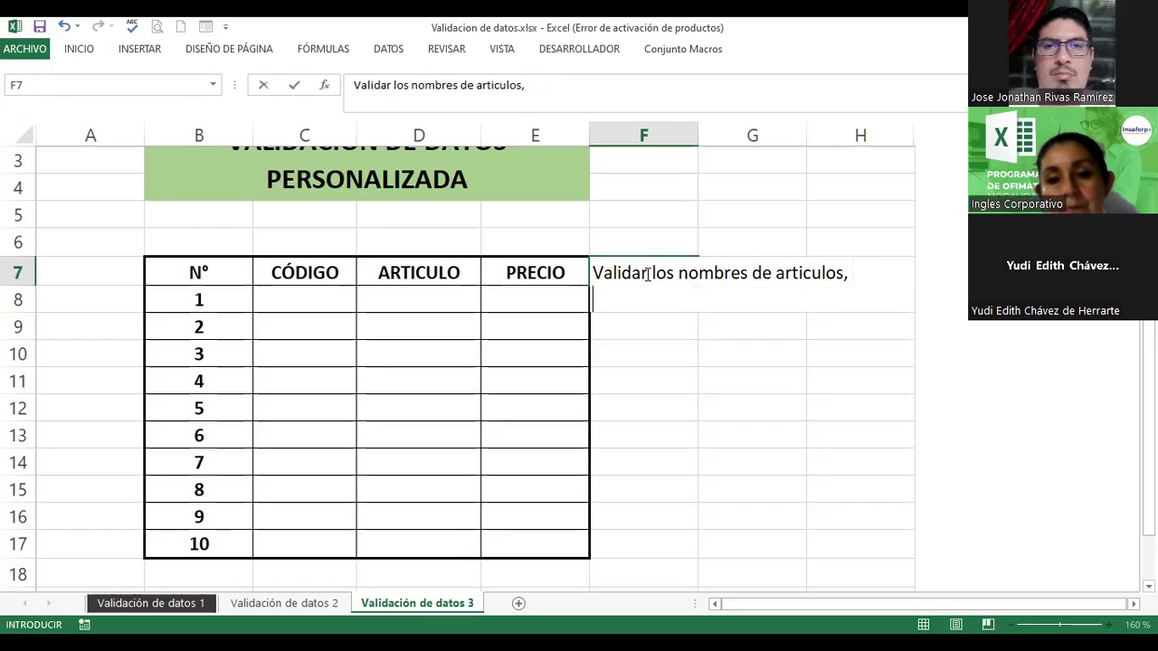
pyautogui.hotkey('alt', 'Return')
pyautogui.write('P')
pyautogui.press('BackSpace')
pyautogui.press('Return')
pyautogui.press('Return')
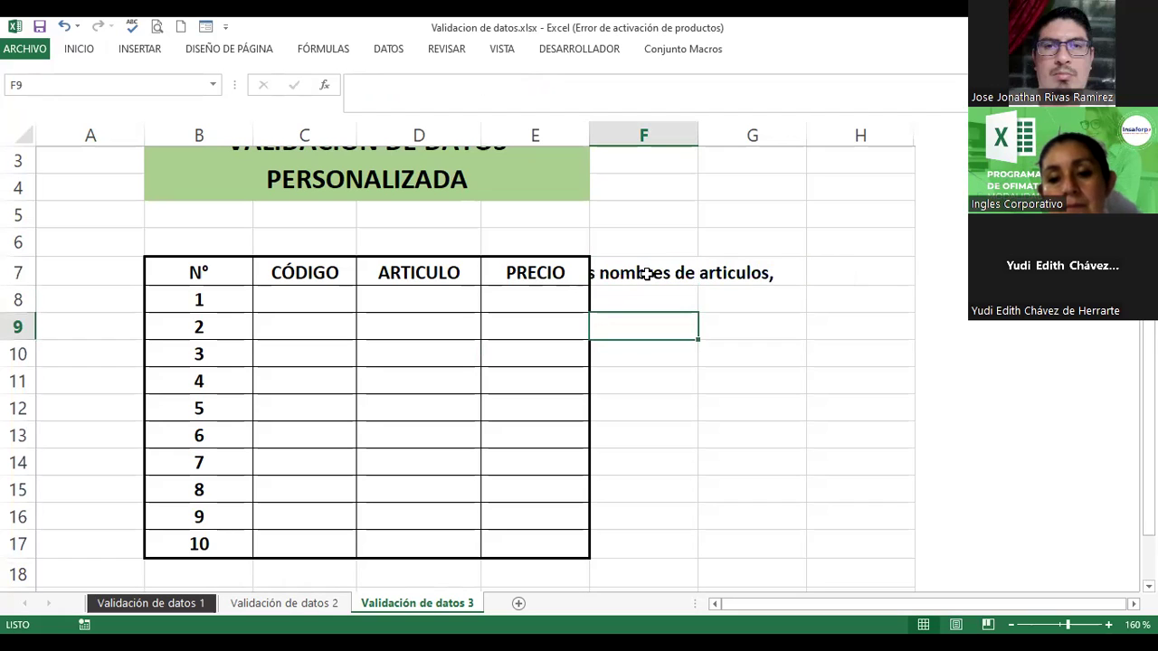
# Step: Left-align the note in cell F7
pyautogui.click(645, 274)
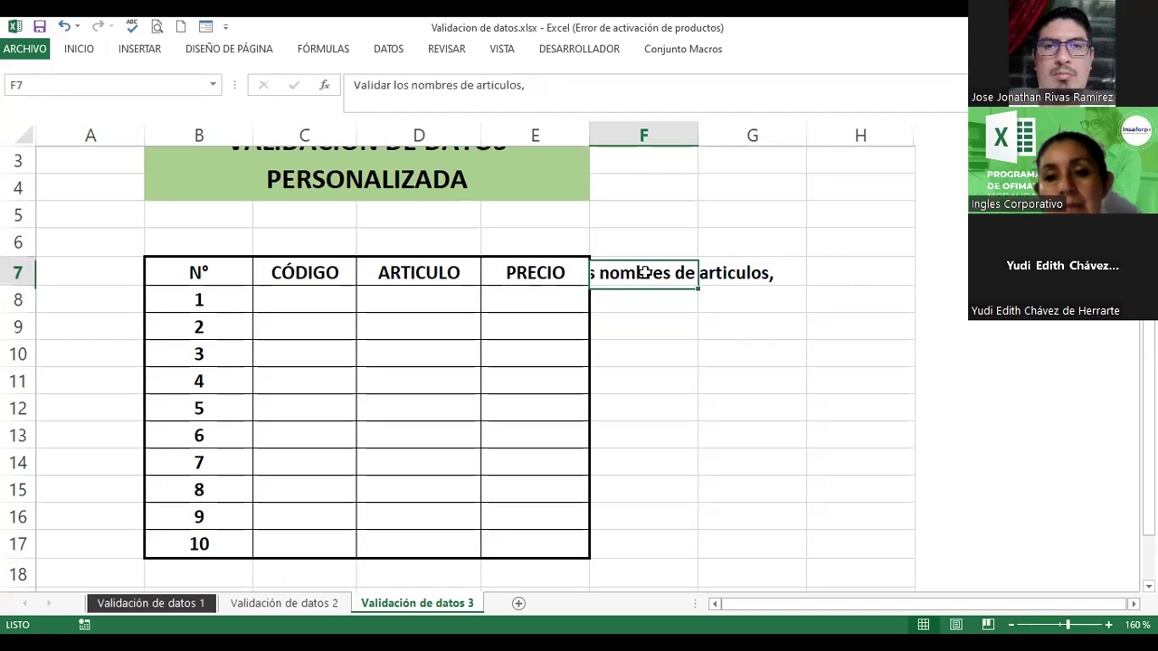
pyautogui.click(80, 49)
pyautogui.click(264, 105)
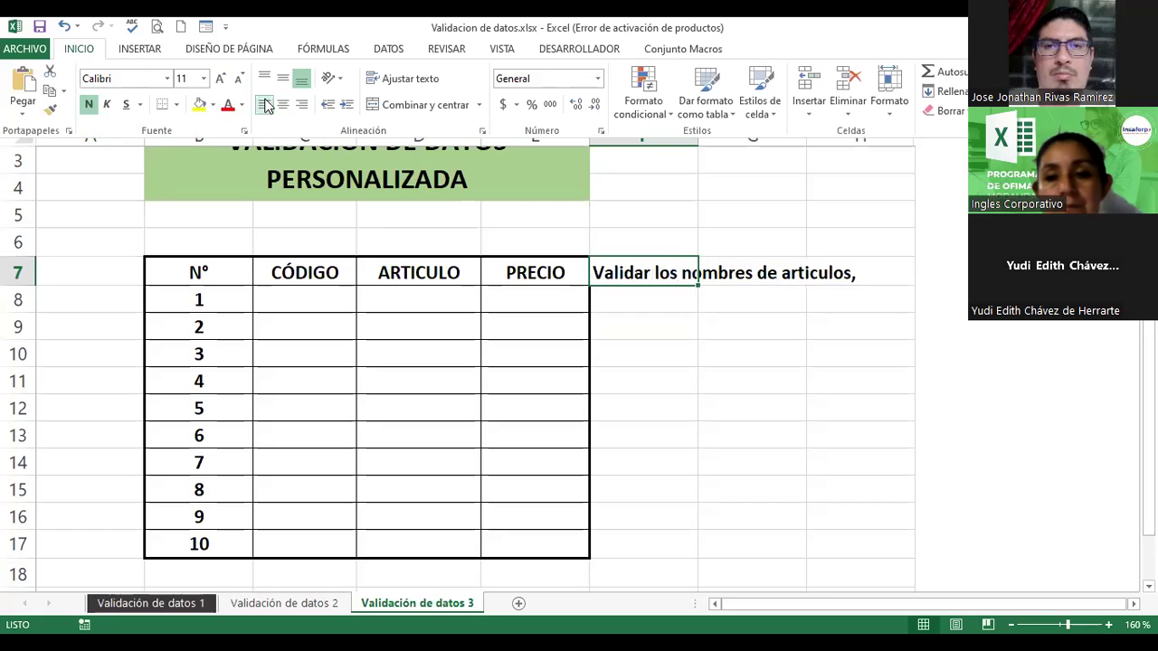
# Step: Enter "Solo texto" in cell F8, under the note about article names
pyautogui.click(638, 299)
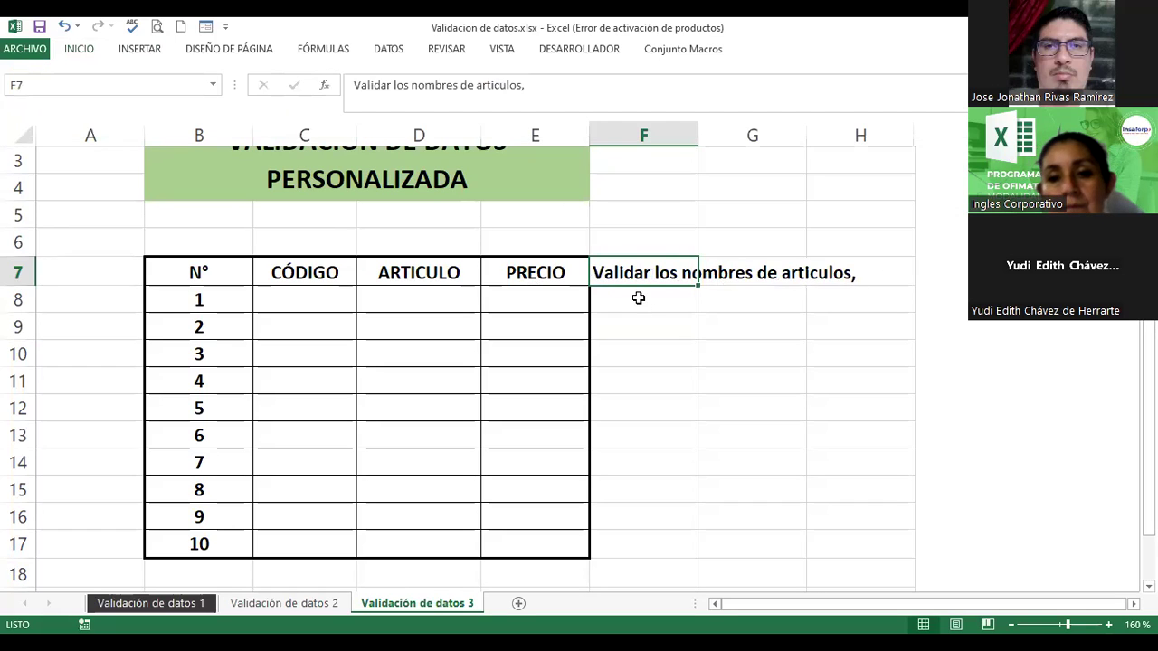
pyautogui.click(637, 299)
pyautogui.write('Solo texto')
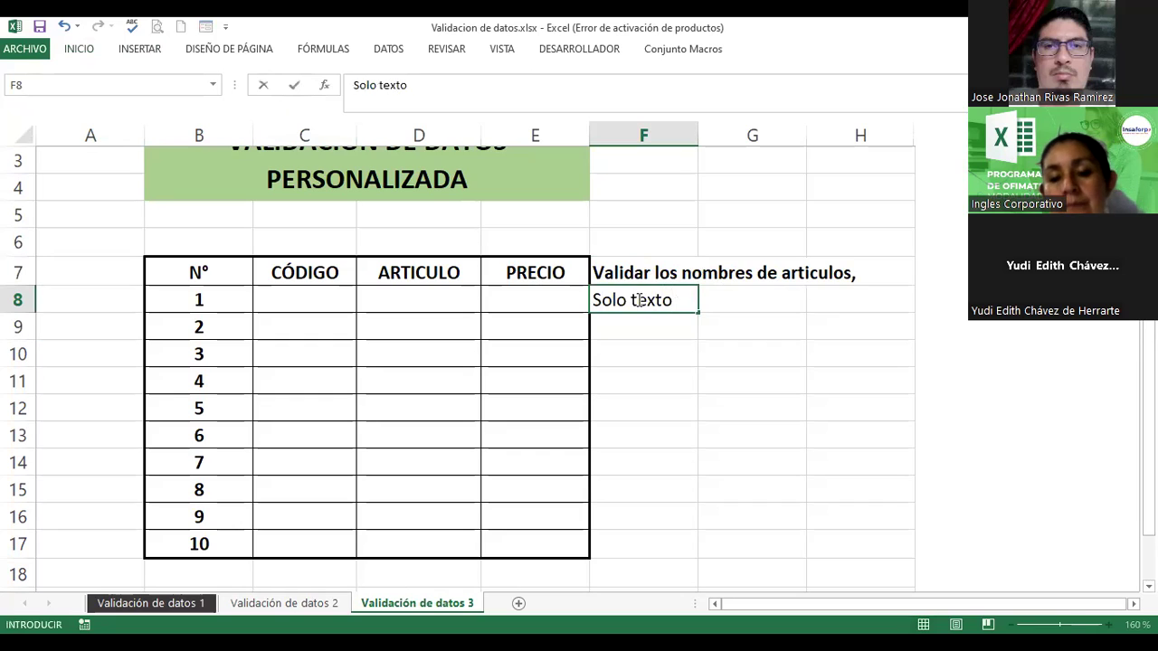
pyautogui.press('Return')
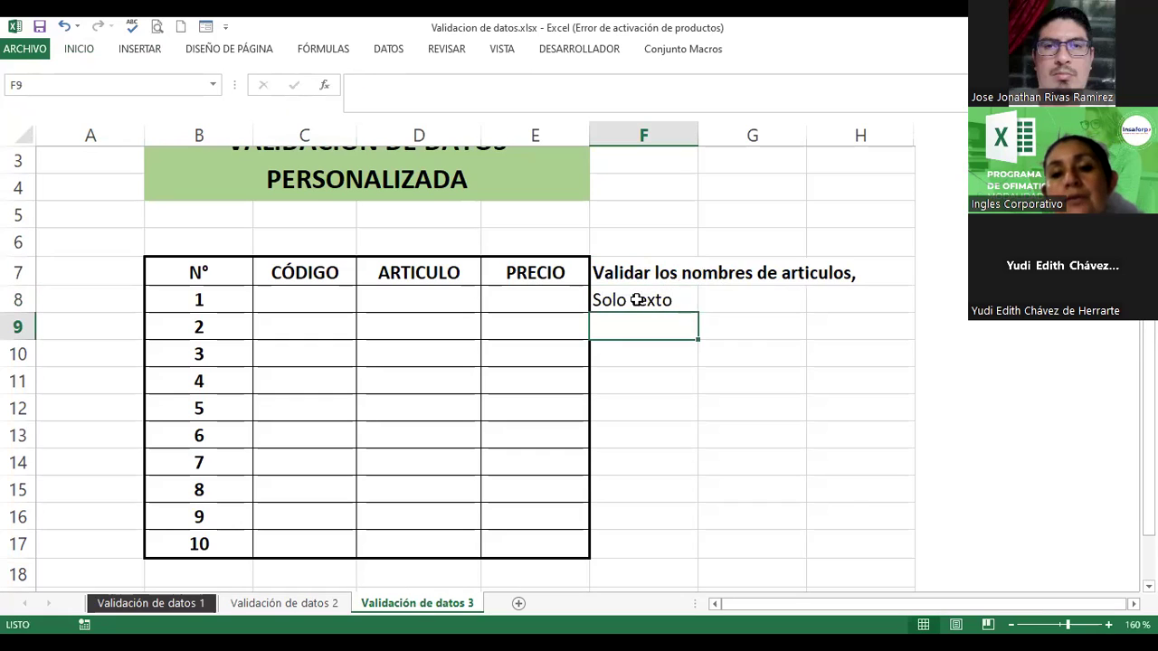
# Step: Enter the note "Precio validar el ingreso de precios desde" in cell F9
pyautogui.write('POre')
pyautogui.press('BackSpace')
pyautogui.press('BackSpace')
pyautogui.press('BackSpace')
pyautogui.write('re')
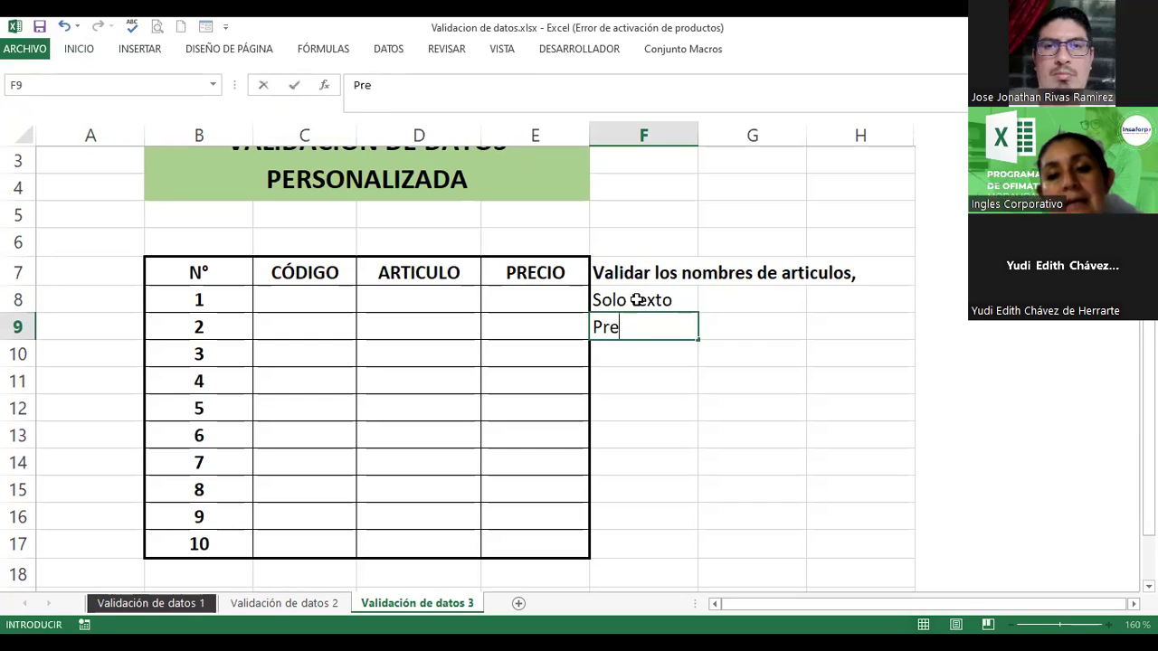
pyautogui.write('cio validad')
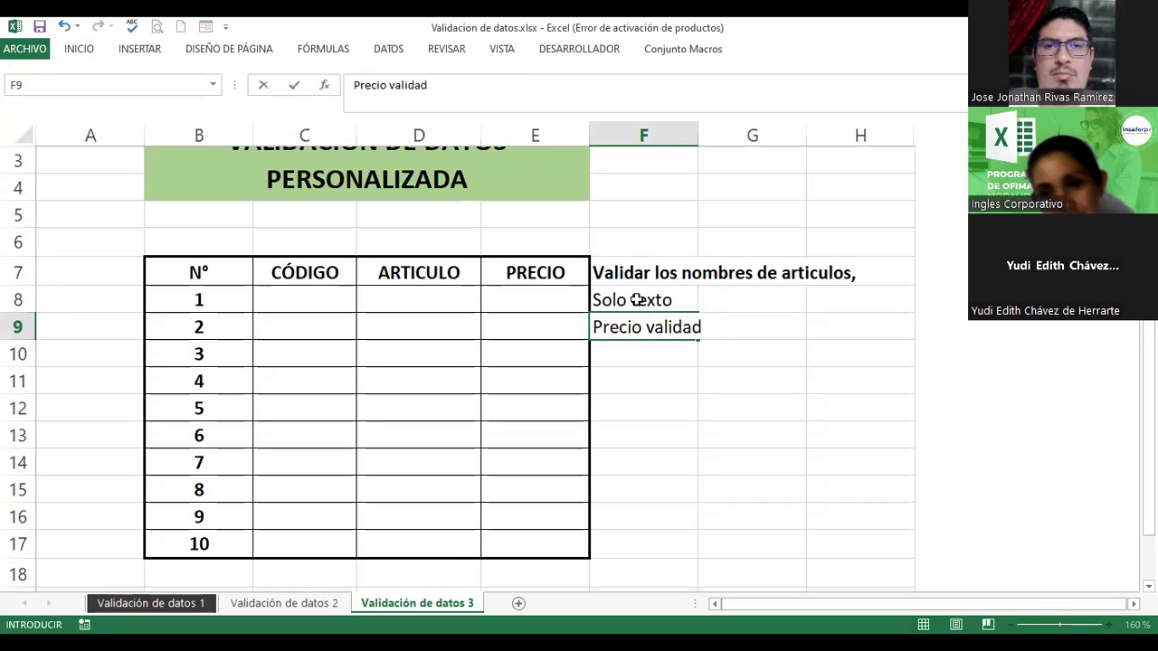
pyautogui.press('BackSpace')
pyautogui.press('BackSpace')
pyautogui.write('r ')
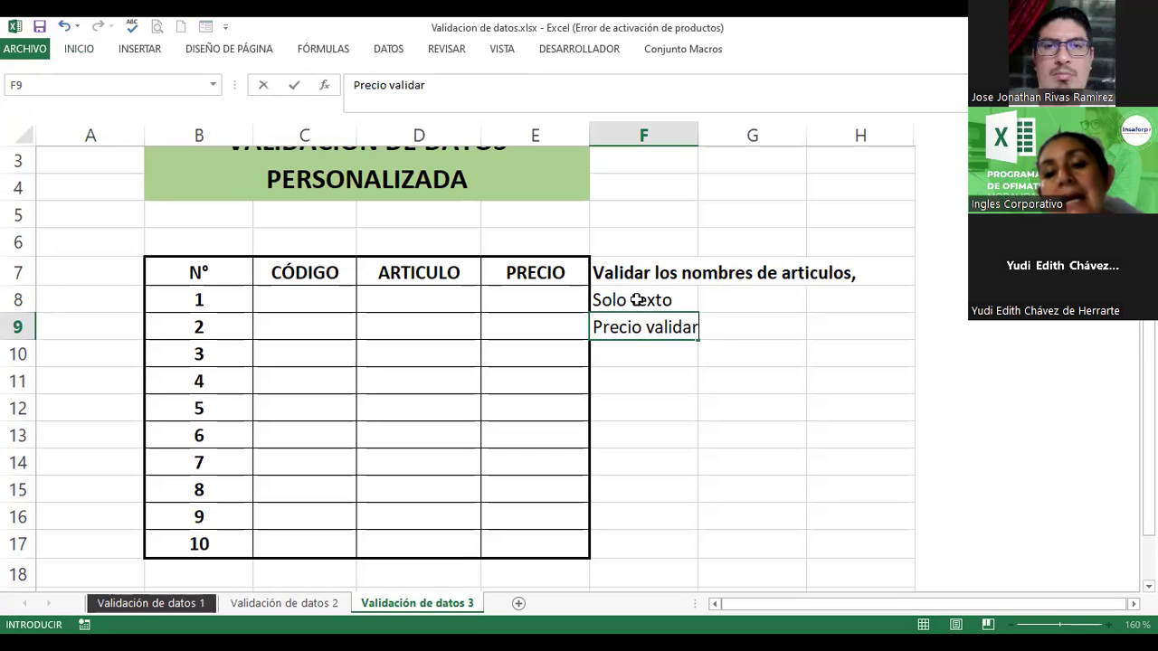
pyautogui.write('el ing')
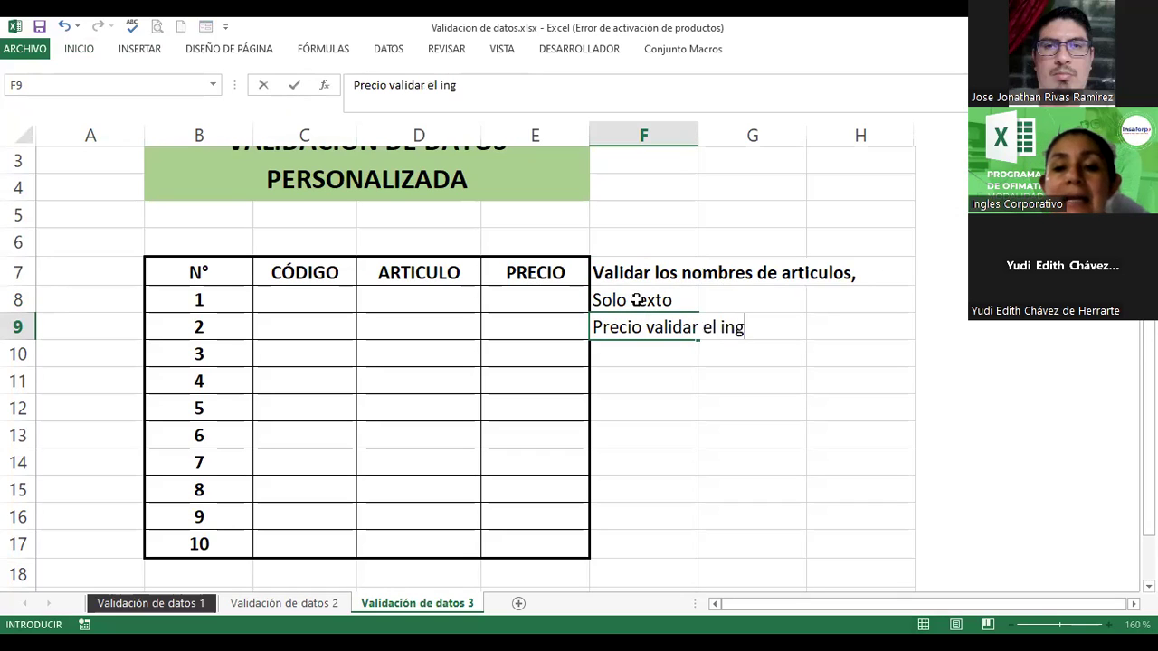
pyautogui.write('reso de')
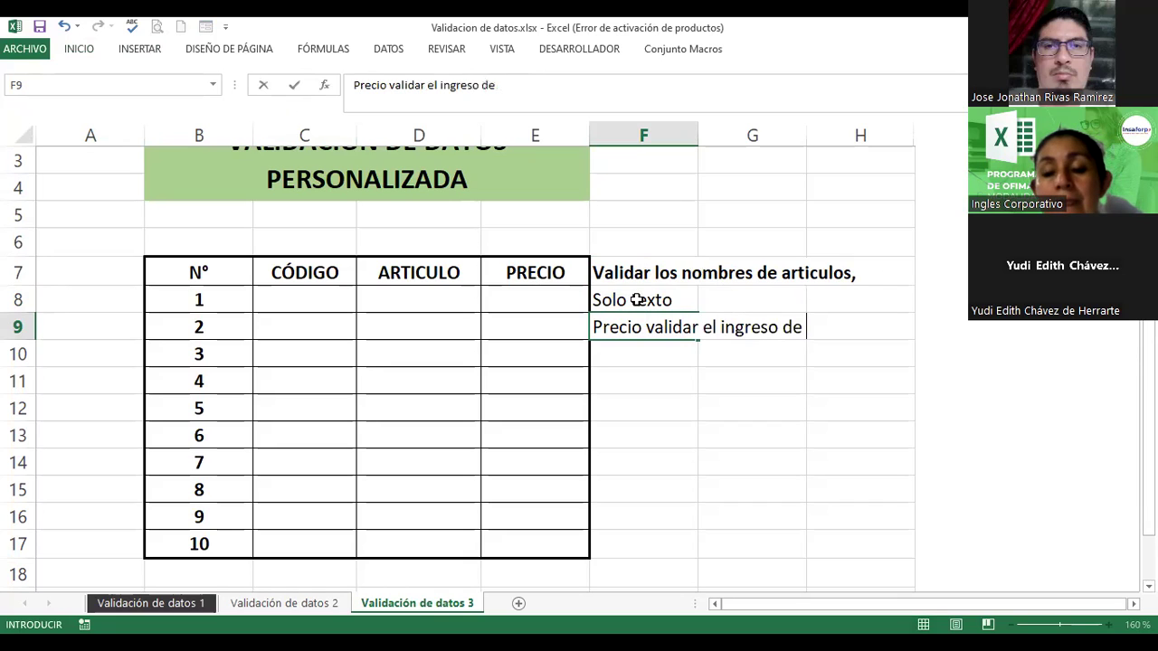
pyautogui.write(' pre')
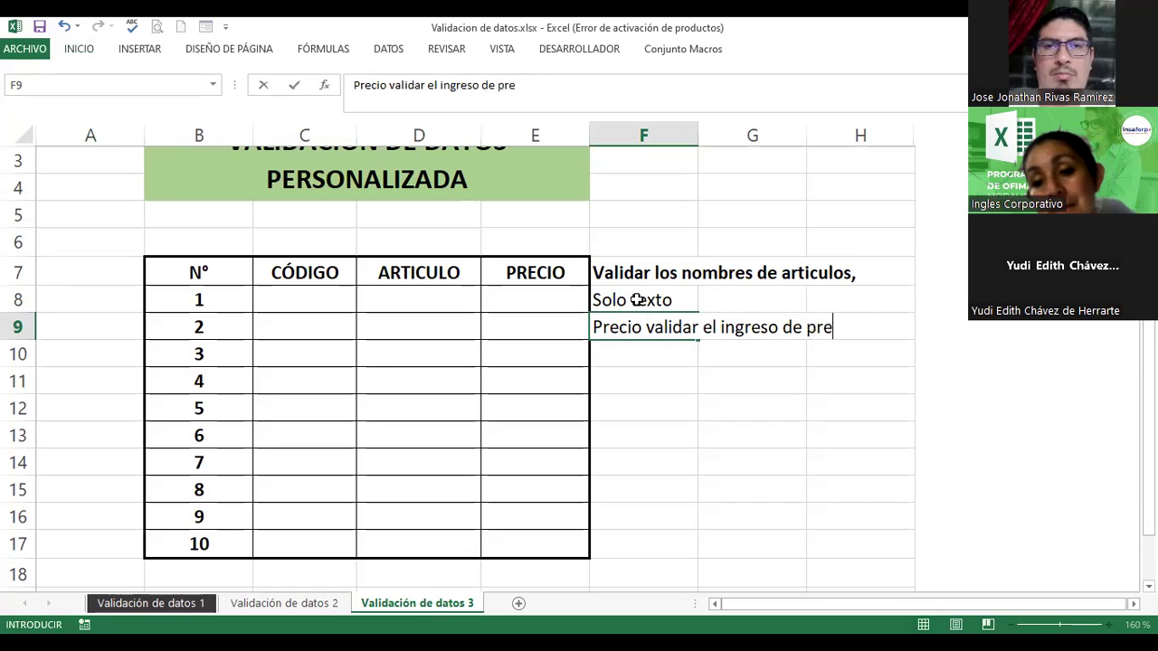
pyautogui.write('cios desde')
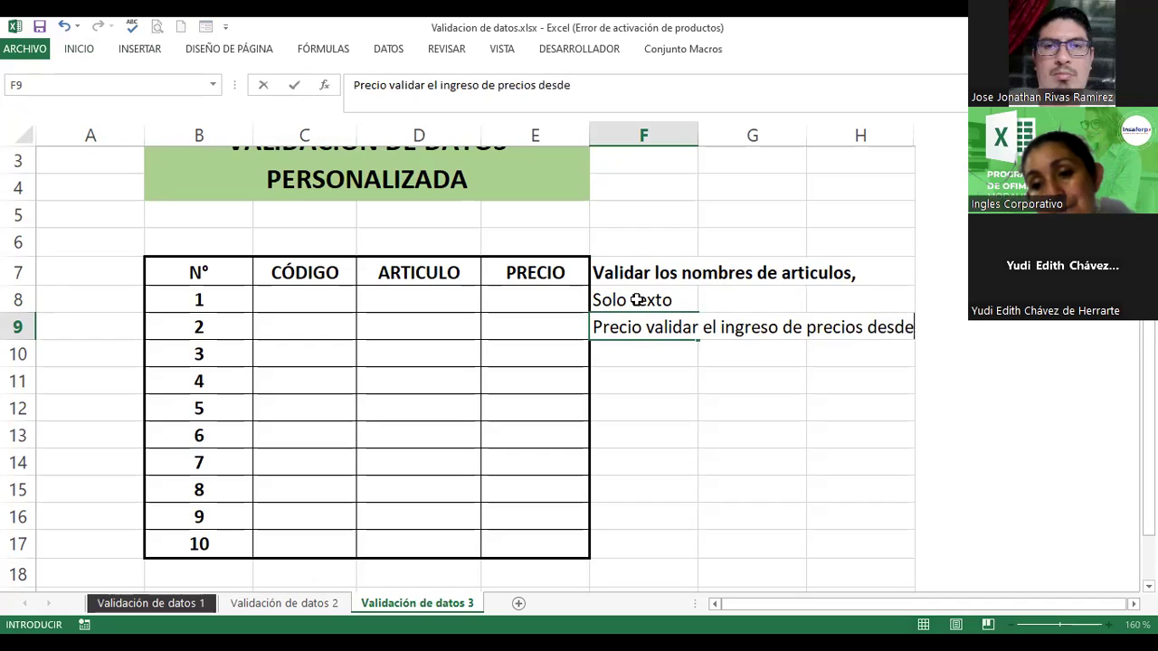
pyautogui.press('Return')
# Step: Enter the price range note "10.50 has 45" in cell F10
pyautogui.write('1')
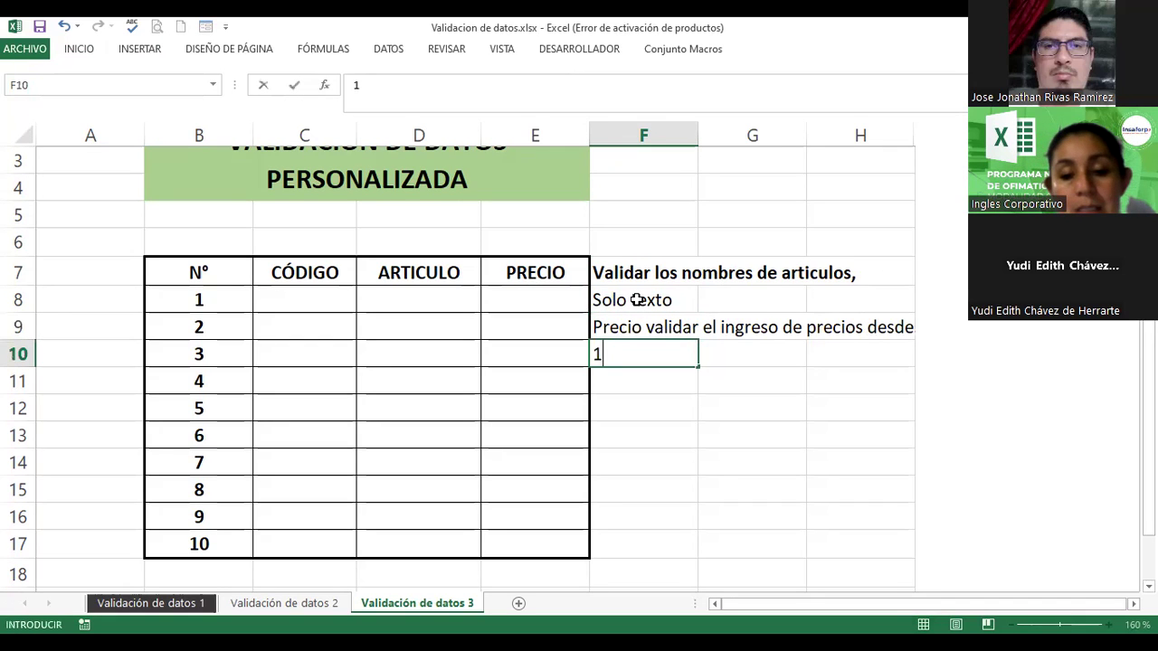
pyautogui.write('0.')
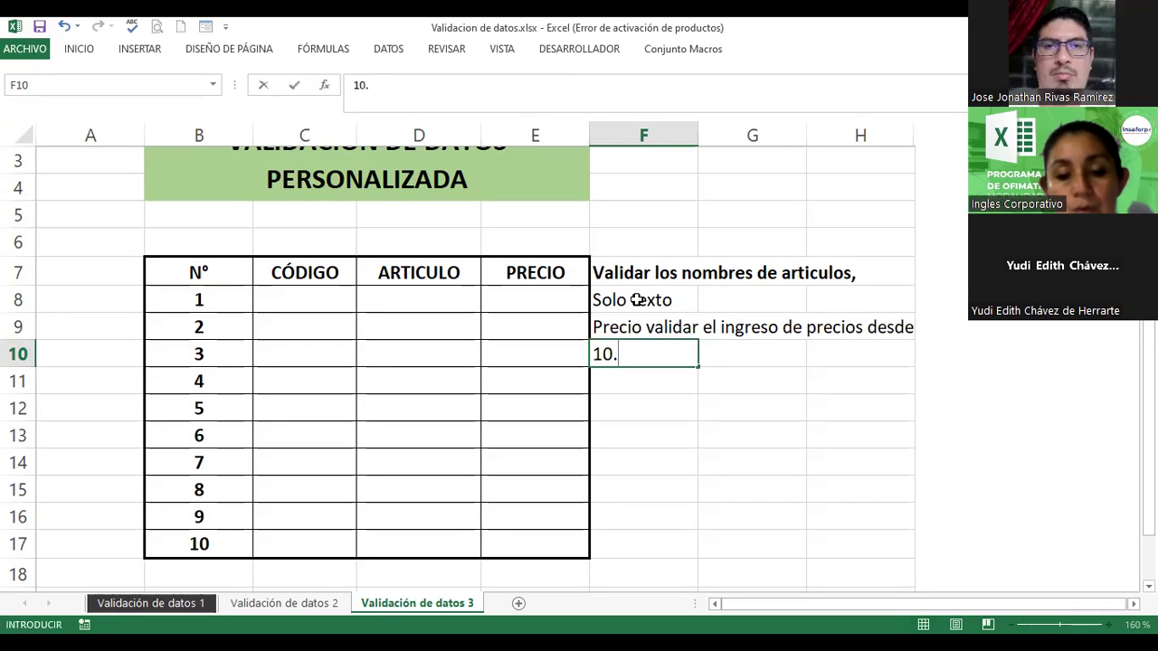
pyautogui.write('50 has')
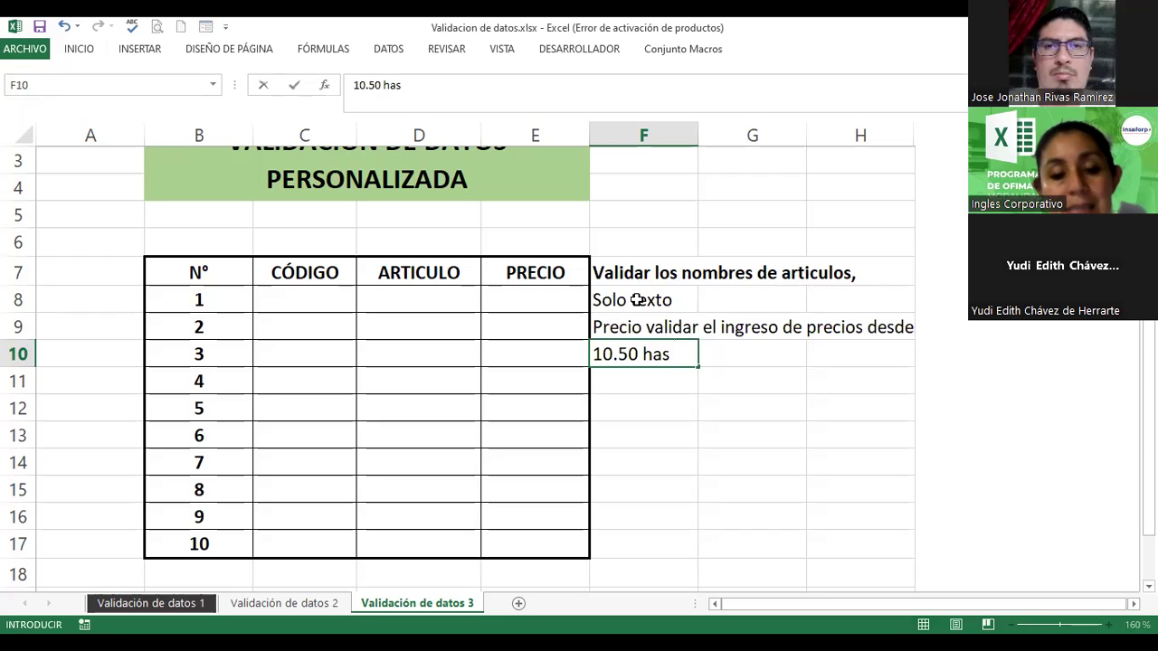
pyautogui.write(' 45')
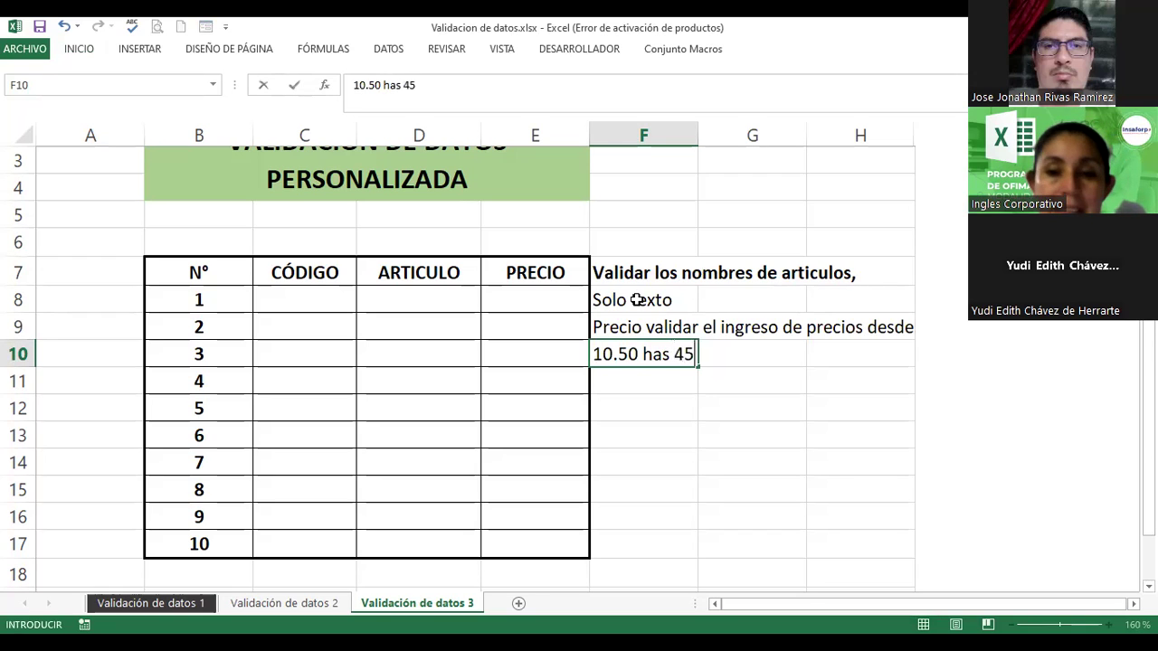
pyautogui.press('Return')
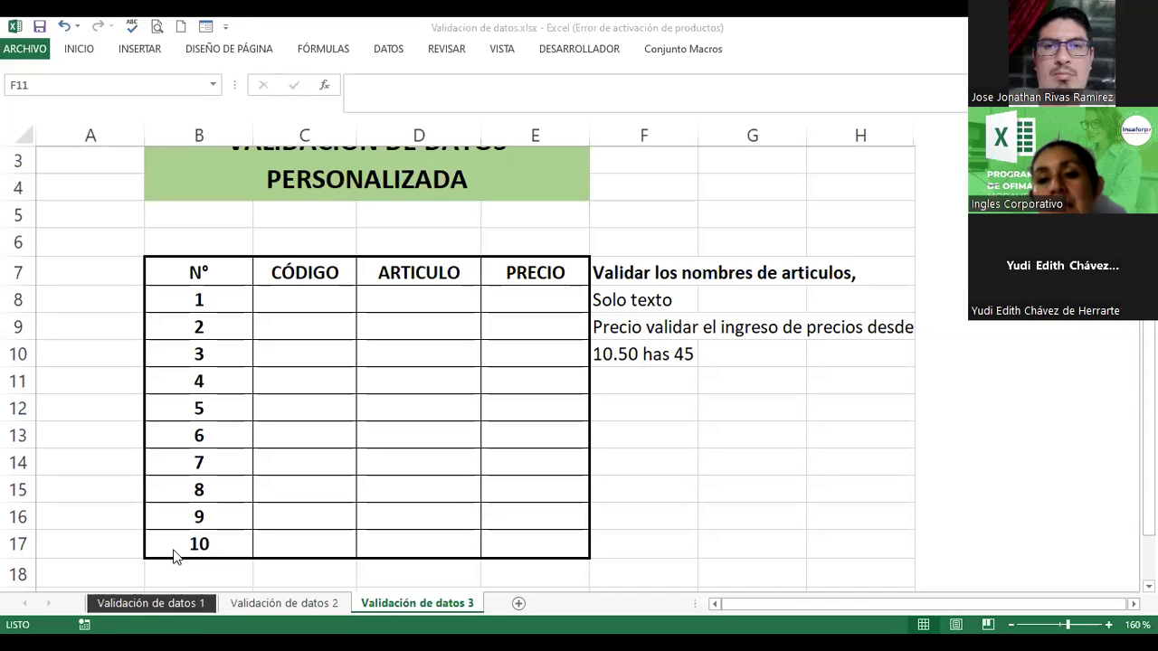
pyautogui.click(644, 381)
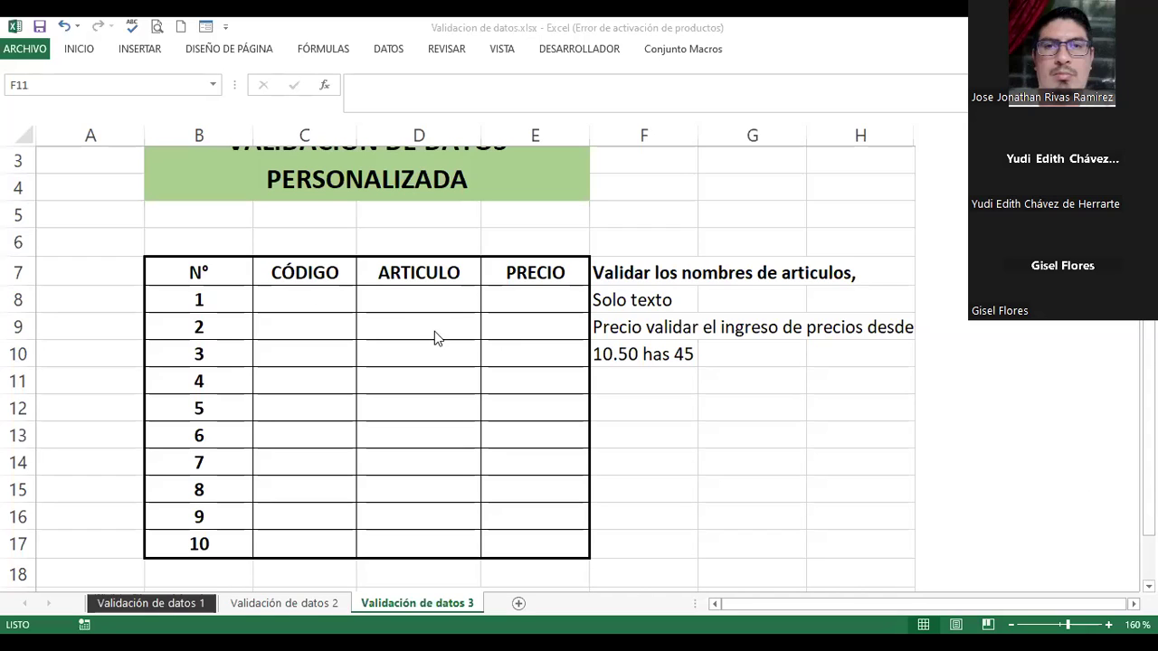
# Step: Start a custom (Personalizada) data validation rule for the ARTICULO cells D8:D17
pyautogui.click(412, 300)
pyautogui.click(412, 300)
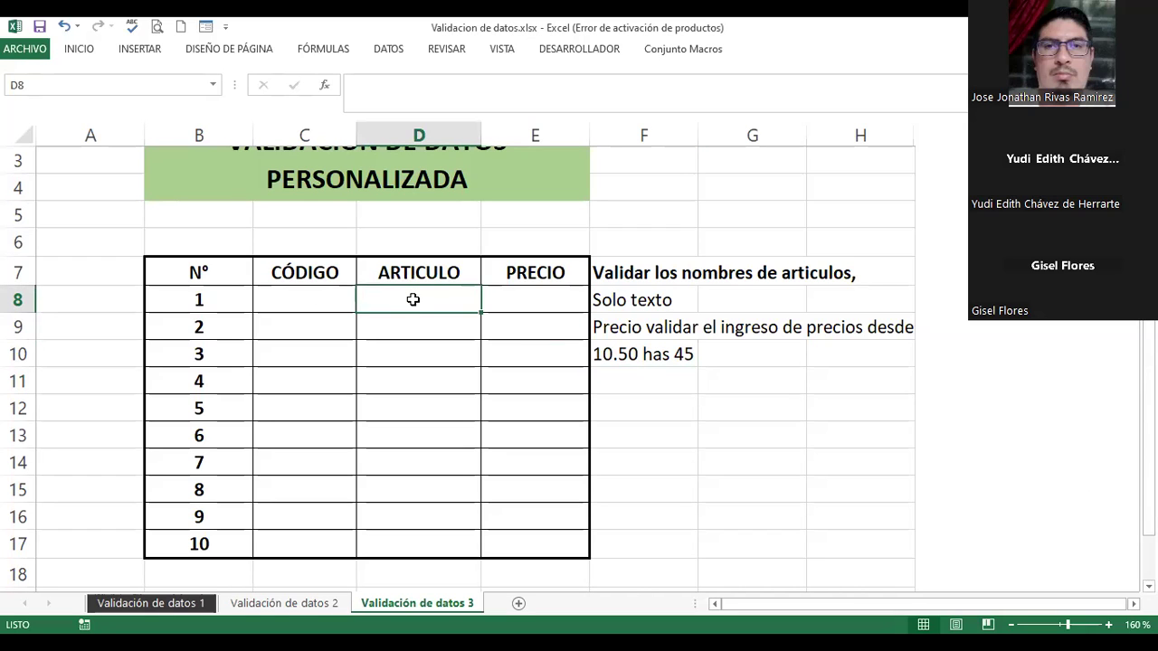
pyautogui.moveTo(412, 300); pyautogui.dragTo(436, 544)
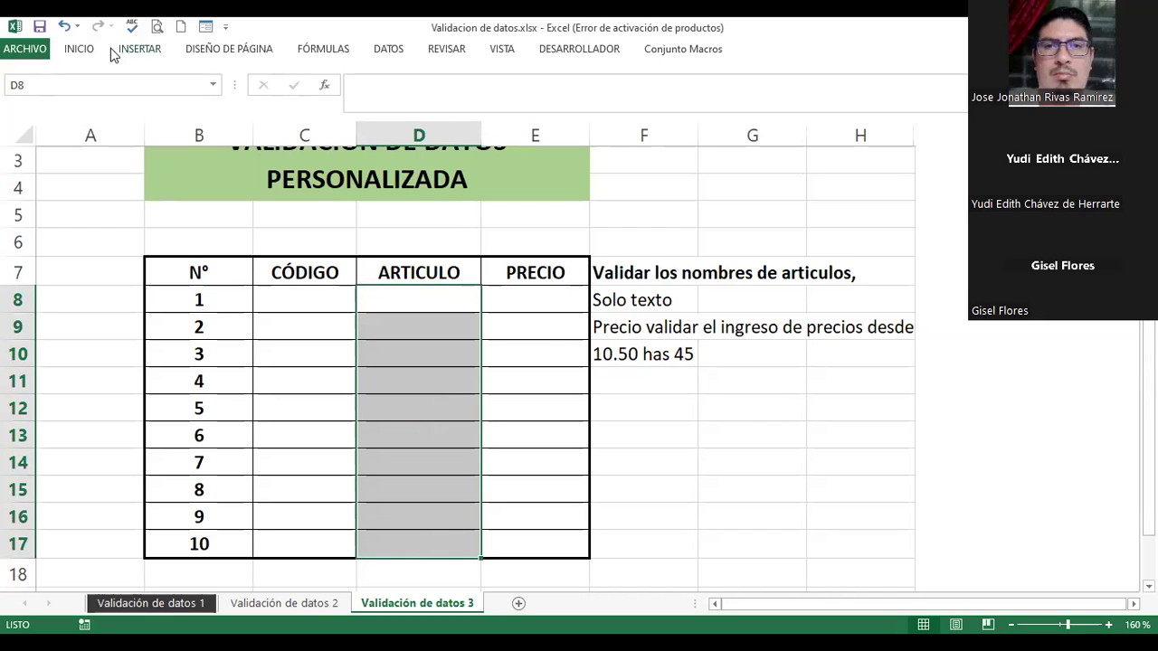
pyautogui.click(395, 50)
pyautogui.click(715, 107)
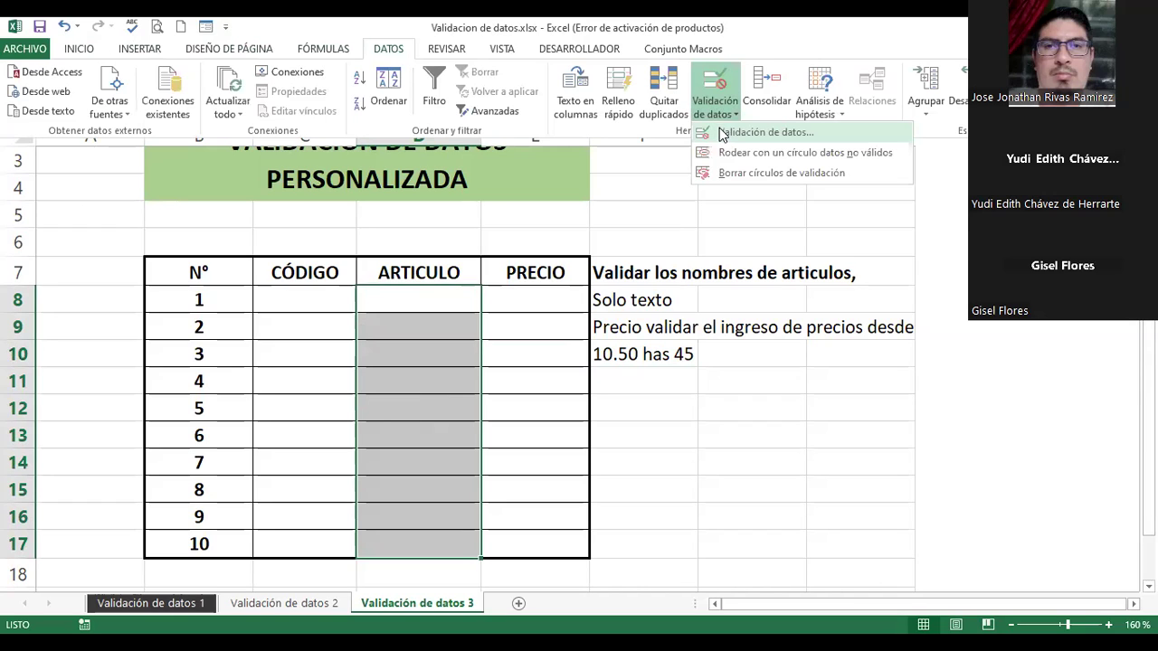
pyautogui.click(722, 133)
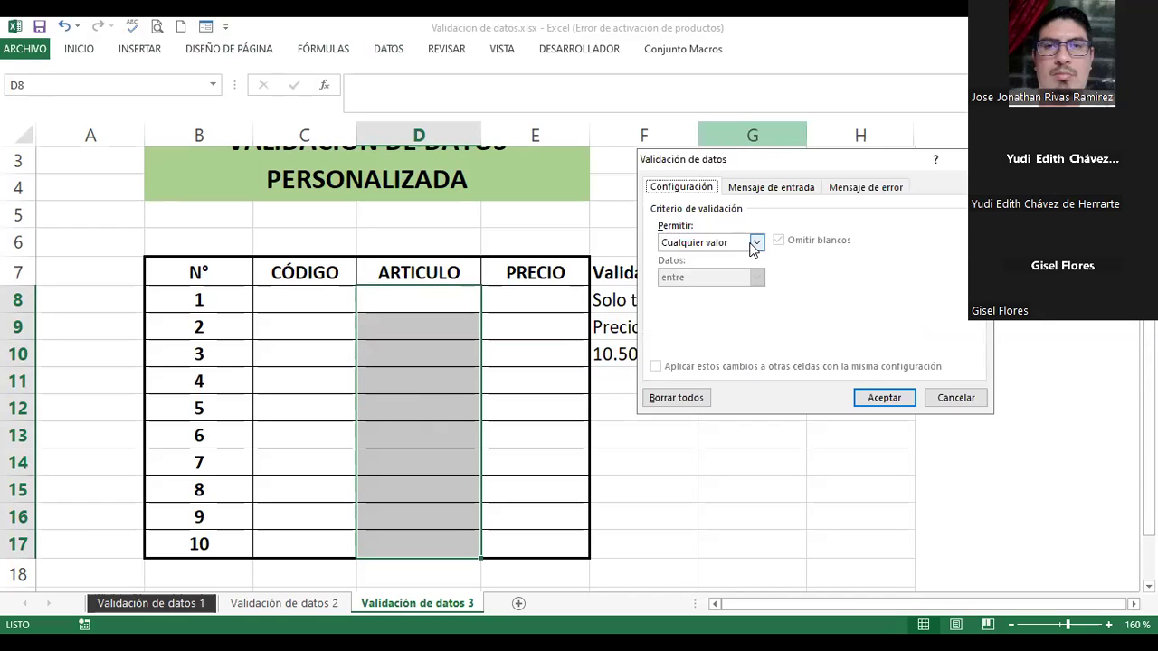
pyautogui.click(756, 243)
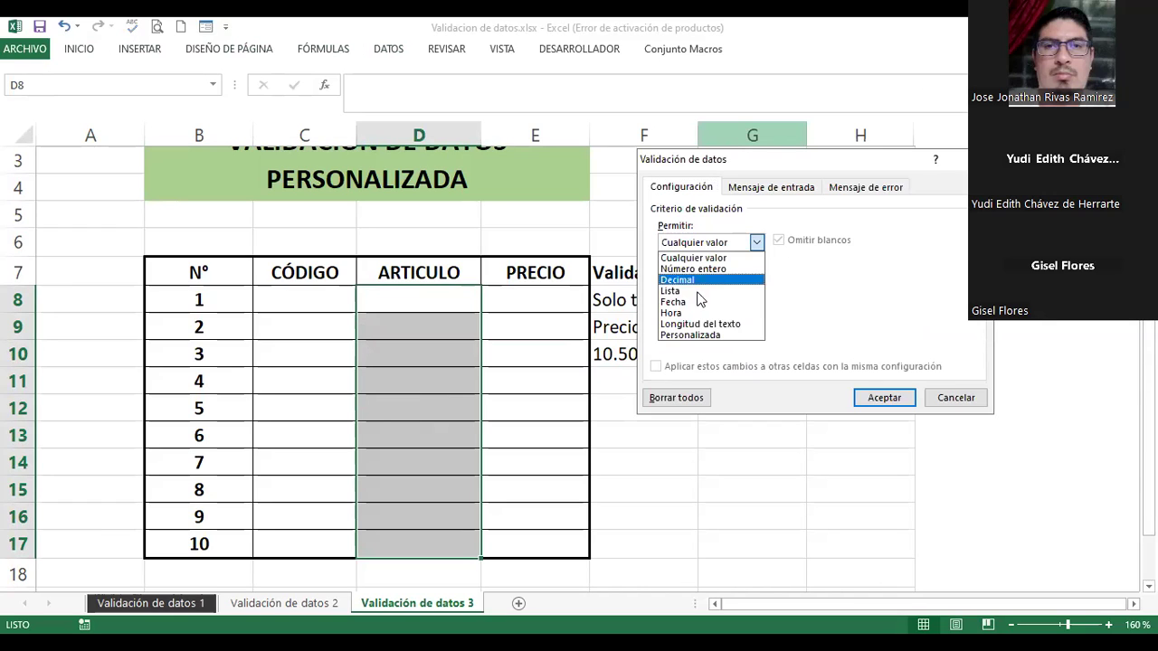
pyautogui.click(689, 336)
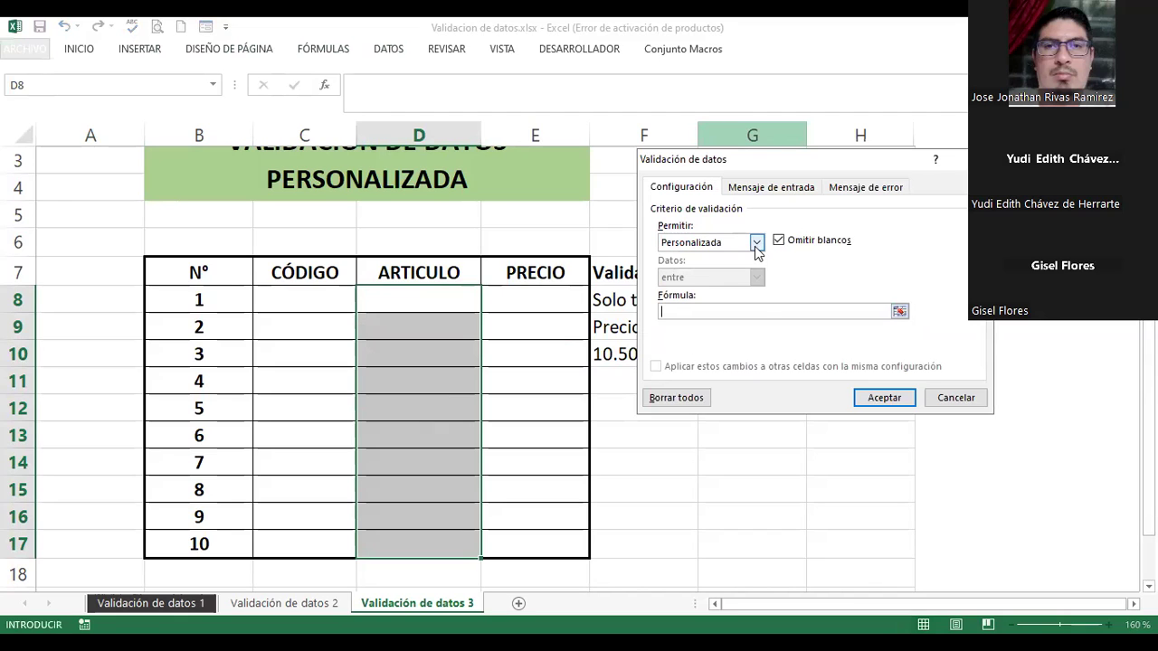
# Step: Set the validation formula to =Estexto(D8) and apply the rule to the ARTICULO cells
pyautogui.write('=')
pyautogui.write('texto')
pyautogui.press('BackSpace')
pyautogui.press('BackSpace')
pyautogui.press('BackSpace')
pyautogui.press('BackSpace')
pyautogui.press('BackSpace')
pyautogui.write('Estexto(')
pyautogui.click(395, 299)
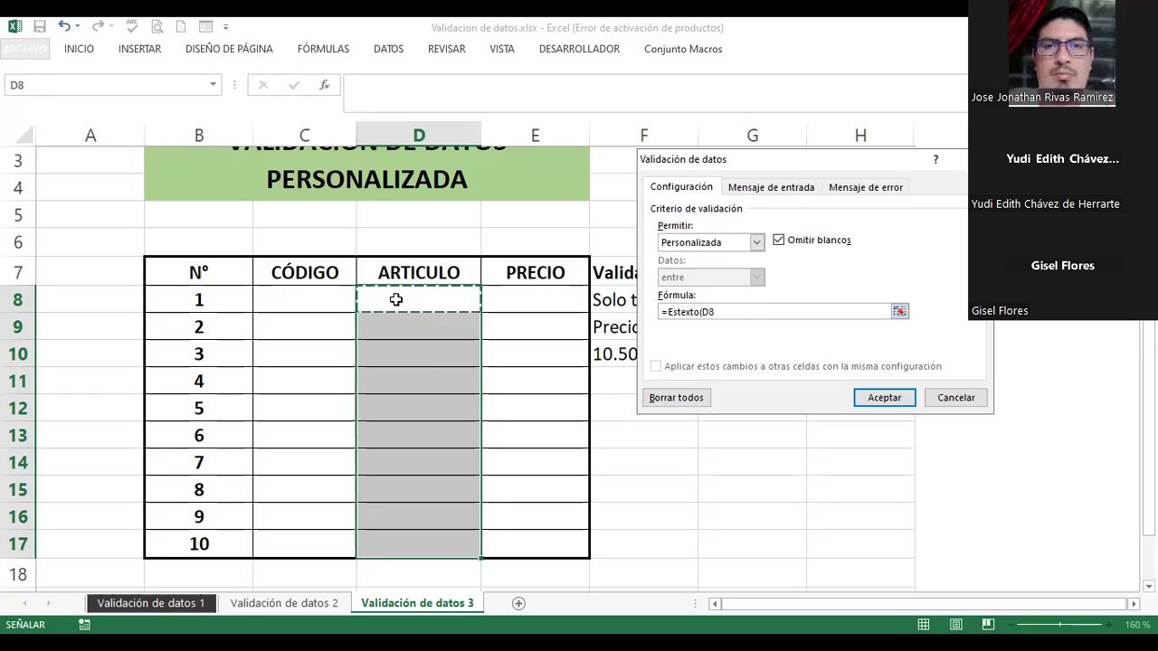
pyautogui.write(')')
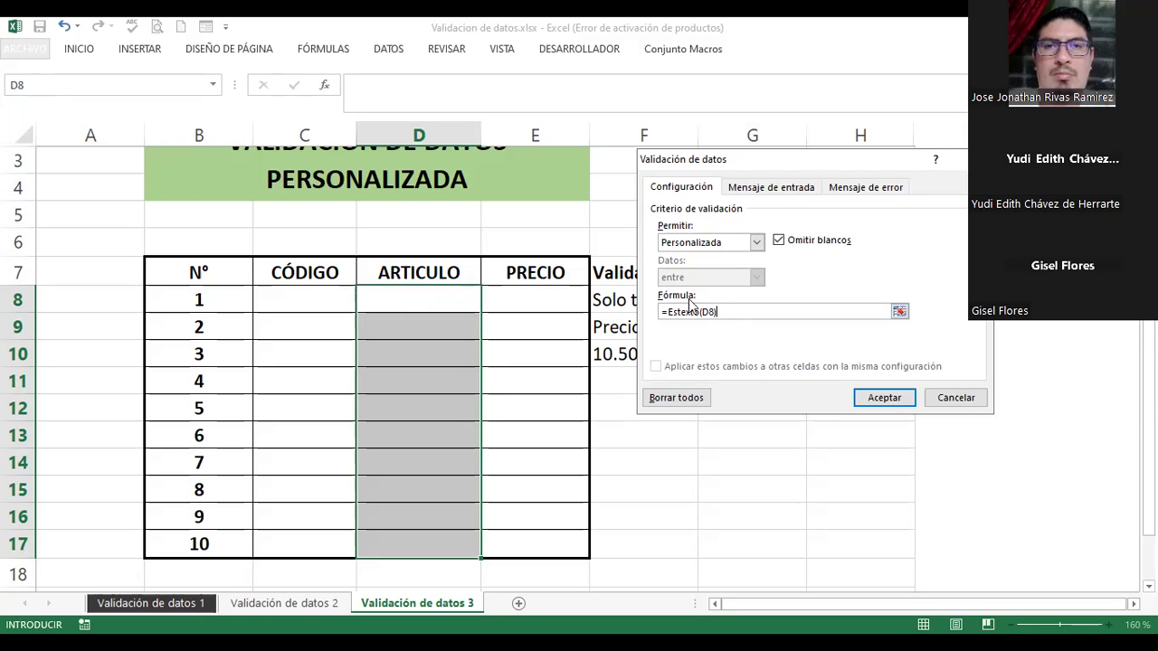
pyautogui.moveTo(718, 311); pyautogui.dragTo(655, 312)
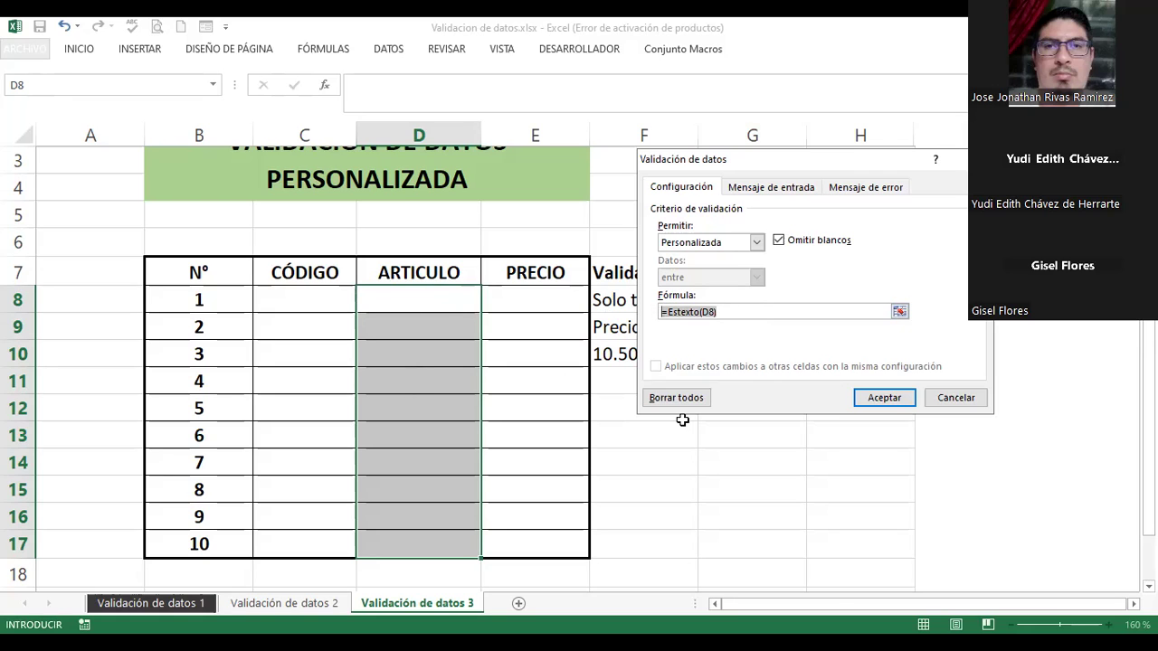
pyautogui.click(882, 398)
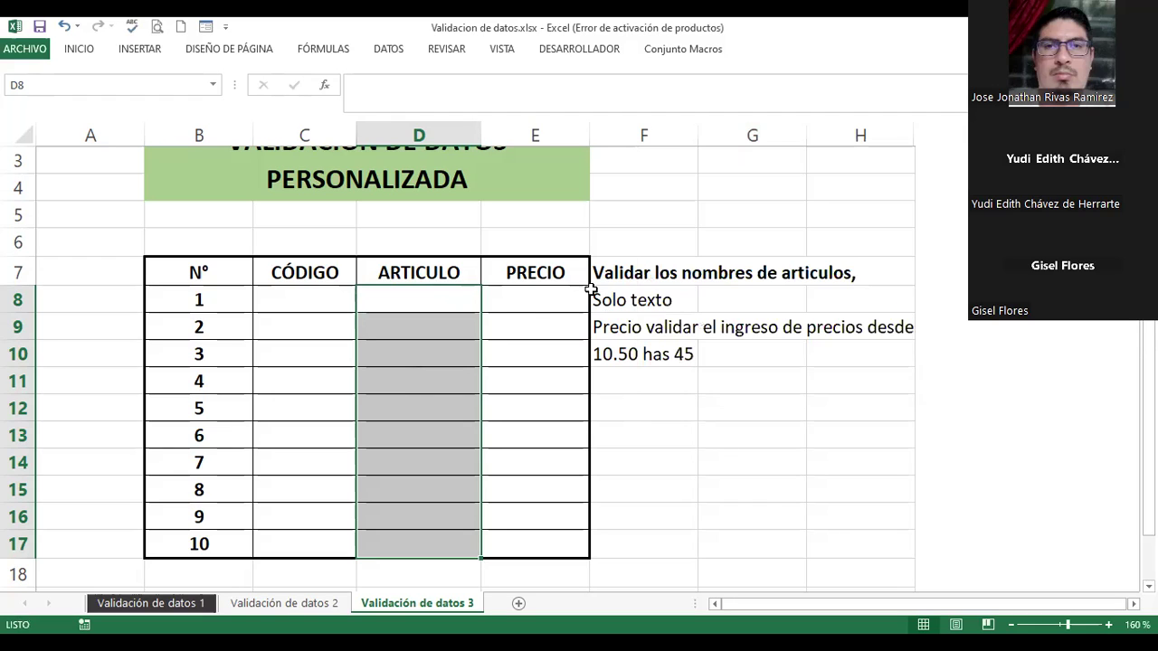
# Step: Open the data validation settings for the PRECIO cells E8:E17 and move the dialog away from the notes
pyautogui.click(537, 304)
pyautogui.moveTo(540, 292); pyautogui.dragTo(558, 535)
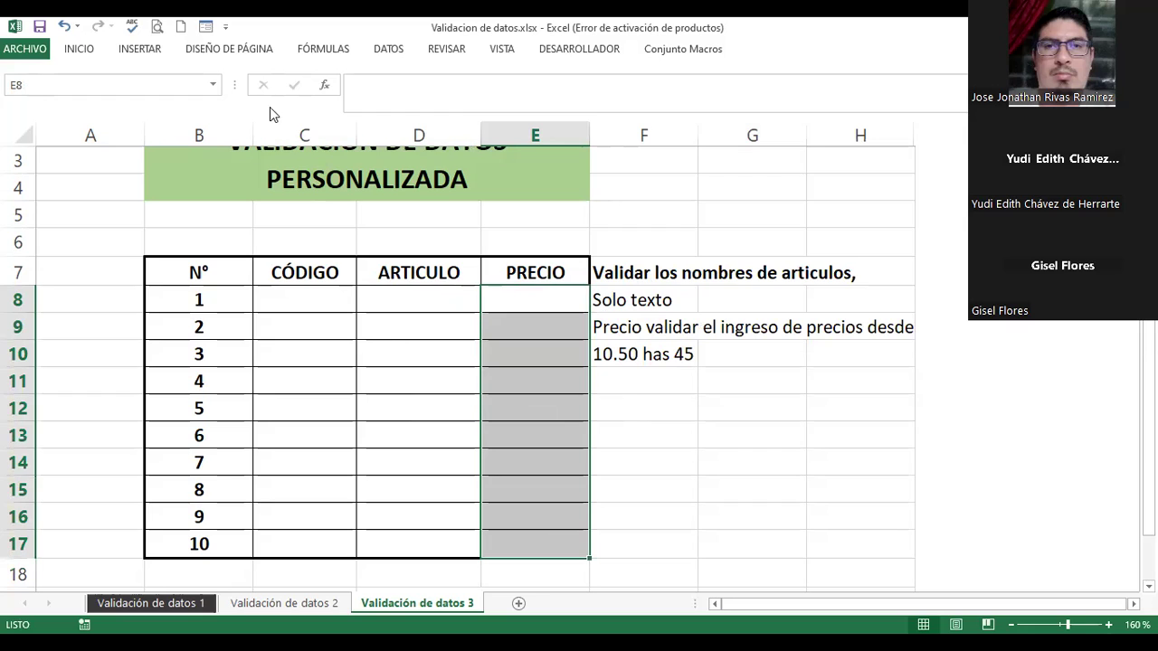
pyautogui.click(388, 50)
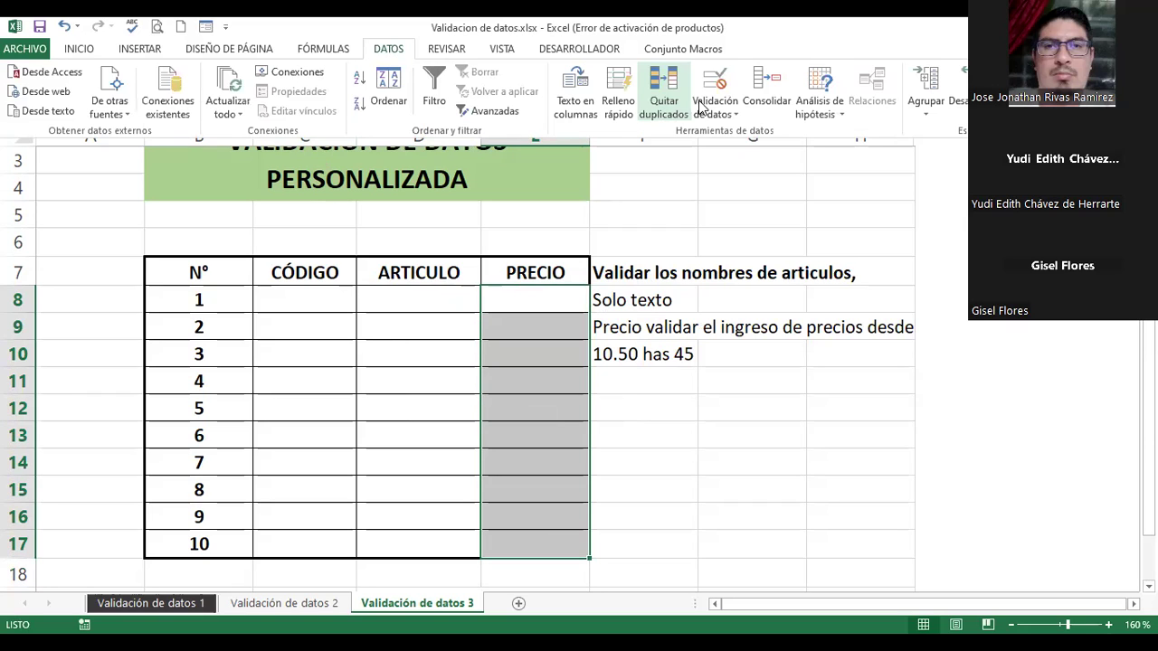
pyautogui.click(706, 108)
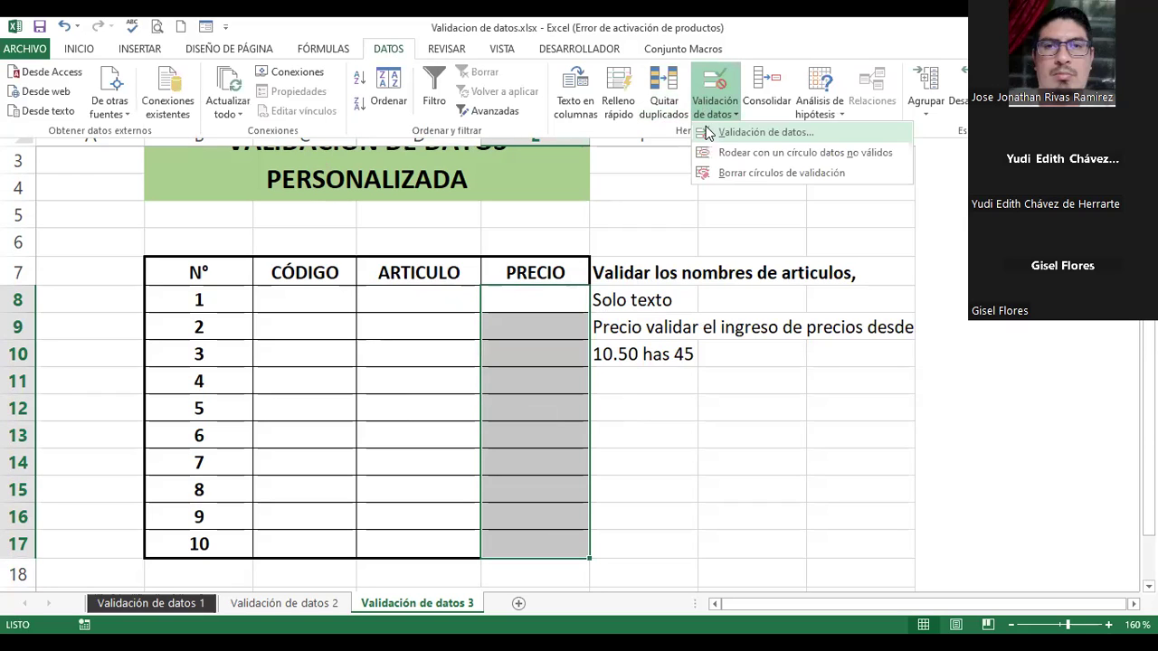
pyautogui.click(707, 131)
pyautogui.click(705, 244)
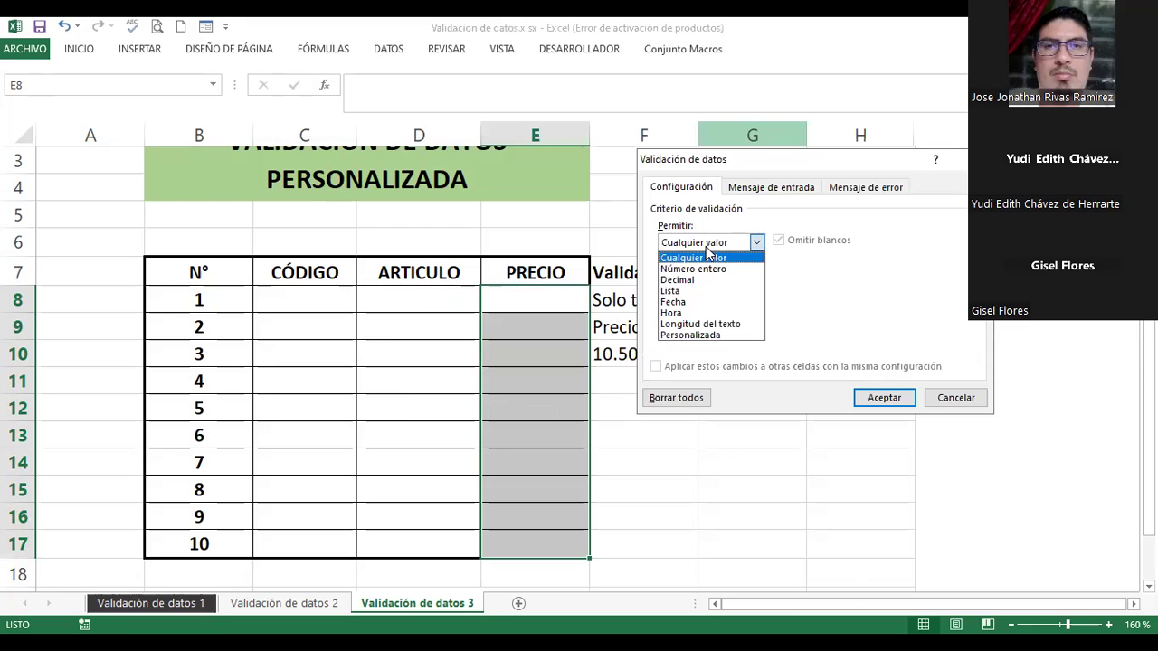
pyautogui.click(724, 161)
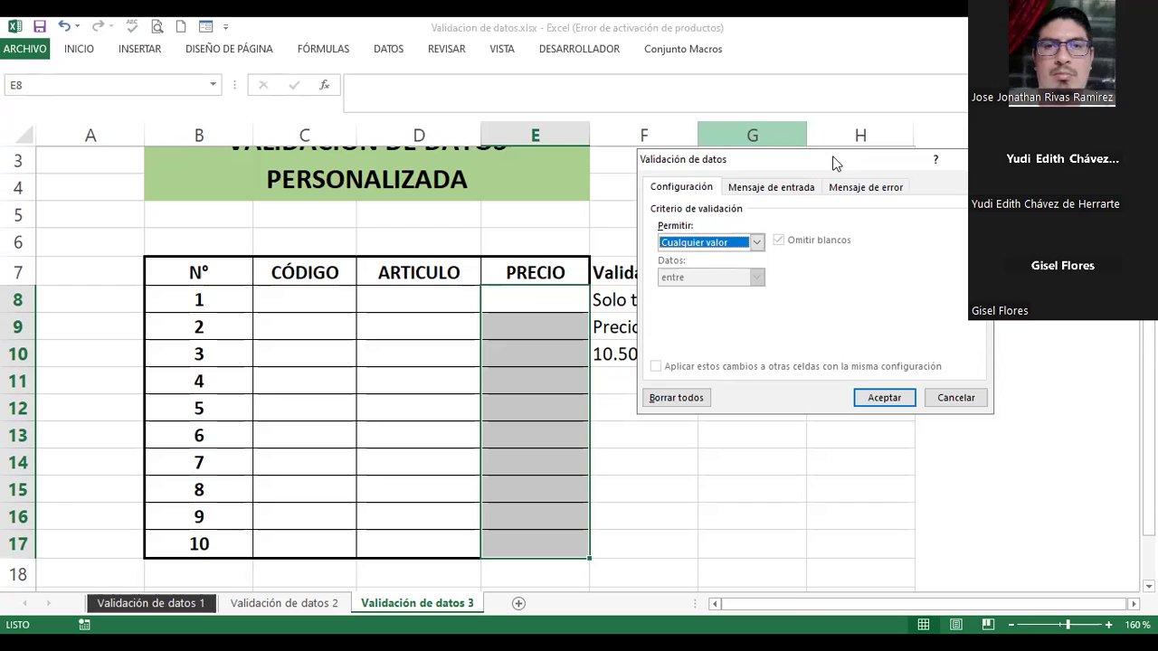
pyautogui.moveTo(835, 163); pyautogui.dragTo(958, 171)
# Step: Restrict the PRECIO cells to decimals between 10.50 and 45 and apply the rule
pyautogui.click(837, 253)
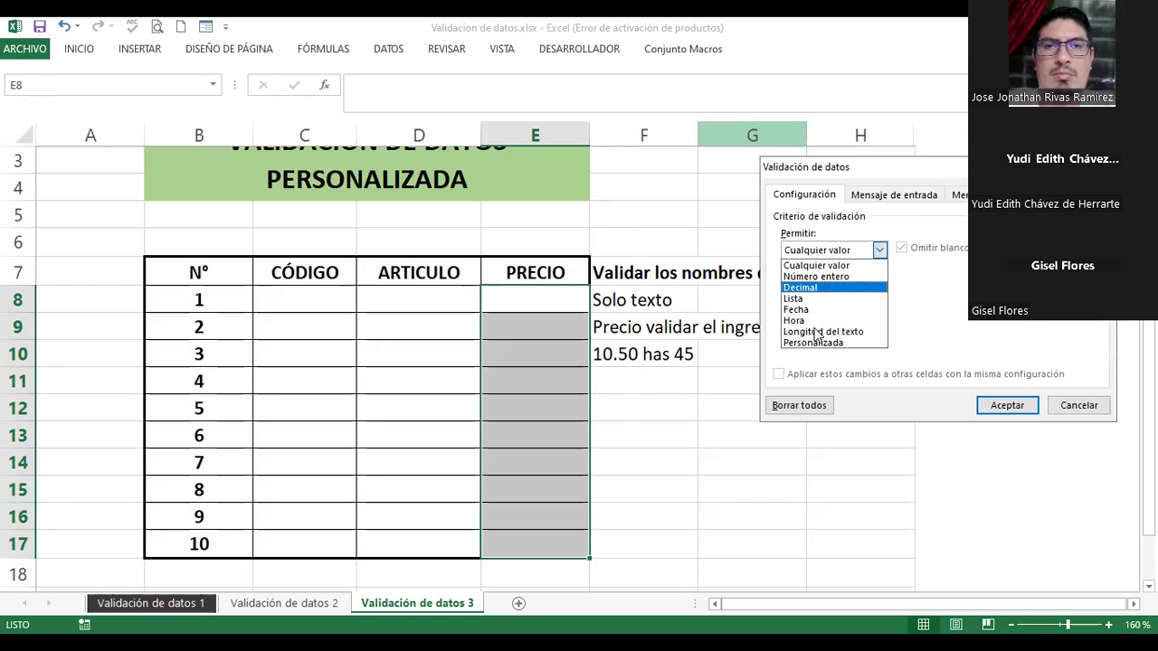
pyautogui.click(834, 288)
pyautogui.click(804, 320)
pyautogui.write('10')
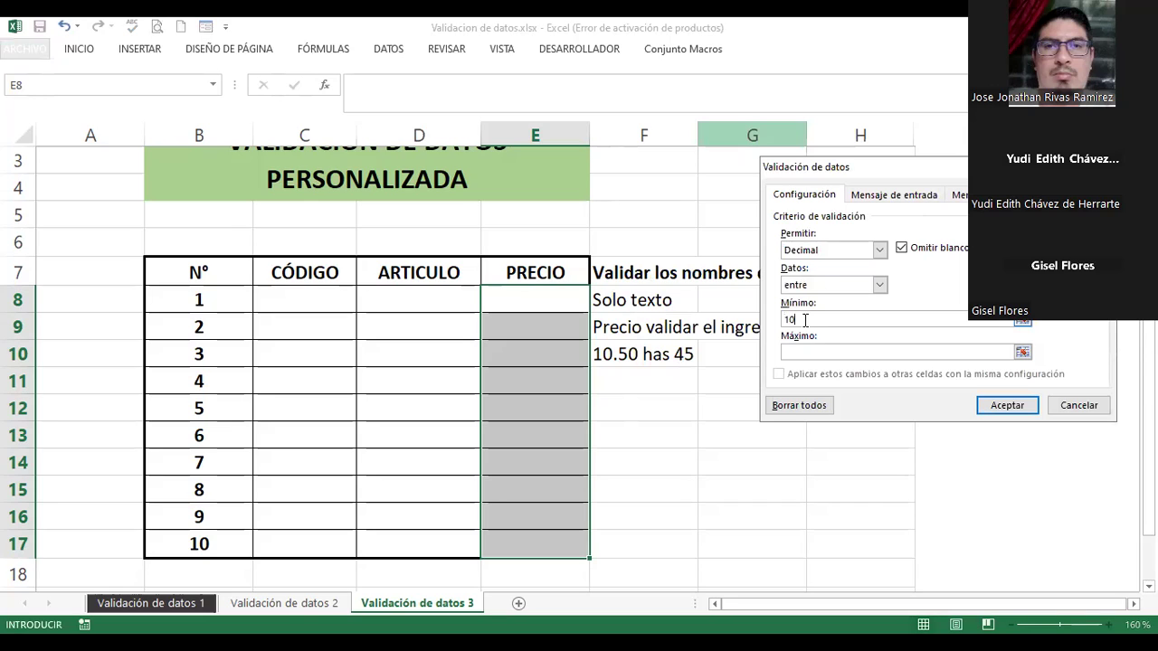
pyautogui.write('.50')
pyautogui.click(826, 354)
pyautogui.write('45')
pyautogui.press('Tab')
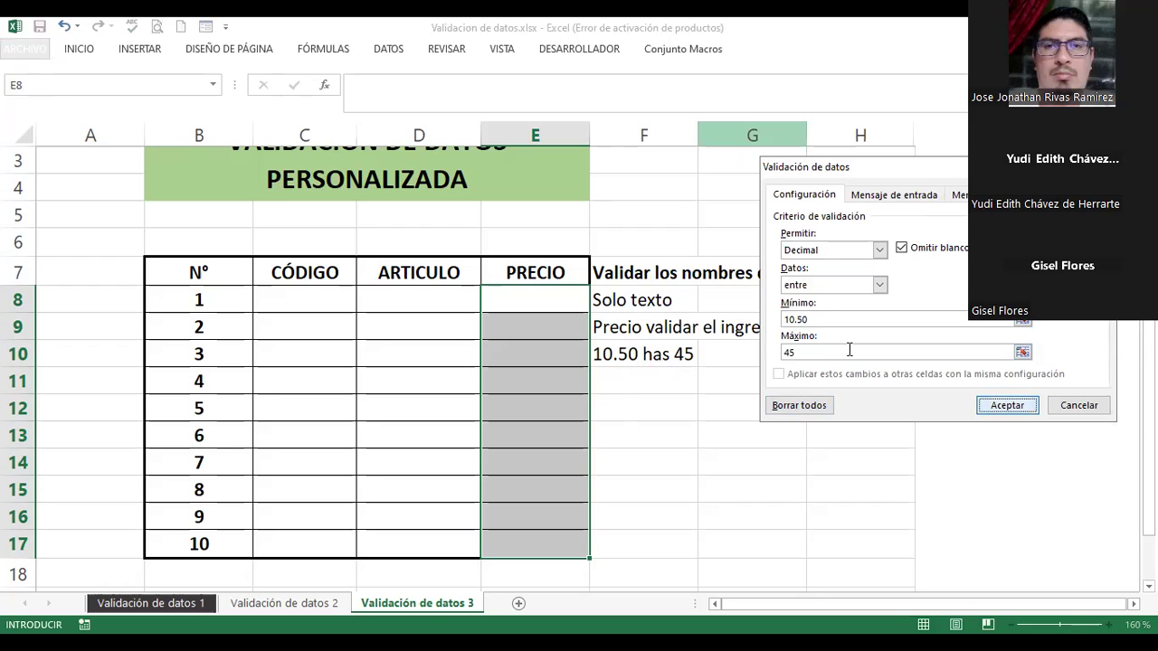
pyautogui.press('Return')
# Step: Start a custom validation rule for the CÓDIGO cells C8:C17 with the formula =CONTAR.SI($A$5:$A$15;A5)=1
pyautogui.moveTo(295, 299); pyautogui.dragTo(295, 540)
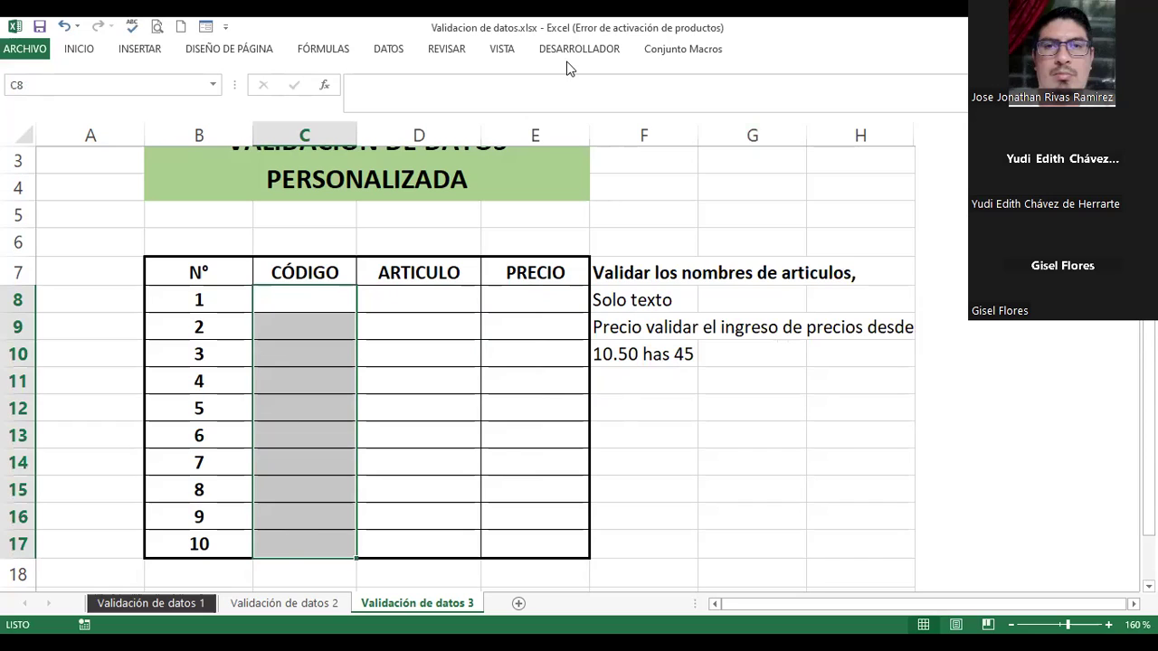
pyautogui.click(388, 49)
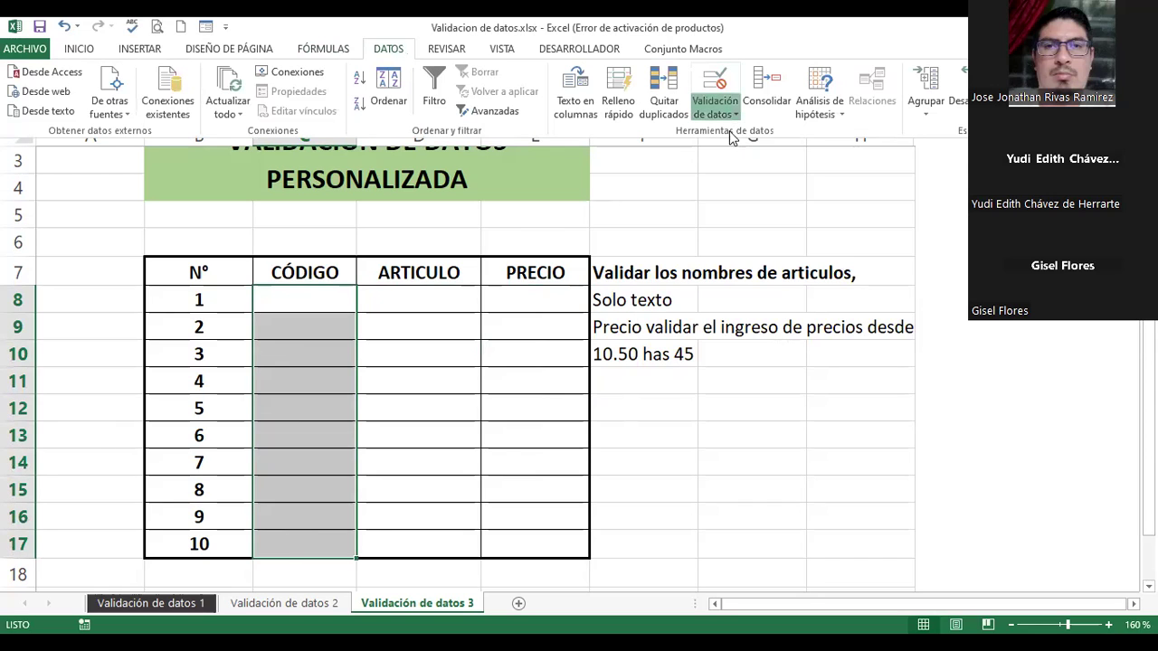
pyautogui.click(729, 125)
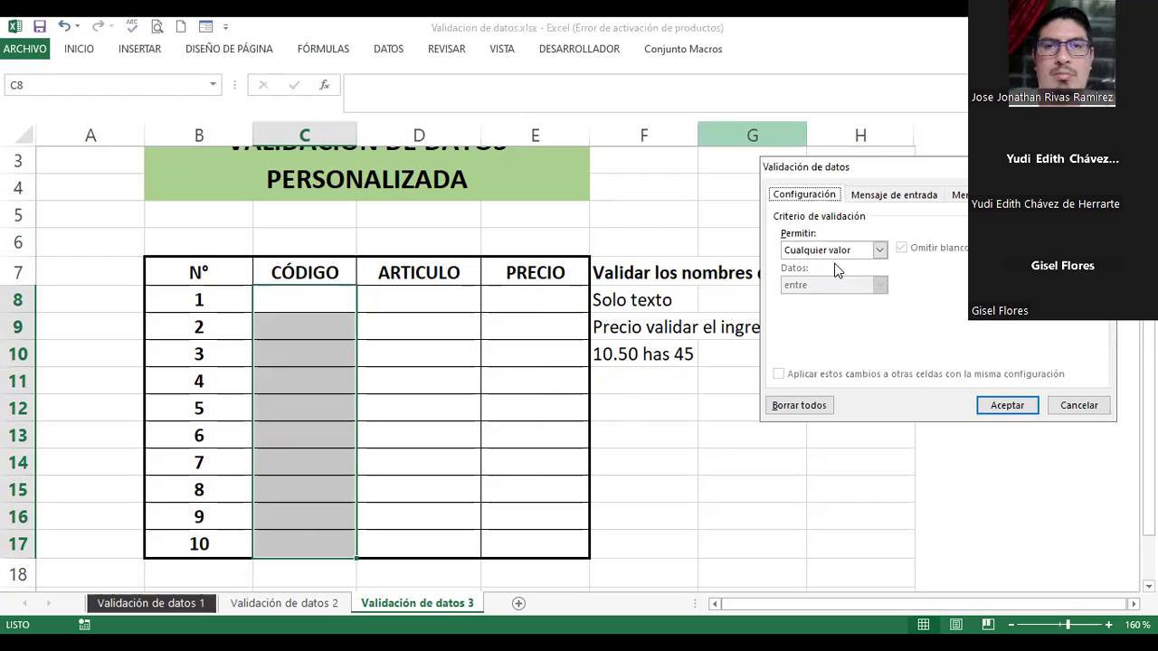
pyautogui.hotkey('alt', 'Down')
pyautogui.click(793, 341)
pyautogui.click(801, 319)
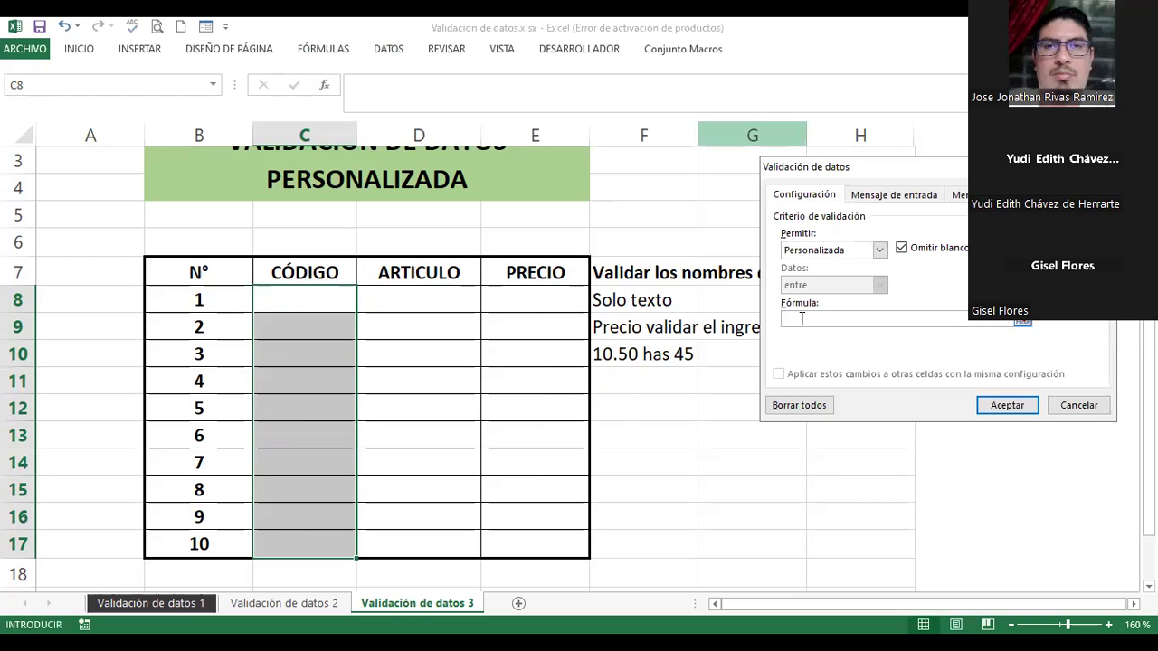
pyautogui.write('=CONTAR.SI($A$5:$A$15;A5)=1')
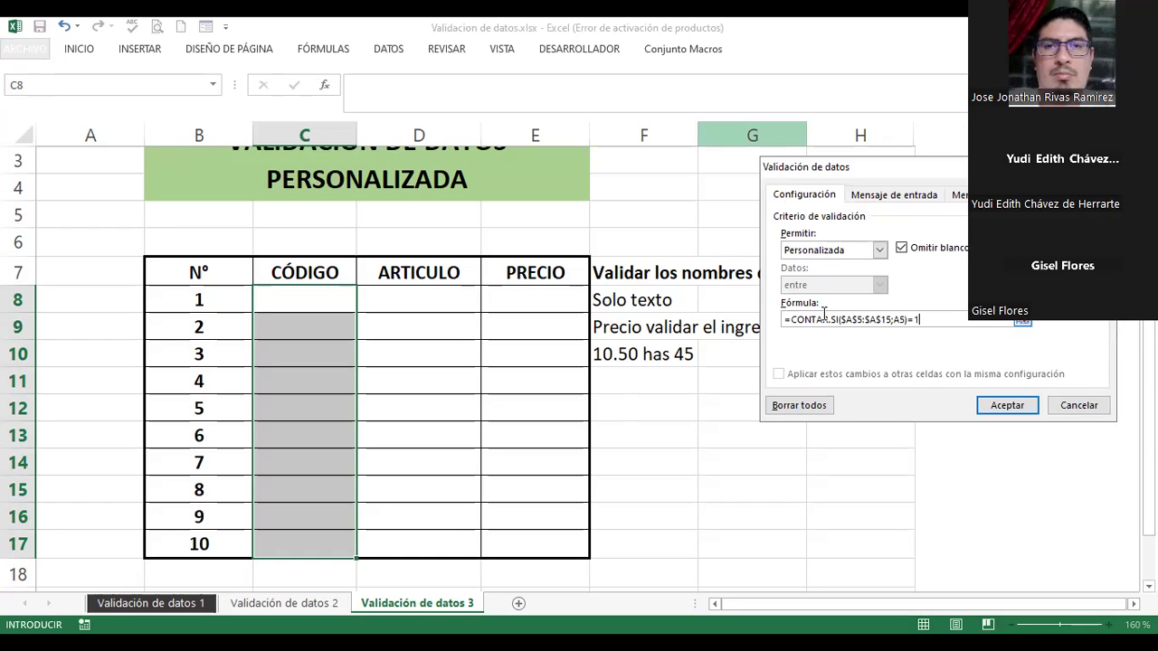
# Step: Replace the counted range in the CONTAR.SI formula with C8:C17
pyautogui.press('Left')
pyautogui.press('Left')
pyautogui.press('Left')
pyautogui.press('Left')
pyautogui.press('Left')
pyautogui.press('Left')
pyautogui.press('Left')
pyautogui.write('+')
pyautogui.press('Right')
pyautogui.press('BackSpace')
pyautogui.press('BackSpace')
pyautogui.press('BackSpace')
pyautogui.press('BackSpace')
pyautogui.press('BackSpace')
pyautogui.press('BackSpace')
pyautogui.press('BackSpace')
pyautogui.press('BackSpace')
pyautogui.press('BackSpace')
pyautogui.press('BackSpace')
pyautogui.press('BackSpace')
pyautogui.press('BackSpace')
pyautogui.press('Delete')
pyautogui.press('Delete')
pyautogui.click(281, 306)
pyautogui.write(';')
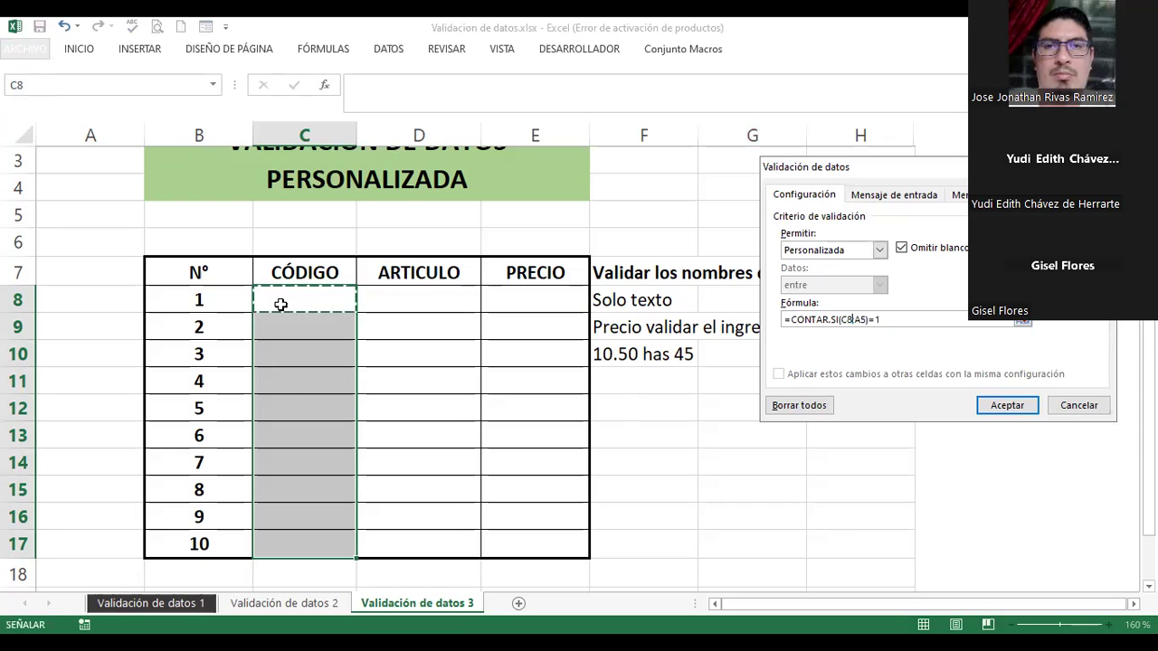
pyautogui.keyDown('shift'); pyautogui.click(333, 535); pyautogui.keyUp('shift')
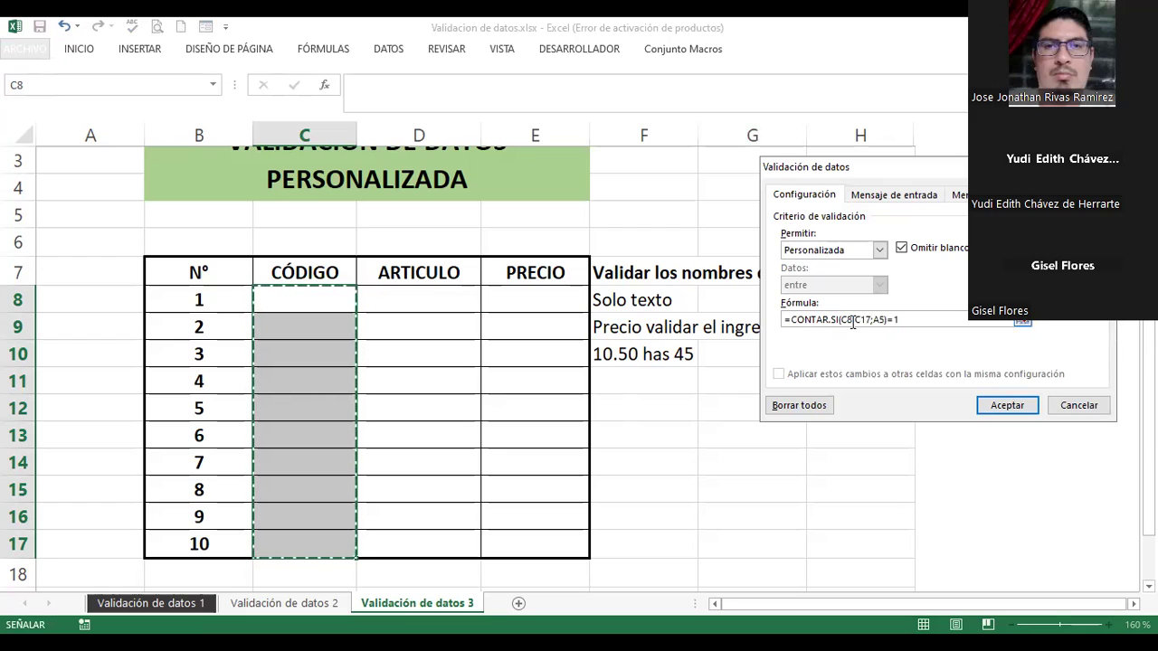
# Step: Make the counted range absolute as $C$8:$C$17 and change the criterion reference's column to C
pyautogui.click(844, 321)
pyautogui.press('F4')
pyautogui.click(860, 332)
pyautogui.press('F4')
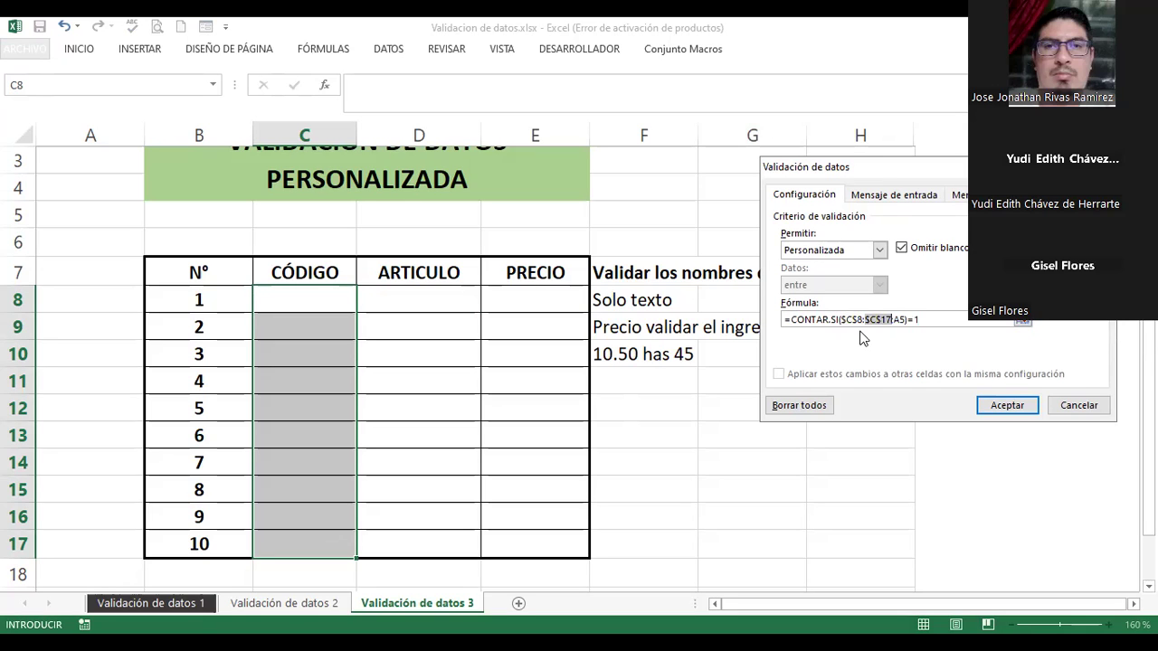
pyautogui.press('Right')
pyautogui.press('Right')
pyautogui.press('BackSpace')
pyautogui.write('C')
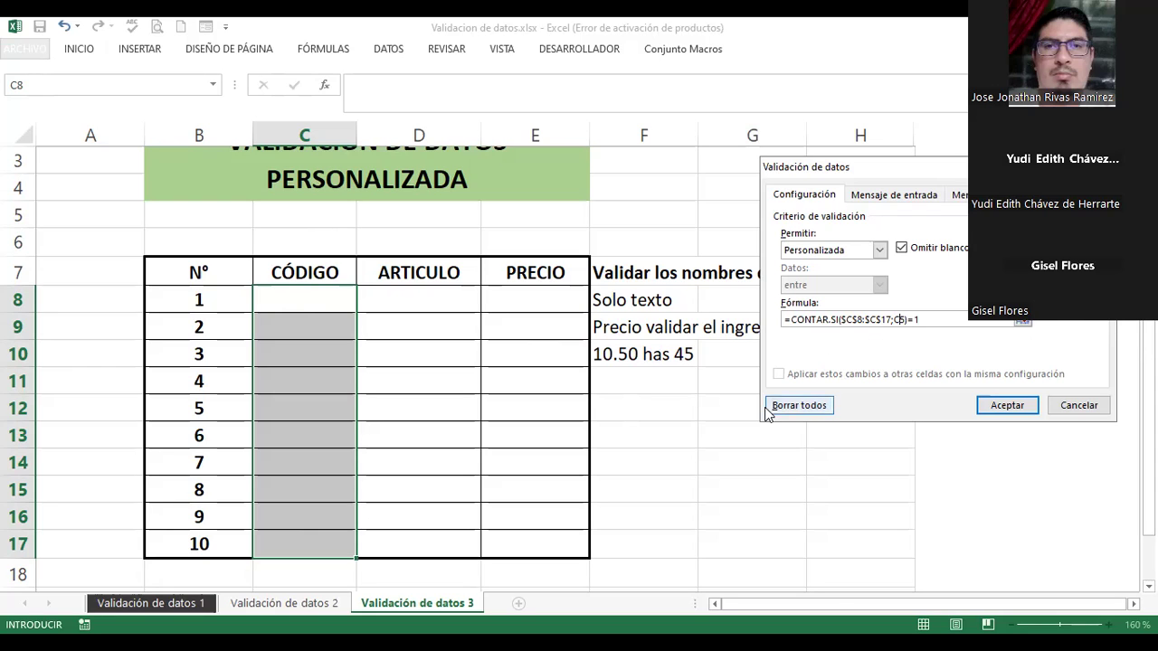
# Step: Add the input message "Ingrese el codigo del producto" with the title "Codigo" and apply the CÓDIGO validation
pyautogui.hotkey('ctrl', 'Tab')
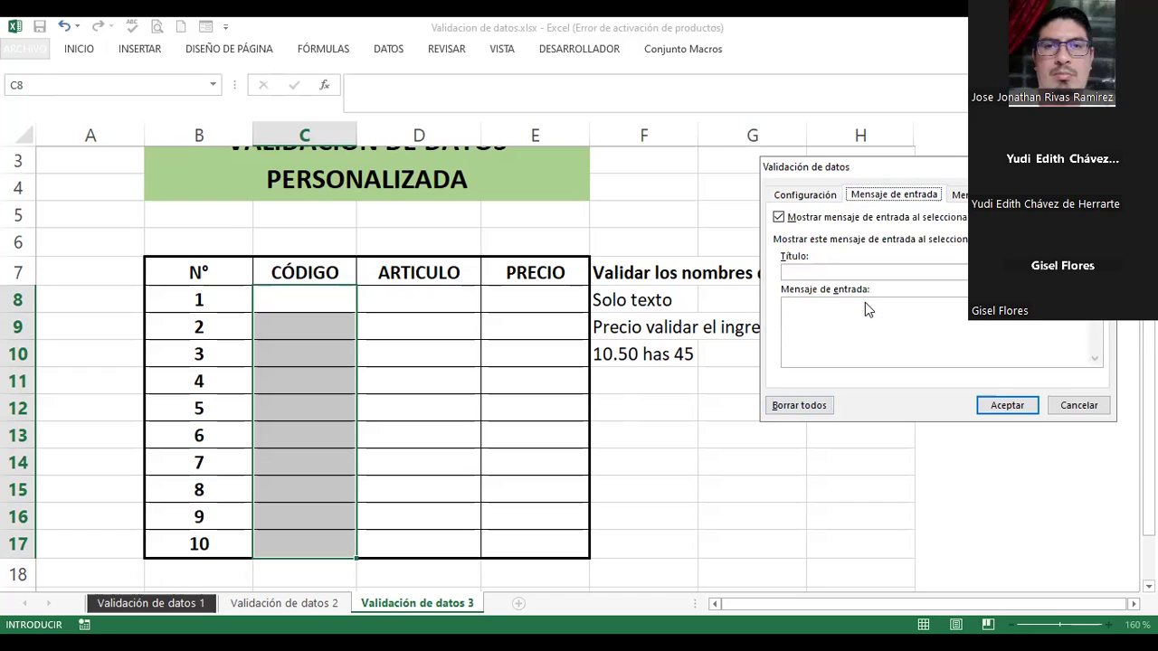
pyautogui.click(808, 274)
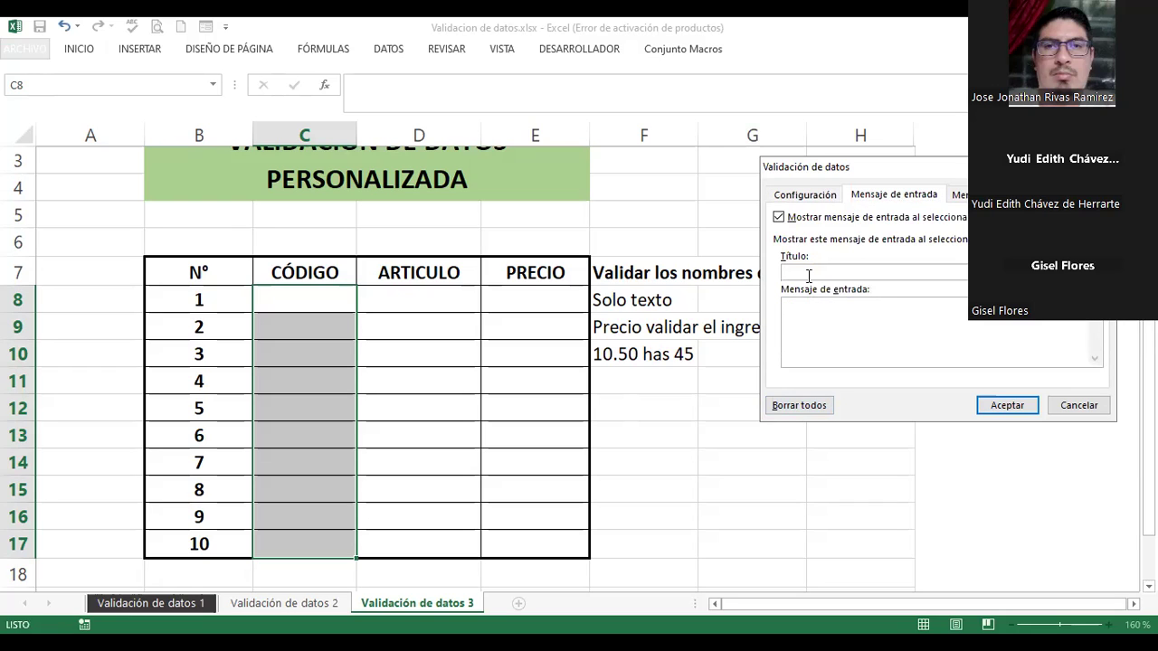
pyautogui.write('Codigo')
pyautogui.write('Ingrese el co')
pyautogui.write('digo')
pyautogui.write(' del producto')
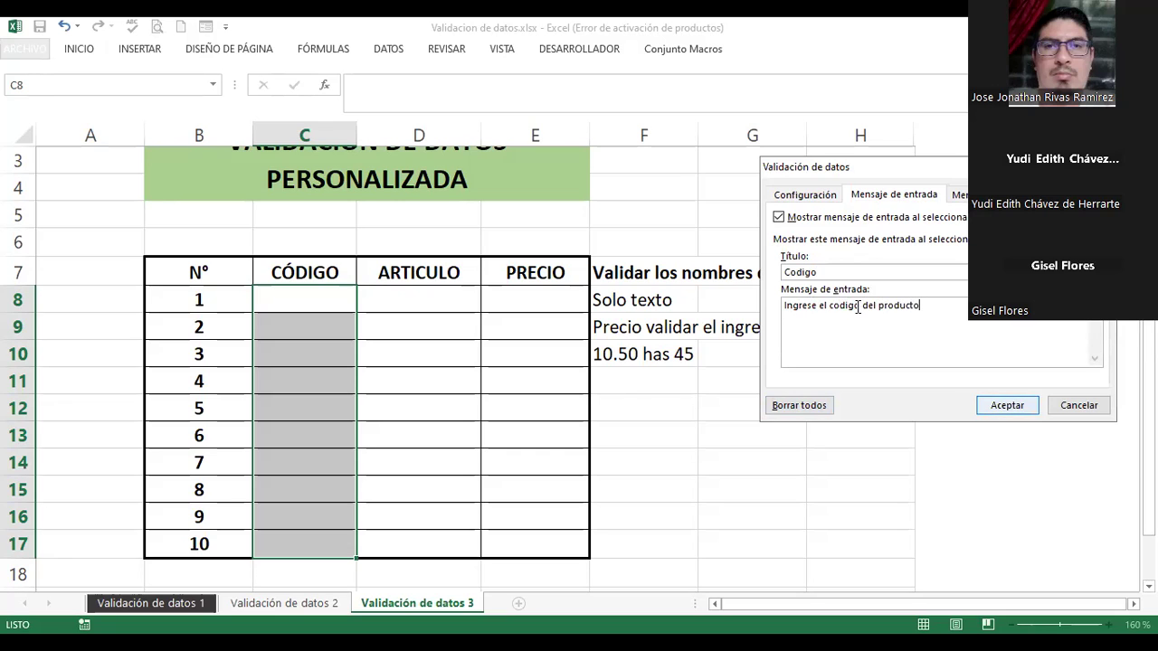
pyautogui.press('Return')
# Step: Test the duplicate check by entering the code 102020 in both C8 and C9
pyautogui.click(319, 300)
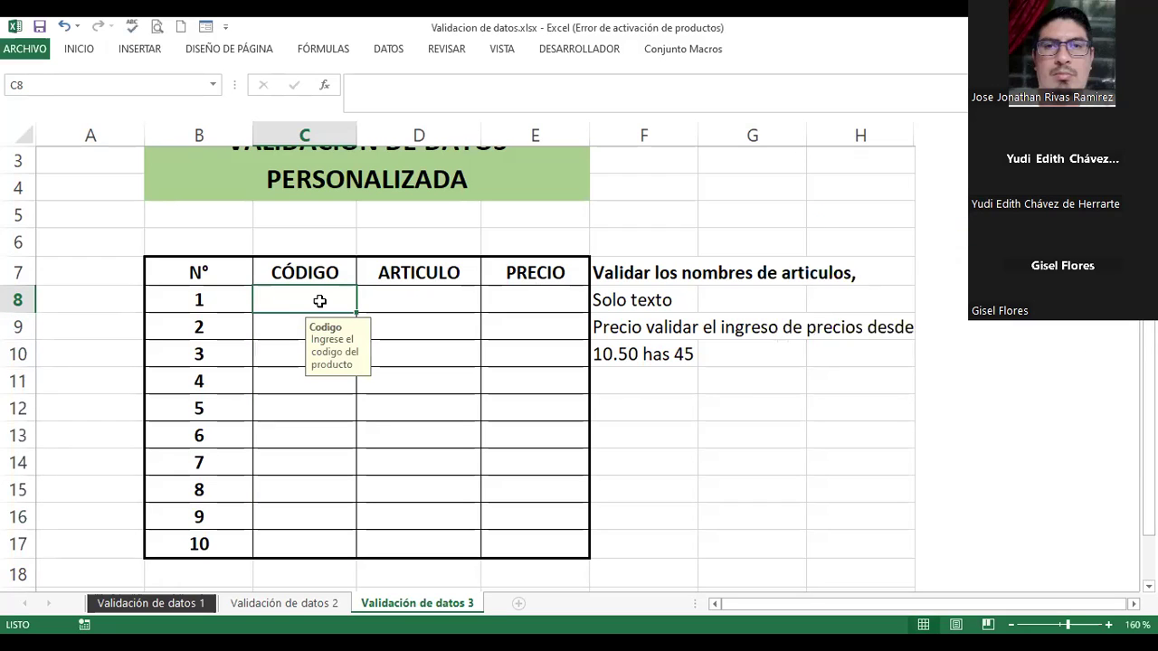
pyautogui.write('102020')
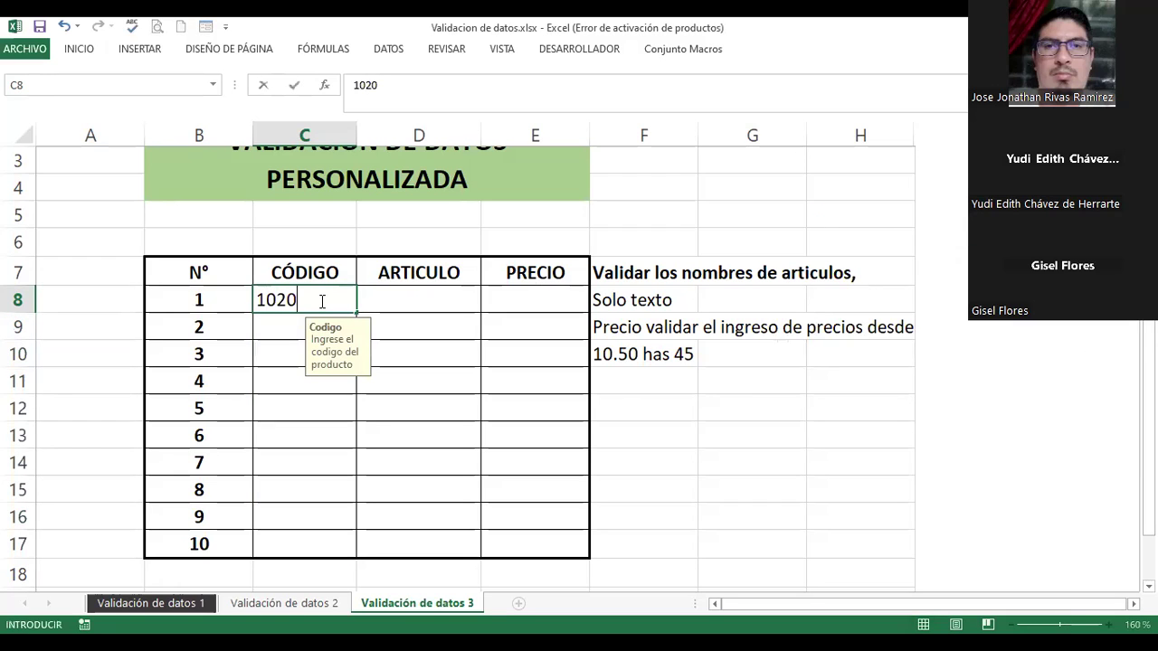
pyautogui.press('Return')
pyautogui.write('102020')
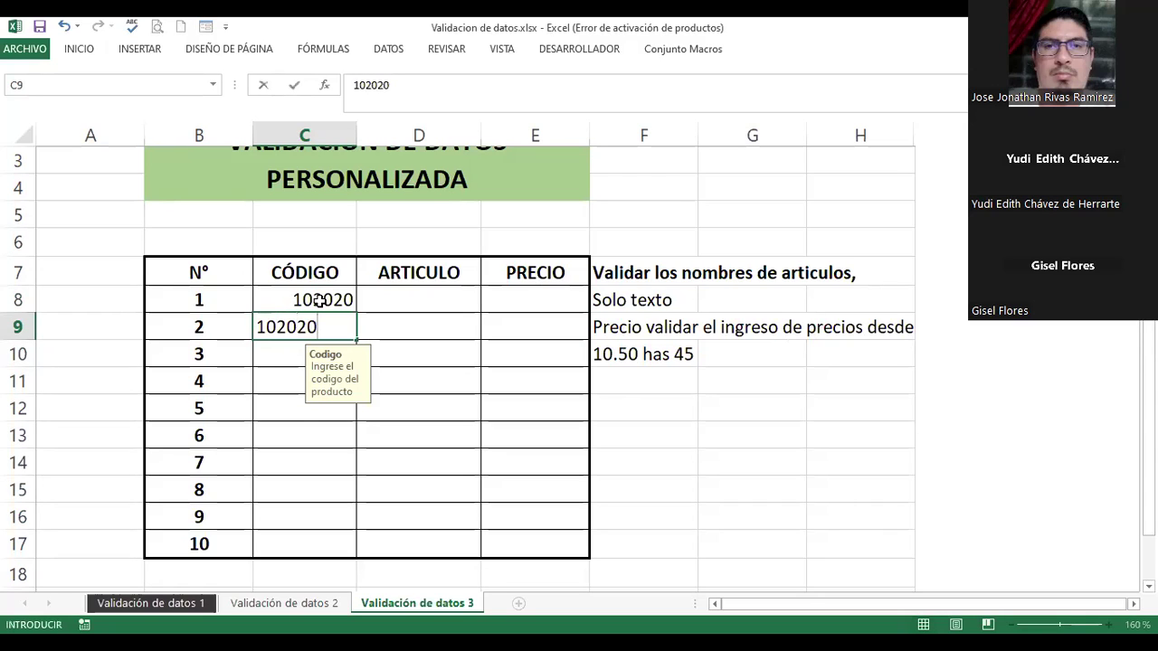
pyautogui.press('Return')
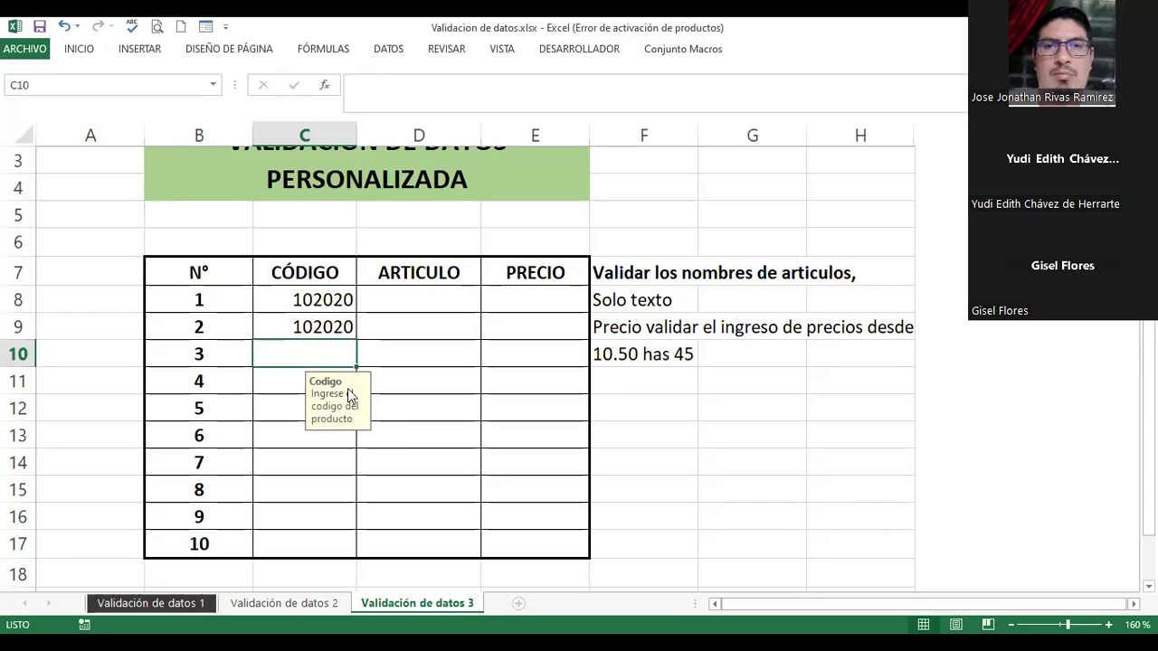
# Step: Review the custom validation formula applied to the CÓDIGO cells C8:C17, leaving the settings as they are
pyautogui.moveTo(320, 298); pyautogui.dragTo(337, 537)
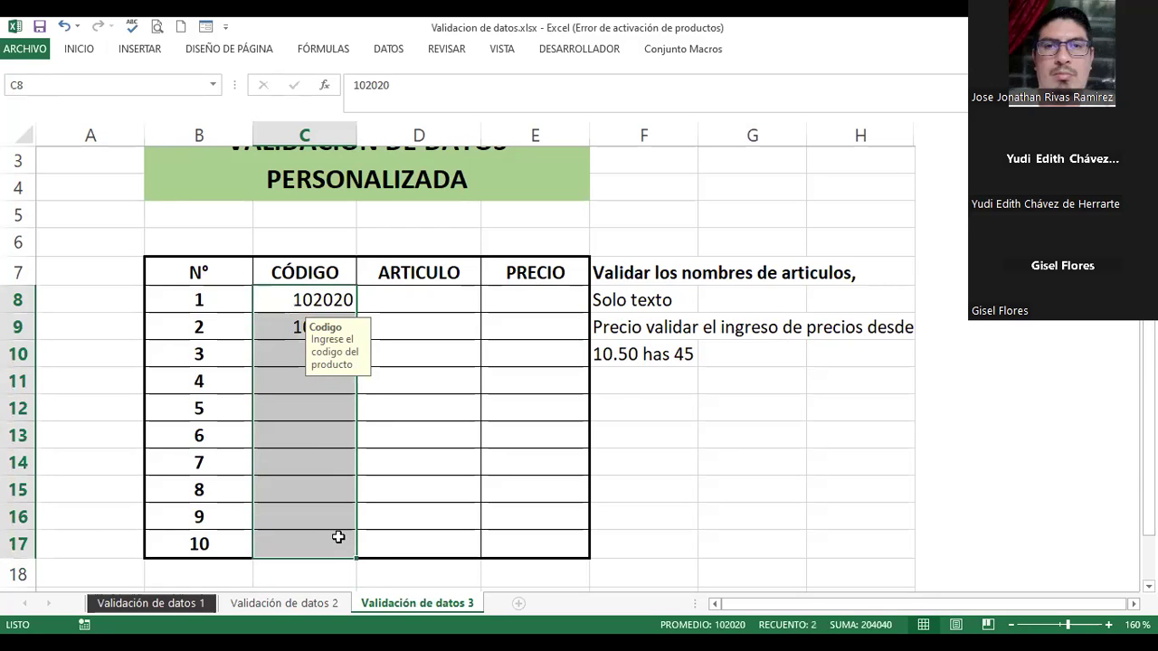
pyautogui.click(388, 53)
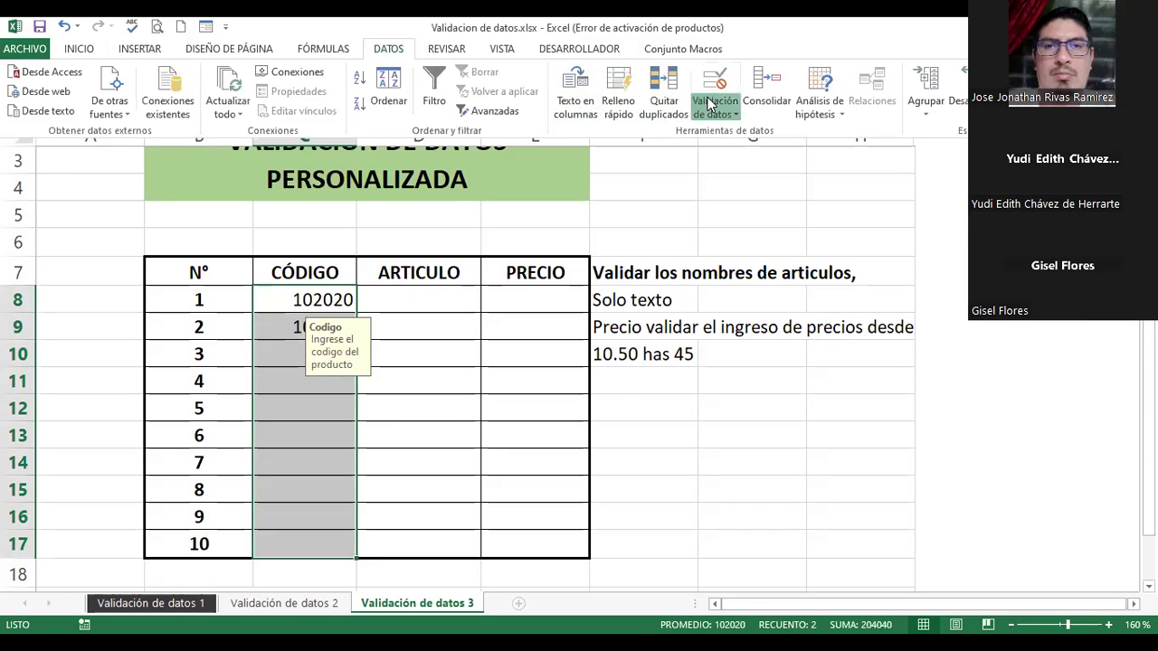
pyautogui.click(711, 108)
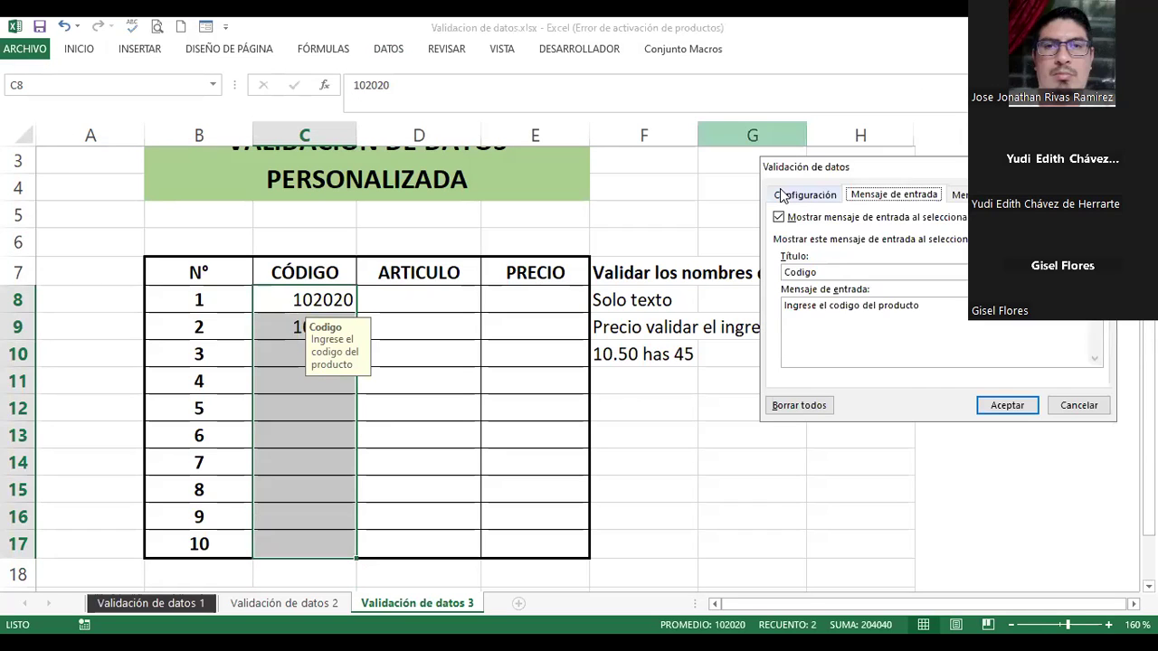
pyautogui.click(781, 197)
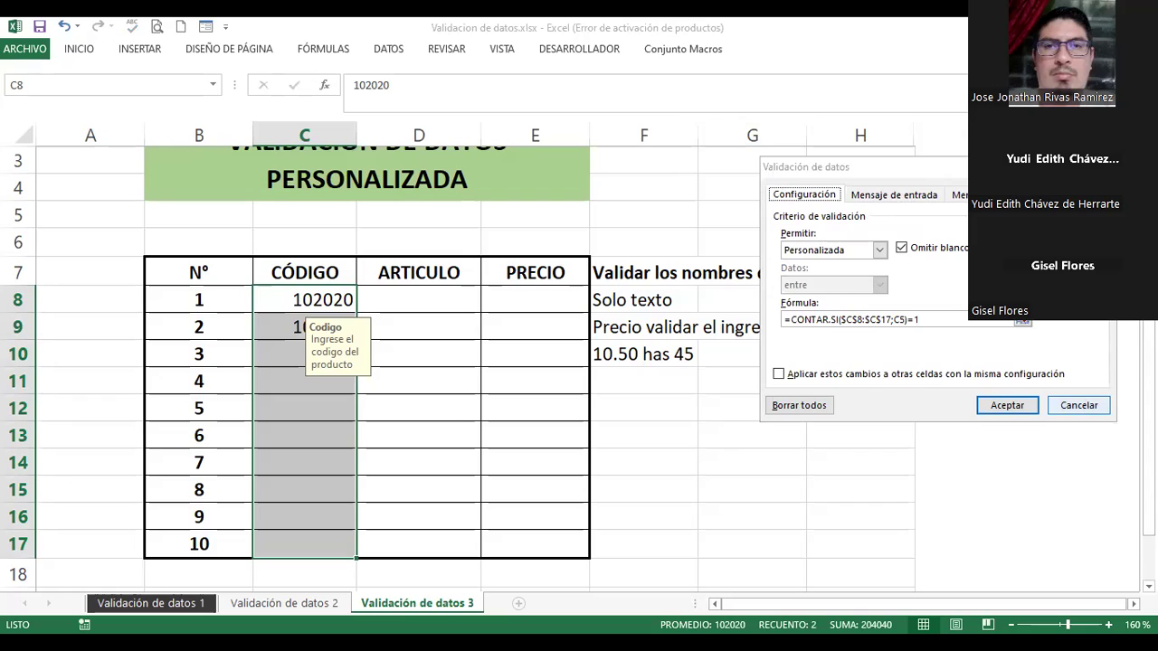
pyautogui.press('Escape')
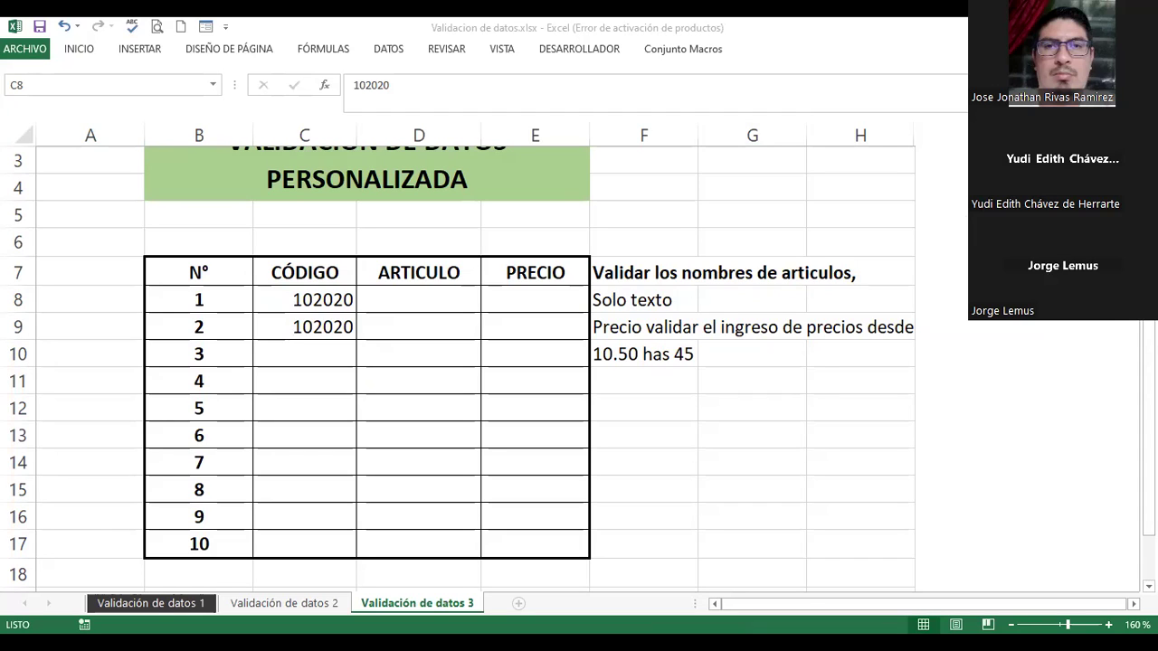
# Step: Correct the criterion reference in the CONTAR.SI validation formula for C8:C17 to C8 and apply it
pyautogui.moveTo(304, 299); pyautogui.dragTo(304, 544)
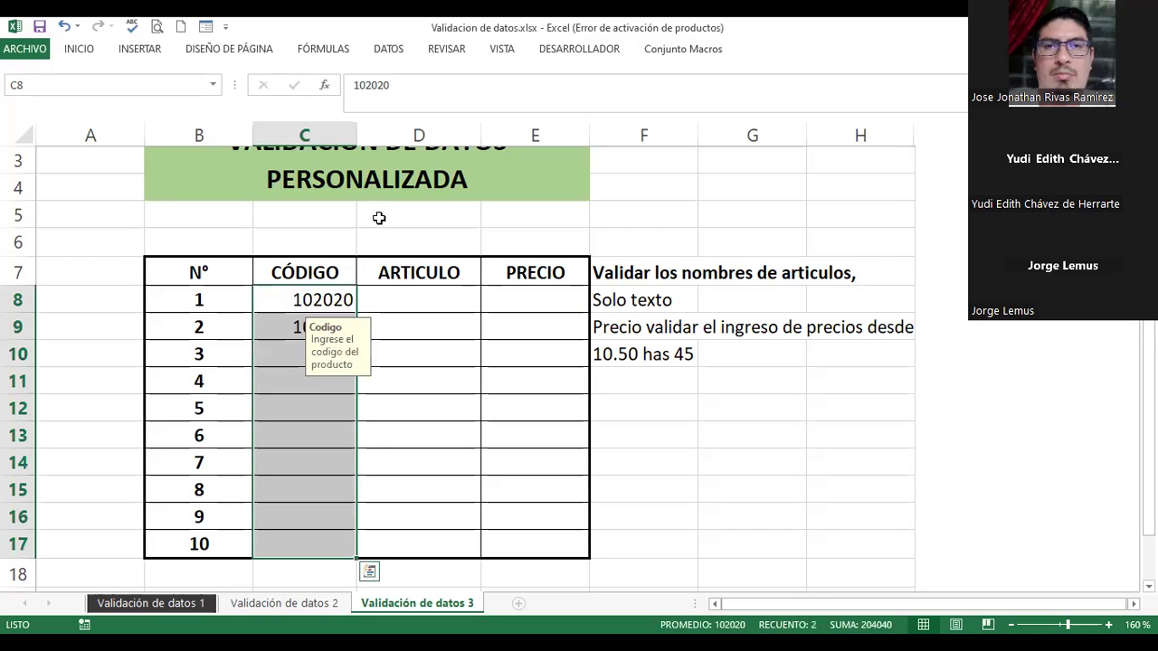
pyautogui.click(388, 52)
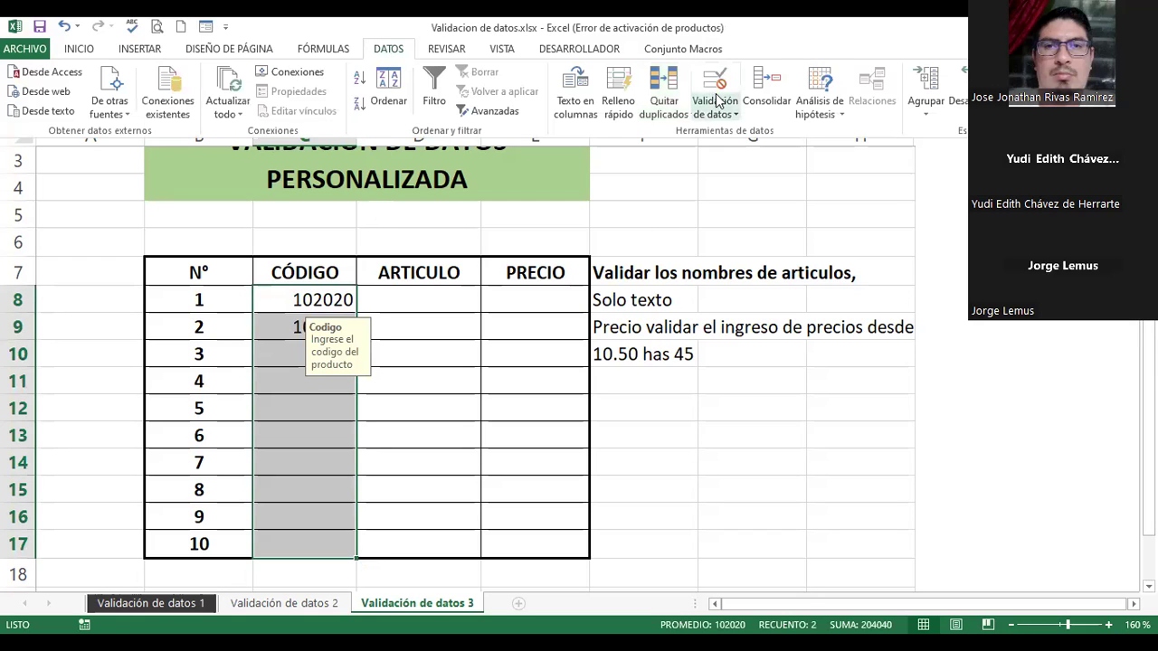
pyautogui.click(717, 101)
pyautogui.click(723, 133)
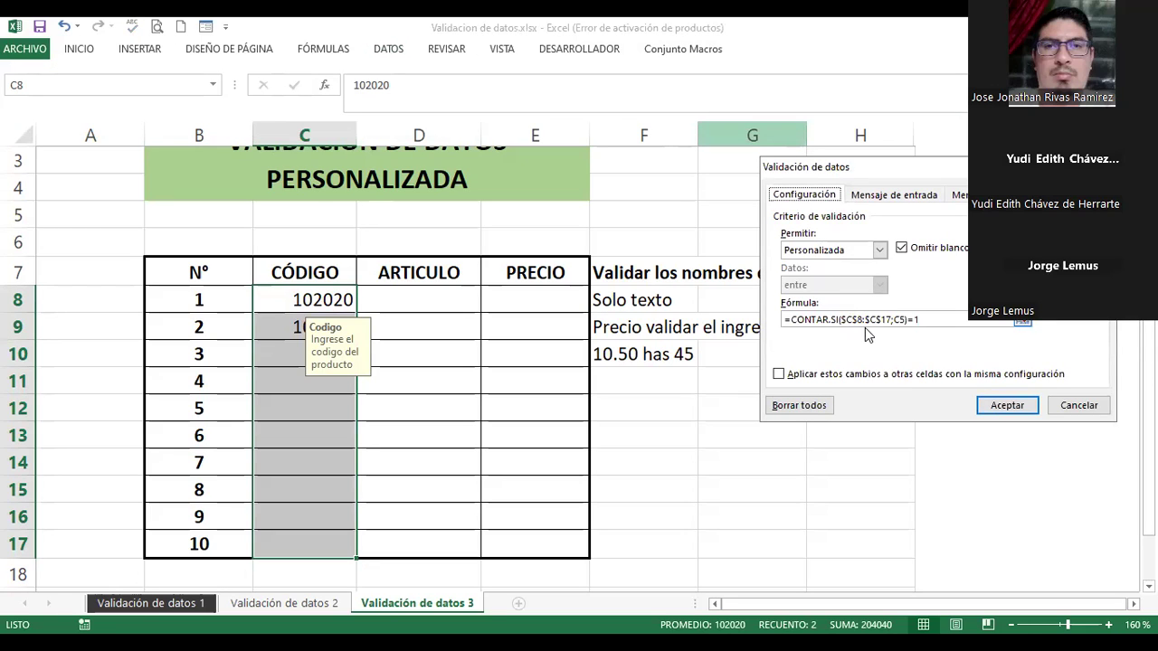
pyautogui.click(867, 329)
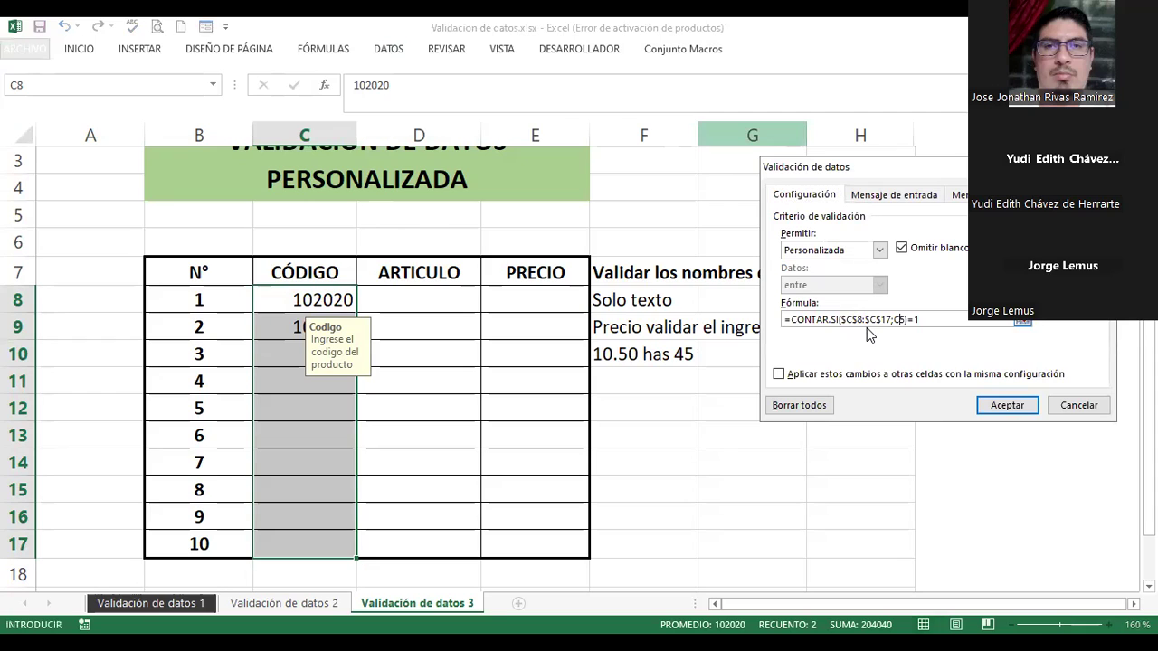
pyautogui.press('BackSpace')
pyautogui.write('8')
pyautogui.press('Return')
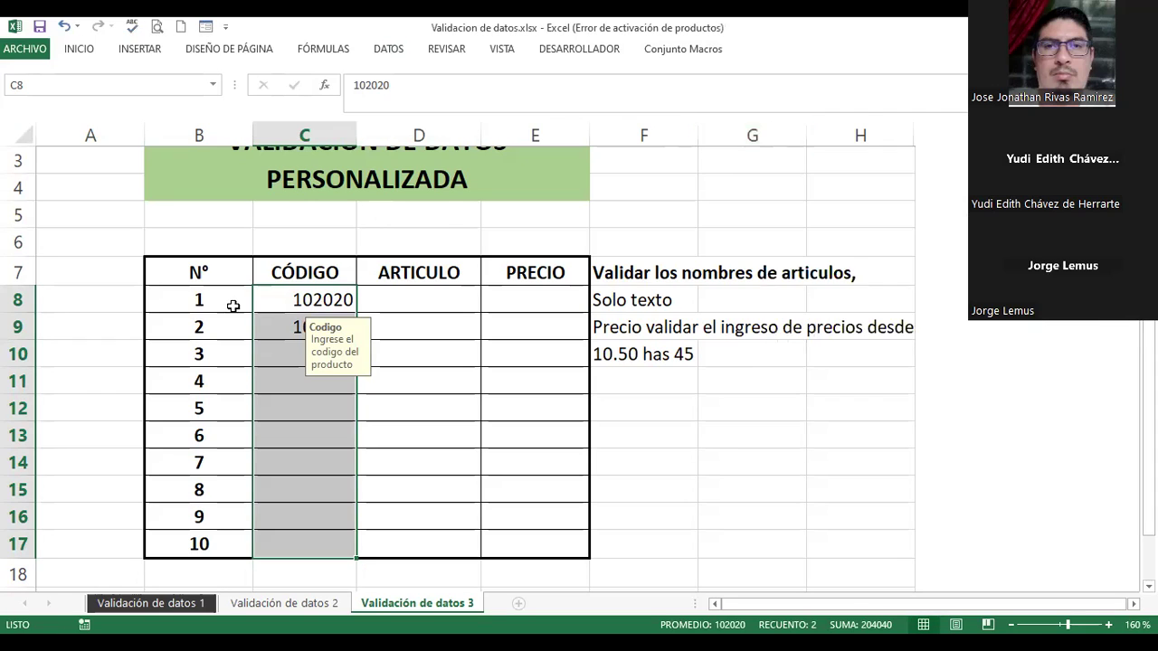
# Step: Test the corrected duplicate check by re-entering the code 102020 in C9, and discard the entry
pyautogui.click(302, 331)
pyautogui.write('102020')
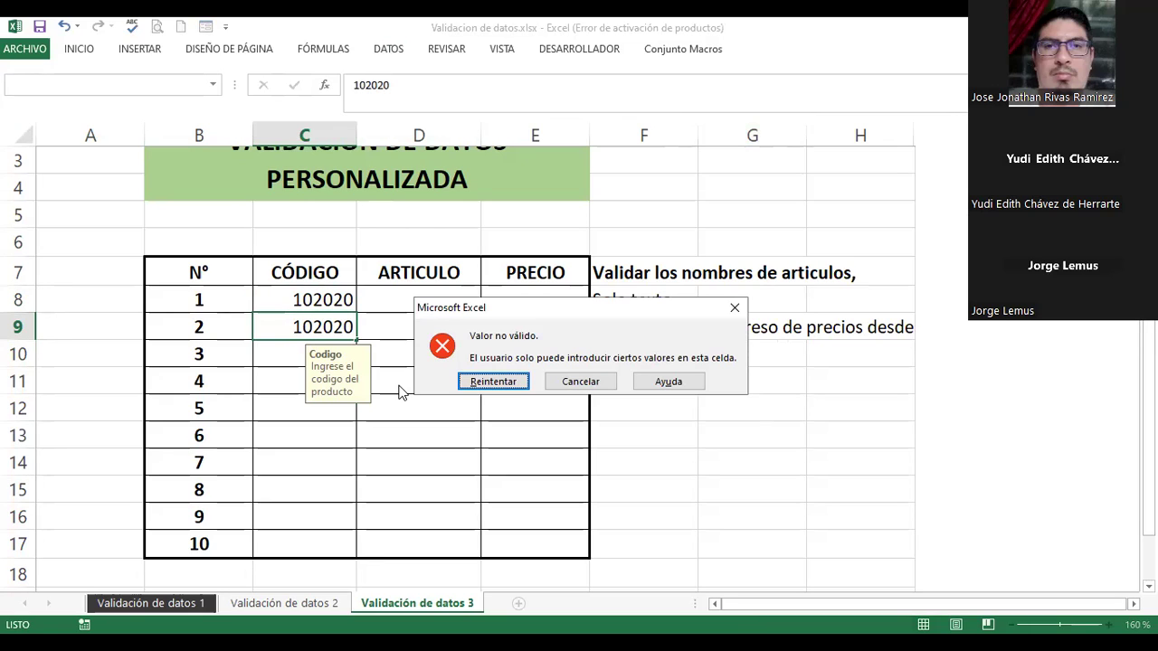
pyautogui.click(568, 382)
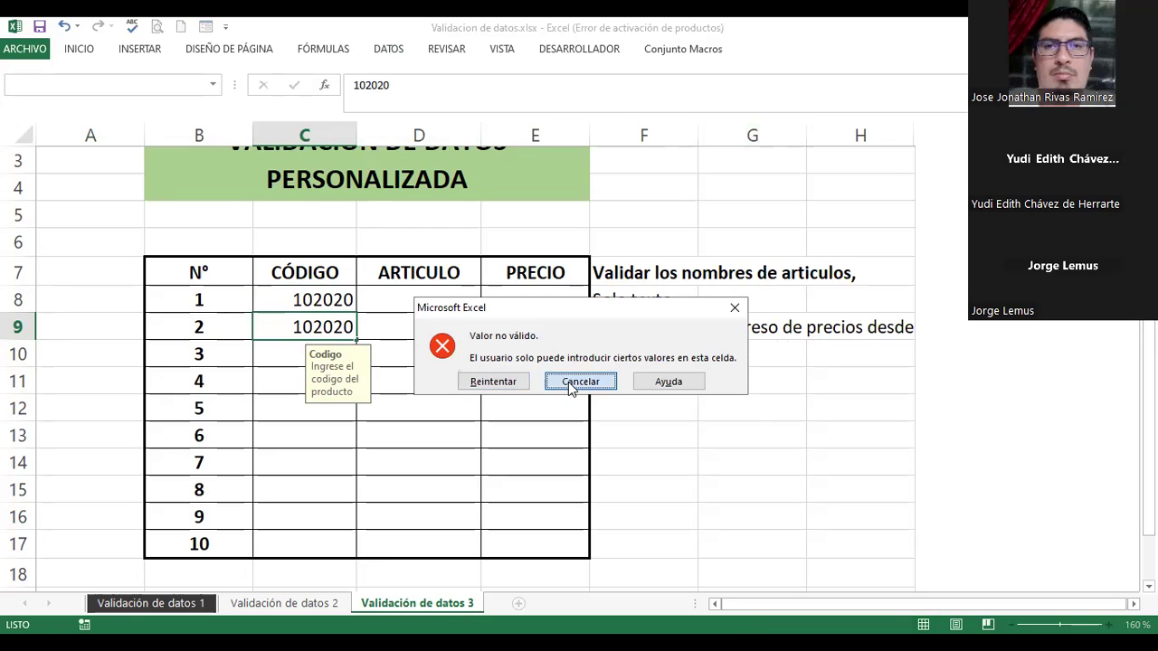
# Step: Clear C9, try the duplicate code 102020 in the emptied cell, and cancel the entry
pyautogui.click(284, 357)
pyautogui.click(305, 328)
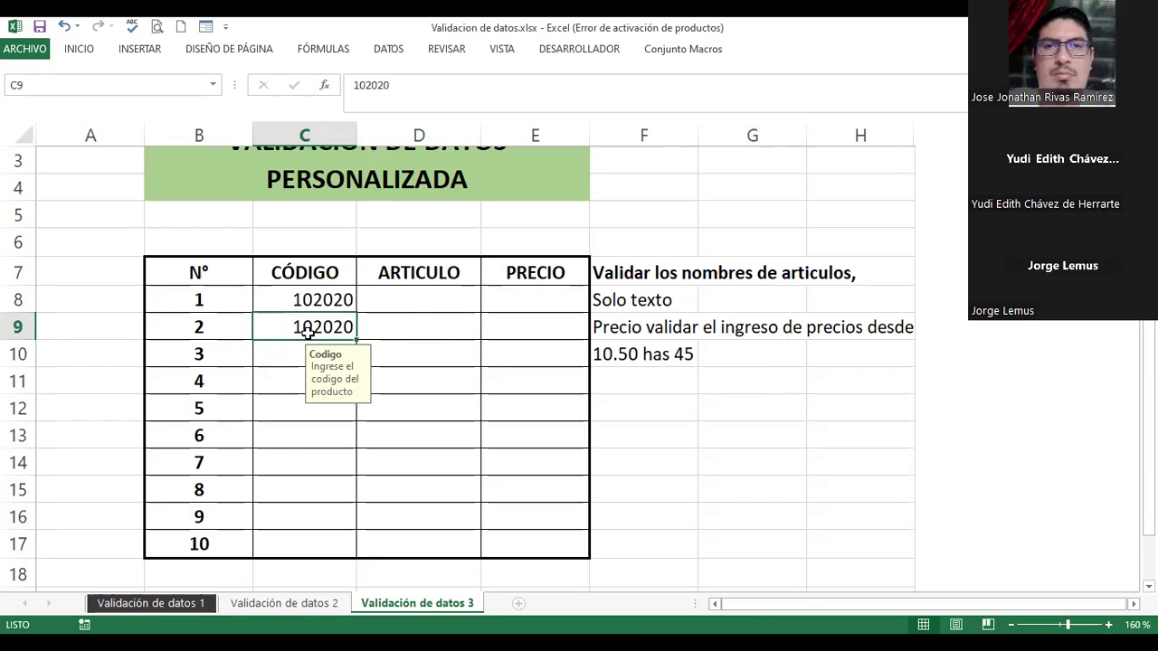
pyautogui.press('Delete')
pyautogui.write('102020')
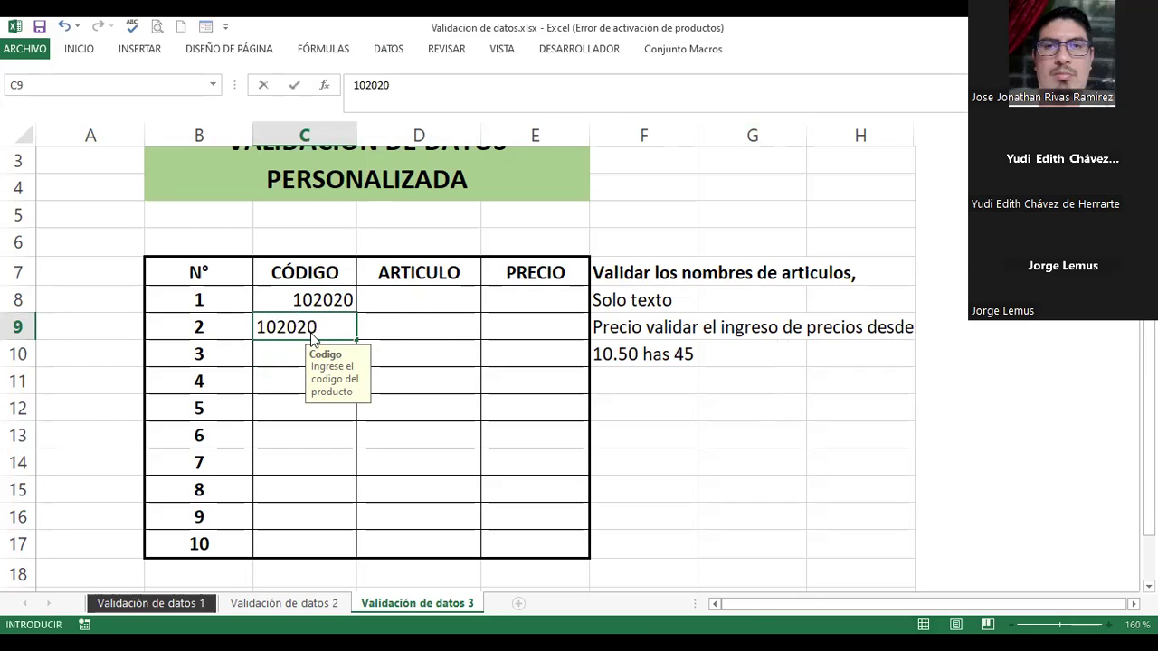
pyautogui.press('Return')
pyautogui.press('Tab')
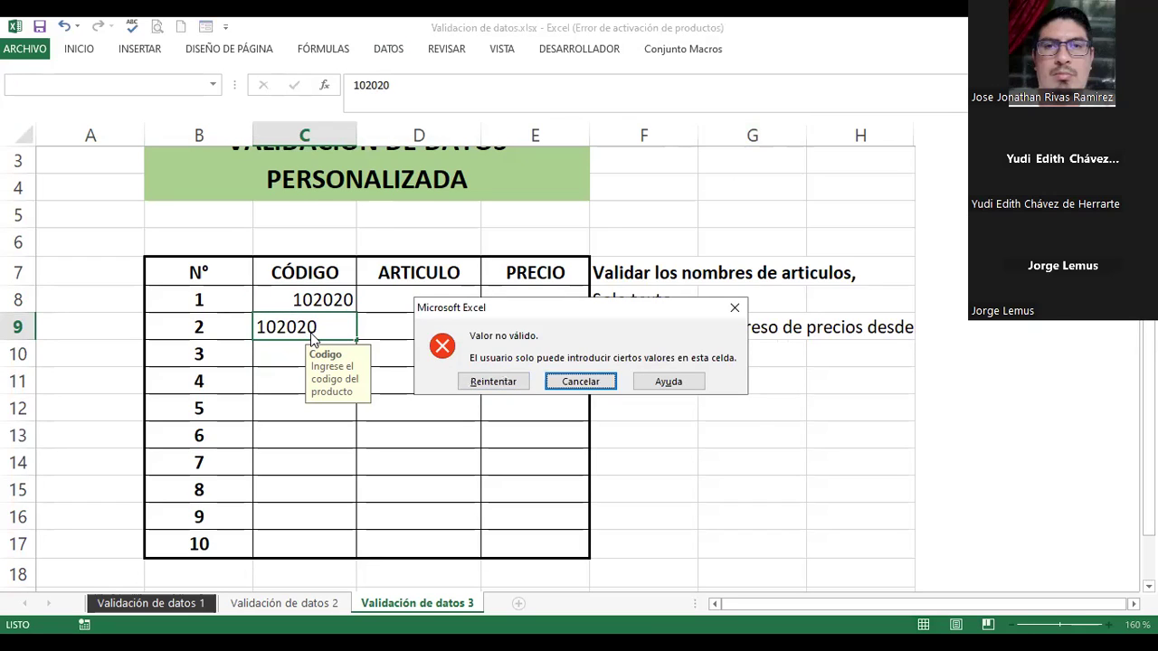
pyautogui.press('Return')
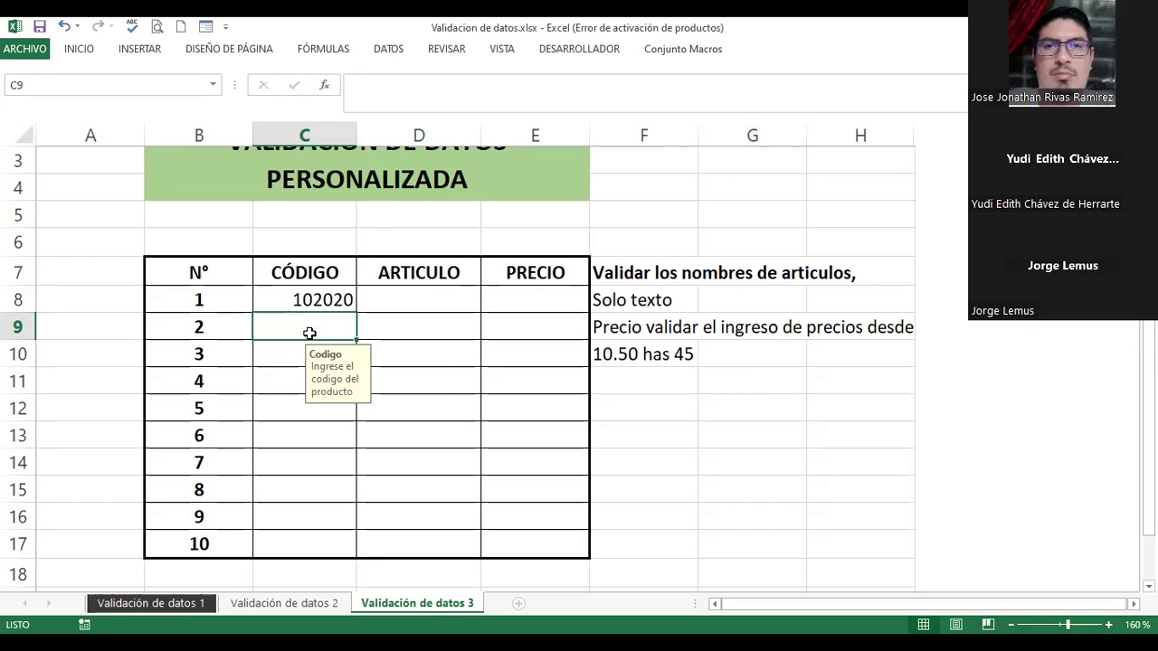
# Step: Enter the distinct codes 10212 in C9 and 102121 in C10
pyautogui.write('10212')
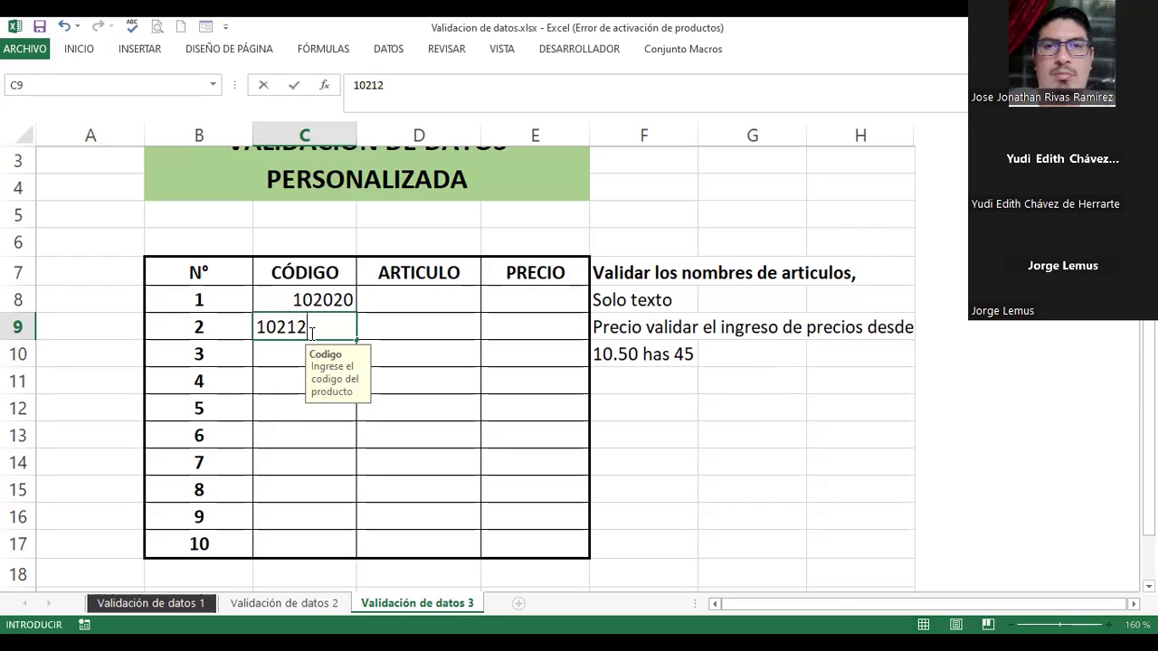
pyautogui.press('Return')
pyautogui.write('102121')
pyautogui.press('Return')
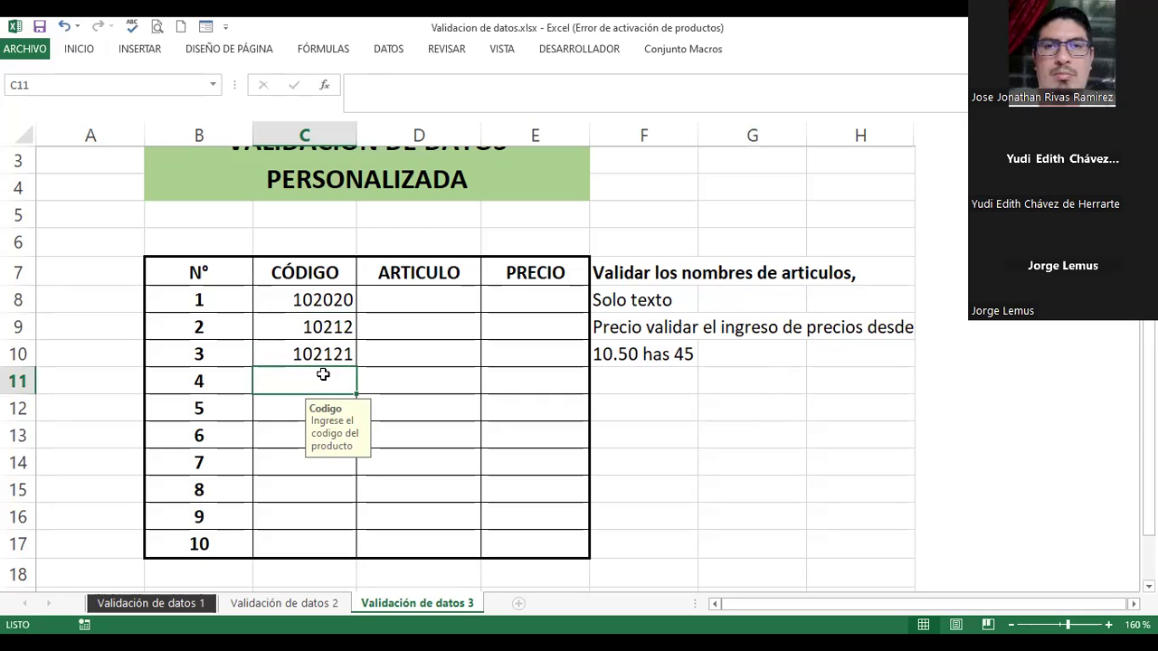
# Step: Try to change the code in C10 to the duplicate 10212, and cancel the edit
pyautogui.click(323, 356)
pyautogui.doubleClick(323, 355)
pyautogui.moveTo(323, 356); pyautogui.dragTo(398, 366)
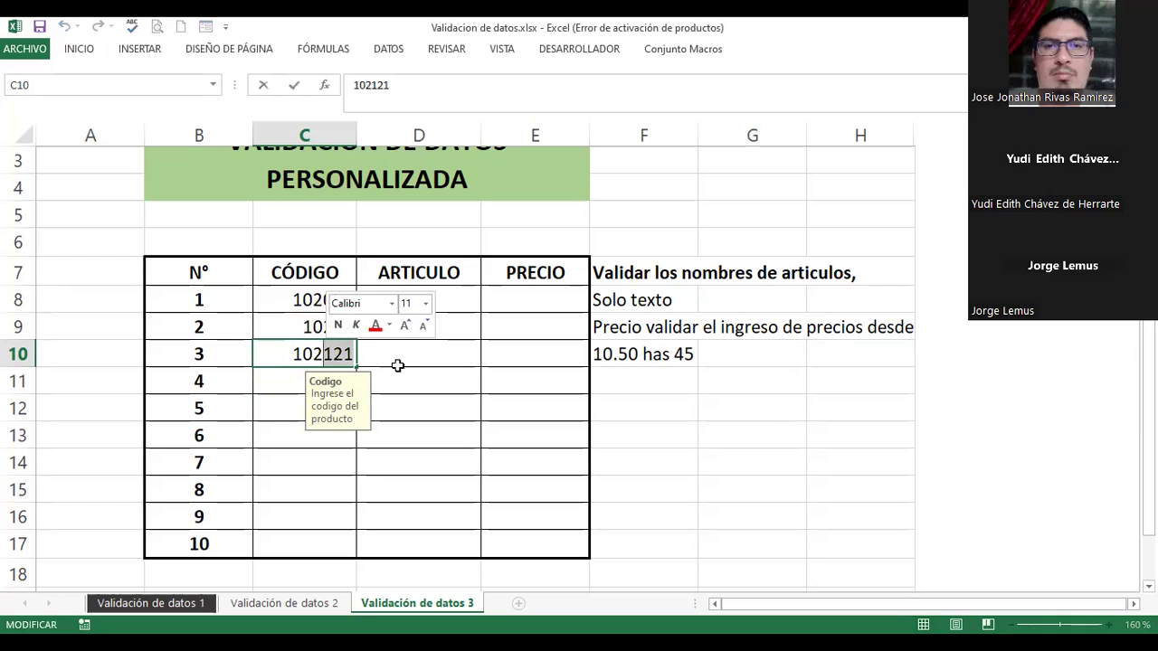
pyautogui.write('12')
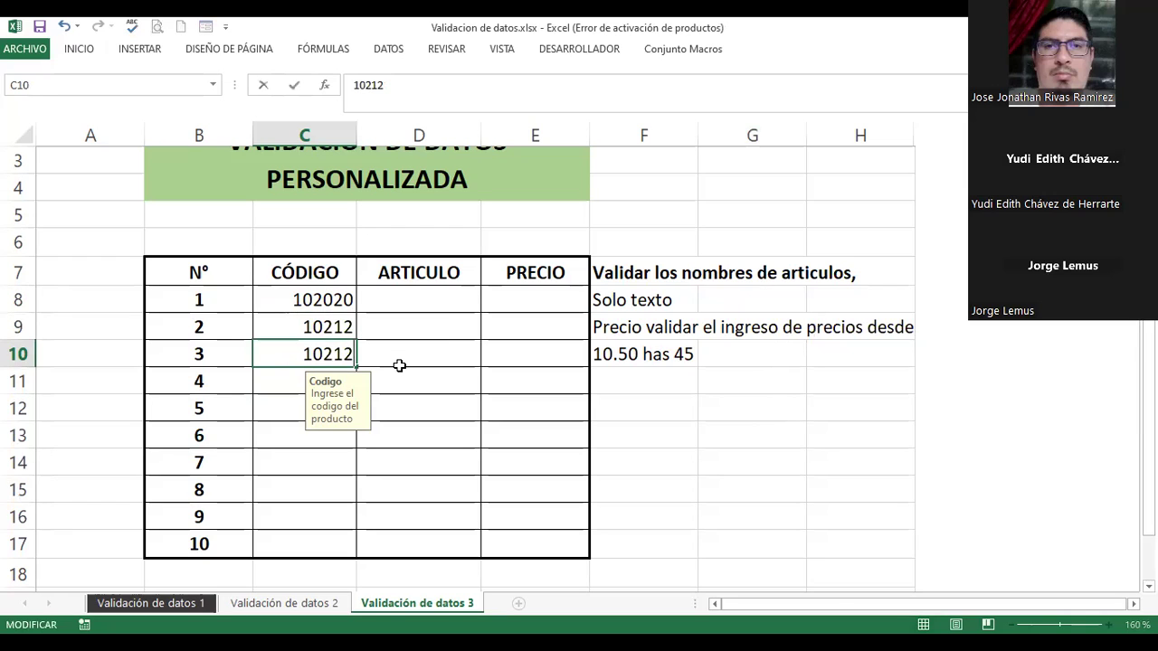
pyautogui.press('Return')
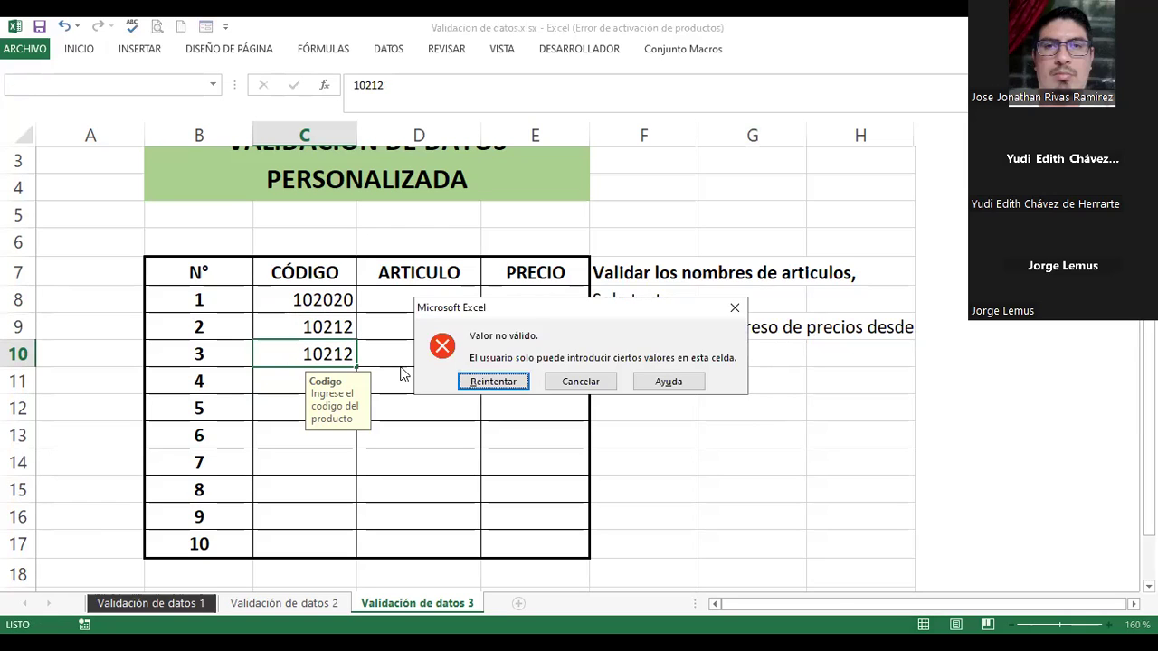
pyautogui.click(577, 384)
# Step: Examine the range and criterion of the CONTAR.SI formula in the data validation settings for C8:C17
pyautogui.moveTo(286, 302); pyautogui.dragTo(290, 546)
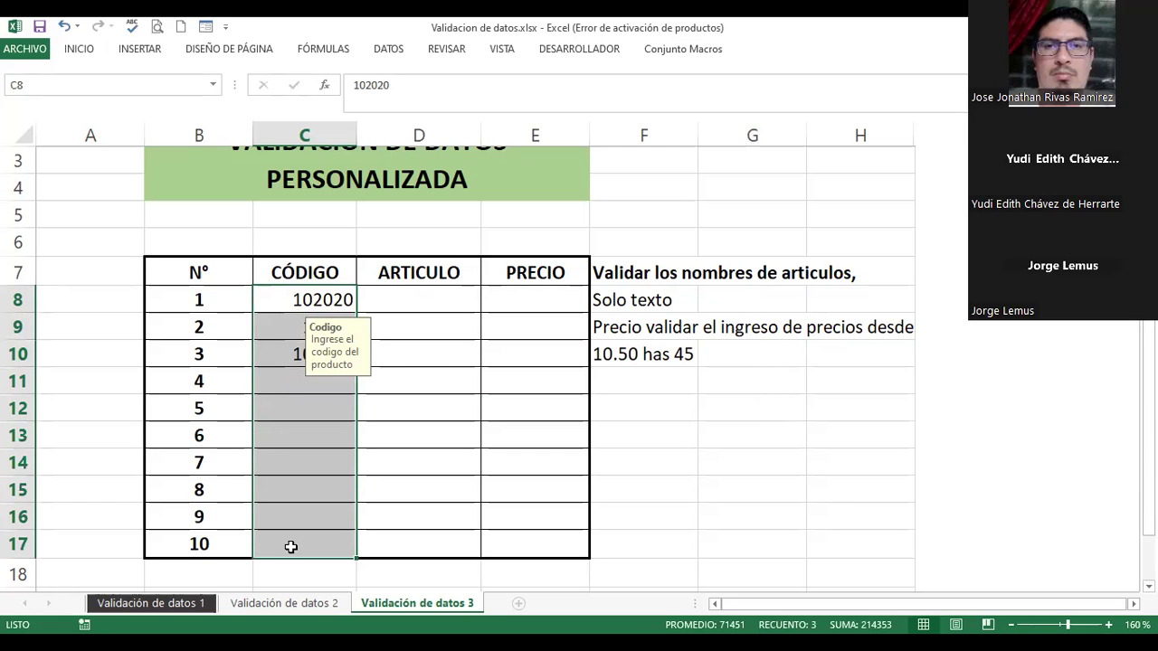
pyautogui.click(377, 51)
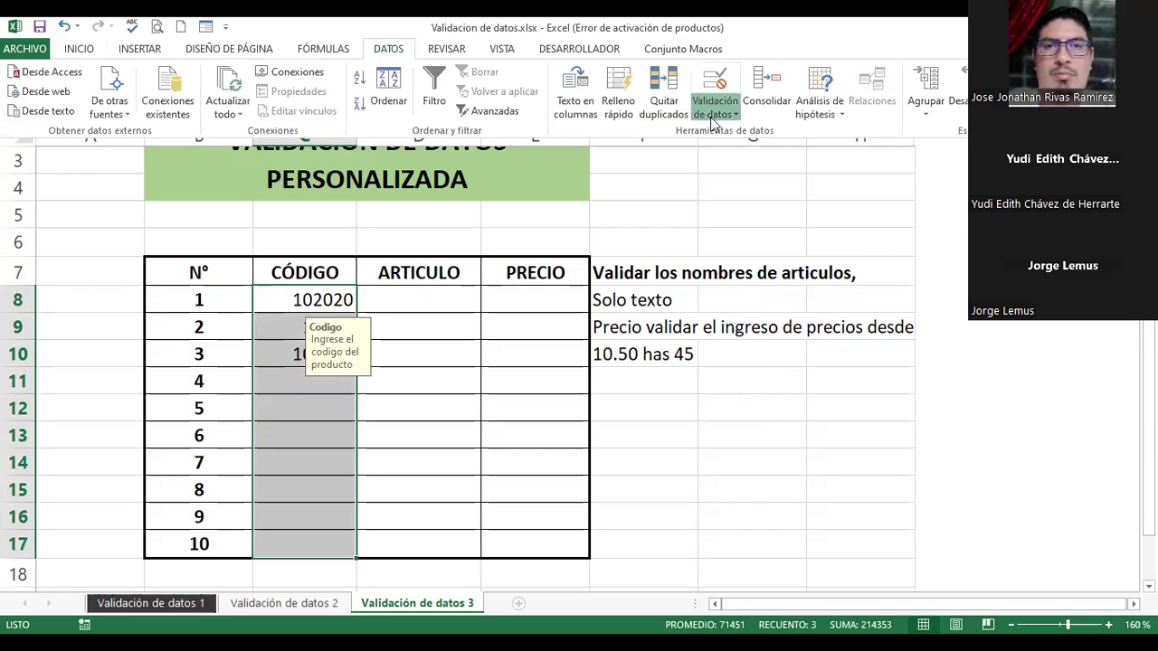
pyautogui.click(731, 125)
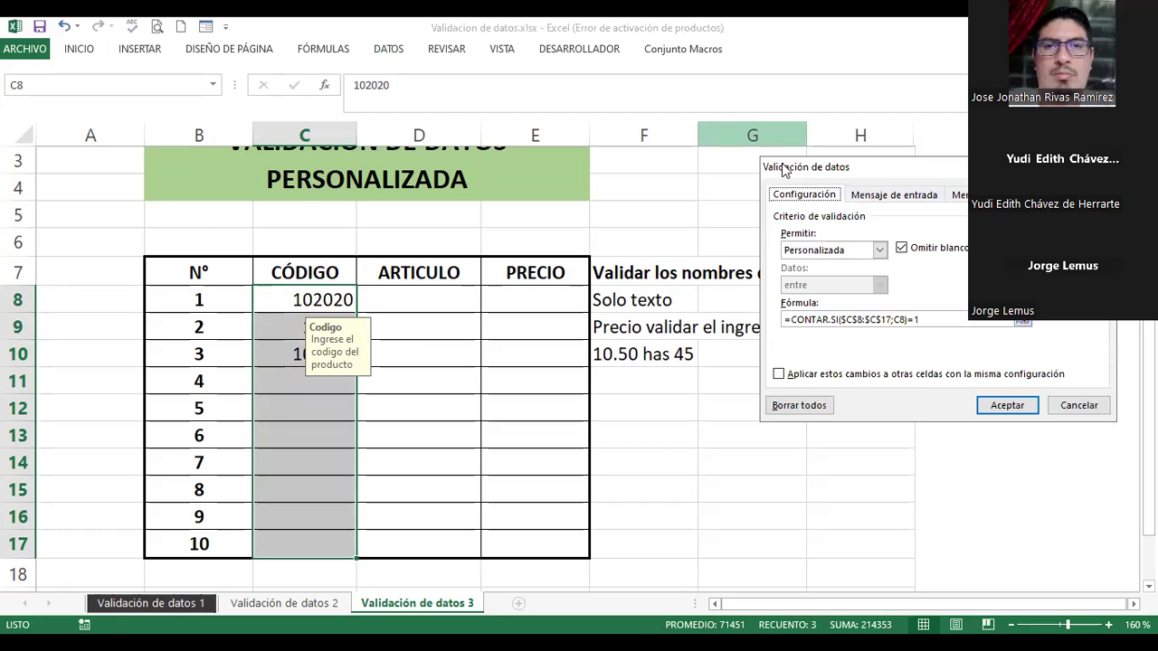
pyautogui.moveTo(783, 170); pyautogui.dragTo(431, 219)
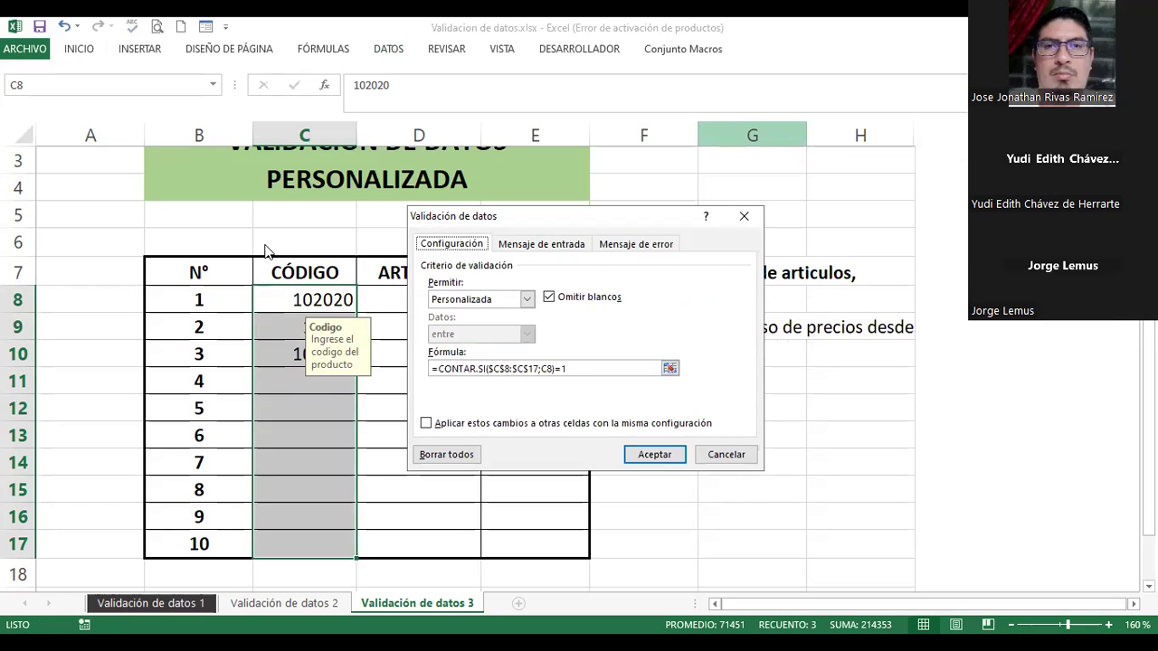
pyautogui.click(549, 369)
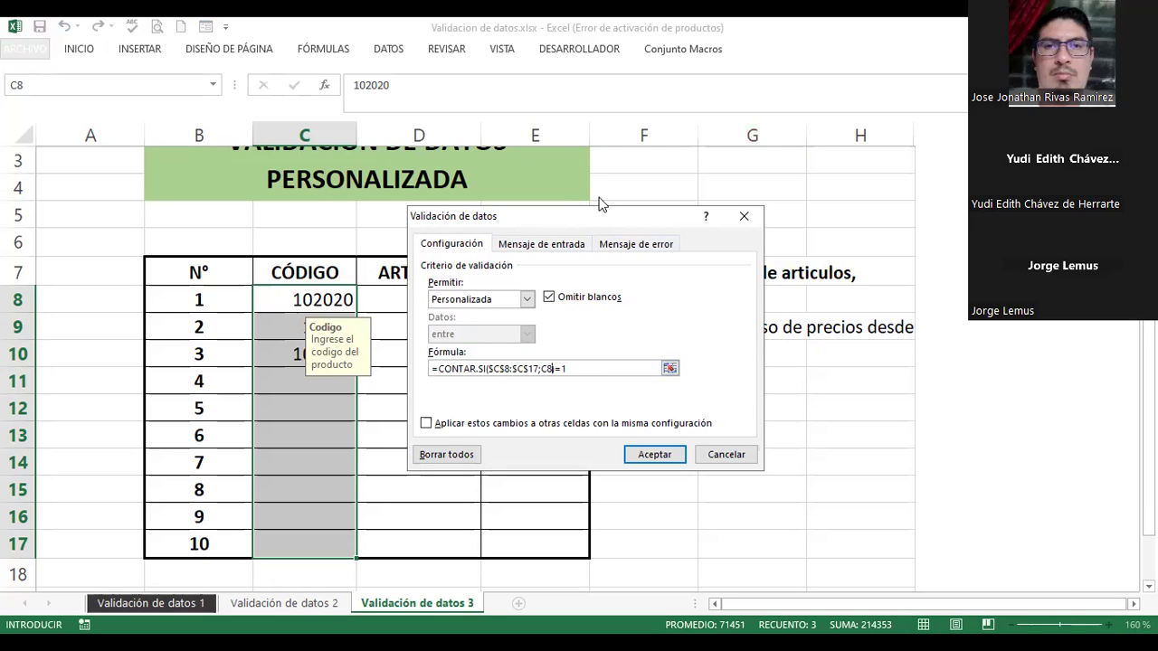
pyautogui.moveTo(591, 218); pyautogui.dragTo(648, 131)
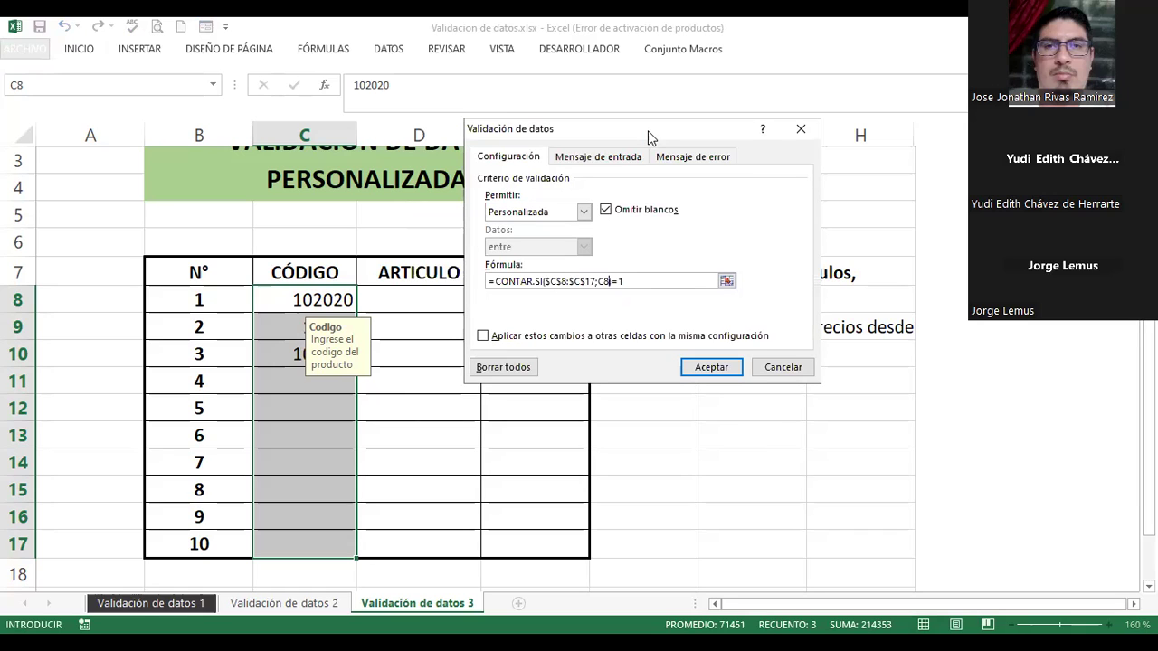